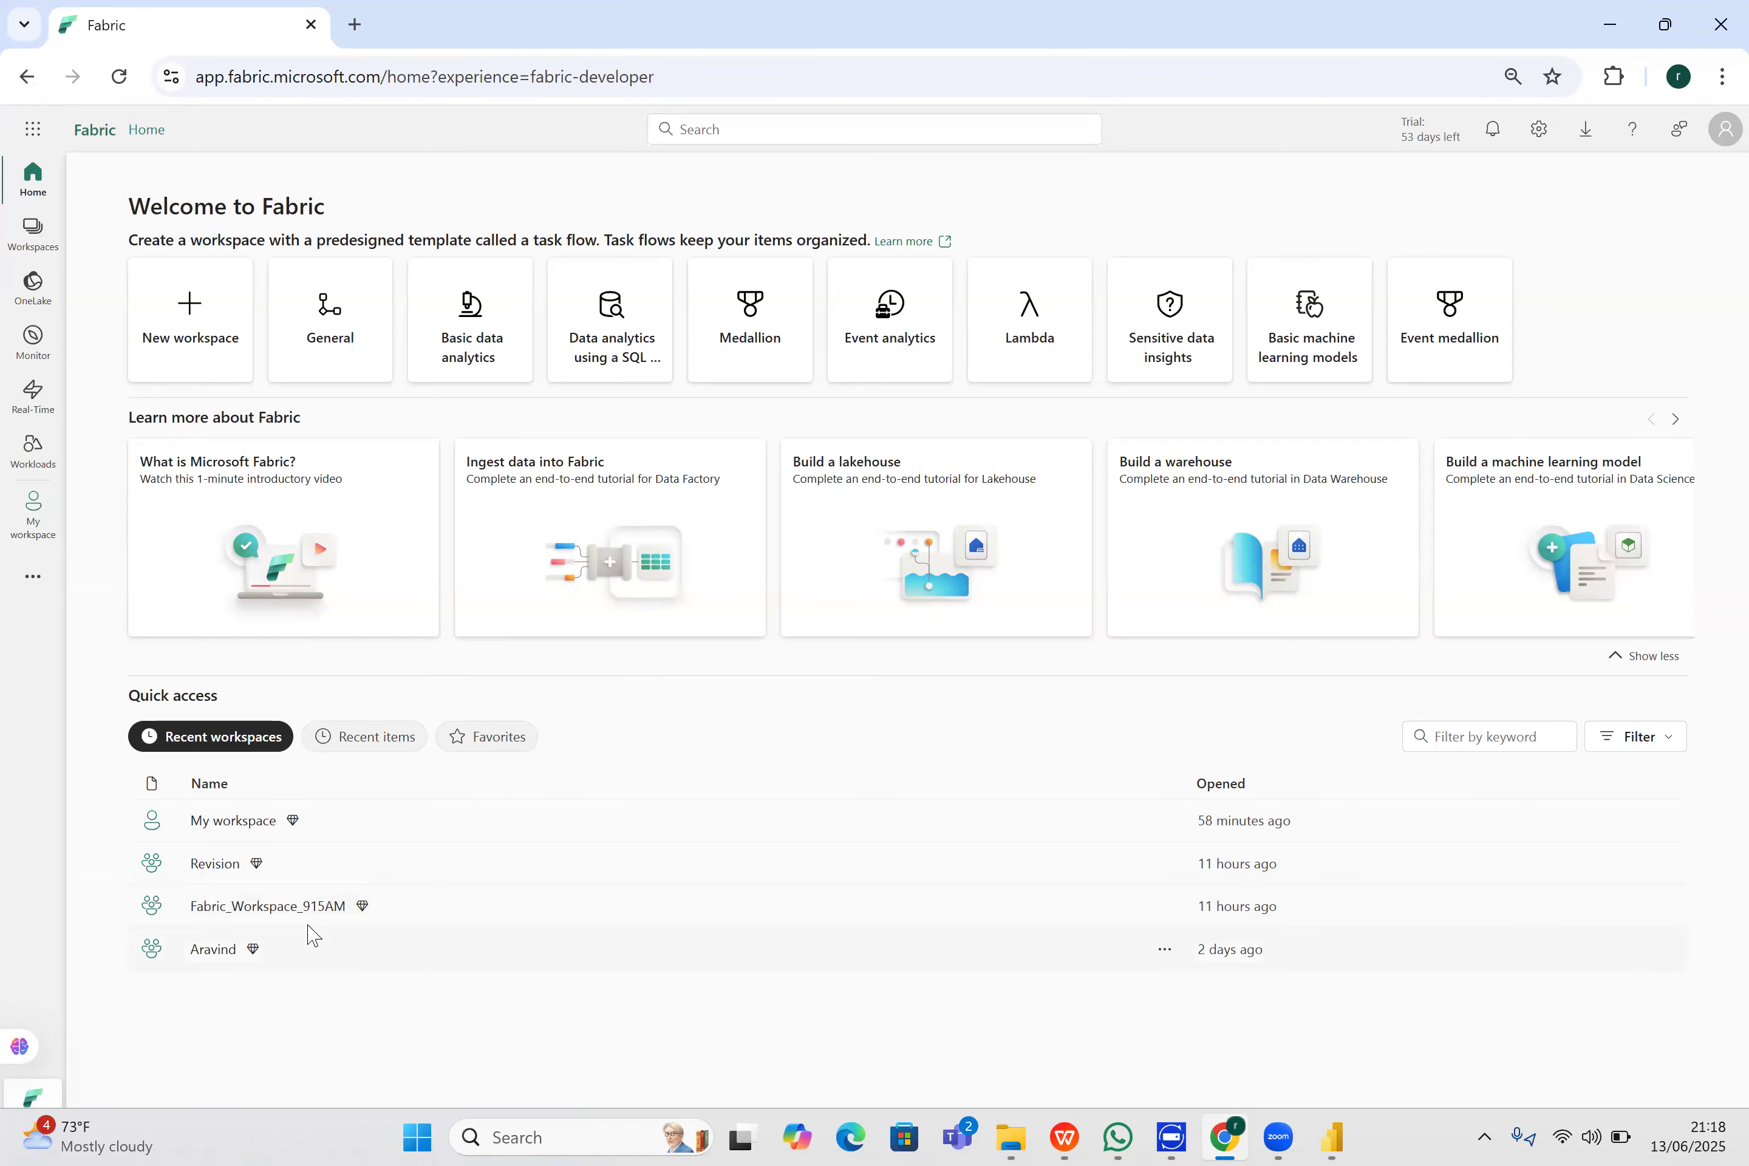
# - Create a new workspace named Fabric_Powerbi_Gojeck_Trip_Analysis_Project
pyautogui.click(33, 234)
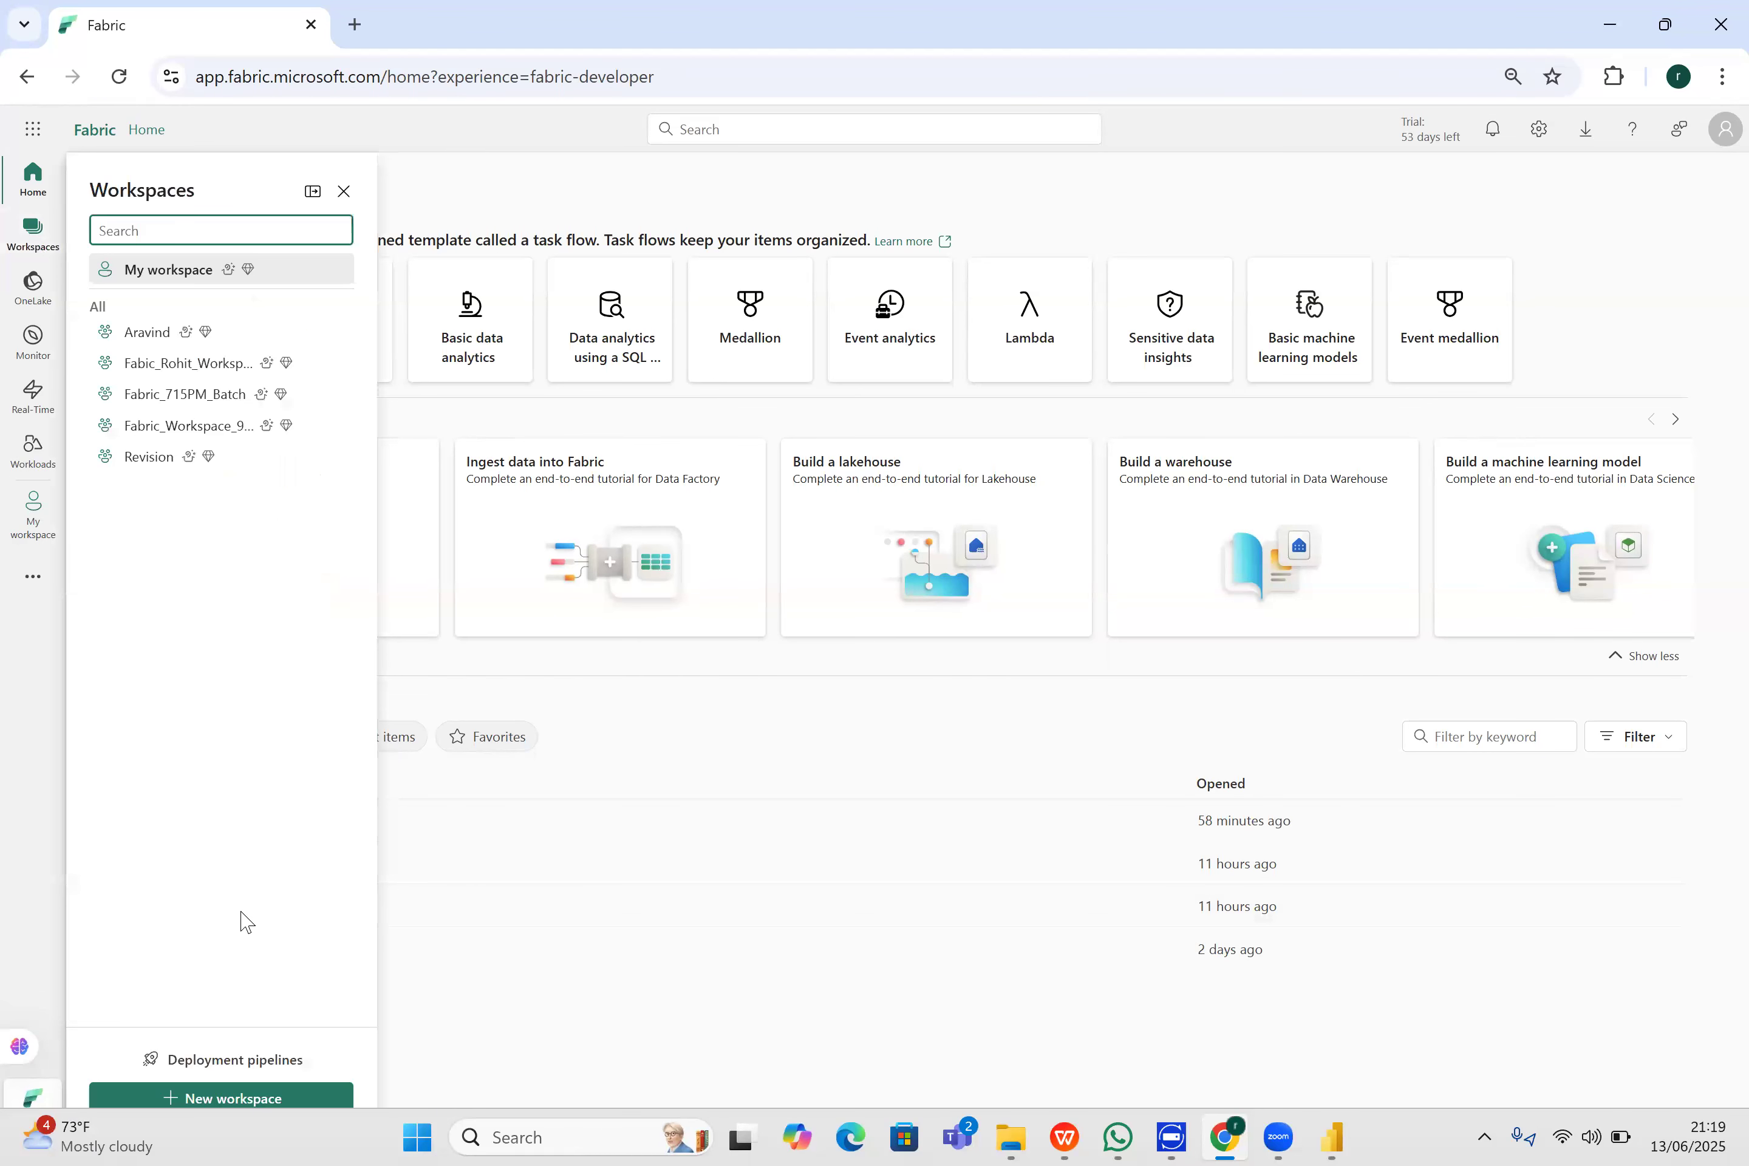
pyautogui.click(244, 1097)
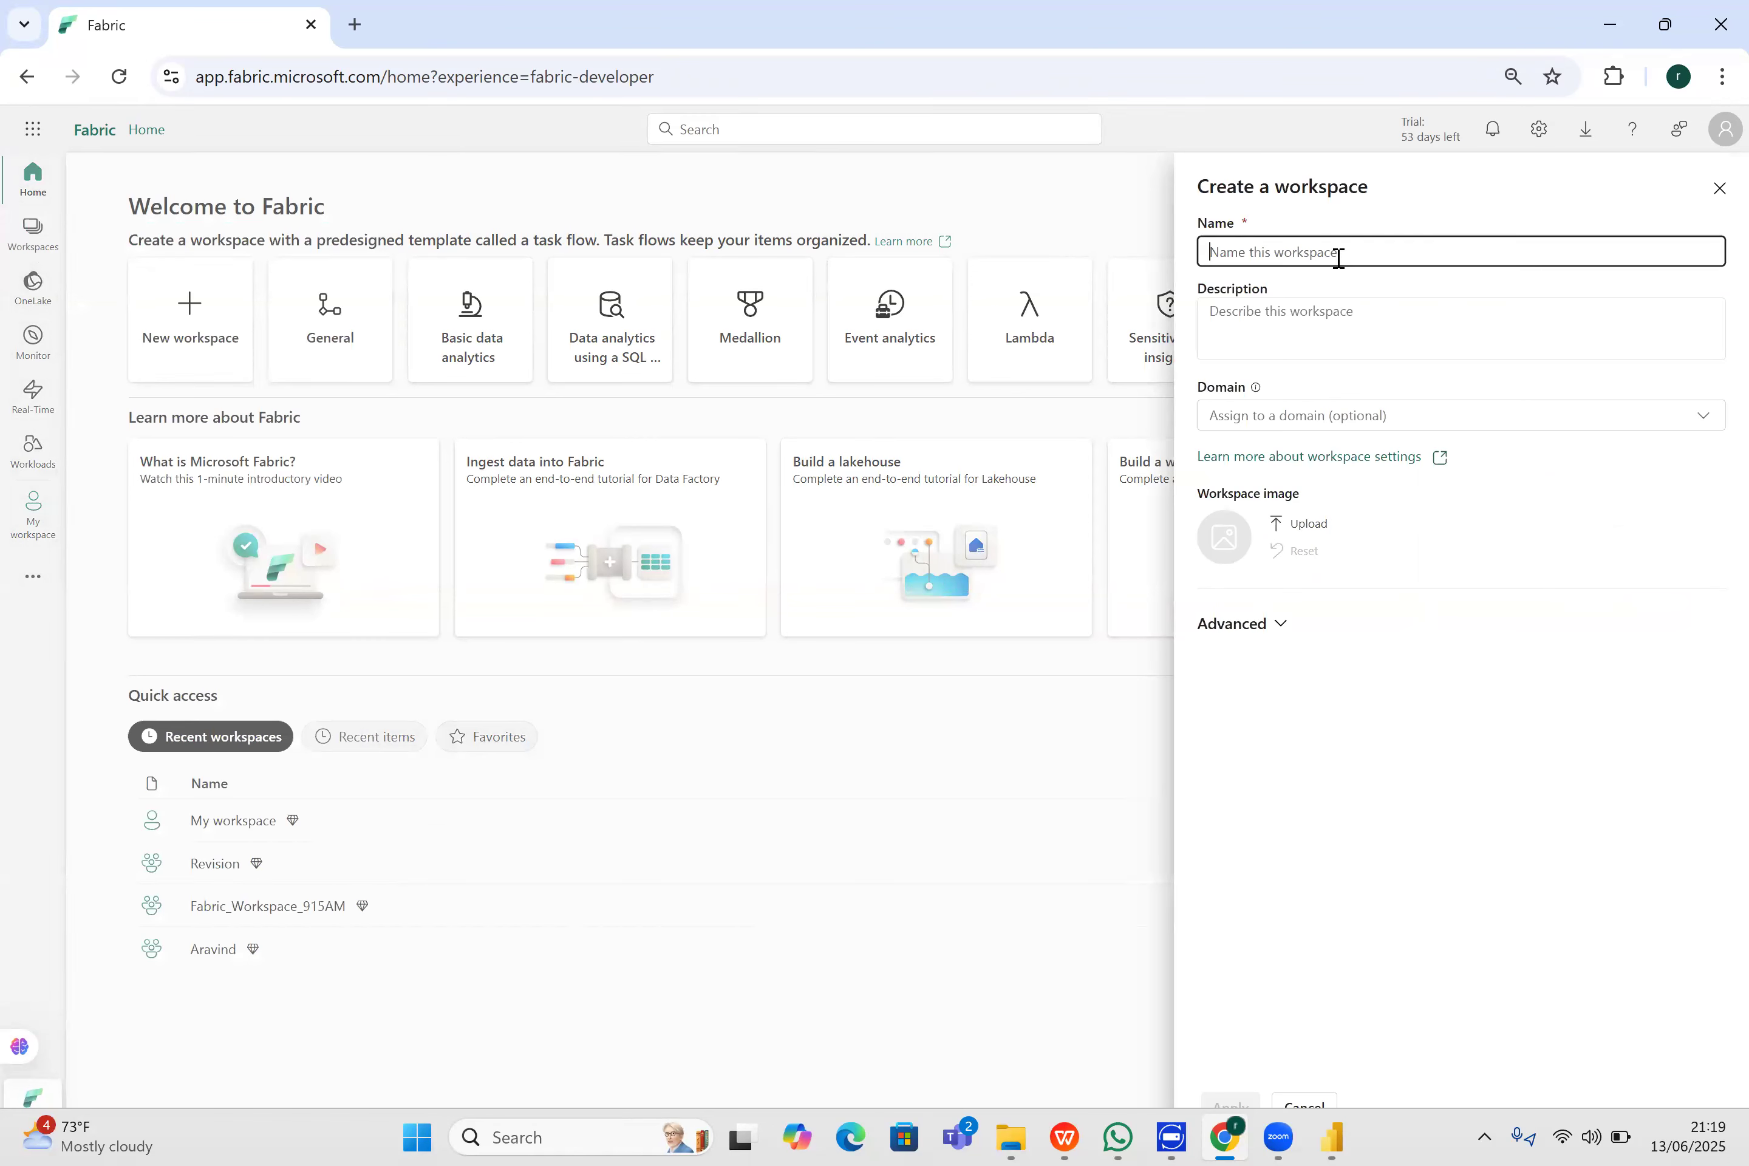
pyautogui.write('Fabric_')
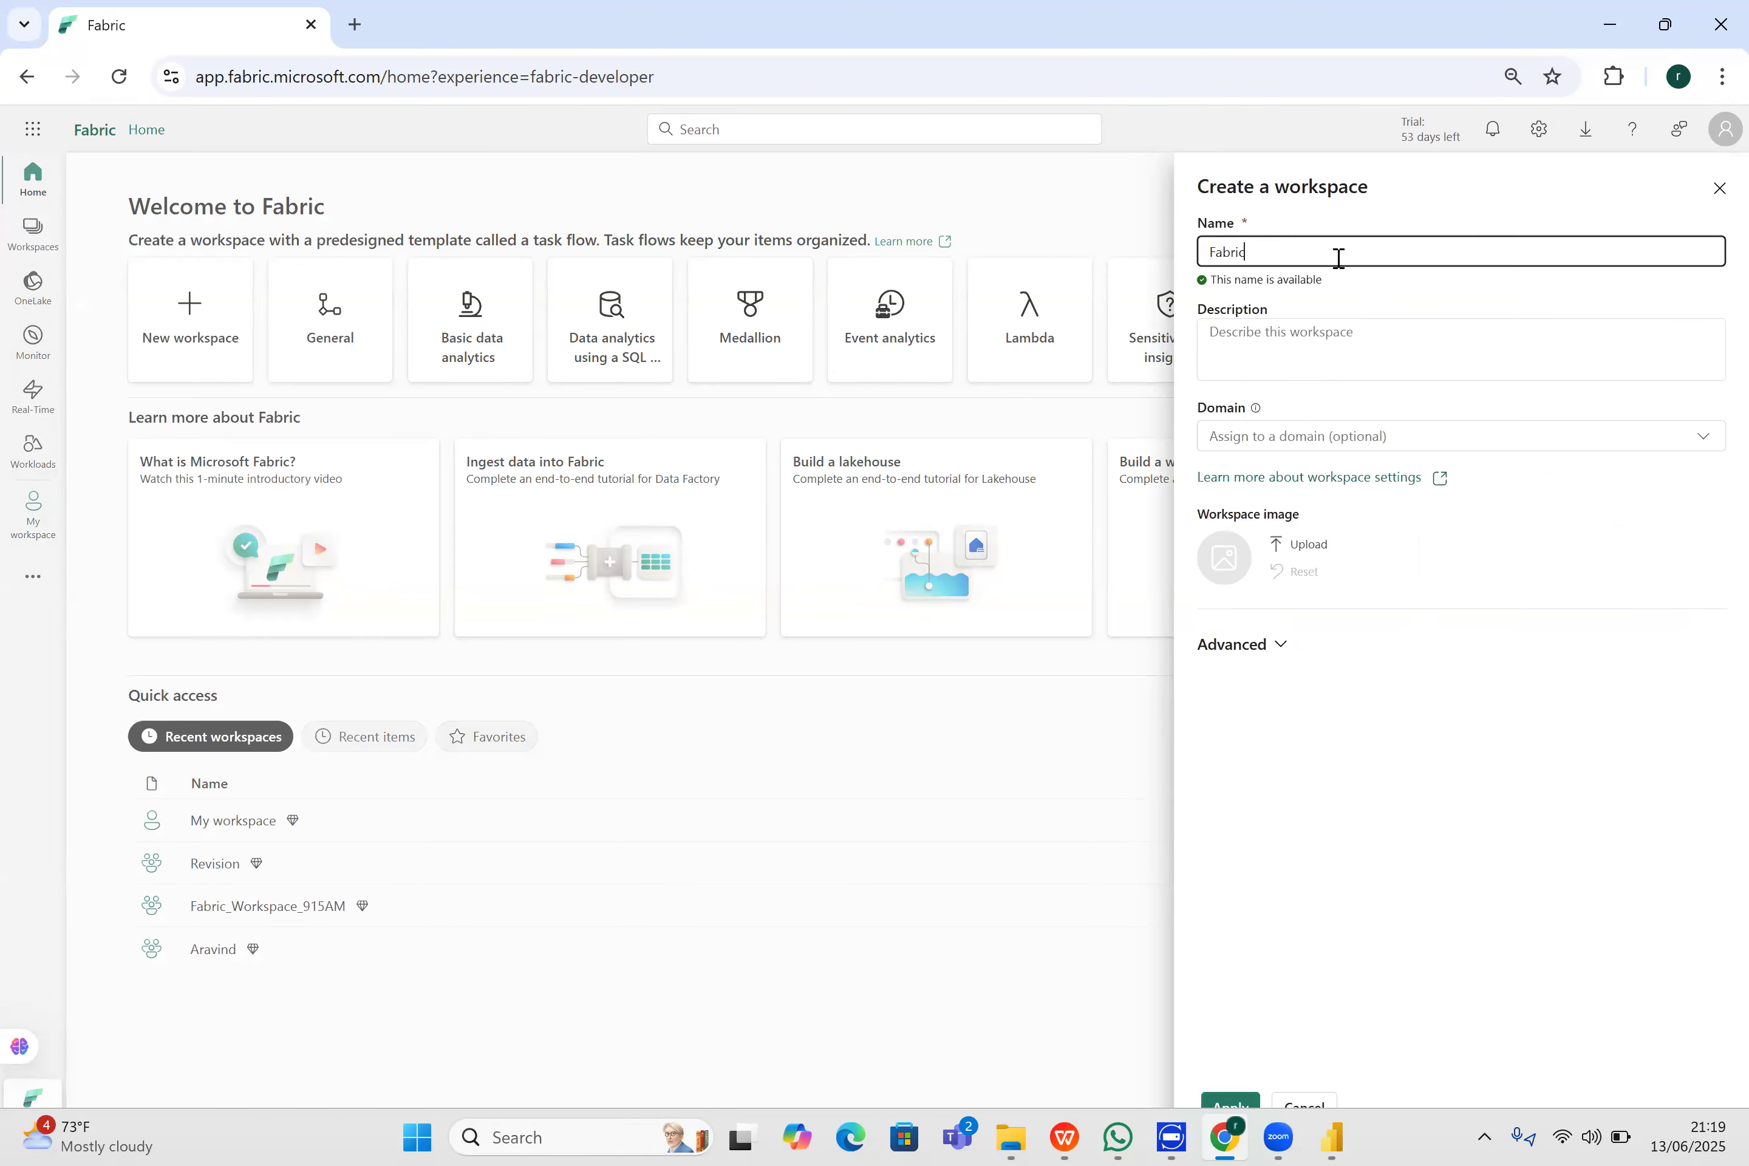
pyautogui.write('Powerbi_RE')
pyautogui.press('BackSpace')
pyautogui.press('BackSpace')
pyautogui.write('Gojeck_Trip_Analysis_Project')
pyautogui.click(1270, 649)
pyautogui.click(1255, 867)
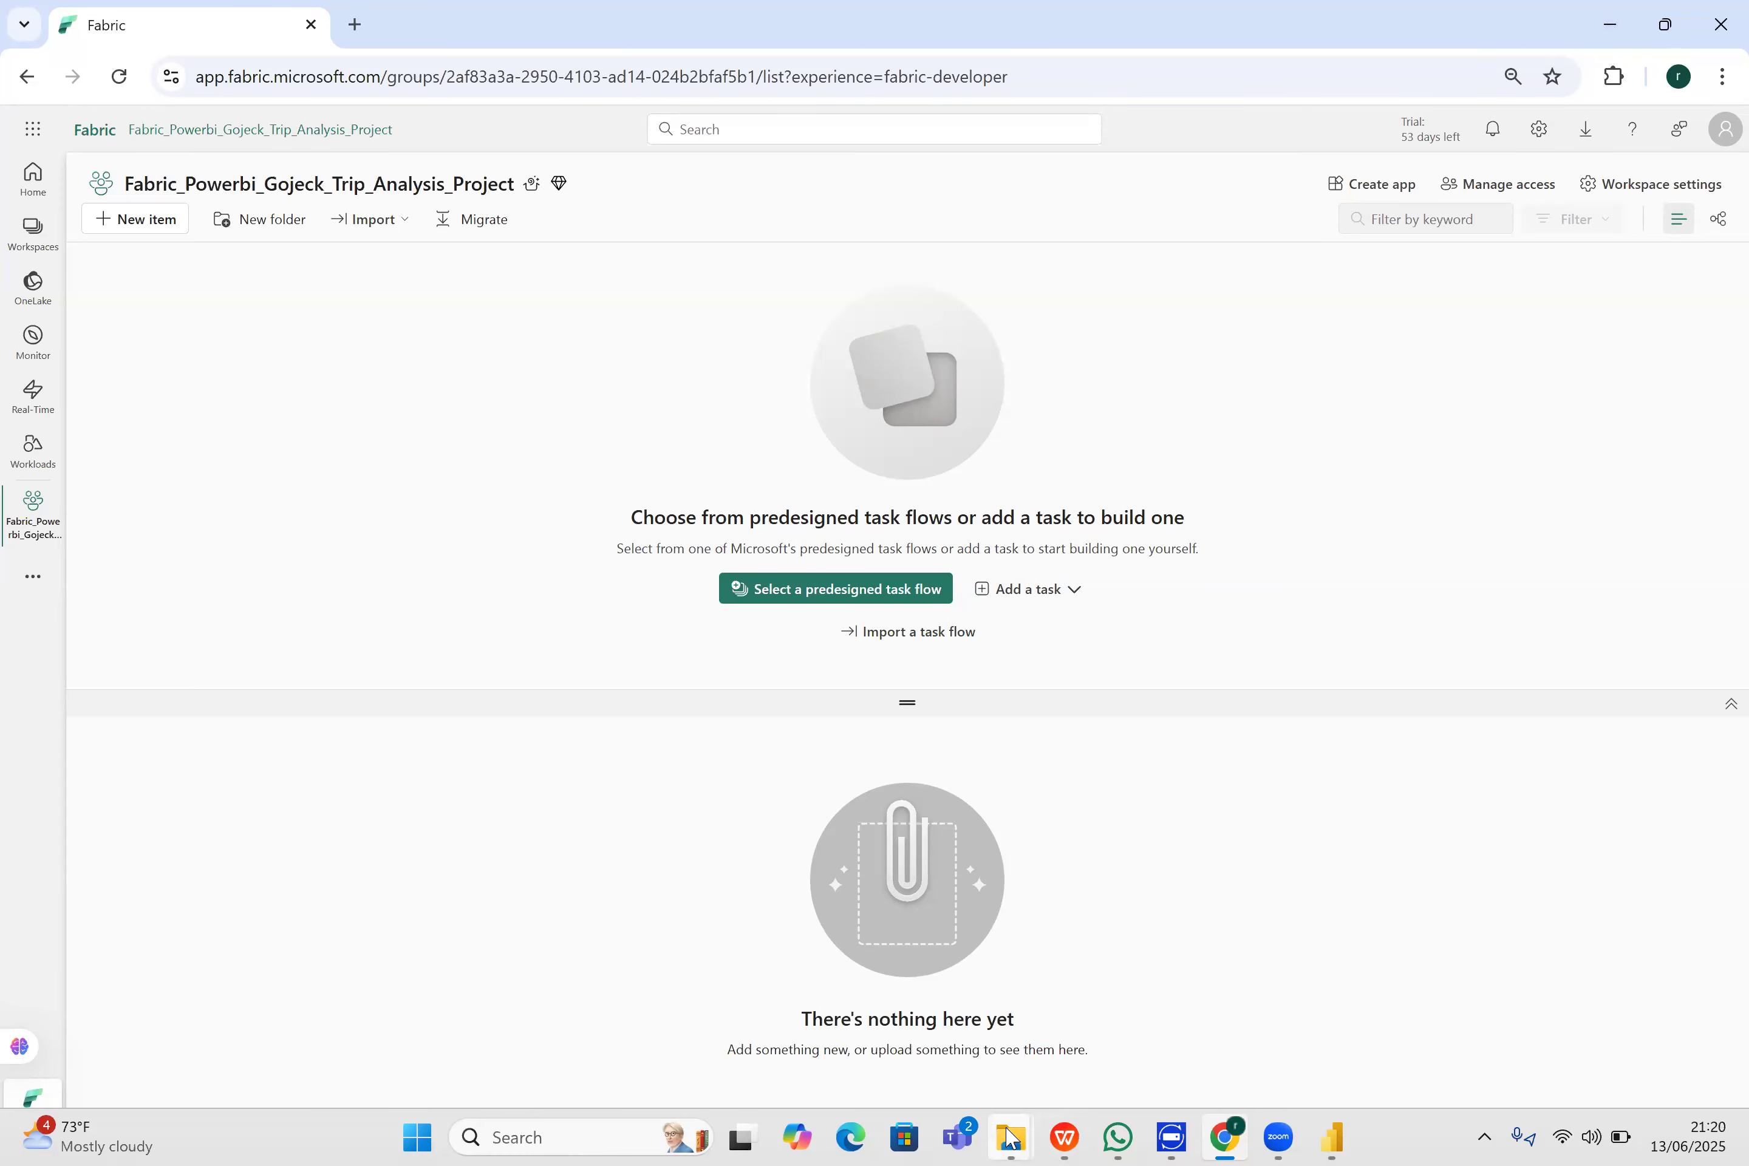
# - Switch to File Explorer and bring up the Gojek Taxi Project folder to review the project files
pyautogui.moveTo(1009, 1138)
pyautogui.click(1151, 978)
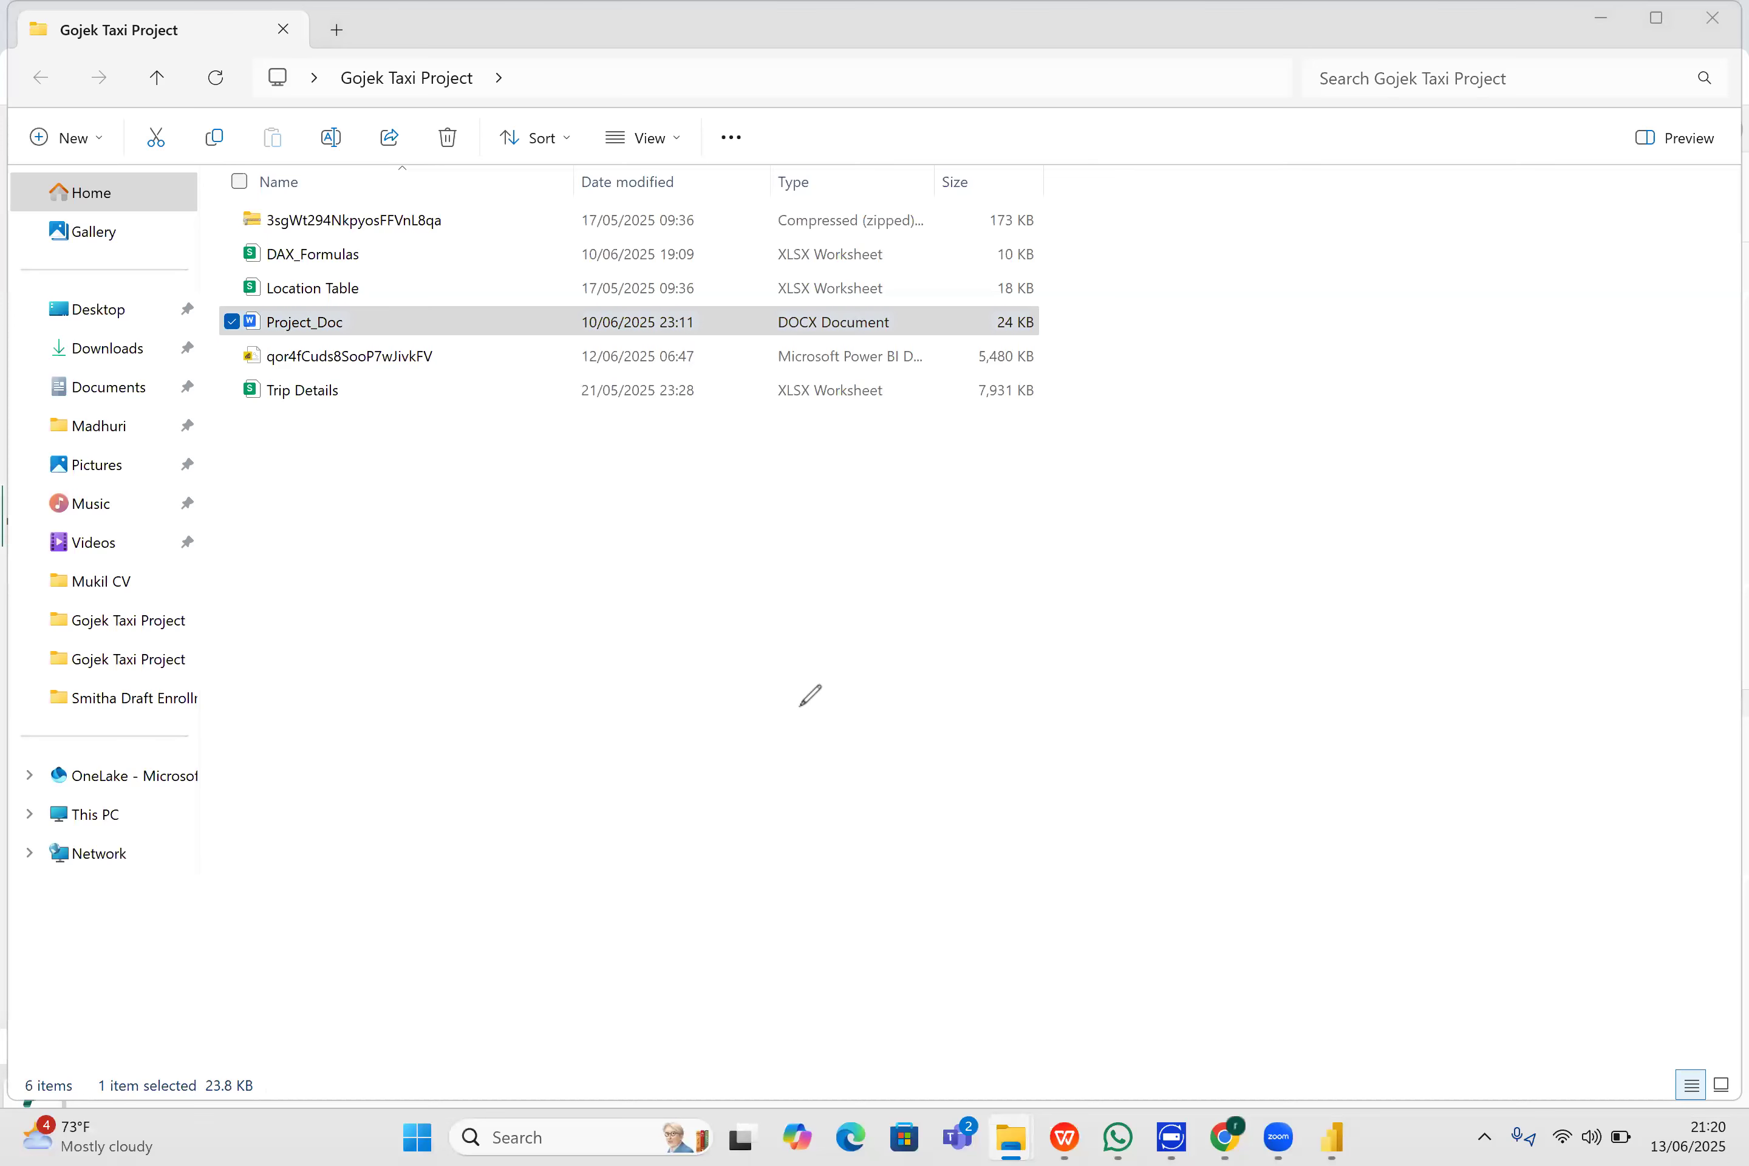
pyautogui.moveTo(221, 819)
pyautogui.mouseDown()
pyautogui.moveTo(171, 697)
pyautogui.moveTo(284, 536)
pyautogui.moveTo(503, 519)
pyautogui.moveTo(431, 820)
pyautogui.moveTo(201, 819)
pyautogui.moveTo(212, 798)
pyautogui.mouseUp()
pyautogui.moveTo(233, 284)
pyautogui.mouseDown()
pyautogui.moveTo(202, 278)
pyautogui.moveTo(300, 615)
pyautogui.mouseUp()
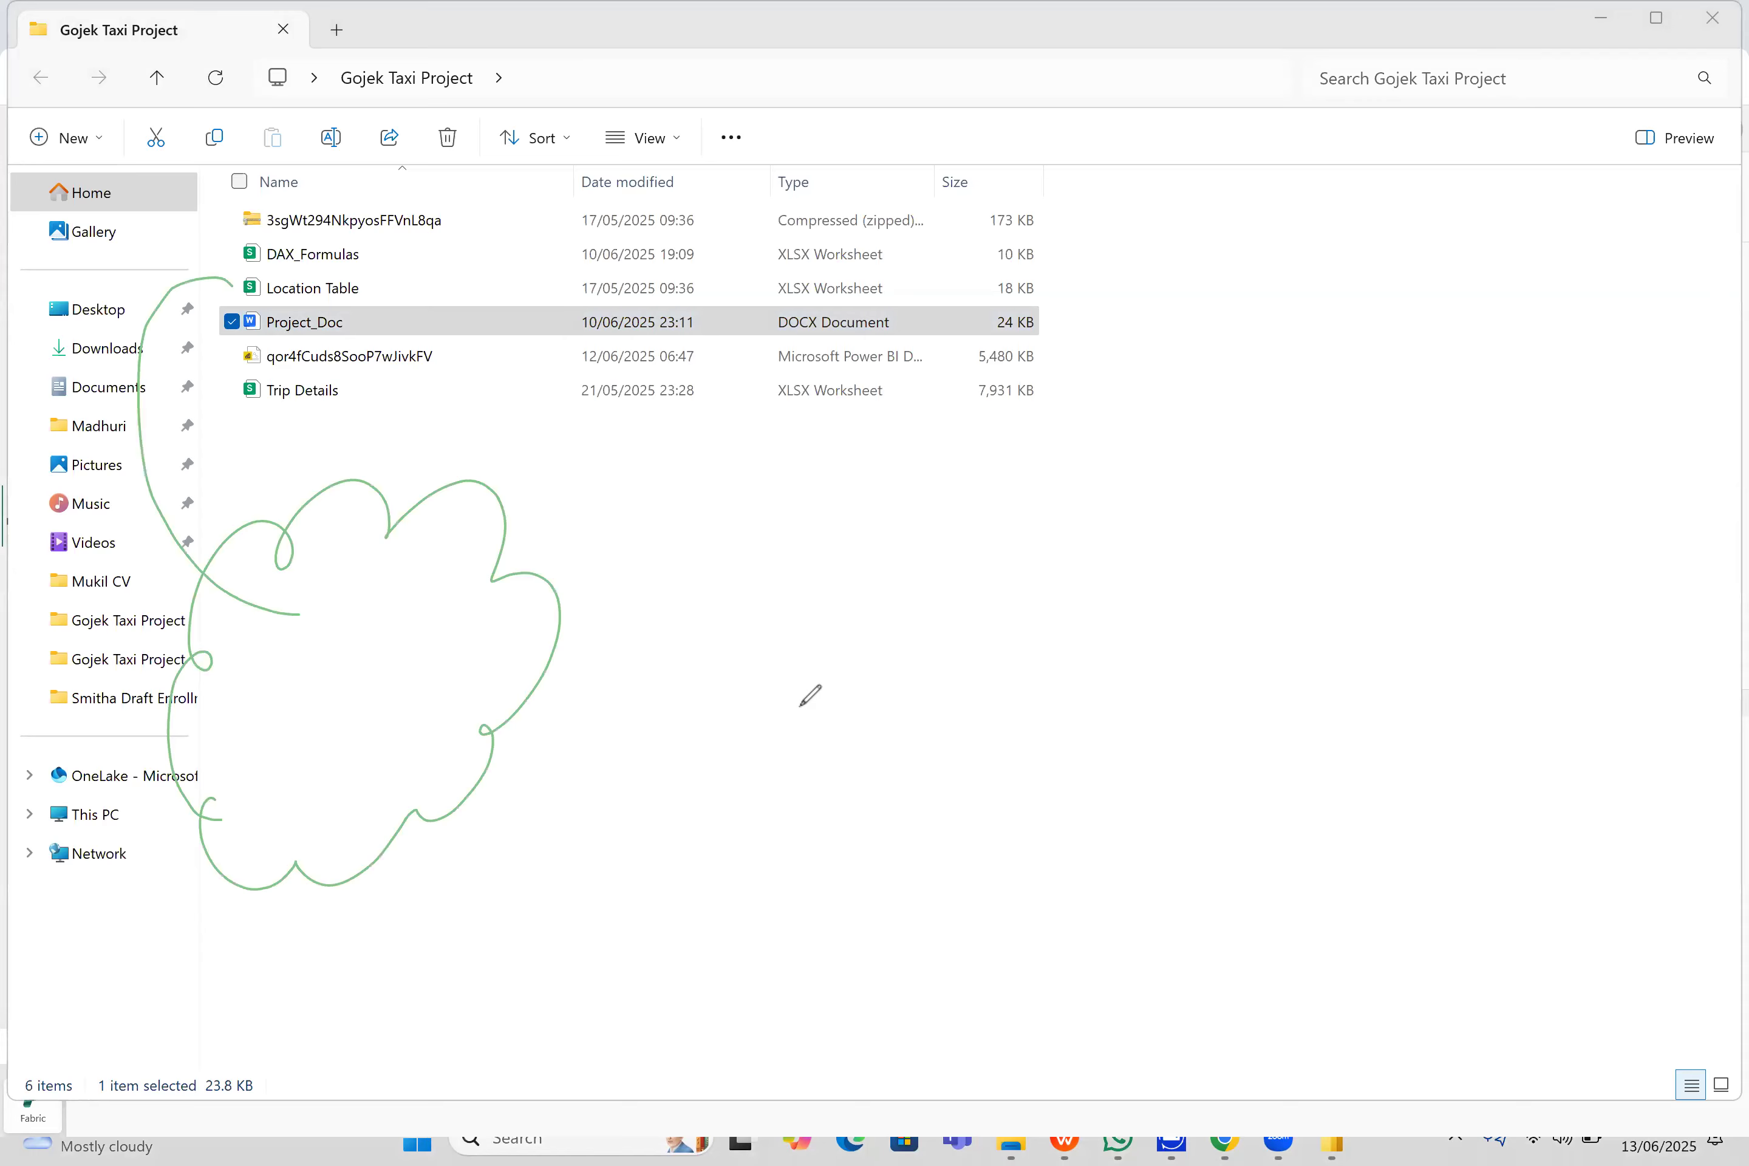
pyautogui.moveTo(252, 394); pyautogui.dragTo(235, 687)
pyautogui.moveTo(327, 595)
pyautogui.mouseDown()
pyautogui.moveTo(336, 631)
pyautogui.moveTo(367, 622)
pyautogui.mouseUp()
pyautogui.moveTo(306, 685); pyautogui.dragTo(274, 706)
pyautogui.moveTo(290, 710)
pyautogui.mouseDown()
pyautogui.moveTo(293, 749)
pyautogui.moveTo(336, 741)
pyautogui.moveTo(350, 694)
pyautogui.mouseUp()
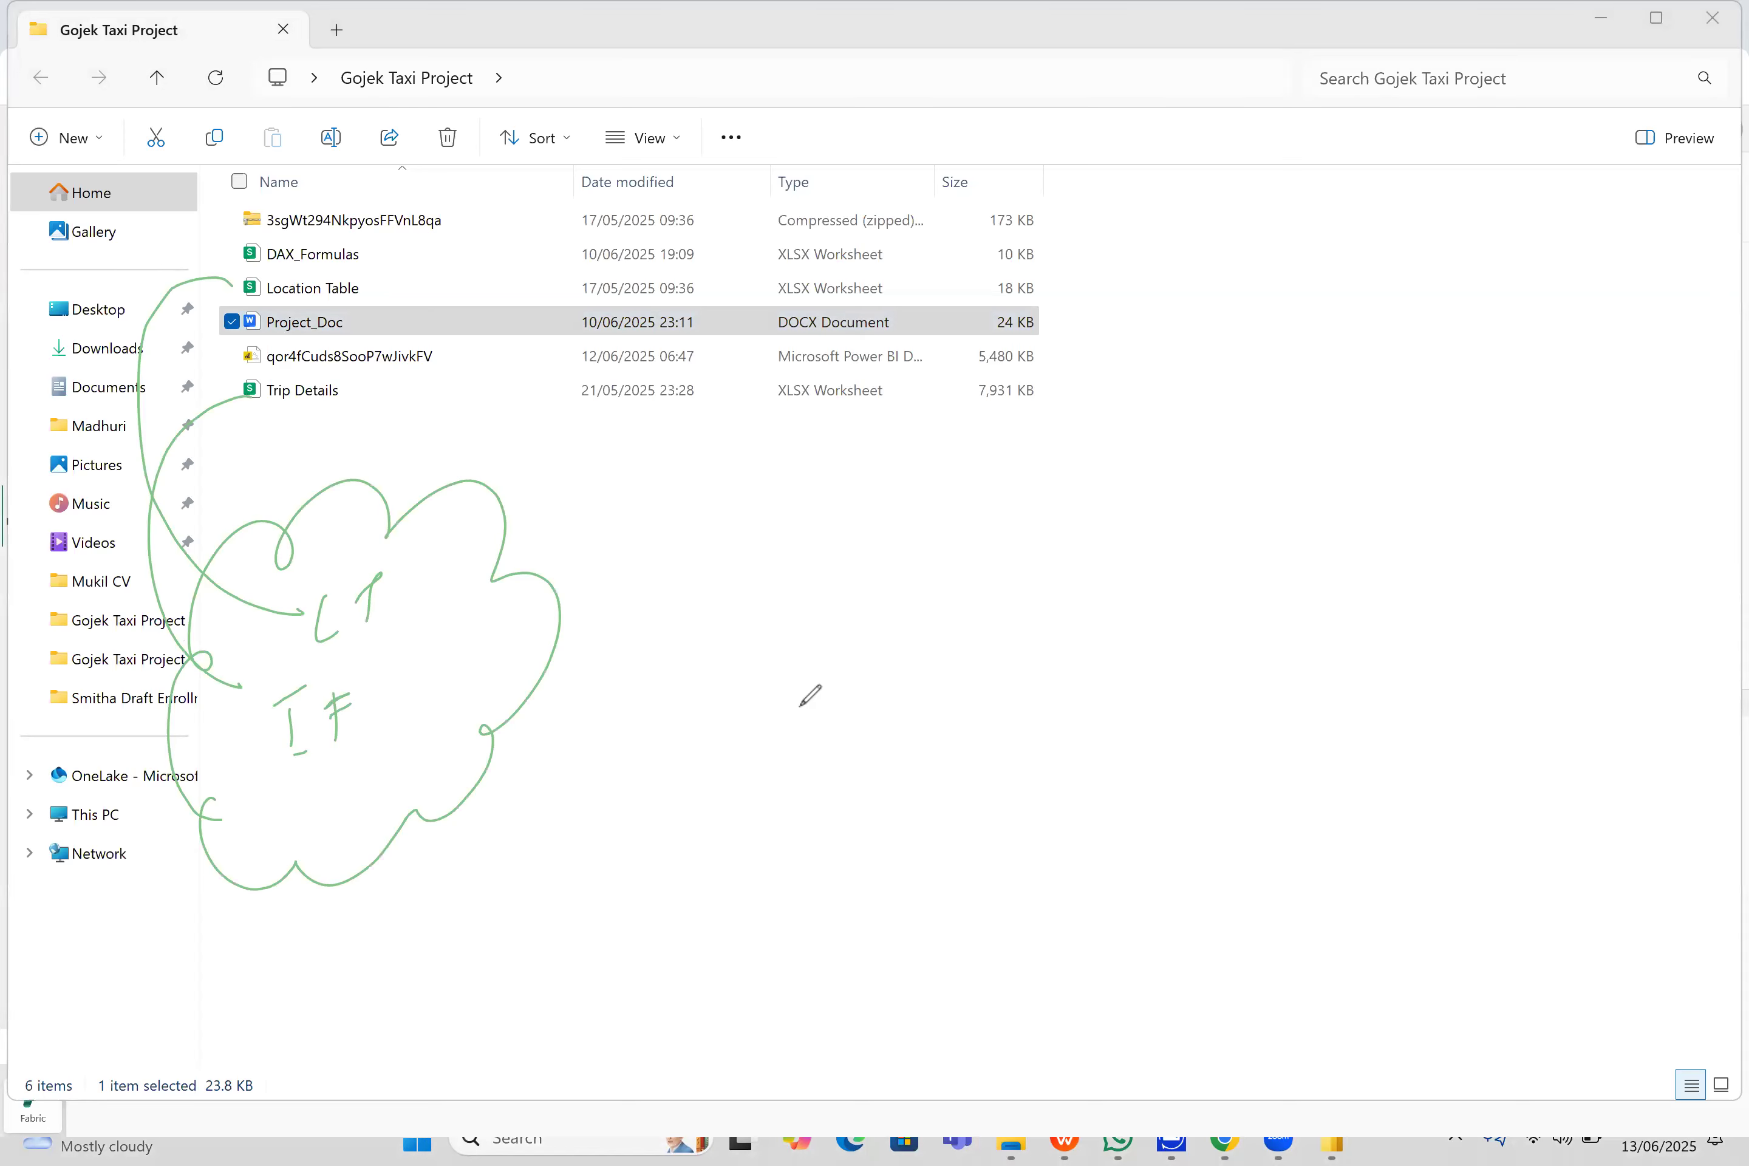
pyautogui.moveTo(585, 637)
pyautogui.mouseDown()
pyautogui.moveTo(606, 596)
pyautogui.moveTo(639, 587)
pyautogui.moveTo(877, 579)
pyautogui.moveTo(672, 655)
pyautogui.moveTo(850, 594)
pyautogui.moveTo(869, 639)
pyautogui.mouseUp()
pyautogui.moveTo(664, 518)
pyautogui.mouseDown()
pyautogui.moveTo(673, 542)
pyautogui.moveTo(708, 543)
pyautogui.moveTo(786, 495)
pyautogui.mouseUp()
pyautogui.moveTo(1078, 399); pyautogui.dragTo(902, 794)
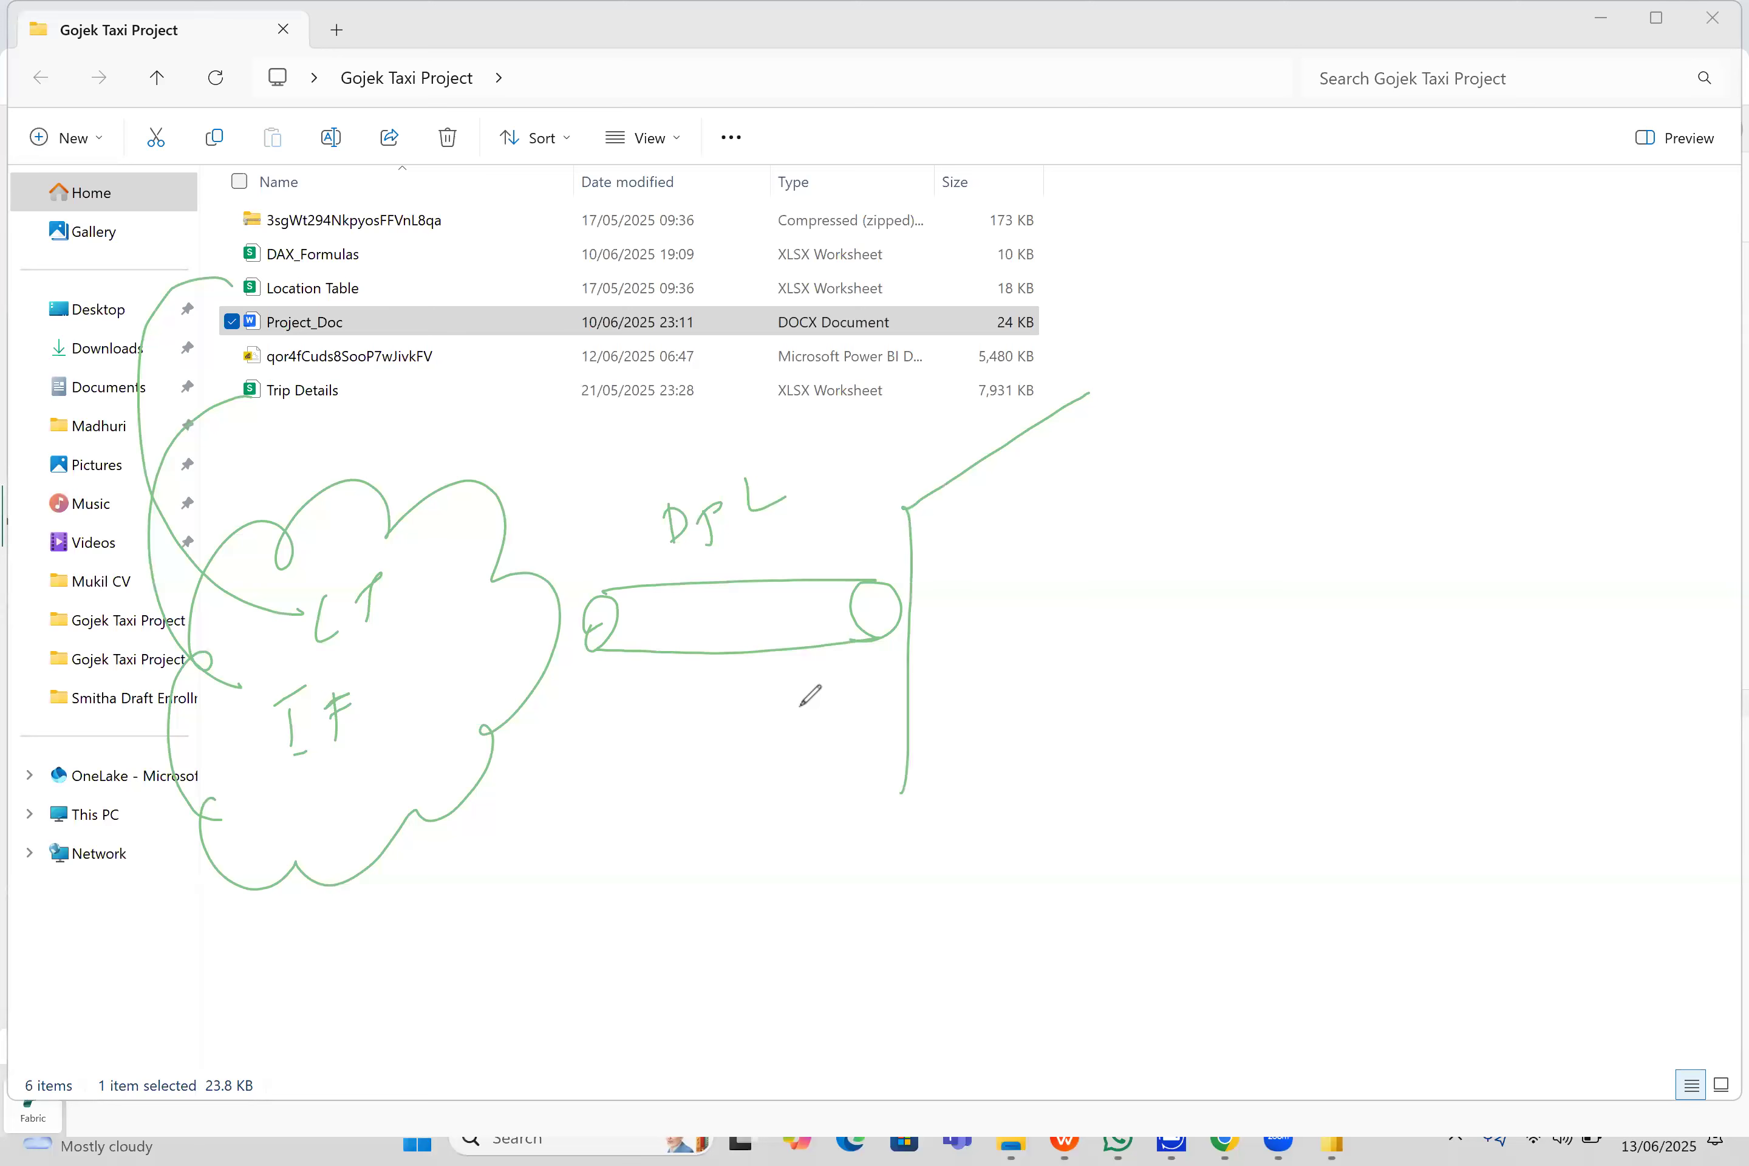
pyautogui.moveTo(1085, 399)
pyautogui.mouseDown()
pyautogui.moveTo(1213, 489)
pyautogui.moveTo(1215, 583)
pyautogui.mouseUp()
pyautogui.moveTo(1180, 630)
pyautogui.mouseDown()
pyautogui.moveTo(1242, 608)
pyautogui.moveTo(1255, 658)
pyautogui.moveTo(1234, 826)
pyautogui.moveTo(973, 837)
pyautogui.moveTo(897, 790)
pyautogui.mouseUp()
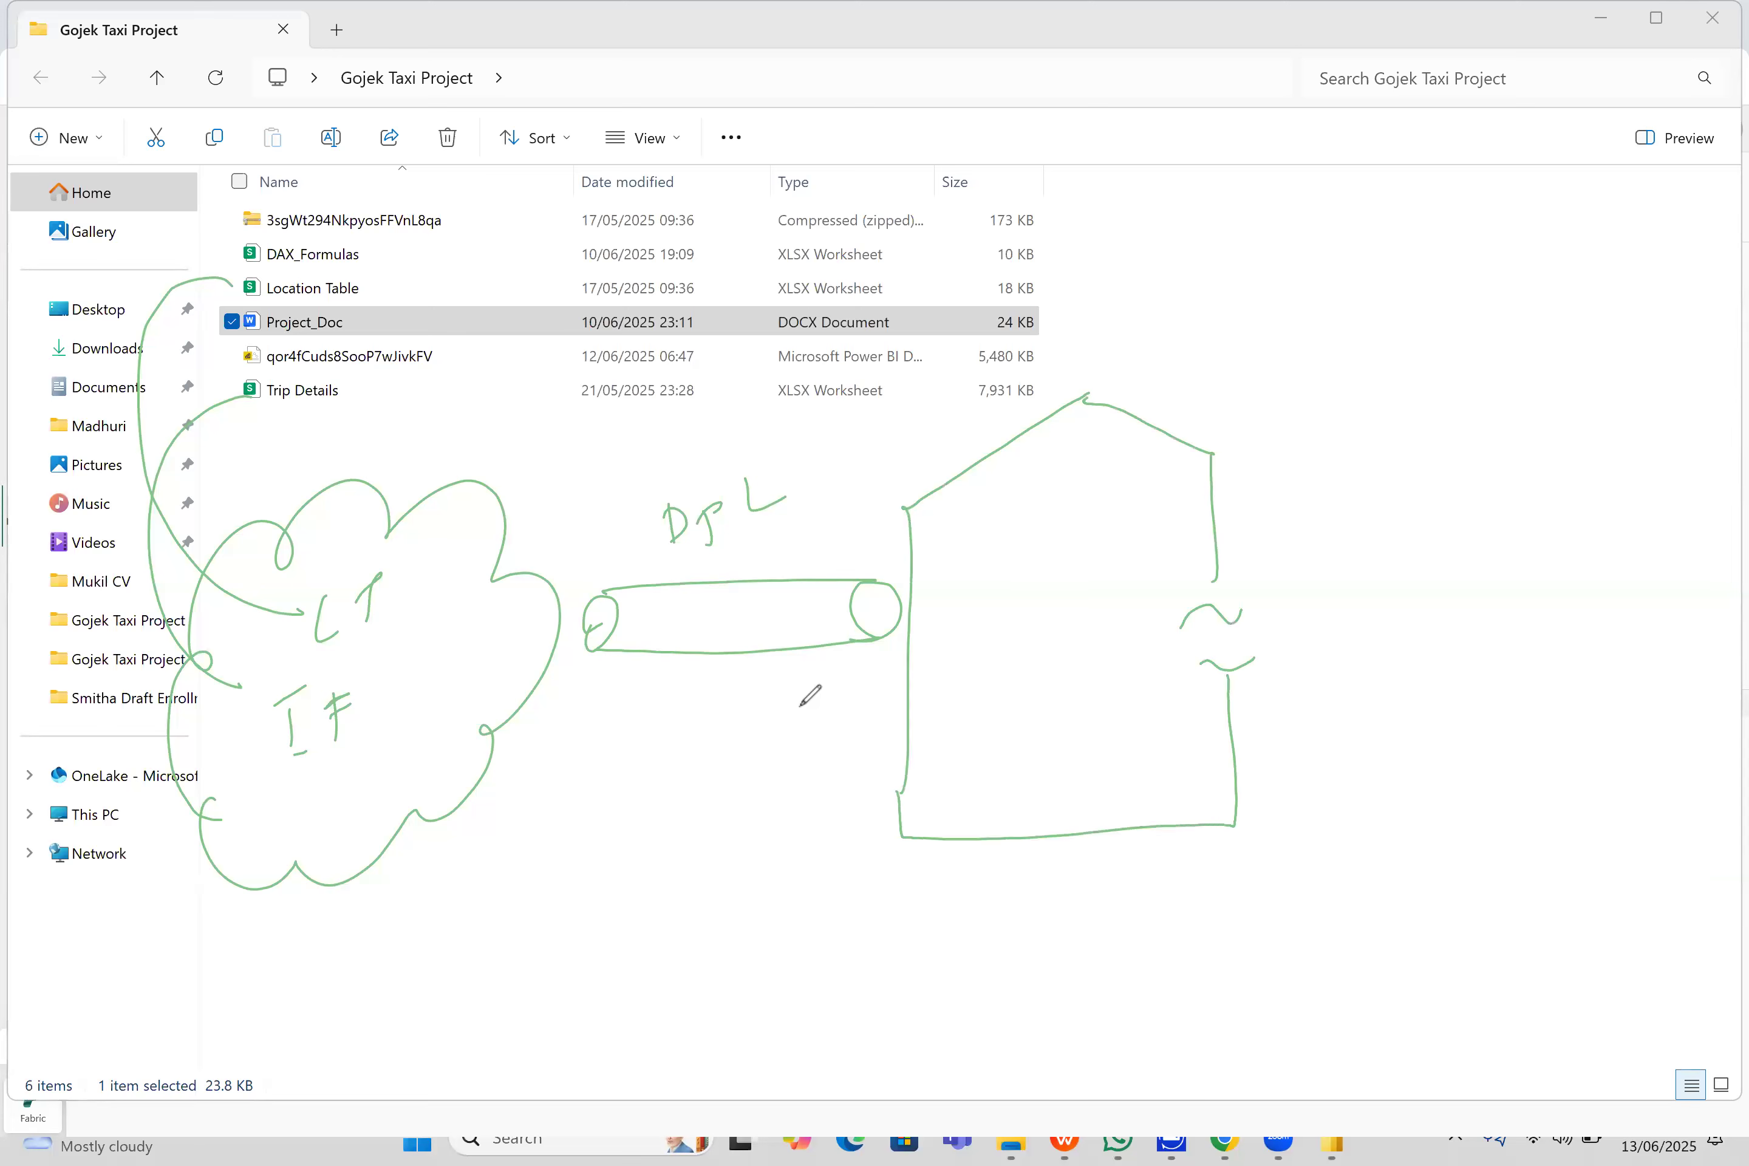
pyautogui.moveTo(1060, 851)
pyautogui.mouseDown()
pyautogui.moveTo(1060, 895)
pyautogui.moveTo(1082, 885)
pyautogui.mouseUp()
pyautogui.moveTo(1105, 855)
pyautogui.mouseDown()
pyautogui.moveTo(1107, 893)
pyautogui.moveTo(1121, 880)
pyautogui.mouseUp()
pyautogui.moveTo(1121, 868)
pyautogui.mouseDown()
pyautogui.moveTo(1107, 920)
pyautogui.moveTo(1138, 911)
pyautogui.mouseUp()
pyautogui.moveTo(1115, 905); pyautogui.dragTo(1132, 893)
pyautogui.moveTo(1013, 519)
pyautogui.mouseDown()
pyautogui.moveTo(1006, 558)
pyautogui.moveTo(1025, 553)
pyautogui.mouseUp()
pyautogui.moveTo(1081, 507)
pyautogui.mouseDown()
pyautogui.moveTo(1104, 497)
pyautogui.moveTo(1074, 566)
pyautogui.moveTo(1098, 505)
pyautogui.mouseUp()
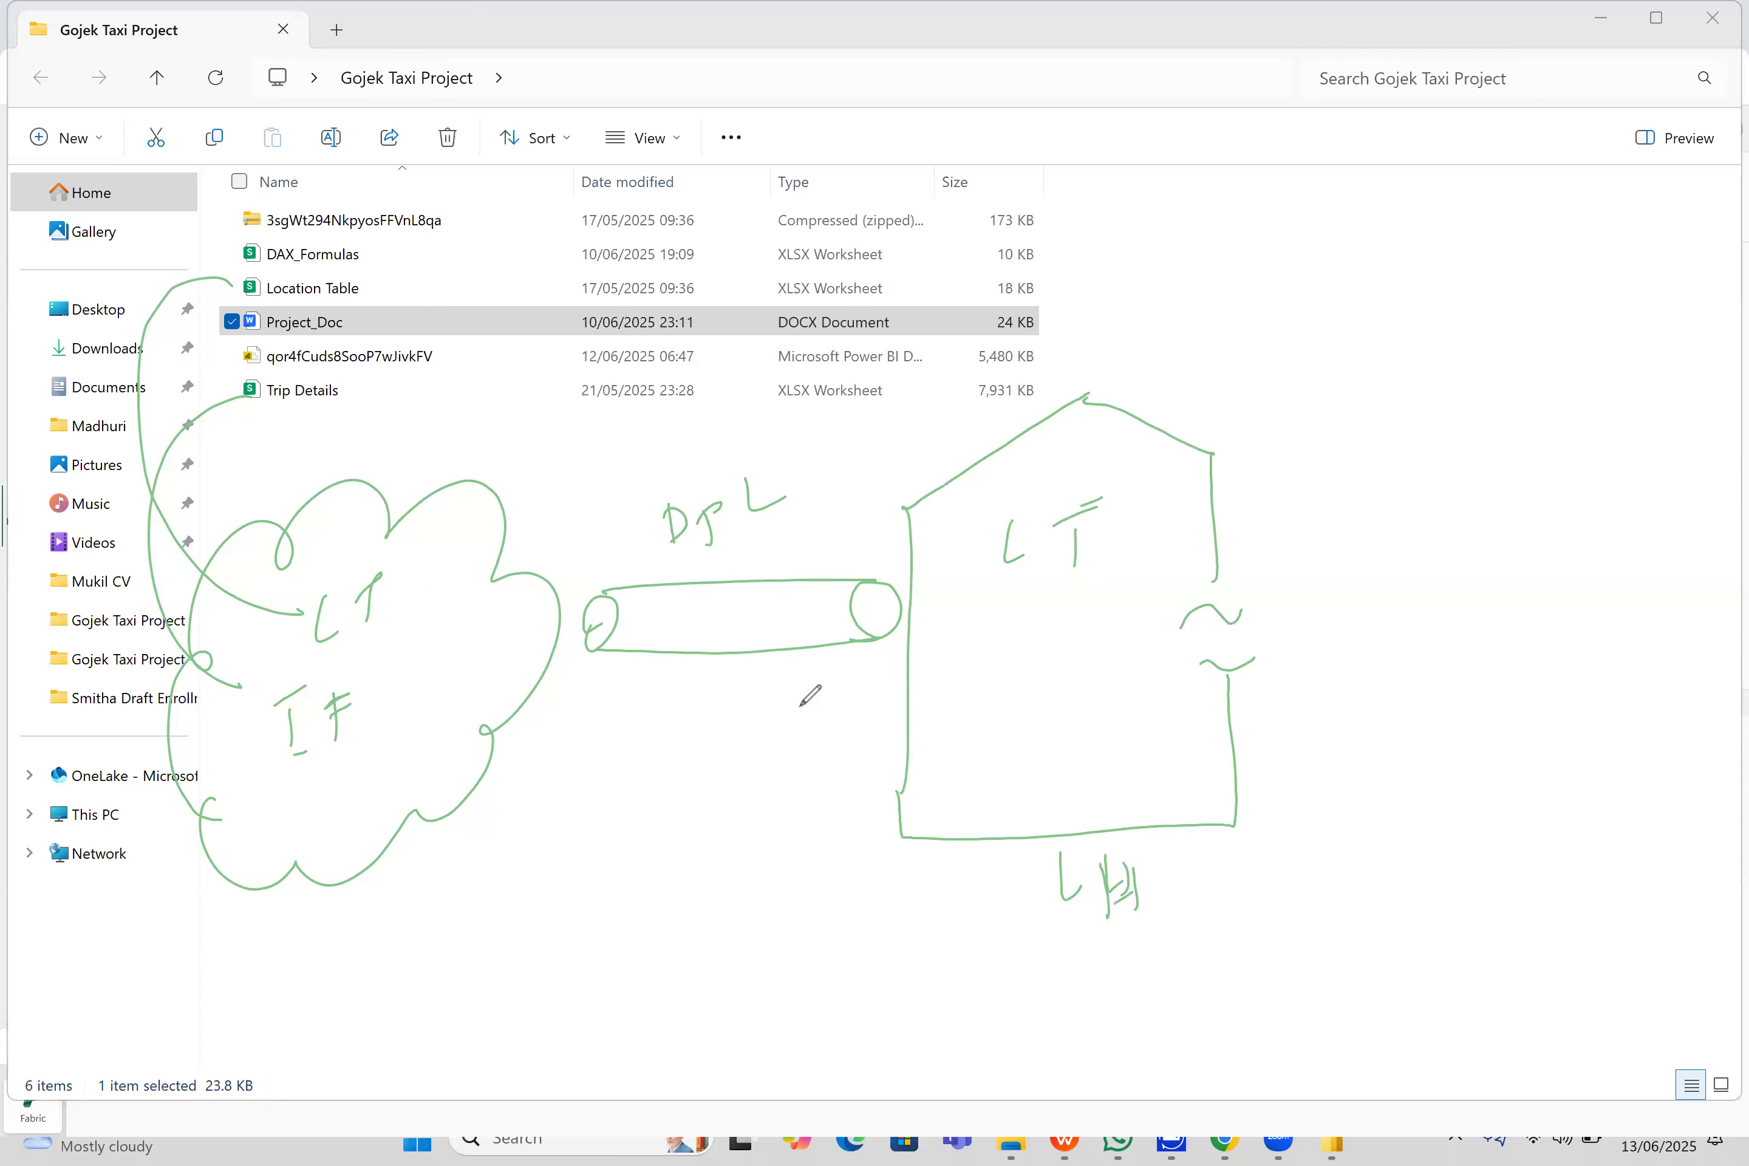
pyautogui.moveTo(1020, 646); pyautogui.dragTo(1054, 626)
pyautogui.moveTo(1032, 646)
pyautogui.mouseDown()
pyautogui.moveTo(1031, 675)
pyautogui.moveTo(1132, 611)
pyautogui.mouseUp()
pyautogui.moveTo(1116, 625); pyautogui.dragTo(1129, 664)
pyautogui.moveTo(1232, 600)
pyautogui.mouseDown()
pyautogui.moveTo(1258, 595)
pyautogui.moveTo(1219, 630)
pyautogui.moveTo(1323, 605)
pyautogui.moveTo(1352, 496)
pyautogui.moveTo(1354, 526)
pyautogui.moveTo(1449, 497)
pyautogui.moveTo(1376, 524)
pyautogui.mouseUp()
pyautogui.moveTo(1385, 477)
pyautogui.mouseDown()
pyautogui.moveTo(1393, 518)
pyautogui.moveTo(1401, 499)
pyautogui.mouseUp()
pyautogui.moveTo(1394, 473)
pyautogui.mouseDown()
pyautogui.moveTo(1387, 501)
pyautogui.moveTo(1493, 474)
pyautogui.moveTo(1528, 594)
pyautogui.moveTo(1547, 591)
pyautogui.mouseUp()
pyautogui.moveTo(1580, 472)
pyautogui.mouseDown()
pyautogui.moveTo(1661, 394)
pyautogui.moveTo(1542, 728)
pyautogui.moveTo(1539, 796)
pyautogui.mouseUp()
pyautogui.moveTo(1621, 427)
pyautogui.mouseDown()
pyautogui.moveTo(1667, 456)
pyautogui.moveTo(1719, 636)
pyautogui.moveTo(1531, 816)
pyautogui.moveTo(1580, 851)
pyautogui.moveTo(1598, 839)
pyautogui.mouseUp()
pyautogui.moveTo(1626, 827); pyautogui.dragTo(1633, 846)
pyautogui.moveTo(1623, 842); pyautogui.dragTo(1658, 813)
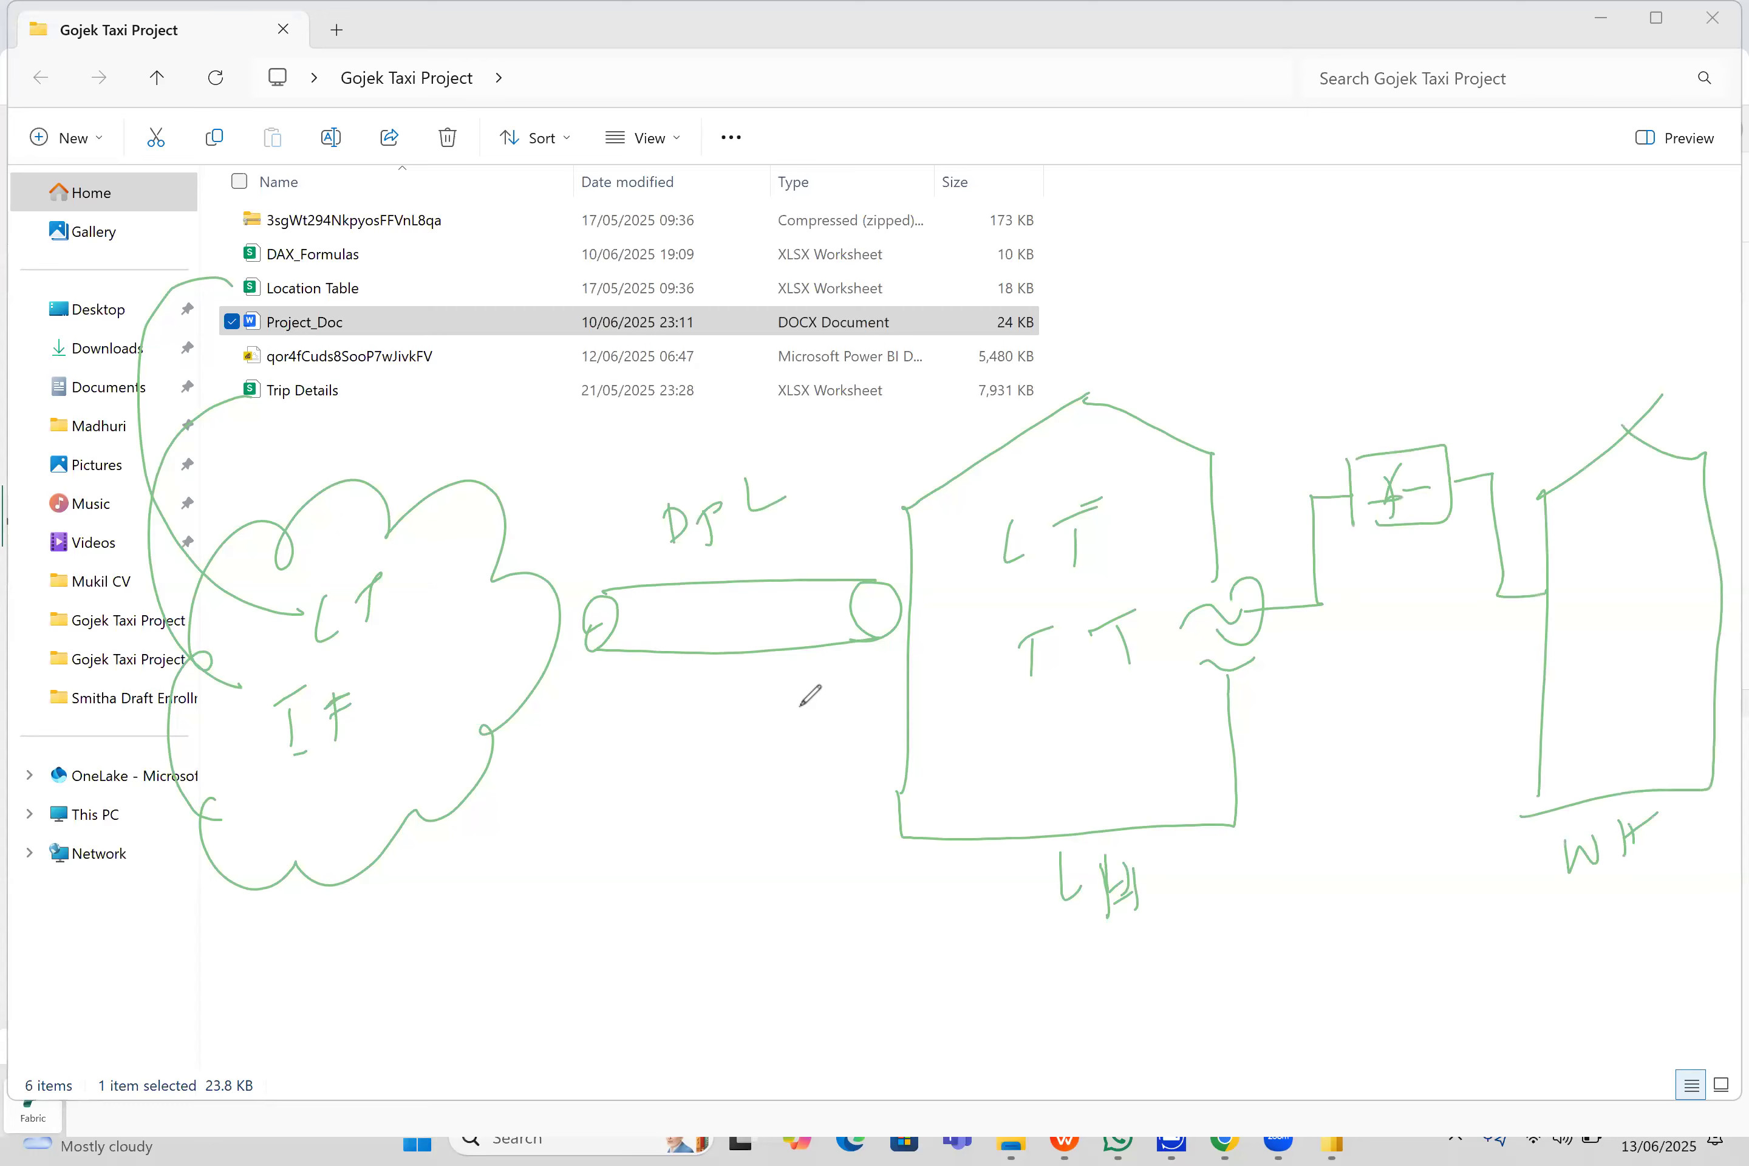
pyautogui.moveTo(1265, 3); pyautogui.dragTo(1298, 1064)
pyautogui.moveTo(1152, 59); pyautogui.dragTo(623, 553)
pyautogui.moveTo(1208, 258); pyautogui.dragTo(719, 730)
pyautogui.moveTo(1148, 539); pyautogui.dragTo(847, 895)
pyautogui.moveTo(1121, 826); pyautogui.dragTo(976, 976)
pyautogui.moveTo(1498, 241)
pyautogui.mouseDown()
pyautogui.moveTo(1504, 315)
pyautogui.moveTo(1489, 314)
pyautogui.mouseUp()
pyautogui.moveTo(1523, 928); pyautogui.dragTo(1585, 896)
pyautogui.moveTo(1561, 933); pyautogui.dragTo(1588, 916)
pyautogui.moveTo(1426, 584); pyautogui.dragTo(1460, 581)
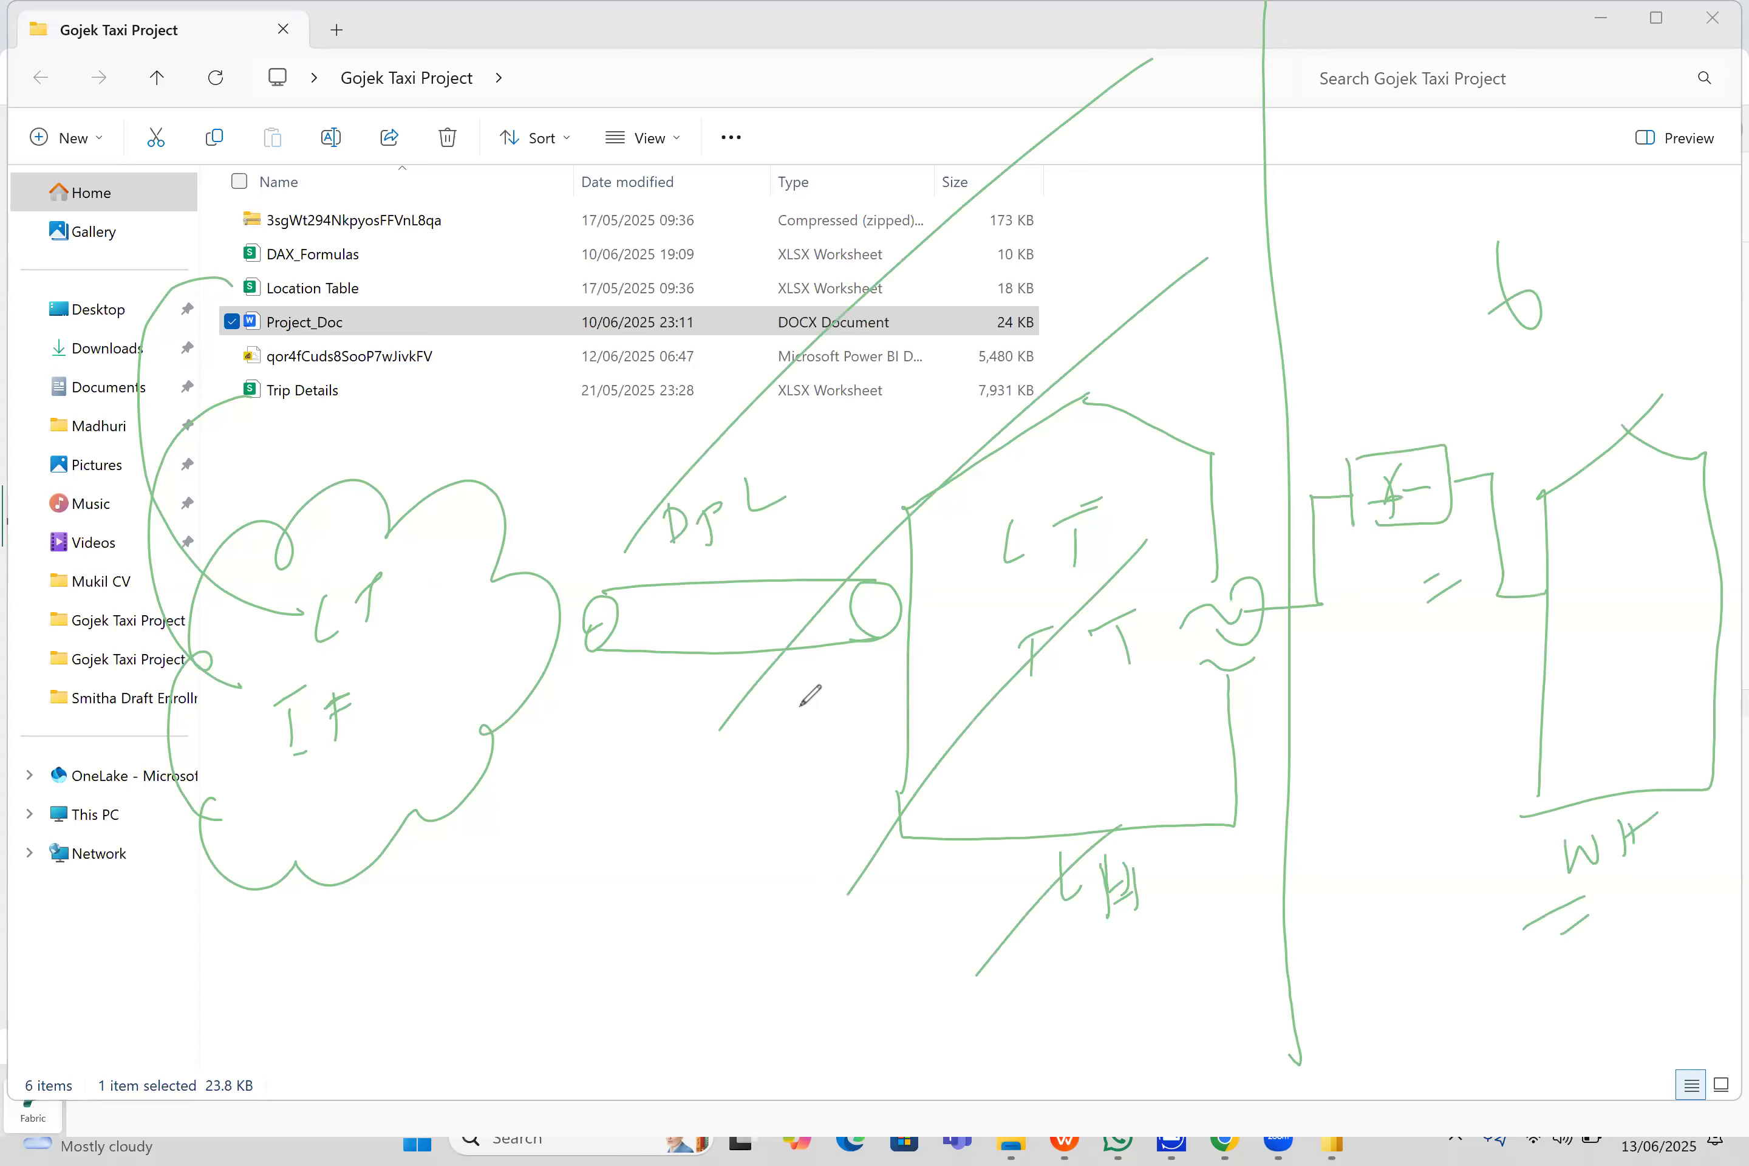
pyautogui.moveTo(673, 299); pyautogui.dragTo(907, 772)
pyautogui.moveTo(843, 269); pyautogui.dragTo(1035, 738)
pyautogui.moveTo(1038, 245)
pyautogui.mouseDown()
pyautogui.moveTo(1093, 352)
pyautogui.moveTo(1199, 719)
pyautogui.mouseUp()
pyautogui.moveTo(1021, 186); pyautogui.dragTo(1244, 648)
pyautogui.moveTo(380, 352)
pyautogui.mouseDown()
pyautogui.moveTo(1214, 582)
pyautogui.moveTo(839, 235)
pyautogui.mouseUp()
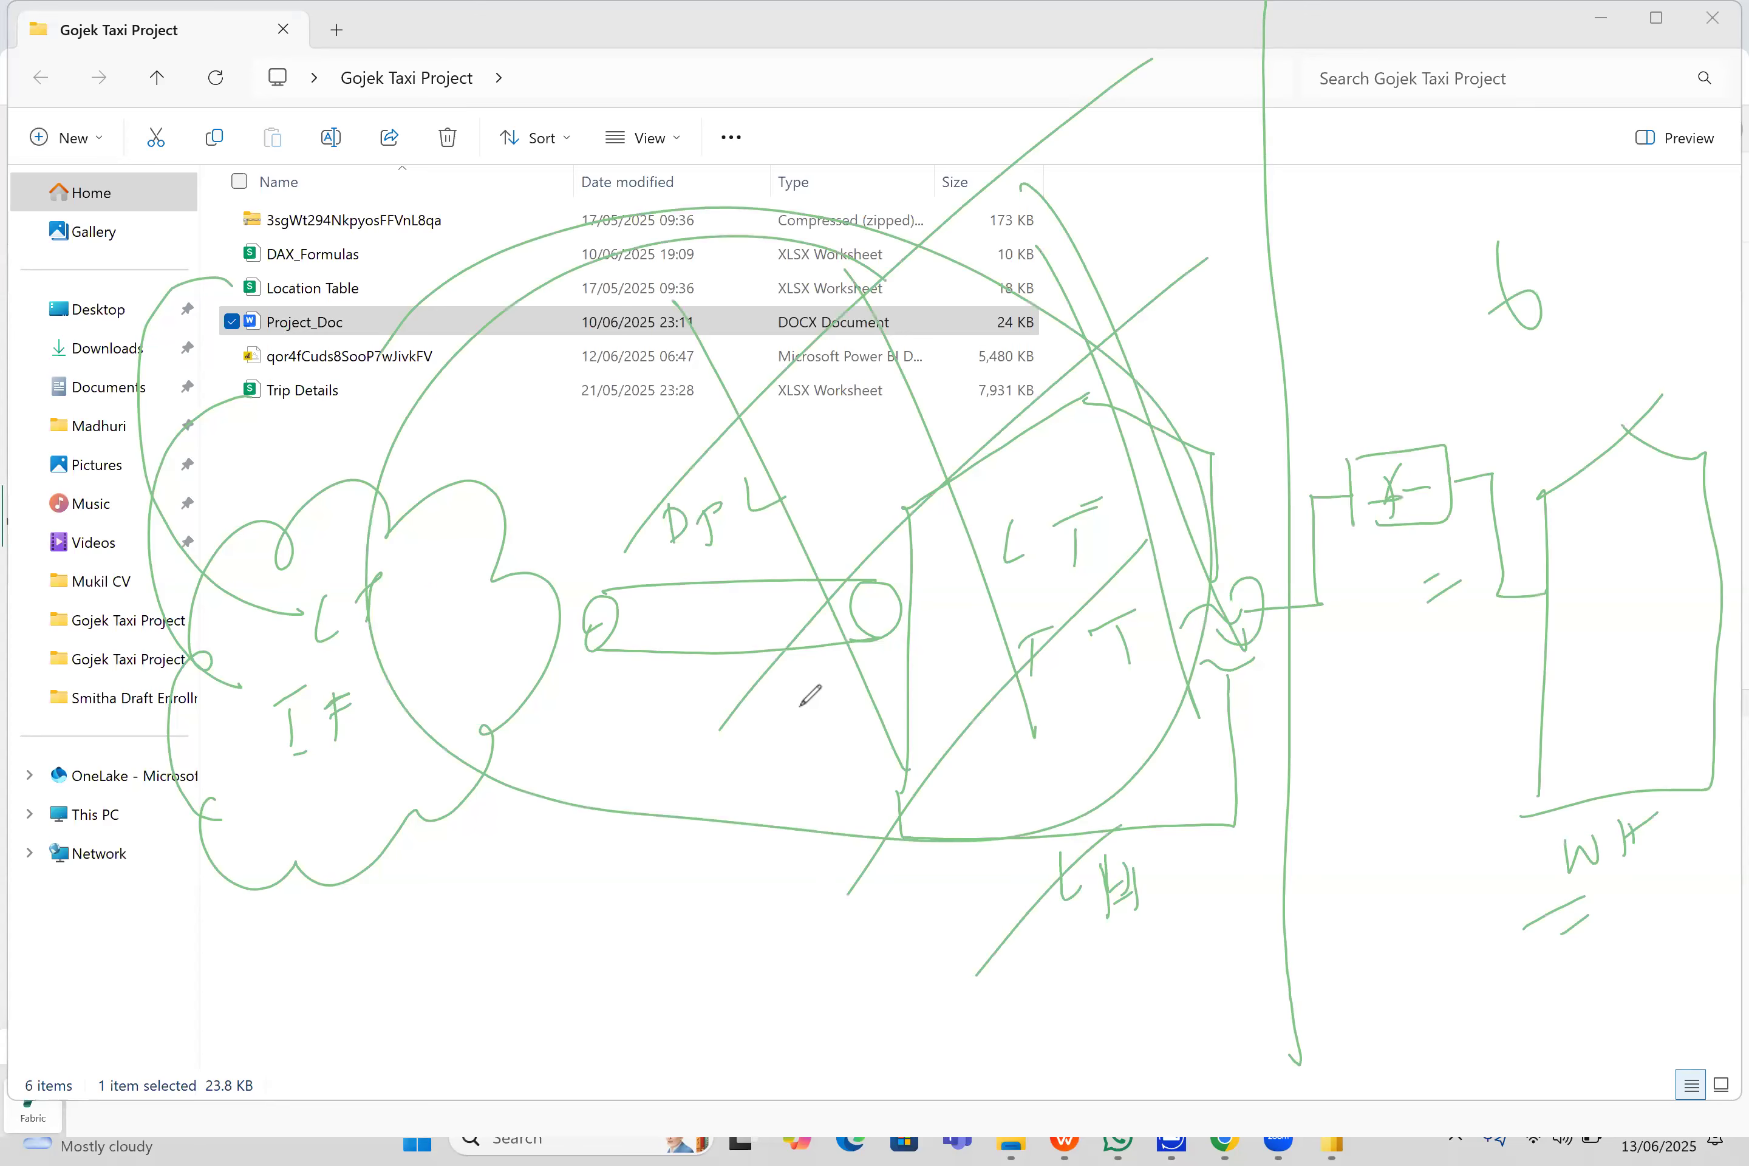
pyautogui.moveTo(1384, 386)
pyautogui.mouseDown()
pyautogui.moveTo(1500, 333)
pyautogui.moveTo(1538, 362)
pyautogui.mouseUp()
pyautogui.moveTo(1446, 440); pyautogui.dragTo(1572, 398)
pyautogui.moveTo(1503, 503); pyautogui.dragTo(1524, 508)
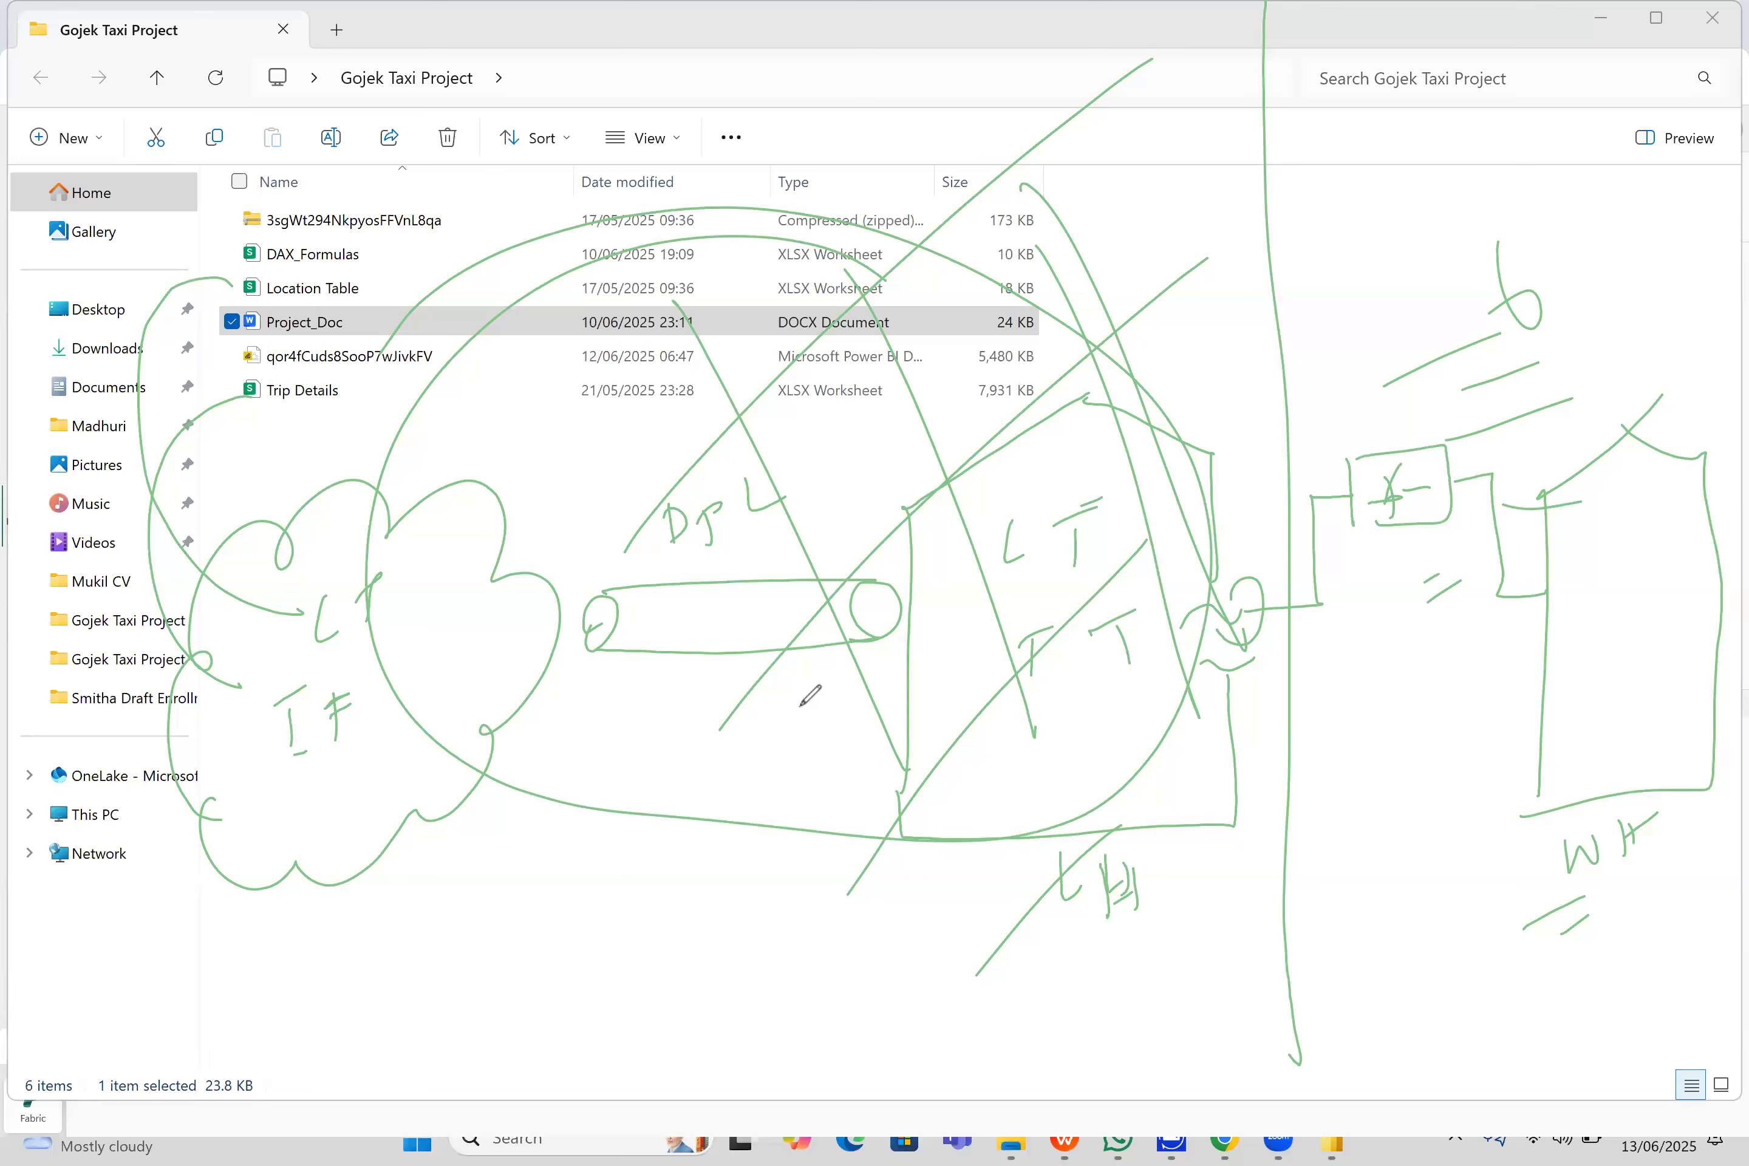
pyautogui.moveTo(1643, 924); pyautogui.dragTo(1668, 799)
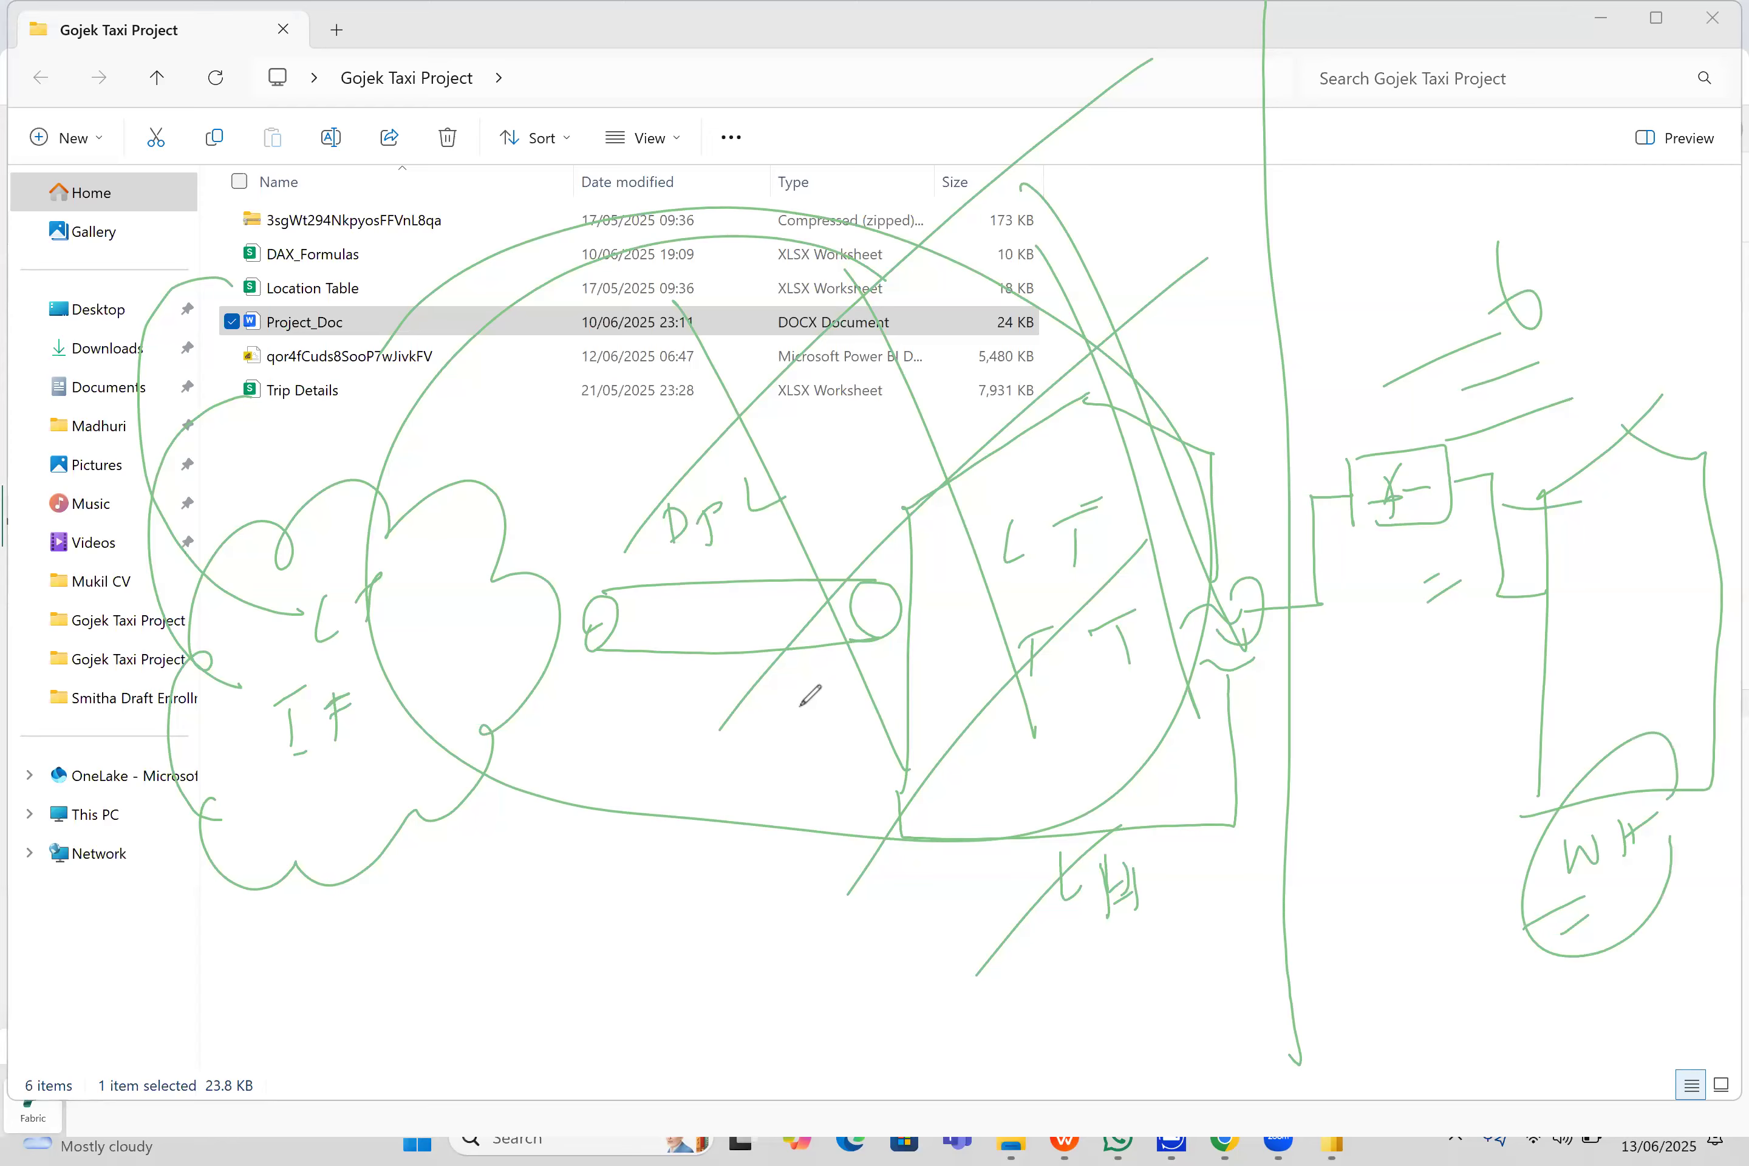
pyautogui.press('e')
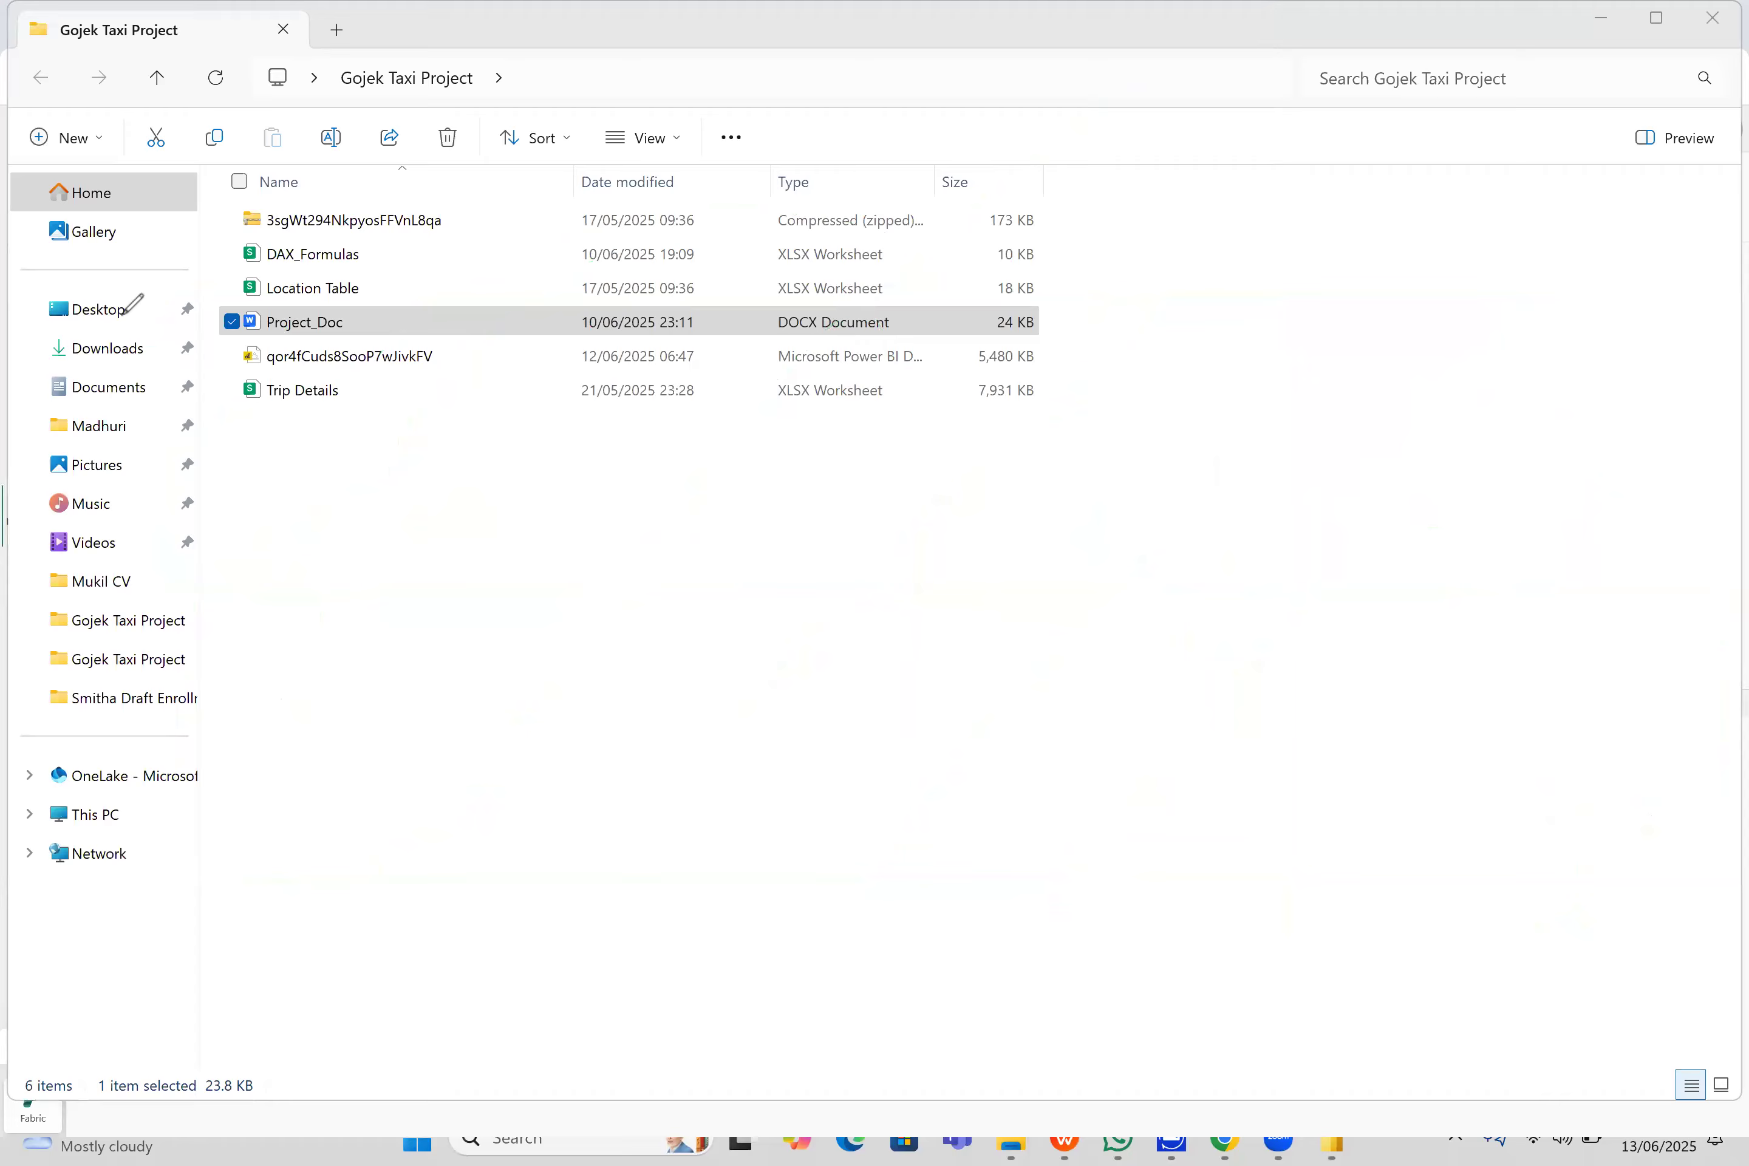
# - Return to the Fabric workspace and create a lakehouse named Gojeck_Trip_analysis_lakehouse without enabling lakehouse schemas
pyautogui.click(1599, 32)
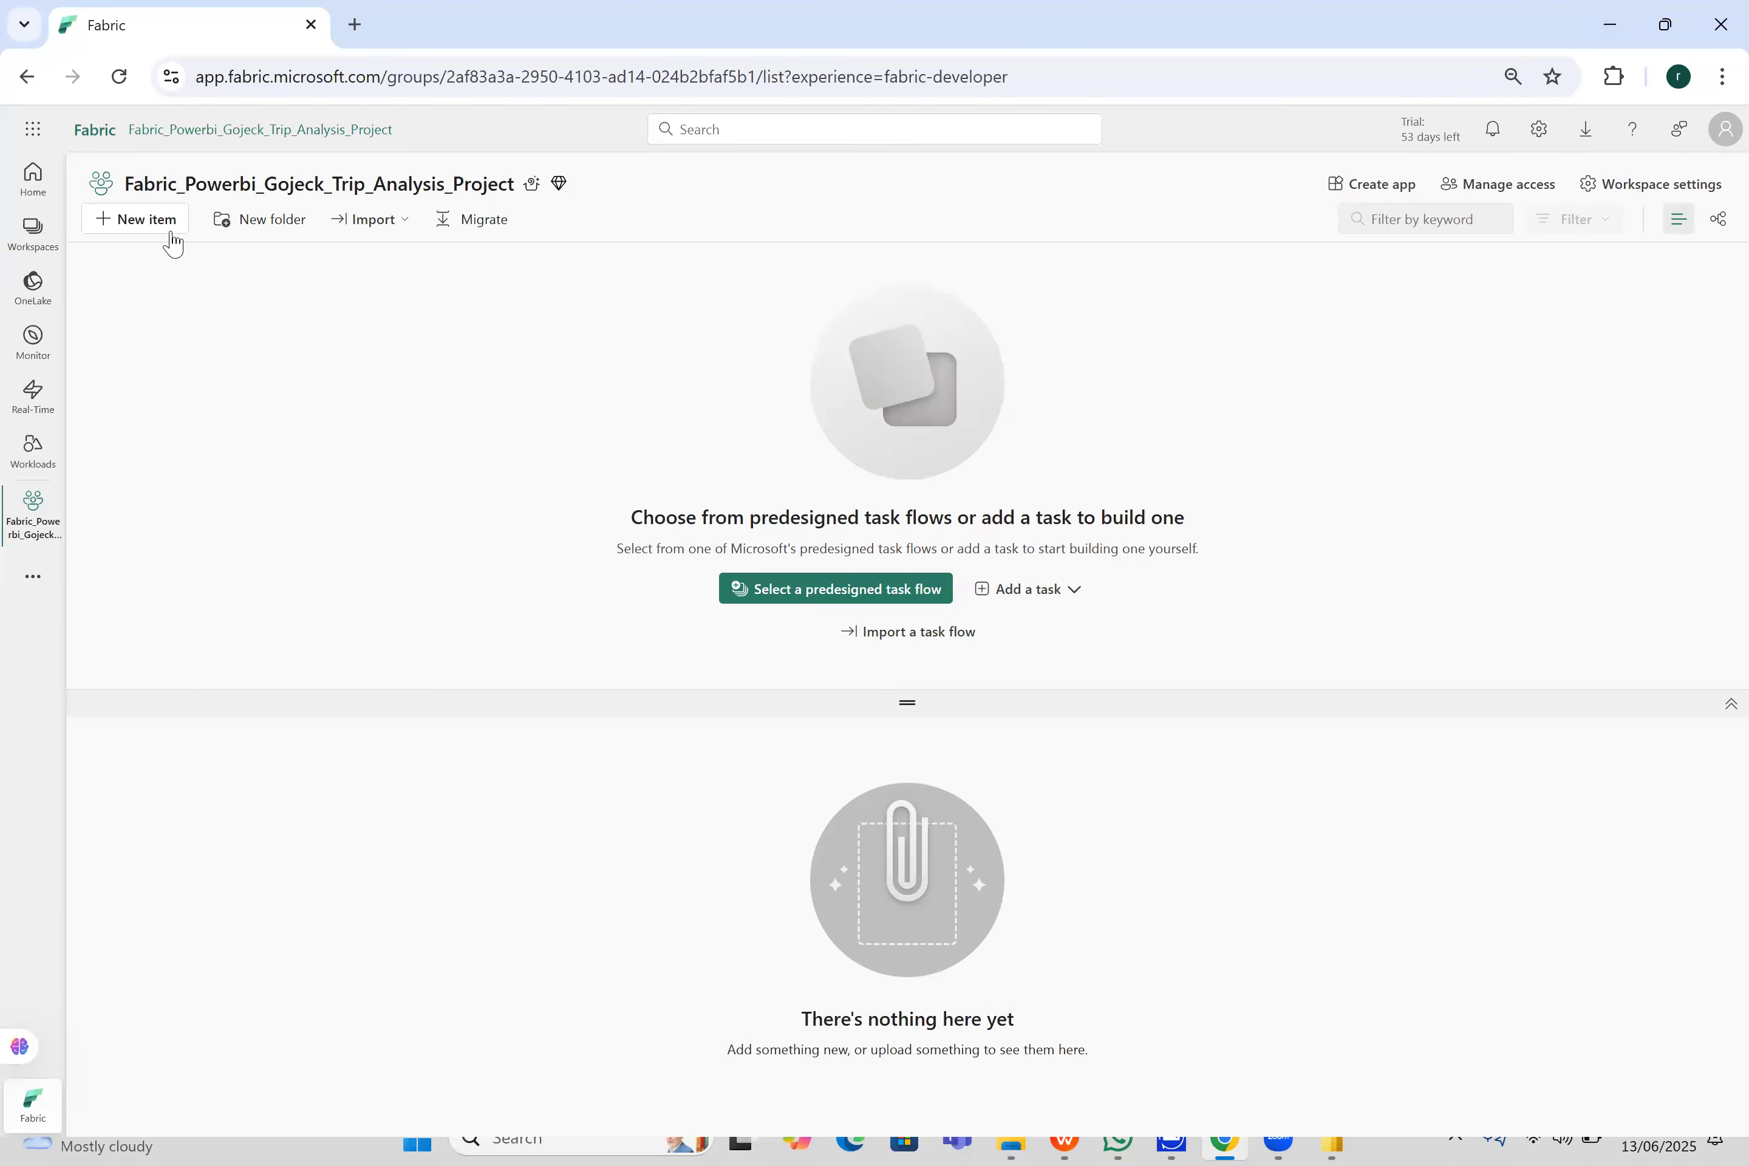
pyautogui.click(164, 227)
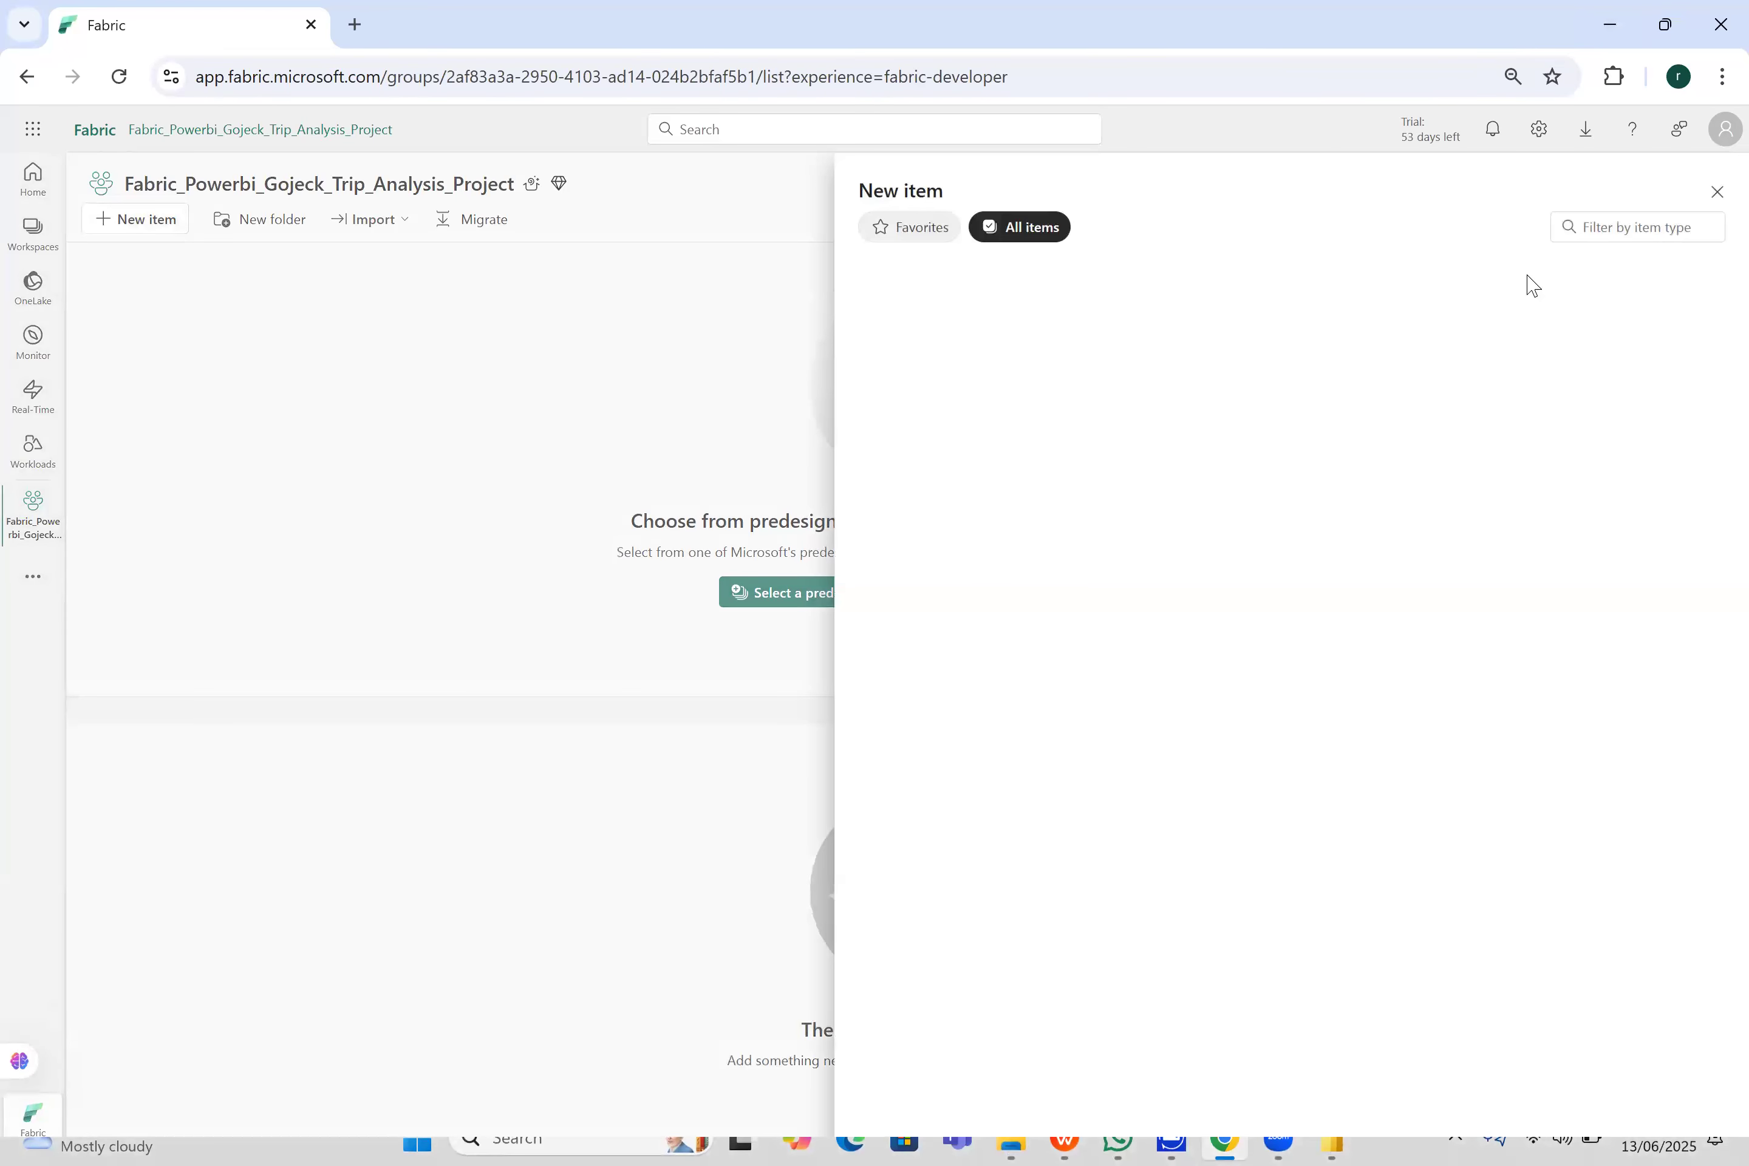
pyautogui.click(1604, 231)
pyautogui.write('la')
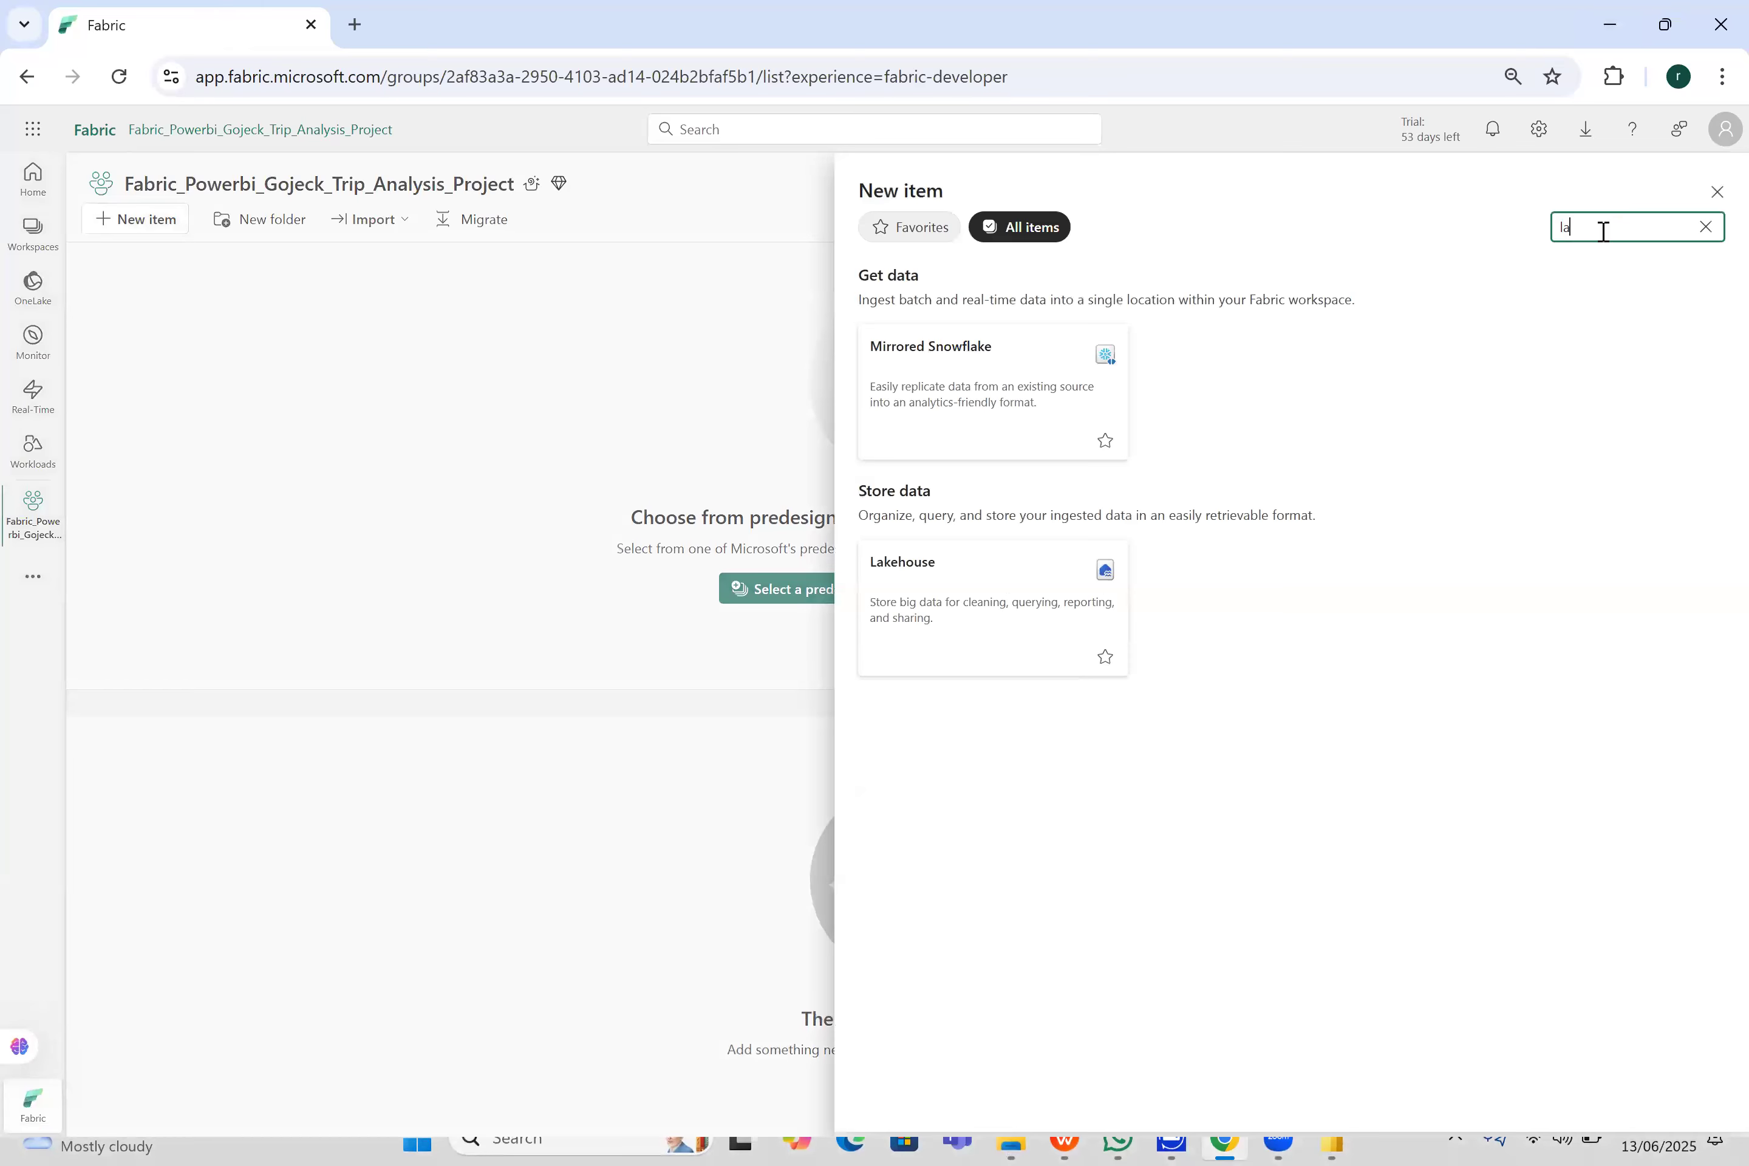
pyautogui.click(1063, 582)
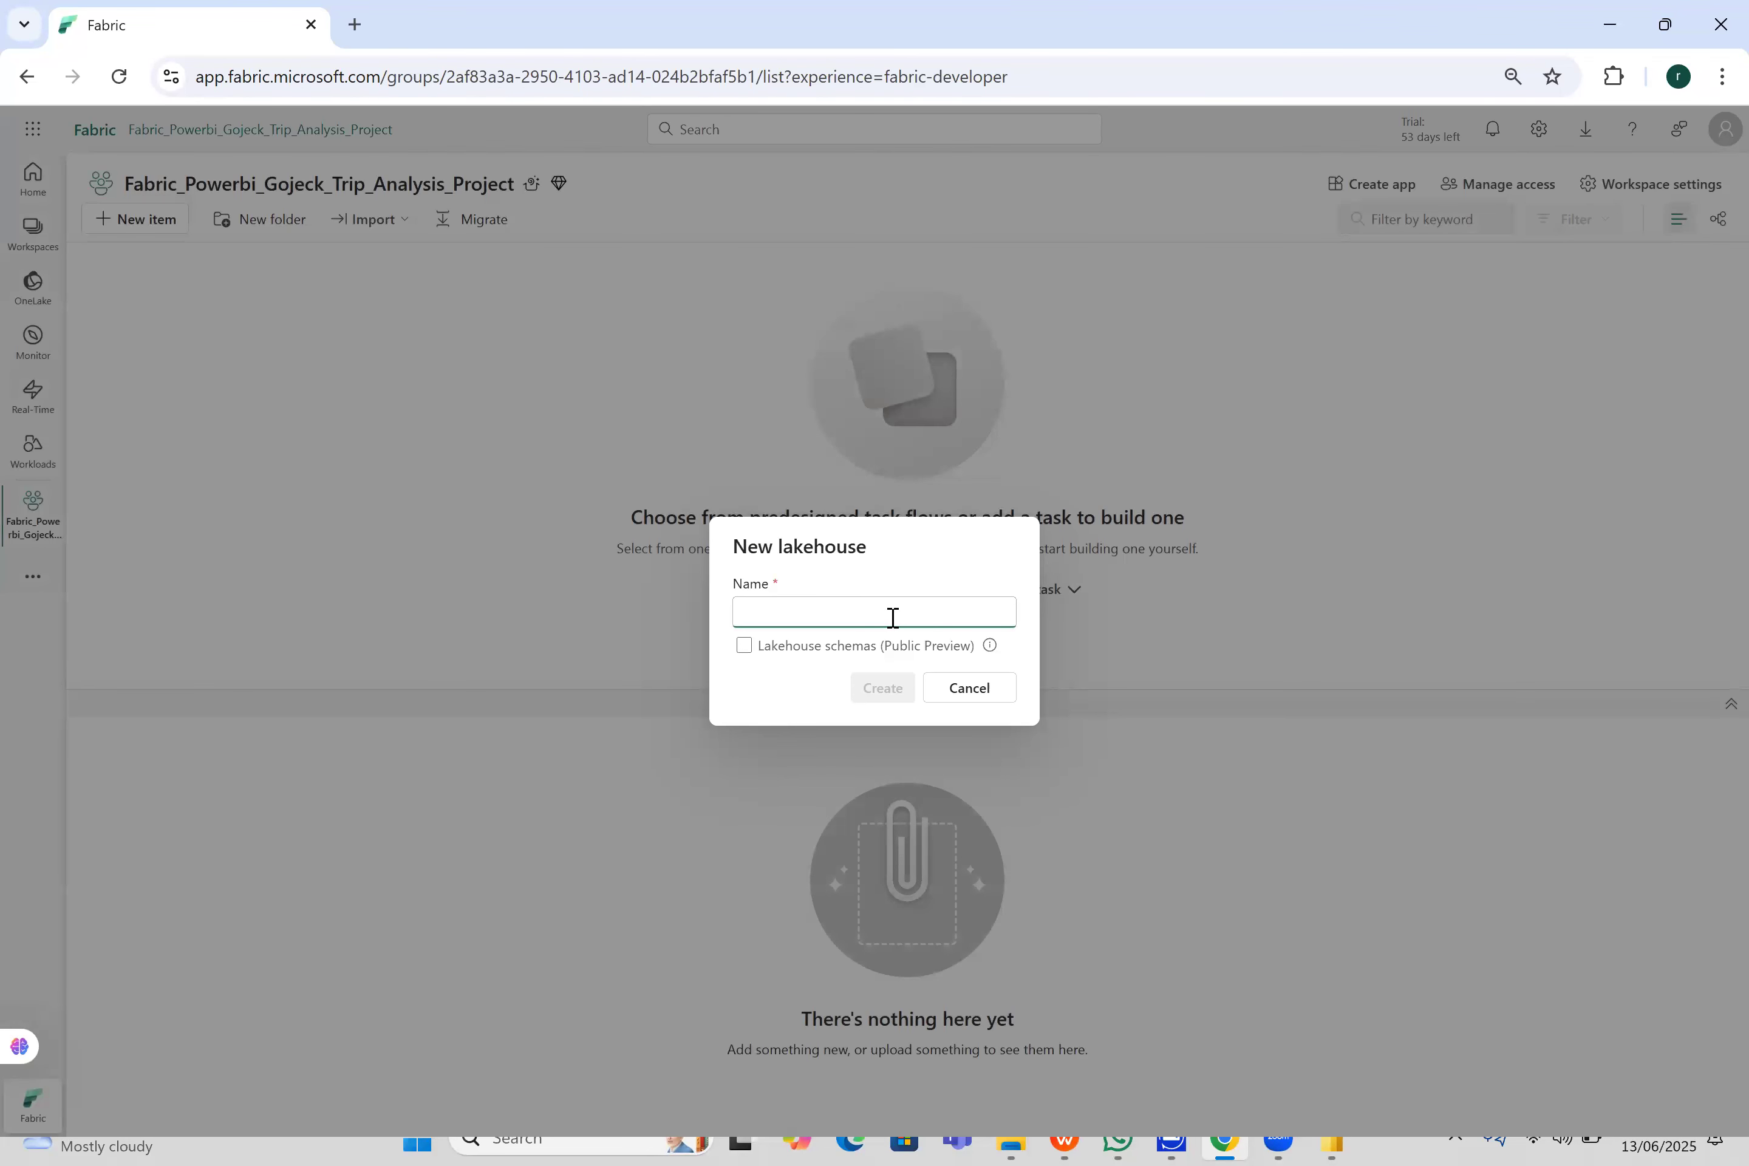
pyautogui.write('Gojeck_Trip_analysis_lakehouse')
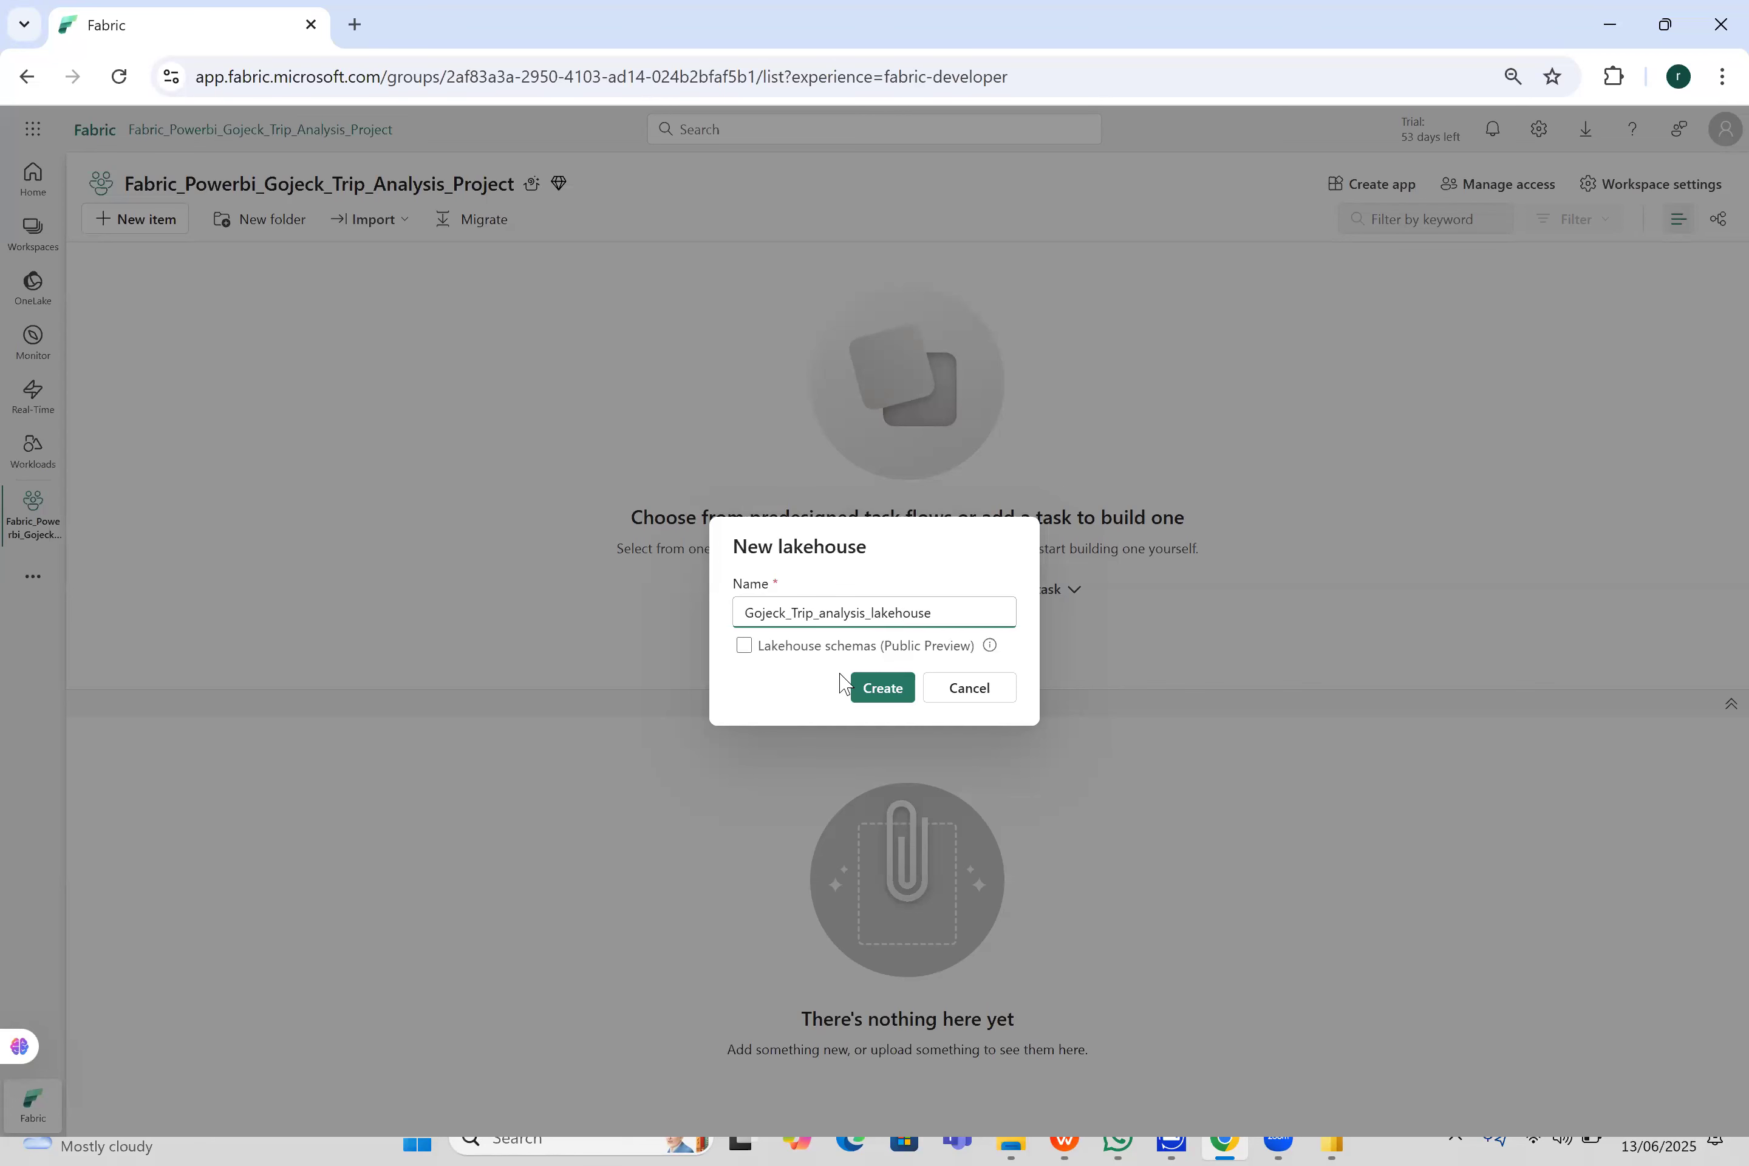
pyautogui.click(885, 690)
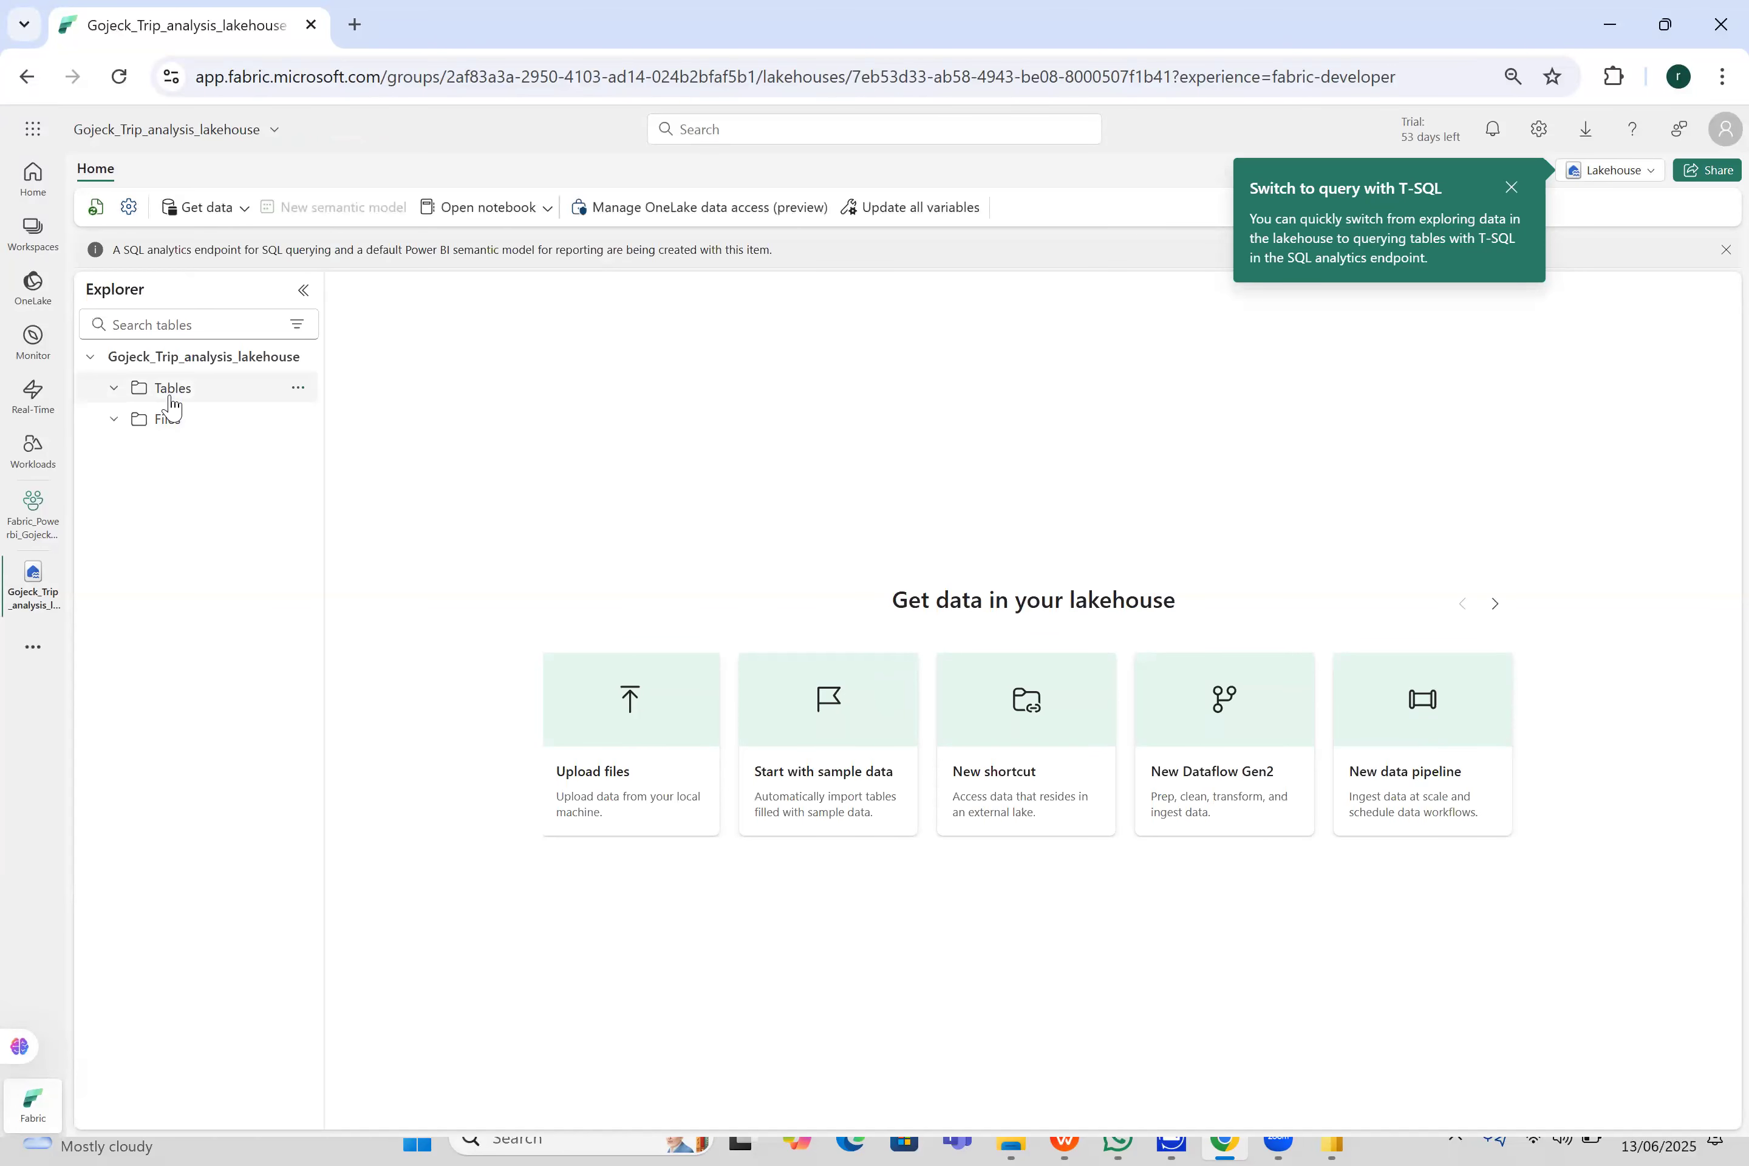
# - Start a file upload for the lakehouse's Files folder and dismiss the SQL analytics endpoint notification
pyautogui.click(234, 423)
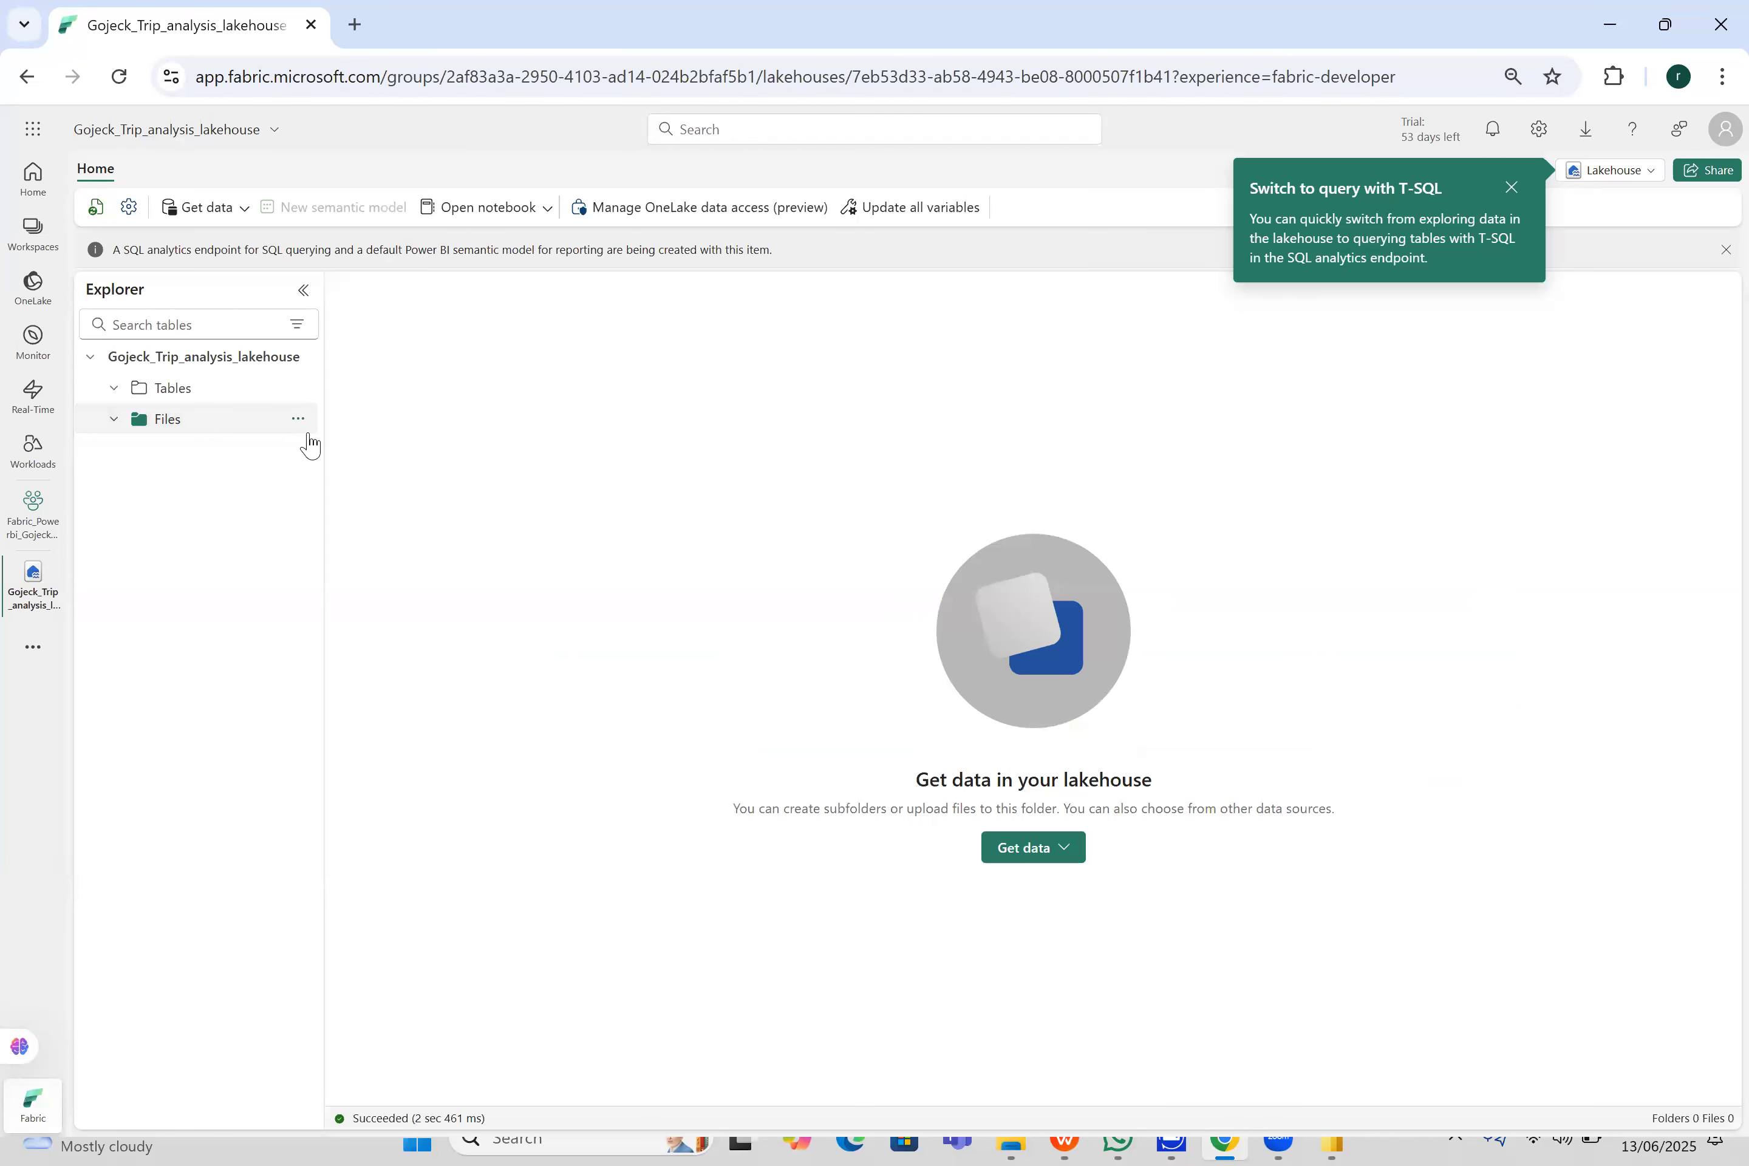
pyautogui.click(299, 422)
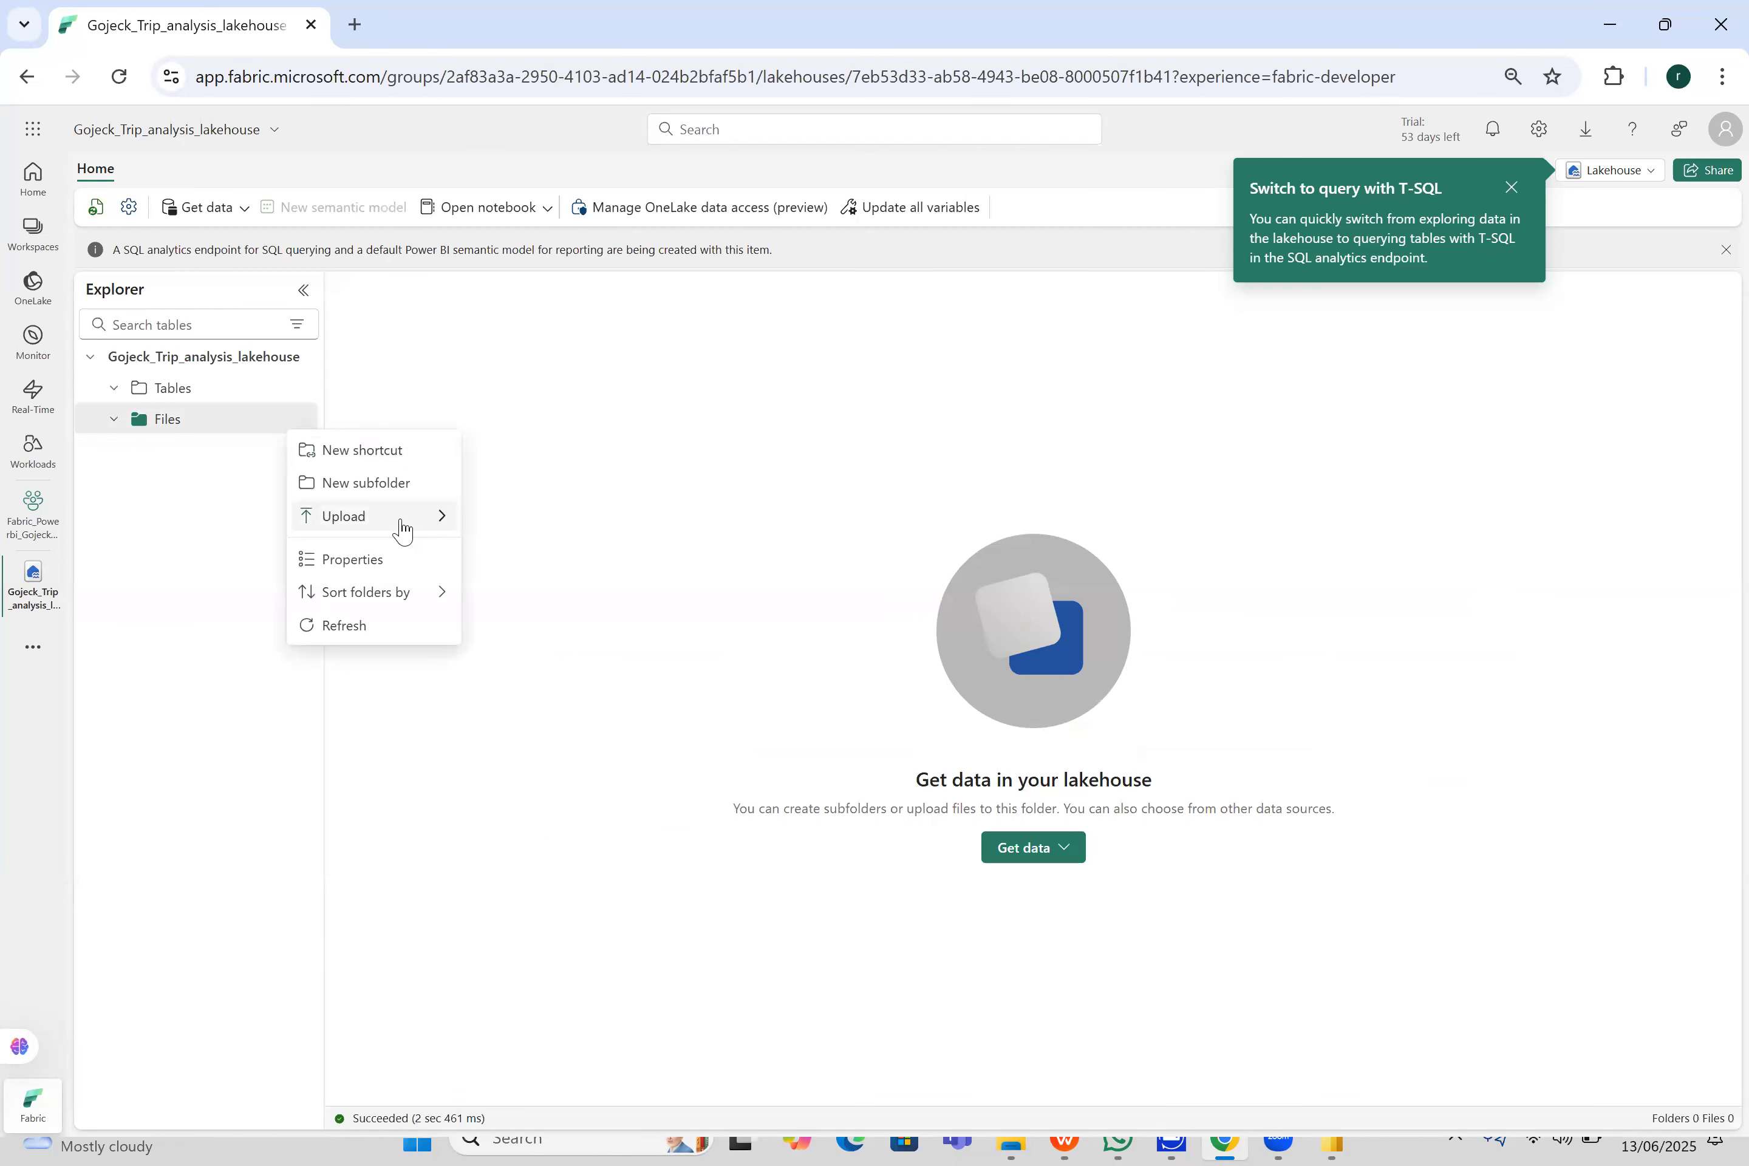
pyautogui.moveTo(407, 526)
pyautogui.click(500, 523)
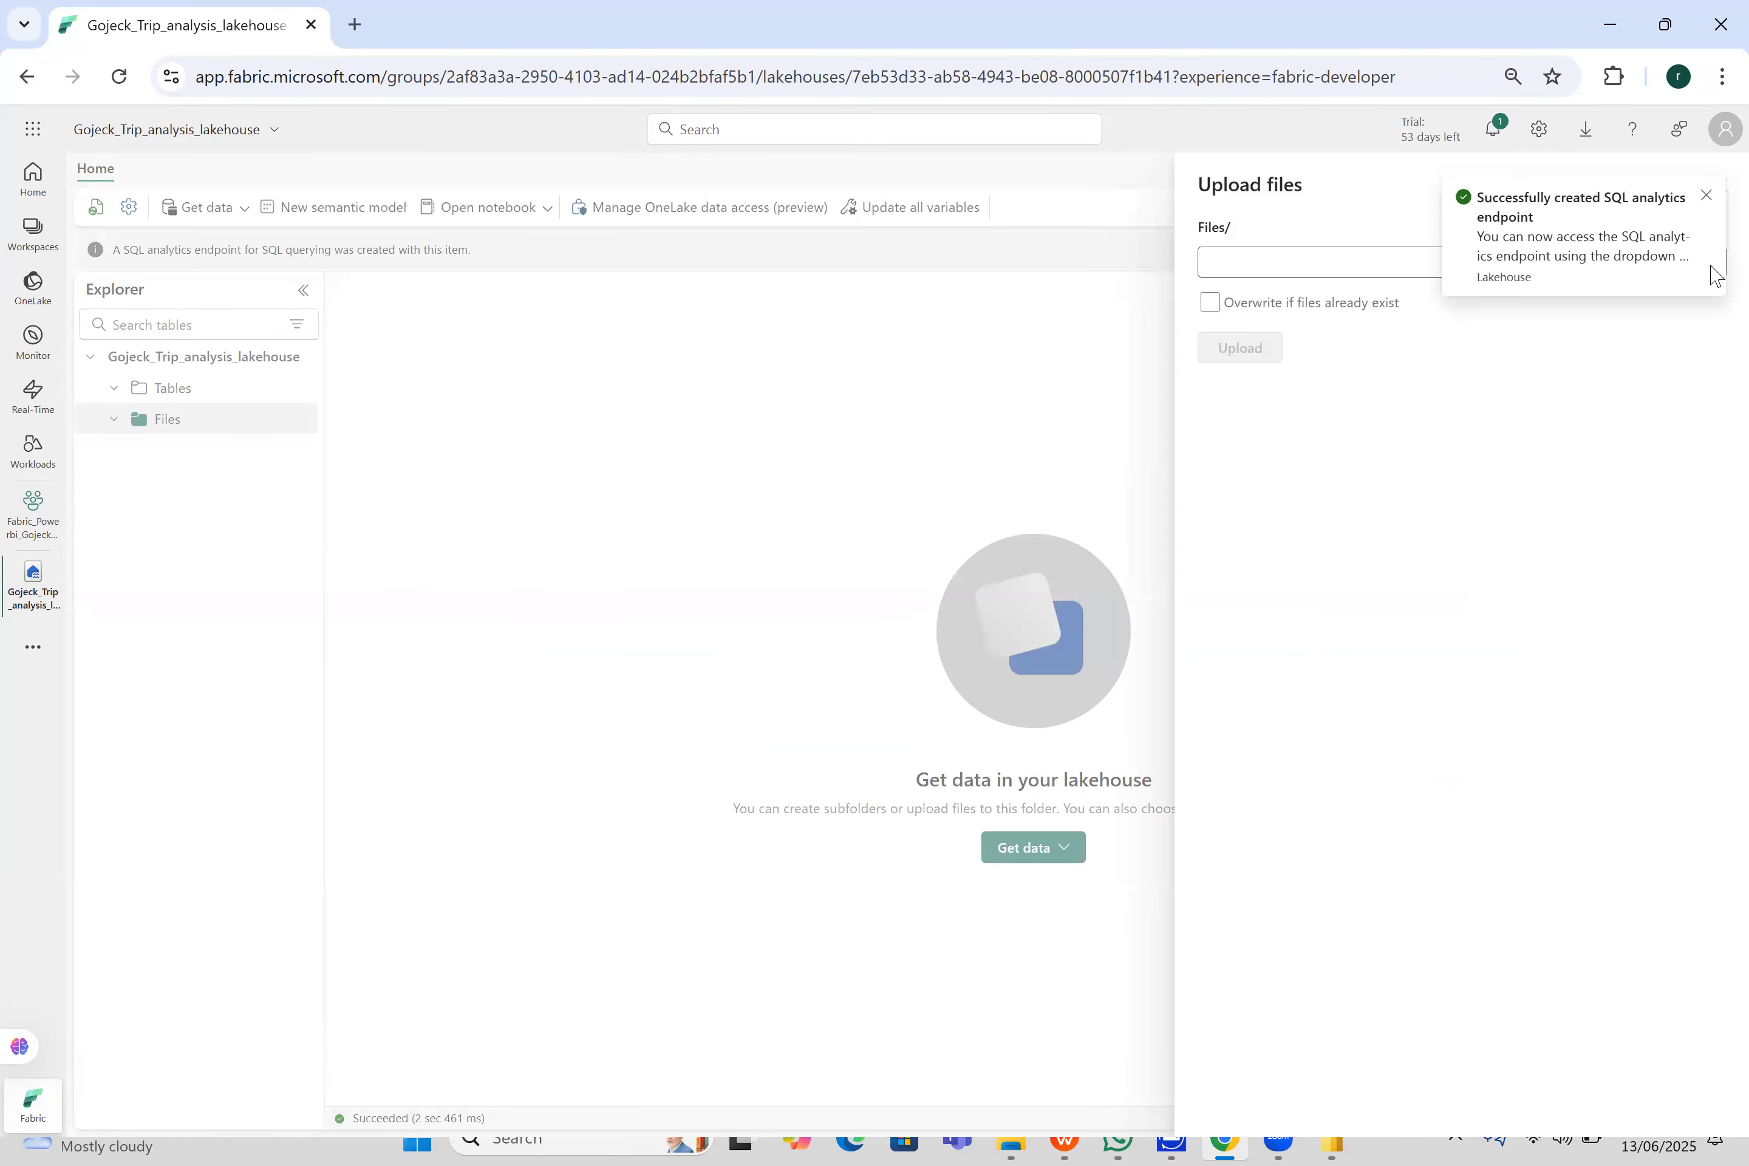
pyautogui.click(1707, 197)
# - Upload Location Table.xlsx and Trip Details.xlsx from the Desktop's Gojek Taxi Project folder, then close the upload pane
pyautogui.click(1711, 262)
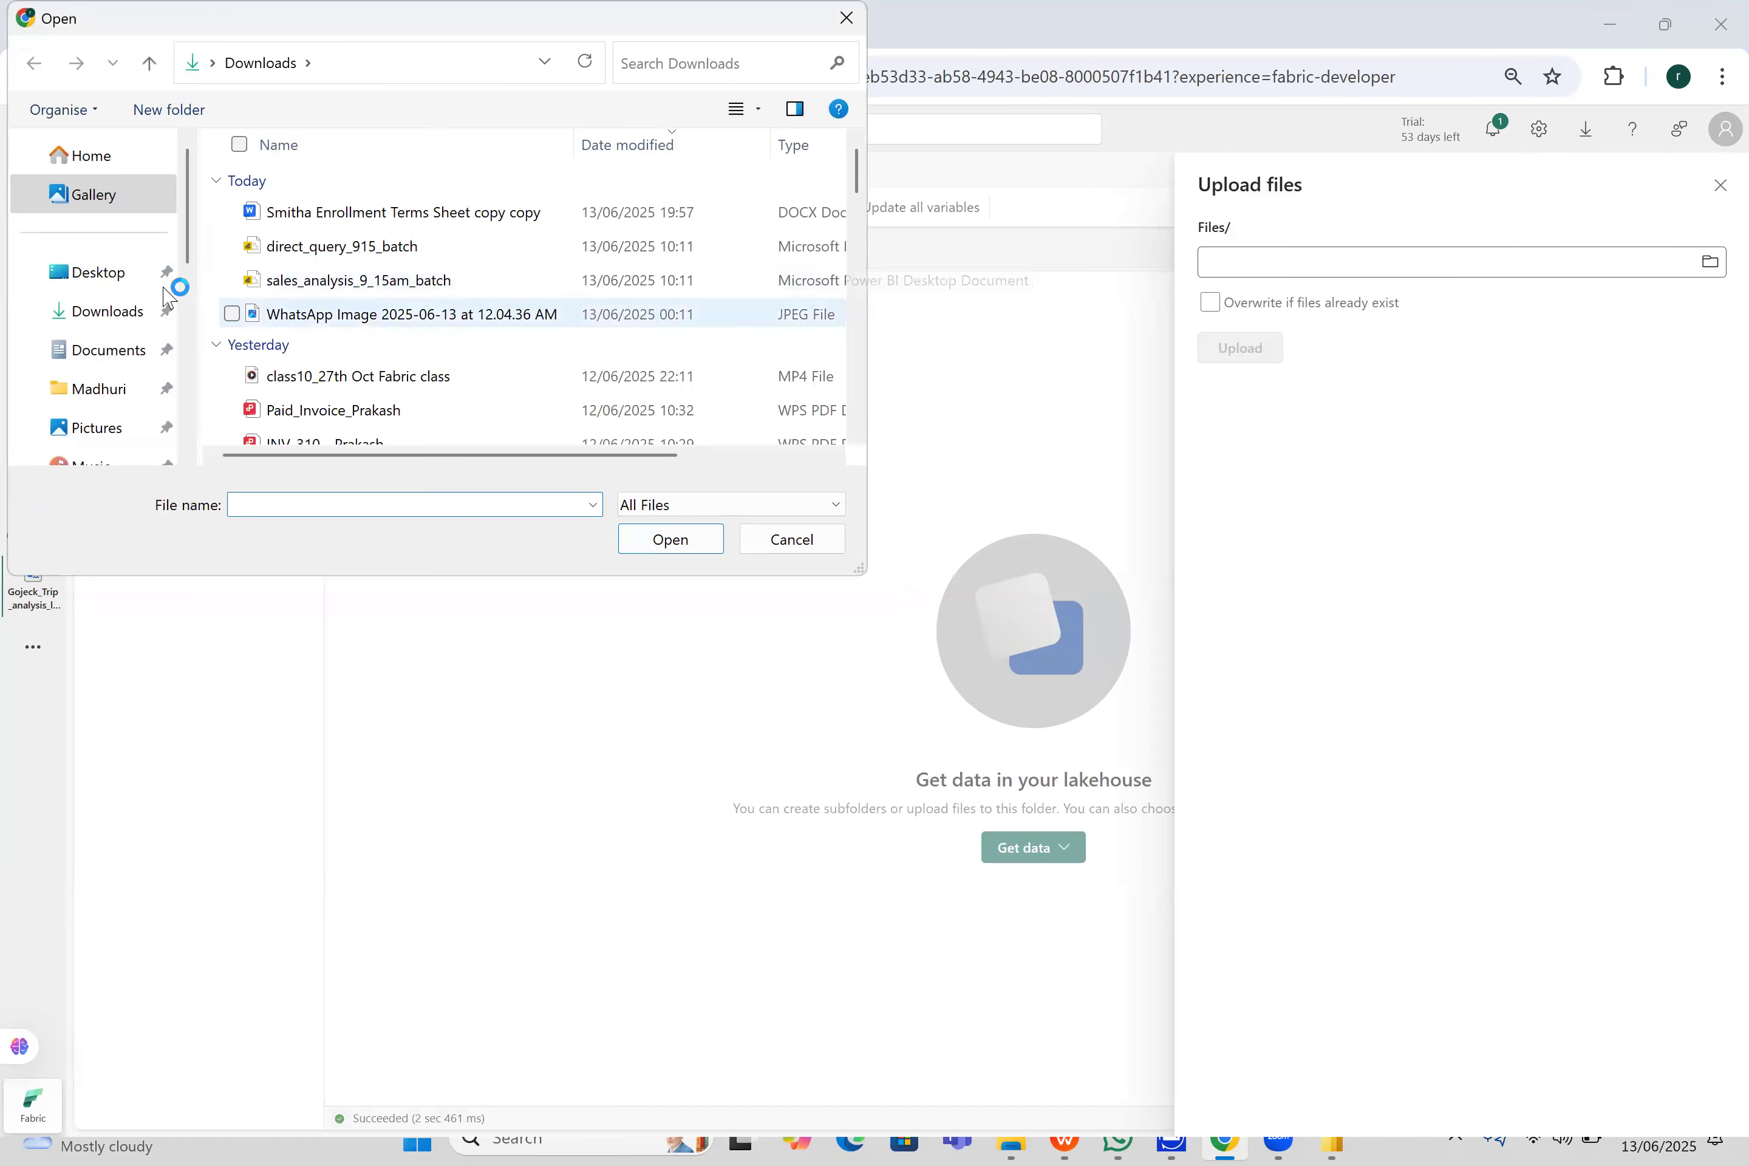
pyautogui.click(120, 292)
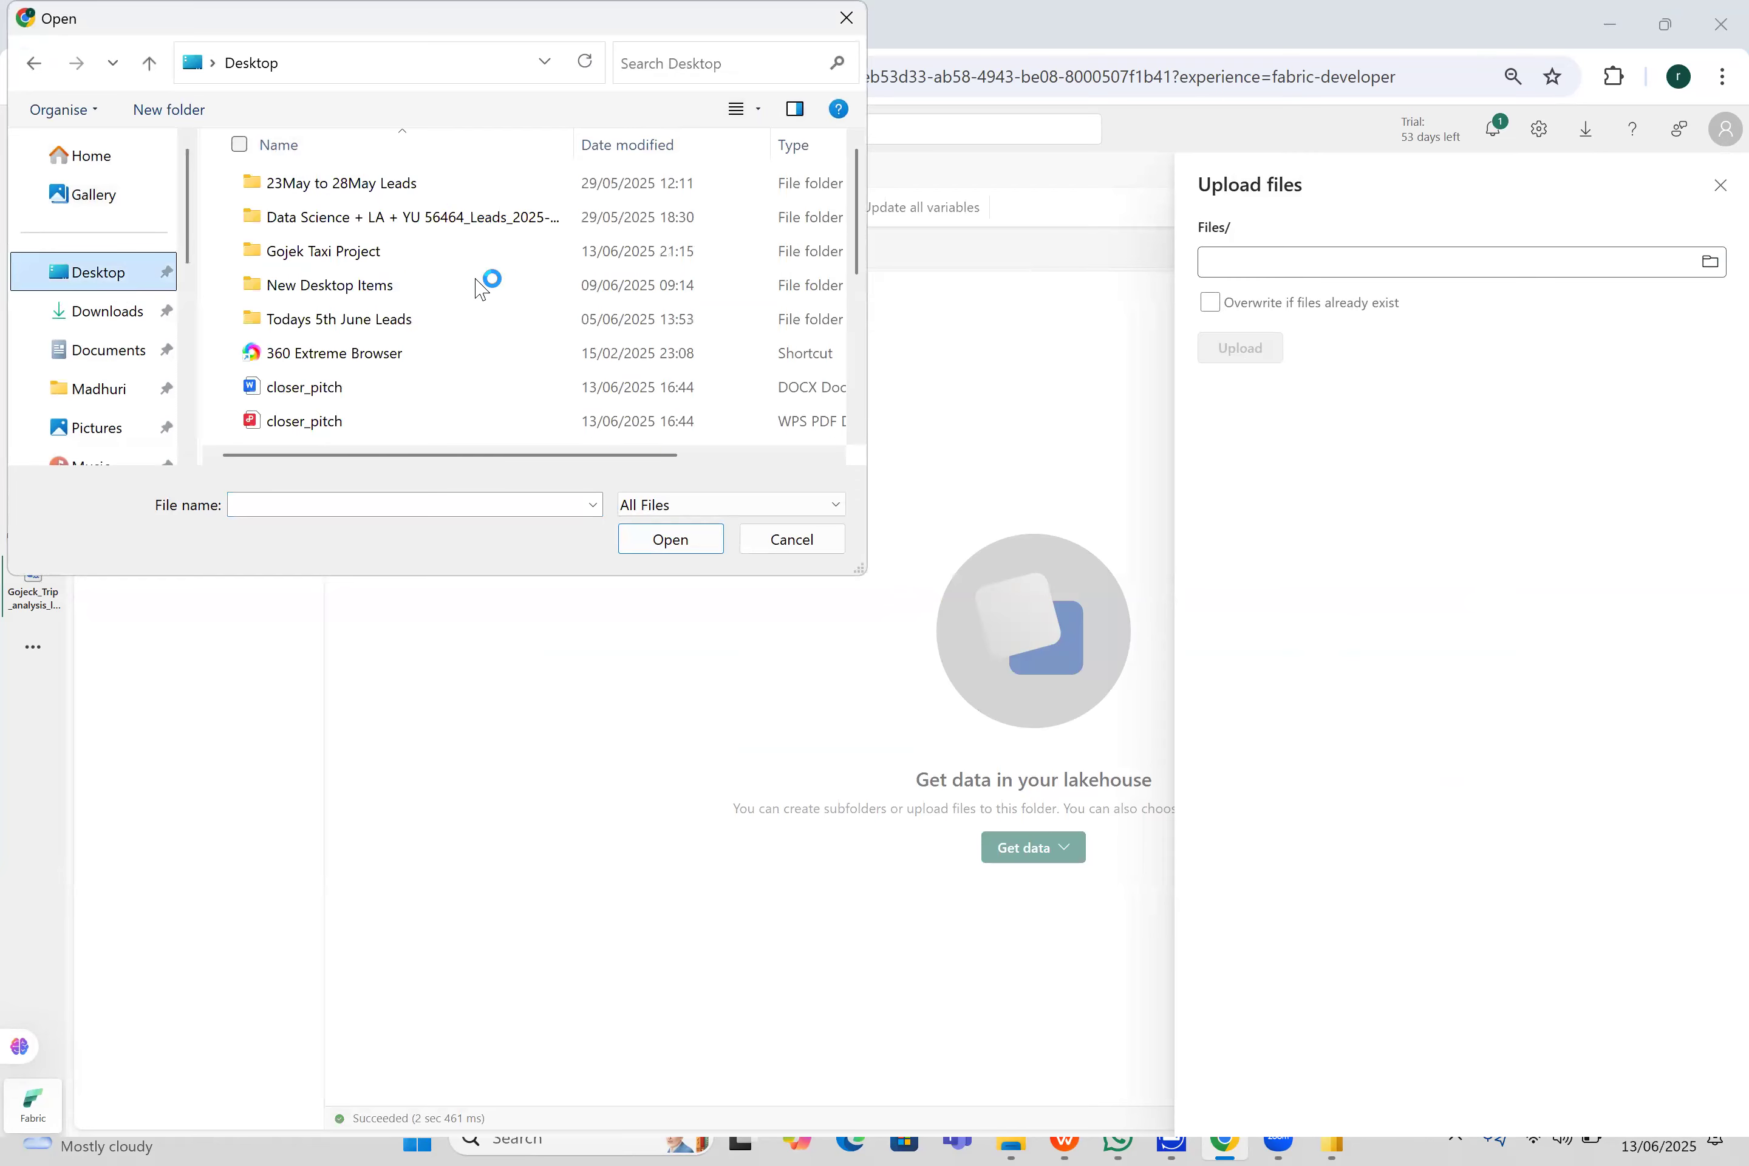
pyautogui.doubleClick(391, 256)
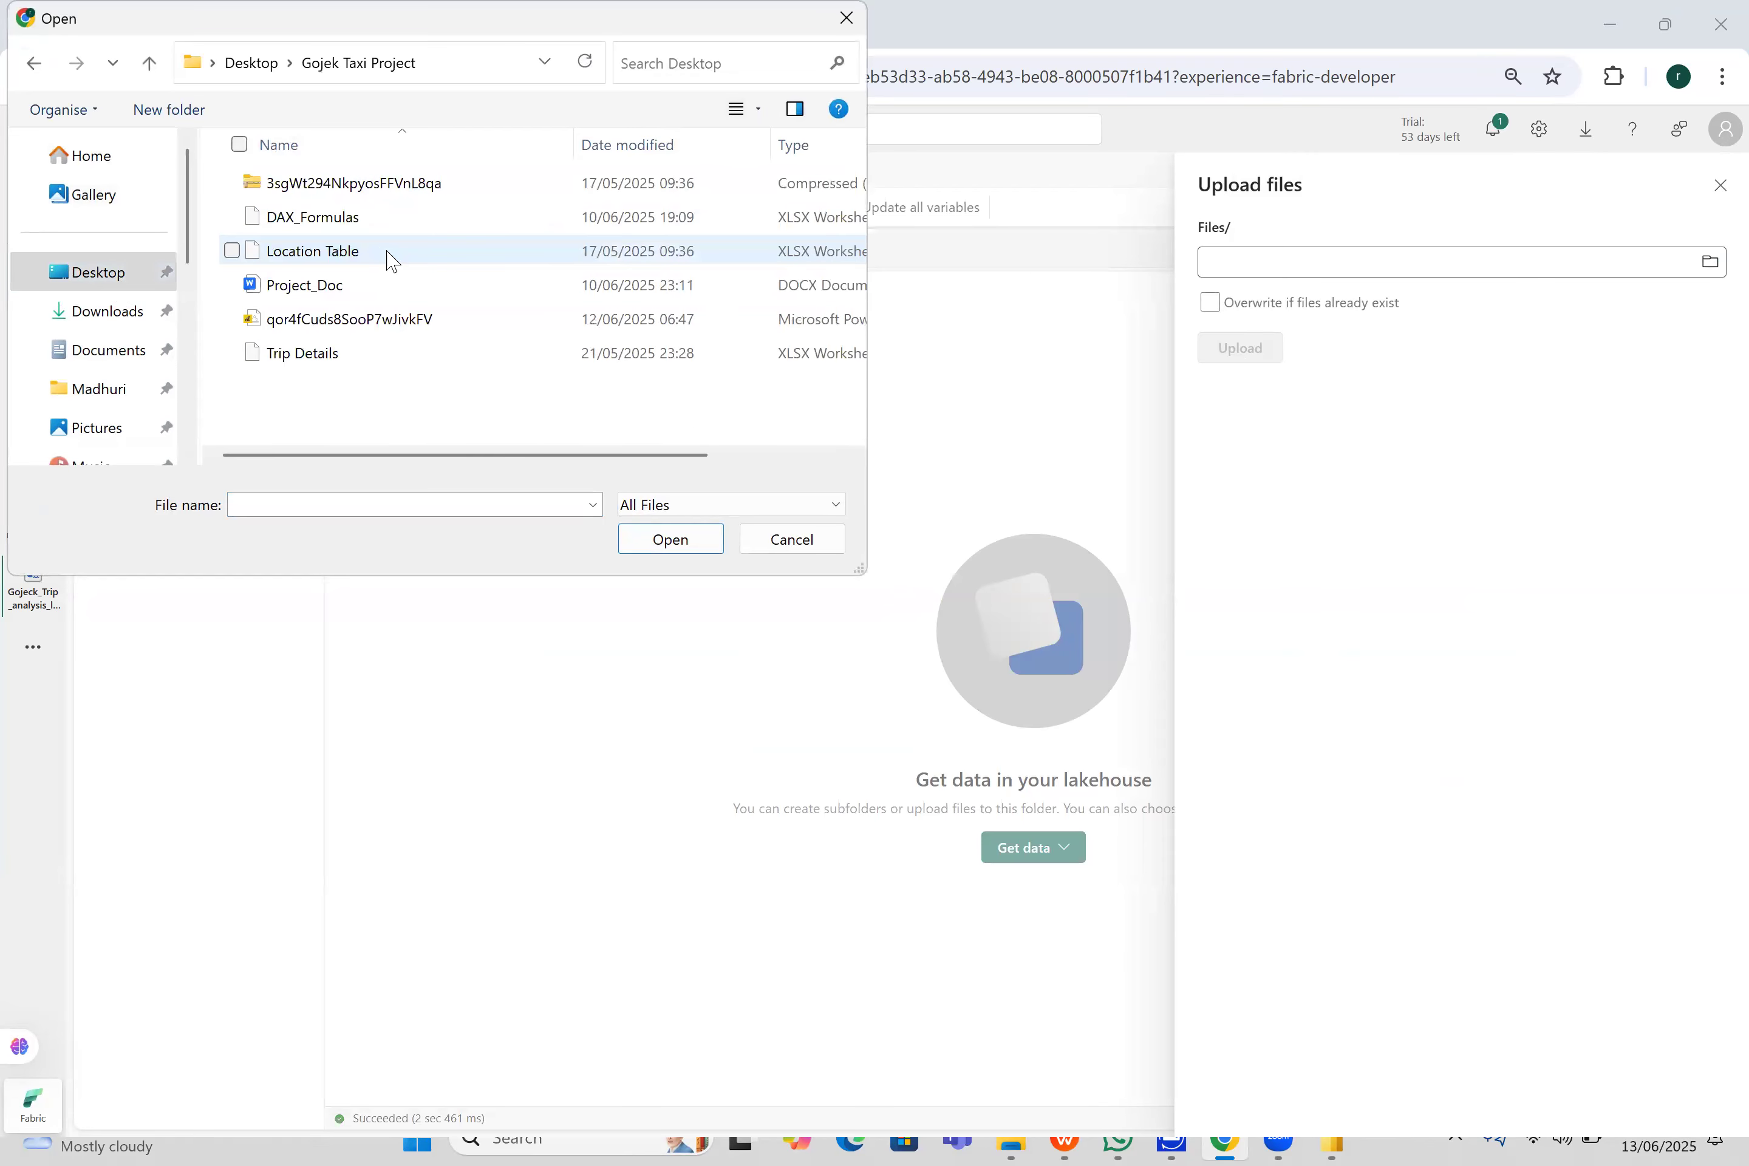
pyautogui.click(233, 254)
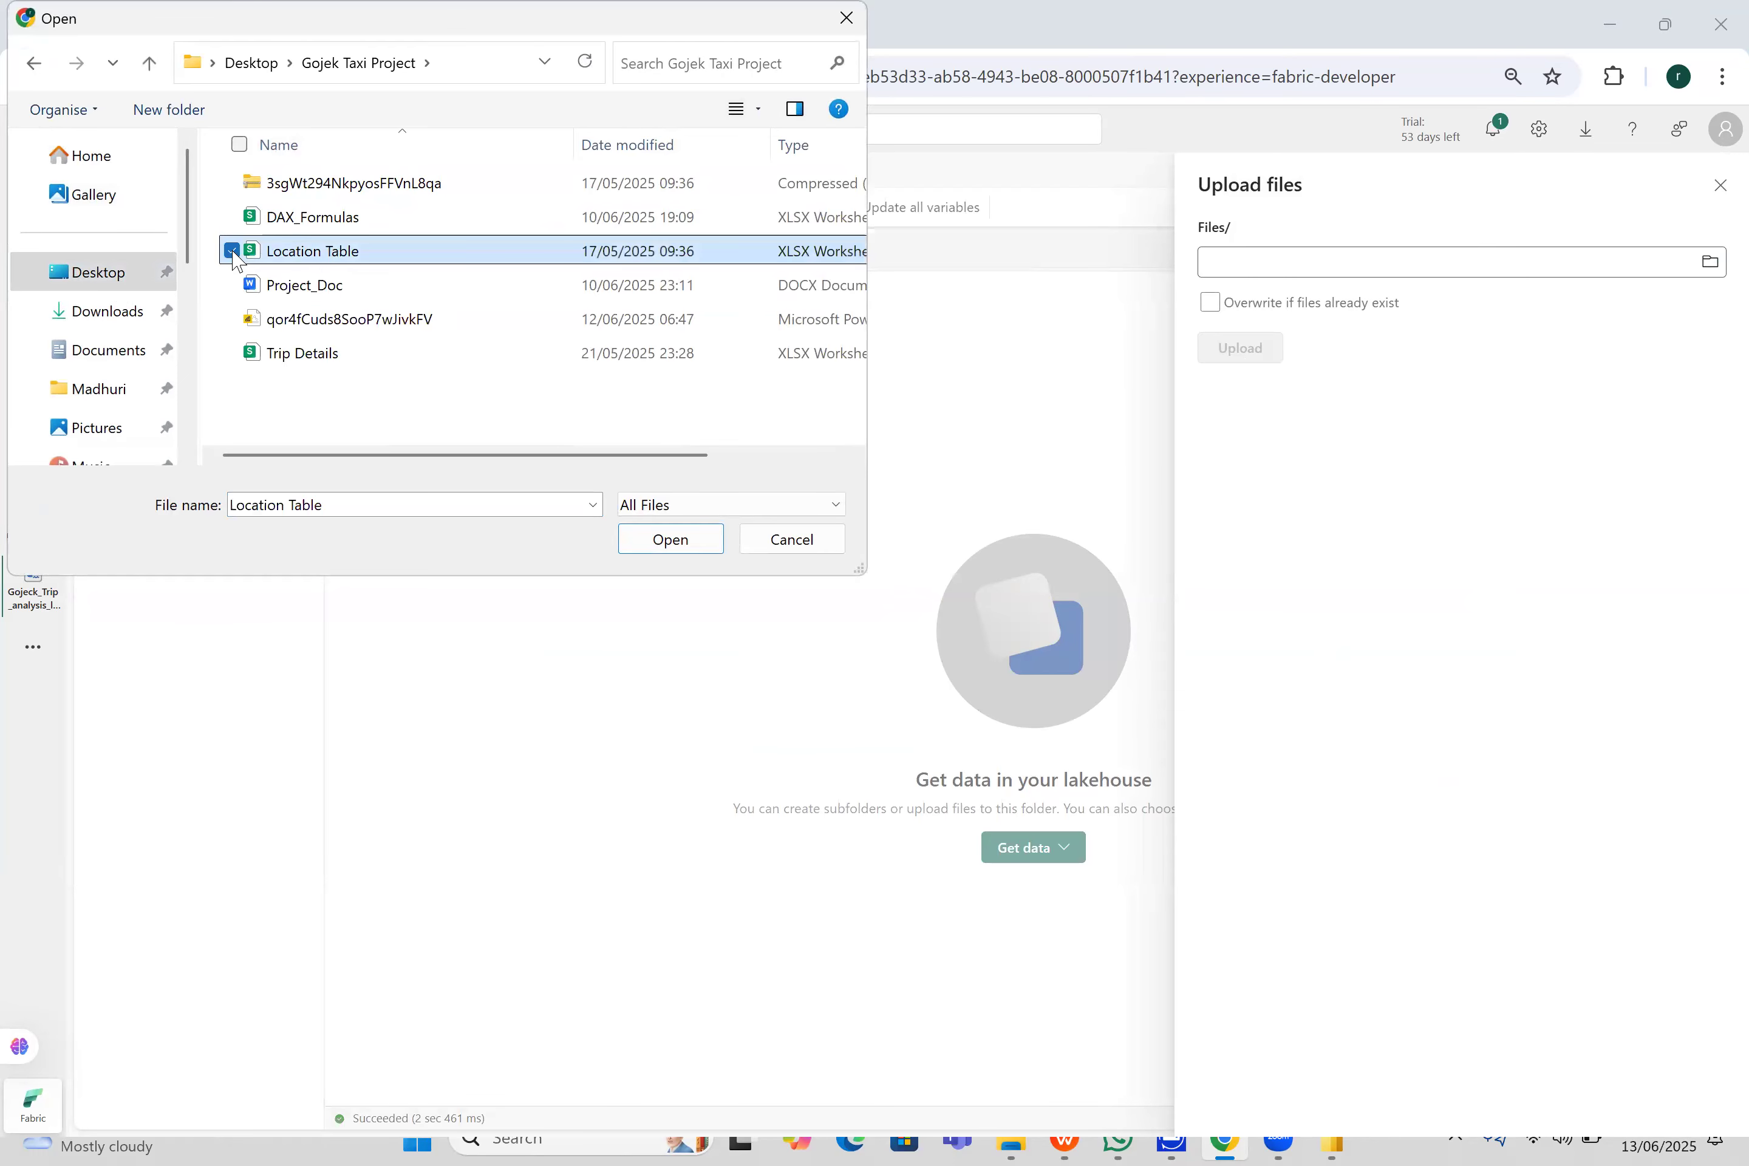
pyautogui.click(232, 355)
pyautogui.click(682, 548)
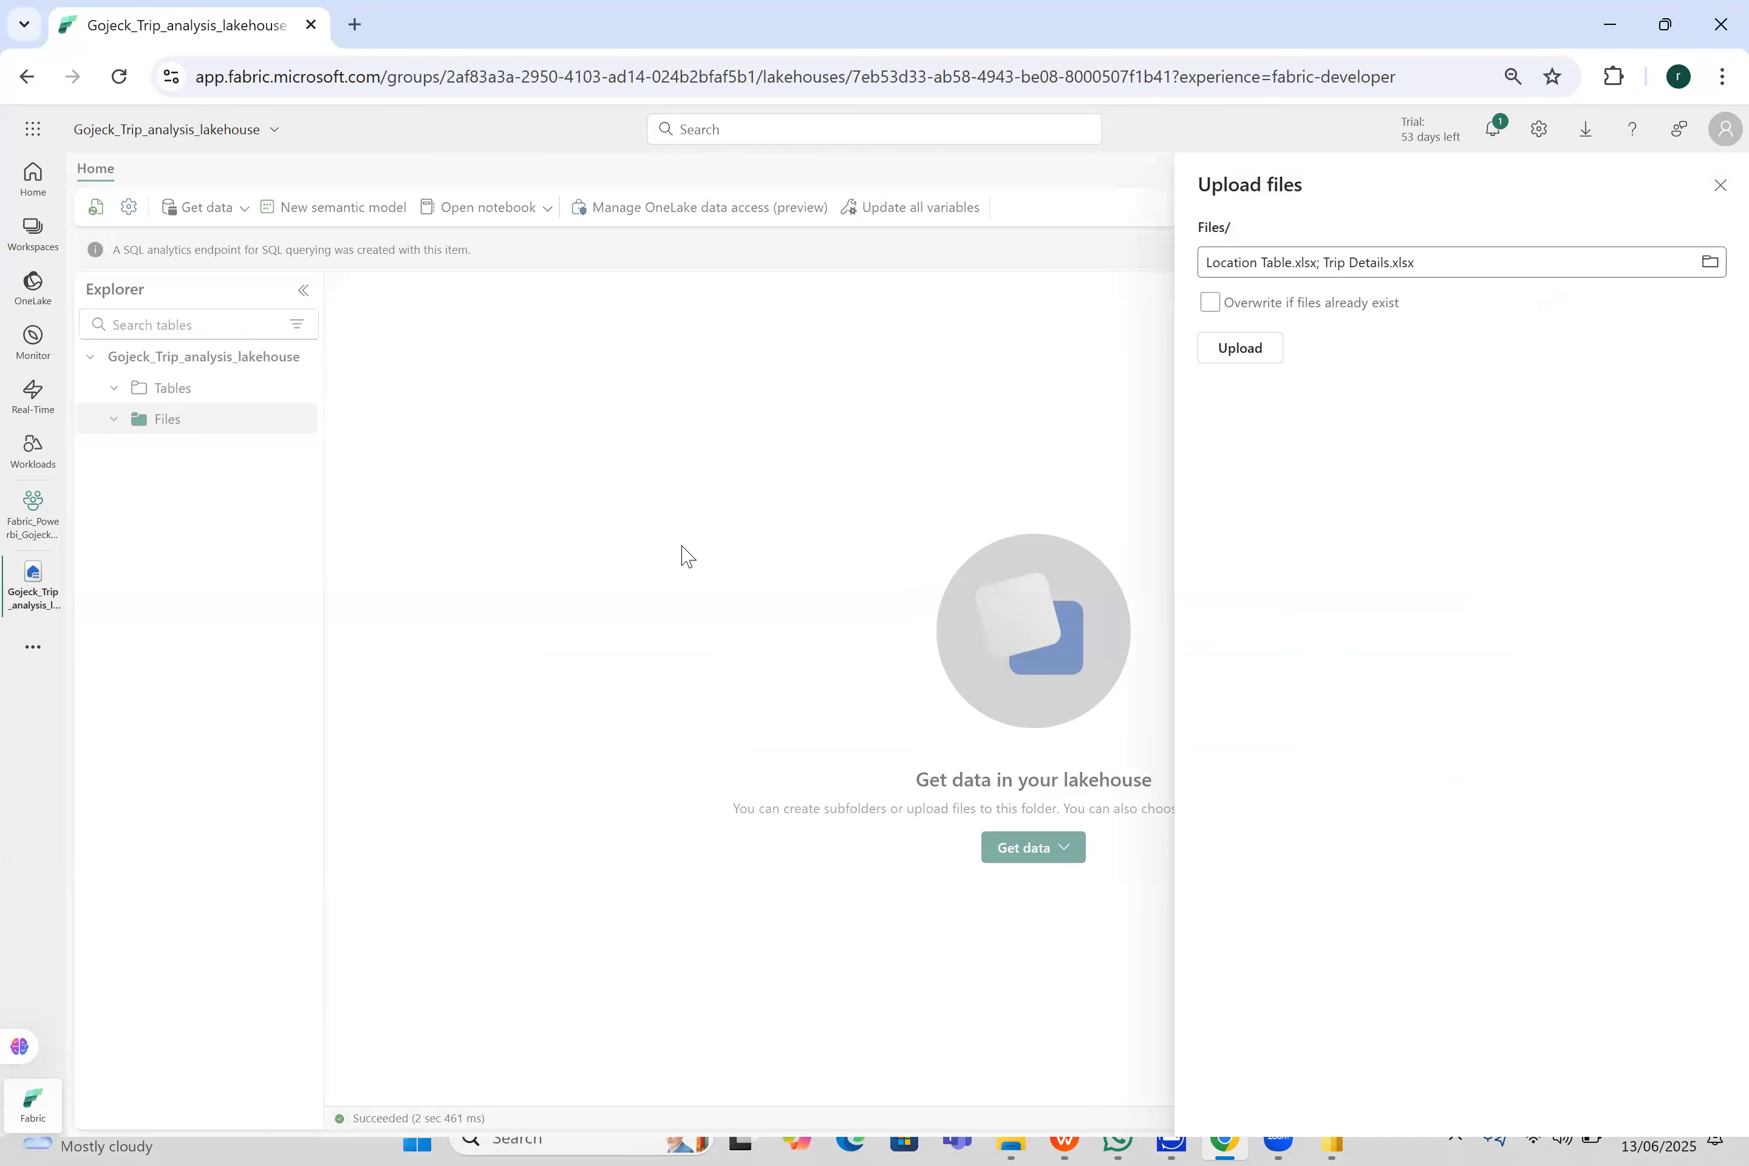
pyautogui.click(1271, 364)
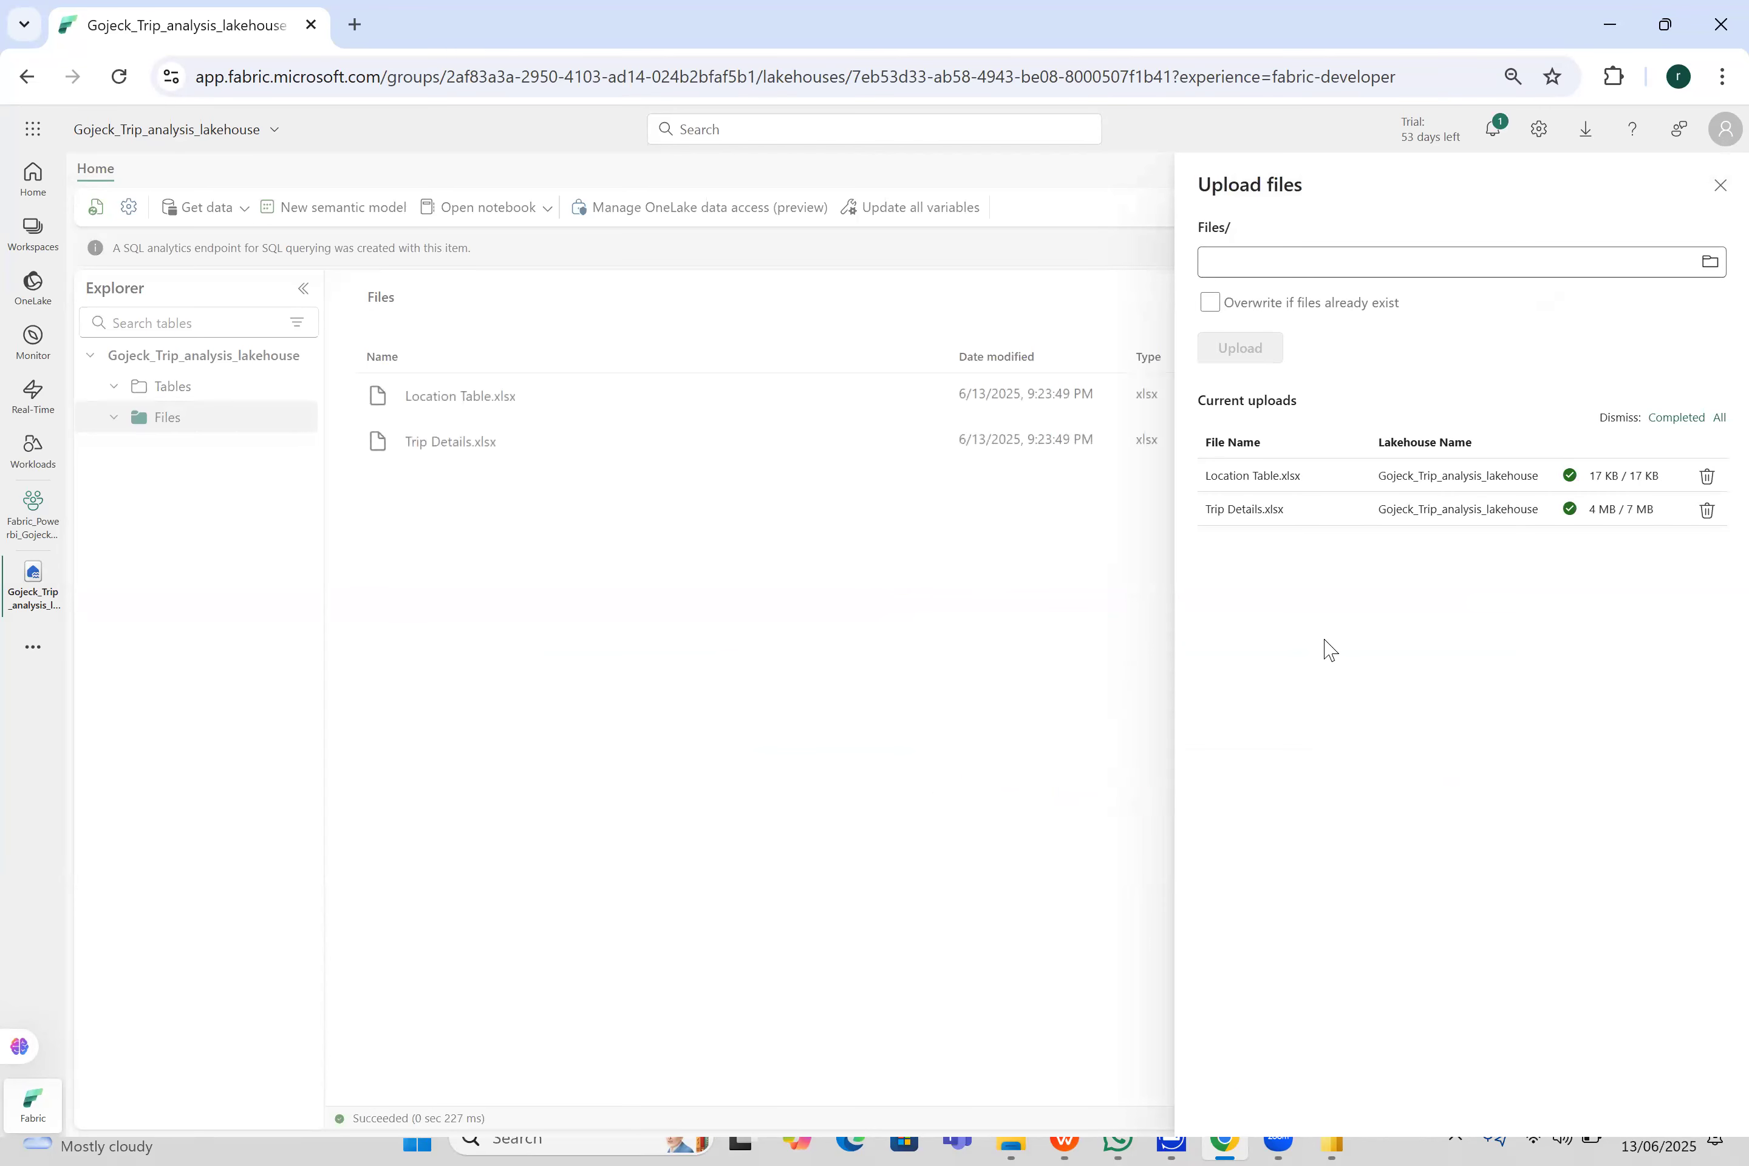
pyautogui.click(1721, 186)
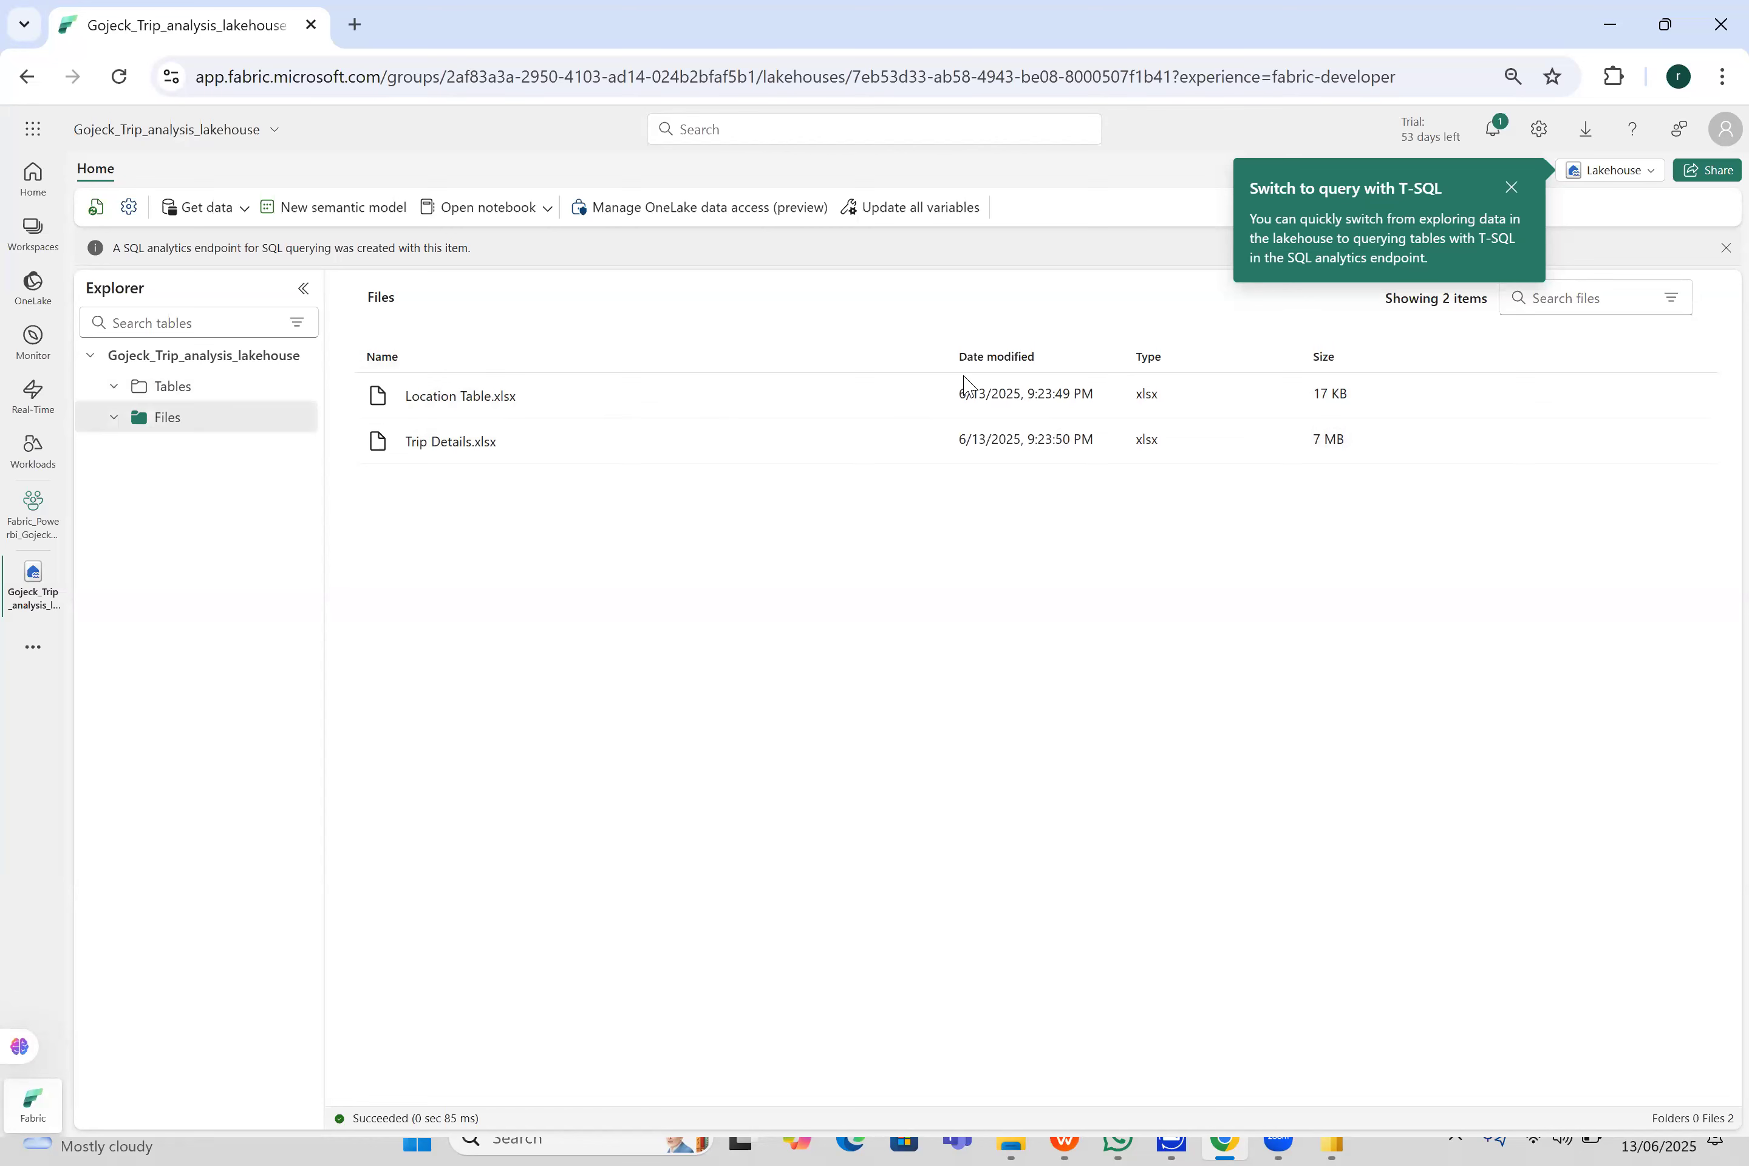
pyautogui.rightClick(936, 393)
pyautogui.rightClick(925, 395)
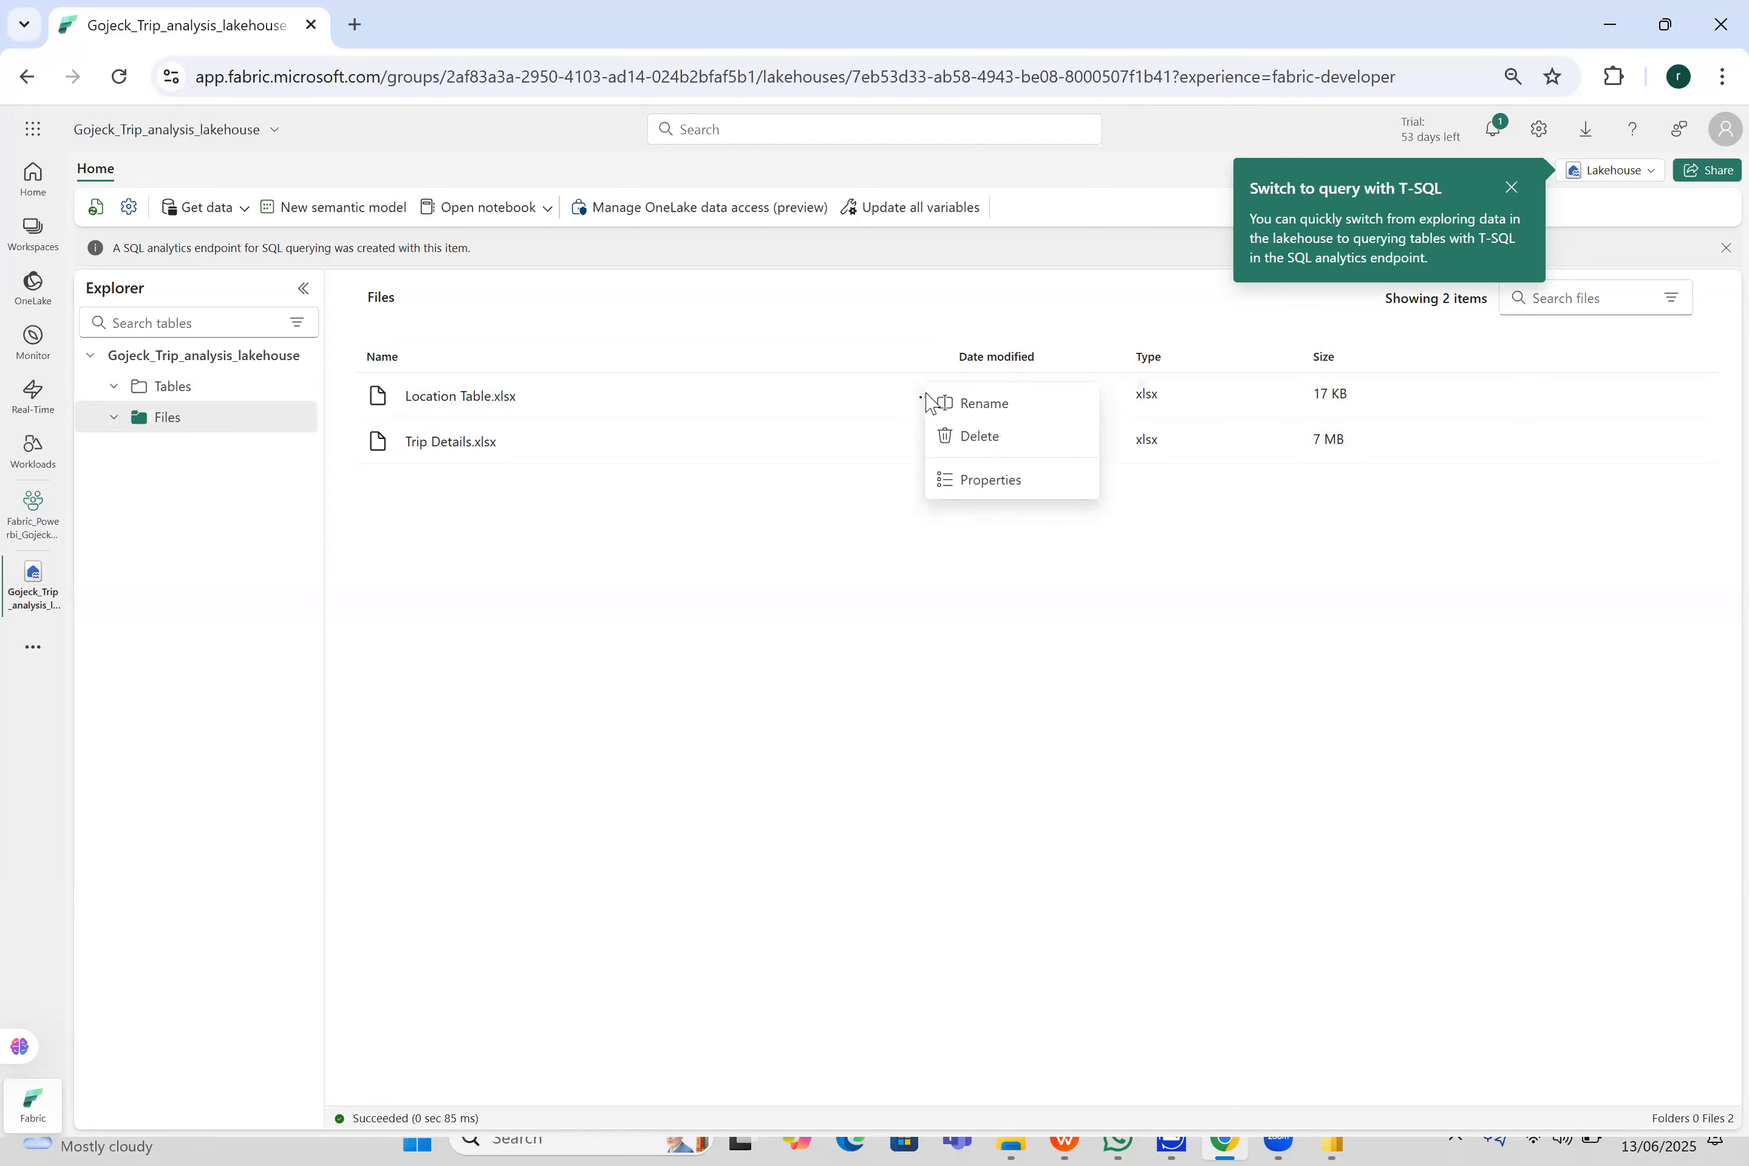
pyautogui.click(853, 532)
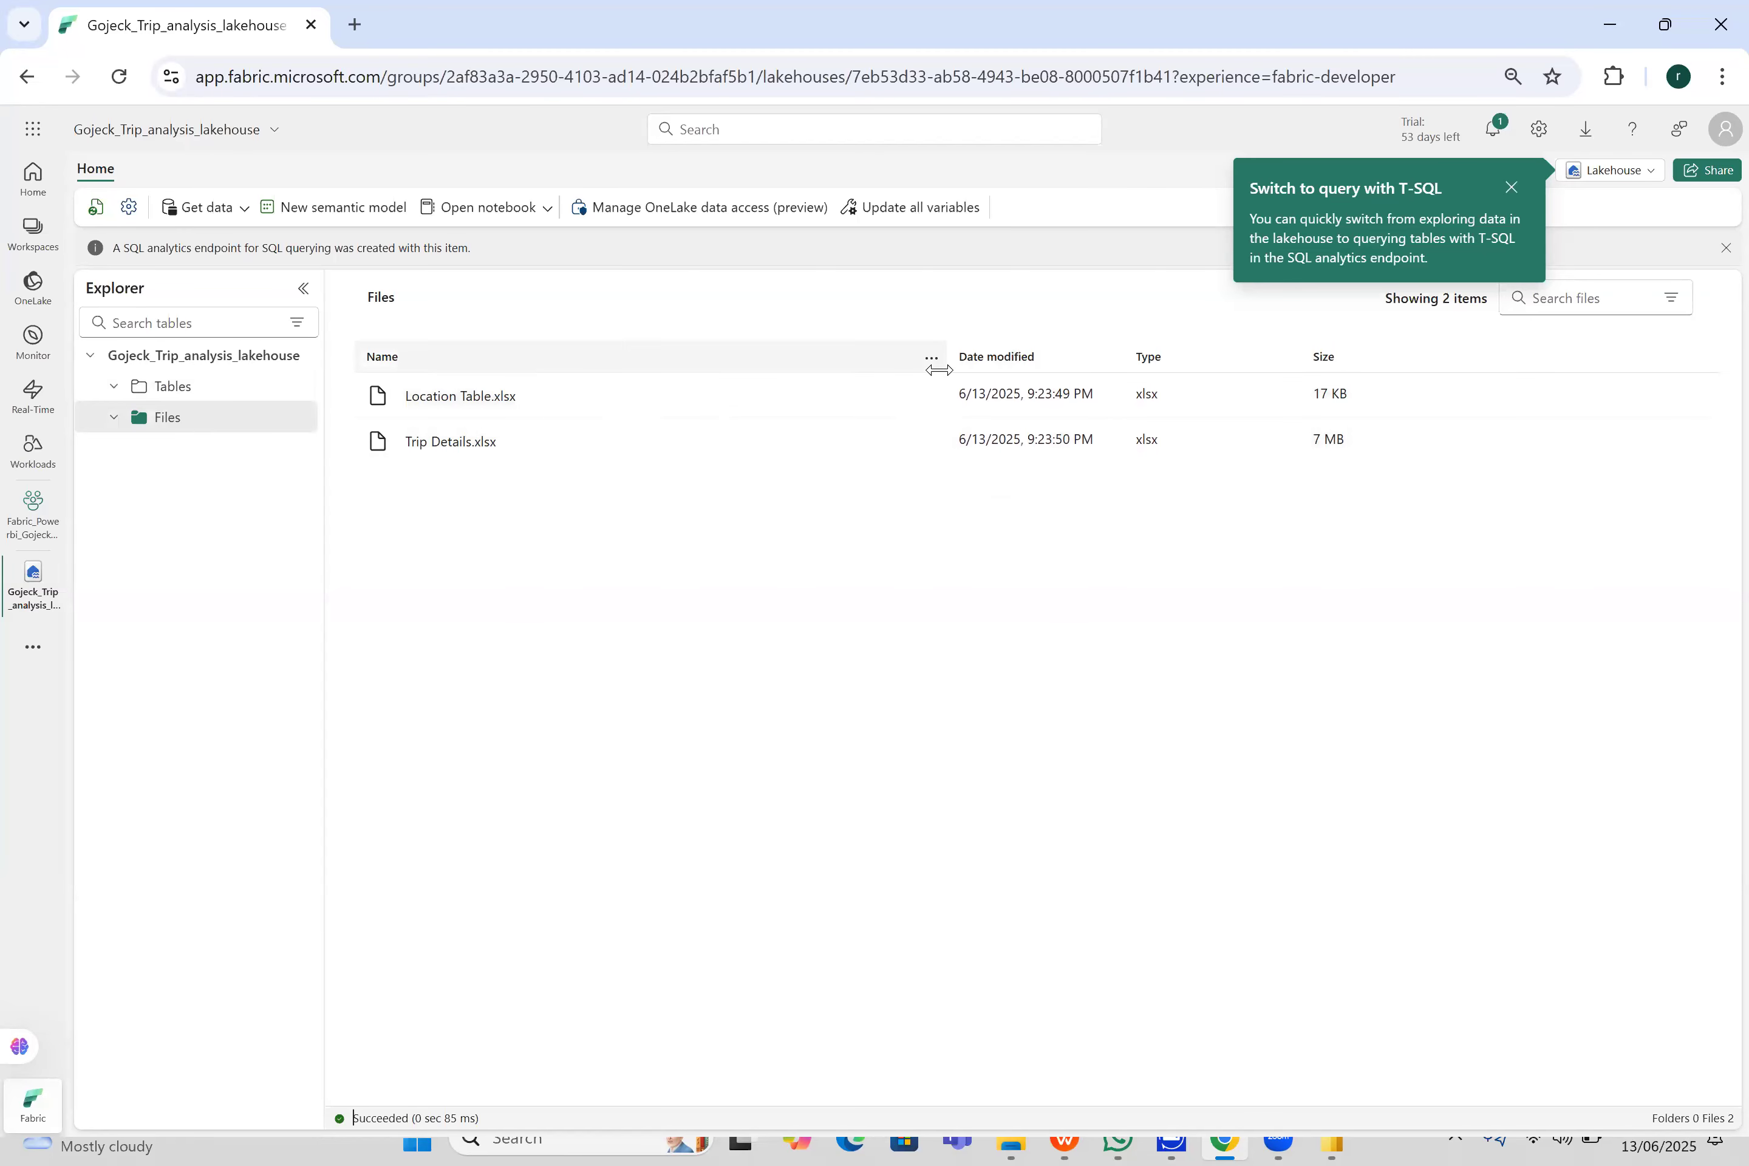
pyautogui.rightClick(935, 396)
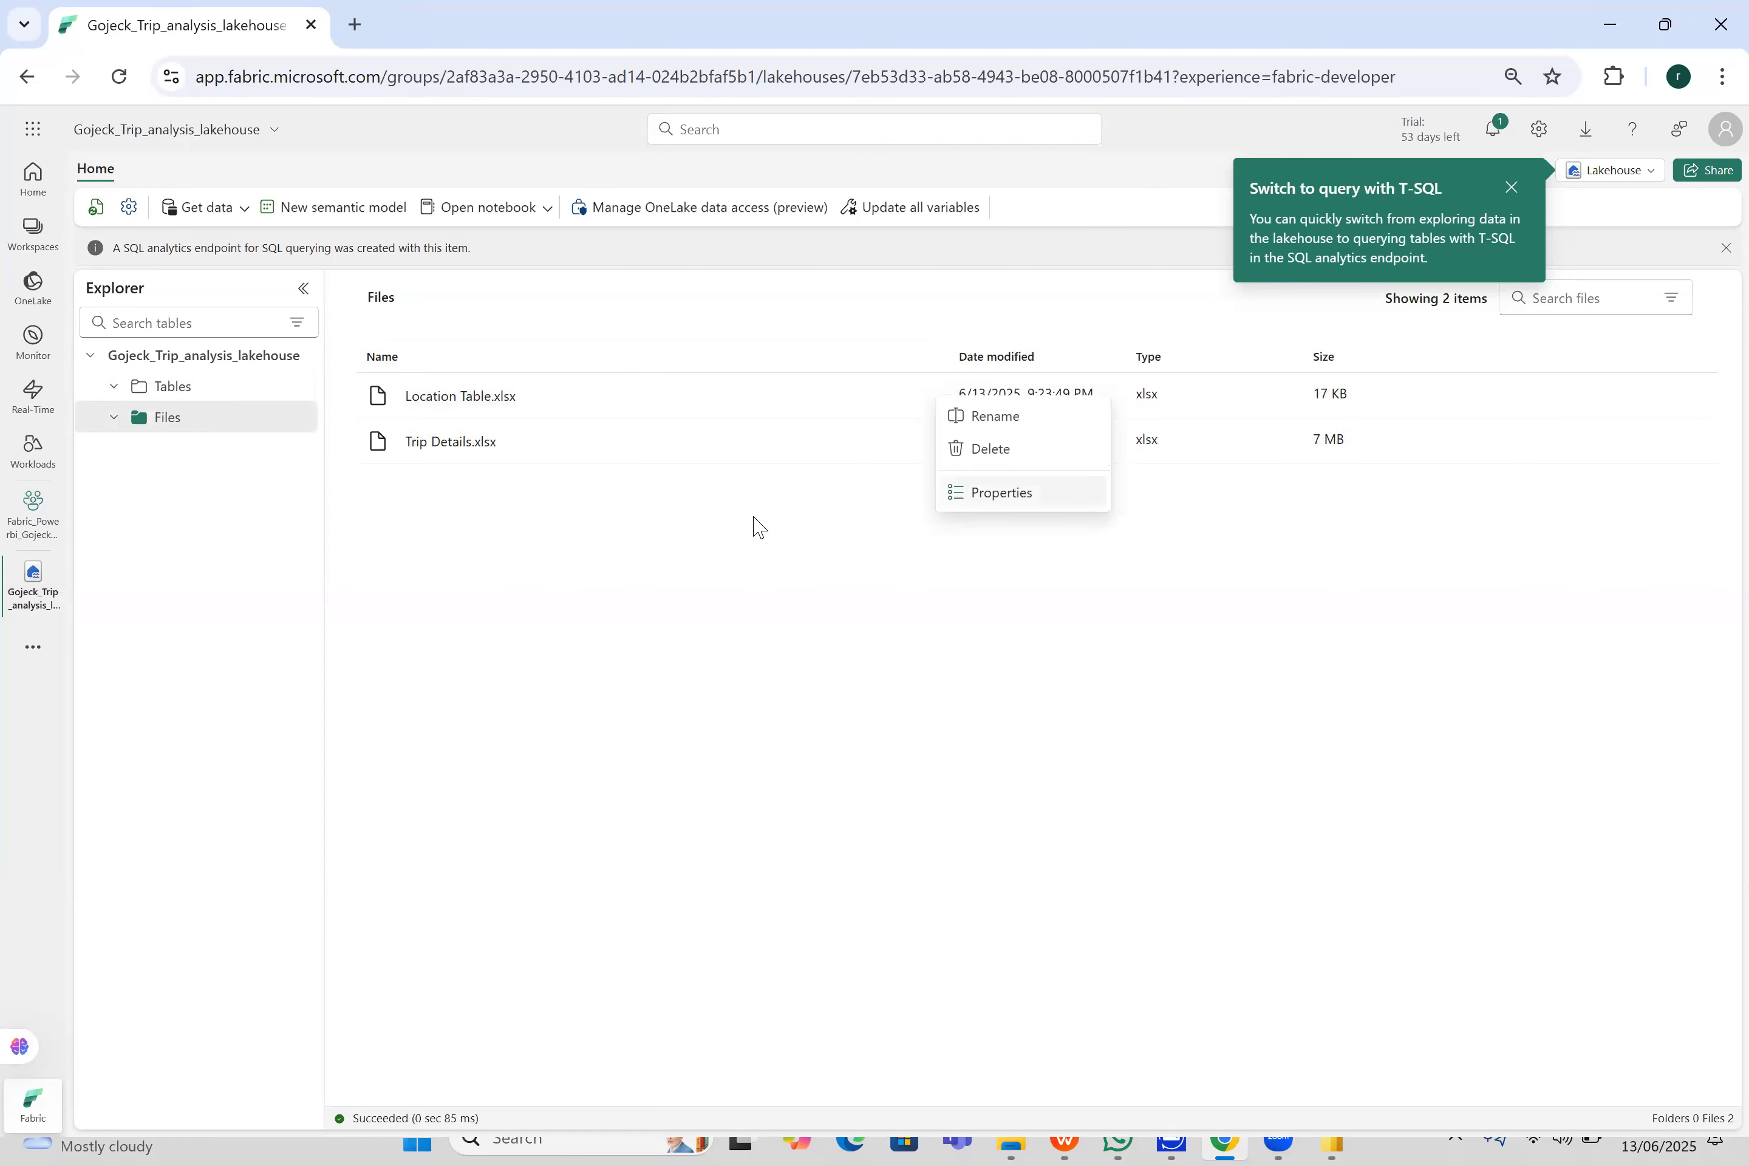
# - Switch from the Fabric lakehouse to the Gojek Taxi Project folder in File Explorer
pyautogui.click(853, 476)
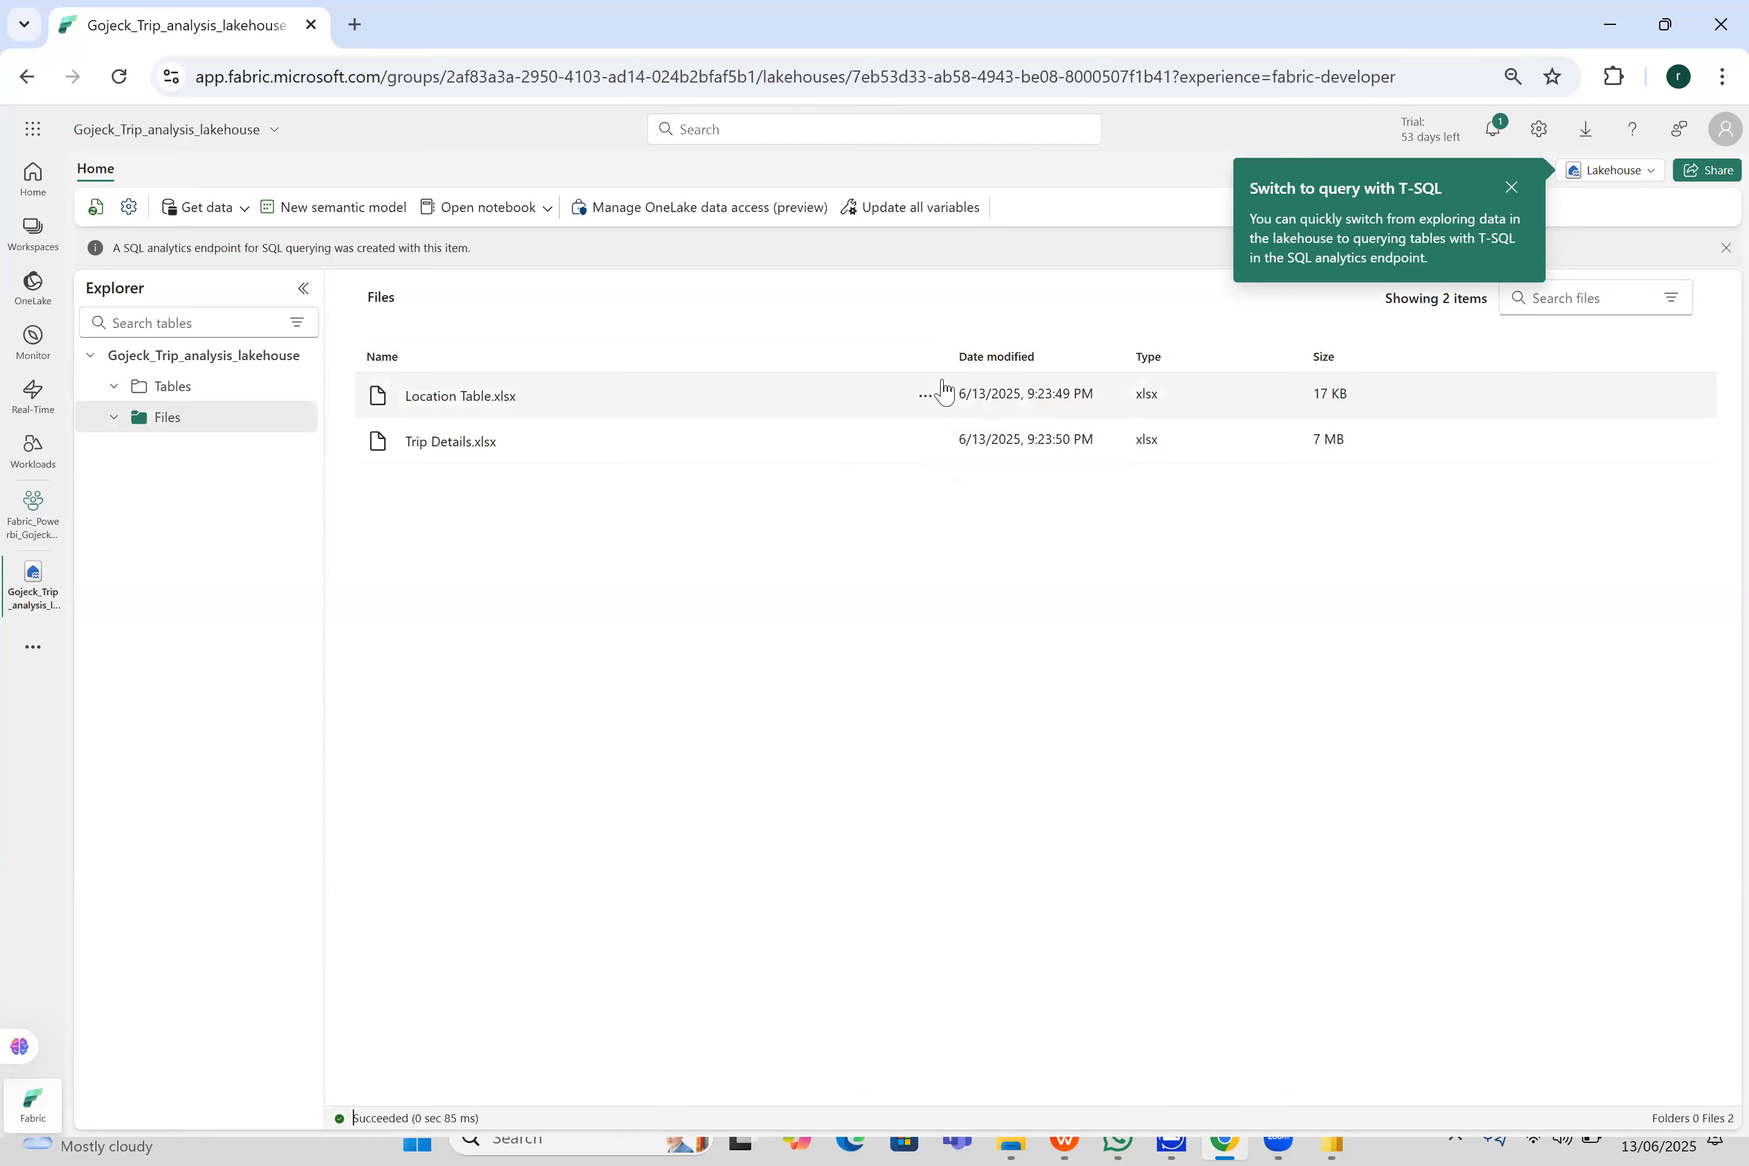
pyautogui.click(1610, 25)
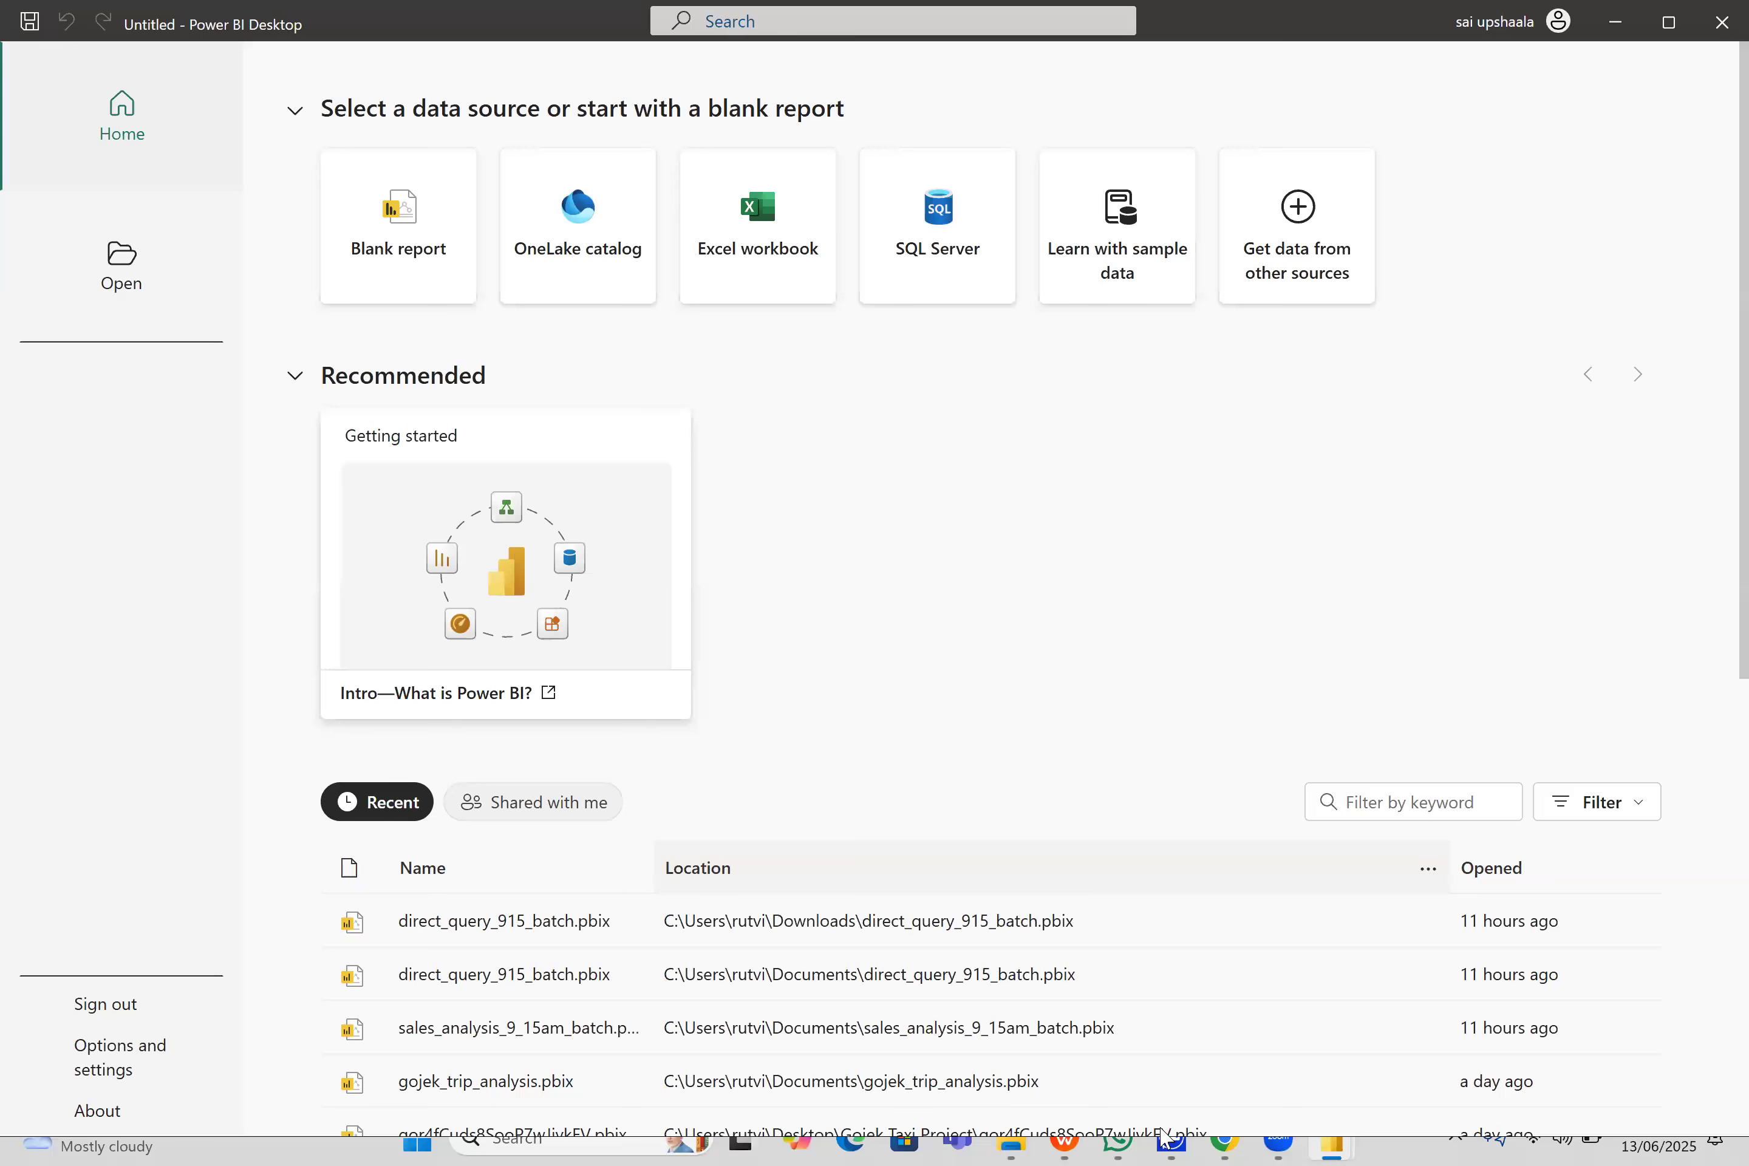
pyautogui.moveTo(1026, 1140)
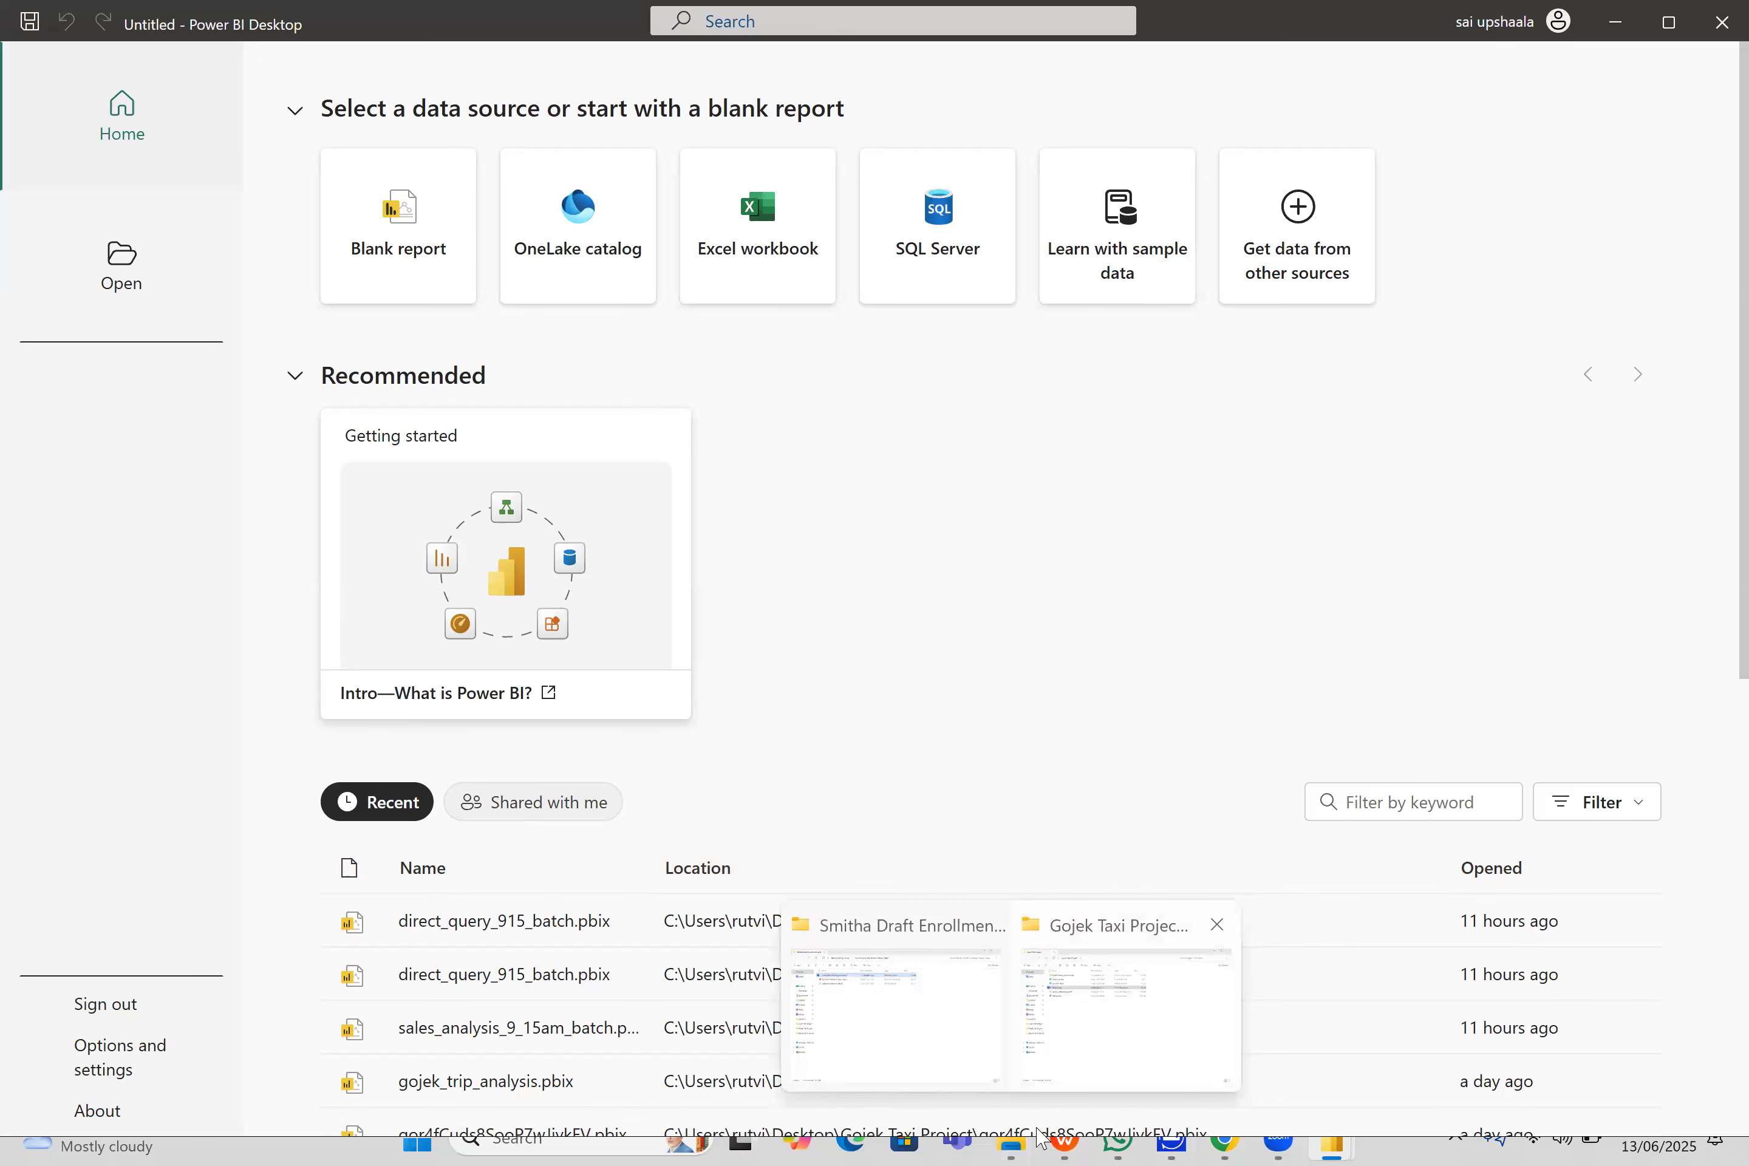
pyautogui.click(1121, 1008)
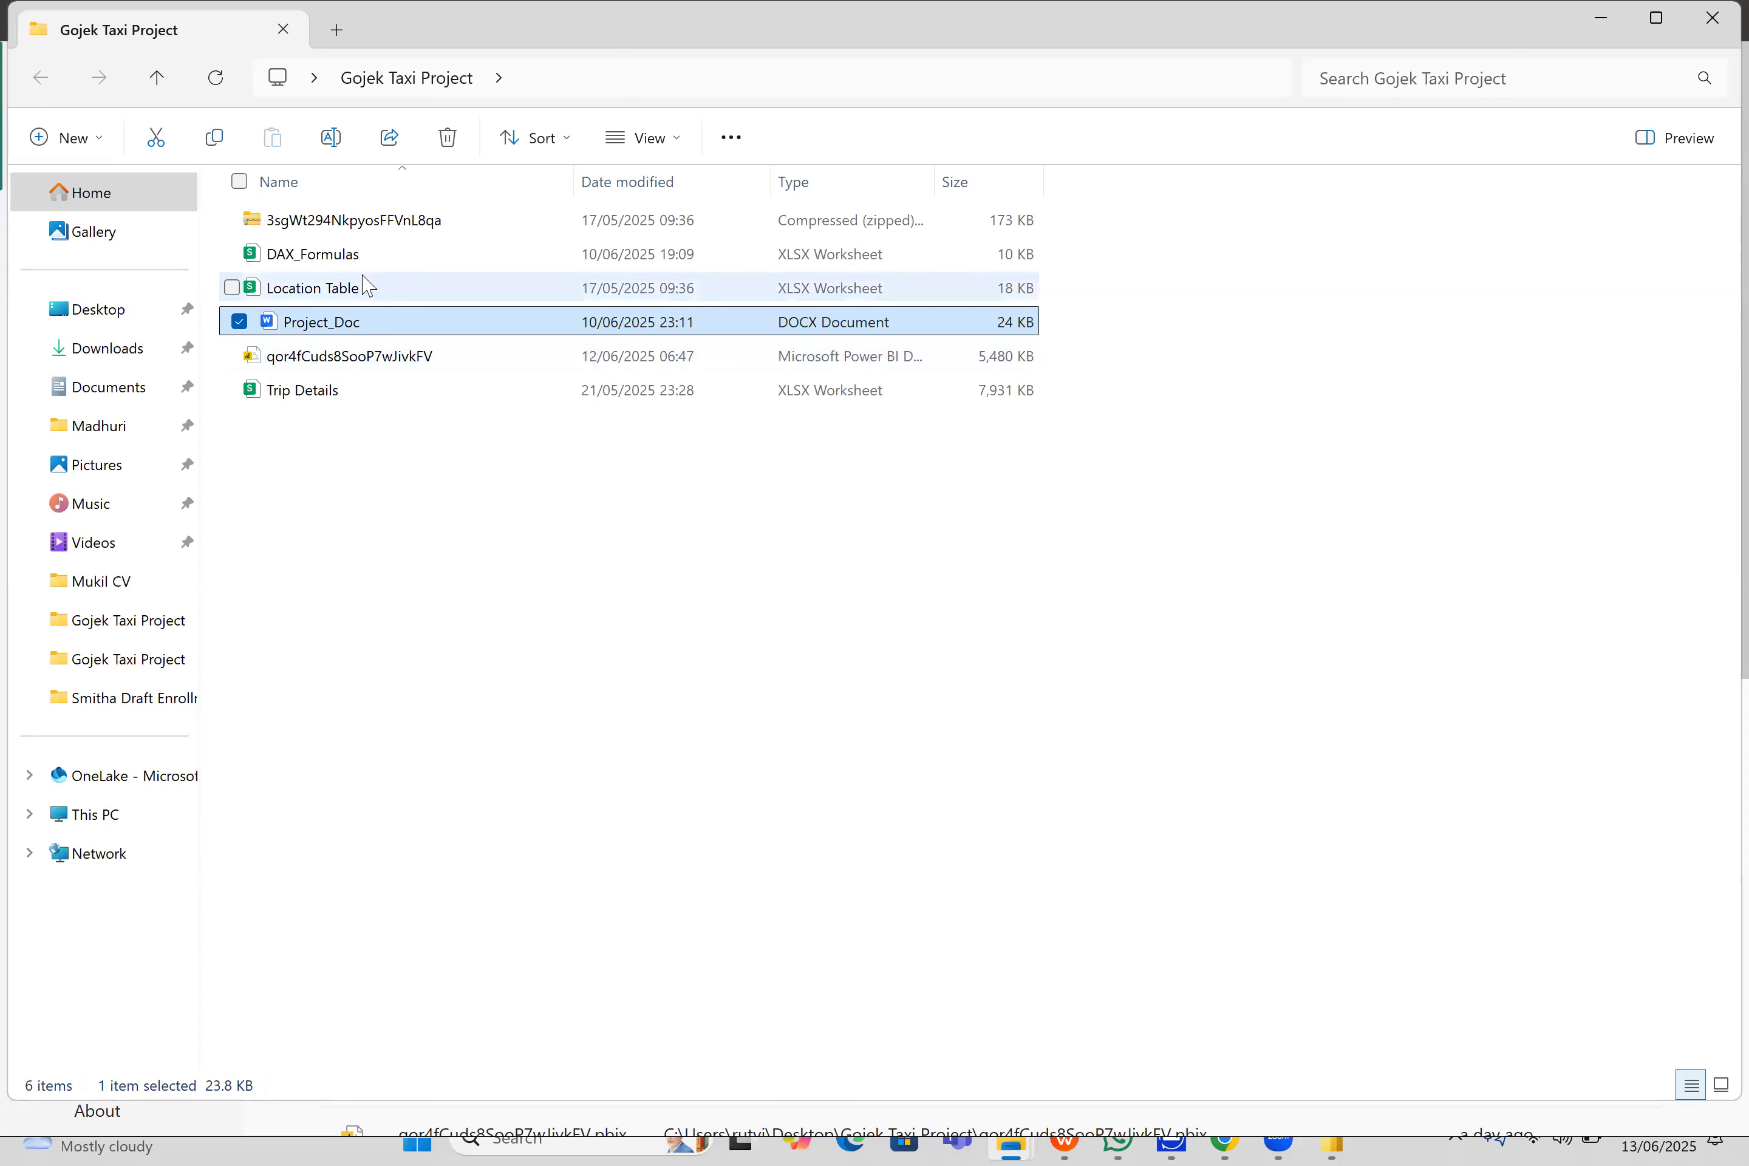
# - Duplicate the Location Table and Trip Details workbooks within the Gojek Taxi Project folder
pyautogui.click(375, 298)
pyautogui.hotkey('ctrl', 'c')
pyautogui.click(380, 479)
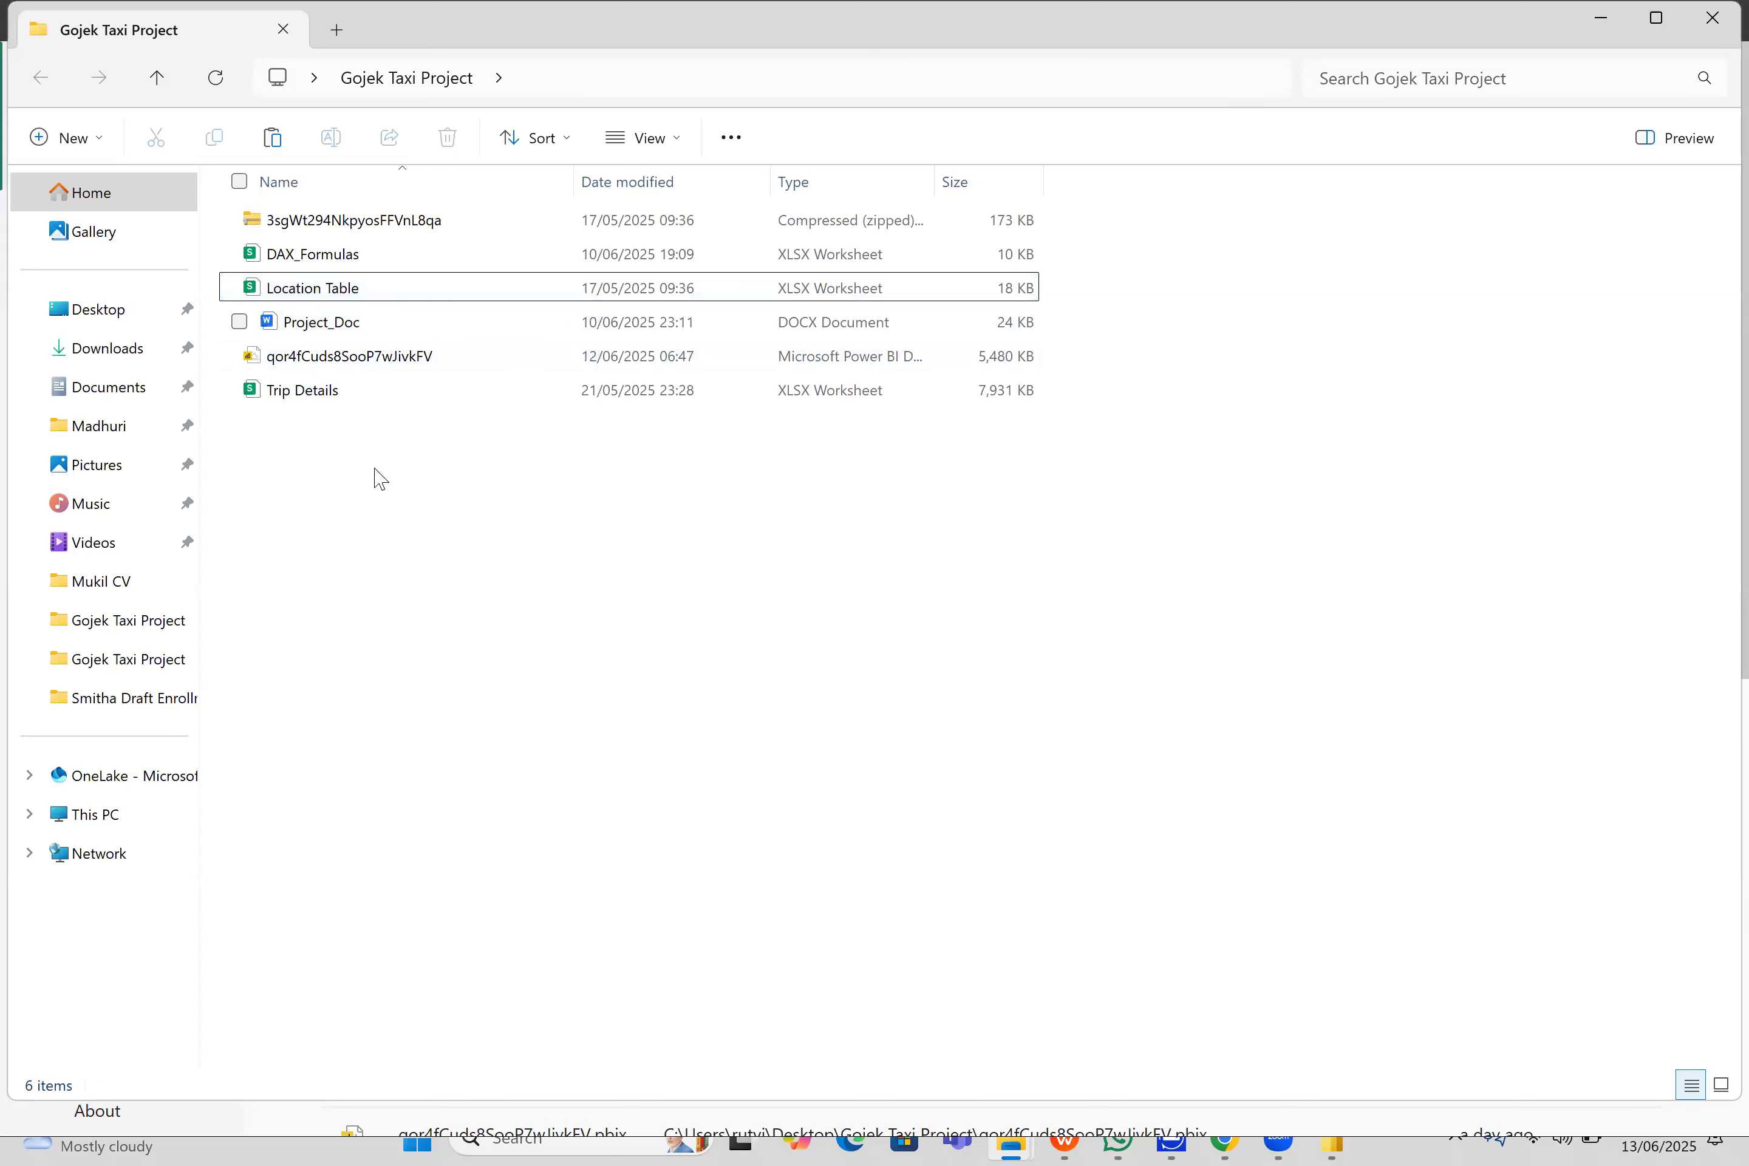
pyautogui.hotkey('ctrl', 'v')
pyautogui.click(358, 397)
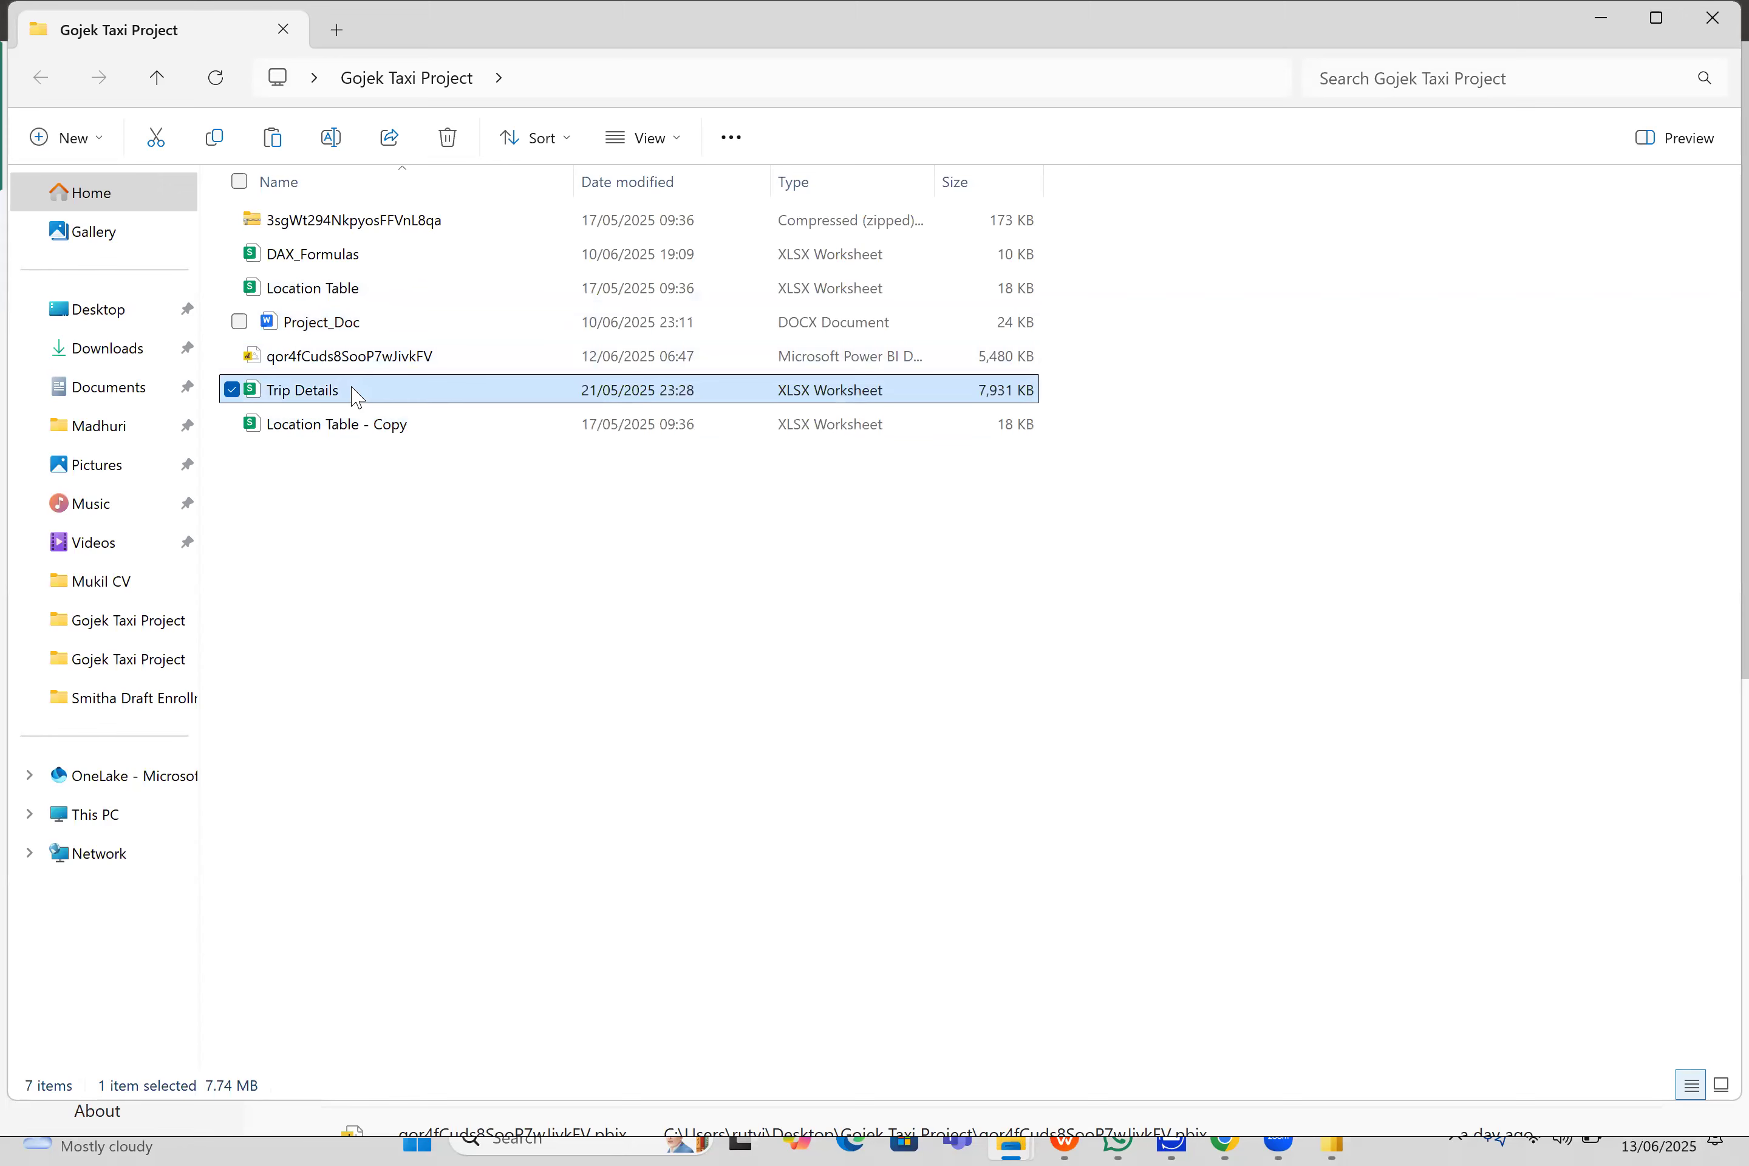
pyautogui.hotkey('ctrl', 'c')
pyautogui.click(383, 545)
pyautogui.hotkey('ctrl', 'v')
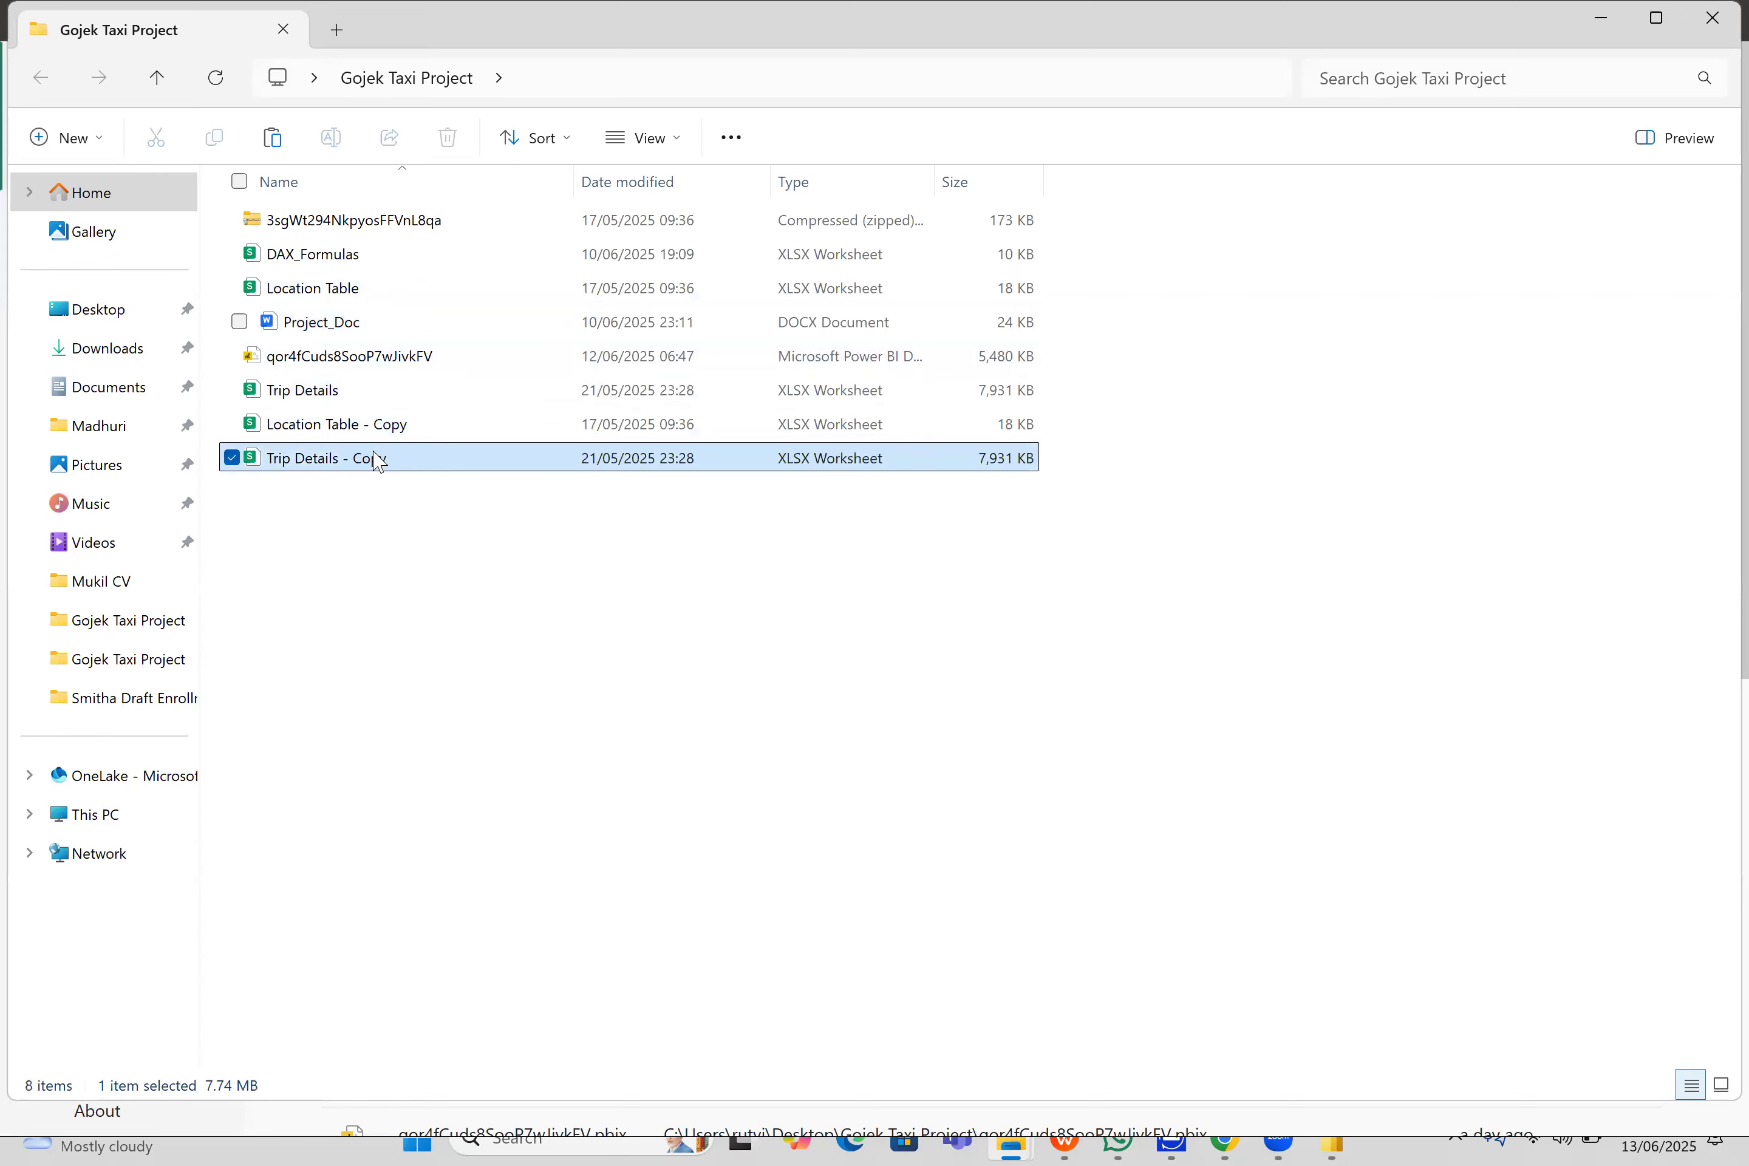
# - Save Location Table - Copy as a comma-delimited CSV in Power Bi Project's Gojek Taxi Project folder, then close the workbook and return to File Explorer
pyautogui.click(362, 434)
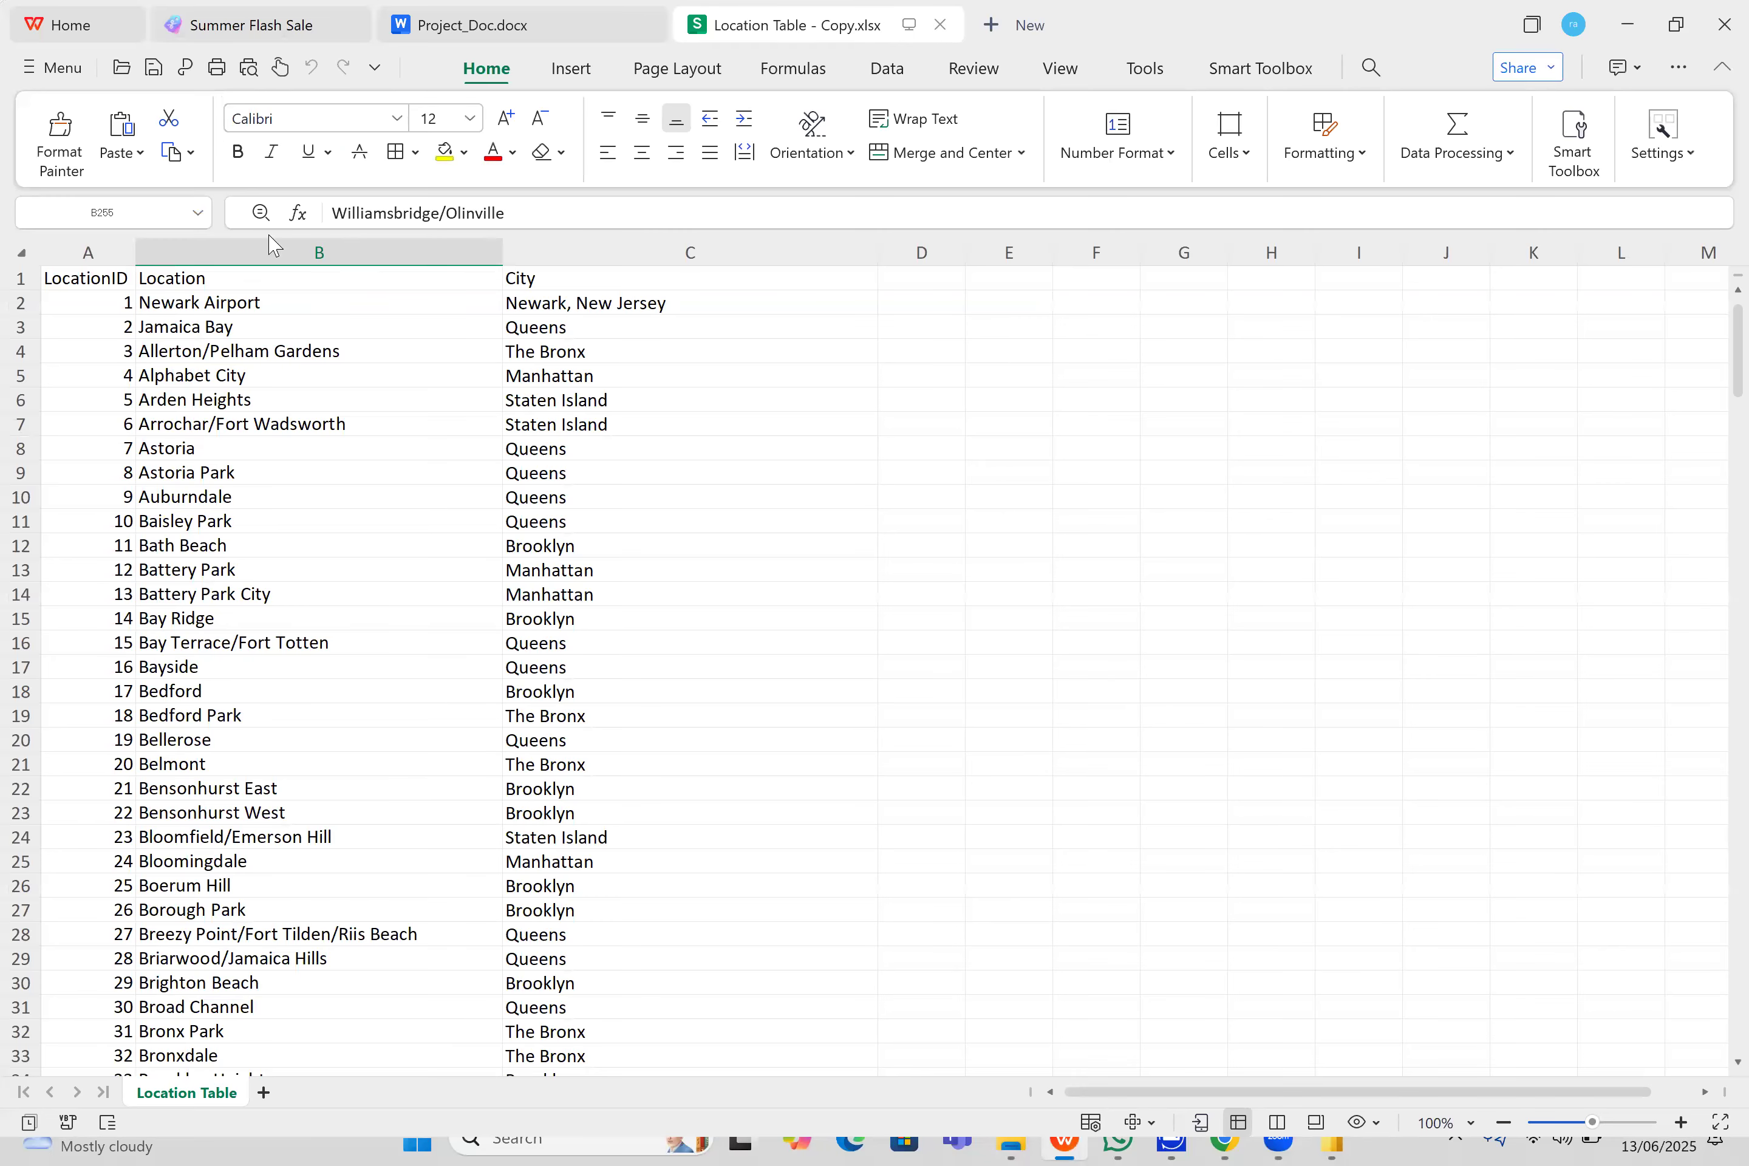
pyautogui.click(38, 69)
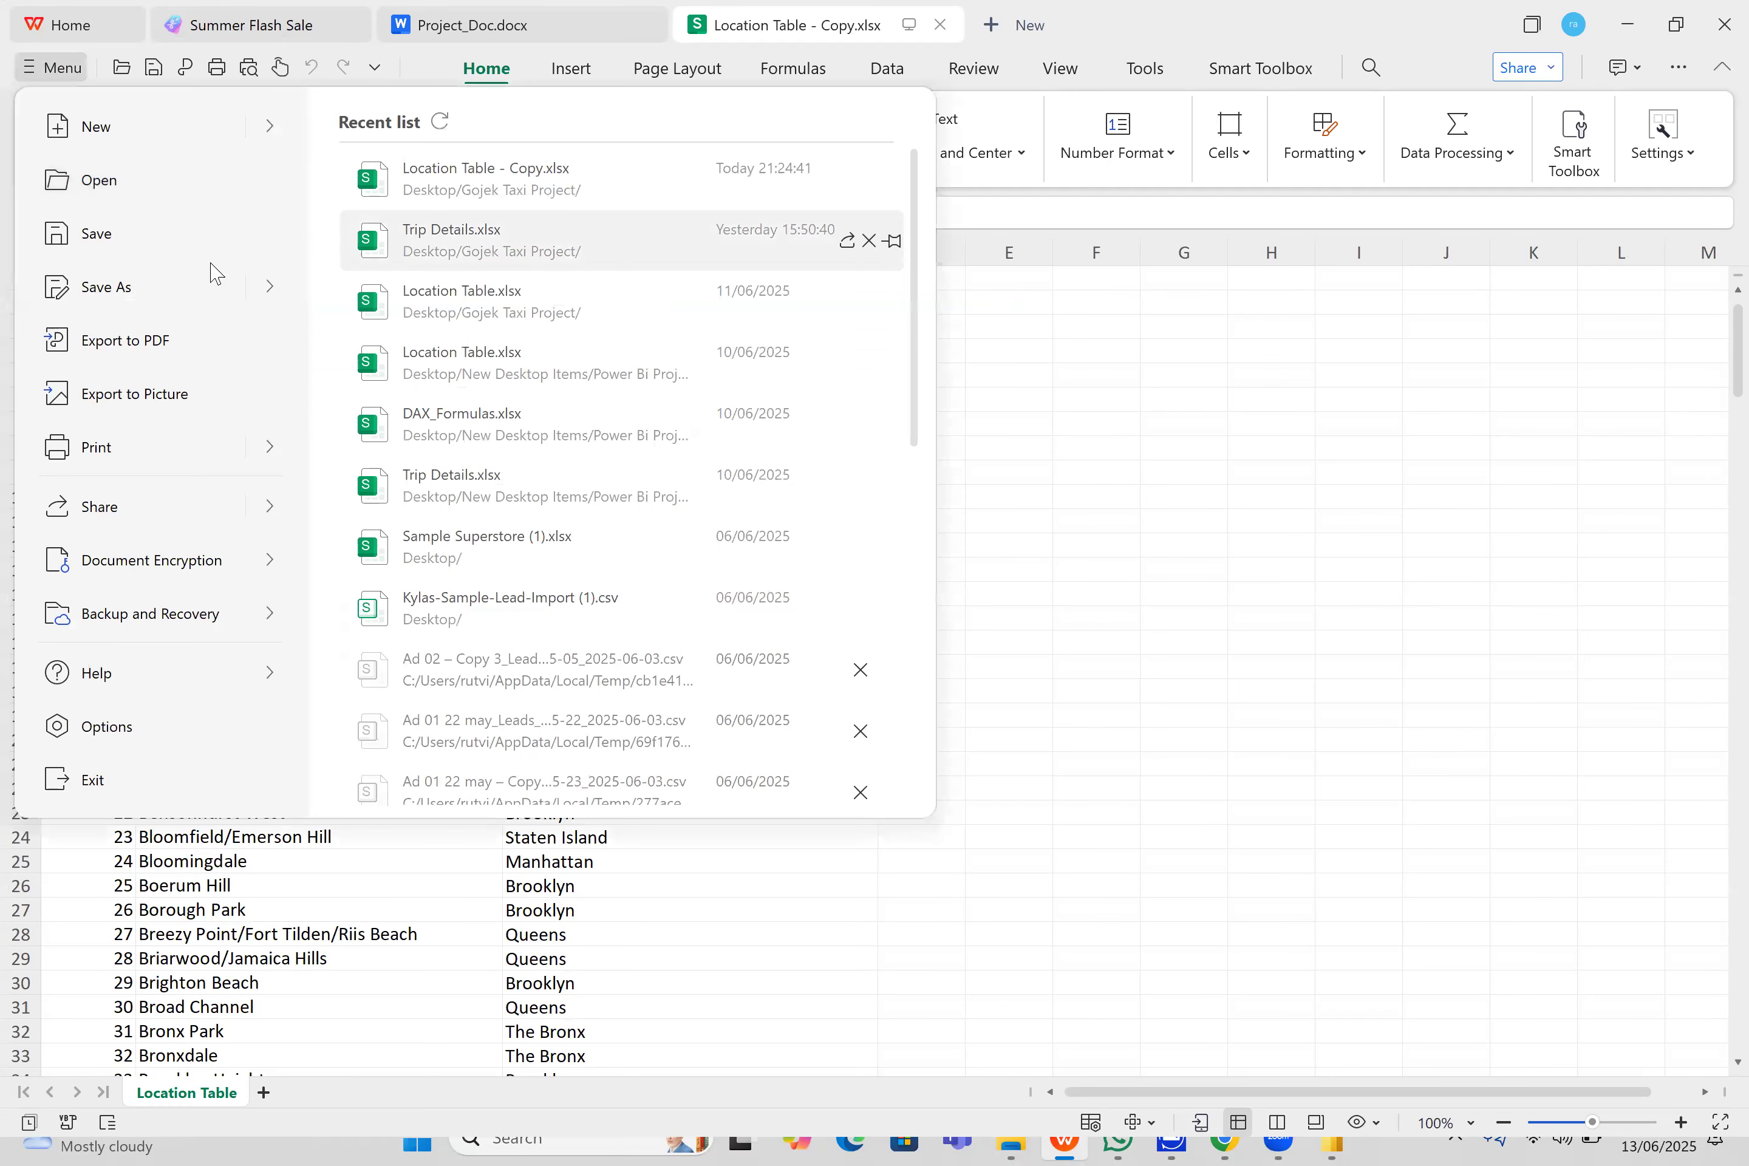
pyautogui.moveTo(457, 289)
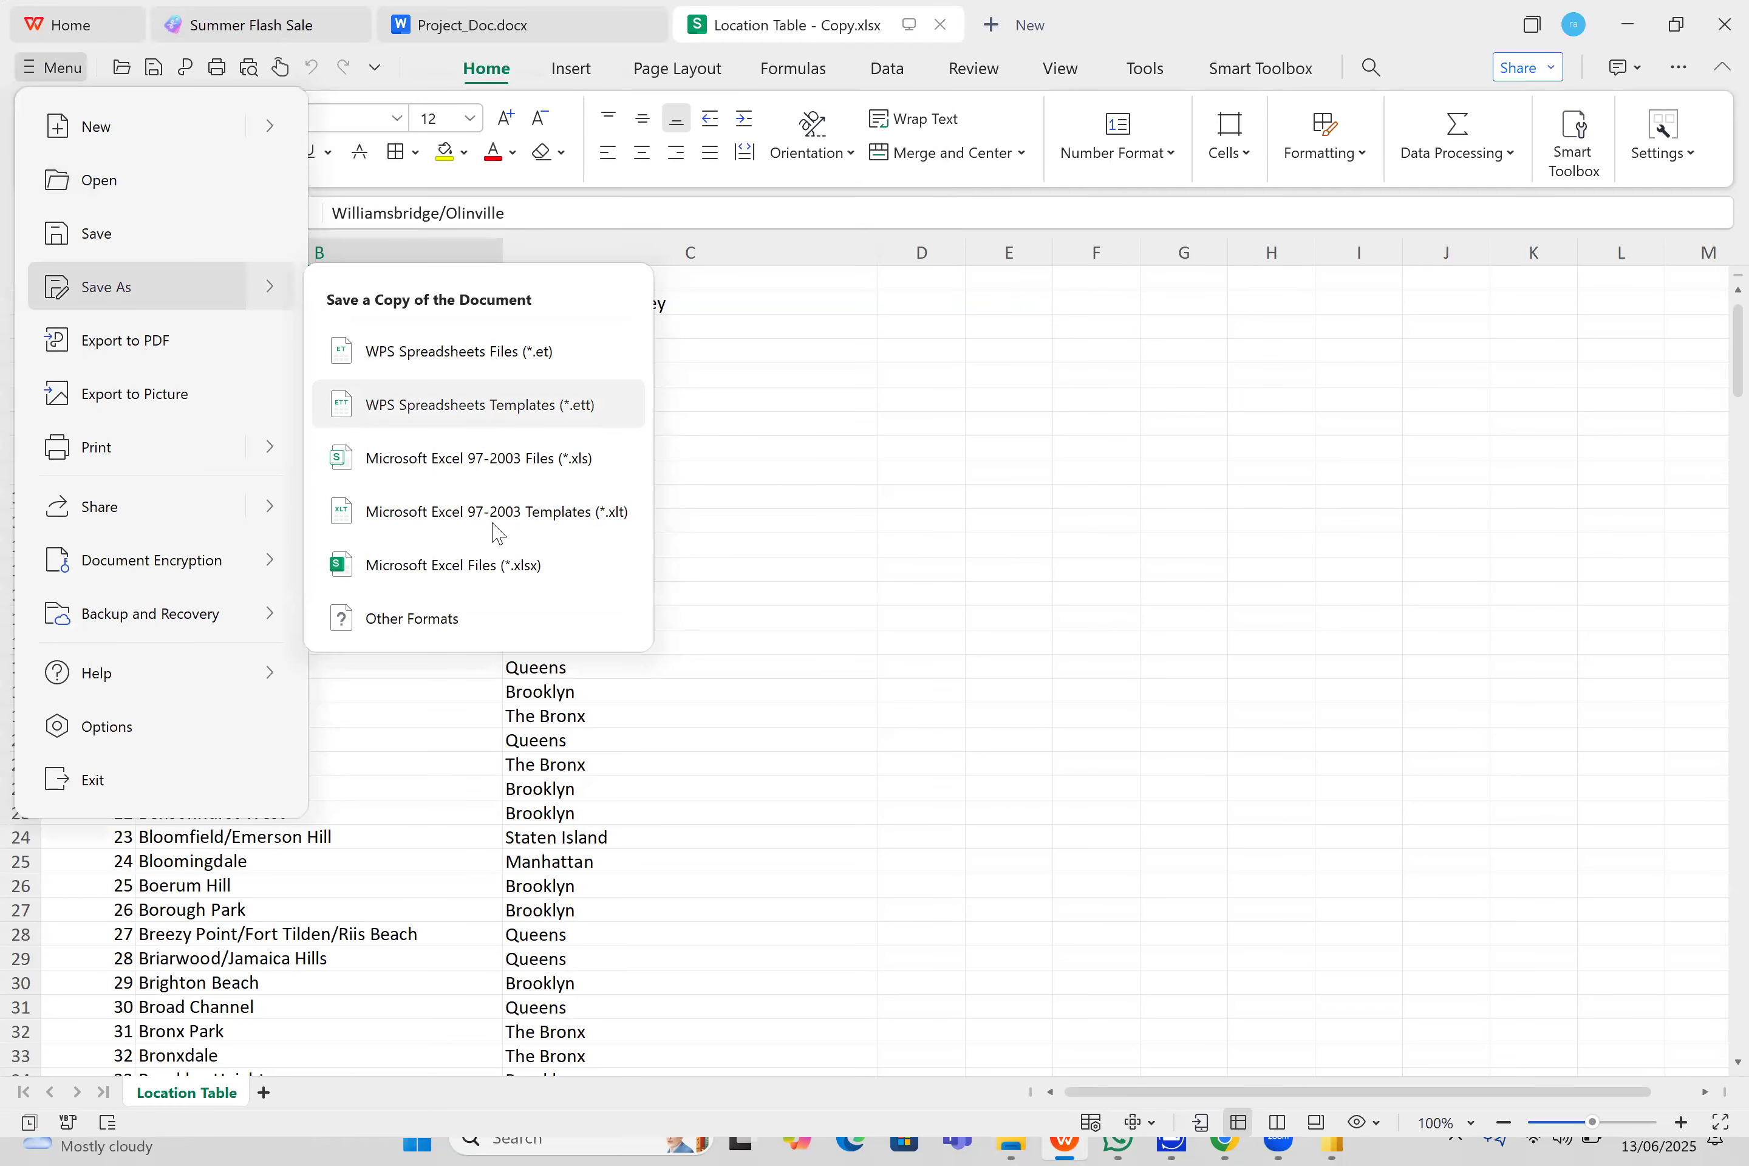
pyautogui.click(505, 629)
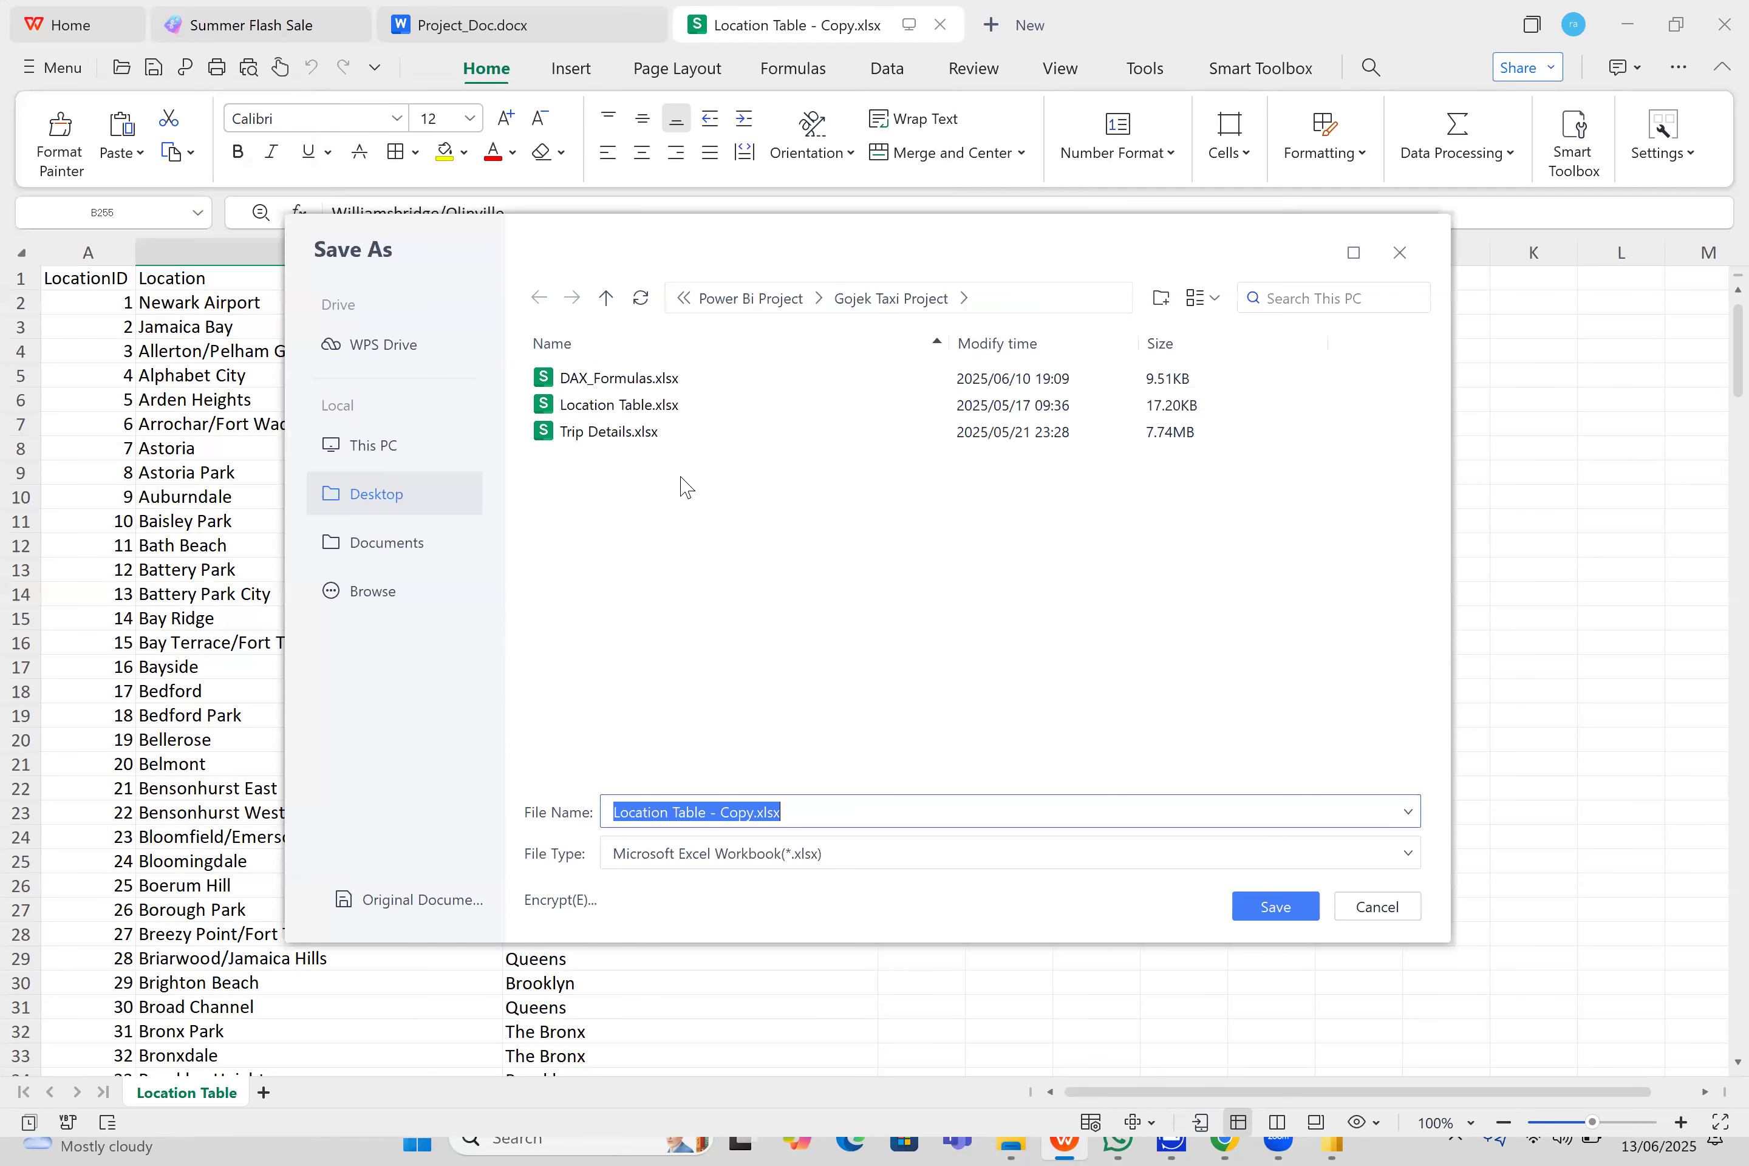
pyautogui.click(853, 852)
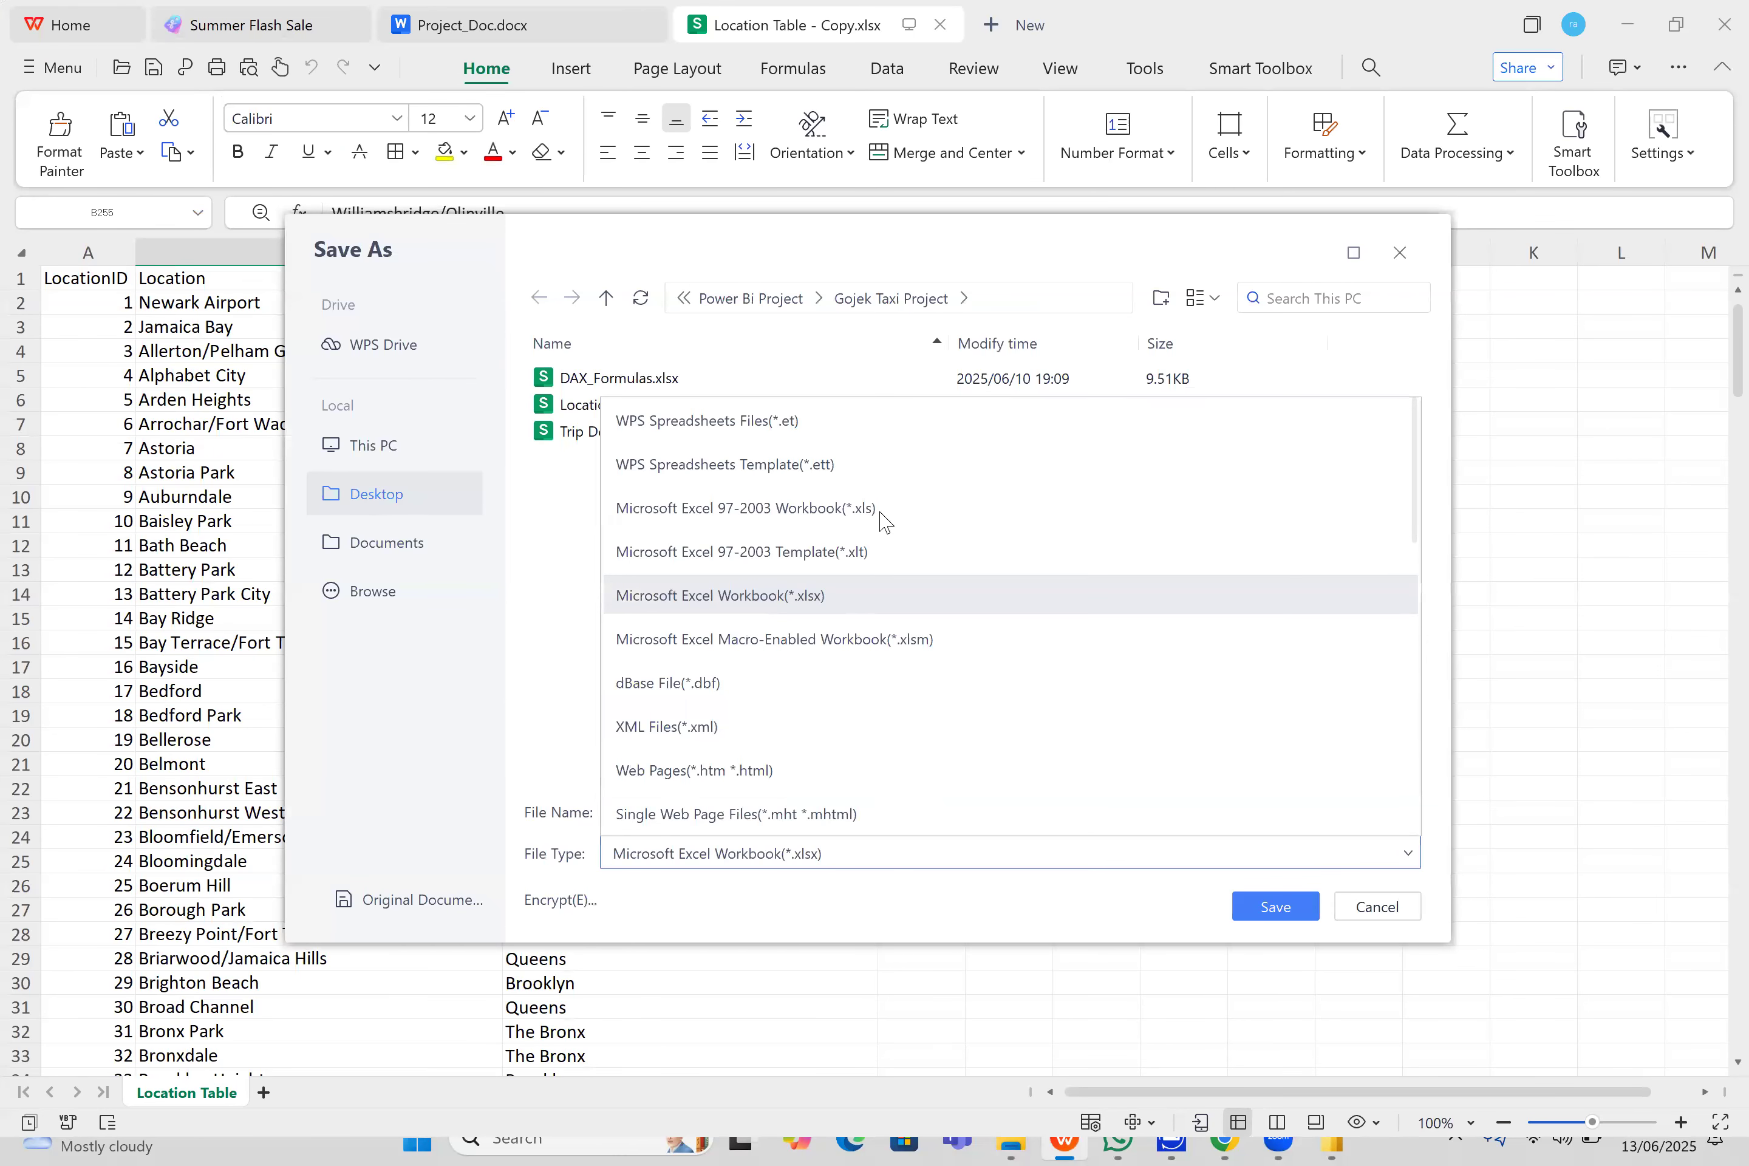
pyautogui.scroll(-1, 1222, 502)
pyautogui.scroll(-5, 1221, 502)
pyautogui.click(925, 675)
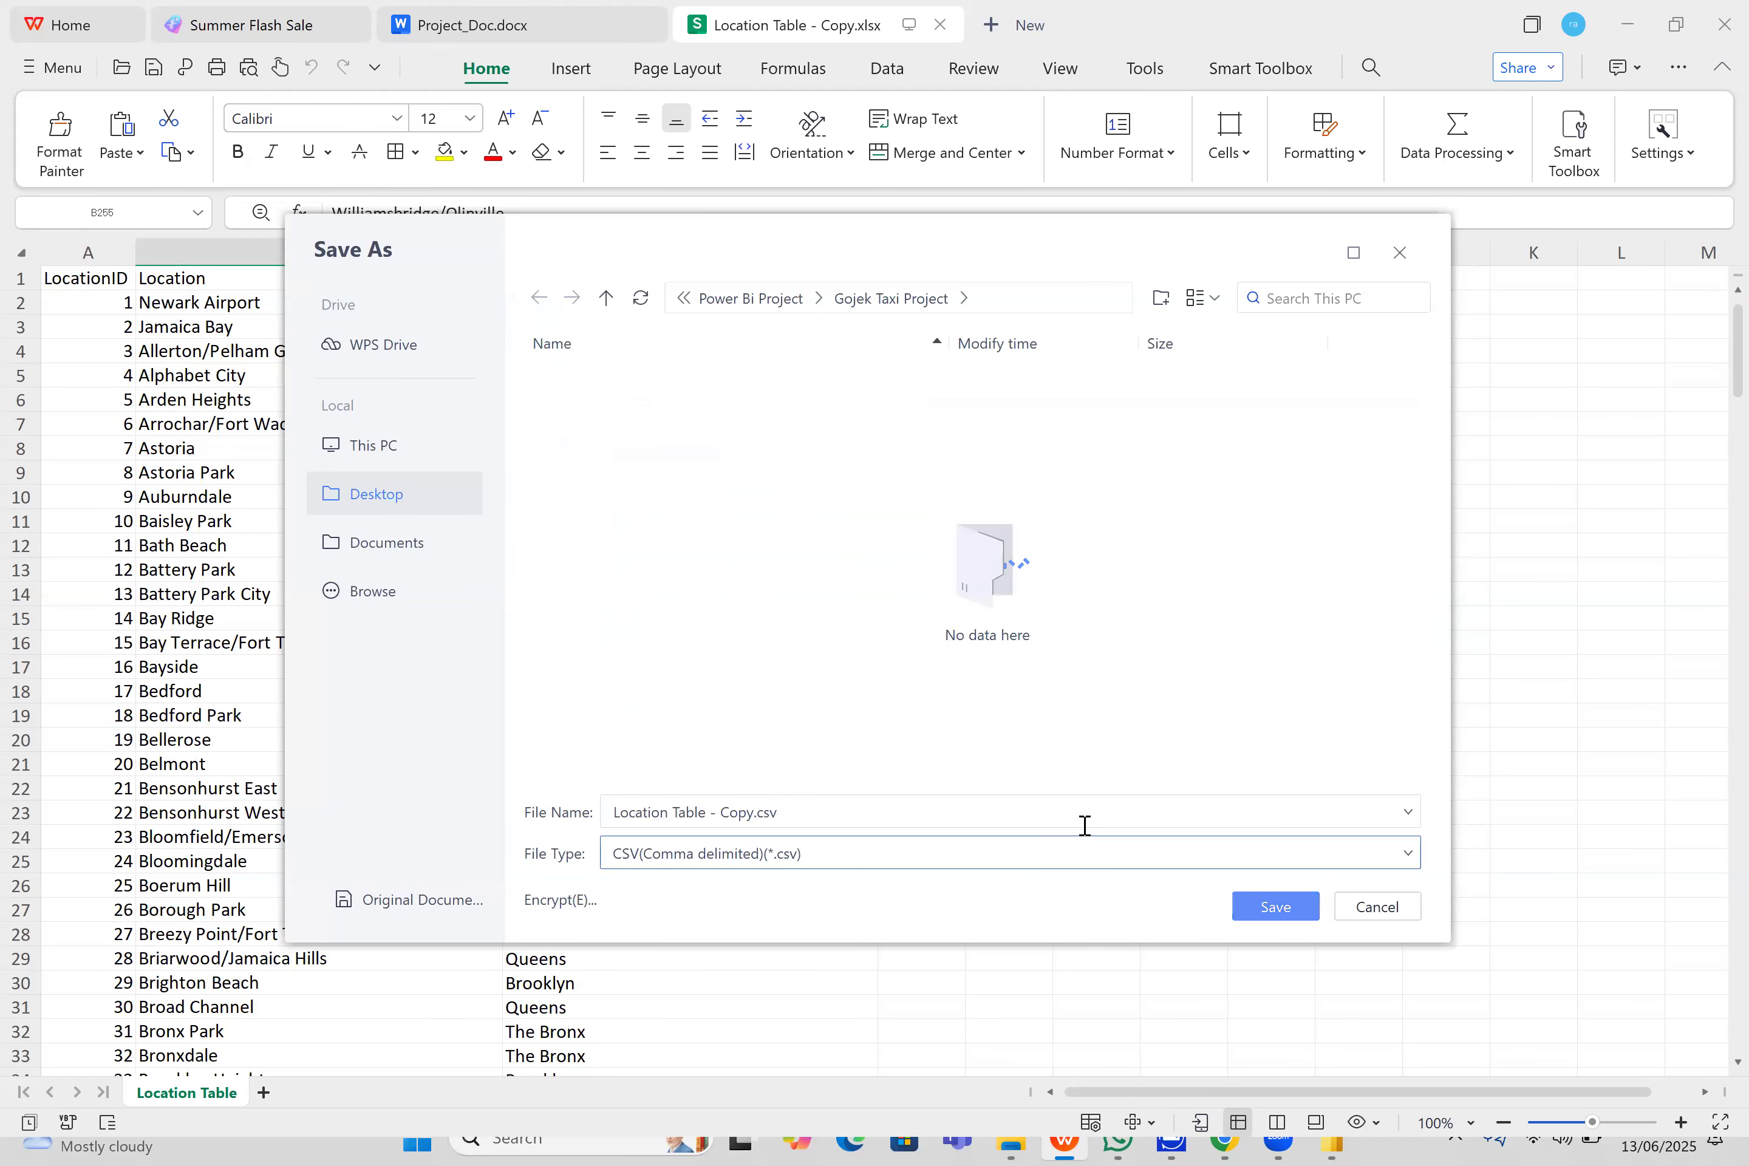
pyautogui.press('Return')
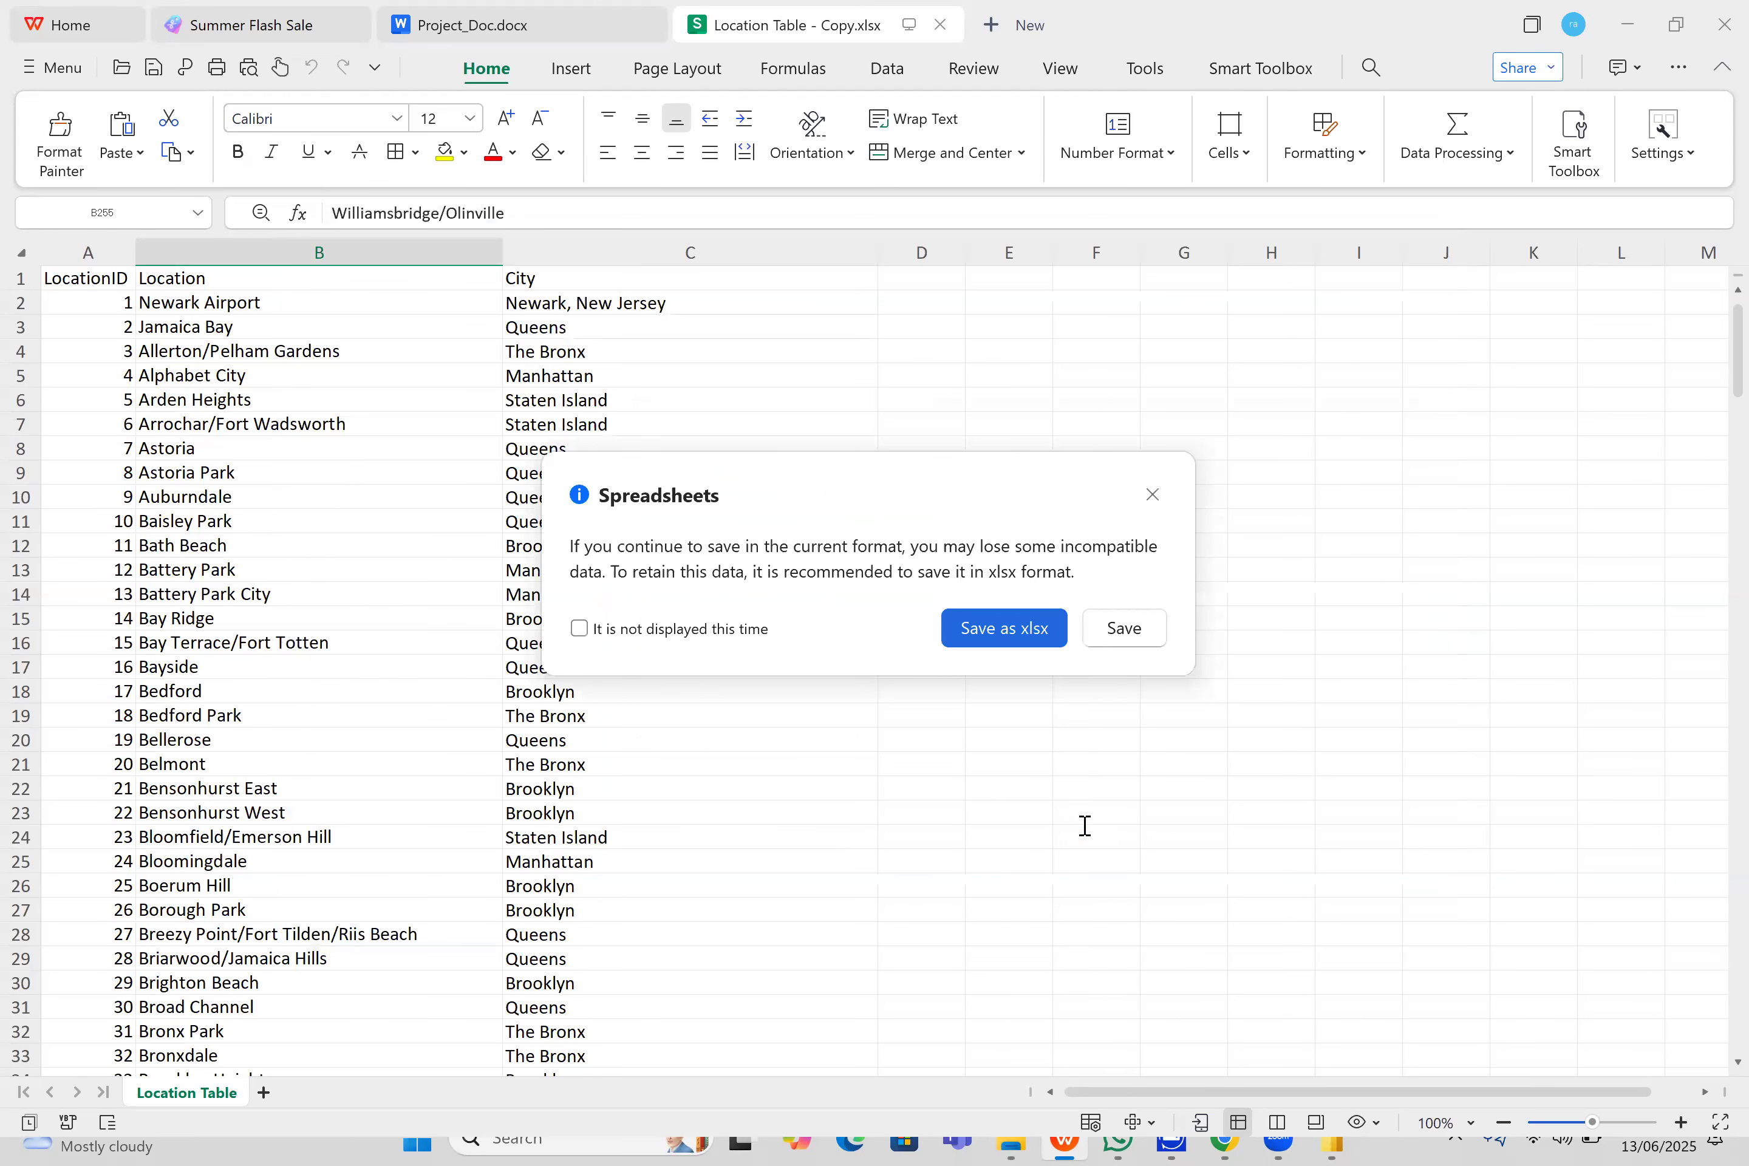
pyautogui.click(1123, 630)
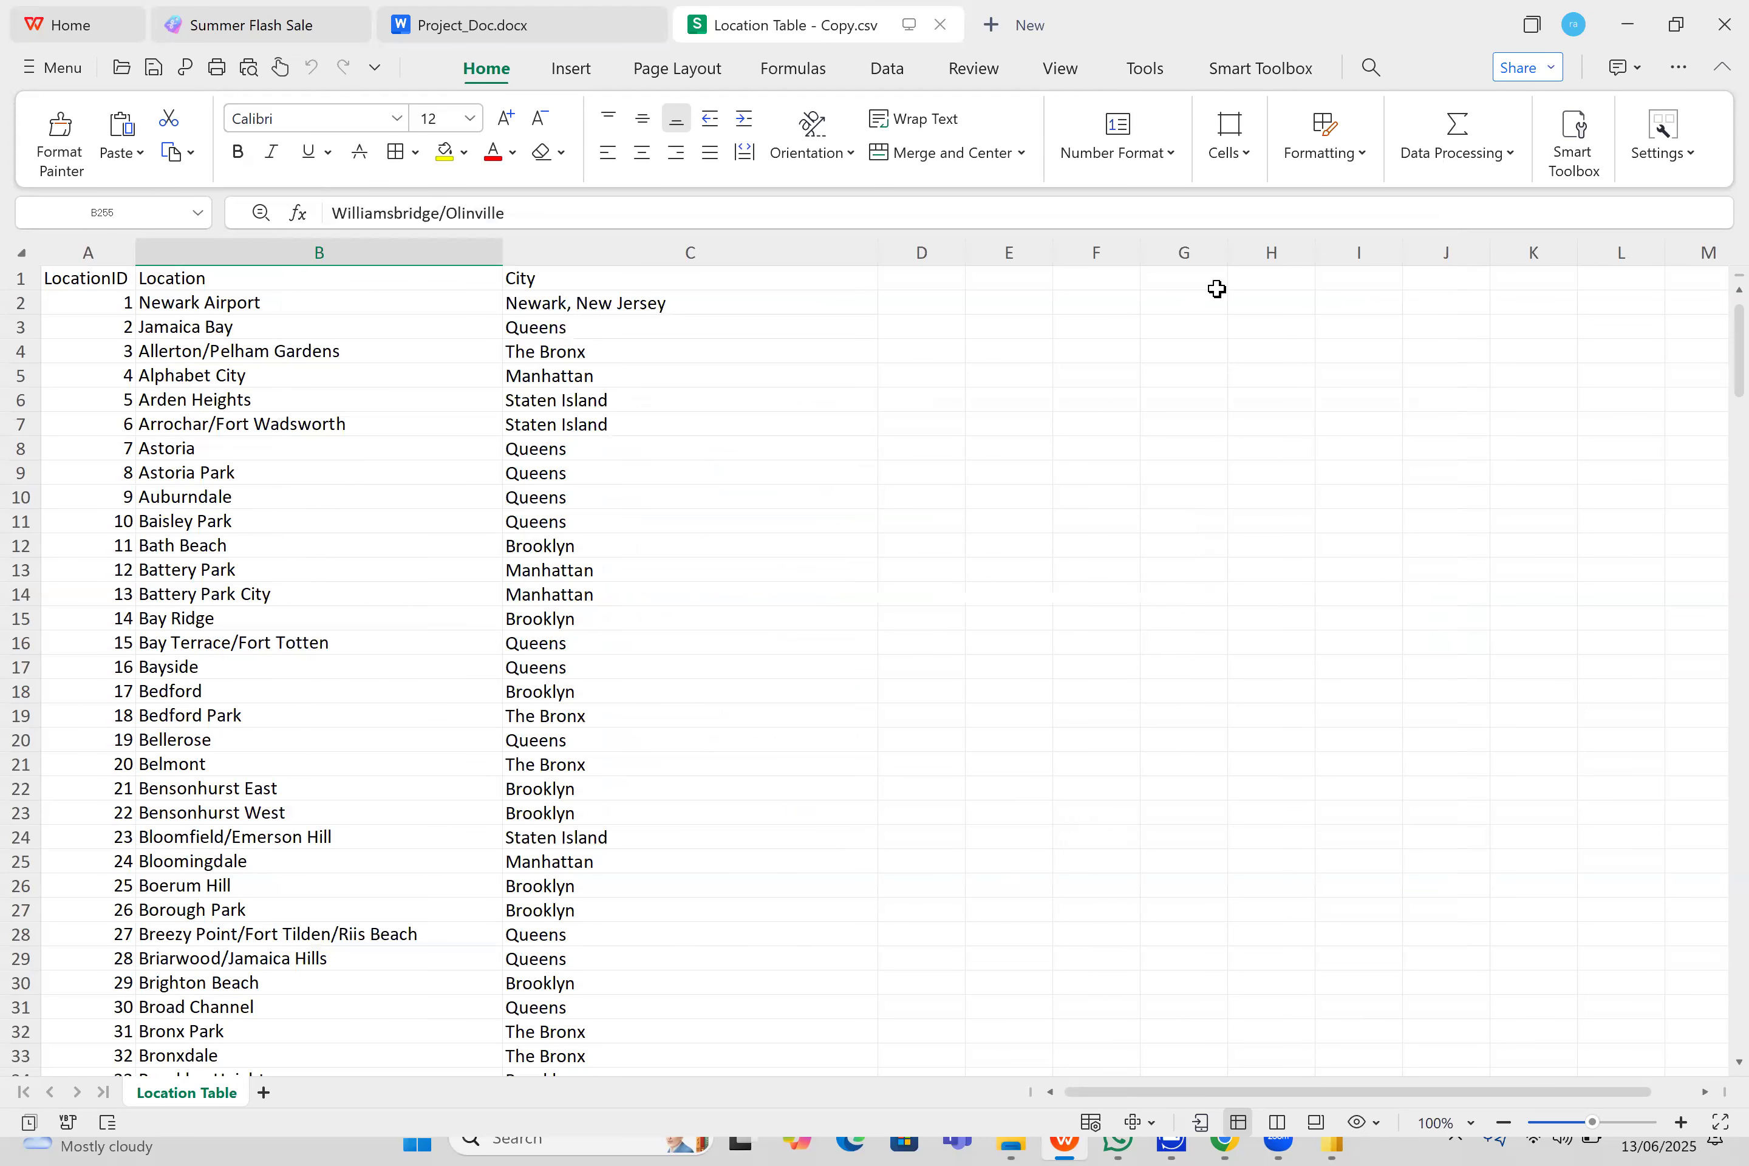
pyautogui.click(940, 27)
pyautogui.click(1635, 30)
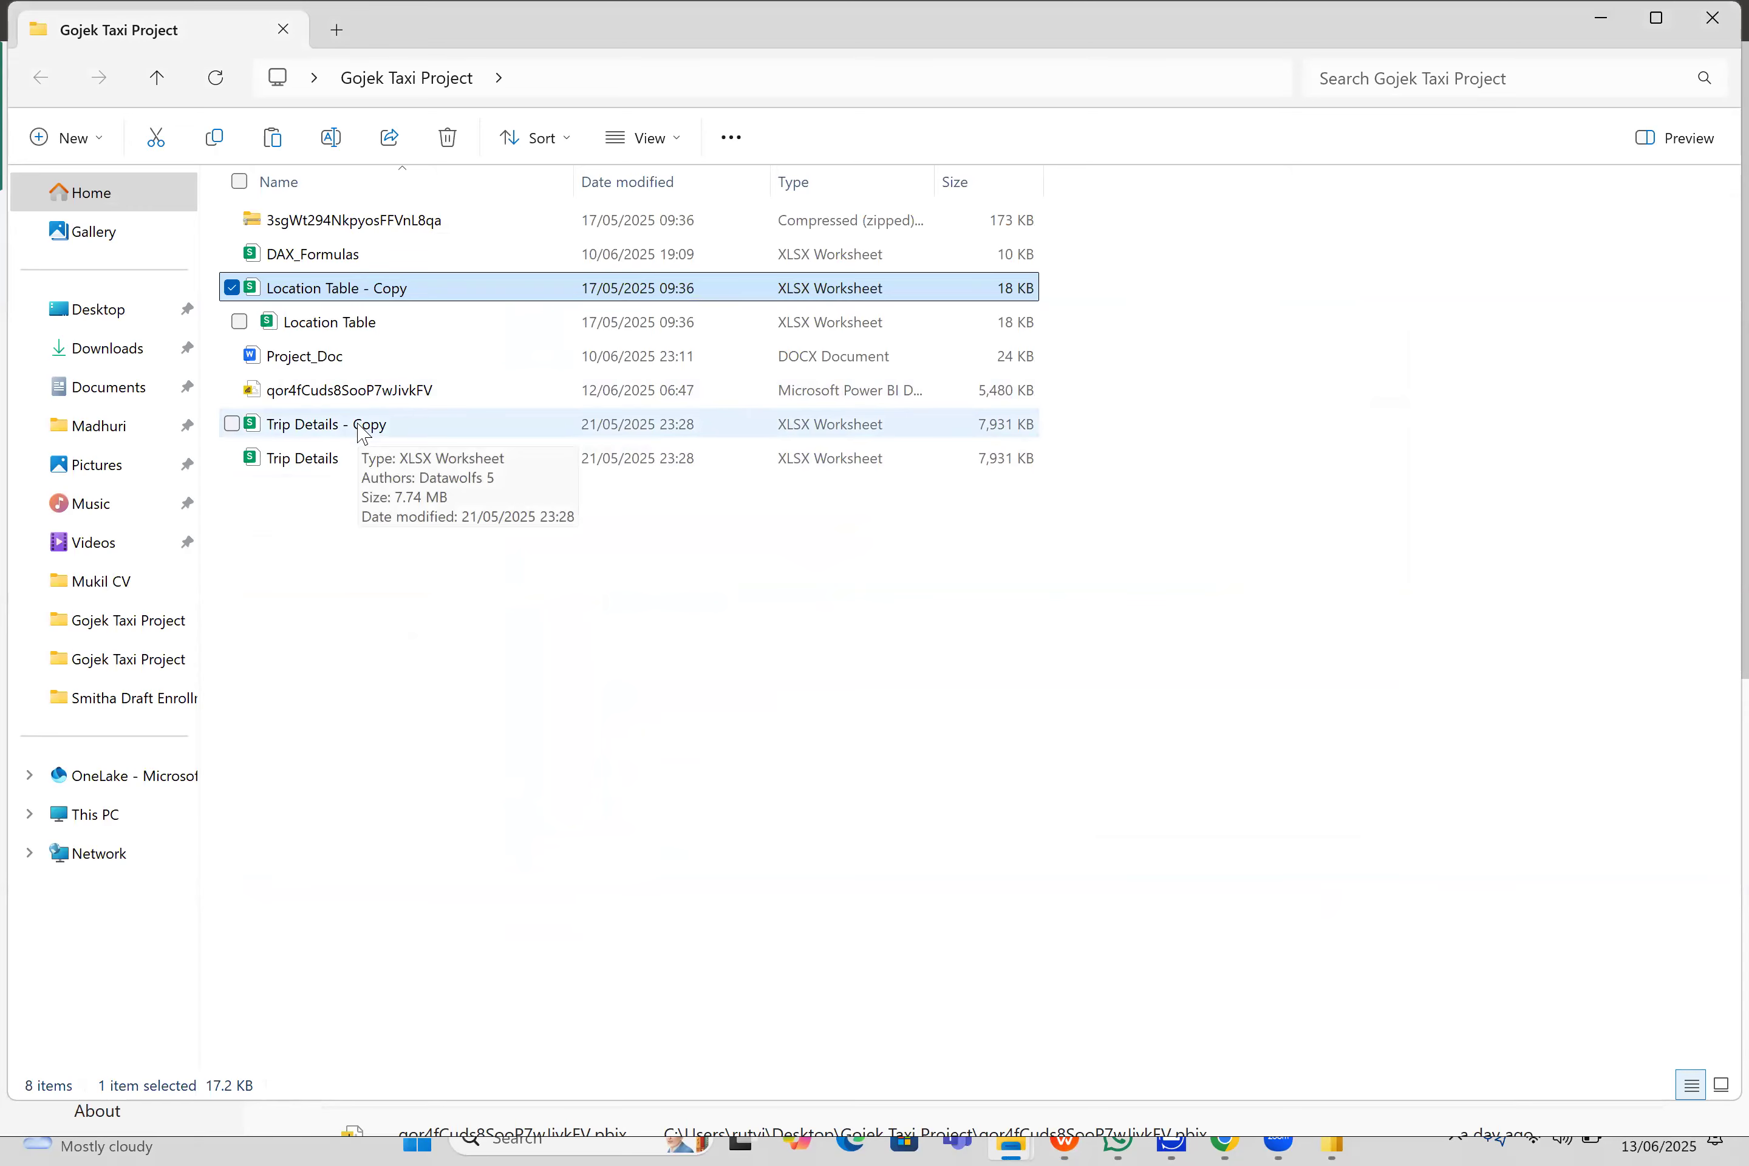
# - Save Trip Details - Copy as a comma-delimited CSV in Power Bi Project's Gojek Taxi Project folder, keeping the CSV format, and leave the spreadsheet program
pyautogui.doubleClick(364, 430)
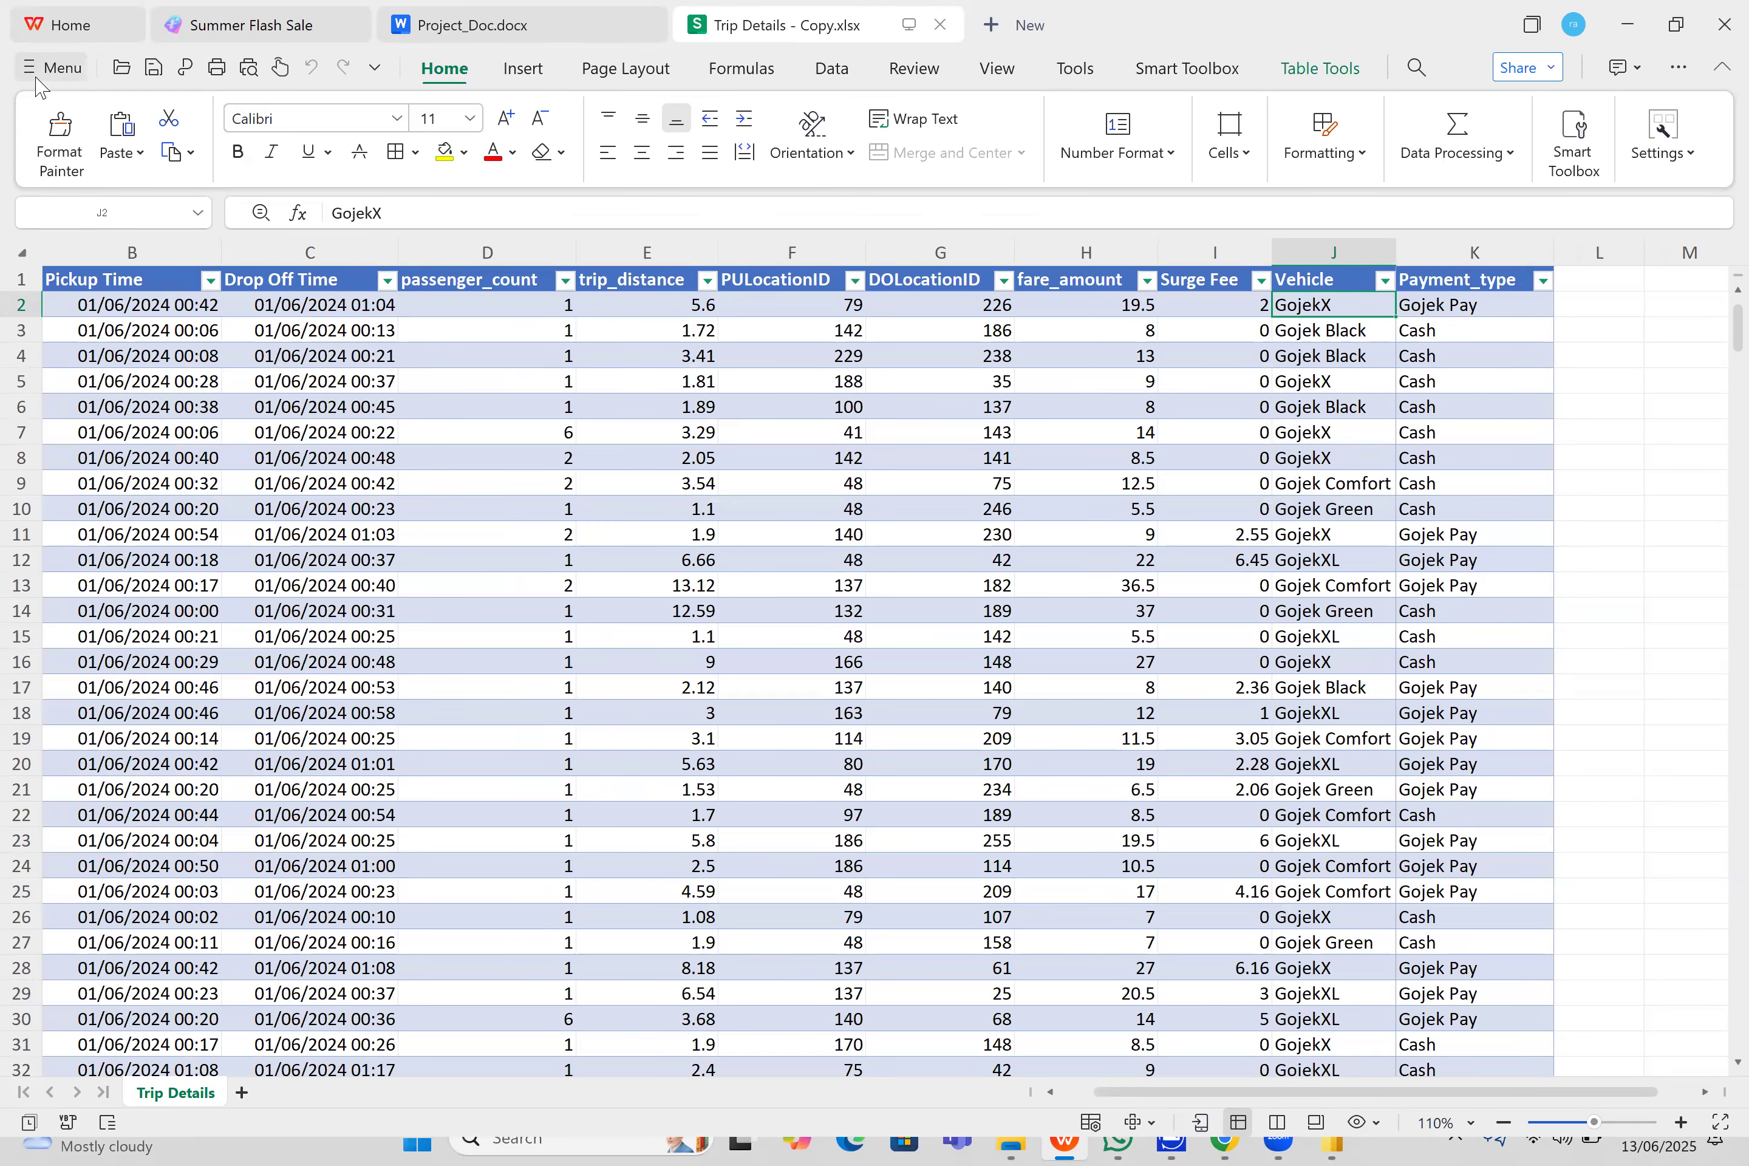
pyautogui.click(47, 67)
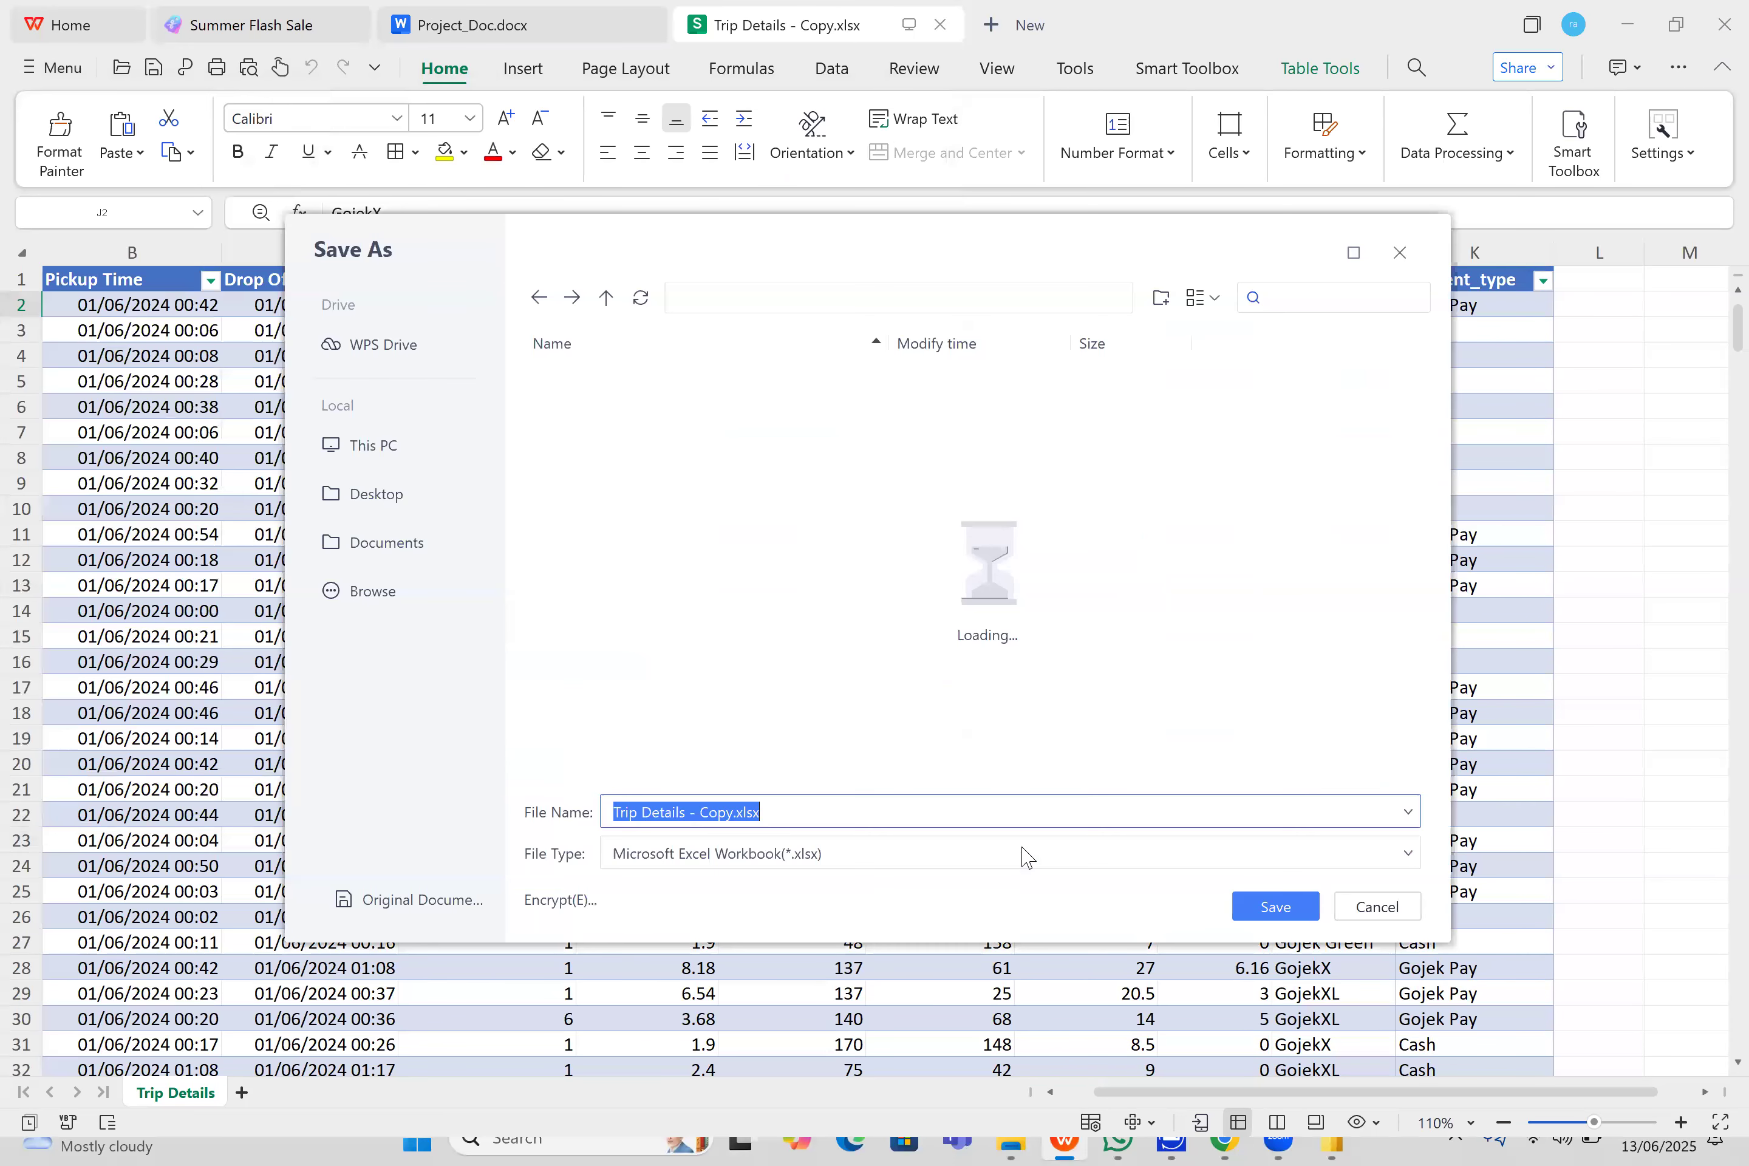
pyautogui.click(1022, 850)
pyautogui.scroll(-5, 1163, 700)
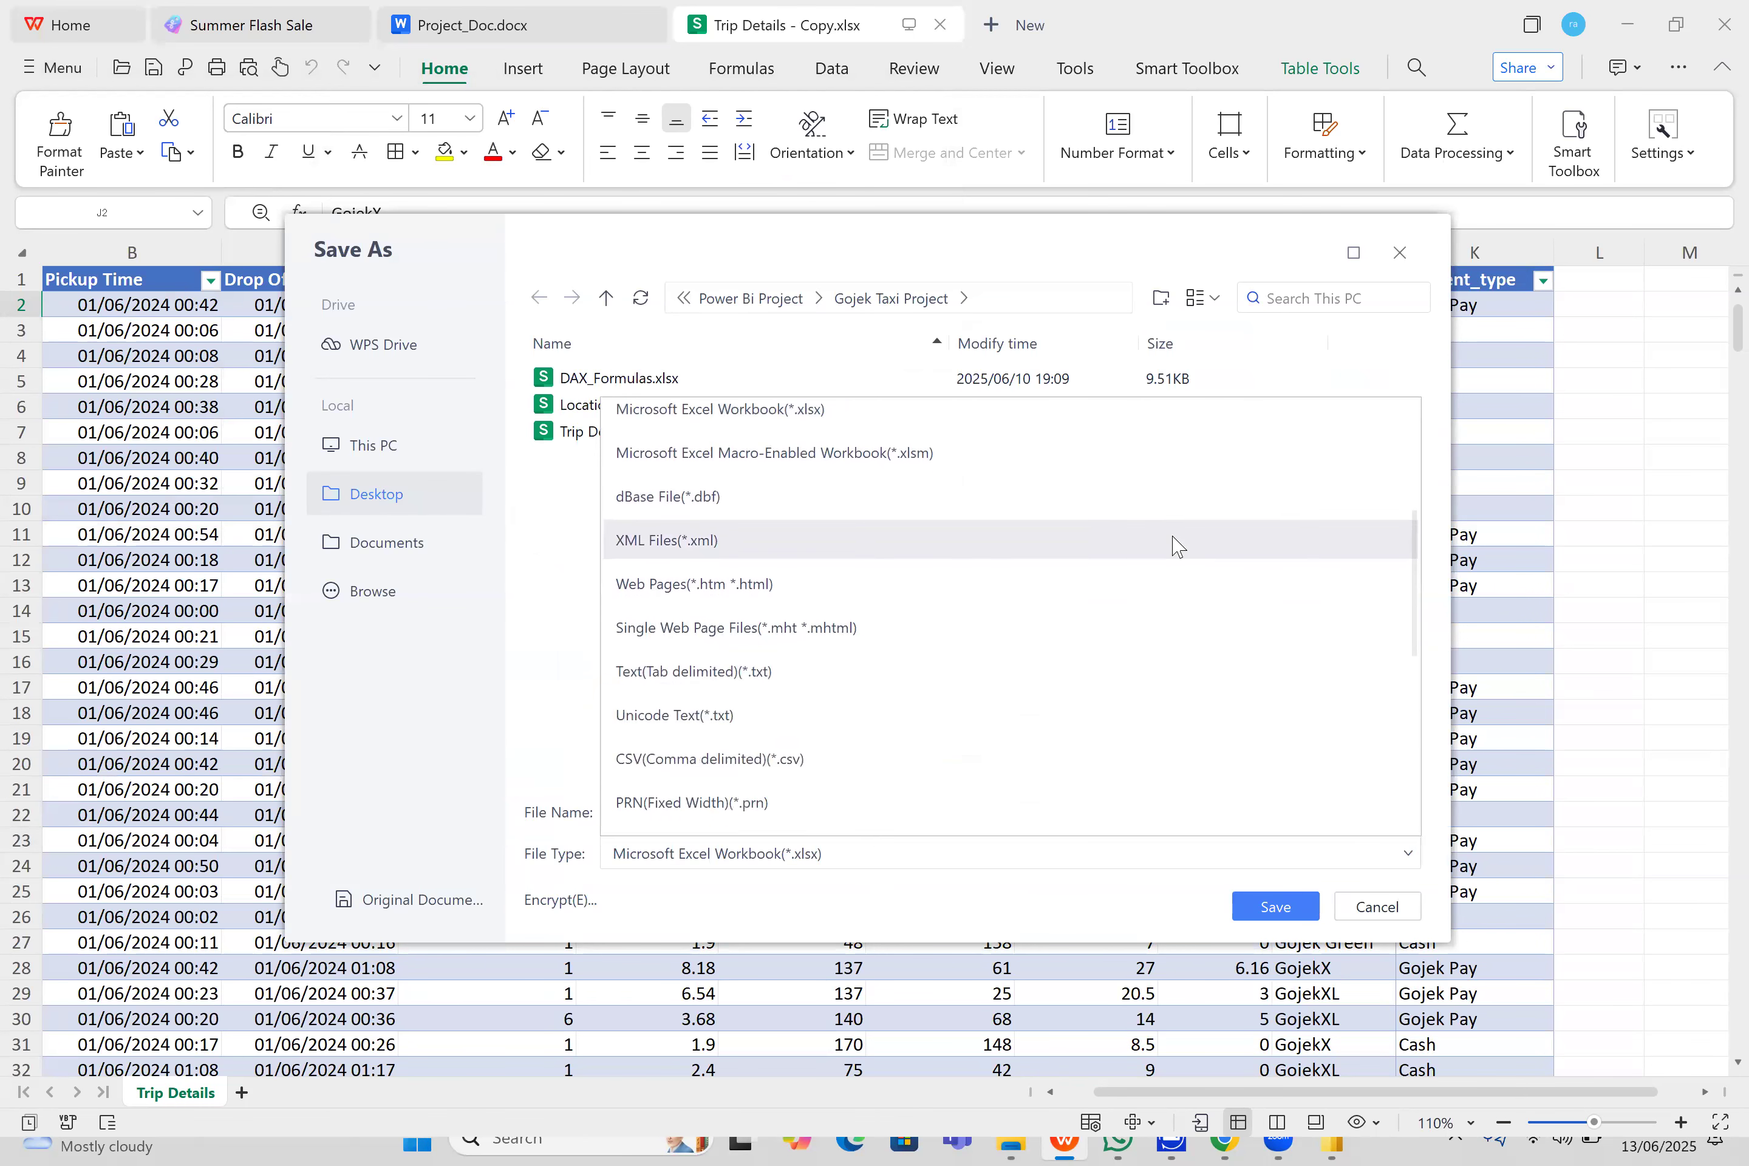
pyautogui.click(1004, 671)
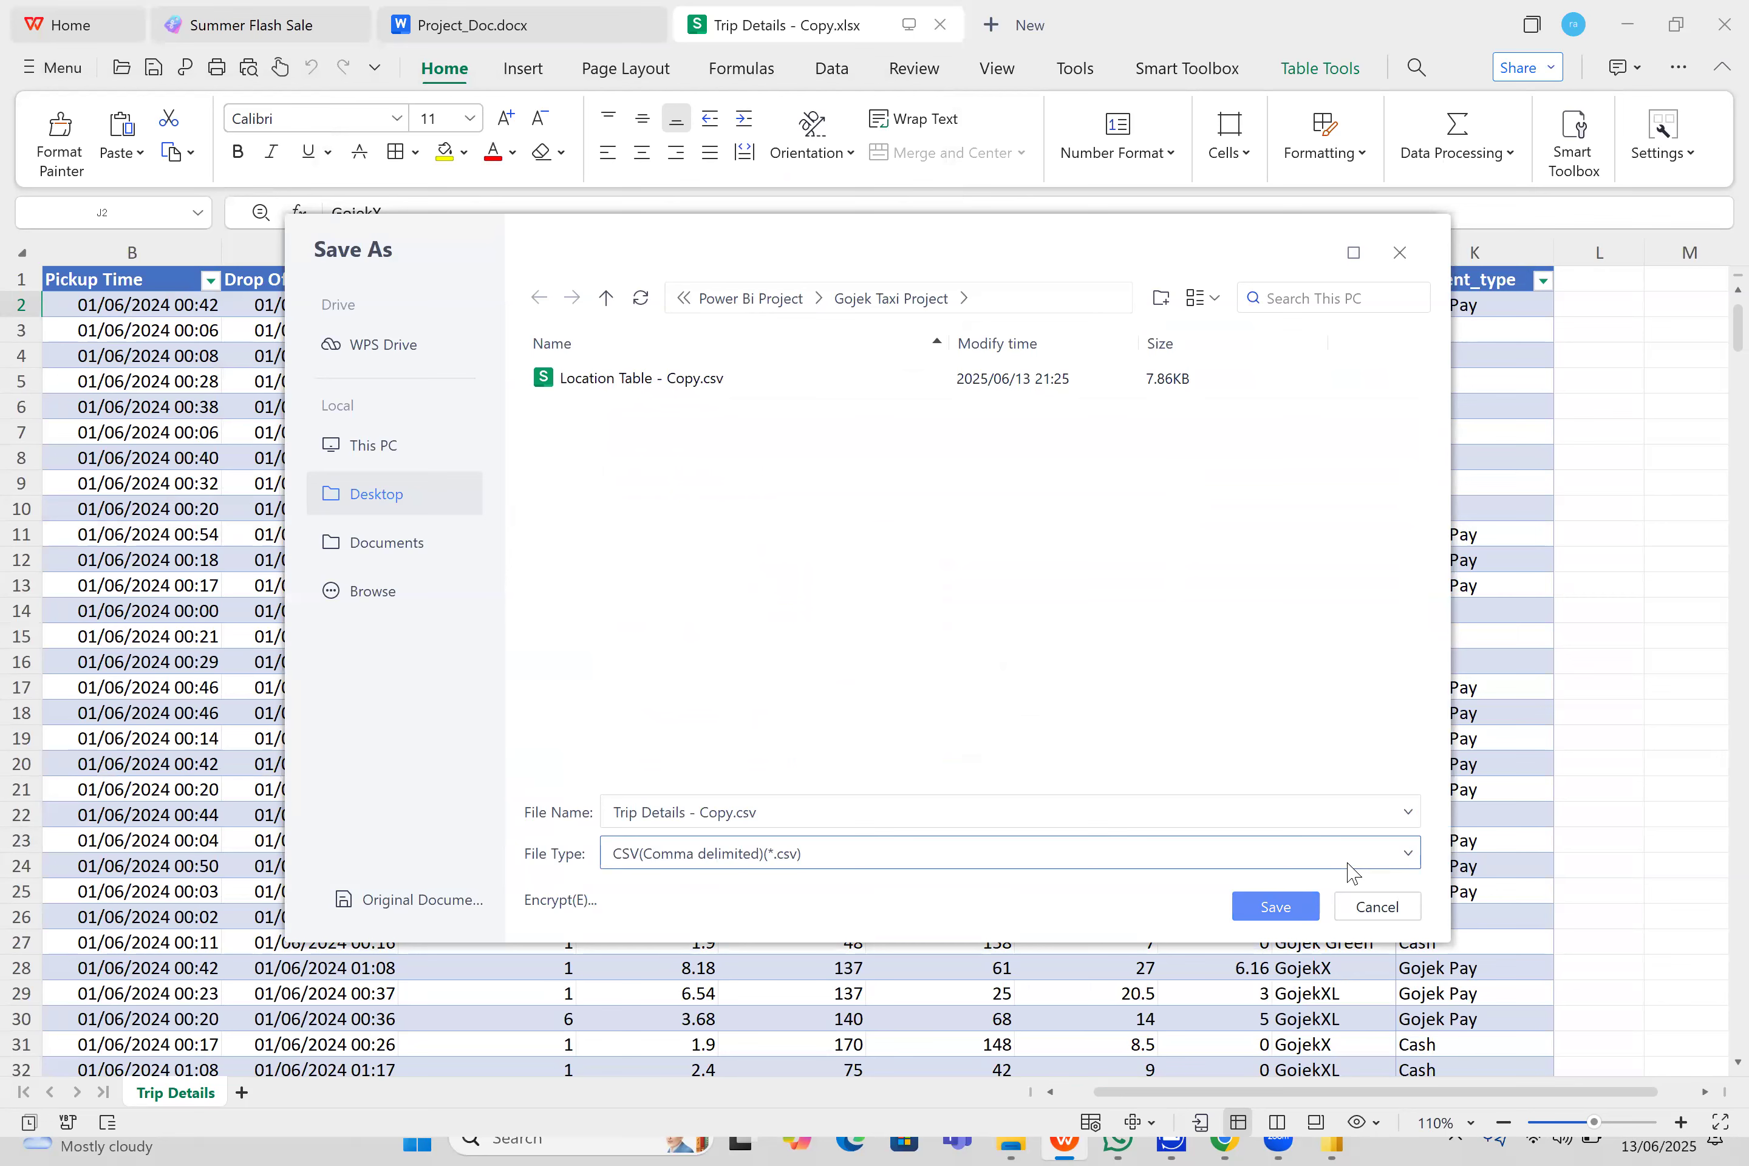
pyautogui.press('Return')
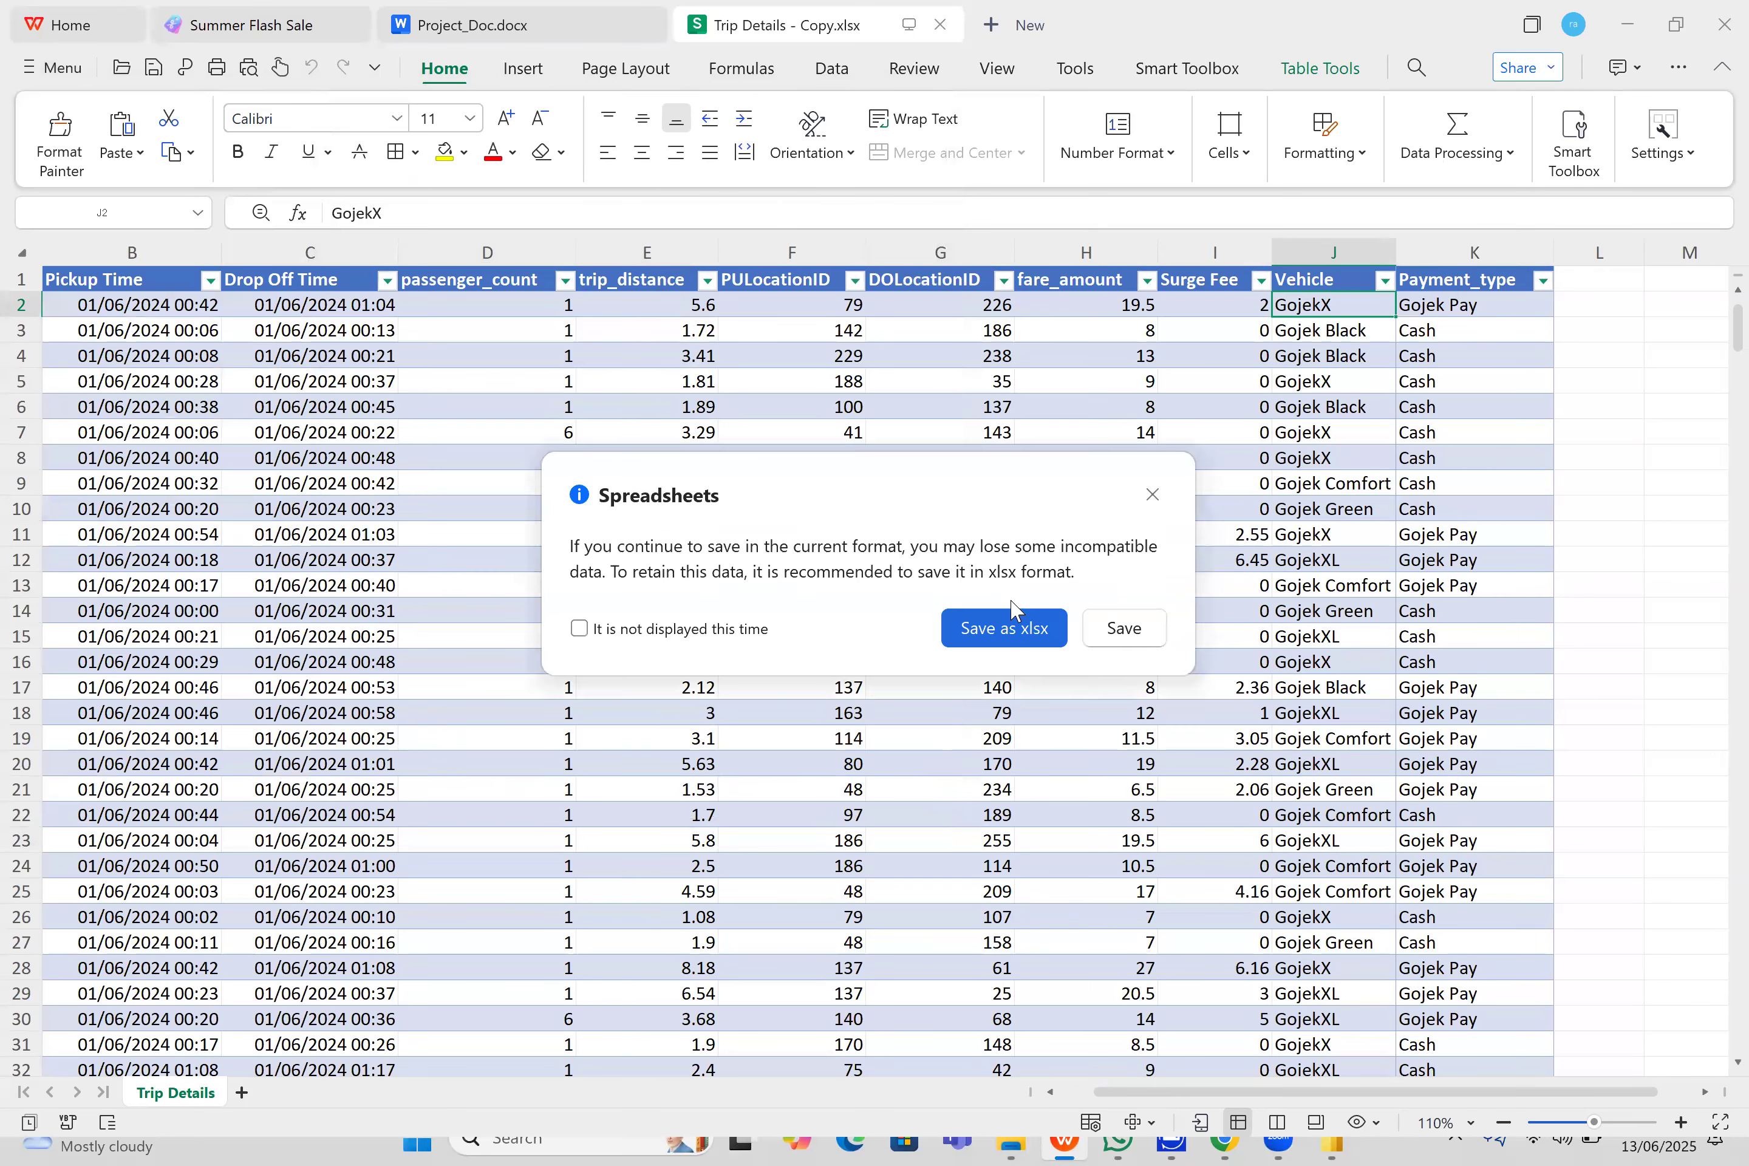
pyautogui.click(1119, 627)
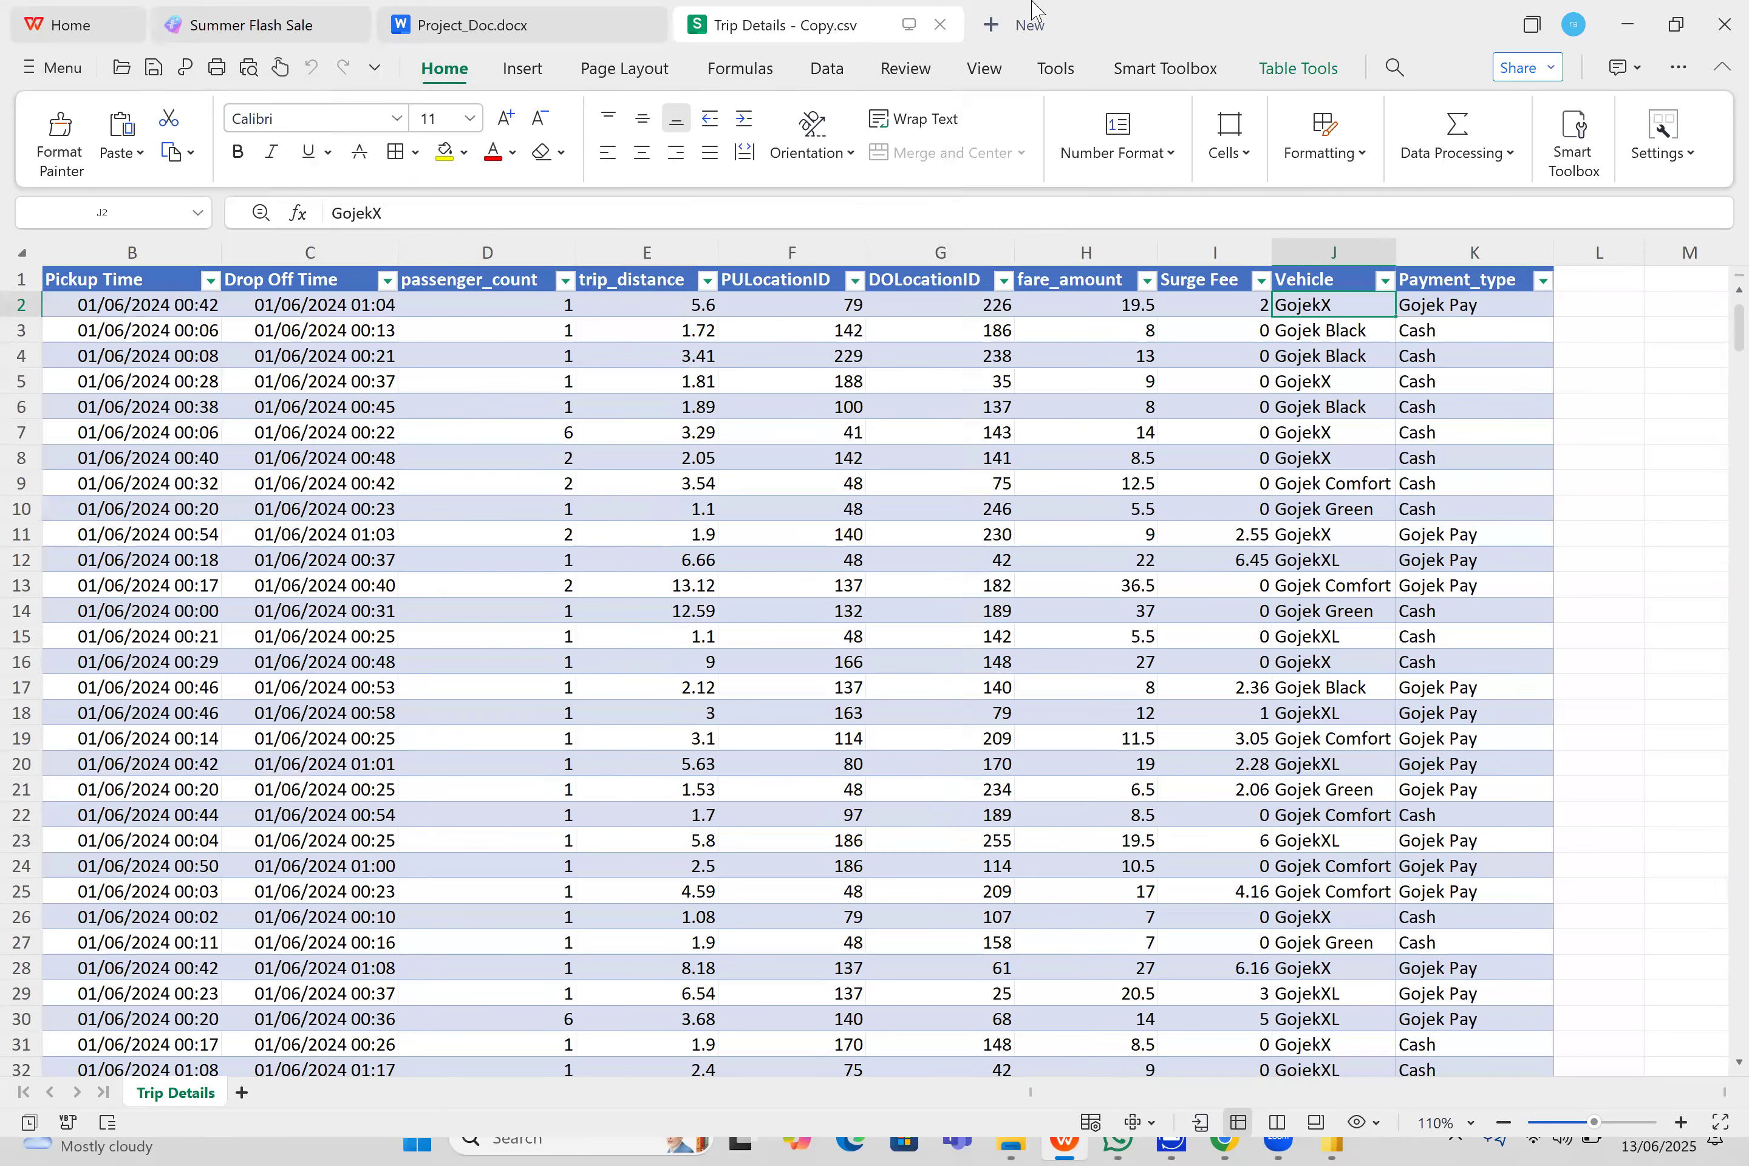
pyautogui.click(1706, 32)
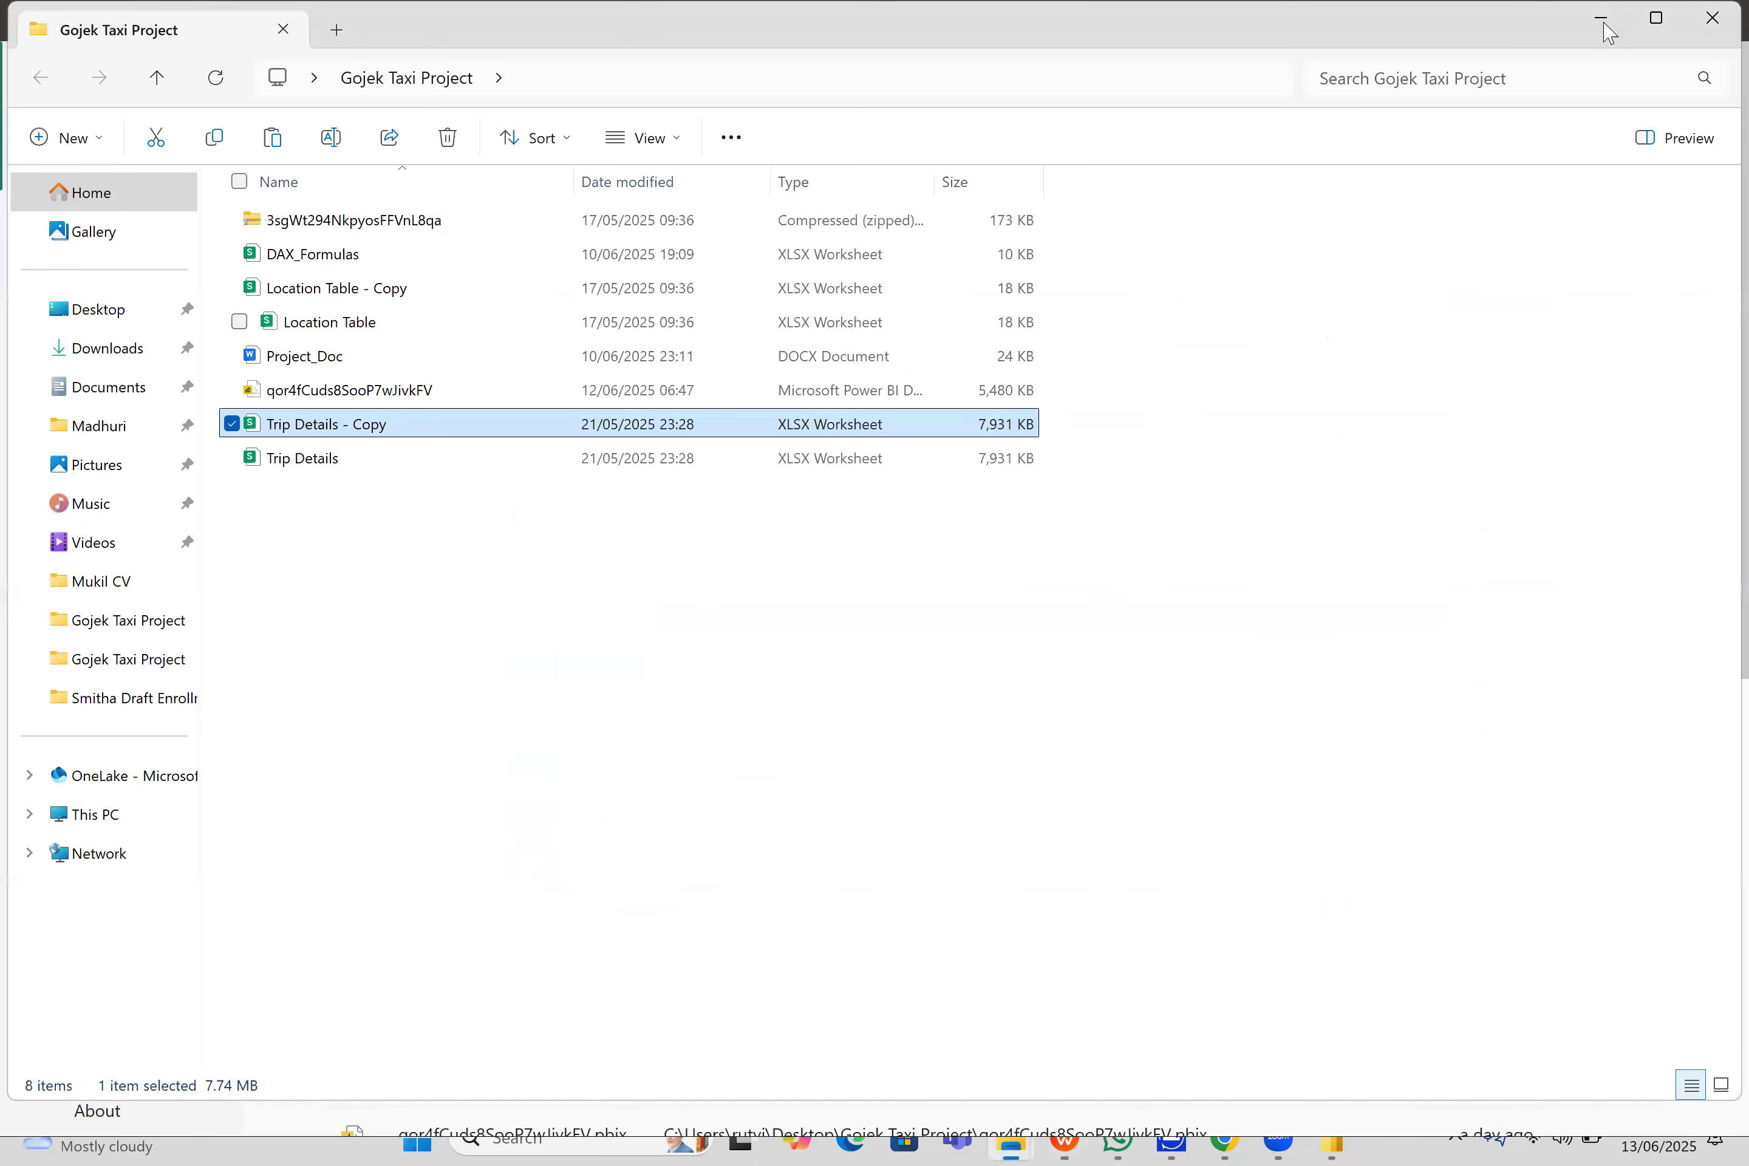
# - Switch back to the Fabric lakehouse in the browser and start a file upload for its Files folder
pyautogui.click(1601, 17)
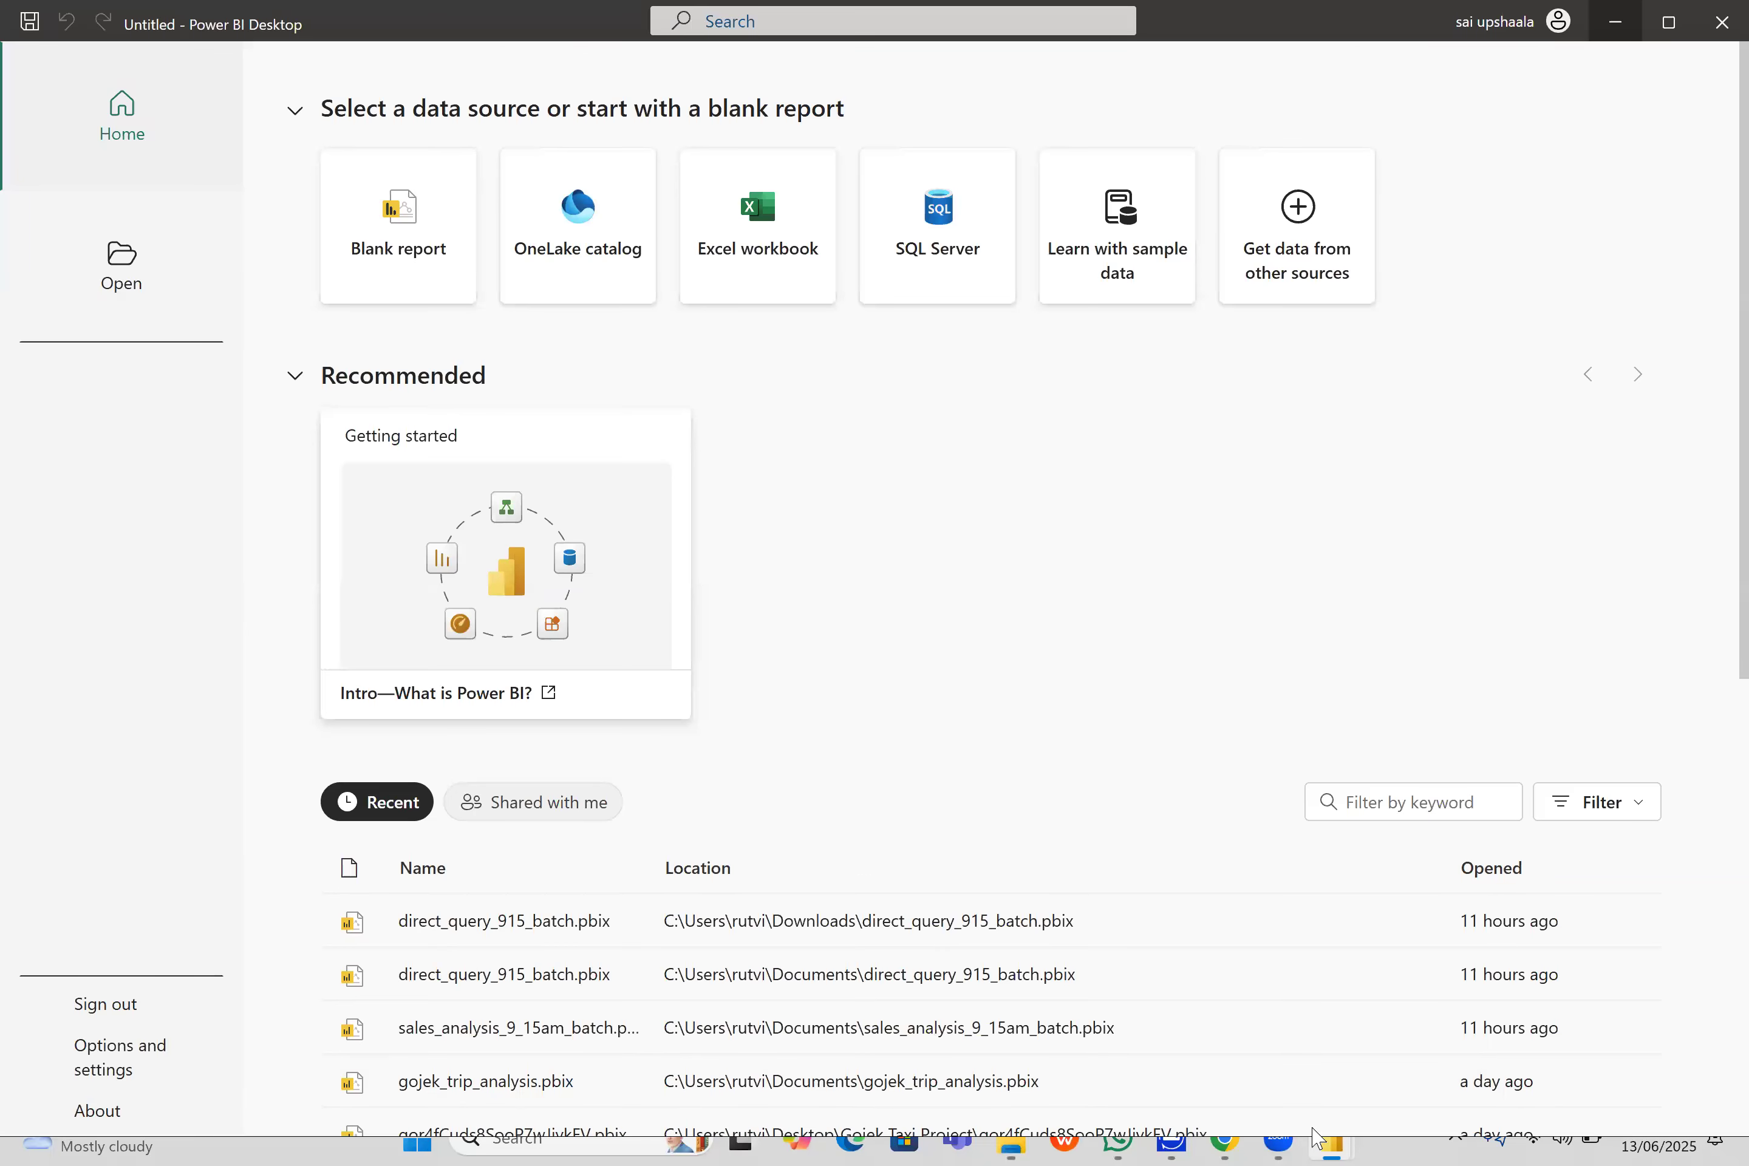
pyautogui.click(1224, 1143)
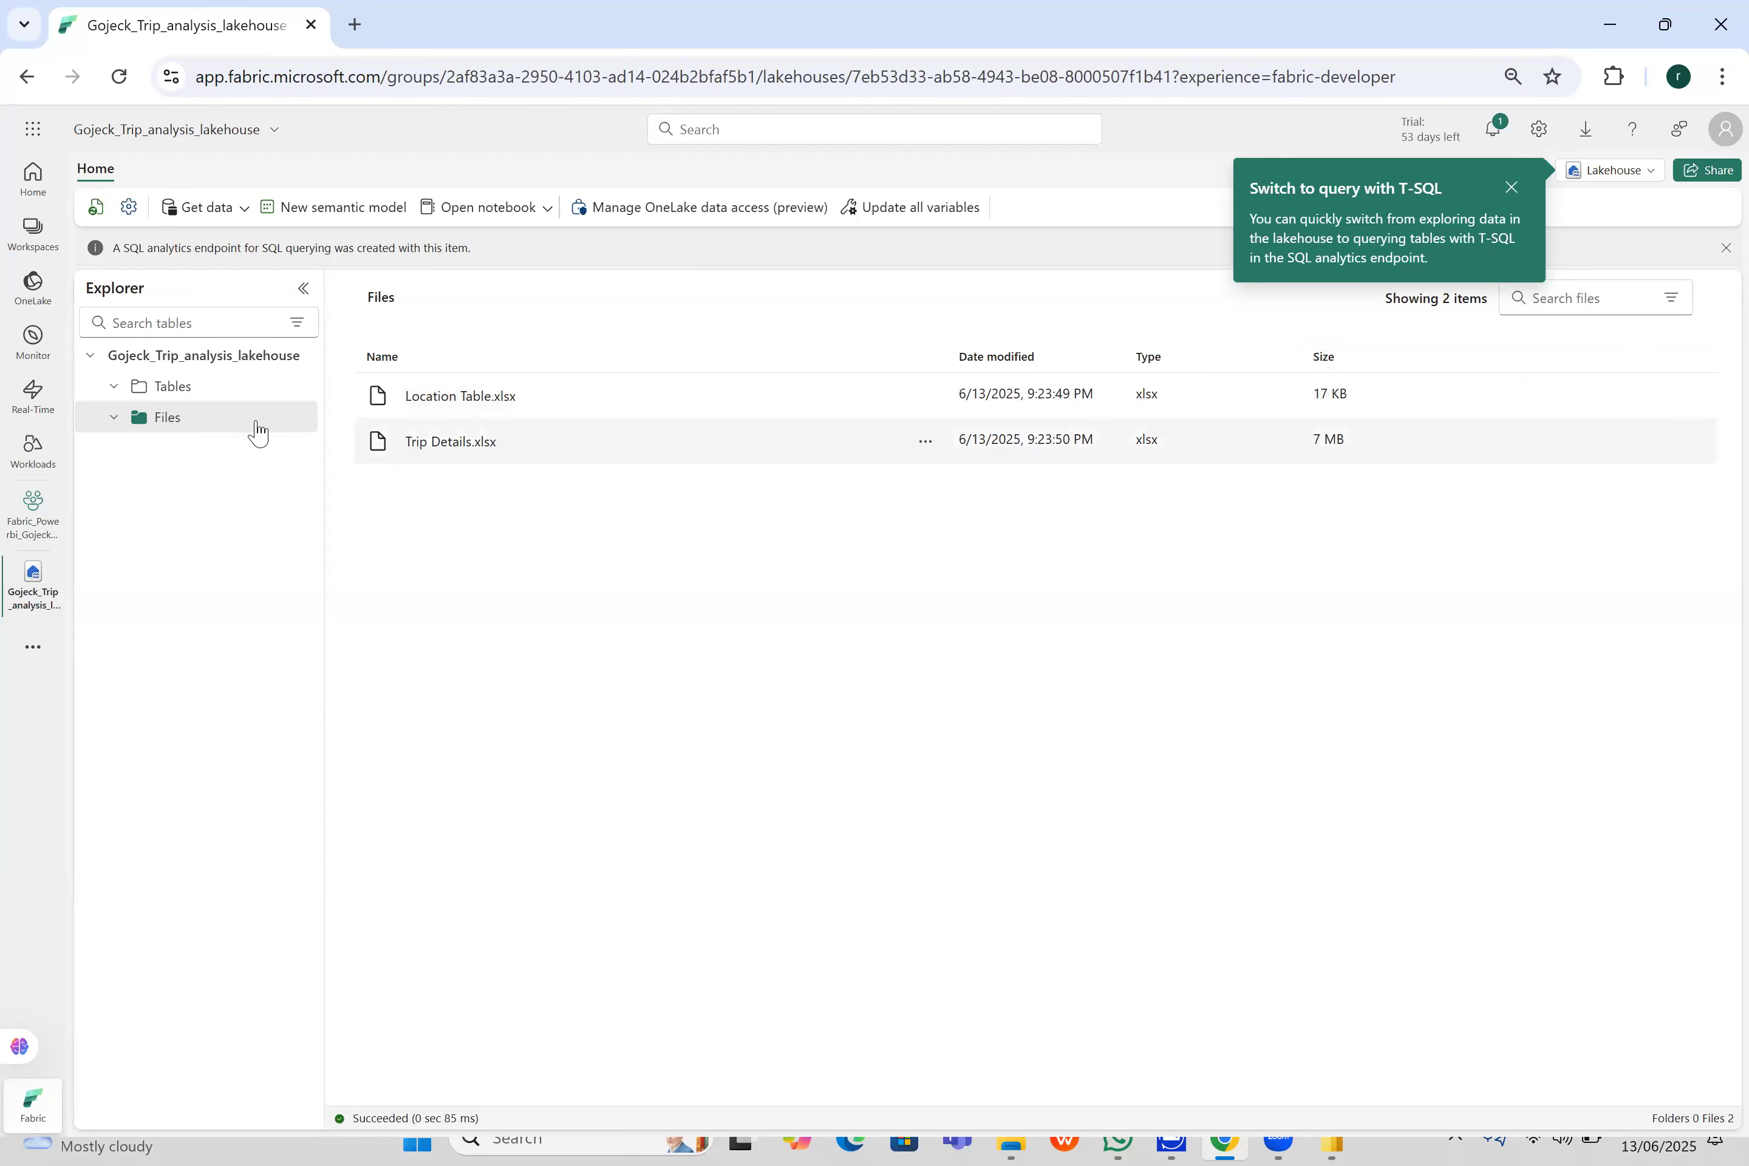
pyautogui.click(296, 419)
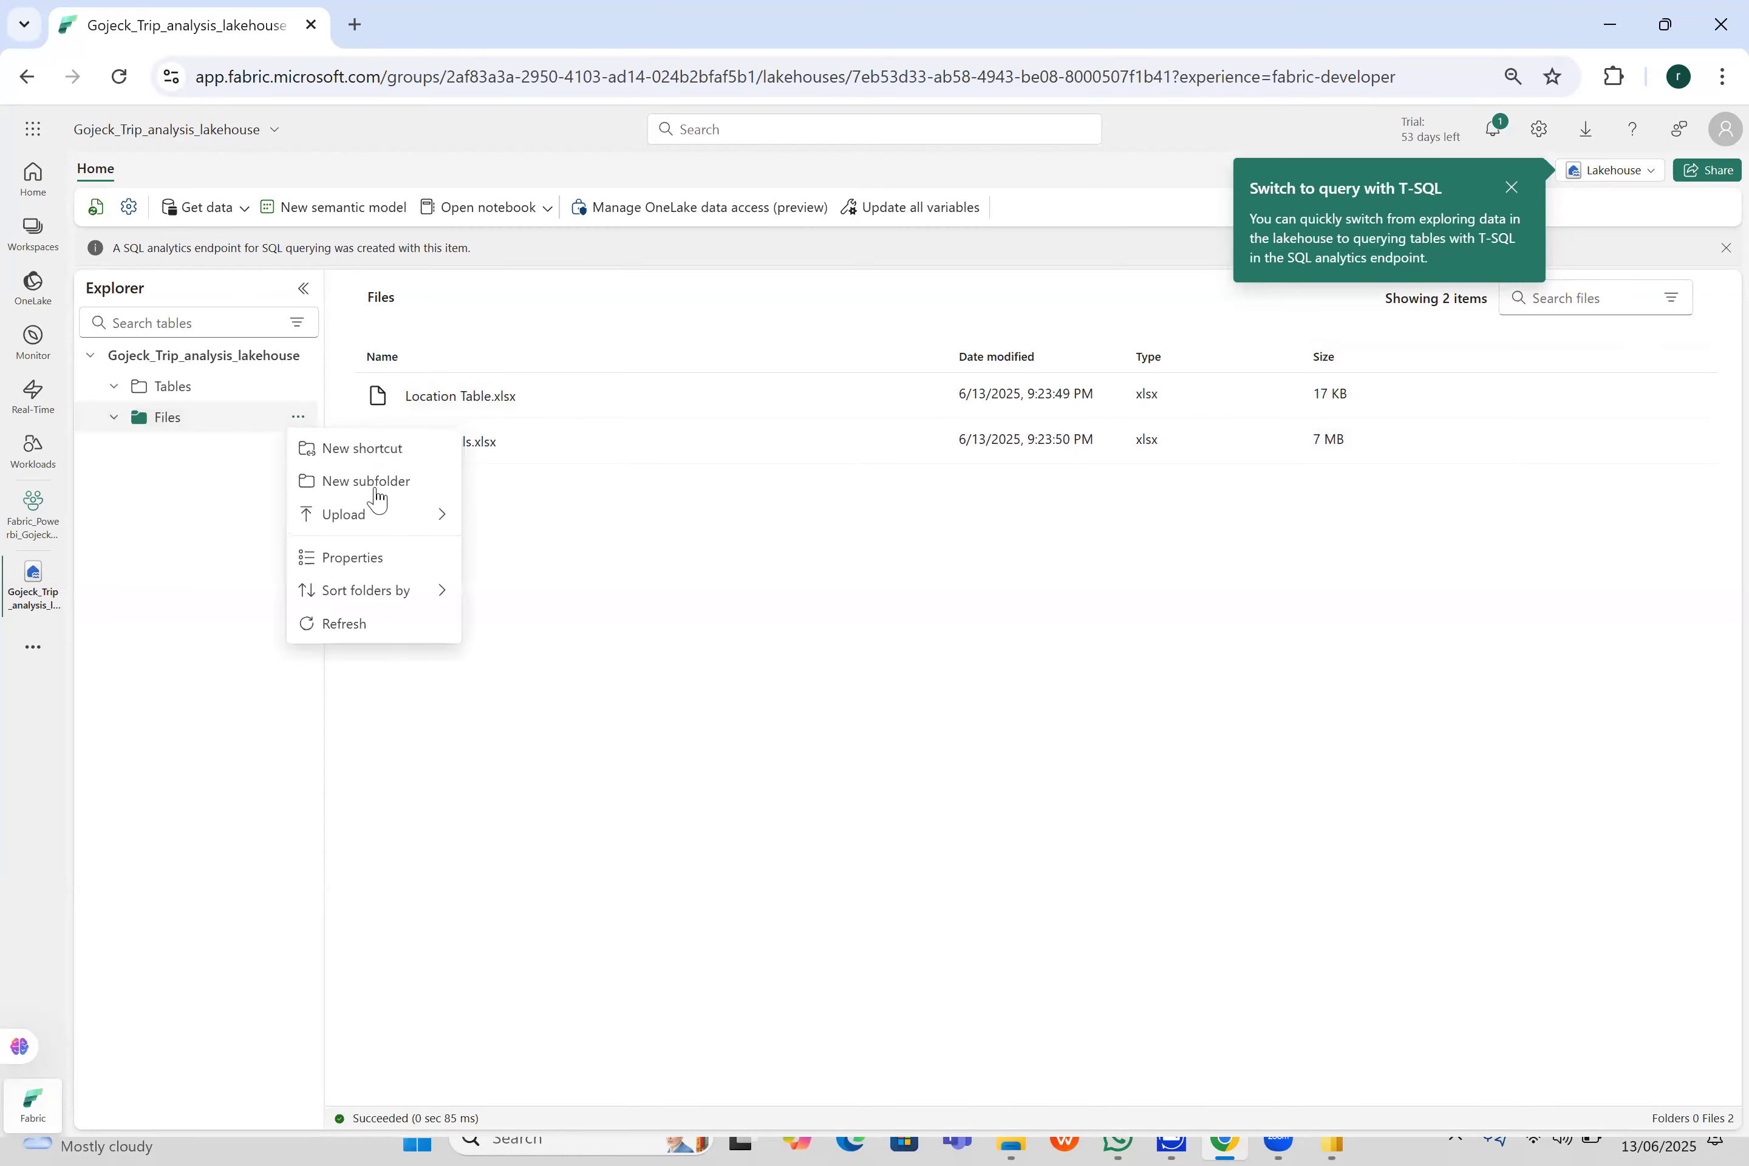
pyautogui.moveTo(399, 515)
pyautogui.click(514, 524)
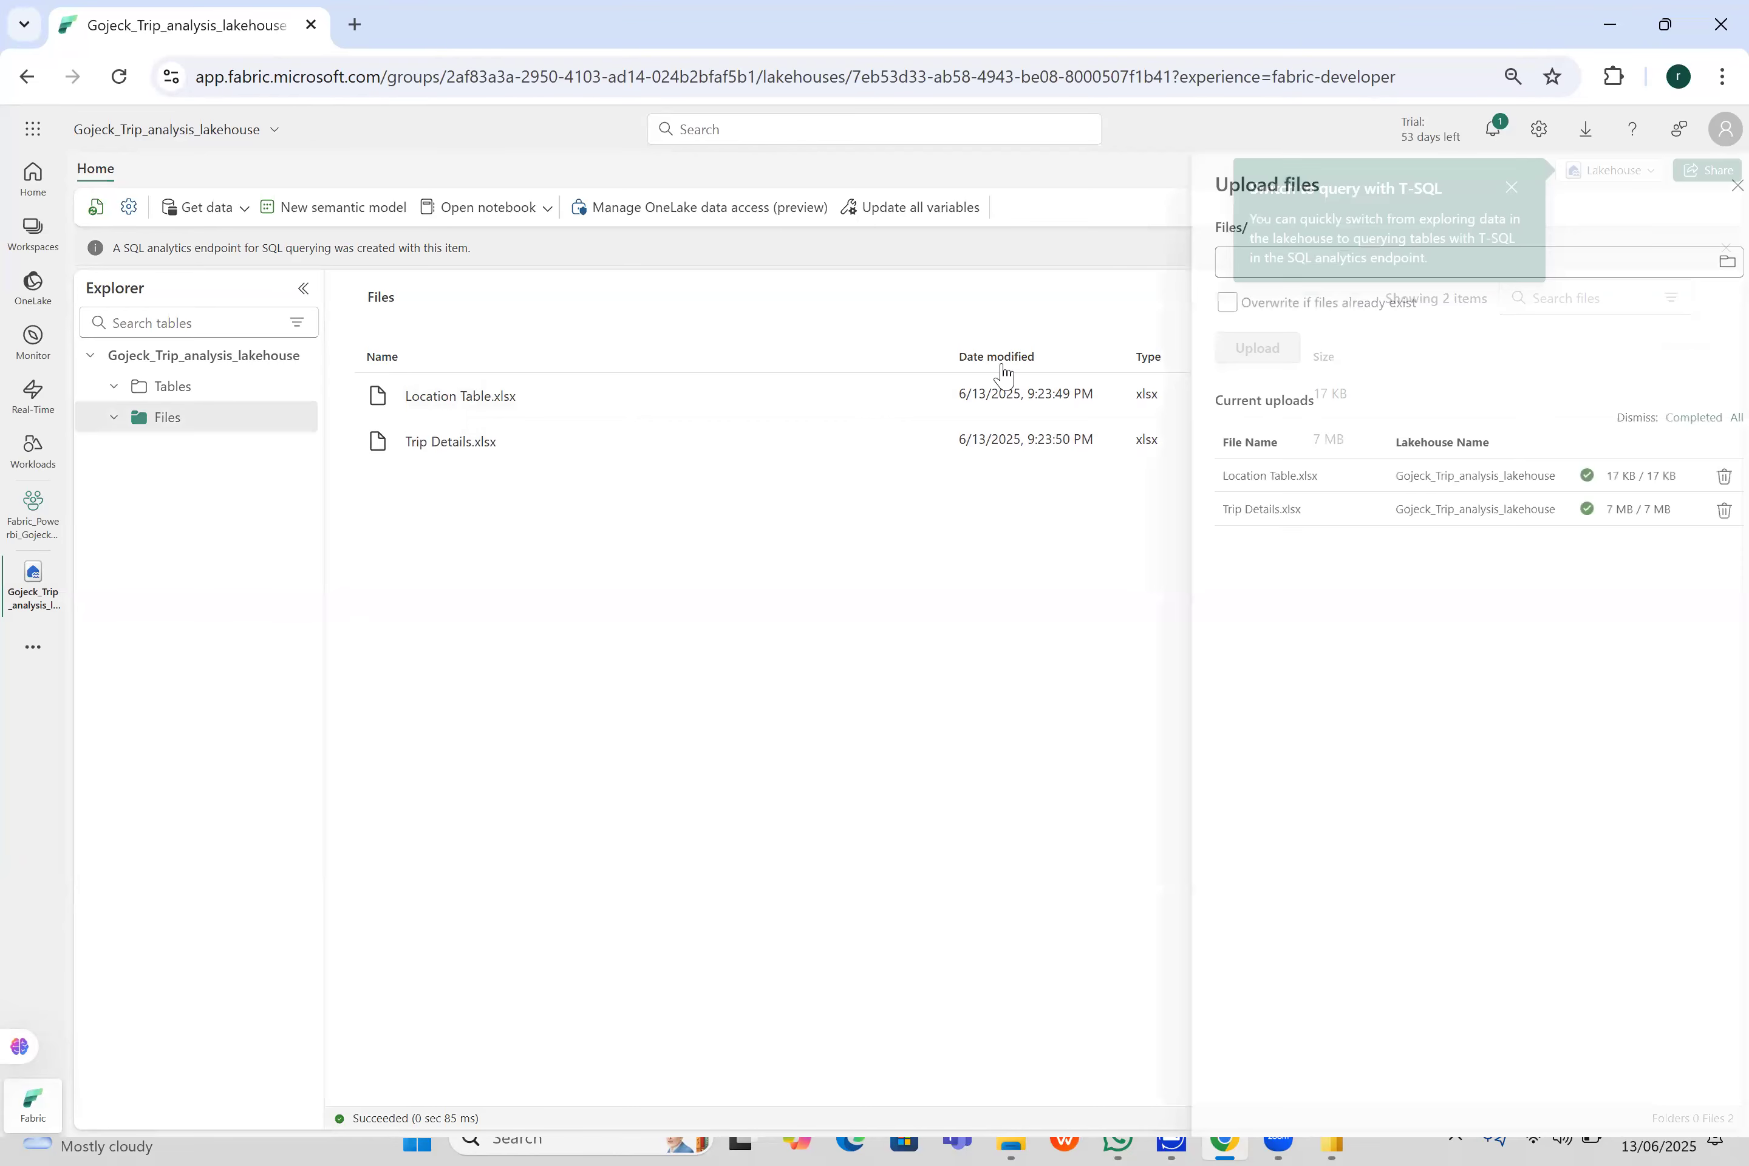
# - Check the Desktop's Gojek Taxi Project folder for the CSV copies in the upload's file picker, then cancel the file selection
pyautogui.click(1714, 260)
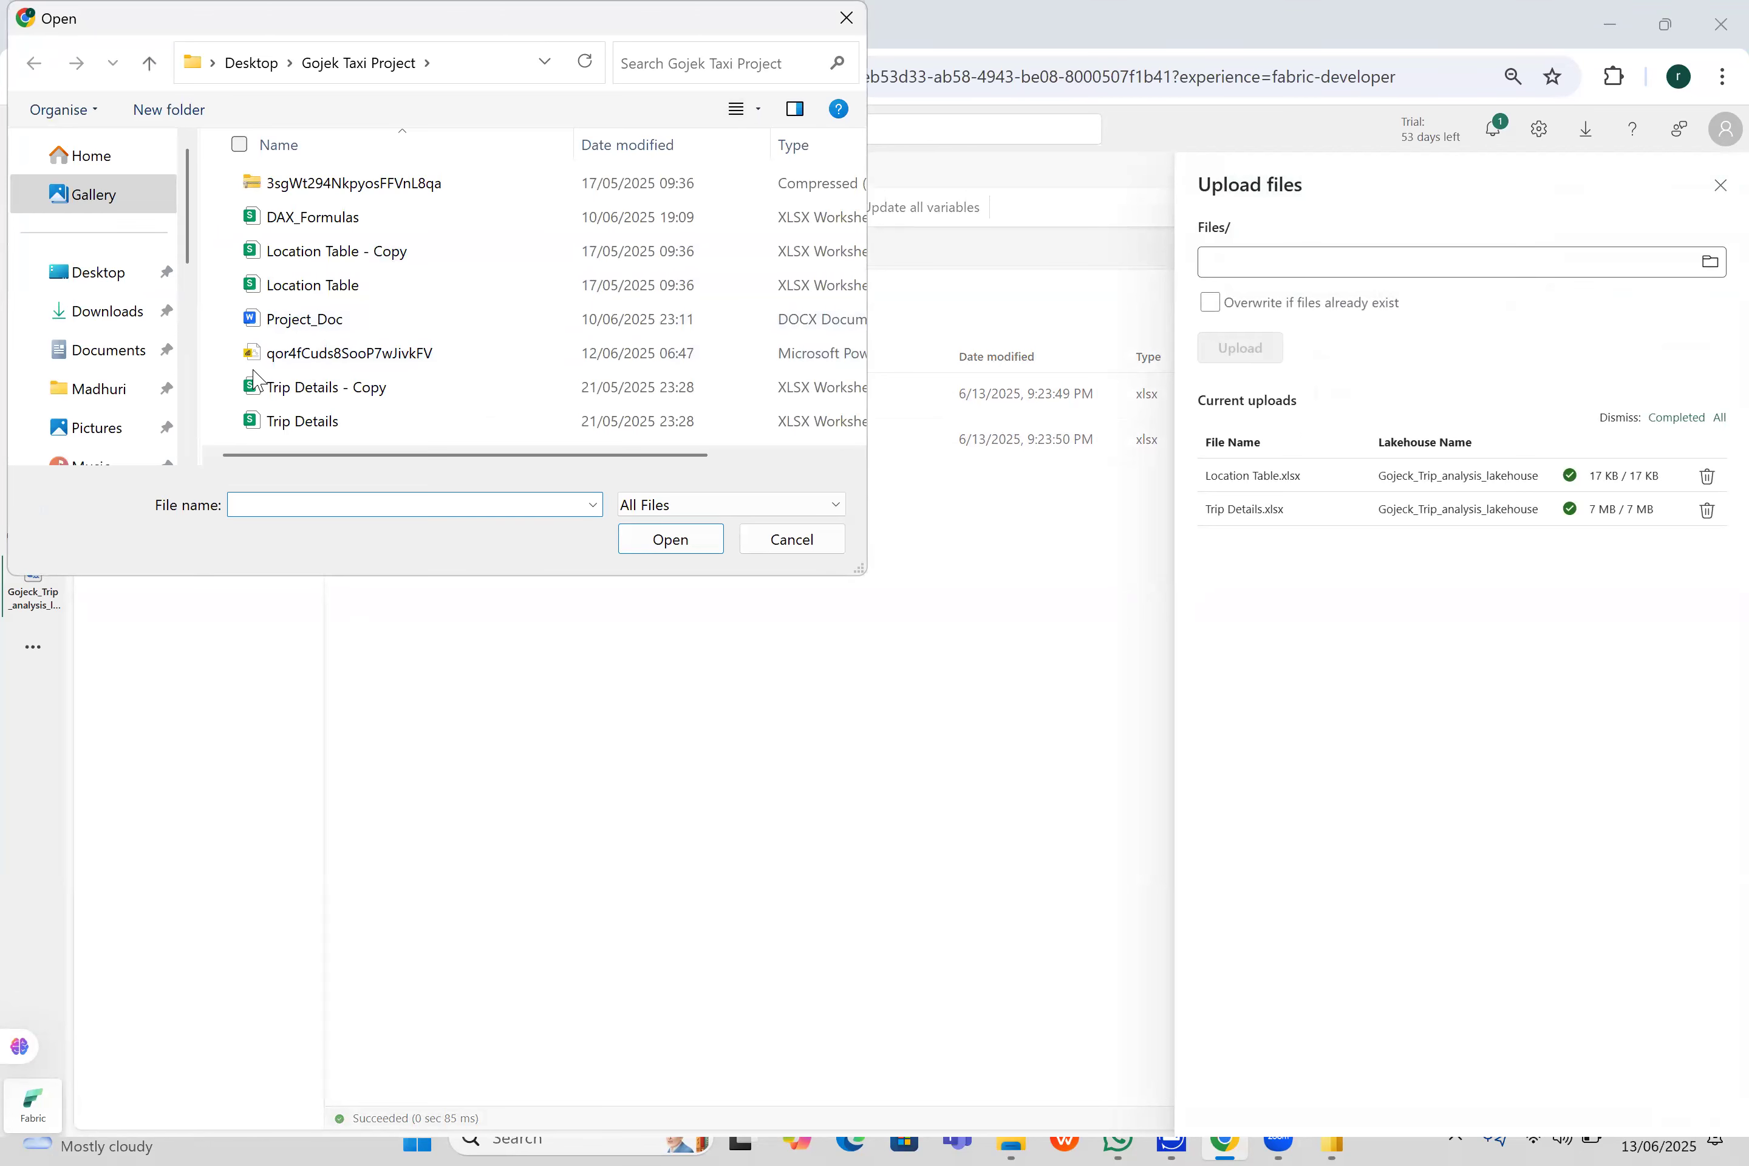
pyautogui.hscroll(3, 557, 462)
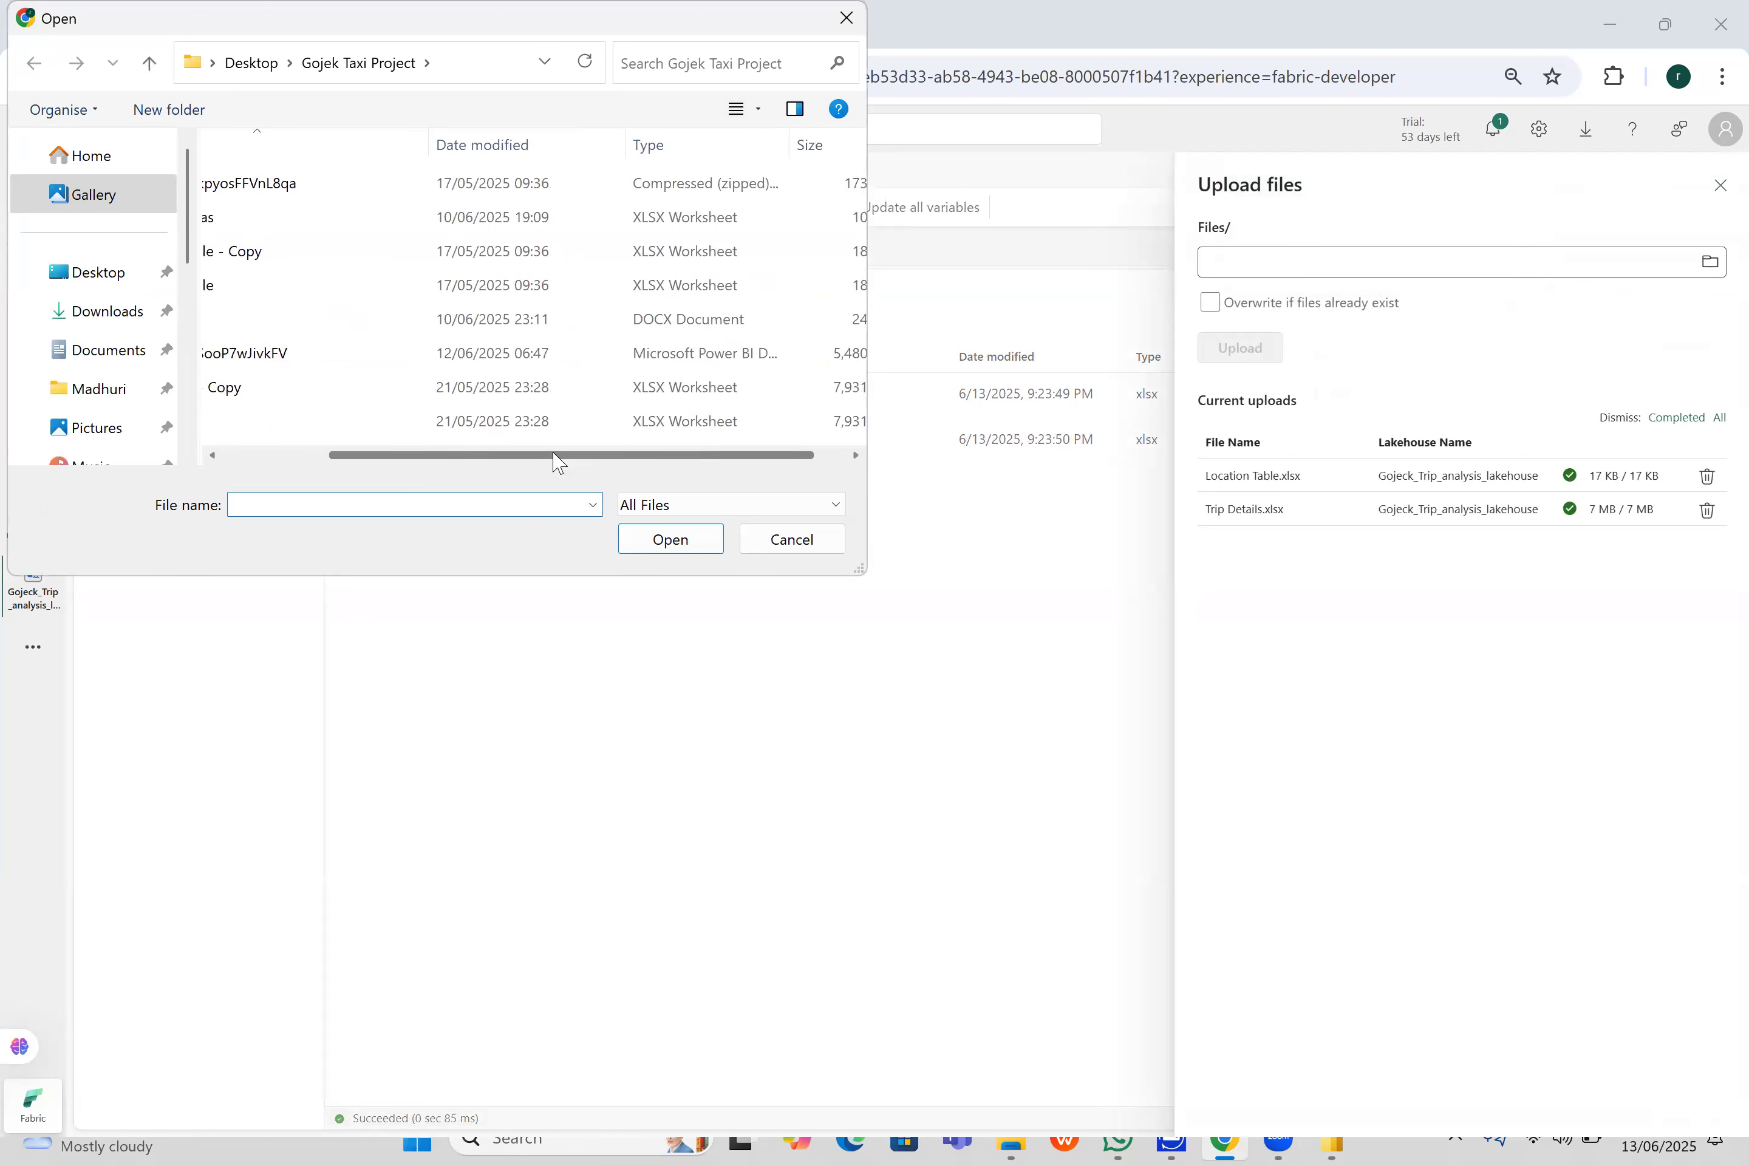
pyautogui.hscroll(1, 634, 464)
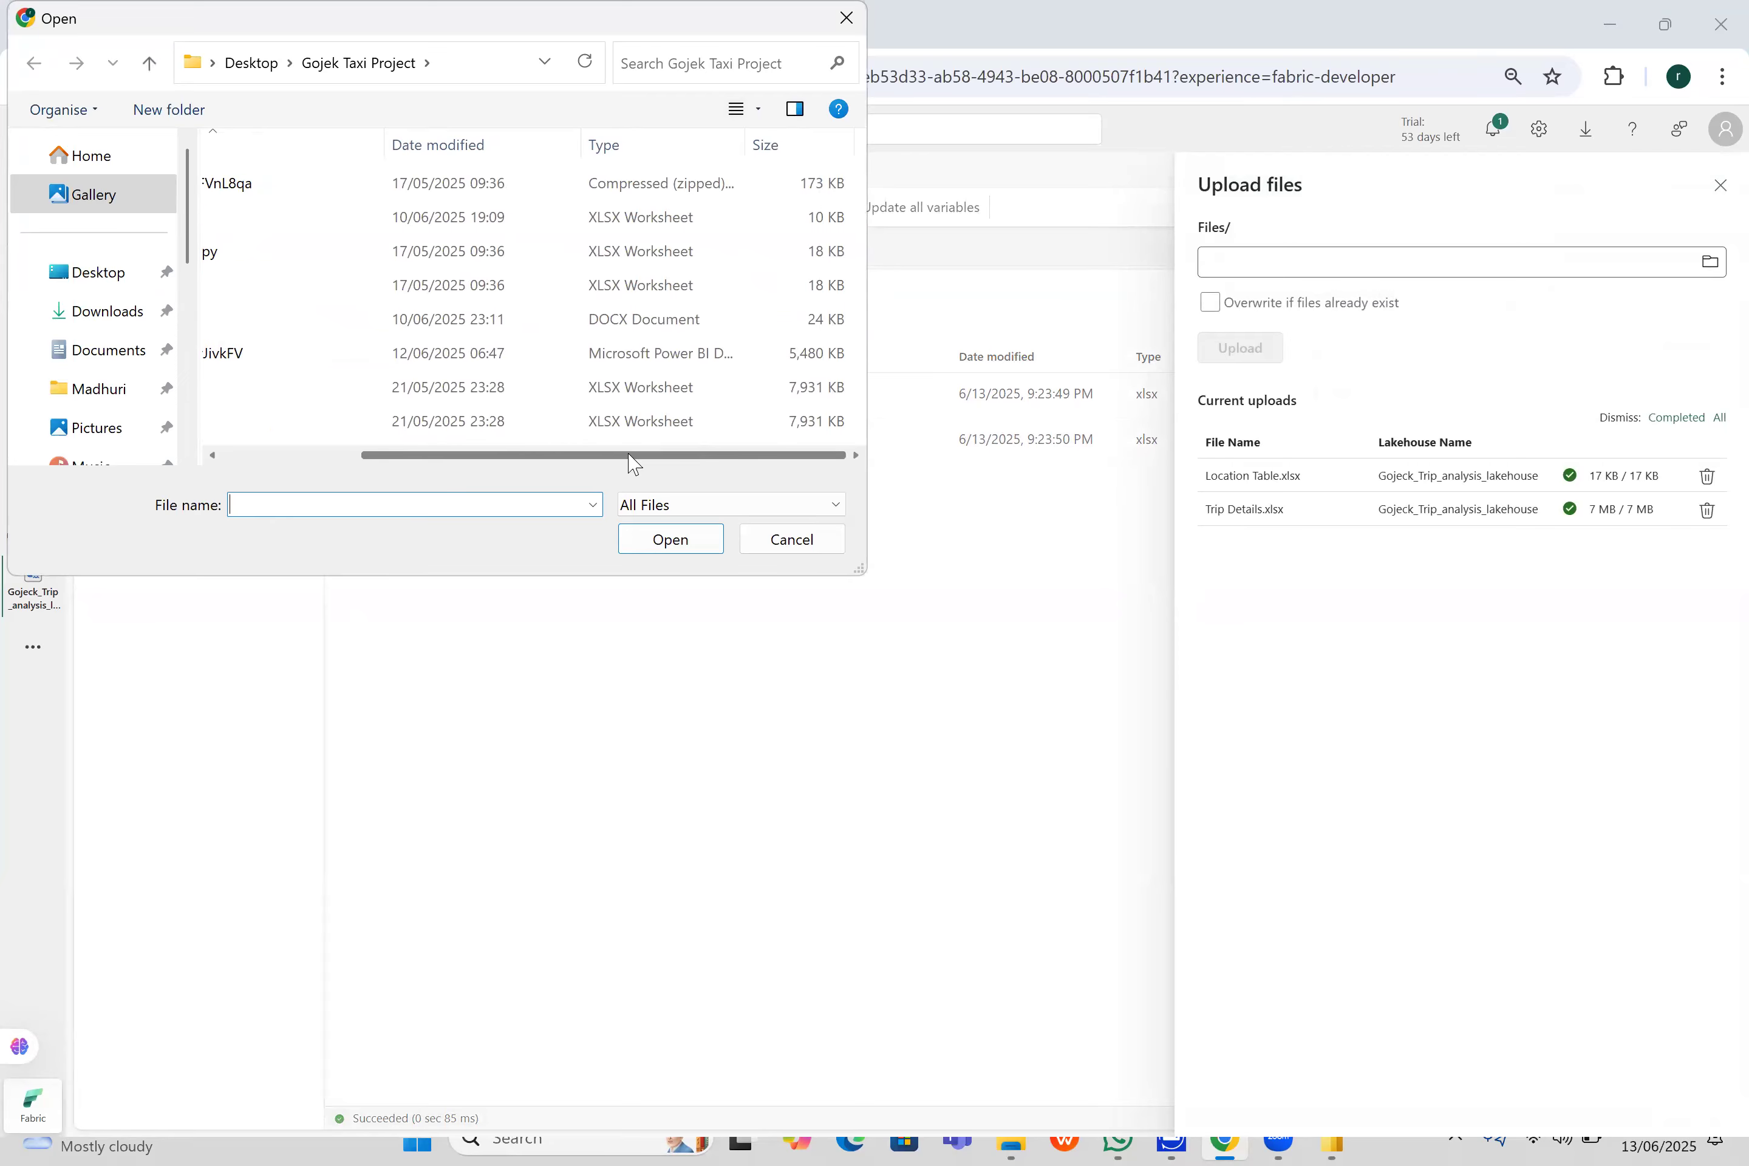
pyautogui.moveTo(633, 464); pyautogui.dragTo(422, 457)
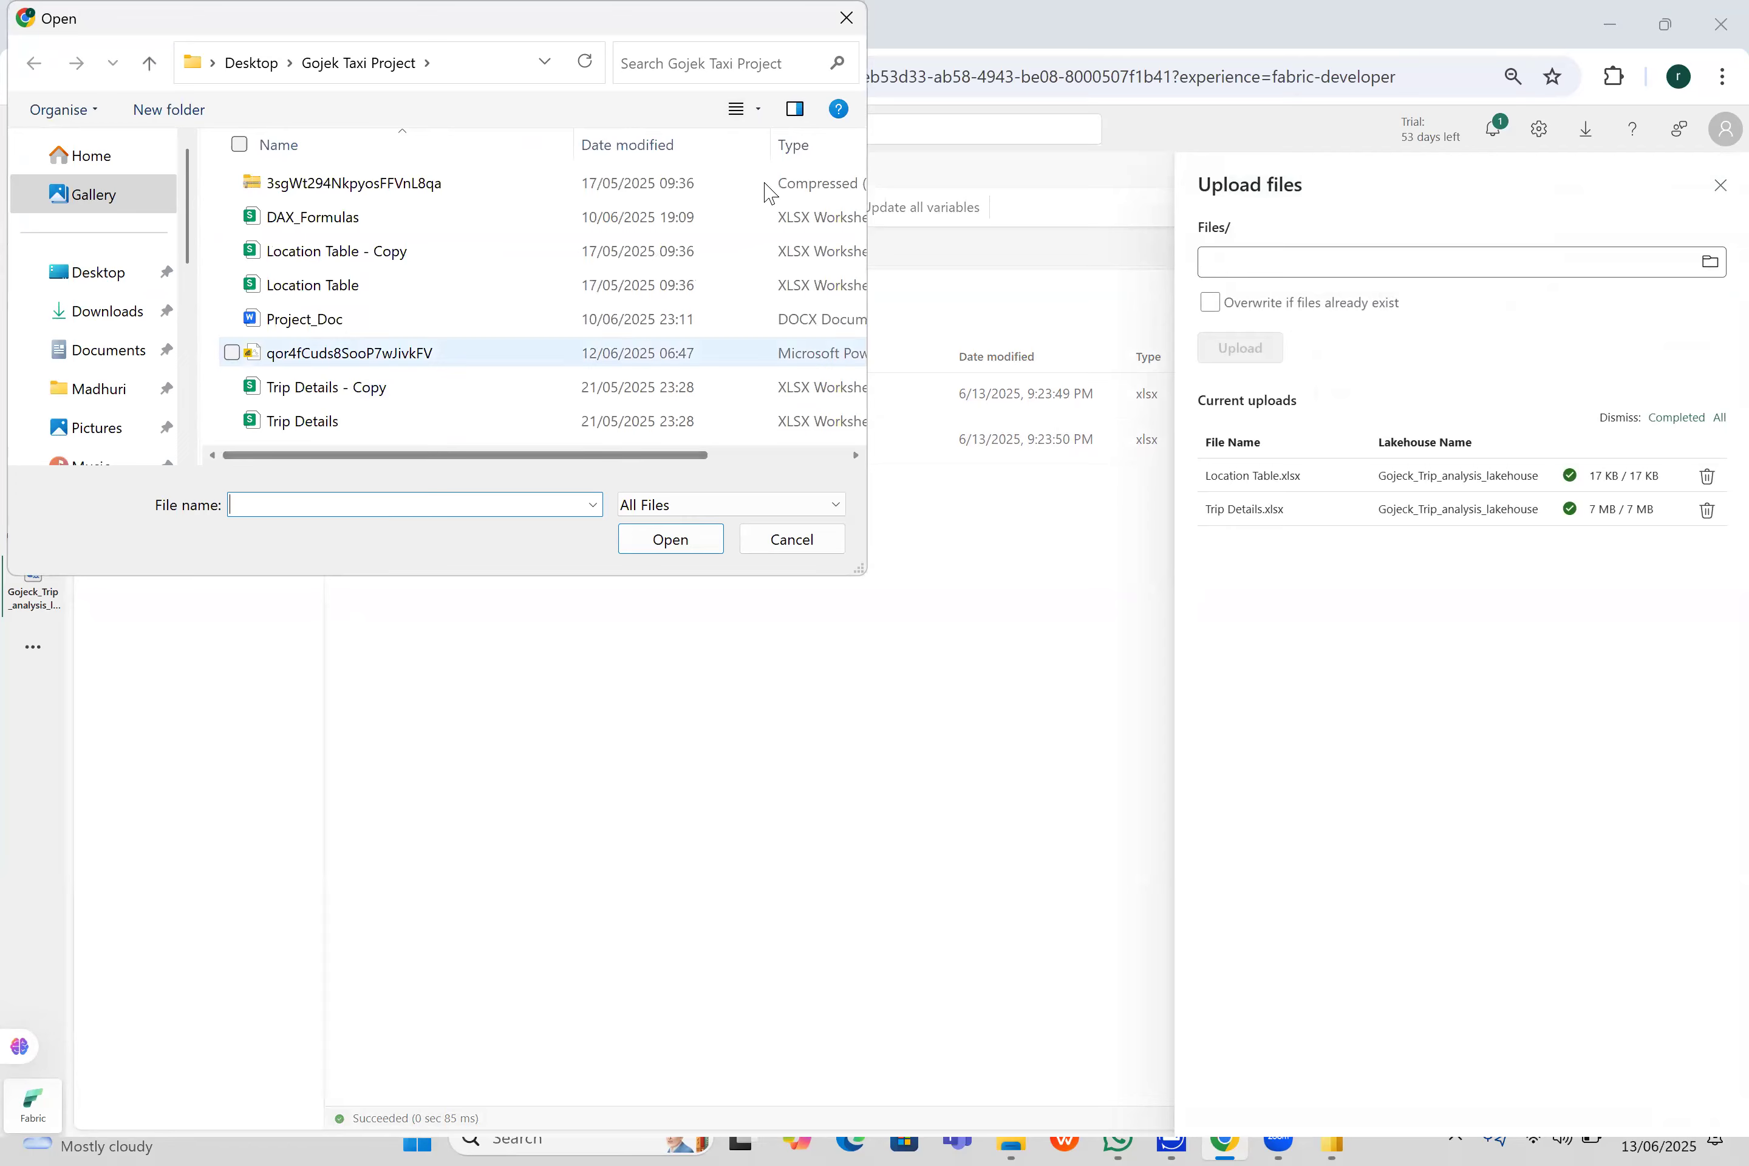
pyautogui.click(740, 512)
pyautogui.click(740, 527)
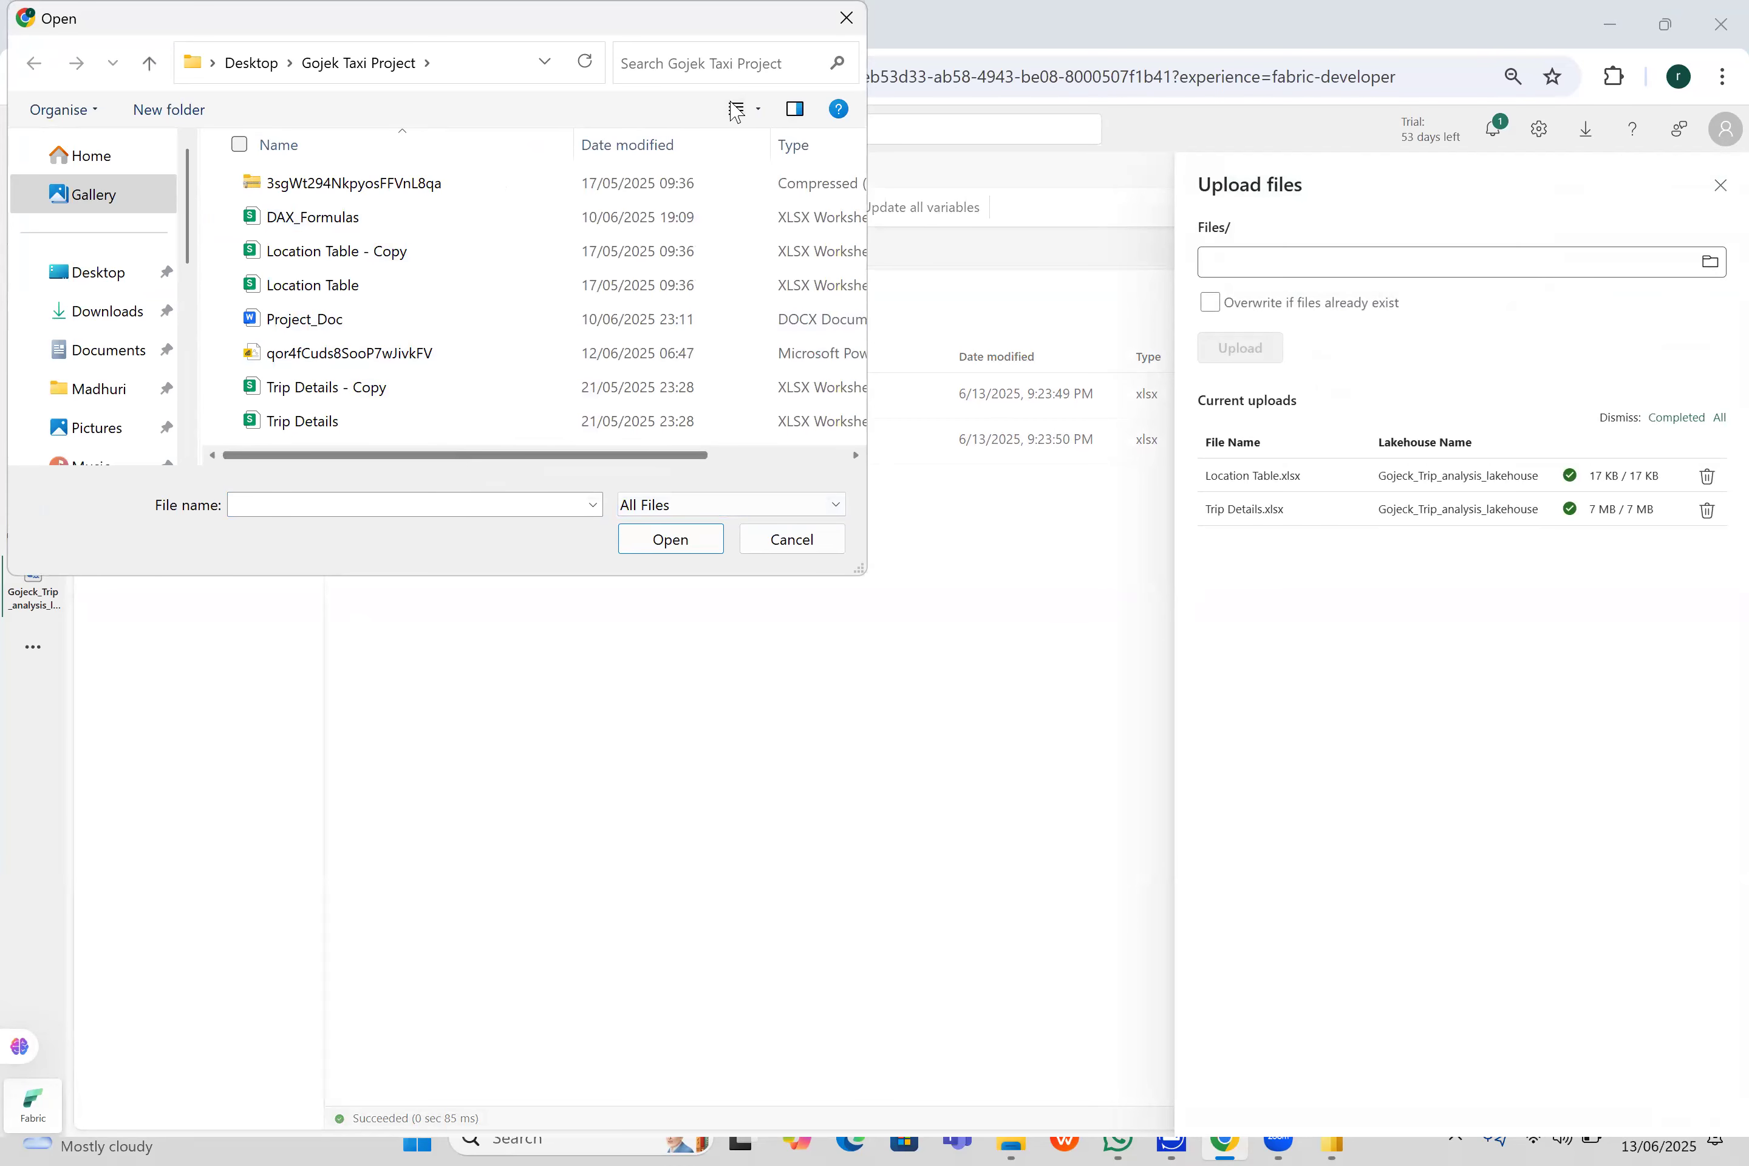
pyautogui.click(846, 18)
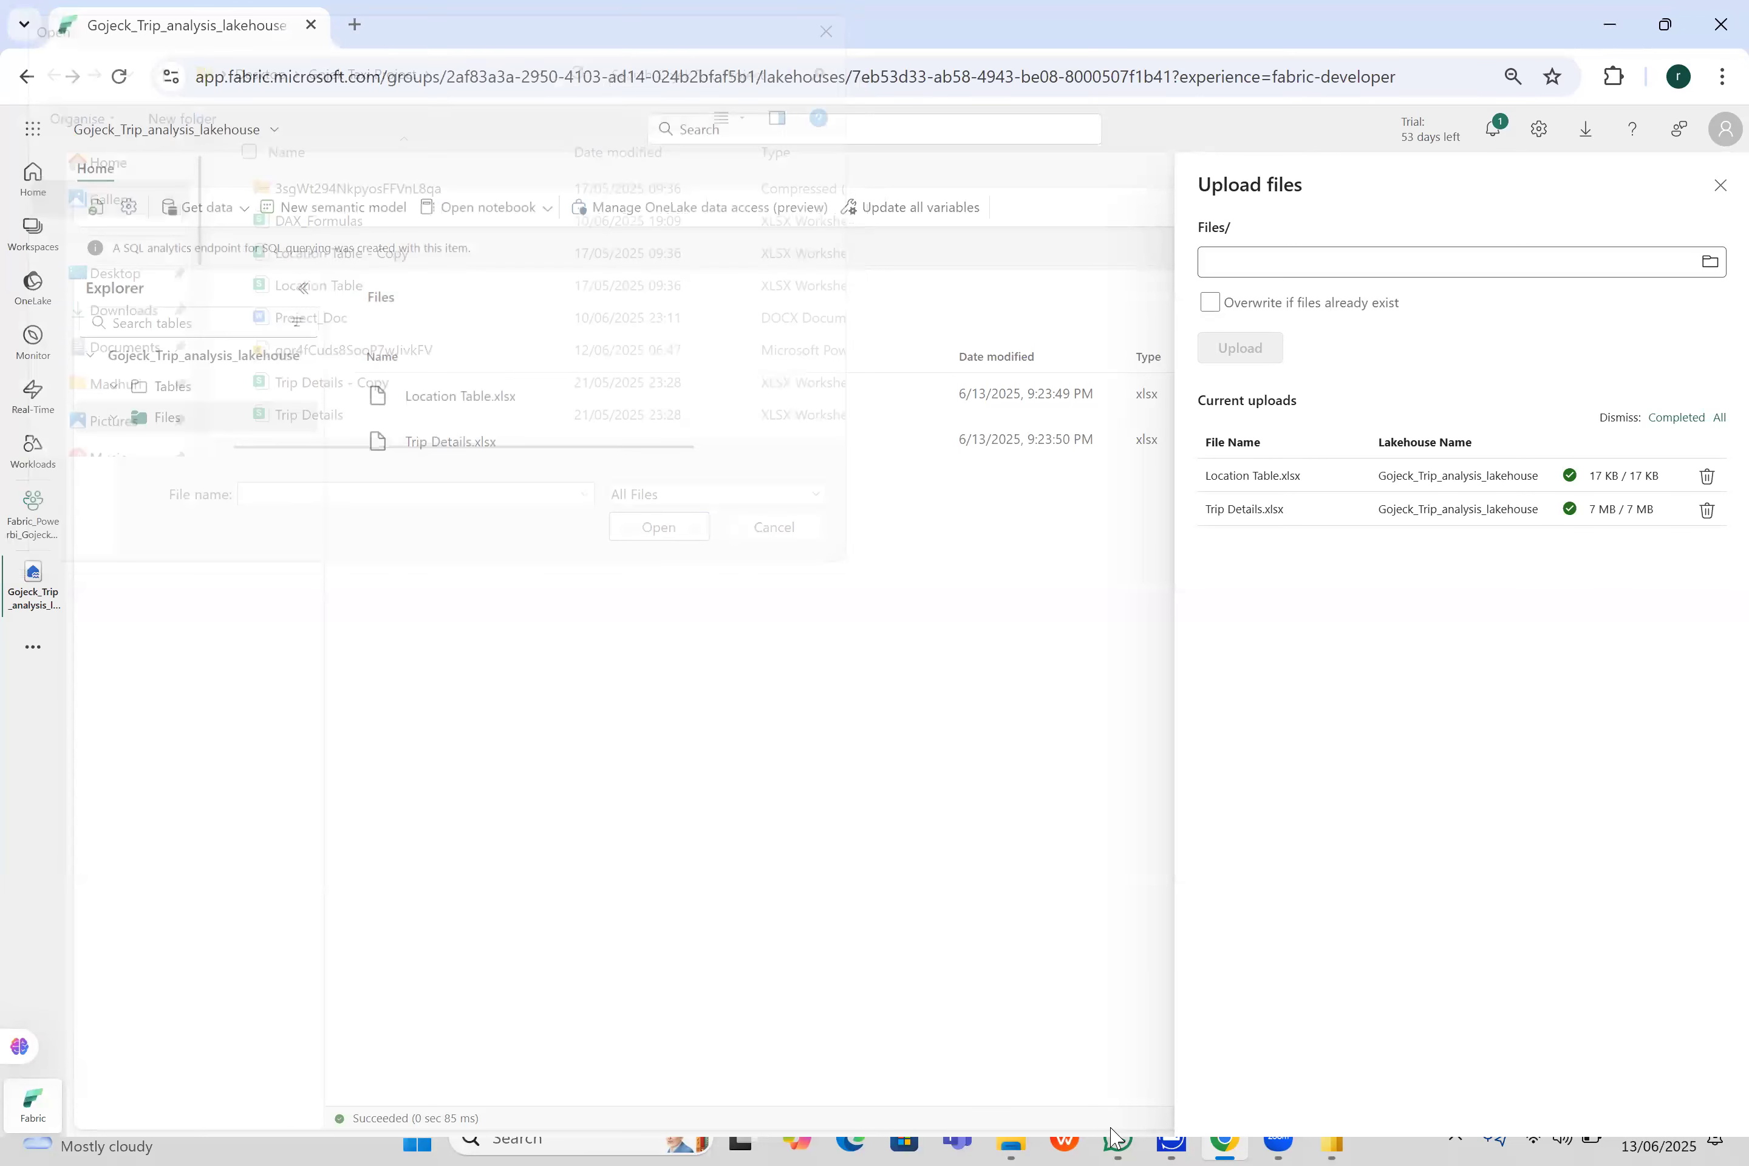
# - Switch to File Explorer, close the unrelated folder window, and open Location Table - Copy from the Gojek Taxi Project folder
pyautogui.moveTo(1009, 1138)
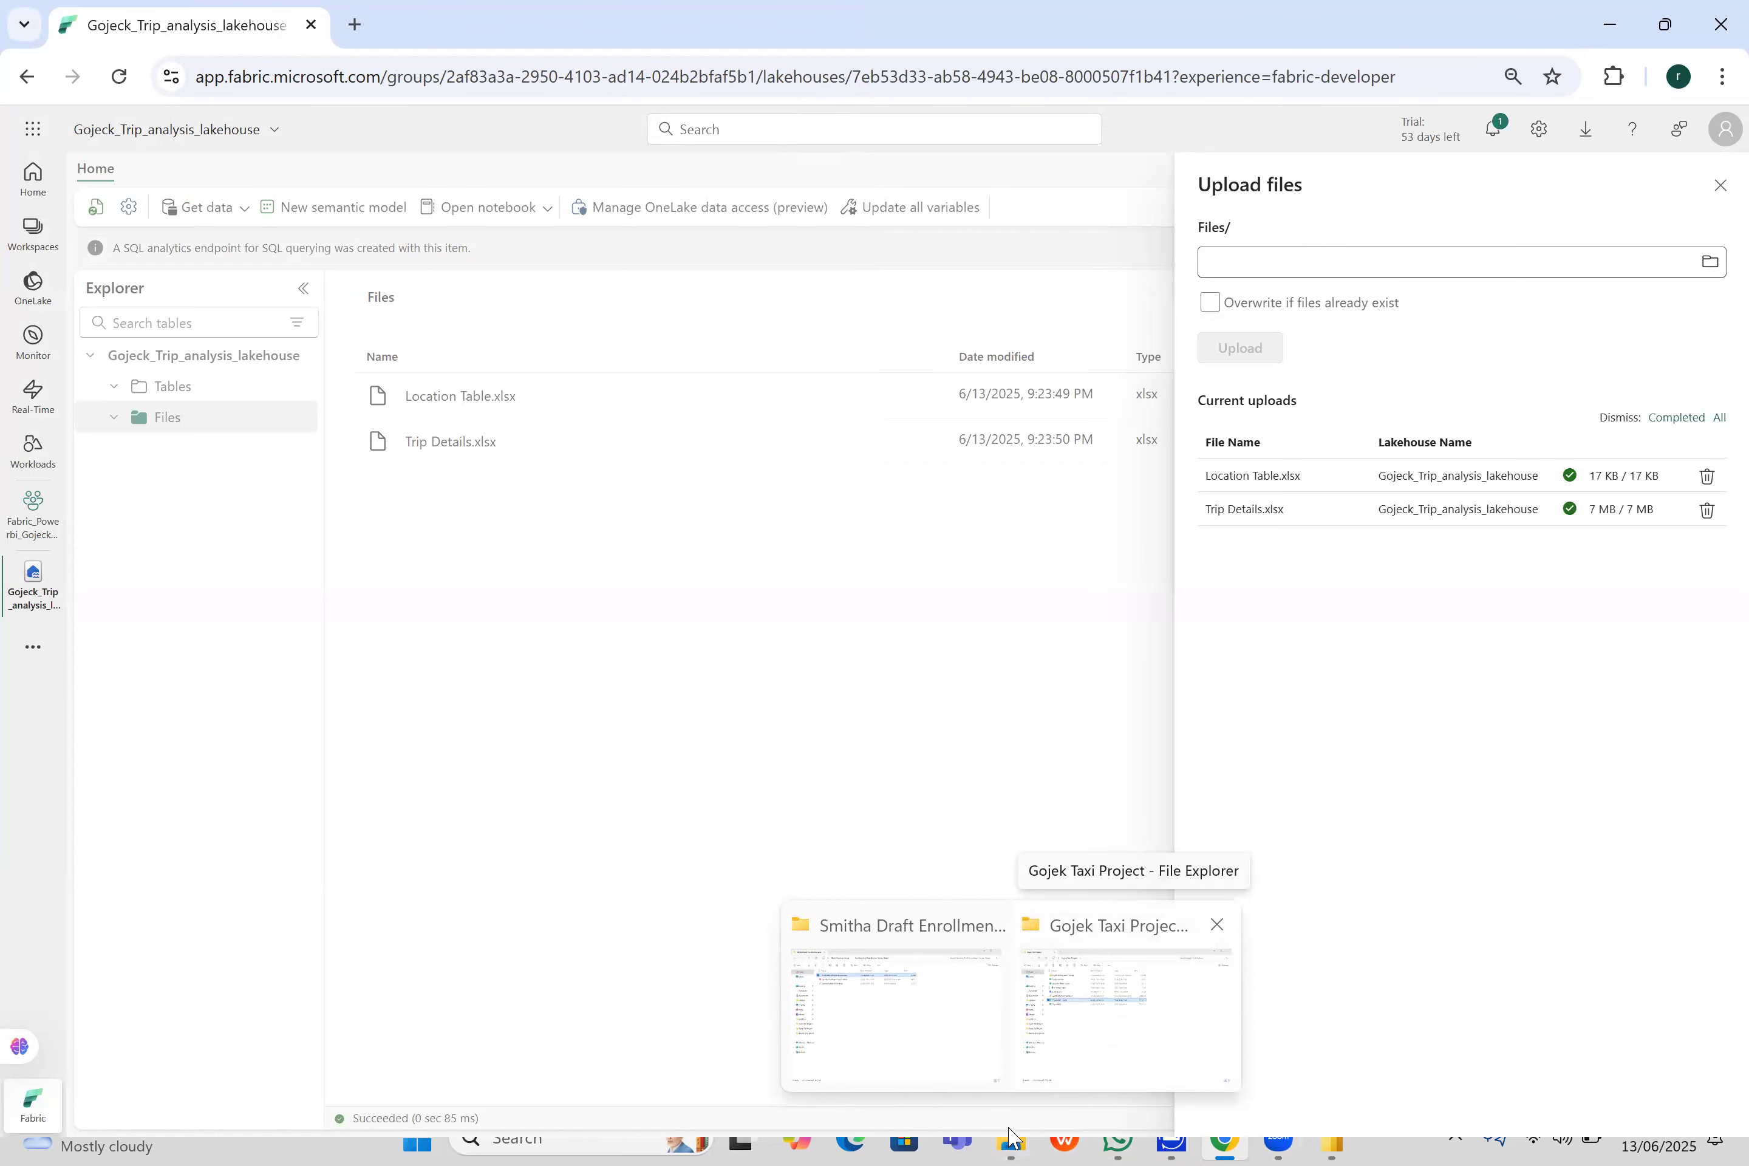
pyautogui.click(984, 924)
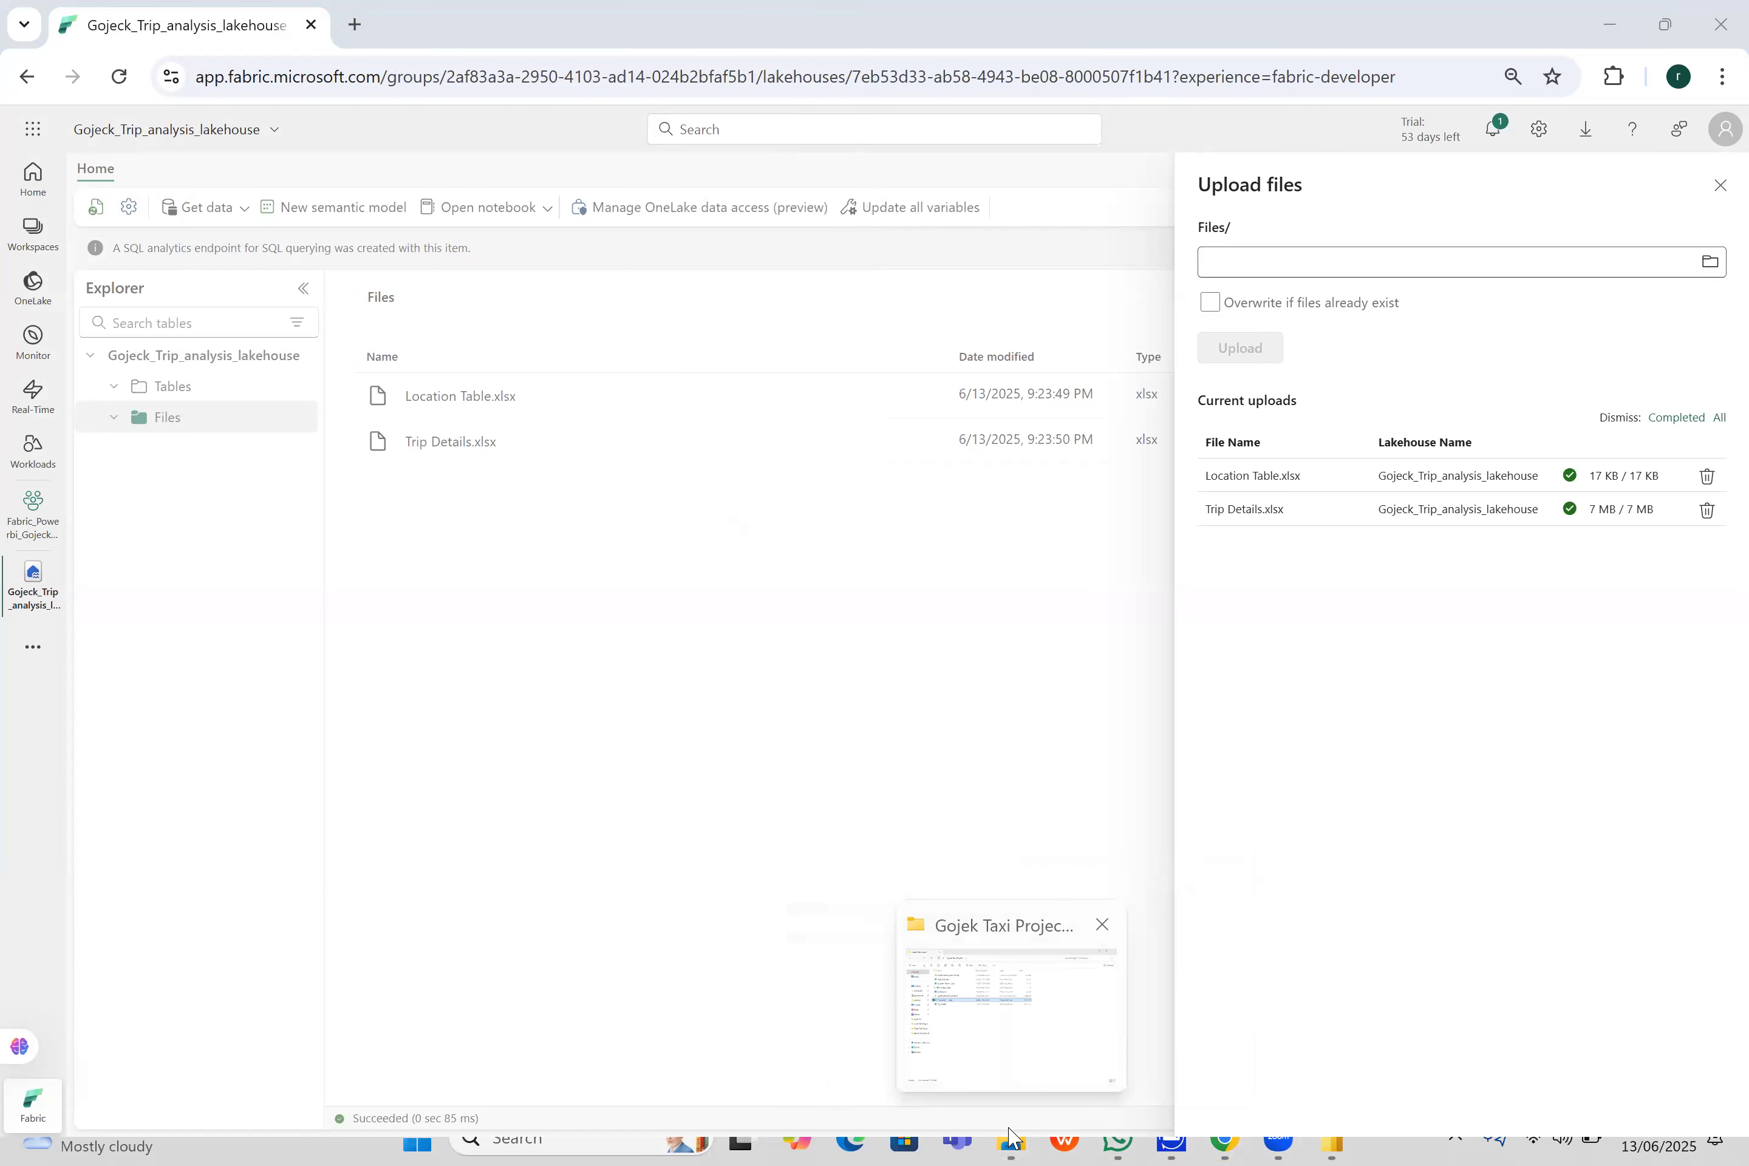
pyautogui.click(1009, 1137)
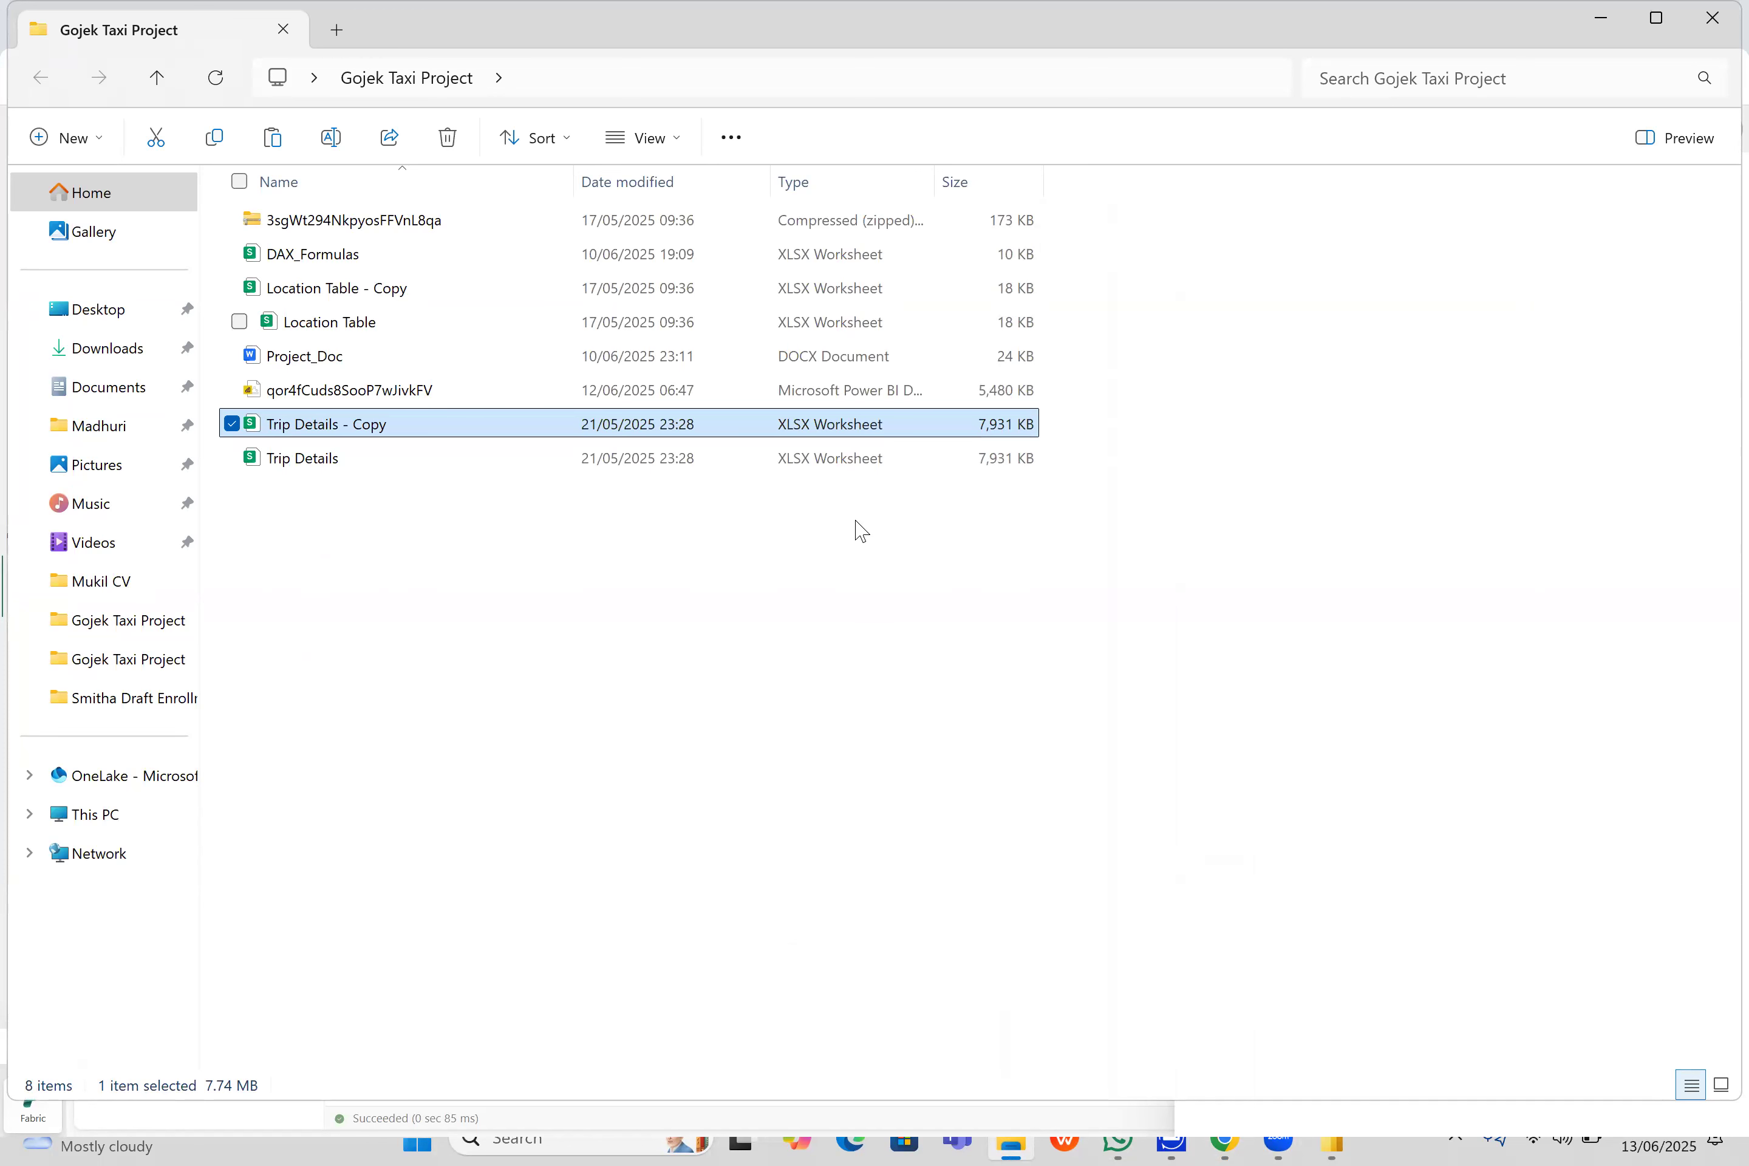
pyautogui.click(446, 293)
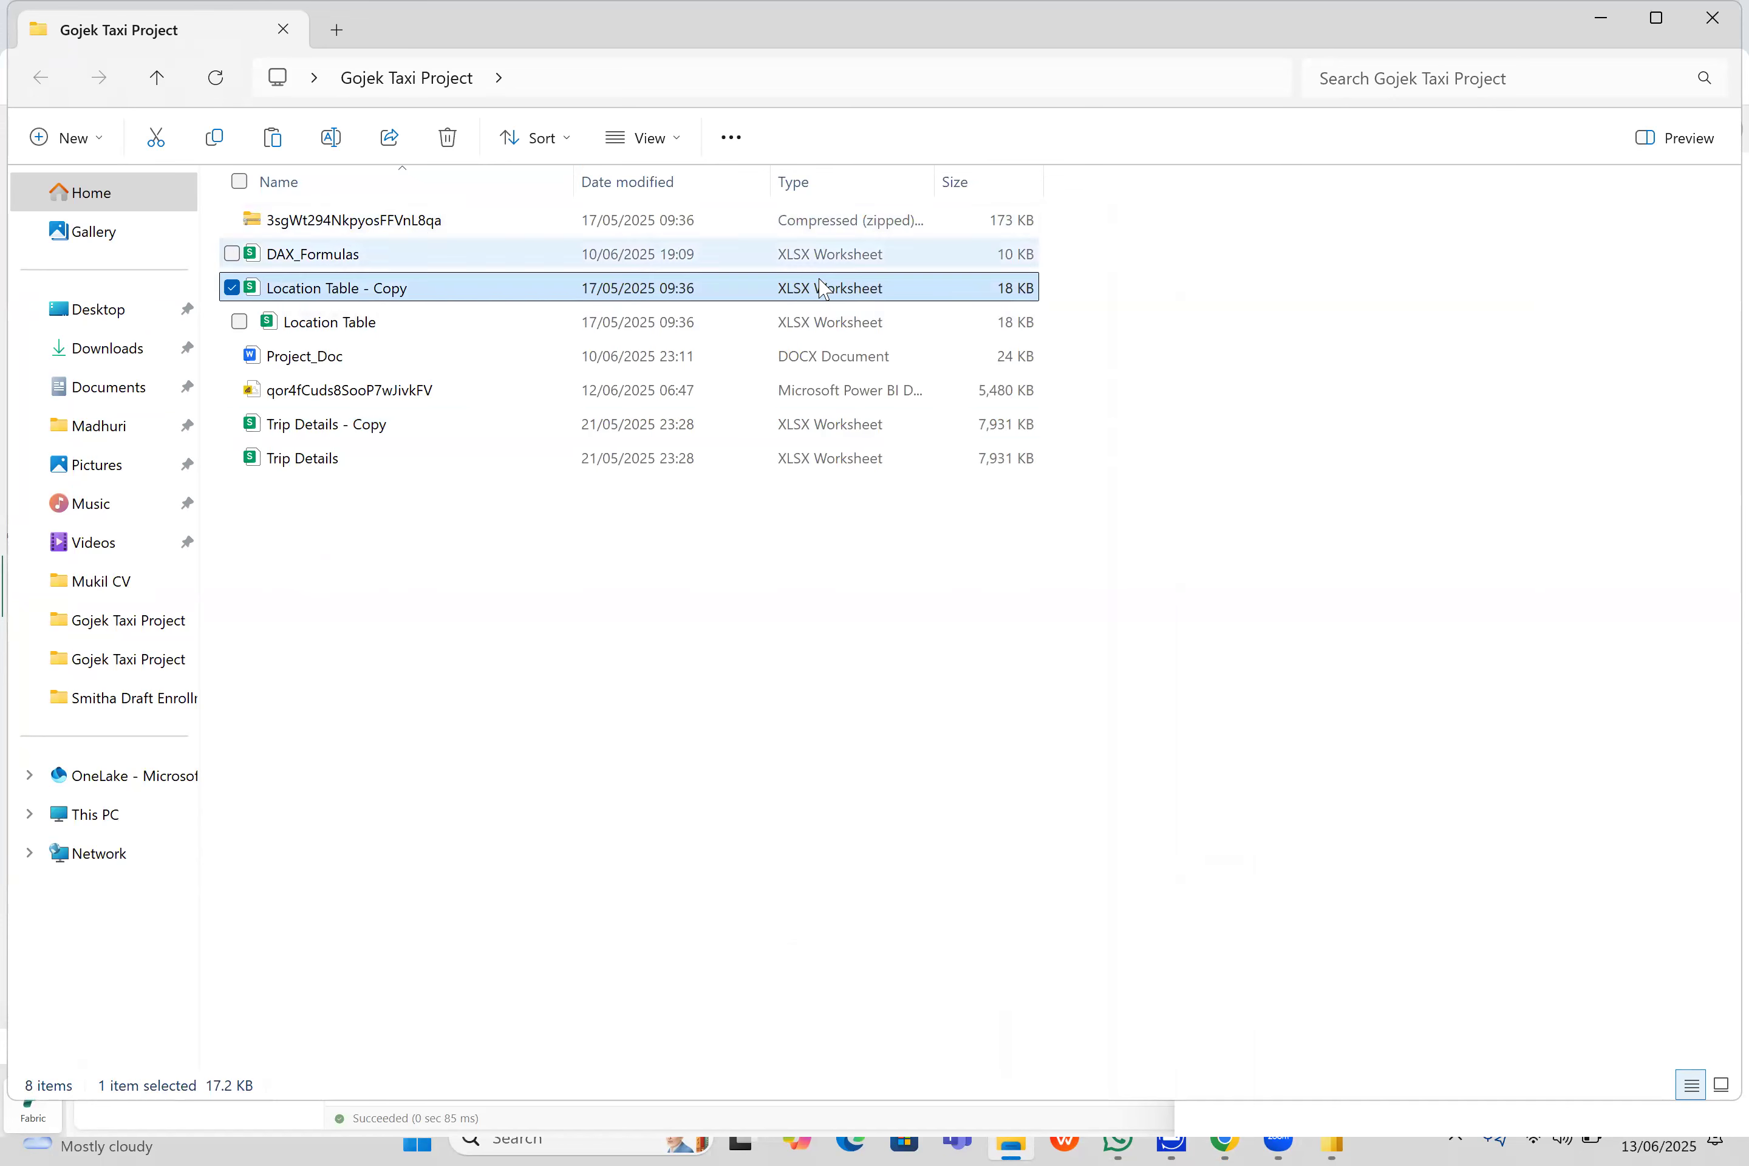
pyautogui.click(406, 288)
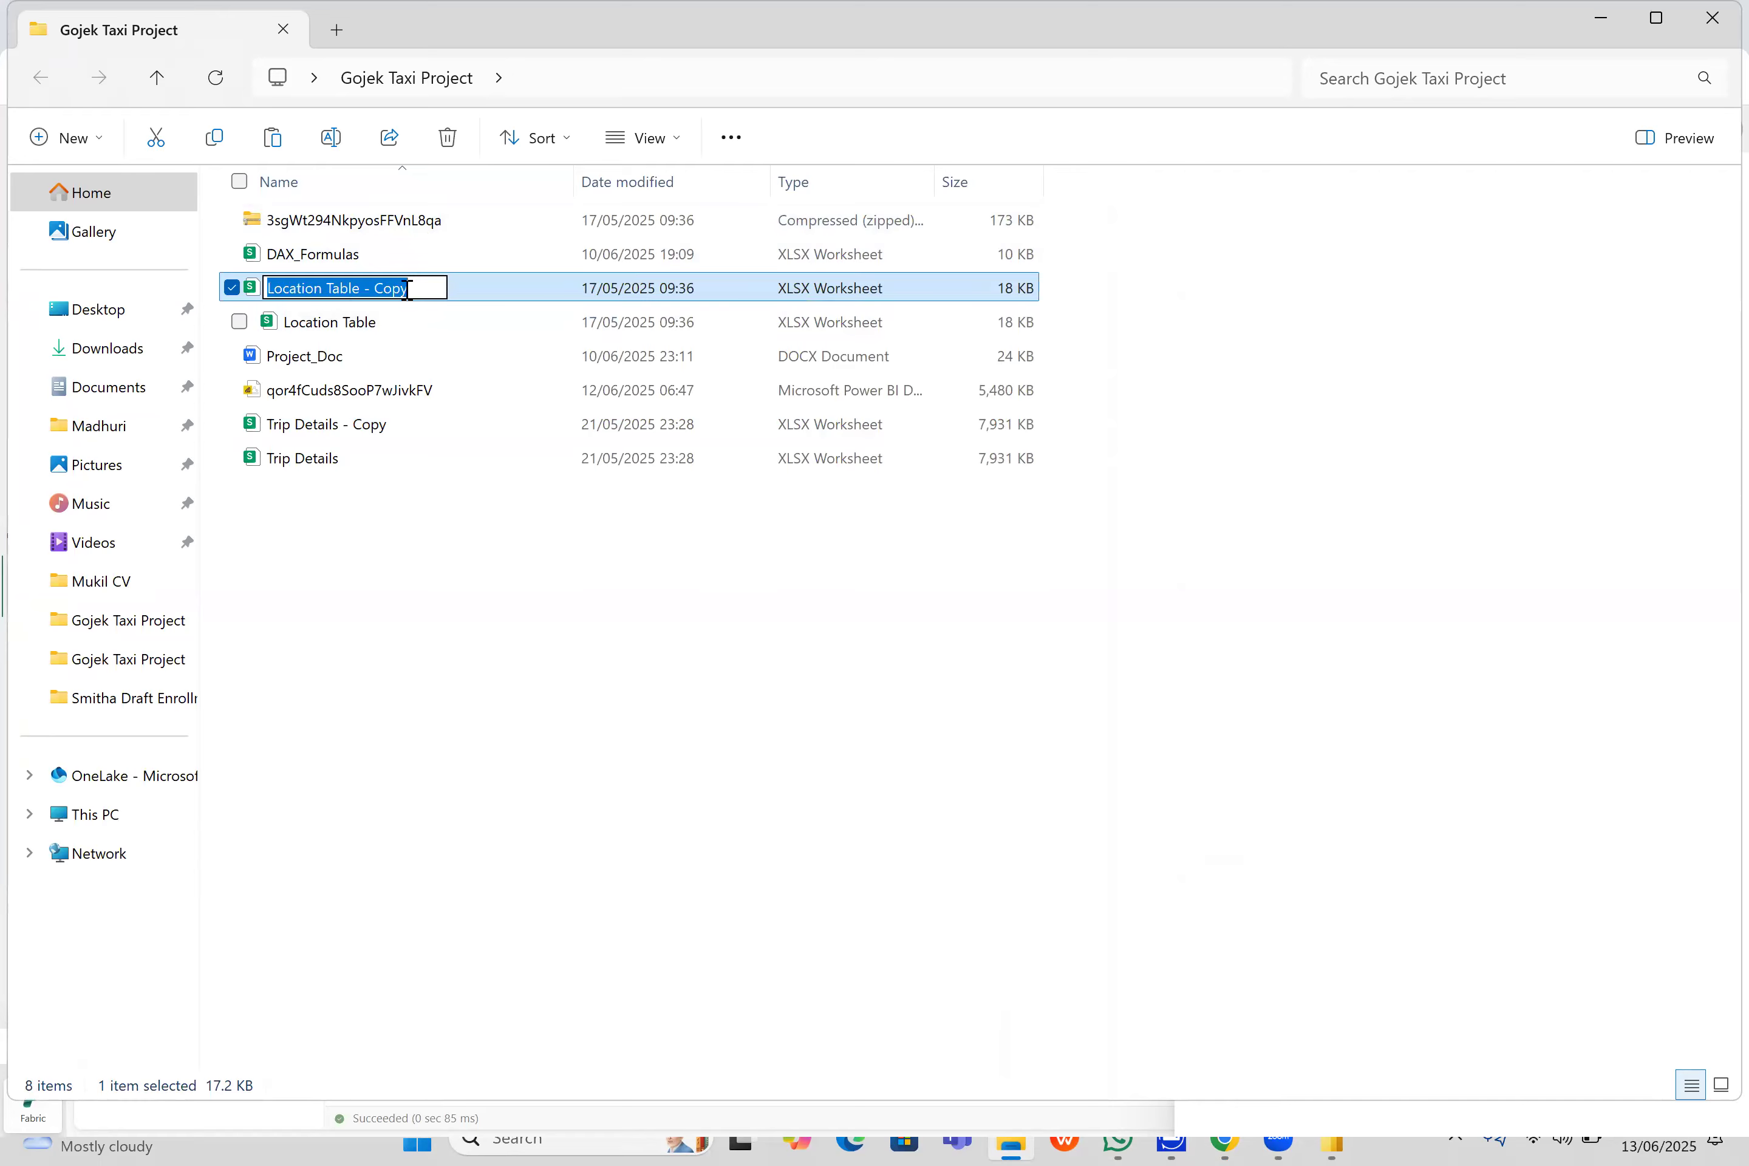
pyautogui.click(497, 531)
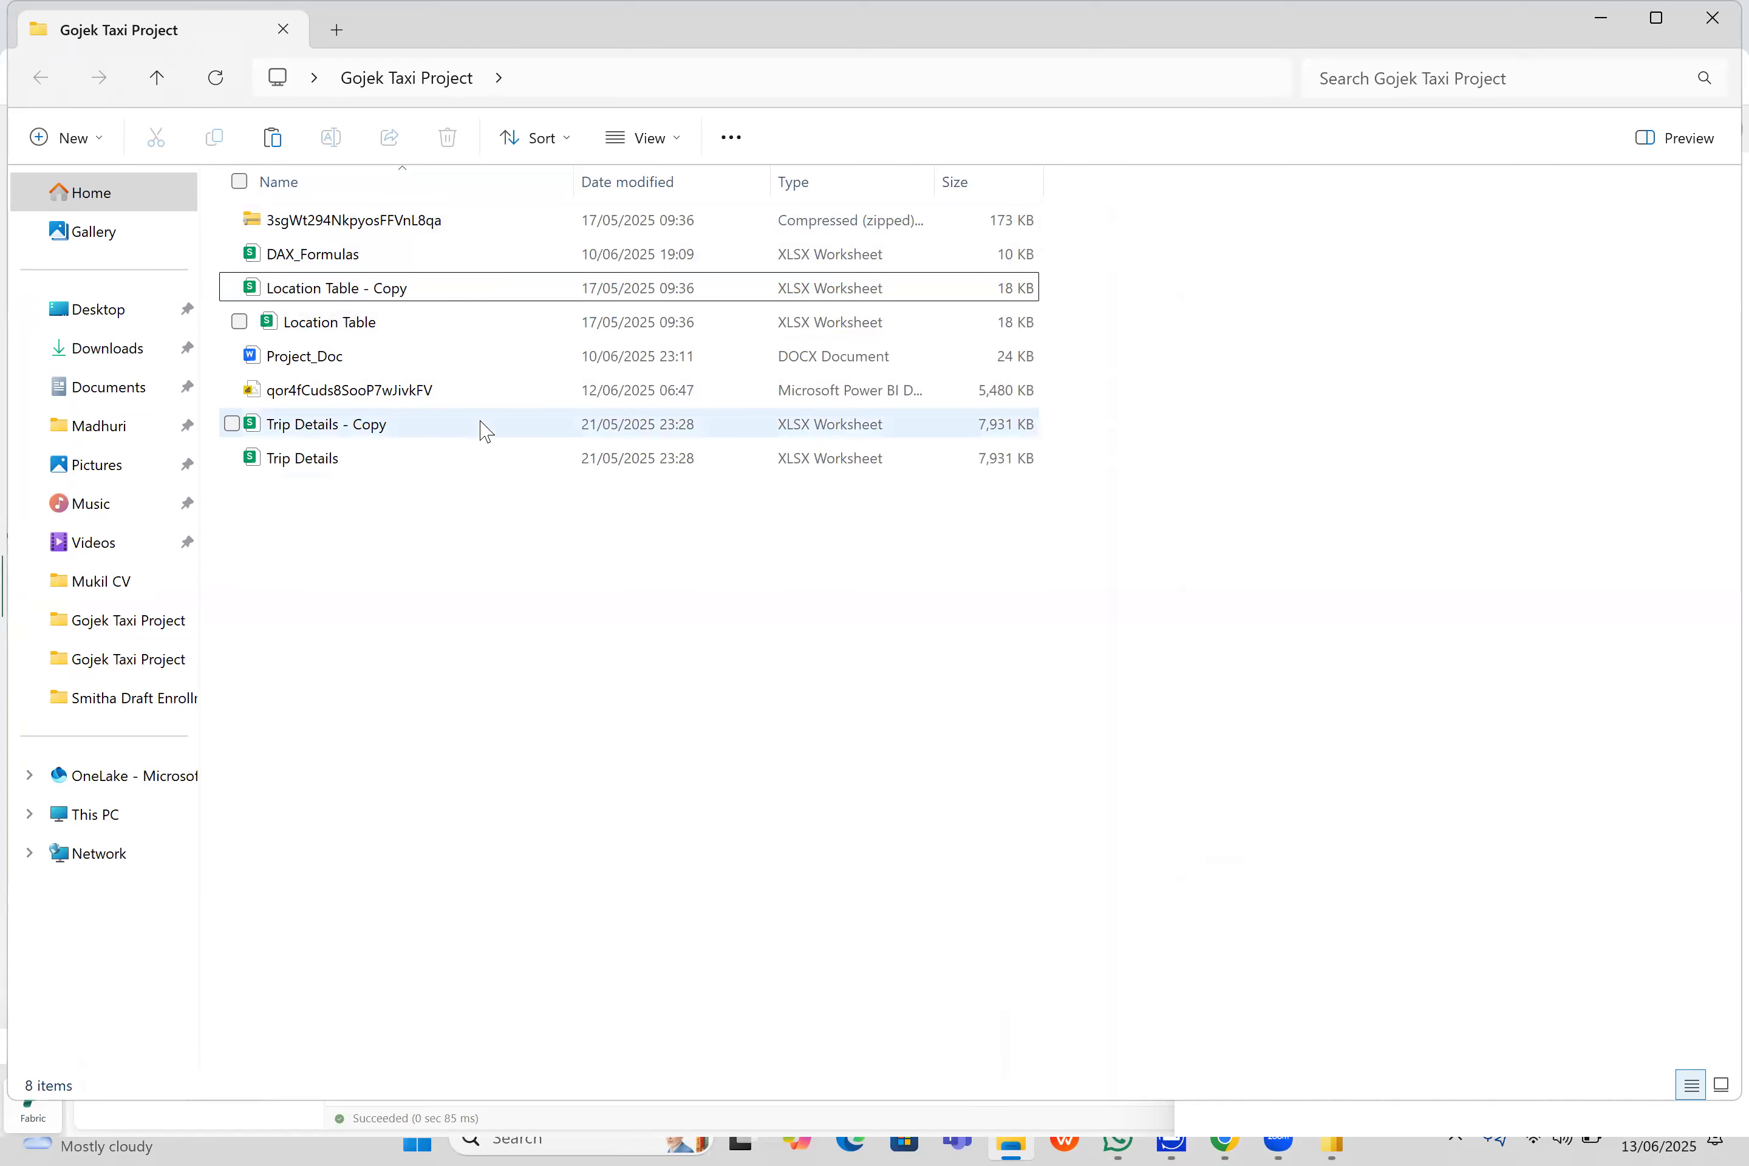
pyautogui.doubleClick(452, 294)
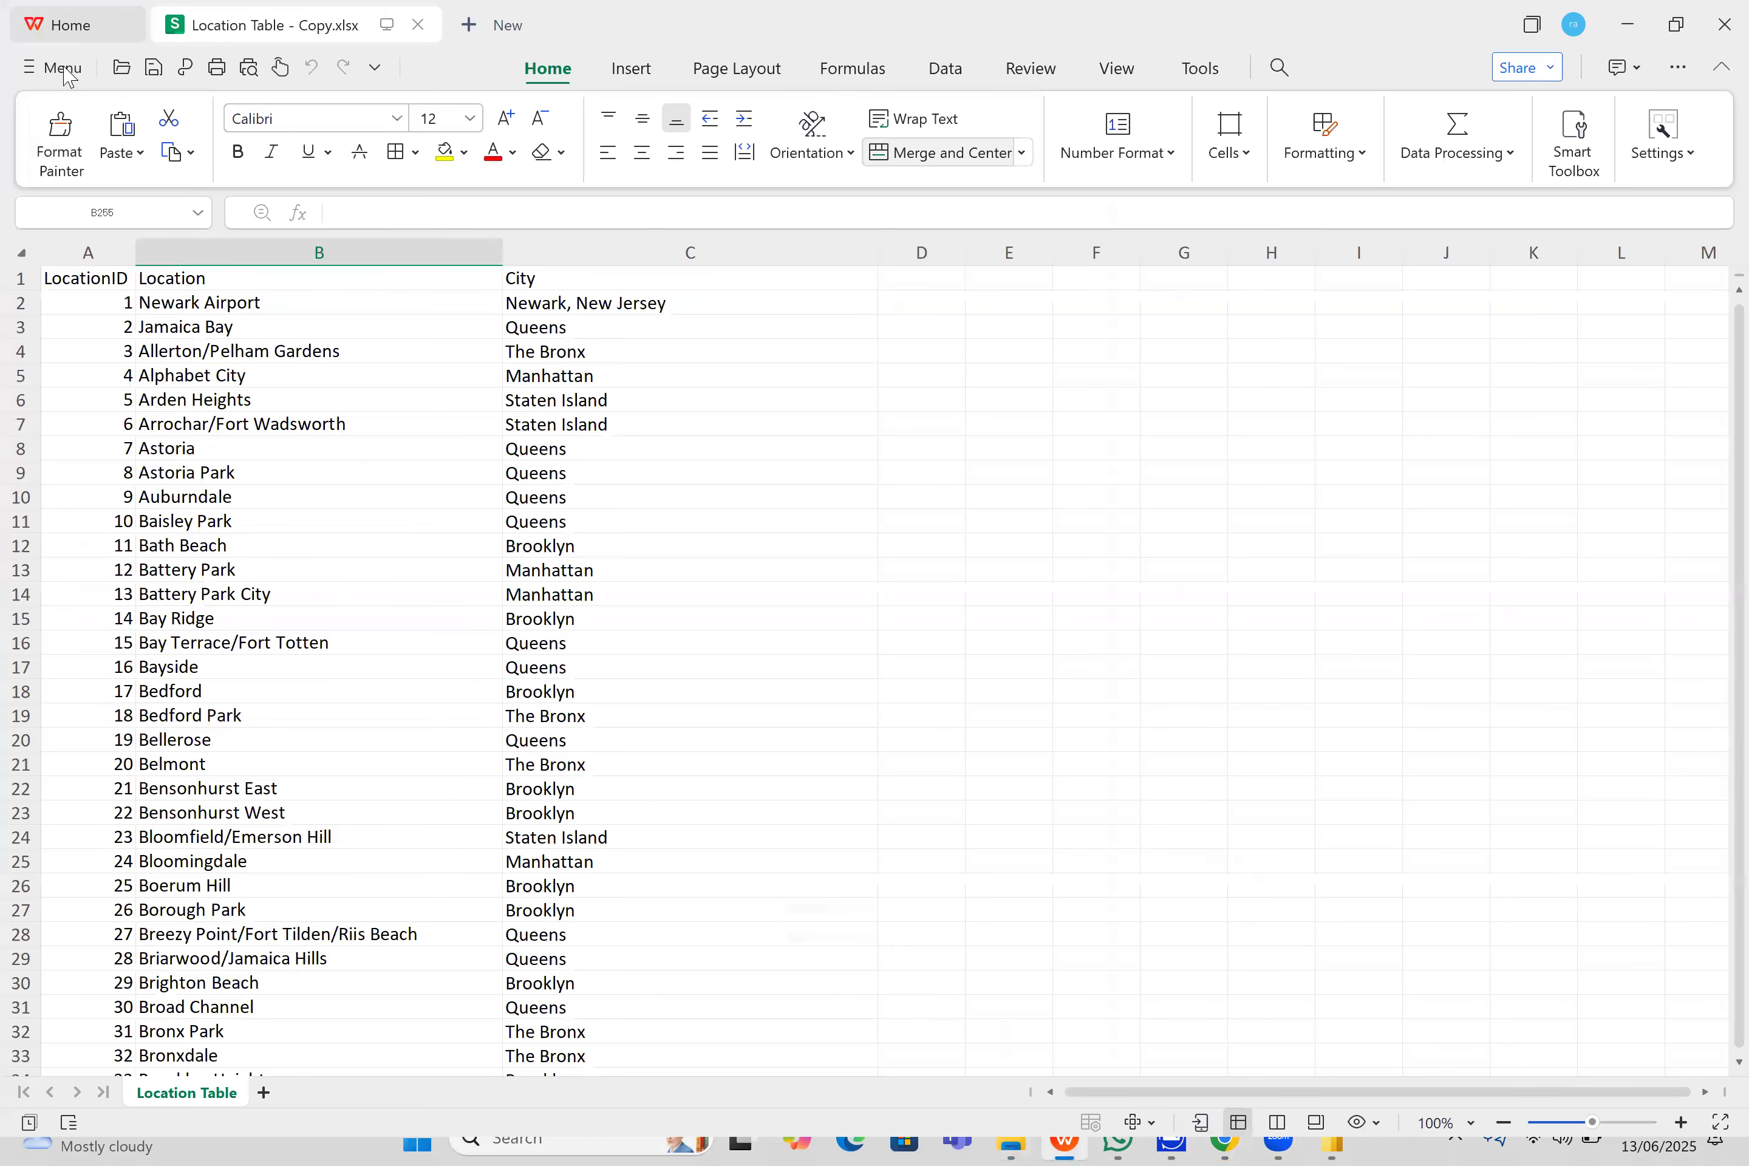
# - Start saving a copy of the location workbook in Power Bi Project's Gojek Taxi Project folder with the CSV UTF-8 (Comma delimited) file type
pyautogui.click(51, 67)
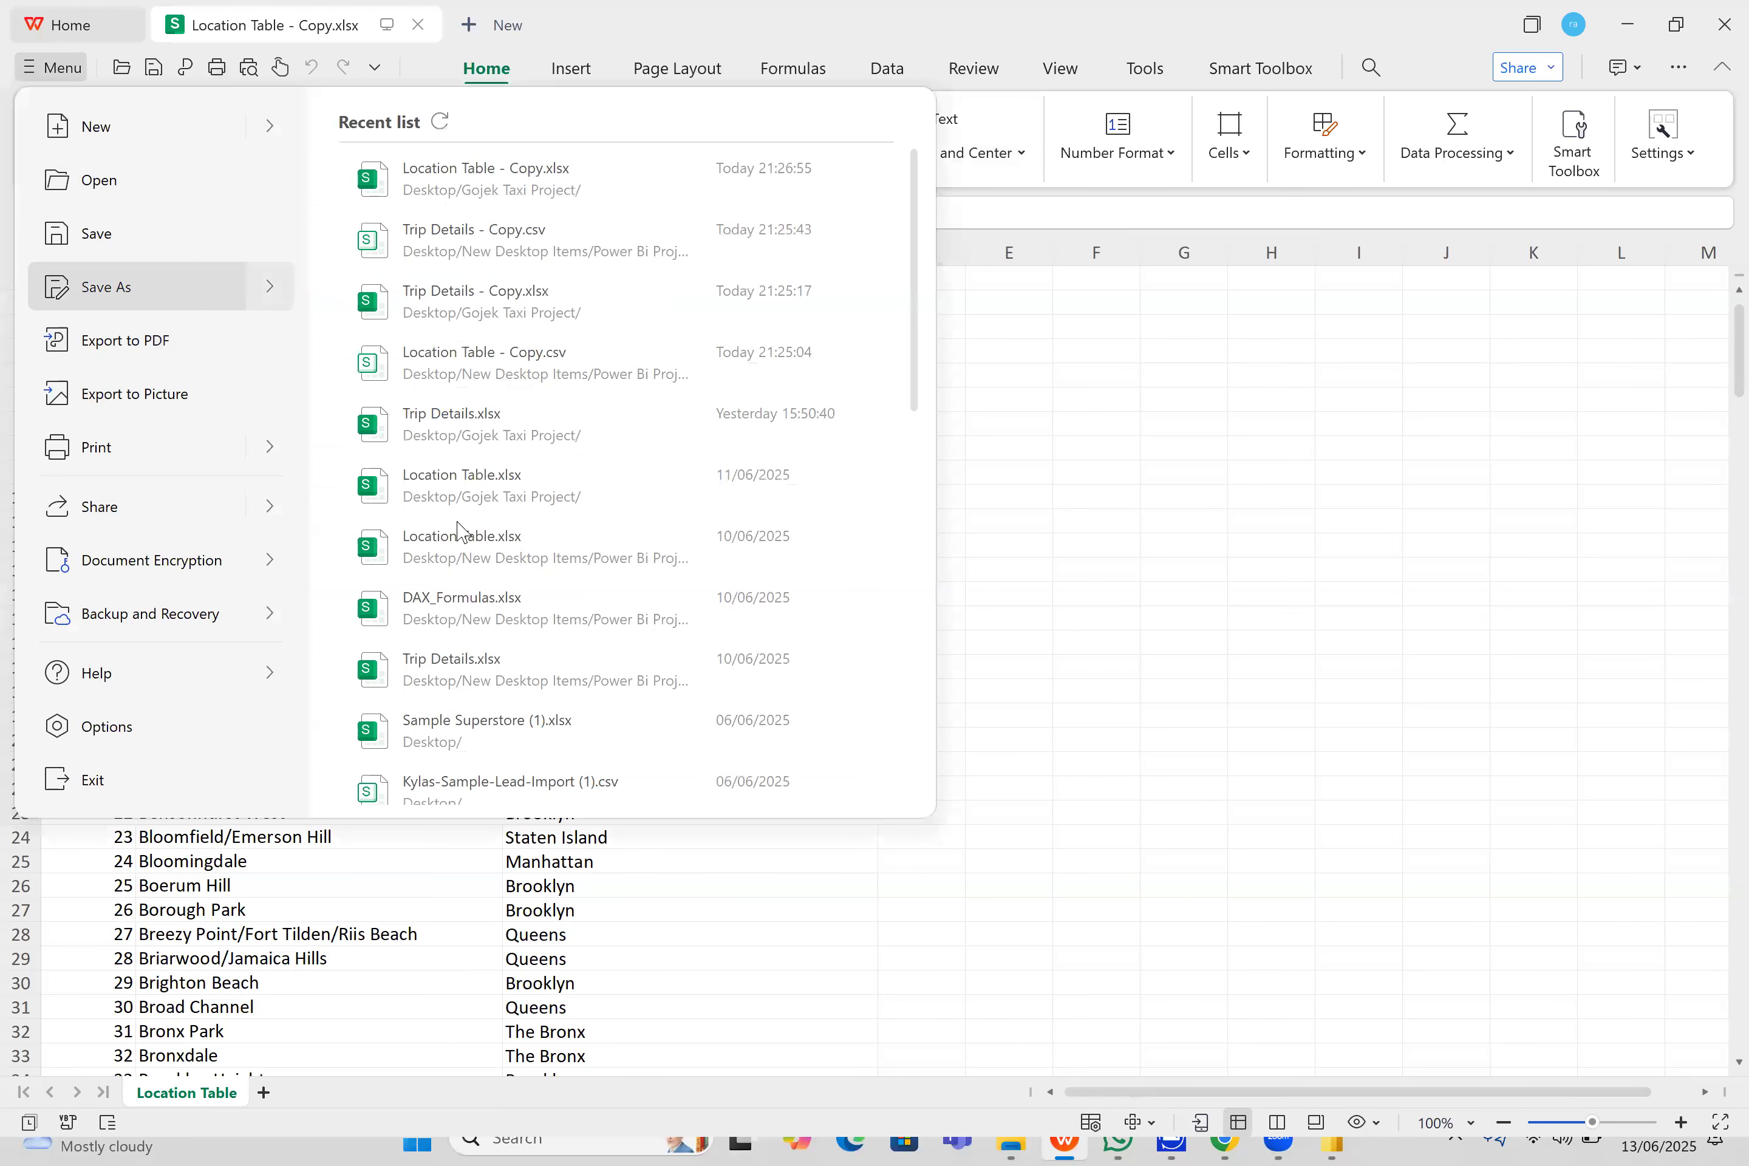
pyautogui.moveTo(151, 286)
pyautogui.click(494, 625)
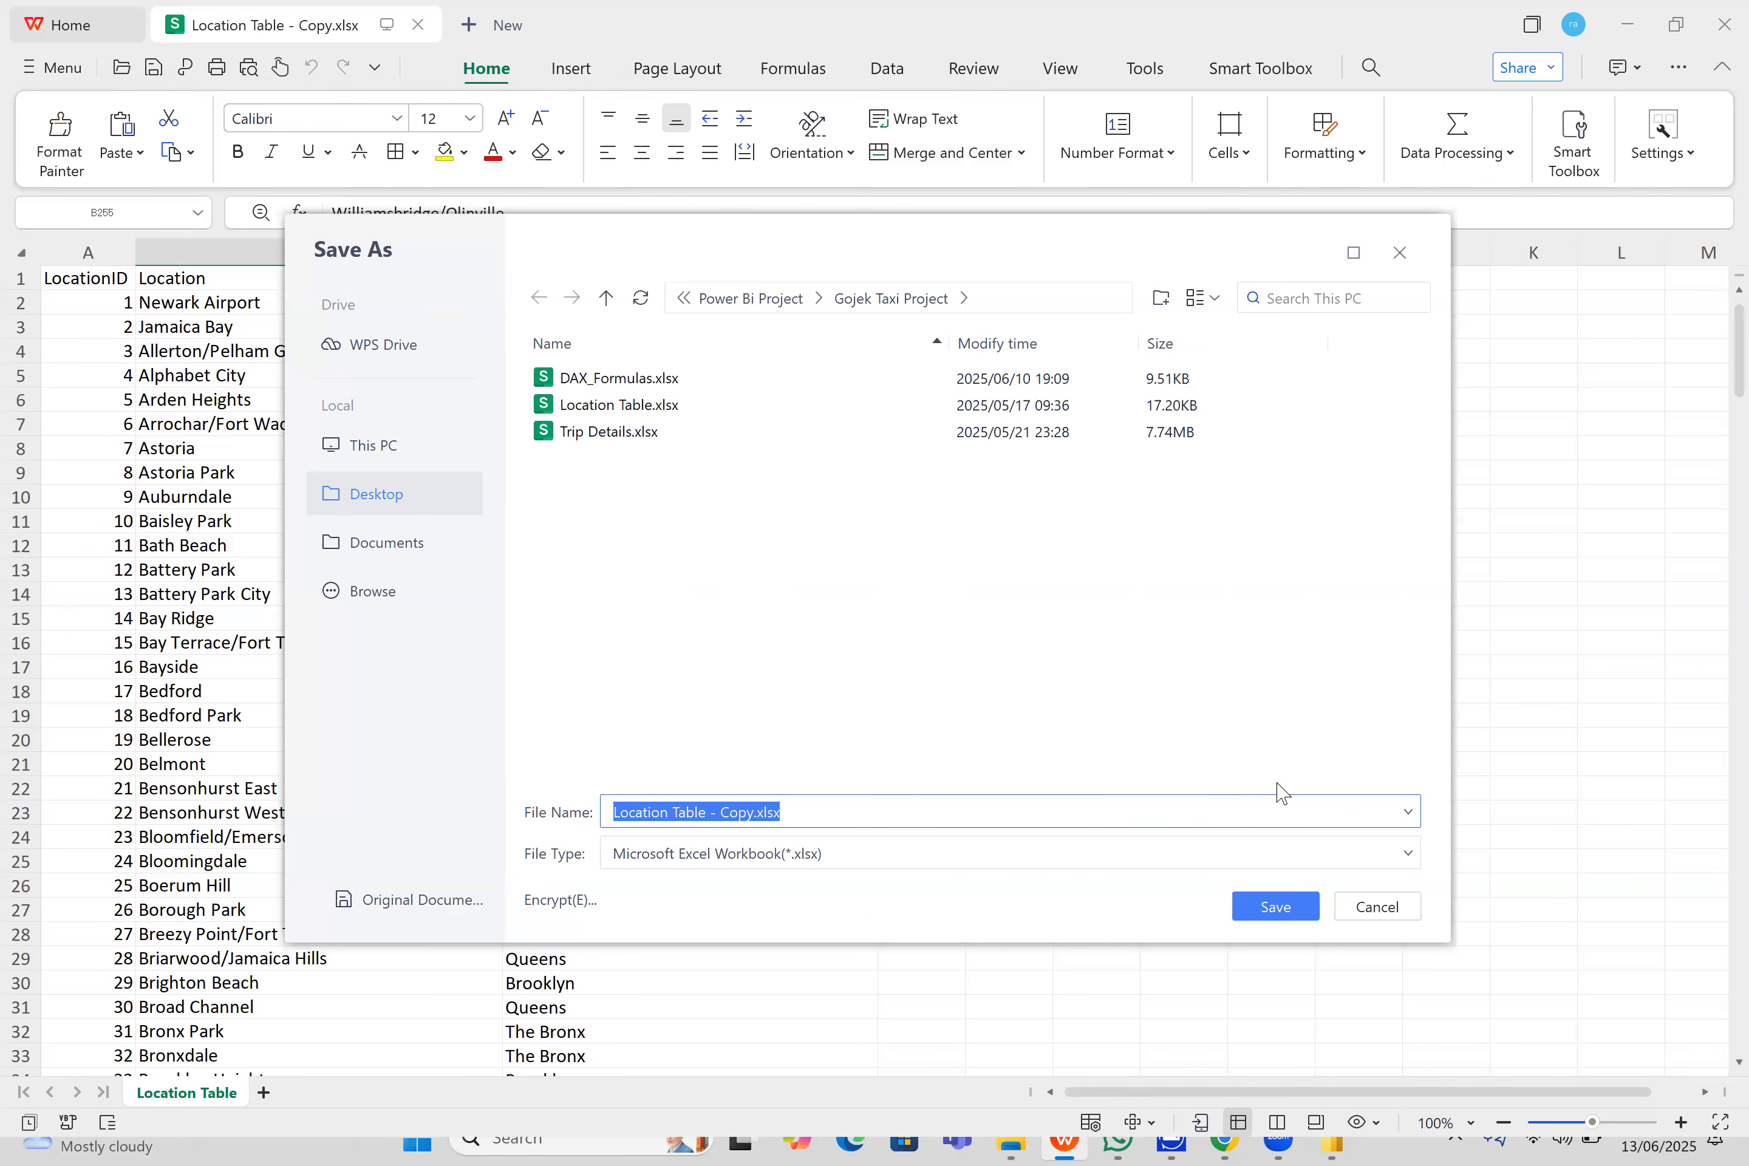
pyautogui.click(1255, 858)
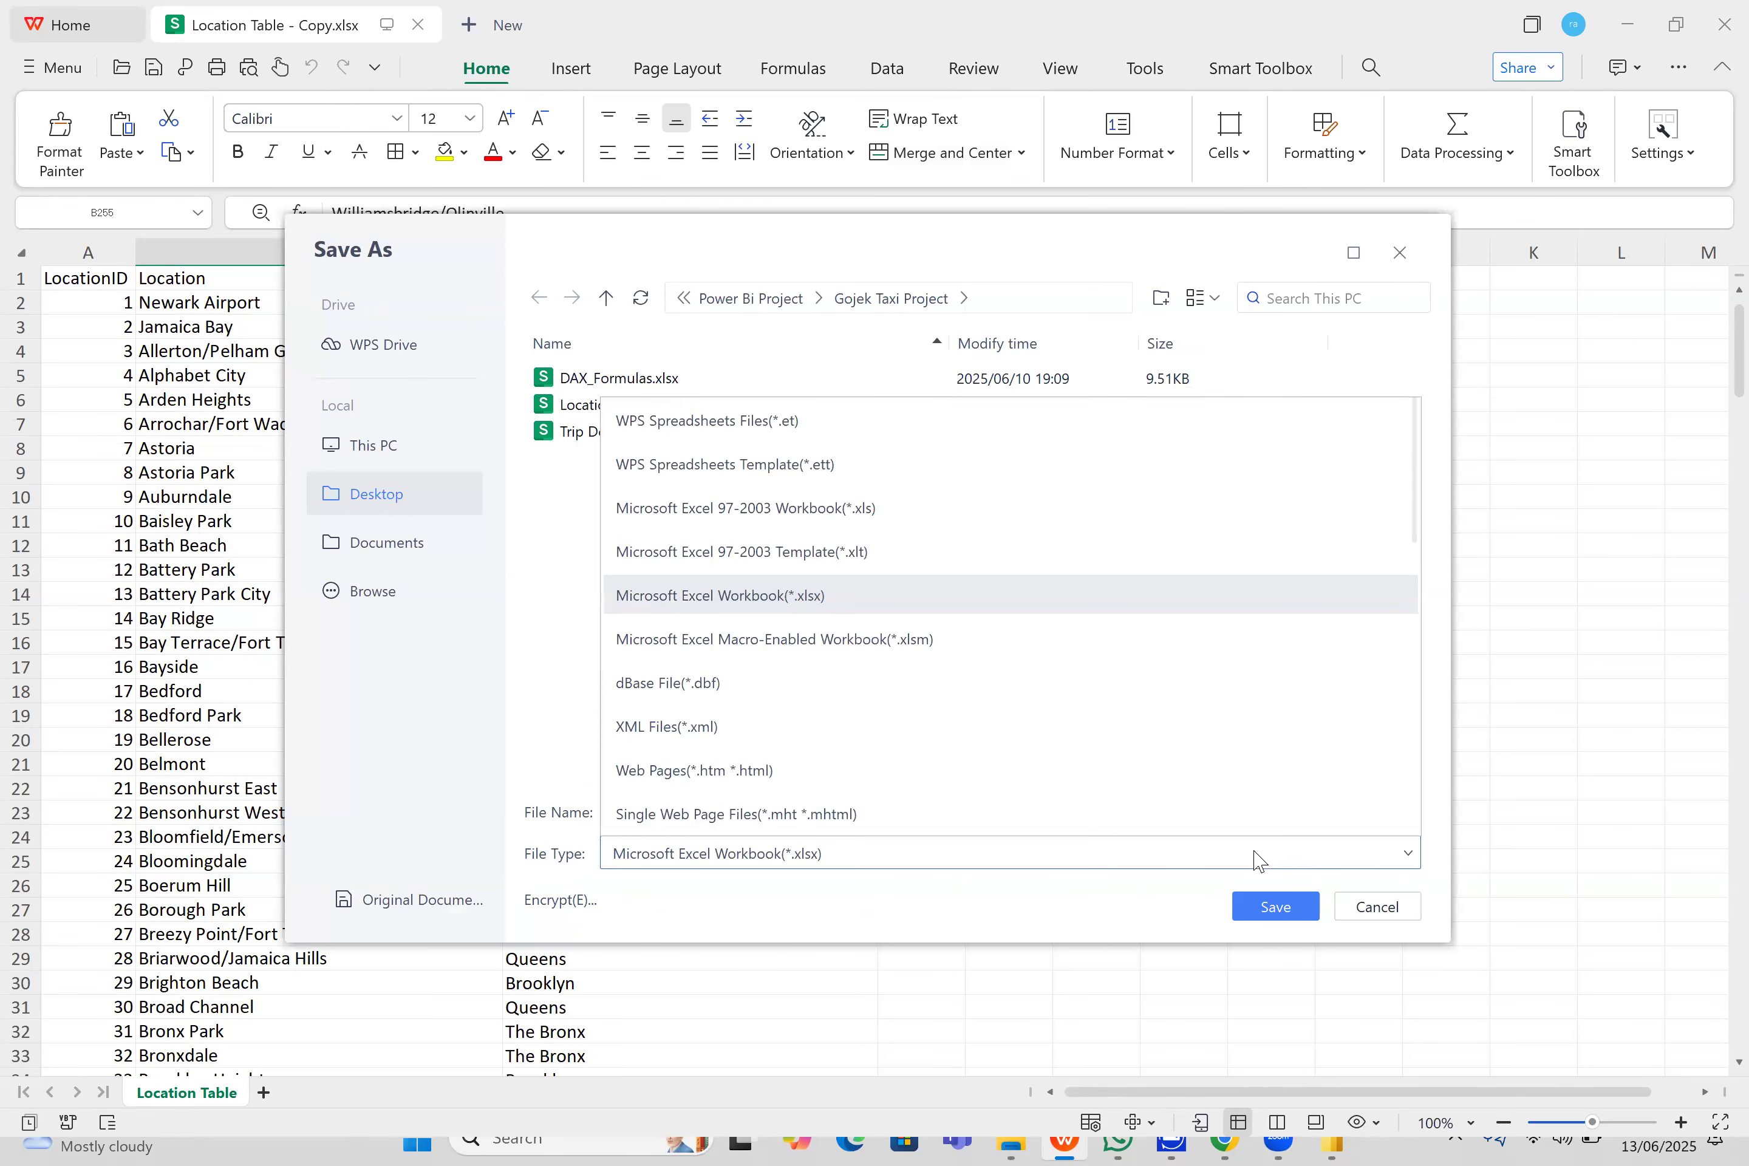
pyautogui.scroll(-5, 1140, 617)
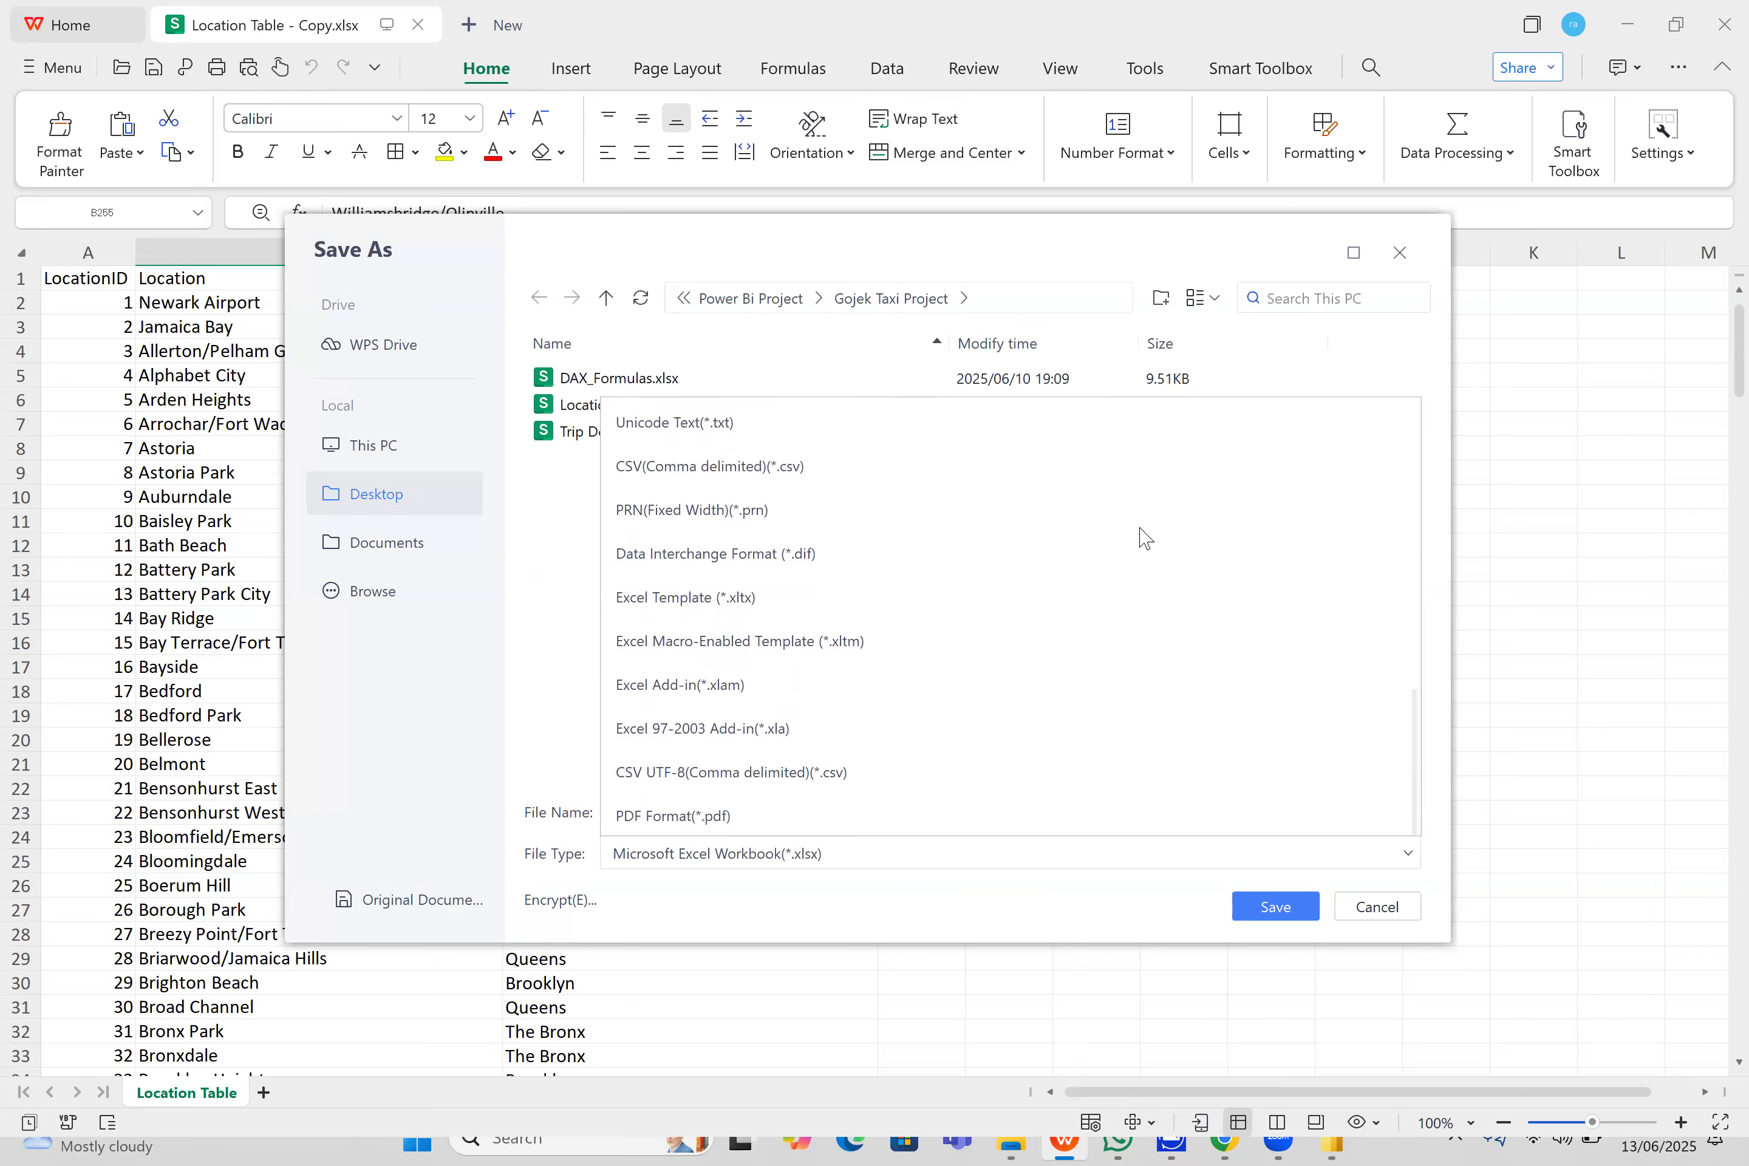
pyautogui.click(884, 777)
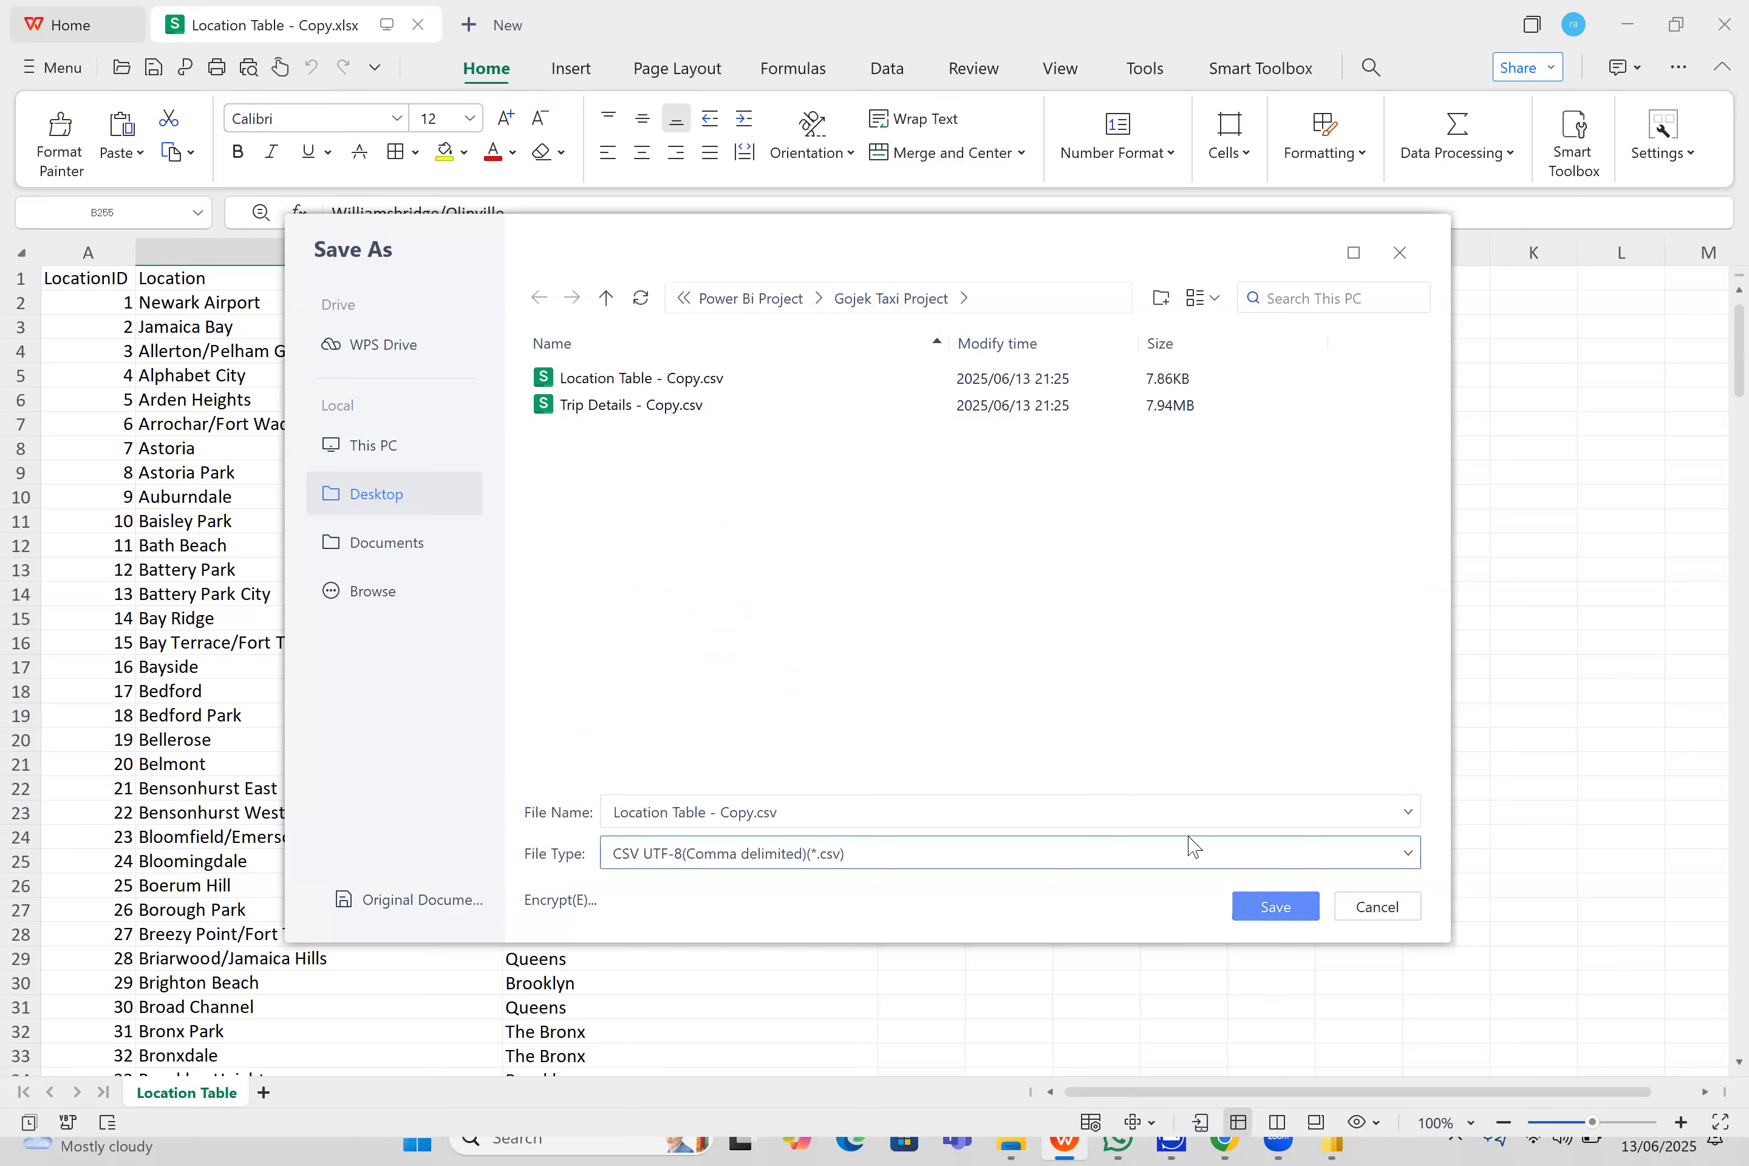
pyautogui.press('Return')
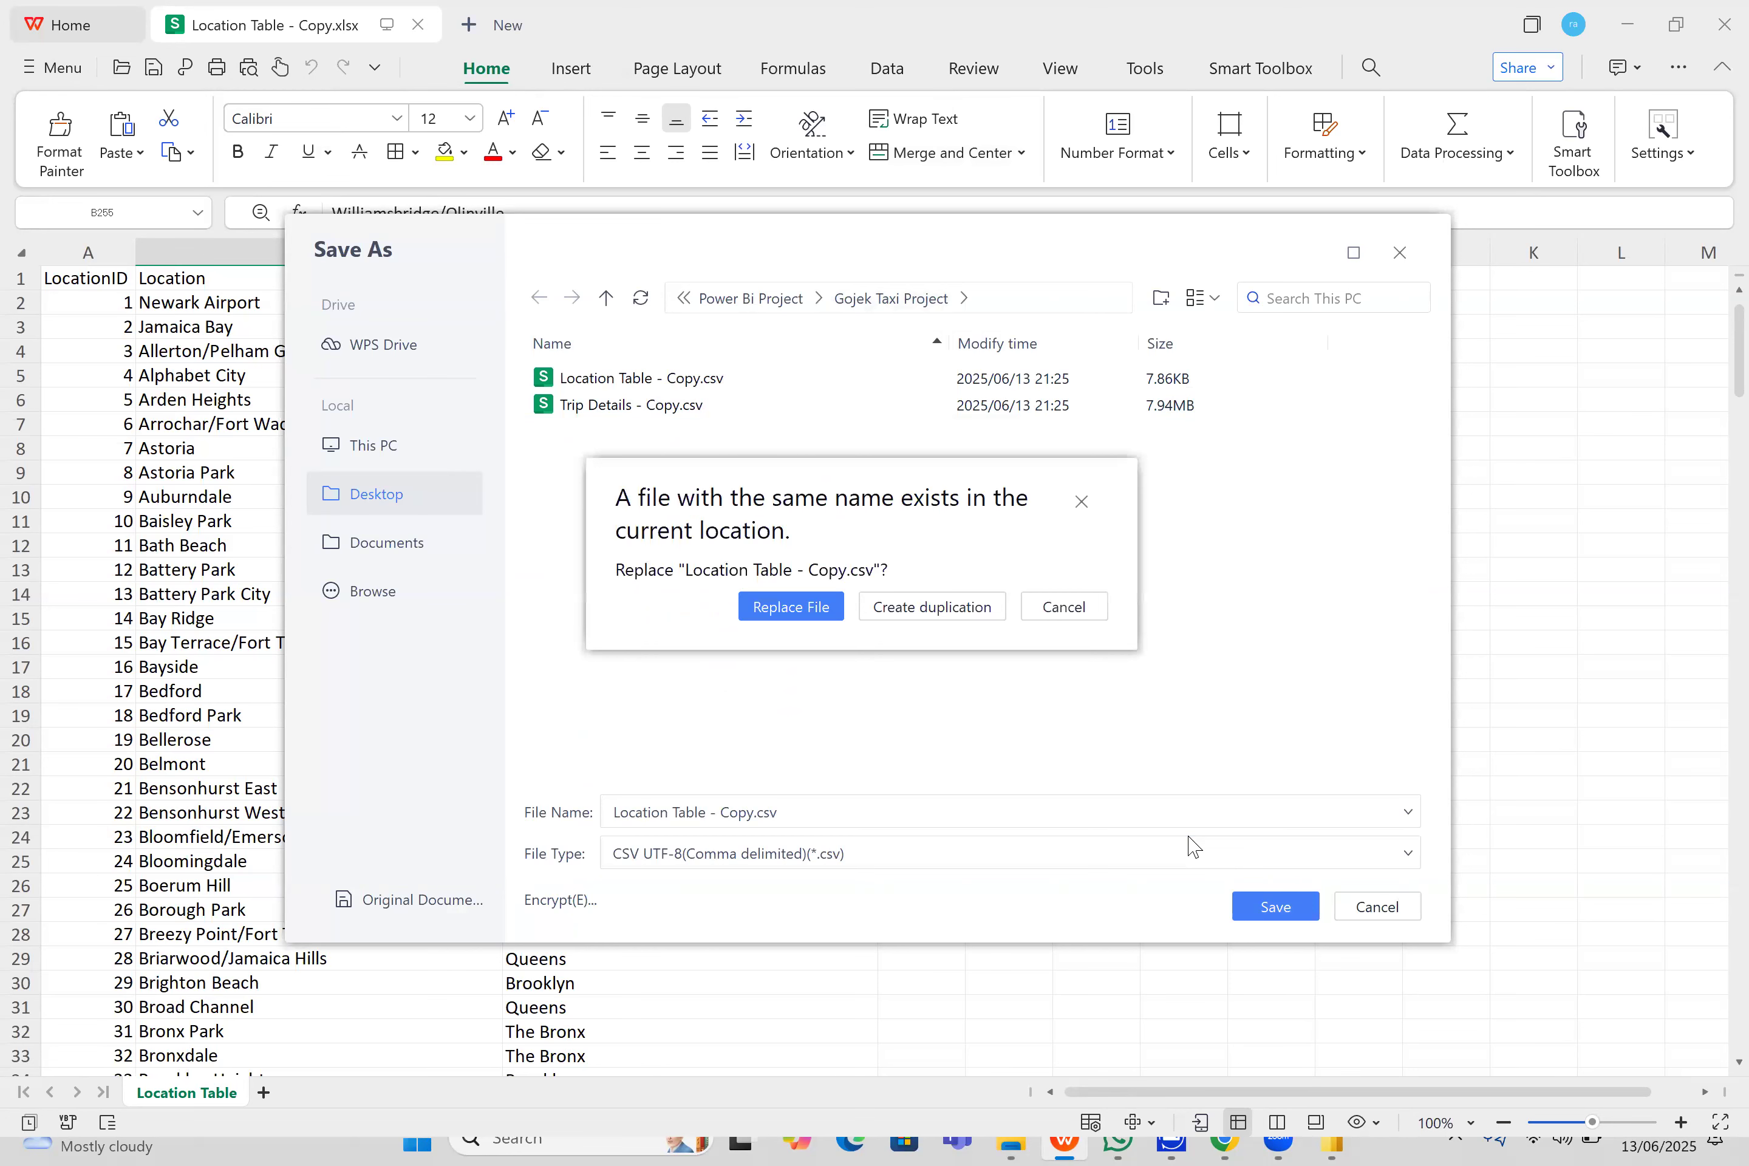
pyautogui.click(818, 605)
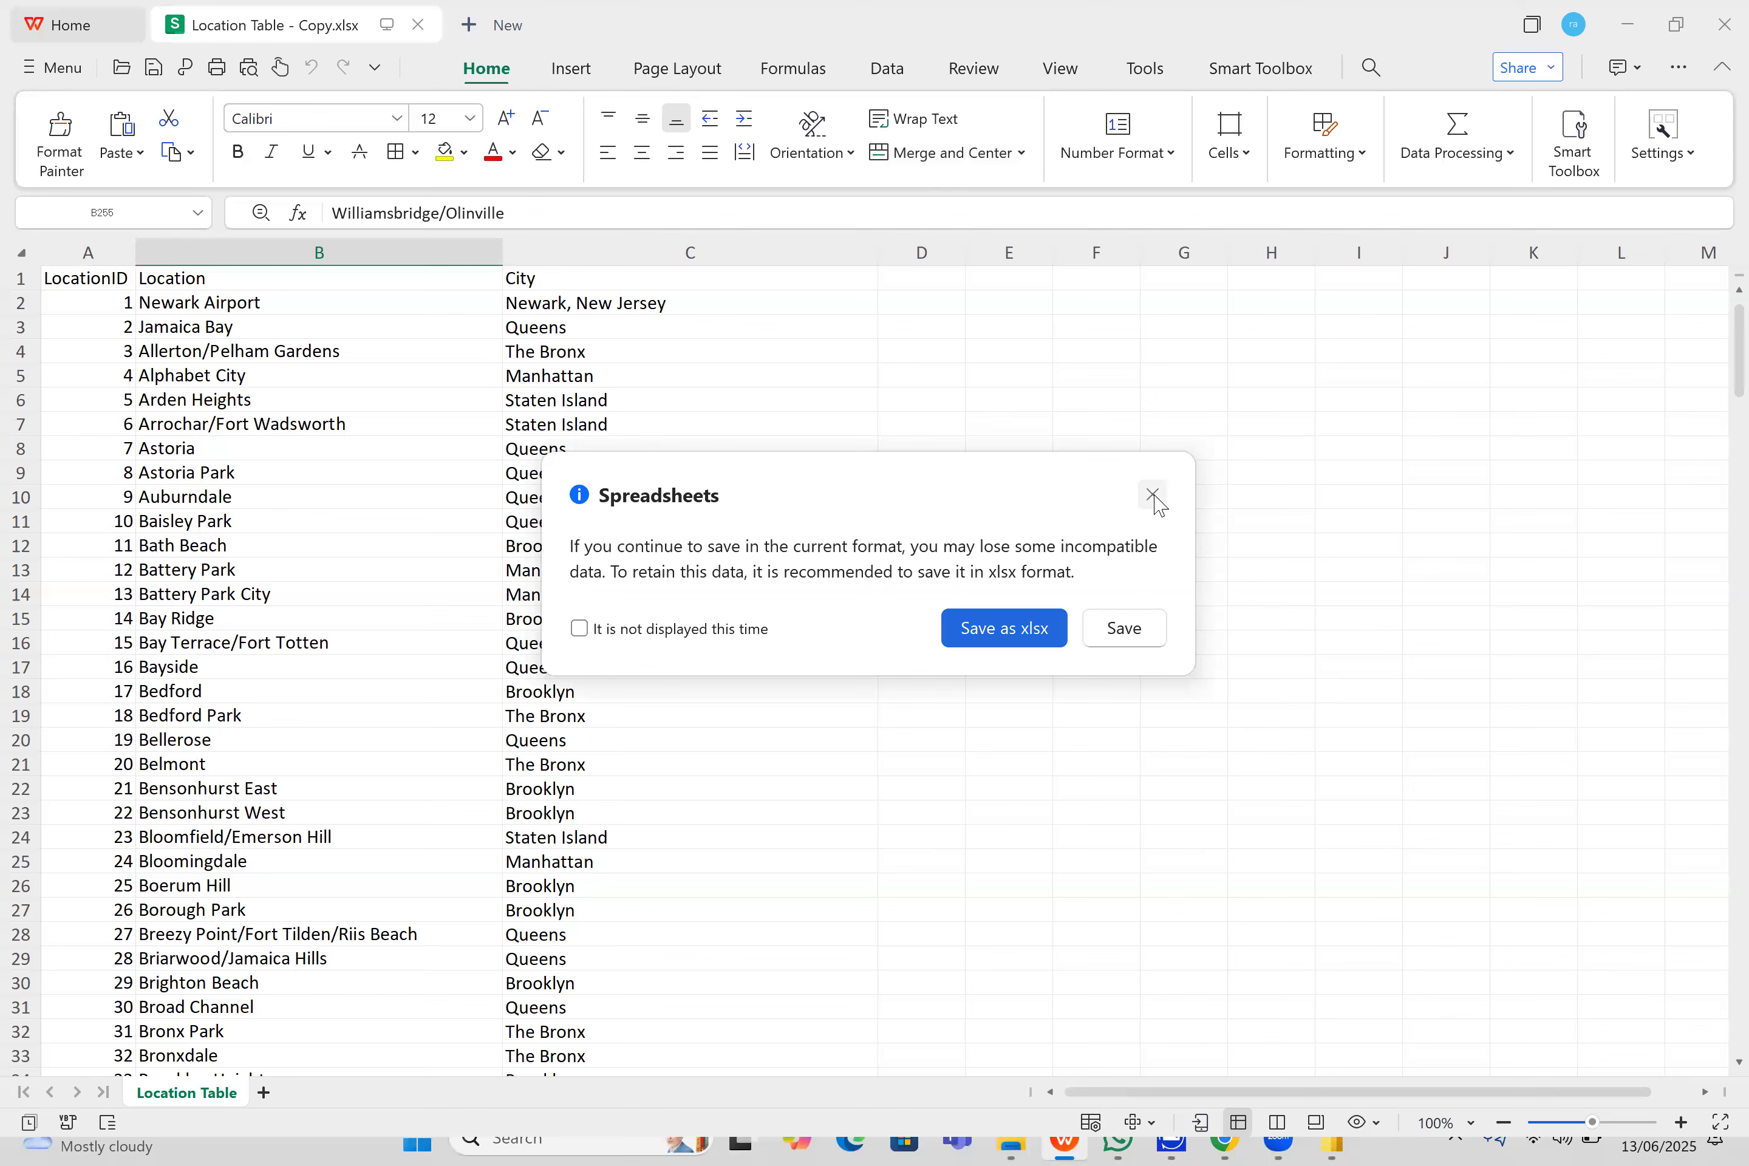
pyautogui.click(1152, 497)
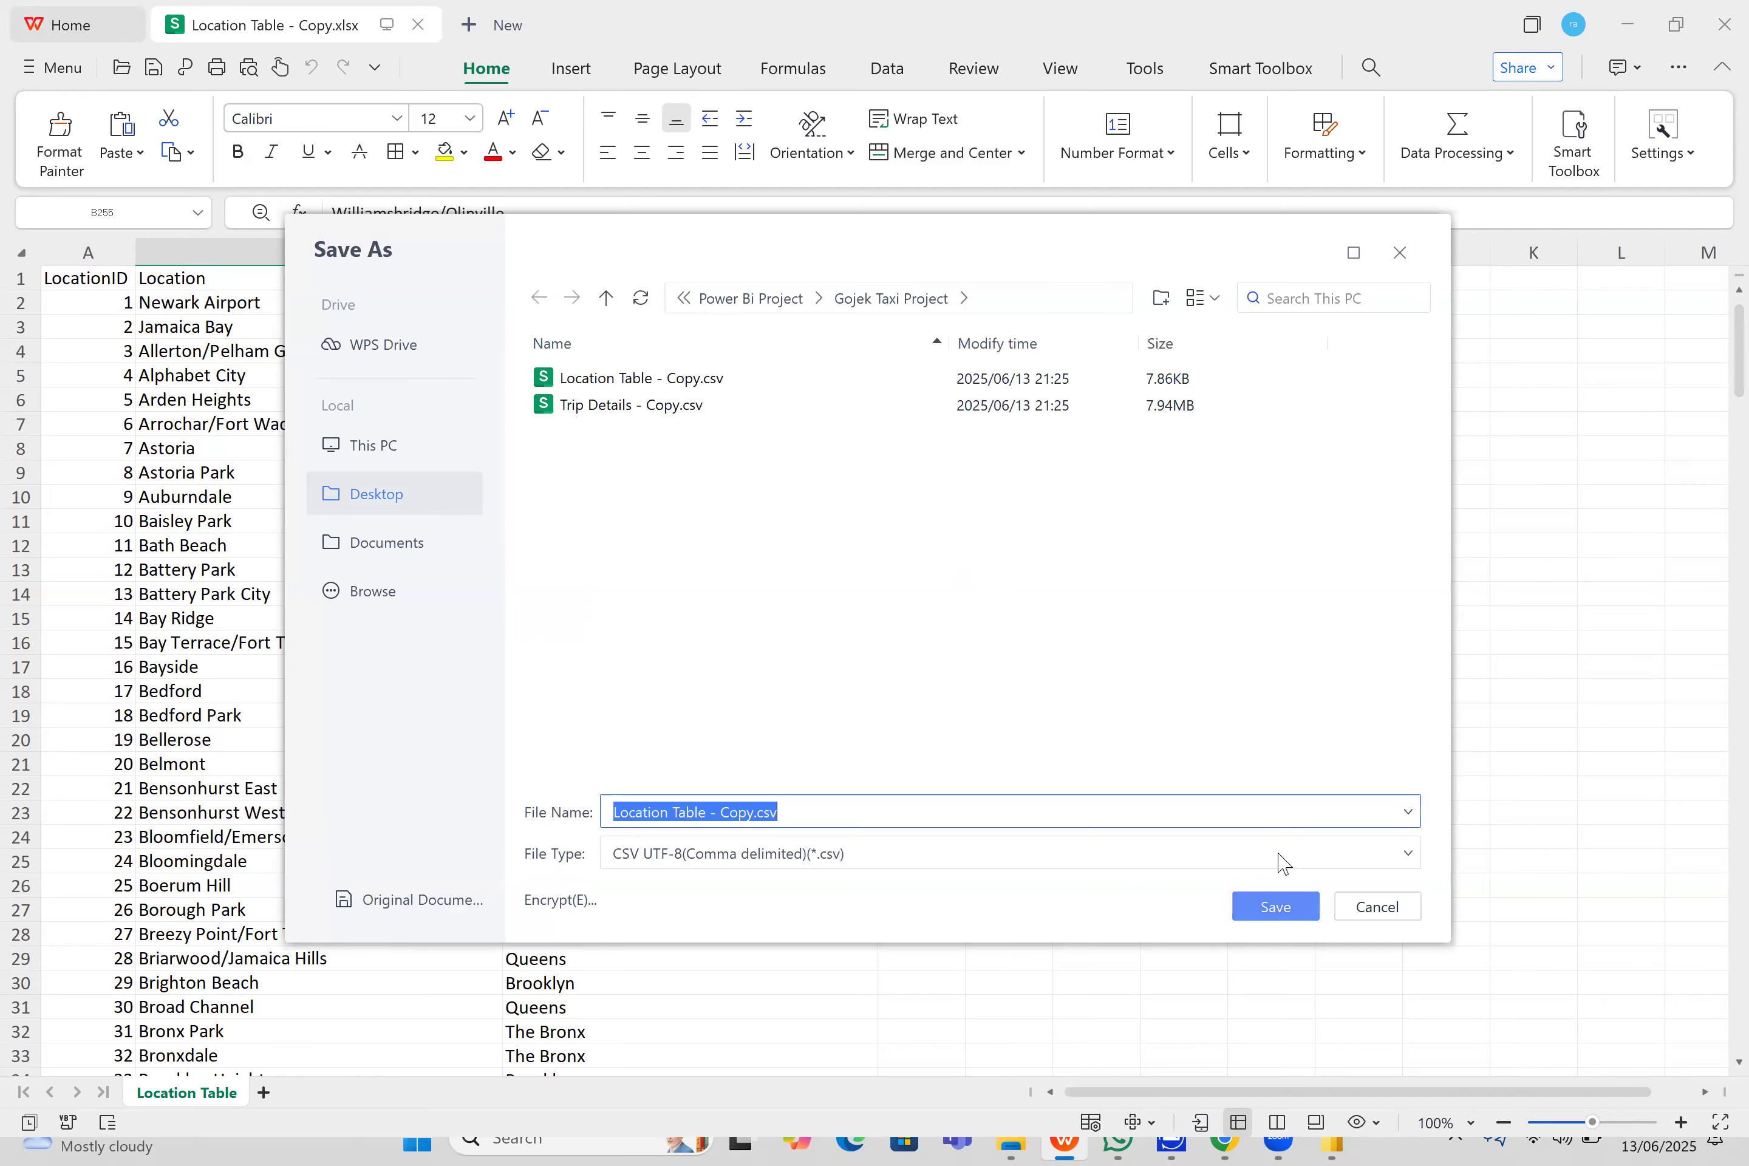
# - Save Location Table - Copy.csv over the existing file, keeping the CSV format instead of xlsx
pyautogui.press('Return')
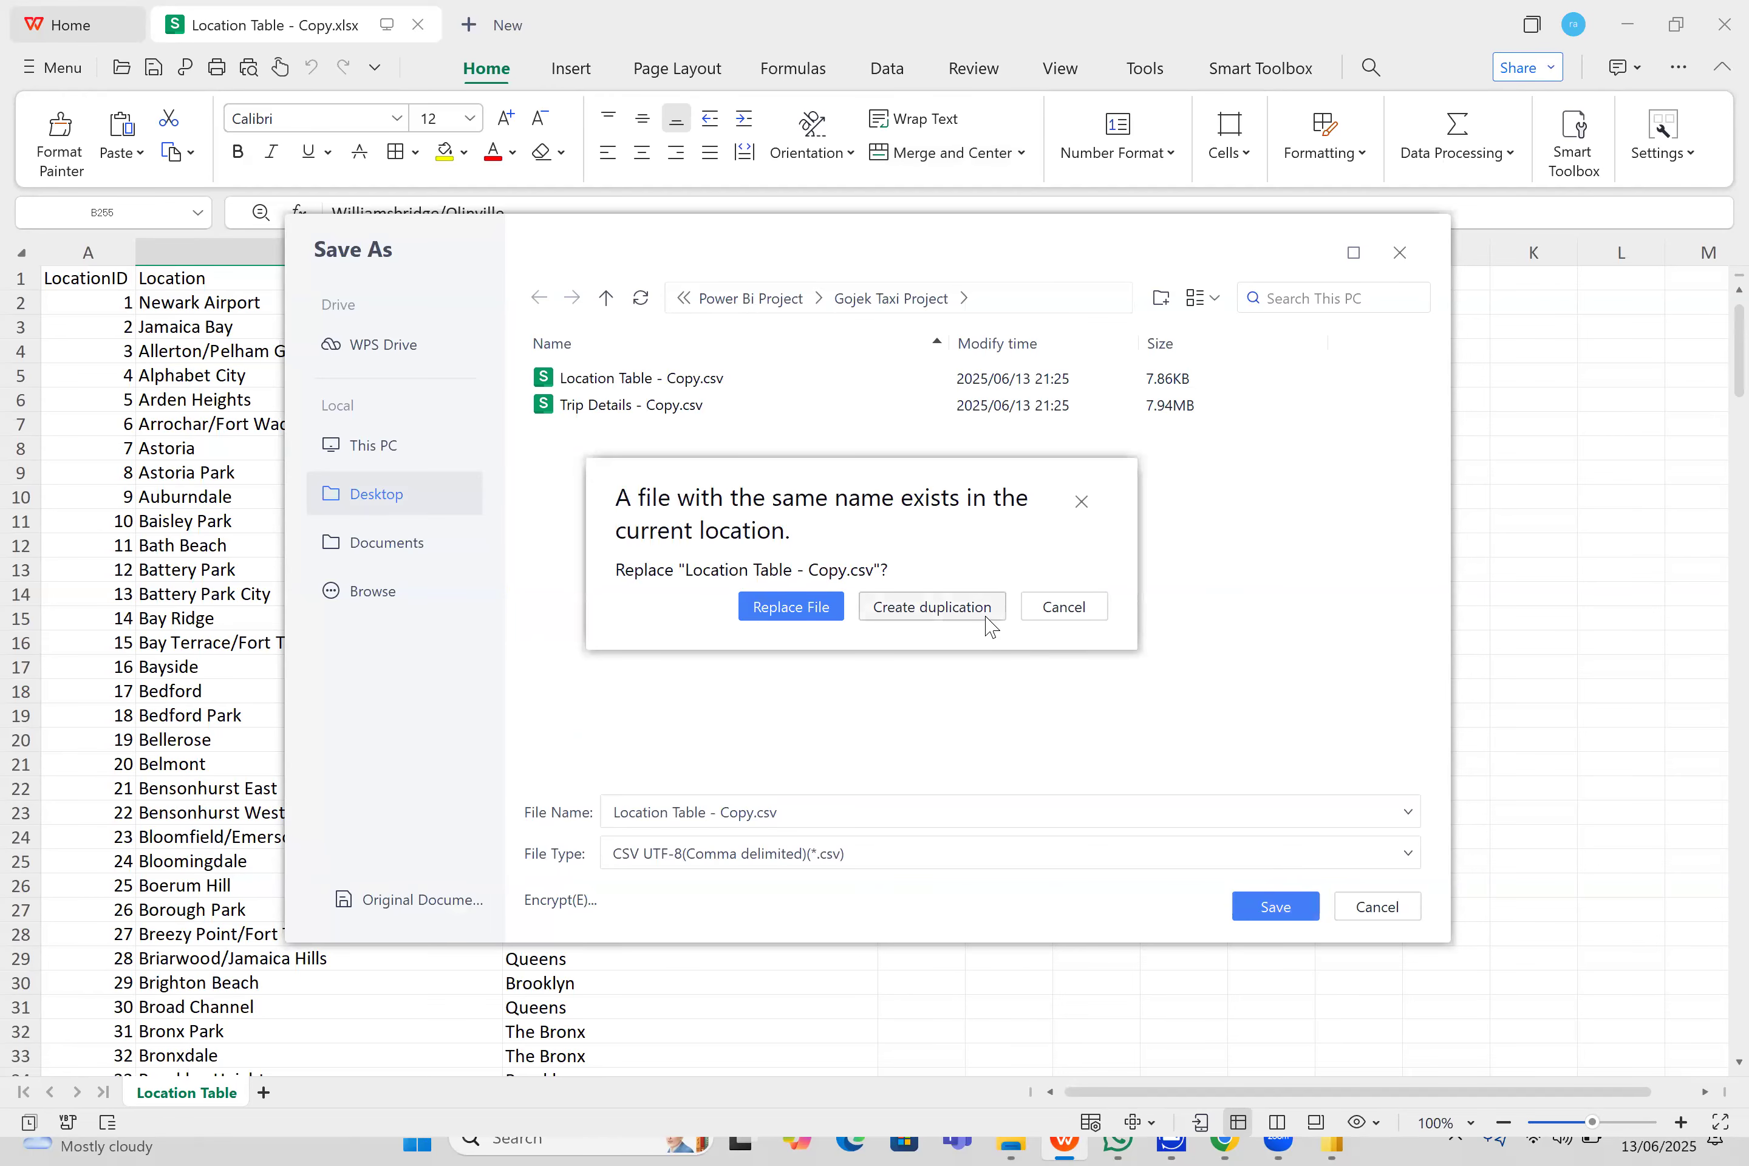
pyautogui.click(828, 608)
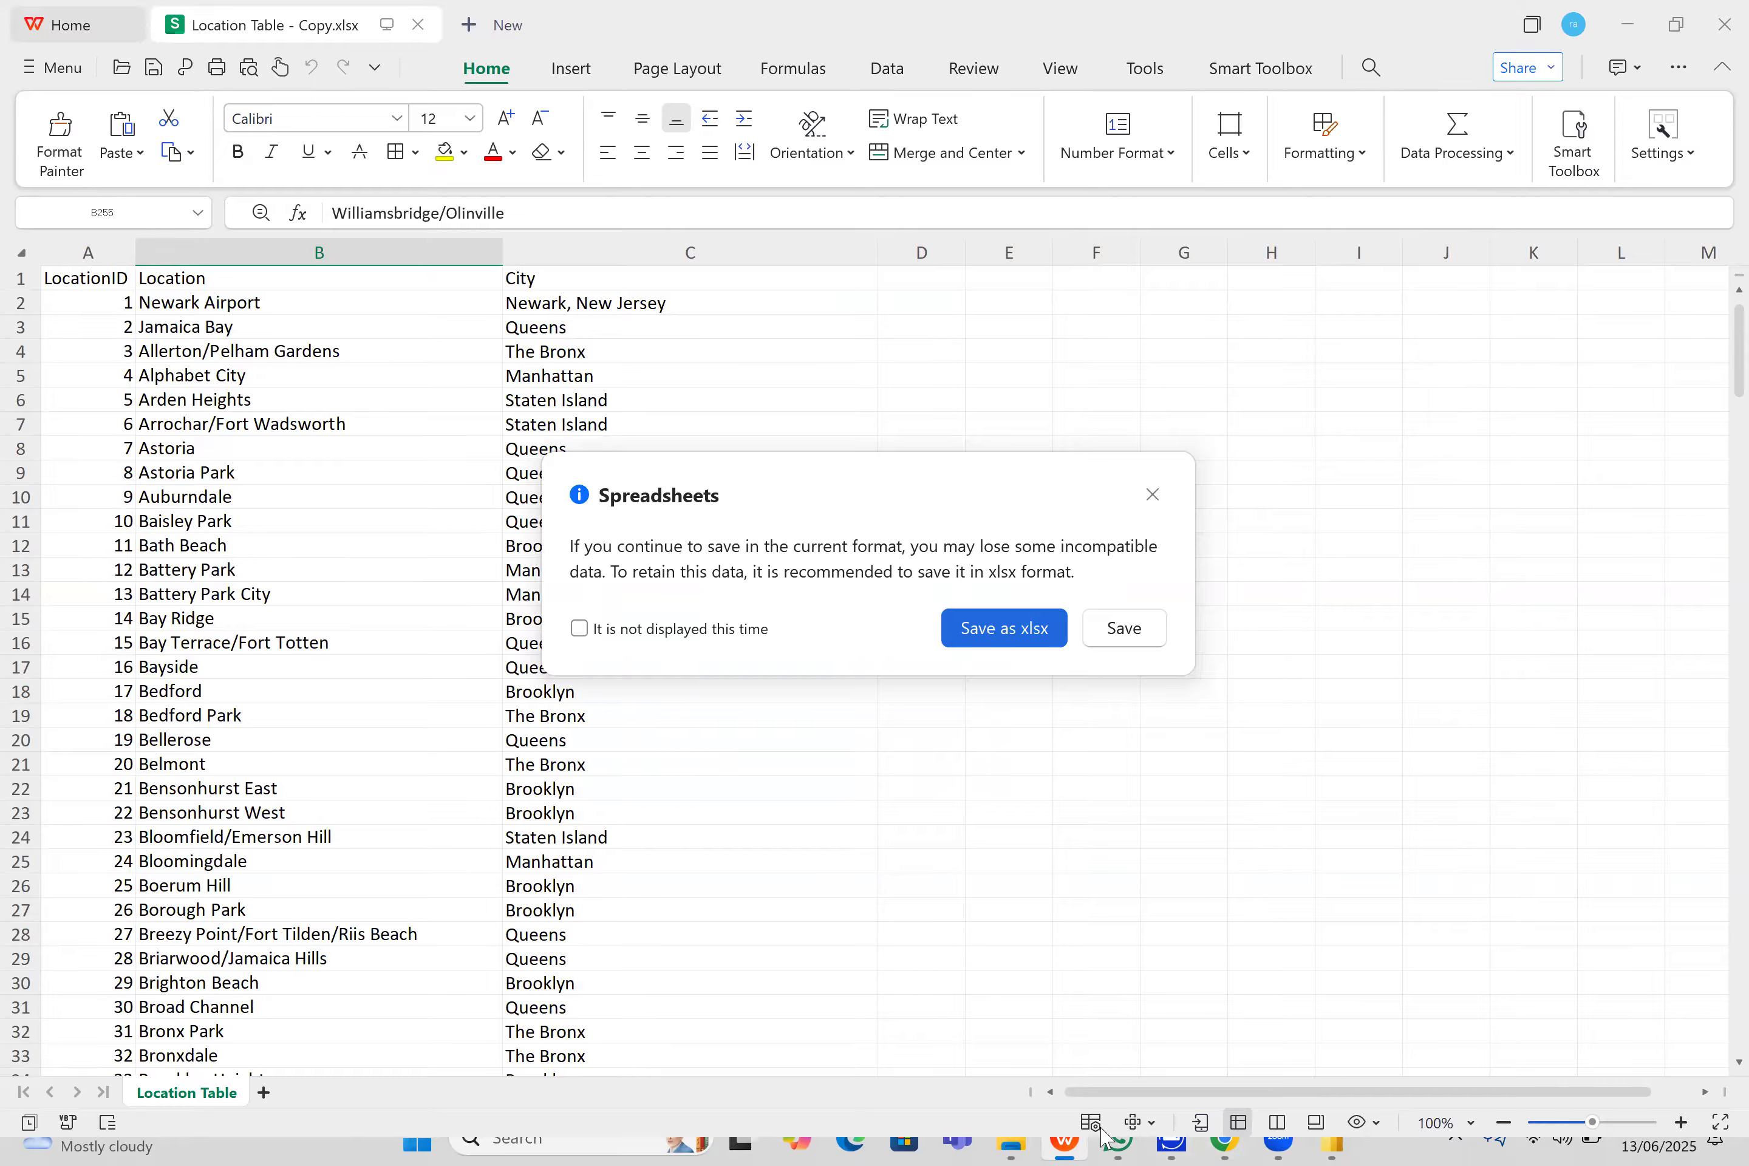
pyautogui.click(1036, 1138)
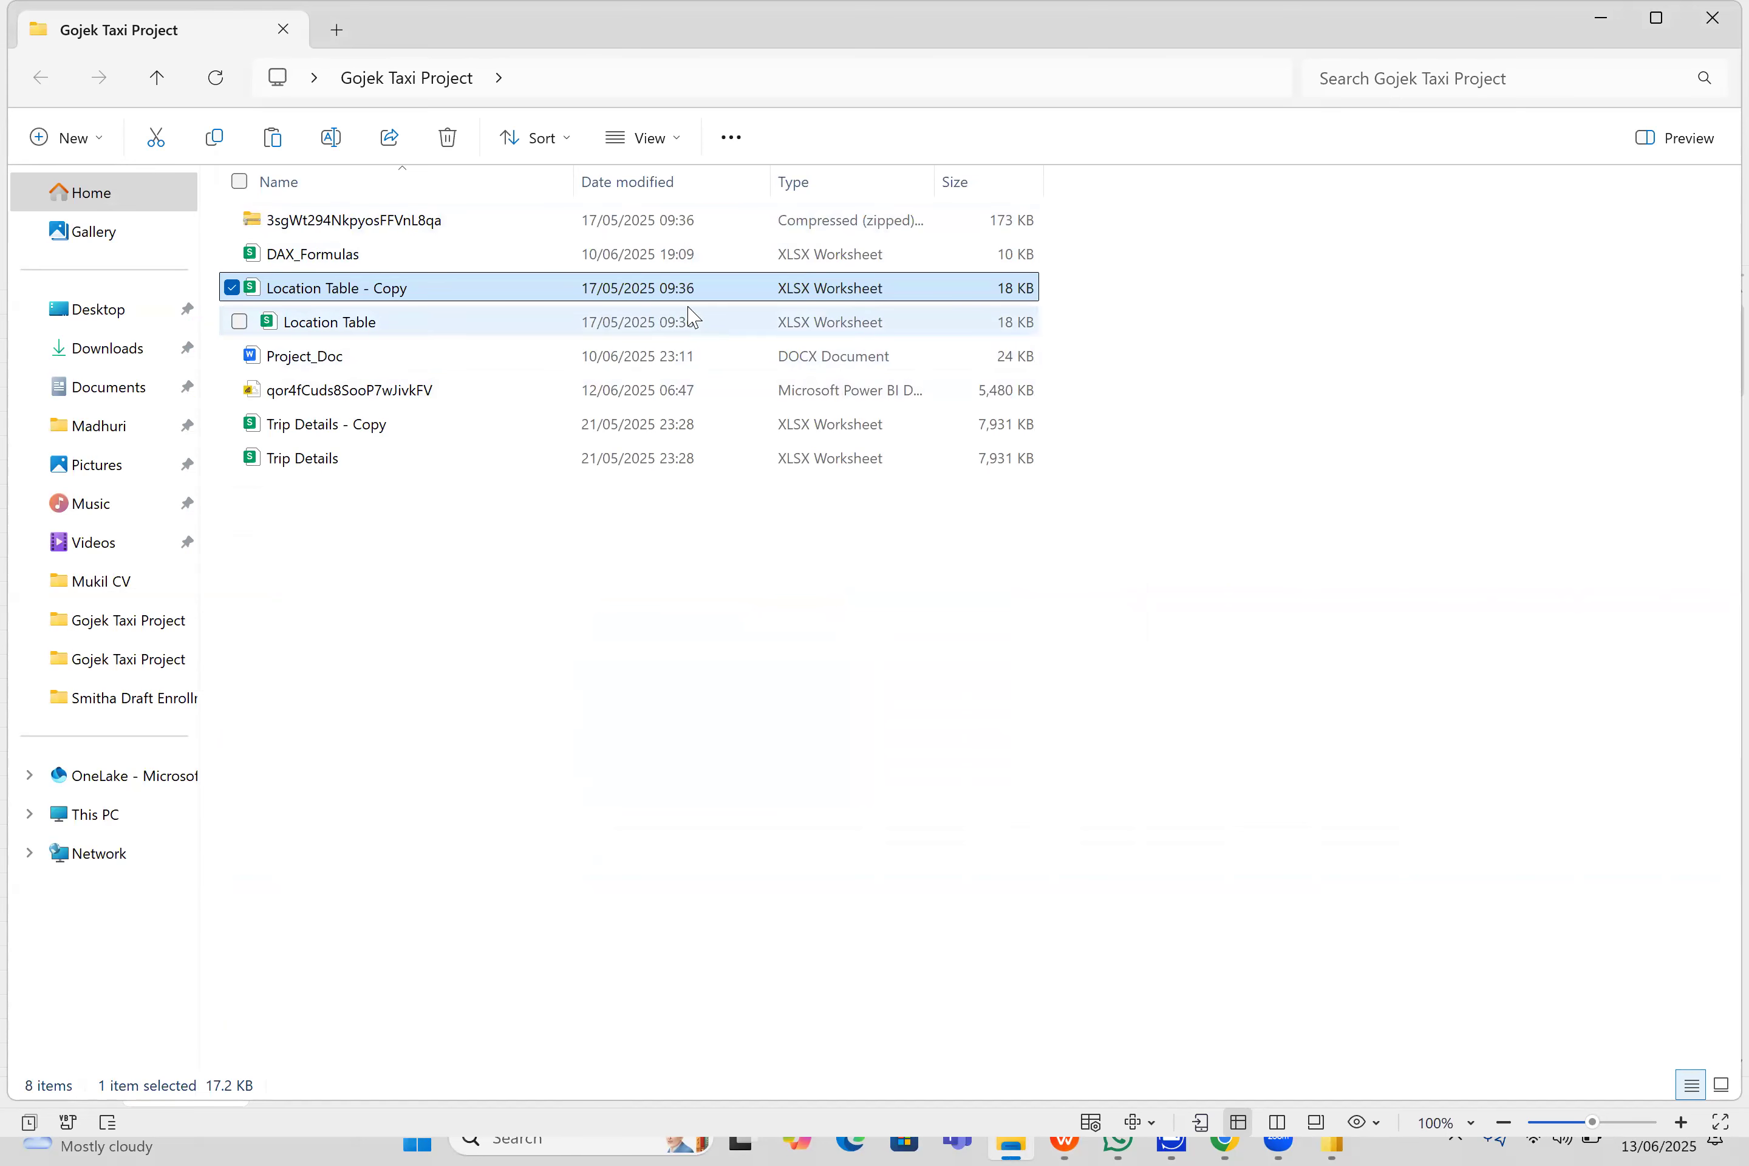
pyautogui.click(1603, 25)
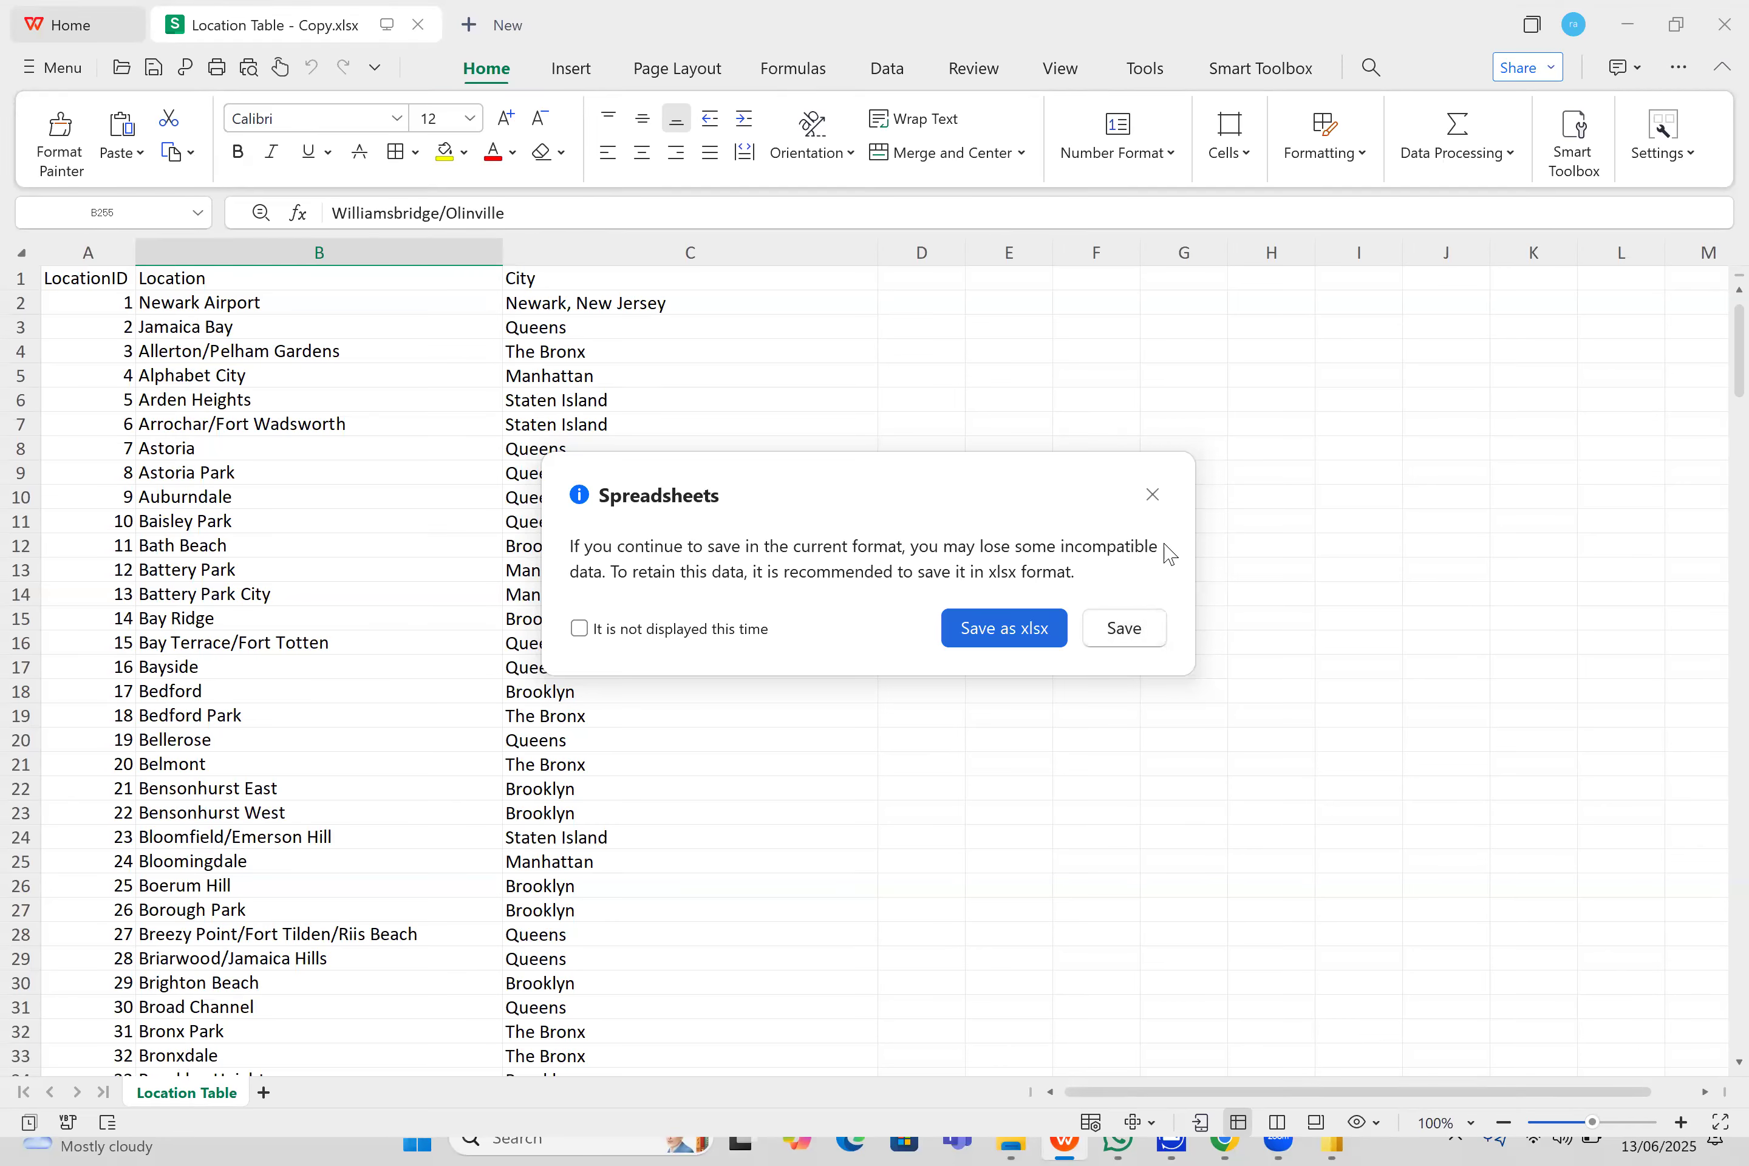
pyautogui.click(1157, 626)
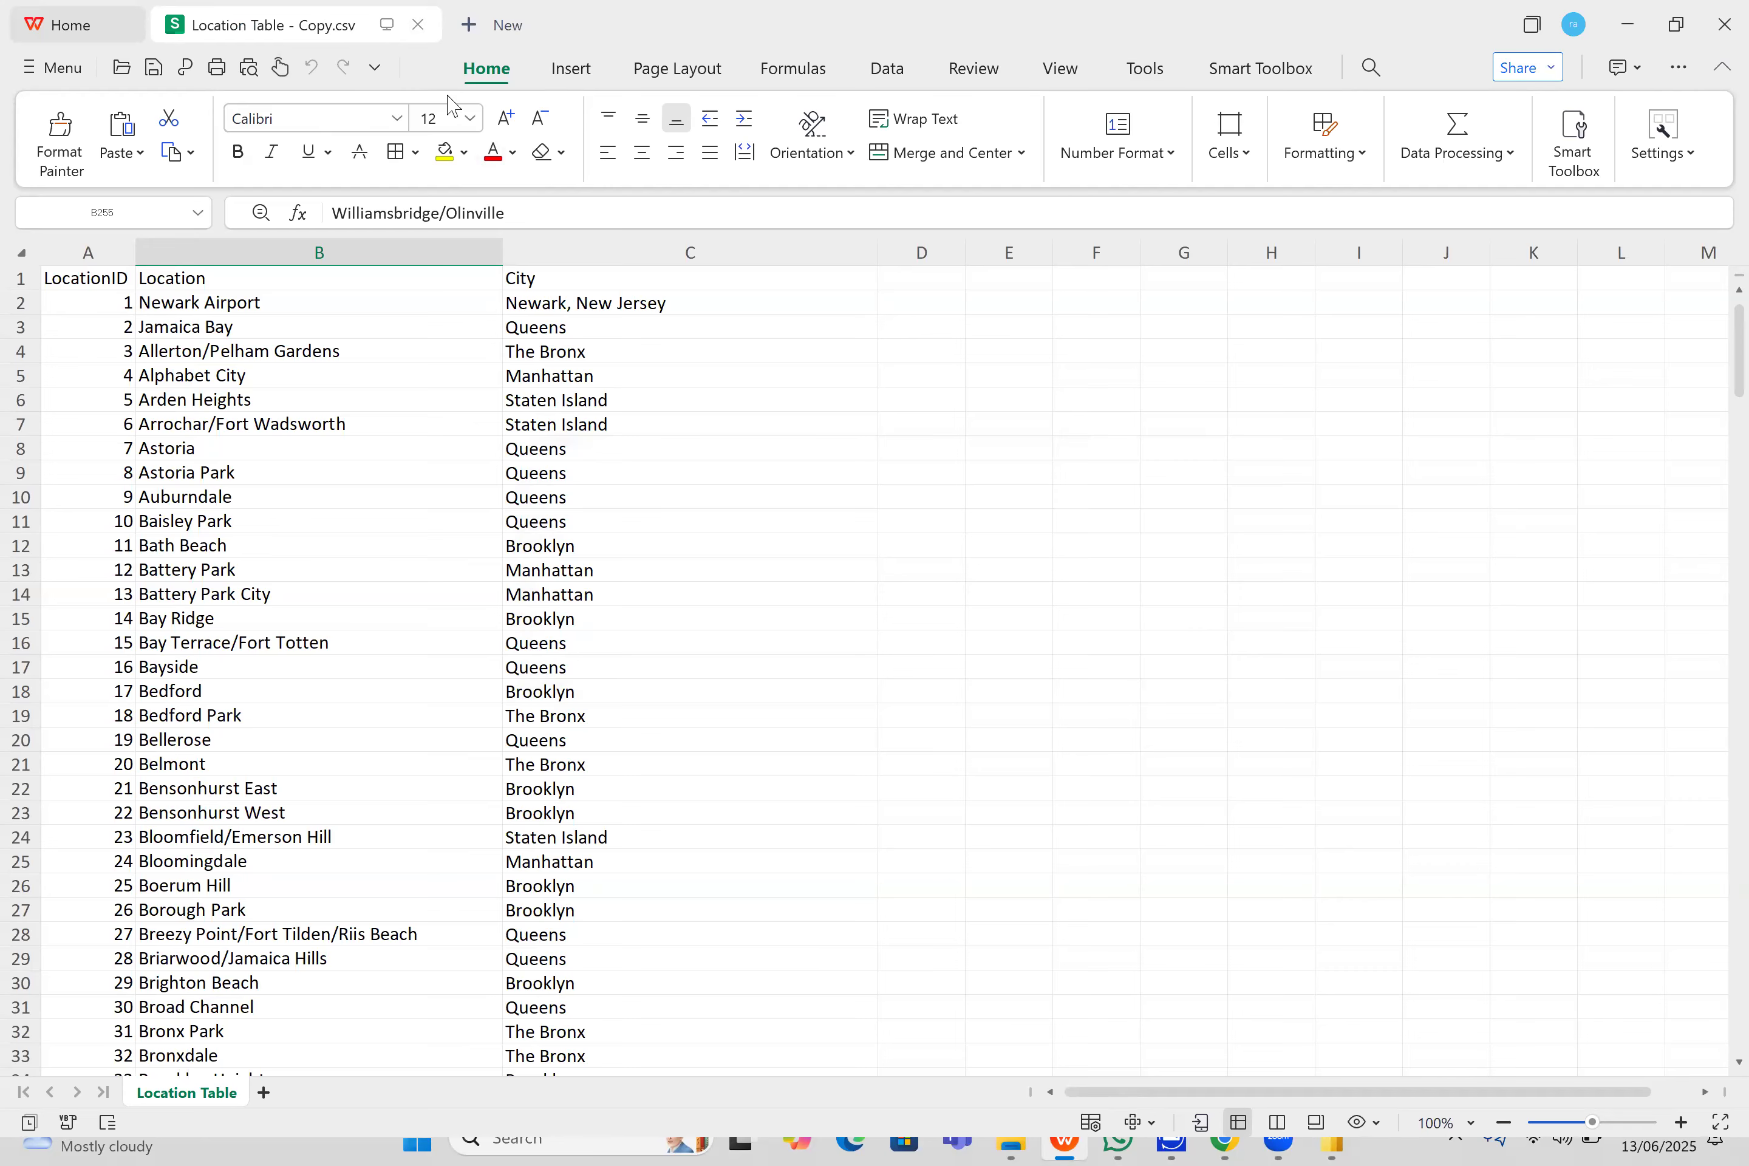
# - Switch to File Explorer and refresh the Gojek Taxi Project folder to look for the saved CSV file
pyautogui.click(1030, 1140)
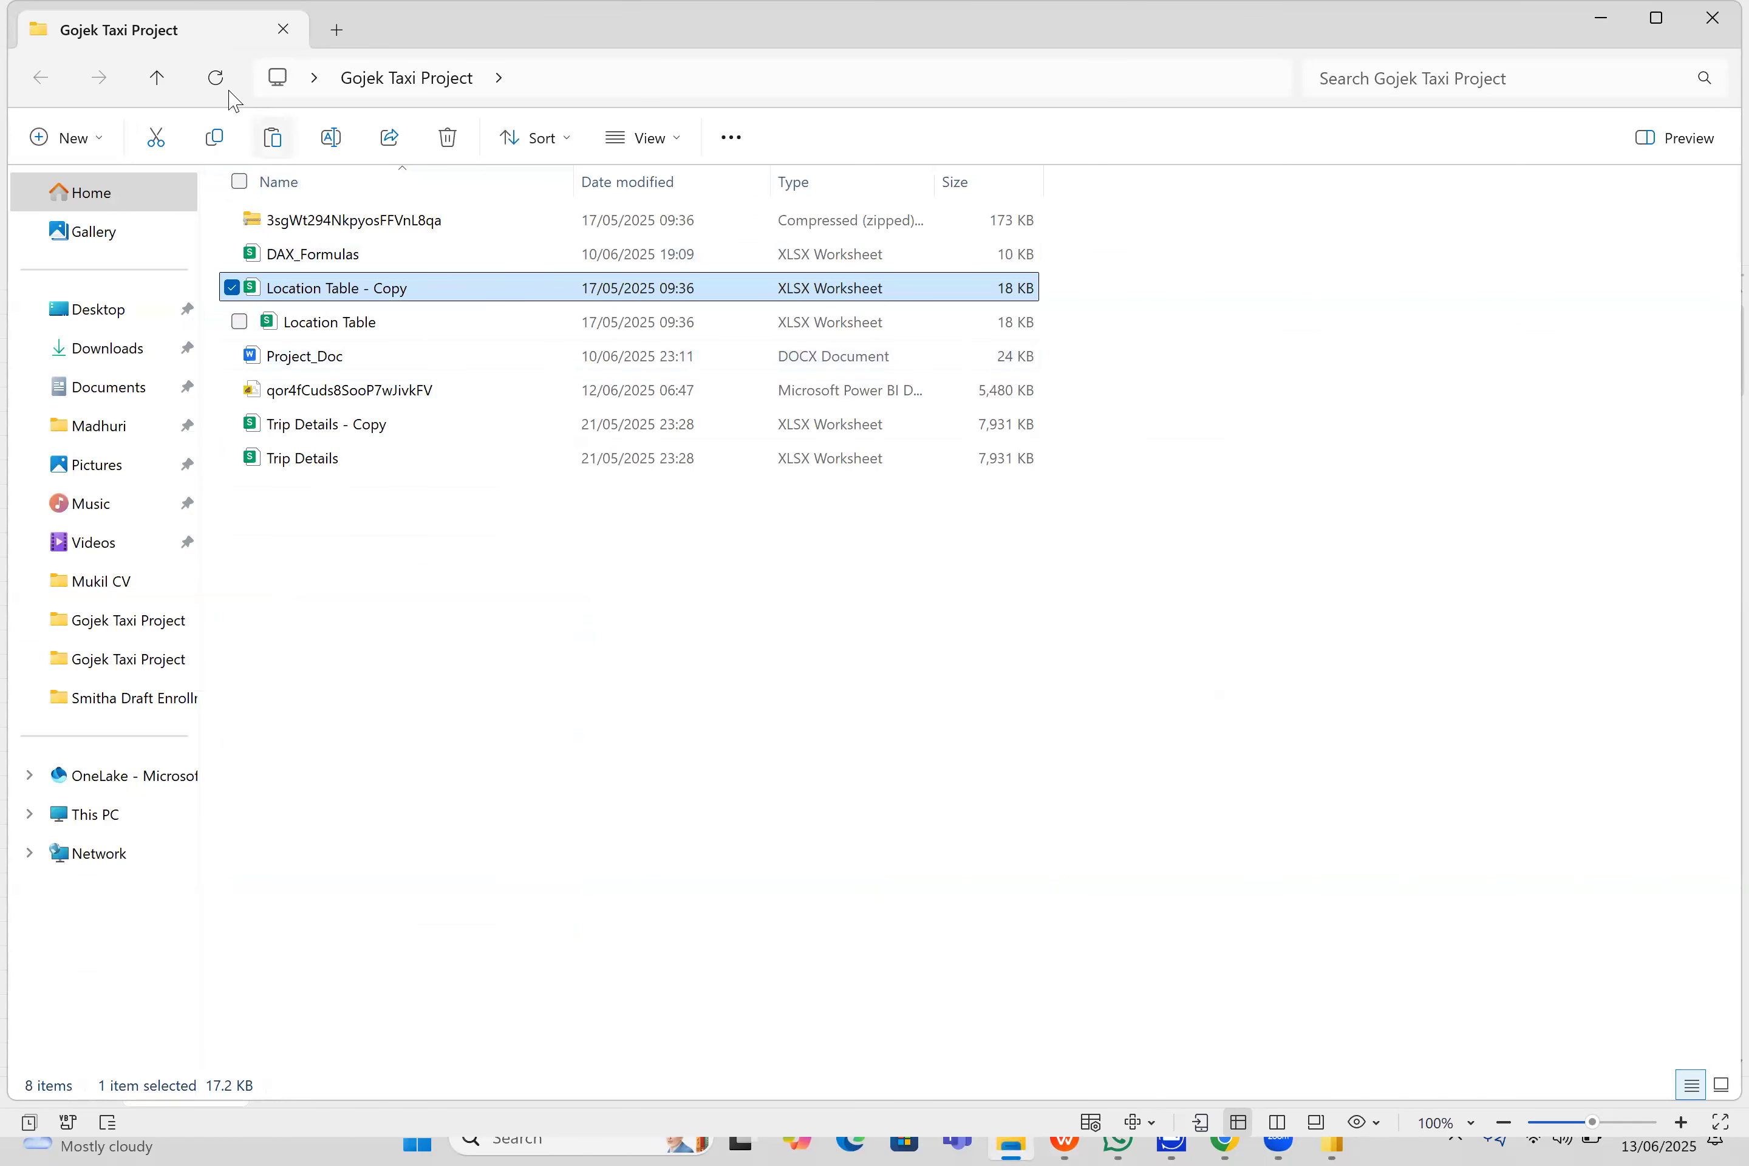
pyautogui.click(217, 80)
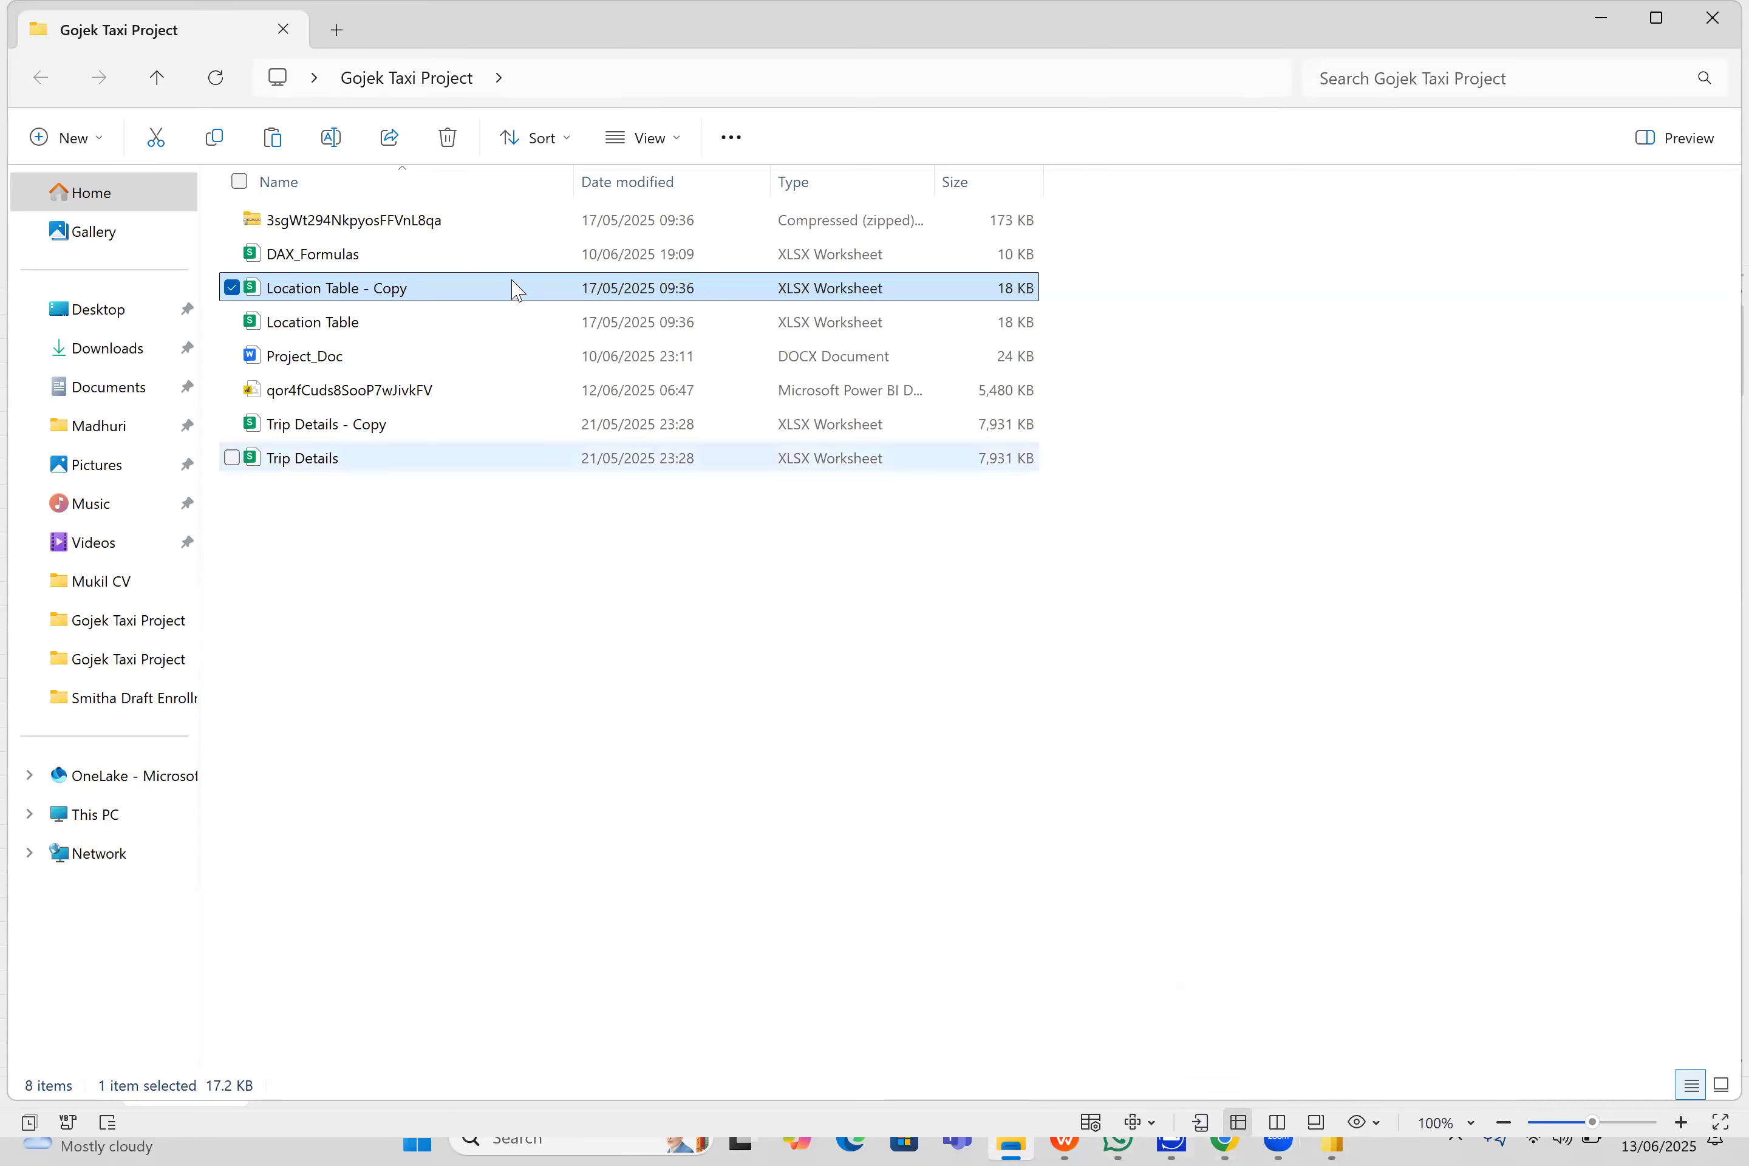
pyautogui.click(400, 305)
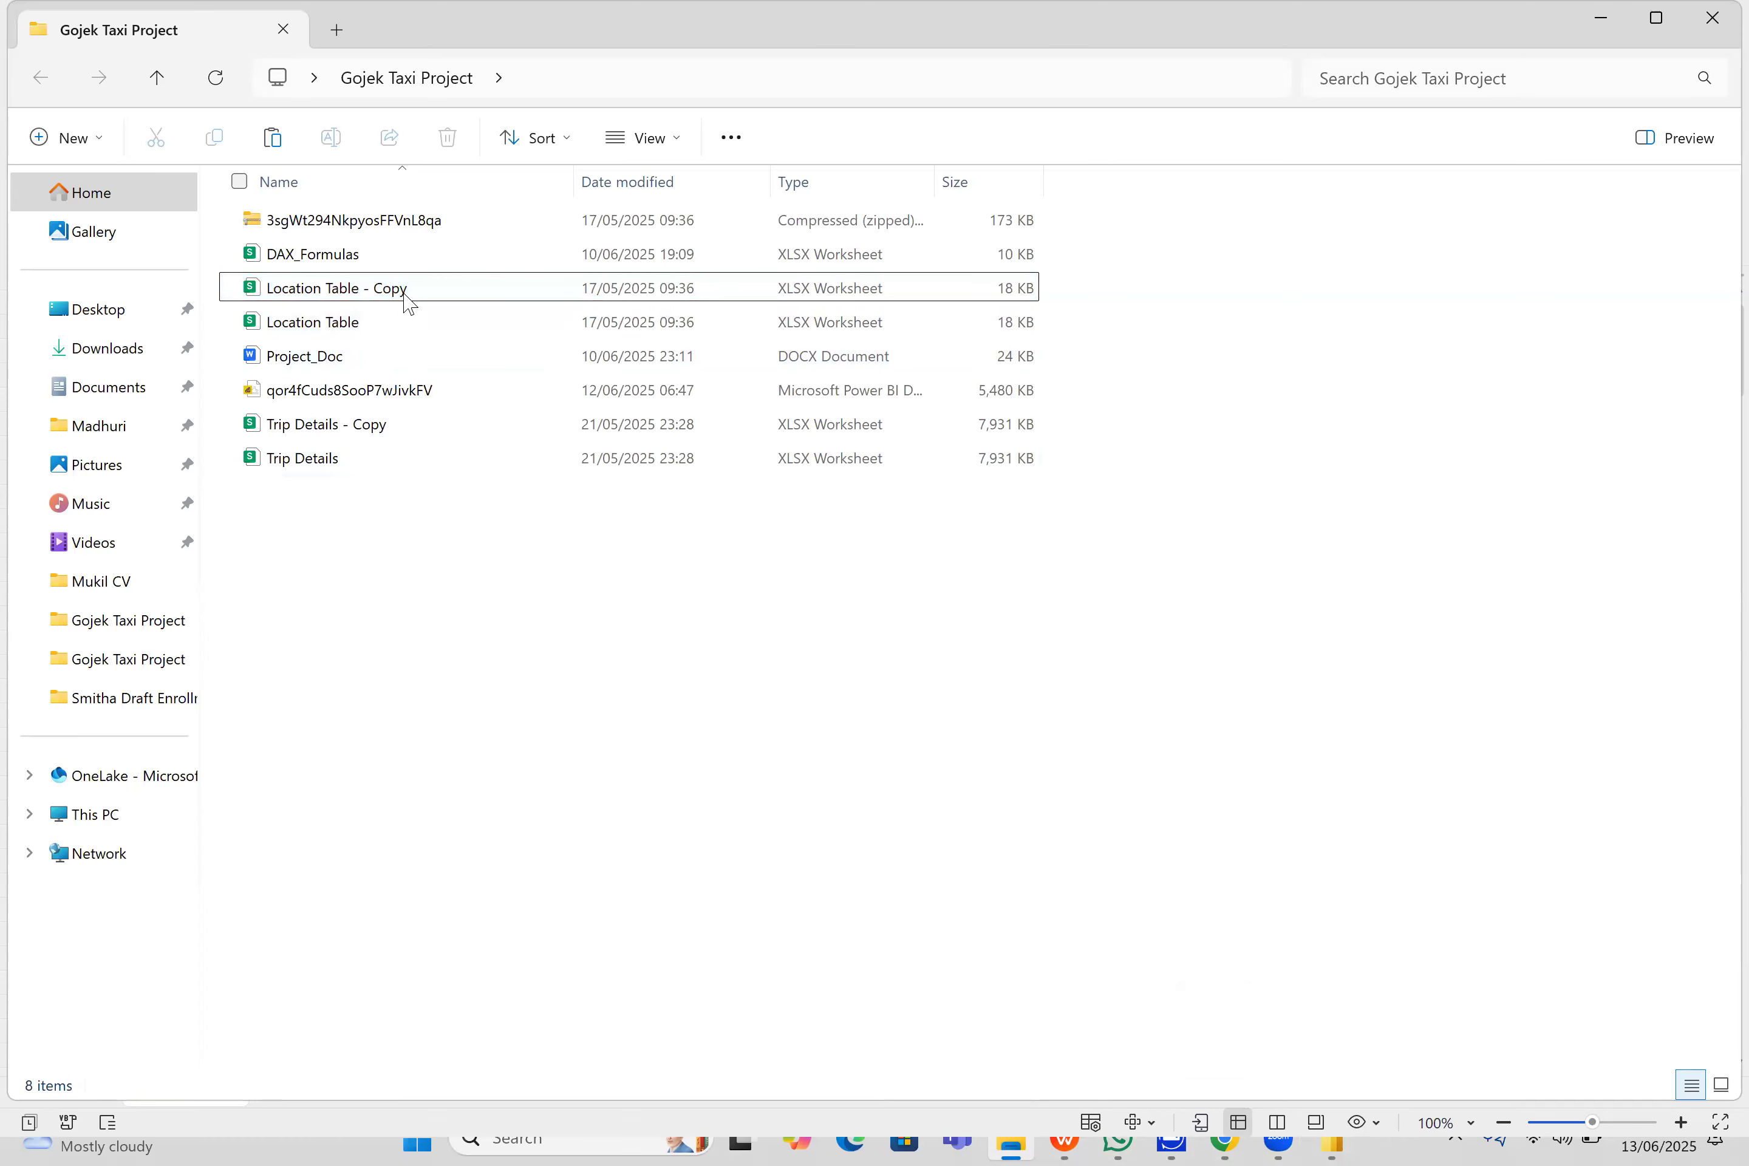
# - Reopen Location Table - Copy.xlsx, check it against the open CSV version, then close the workbook and leave the spreadsheet program
pyautogui.doubleClick(408, 303)
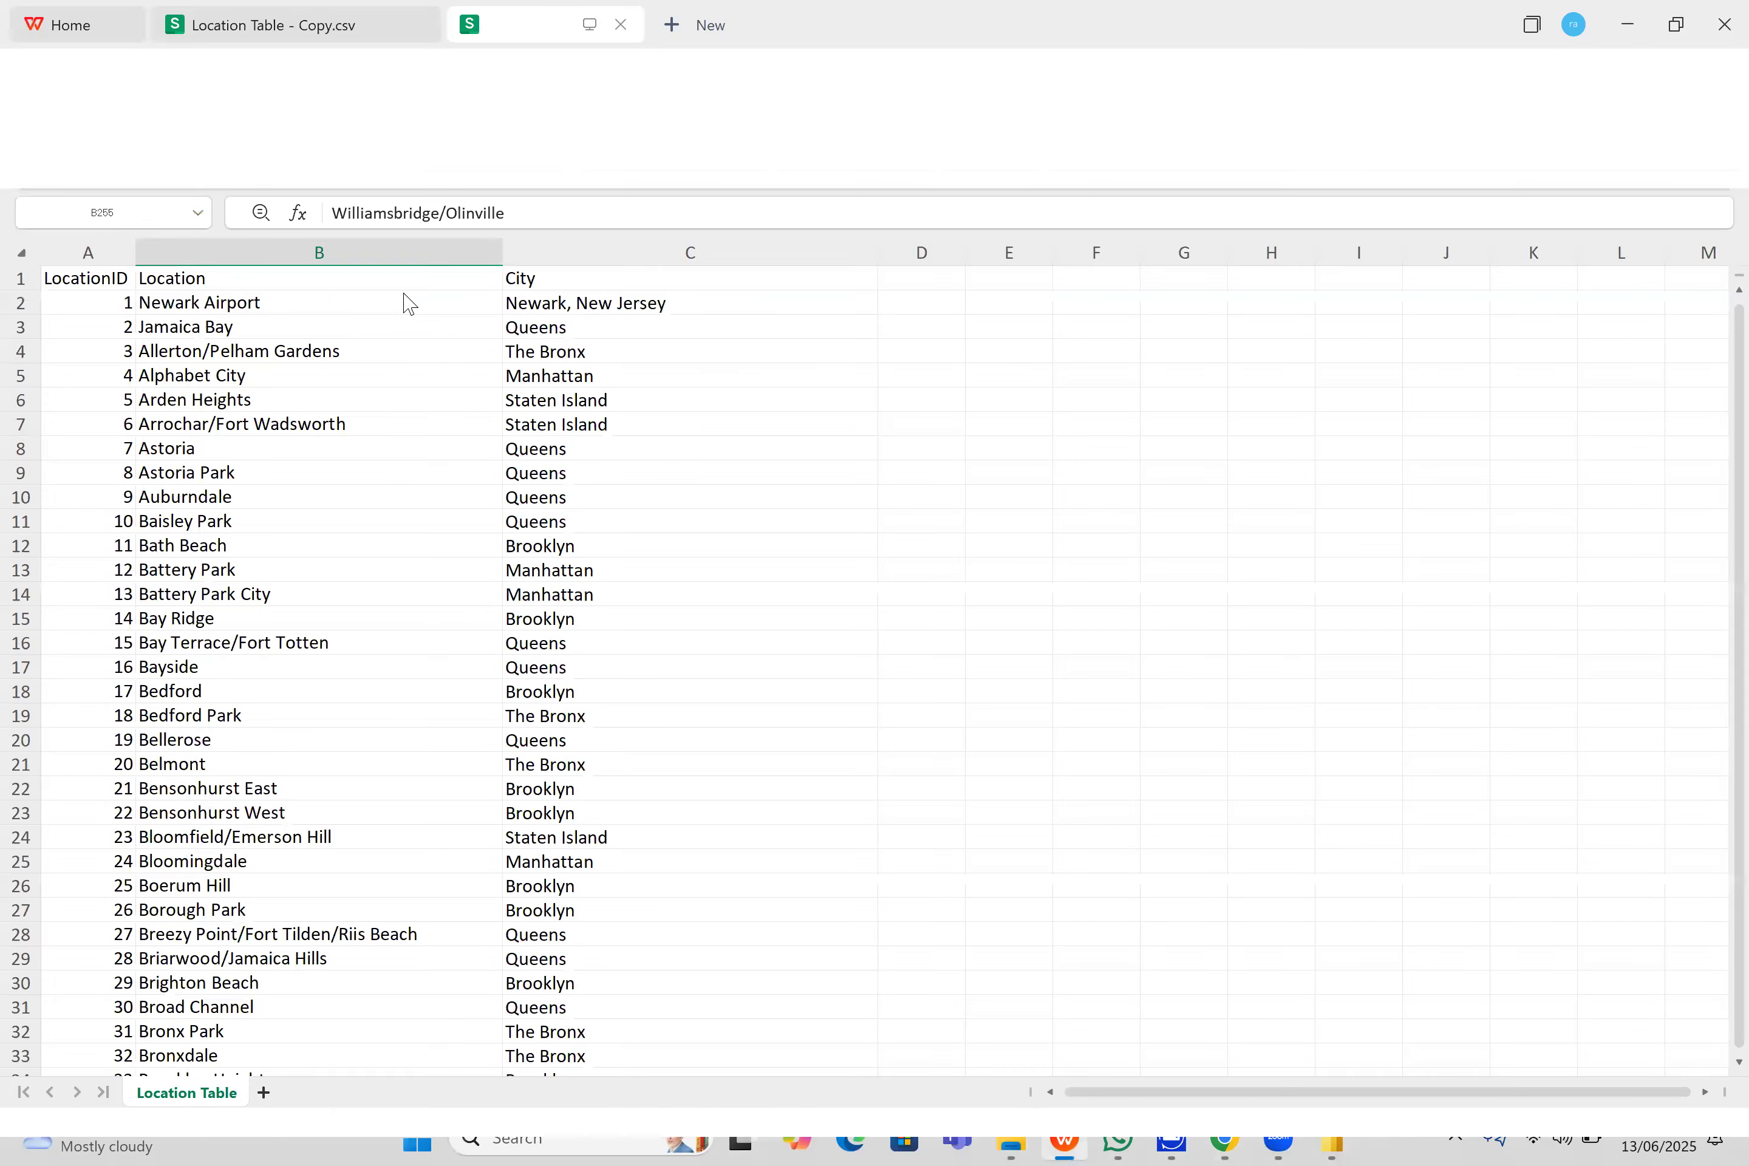
pyautogui.click(371, 32)
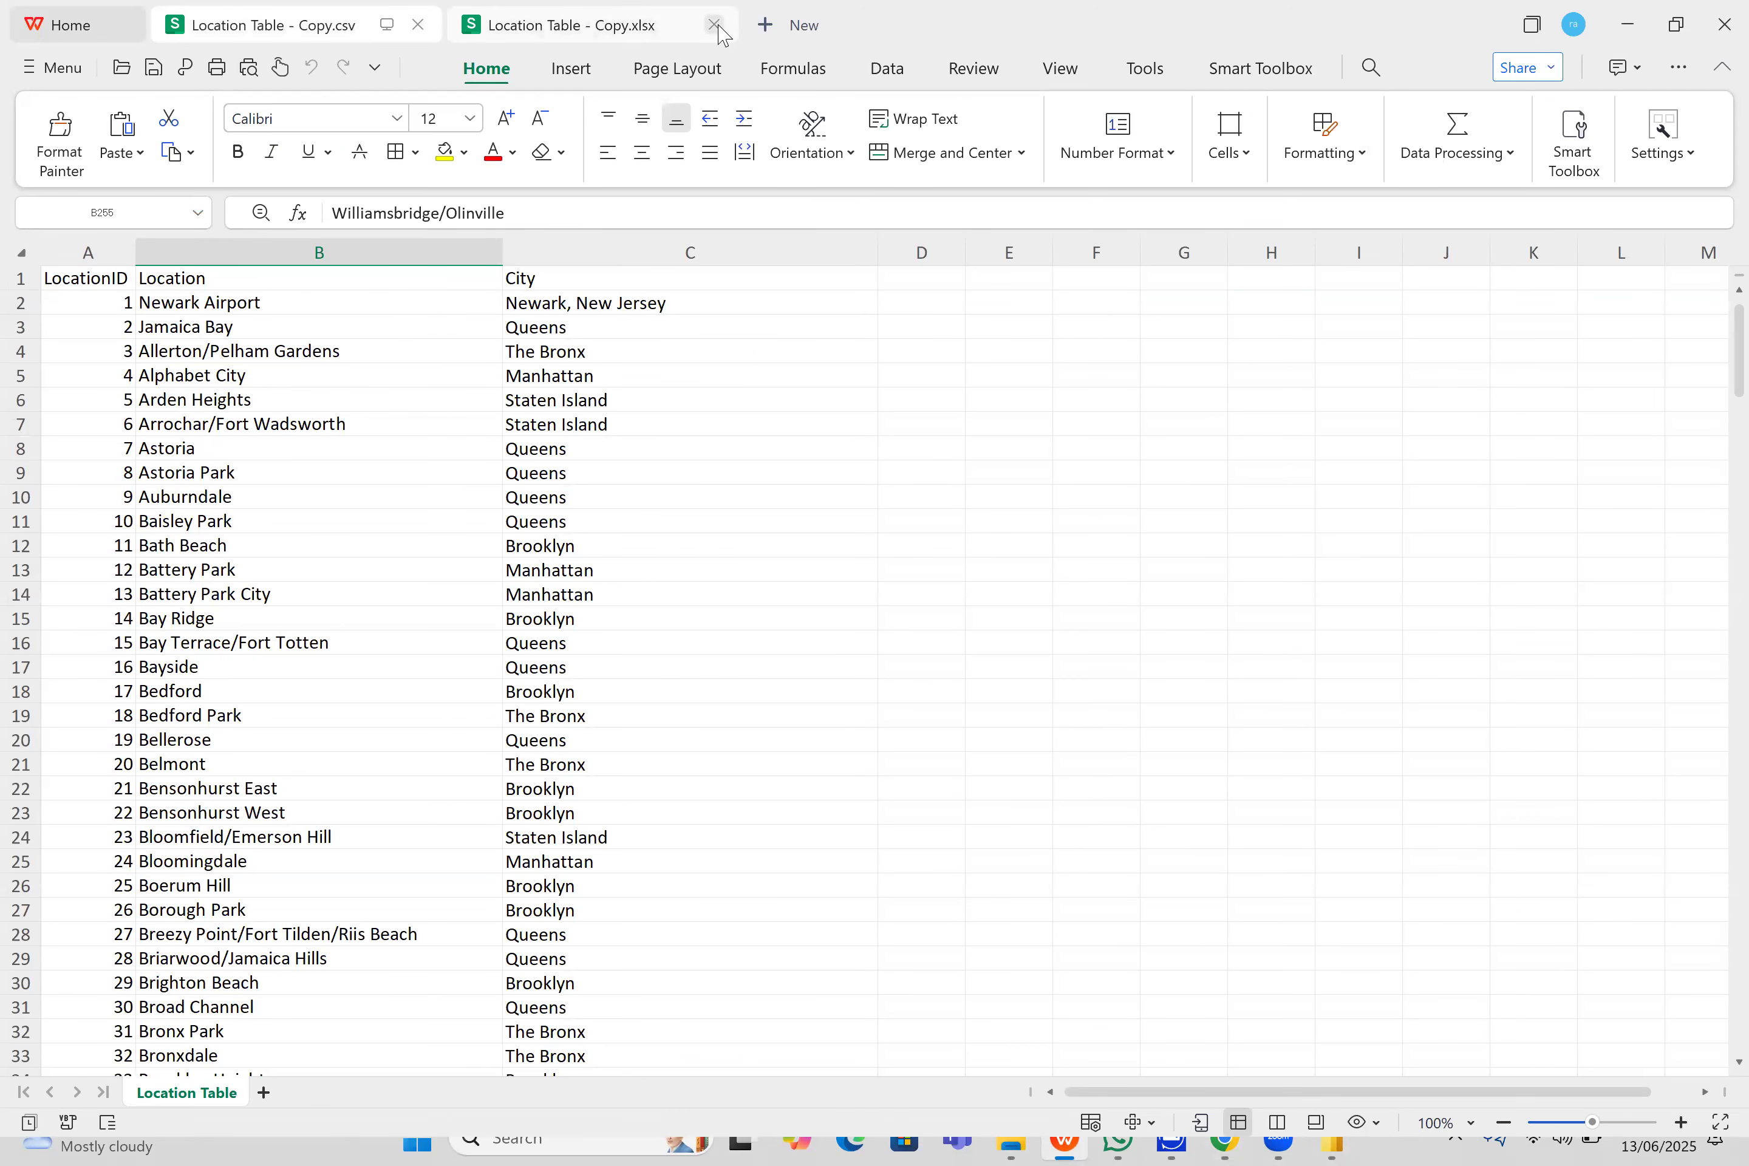
pyautogui.click(714, 25)
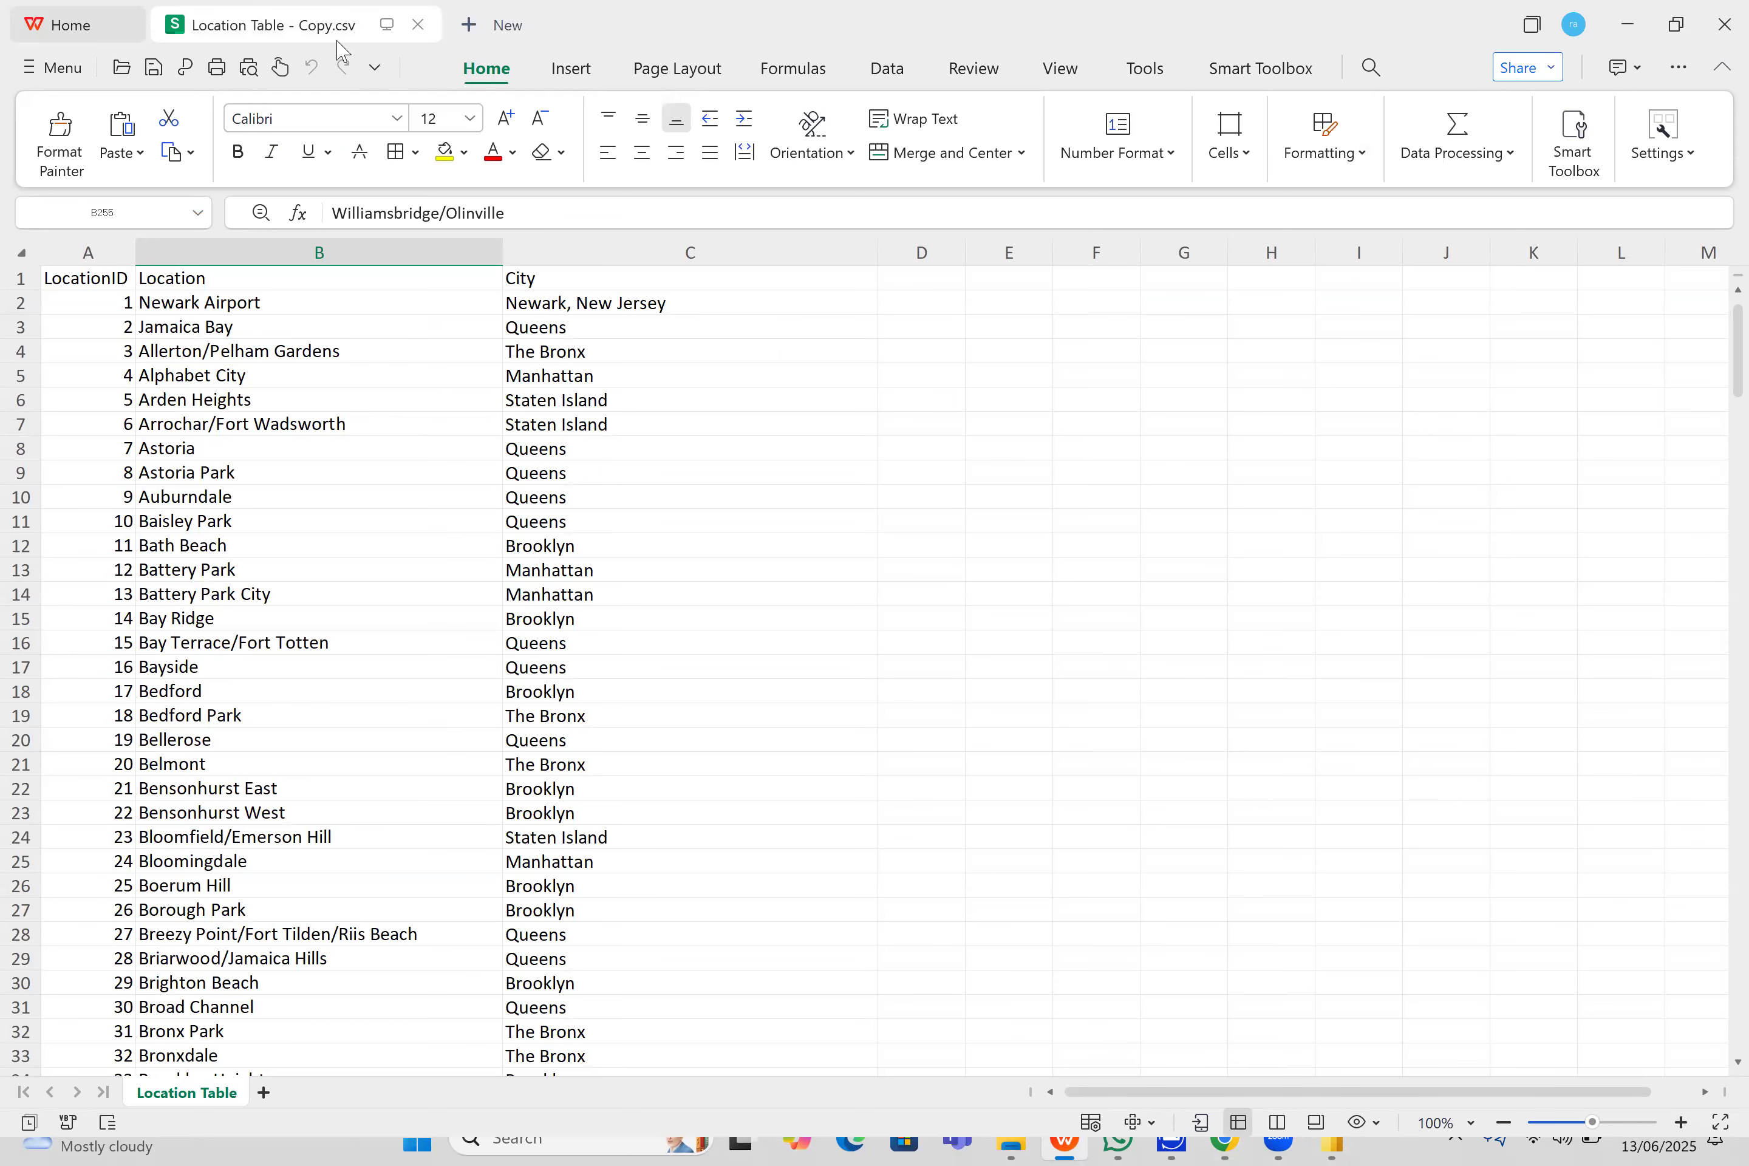
pyautogui.click(67, 78)
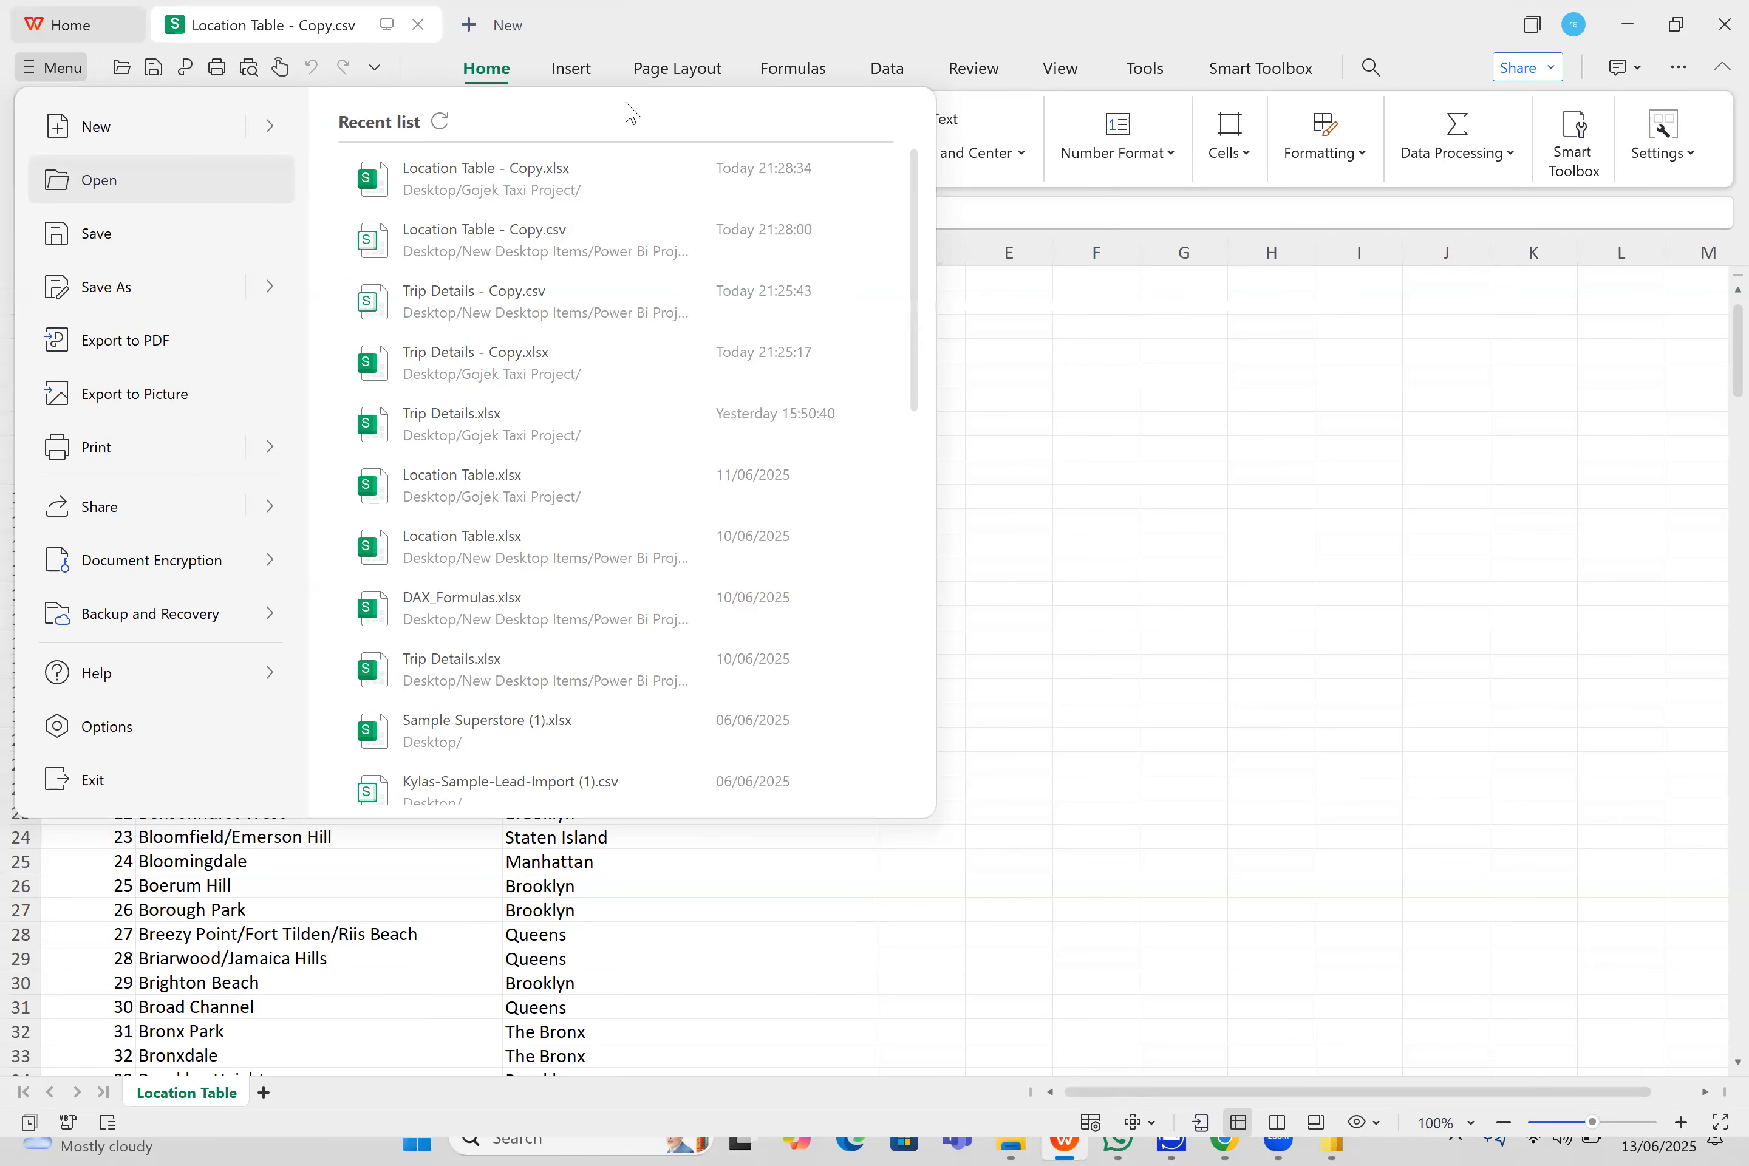
pyautogui.click(353, 30)
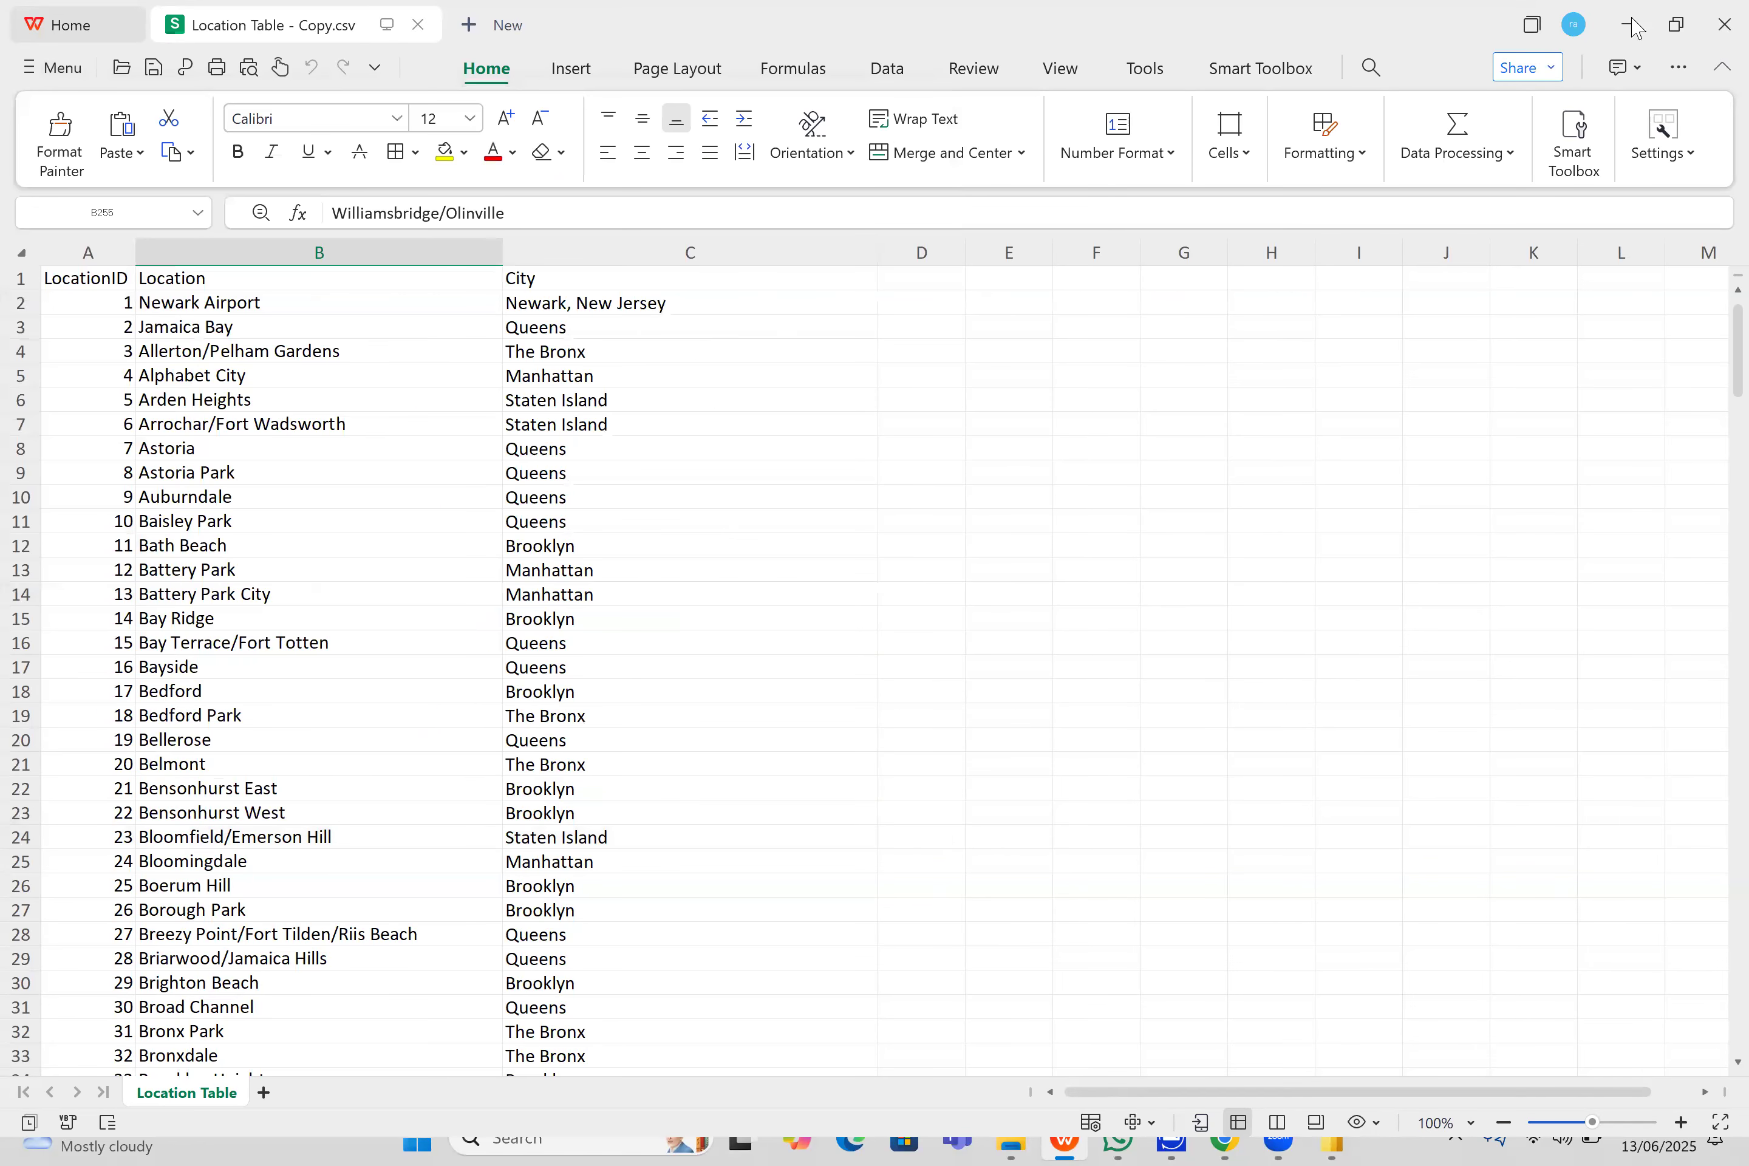
pyautogui.click(1718, 30)
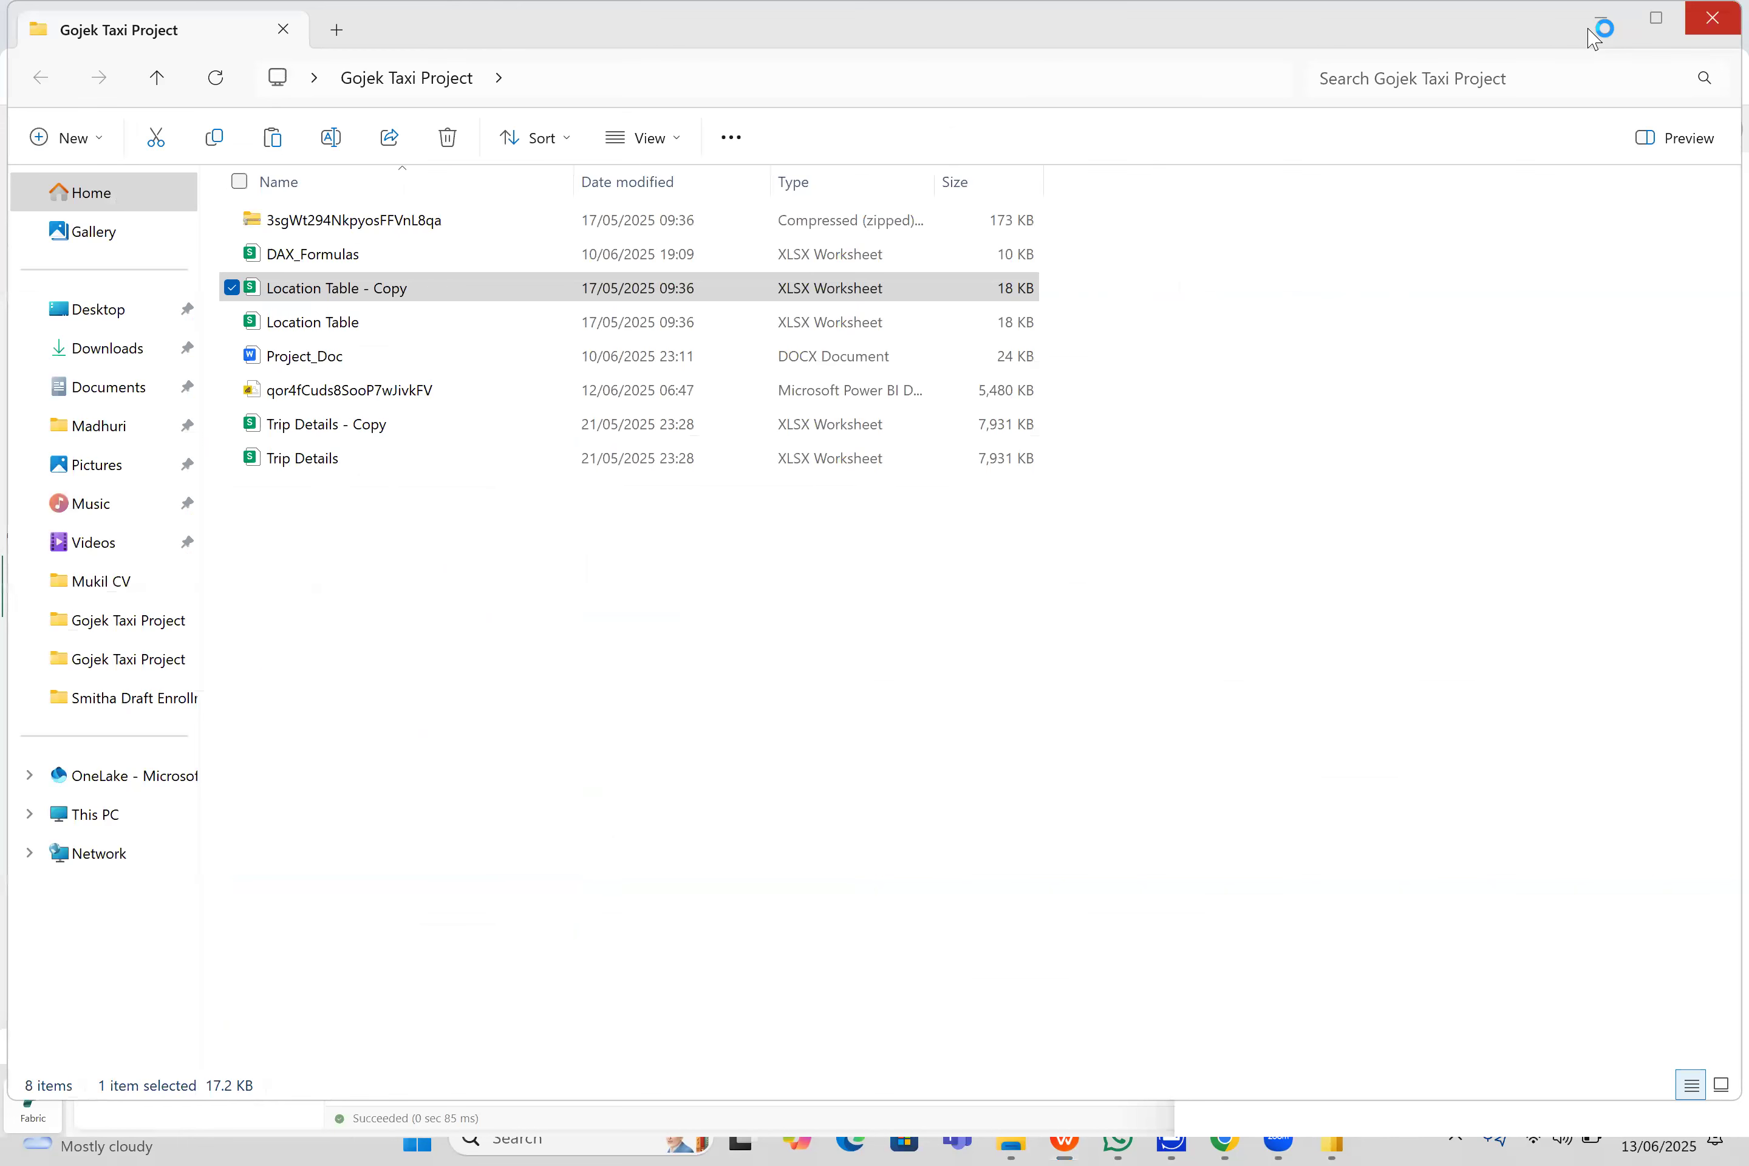
# - Check the file type of Location Table - Copy in its properties, then close the properties
pyautogui.click(856, 626)
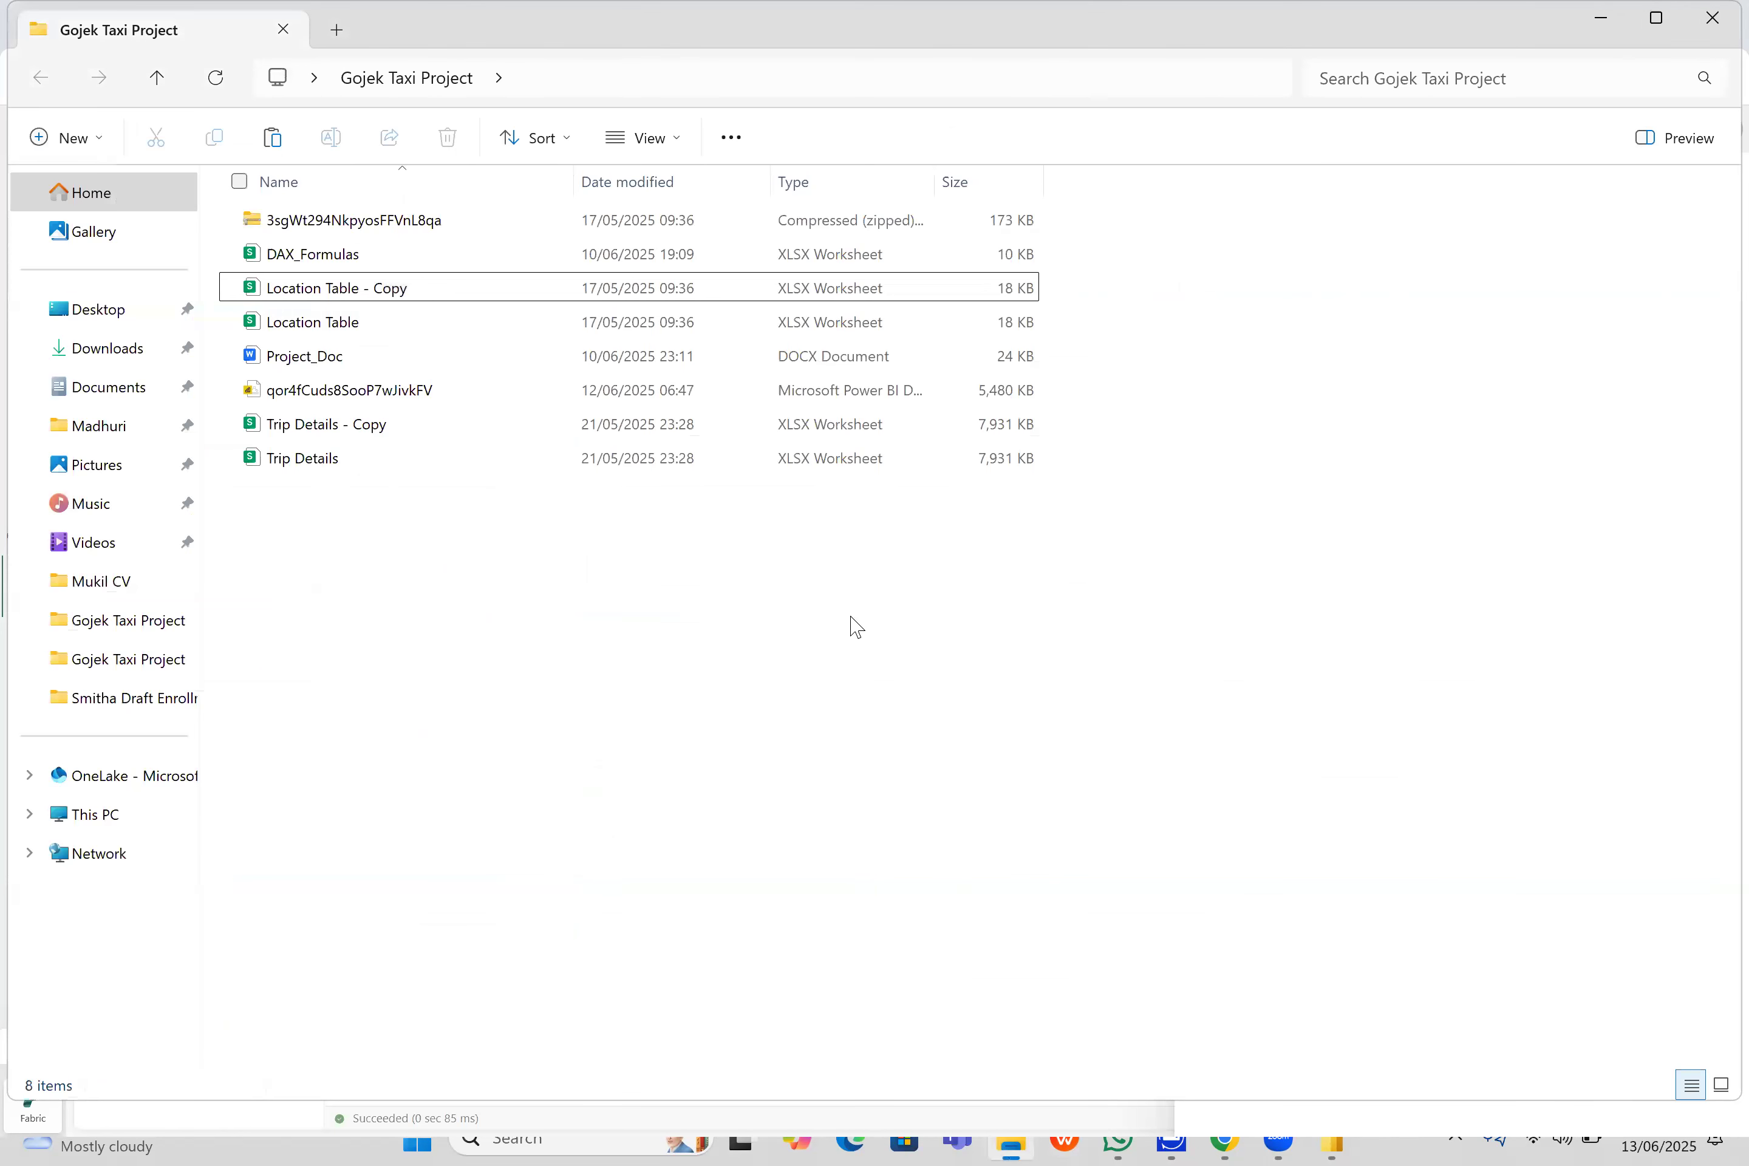
pyautogui.click(449, 301)
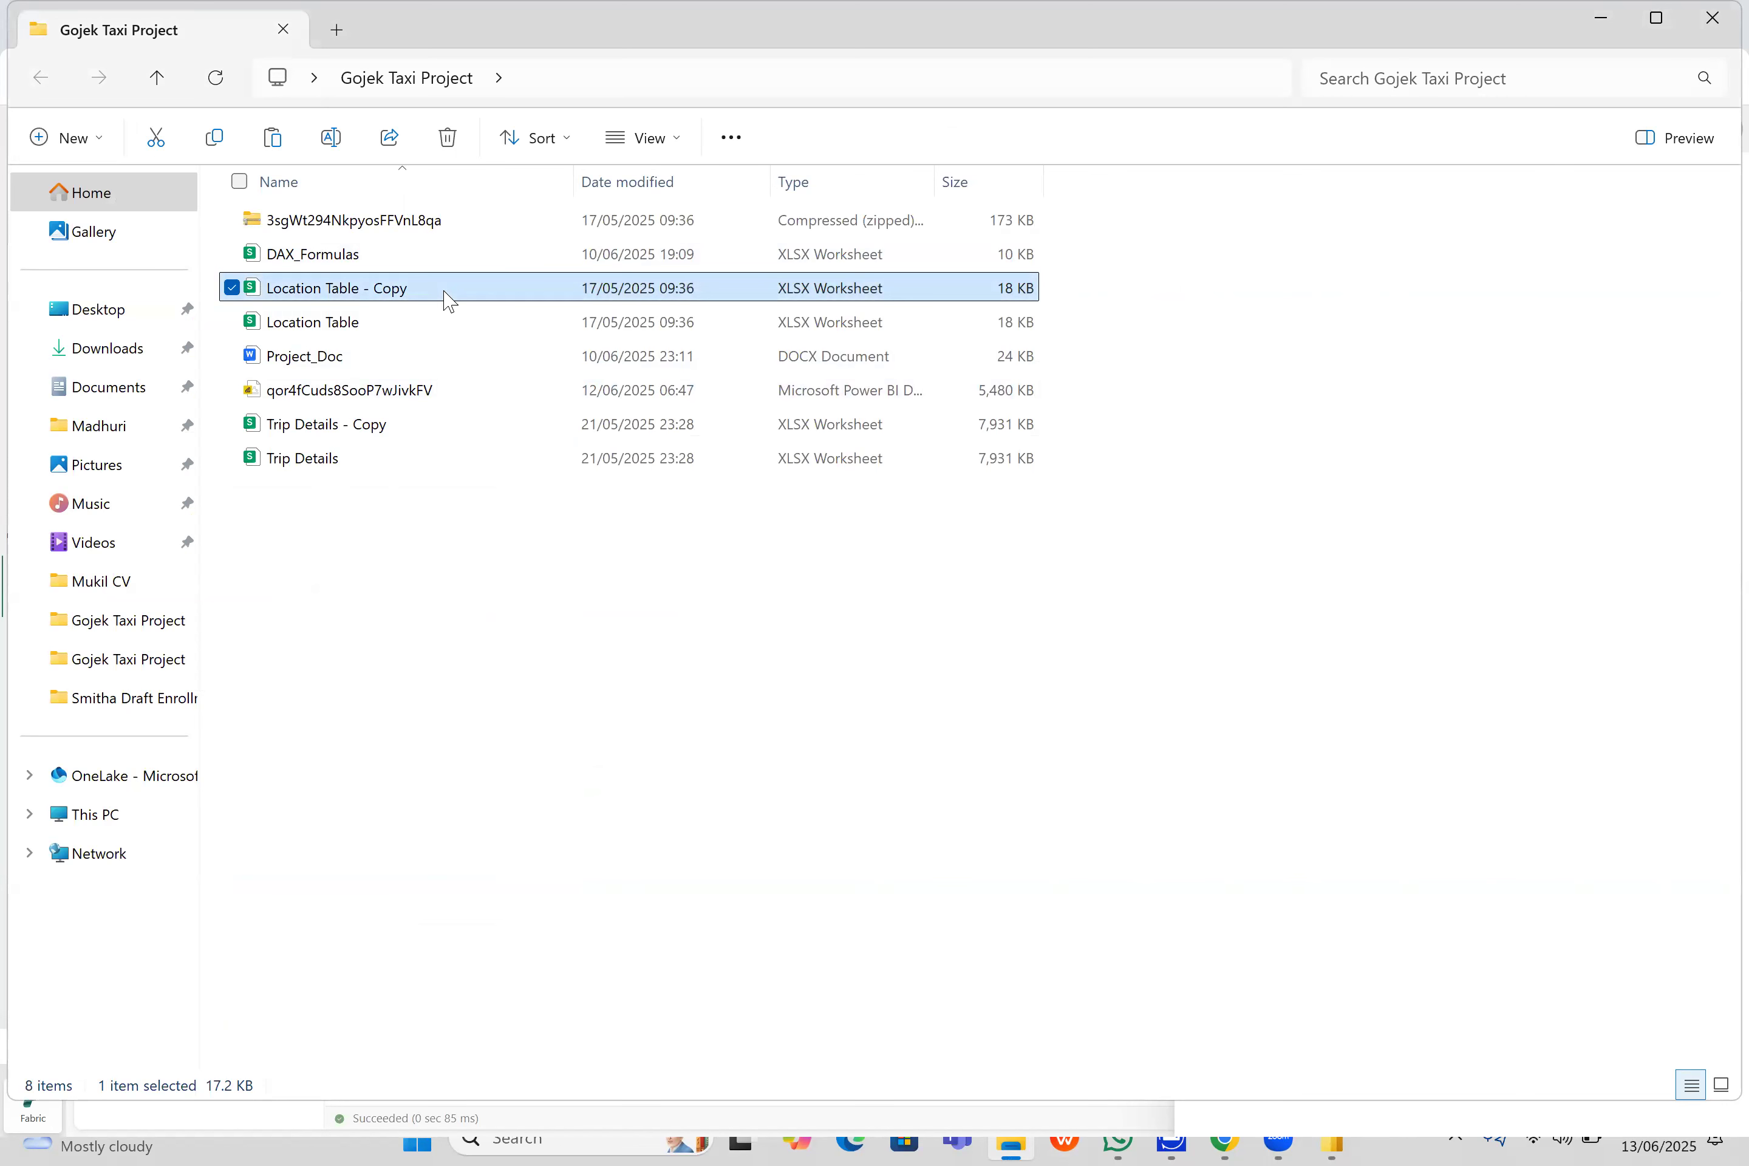
pyautogui.rightClick(403, 301)
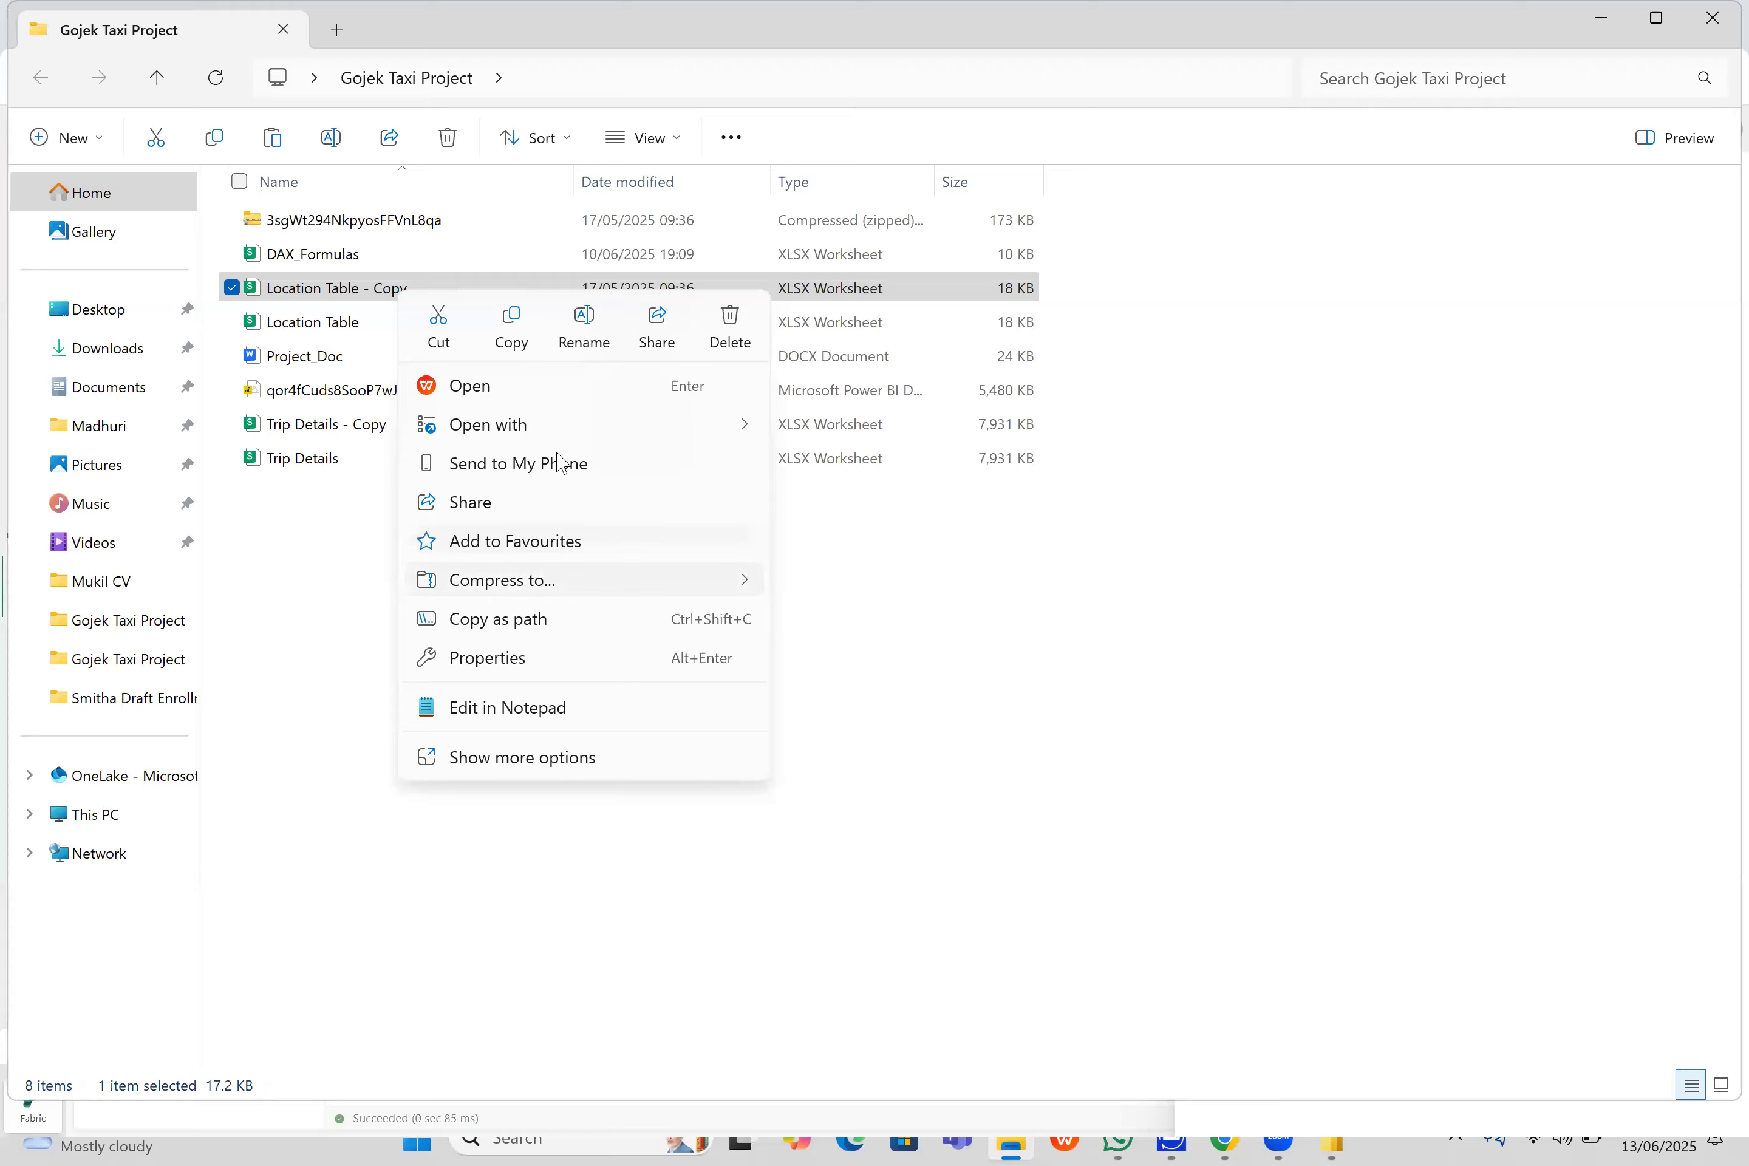
pyautogui.moveTo(689, 432)
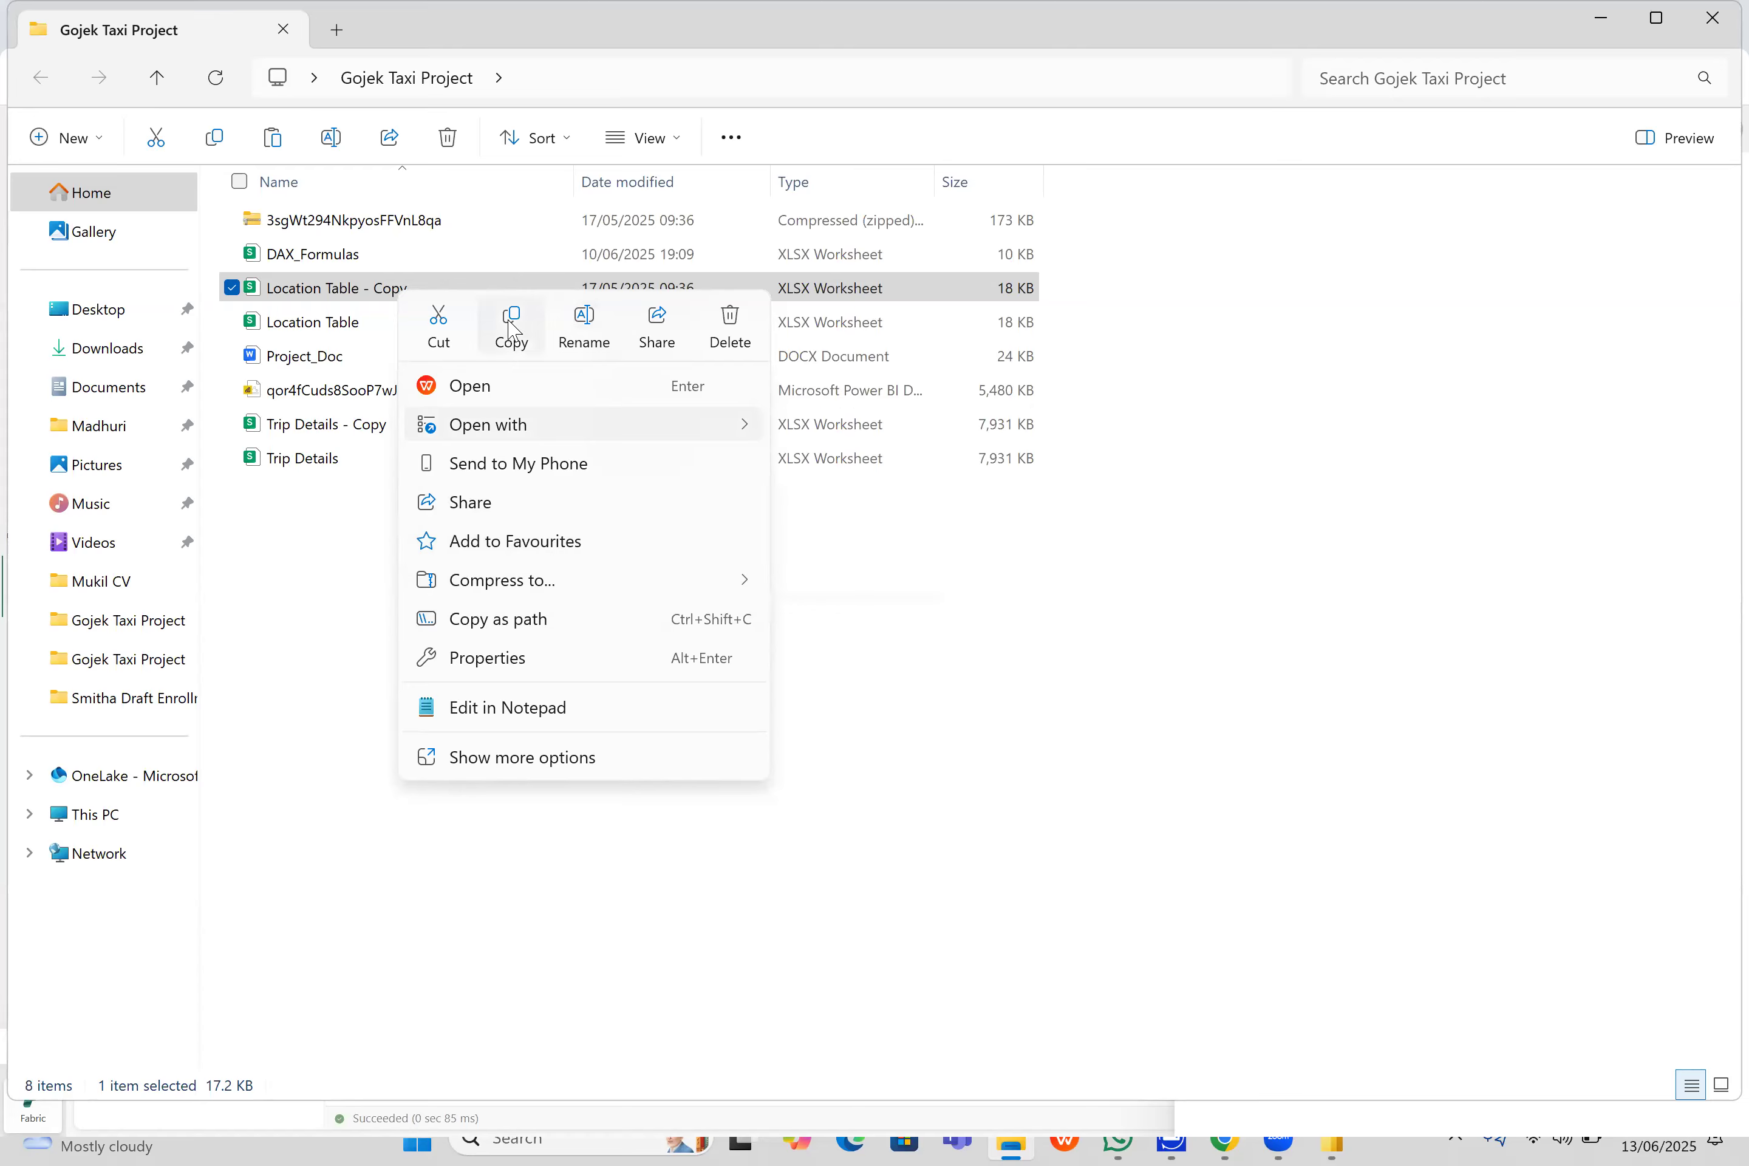
pyautogui.click(420, 823)
pyautogui.click(419, 823)
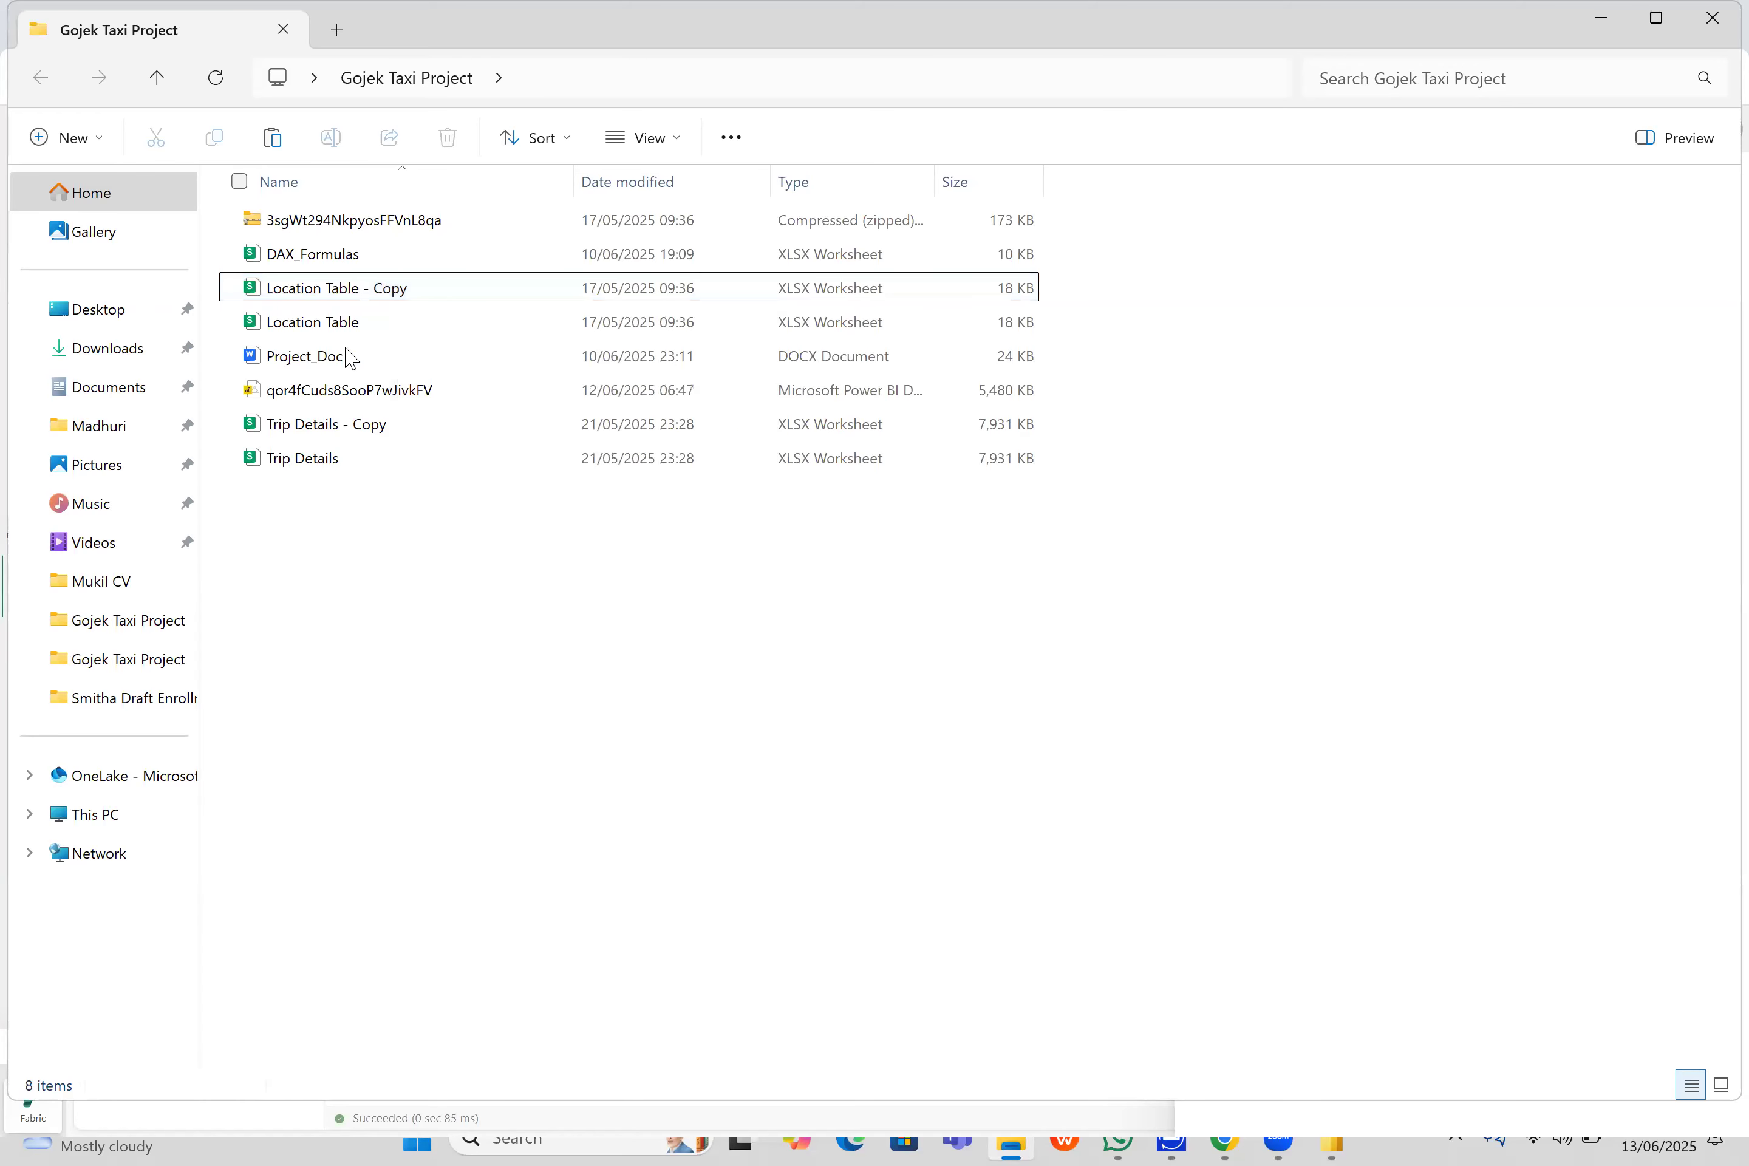
pyautogui.rightClick(349, 287)
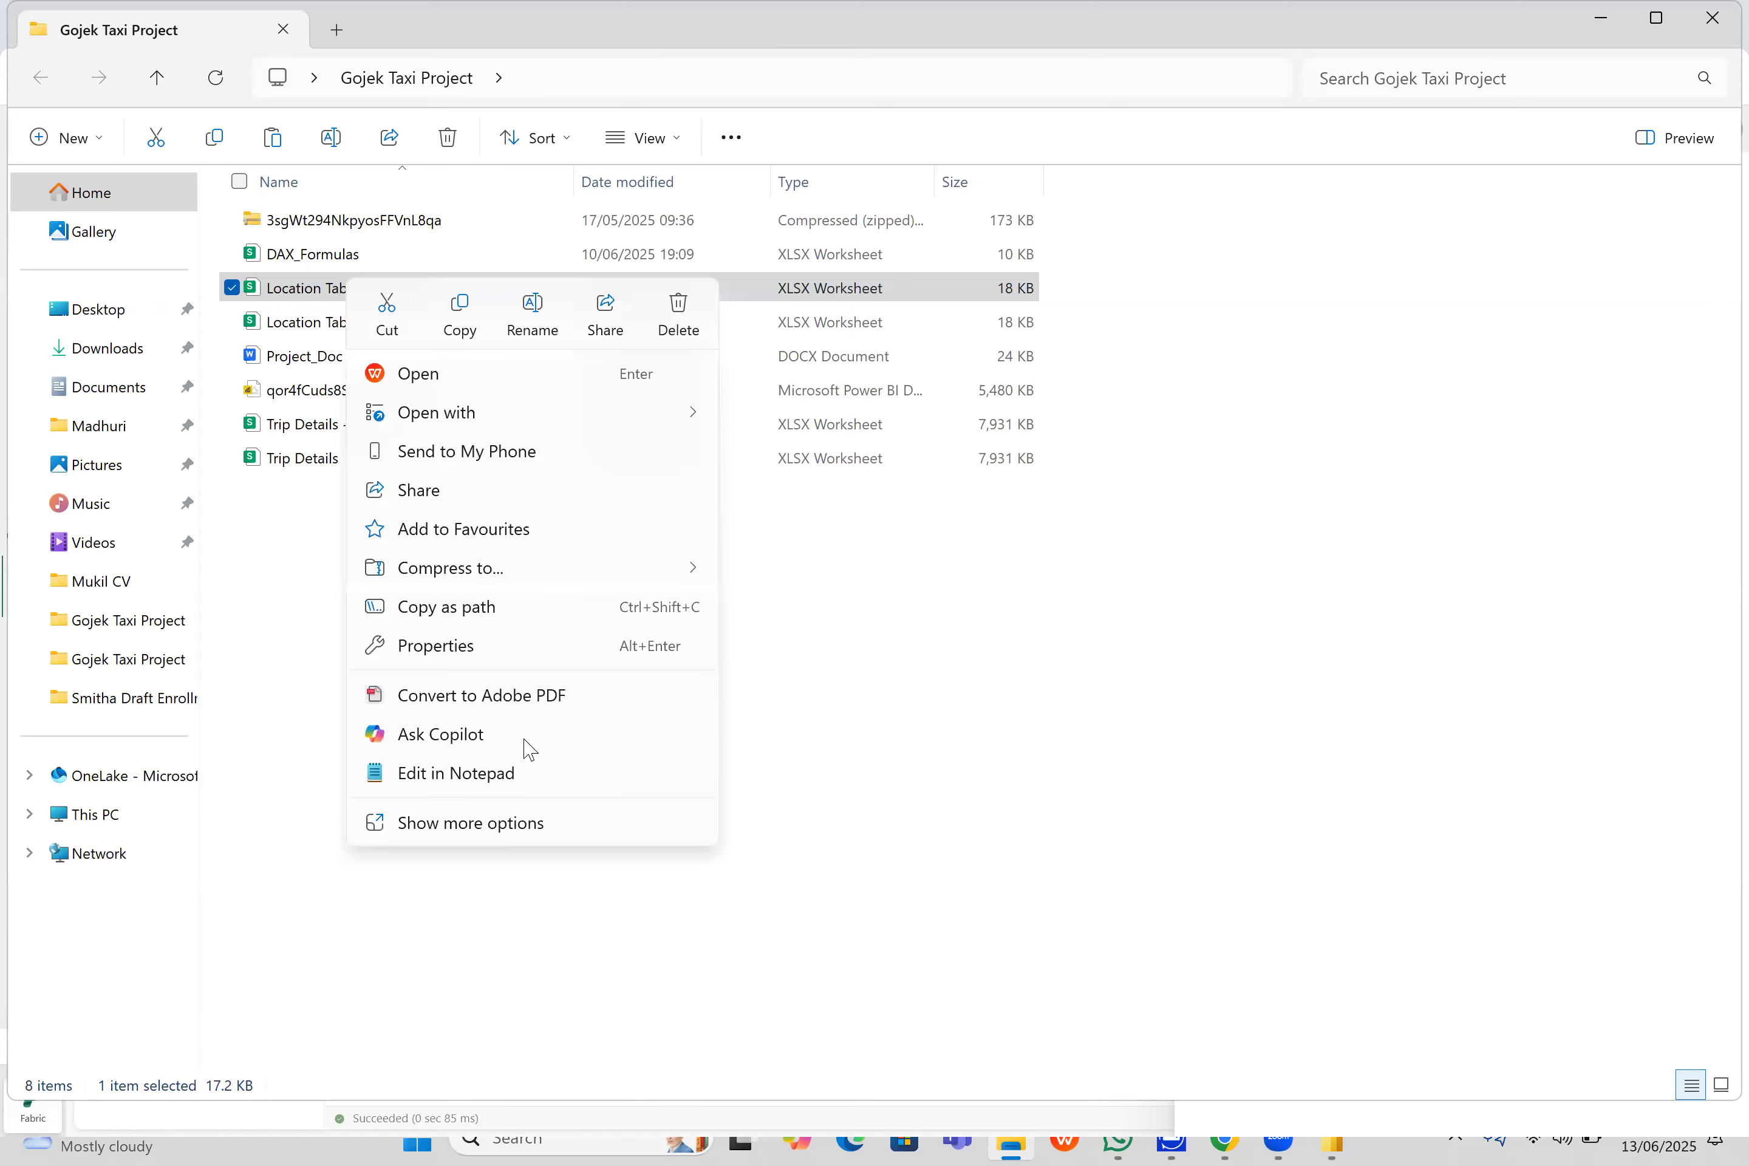
pyautogui.click(529, 653)
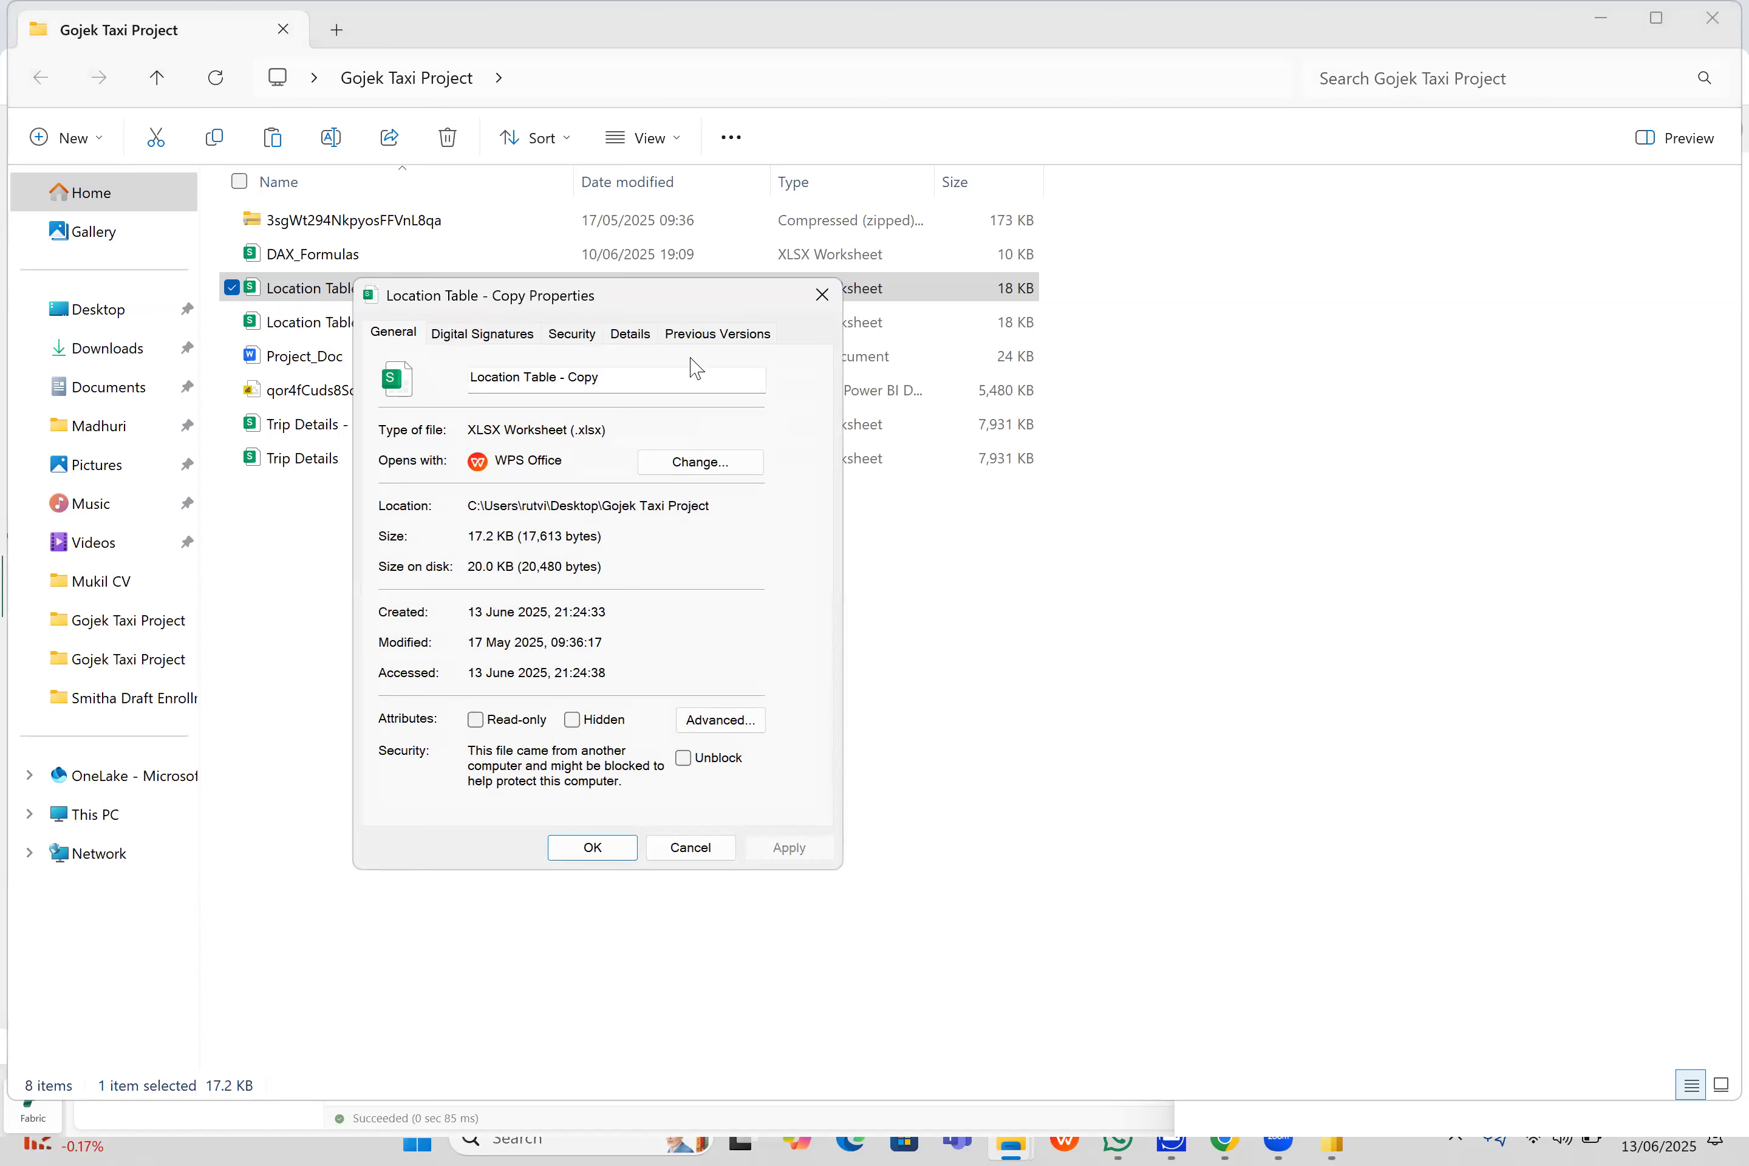
pyautogui.click(822, 297)
pyautogui.click(509, 684)
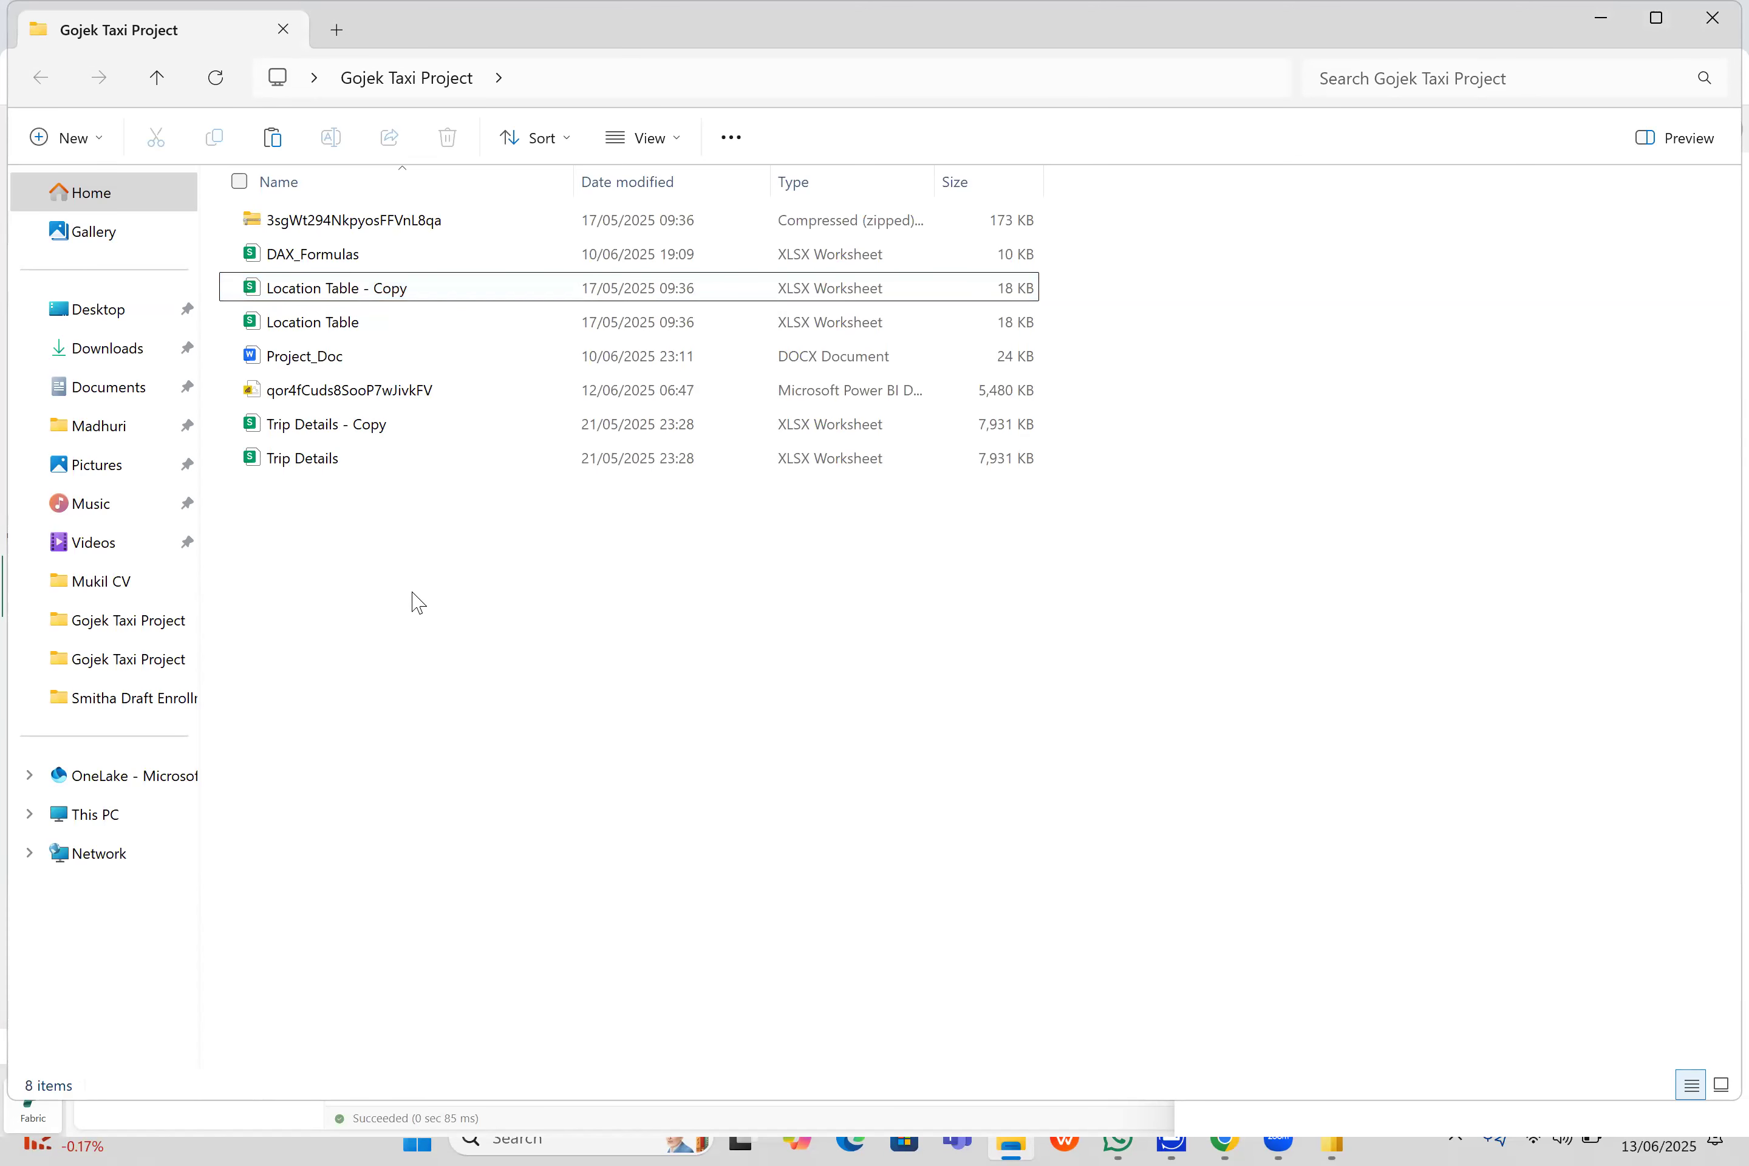
# - Open the Location Table - Copy workbook in WPS Office and create a new blank workbook alongside it
pyautogui.doubleClick(379, 301)
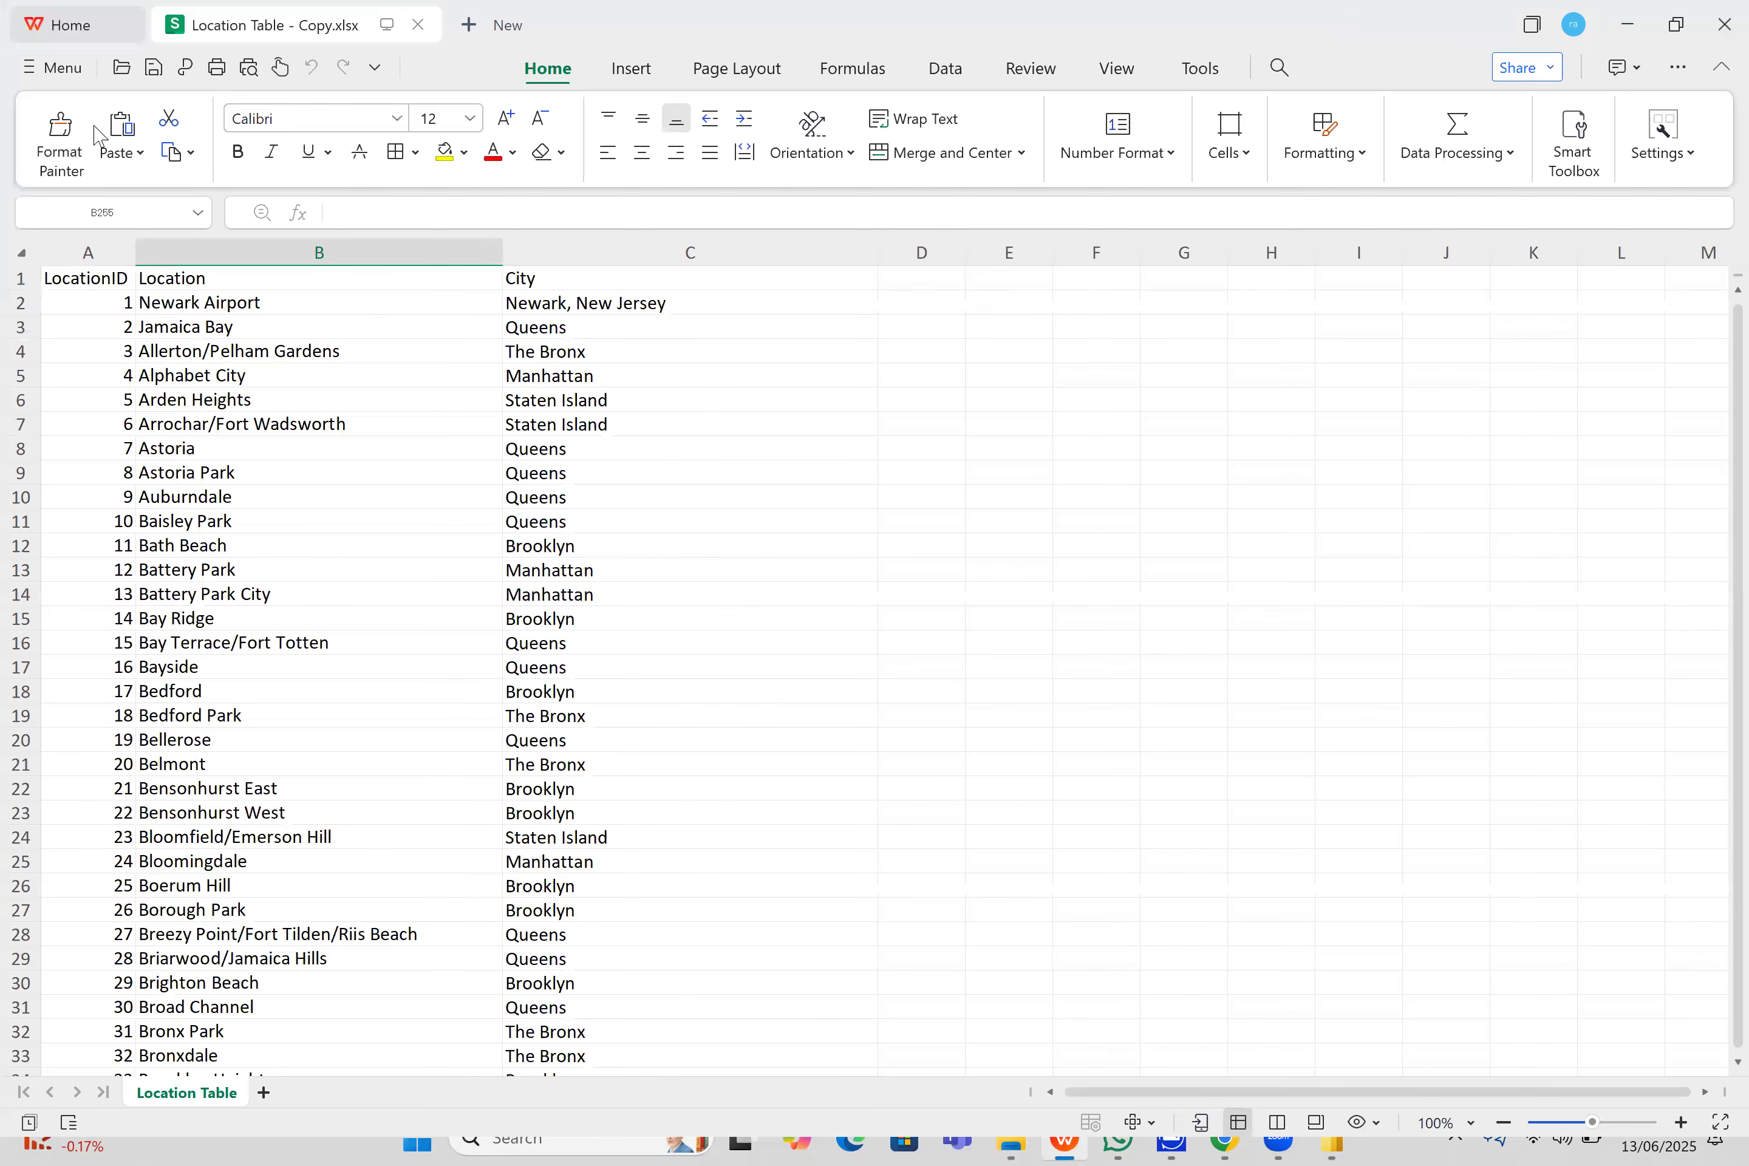
pyautogui.click(51, 68)
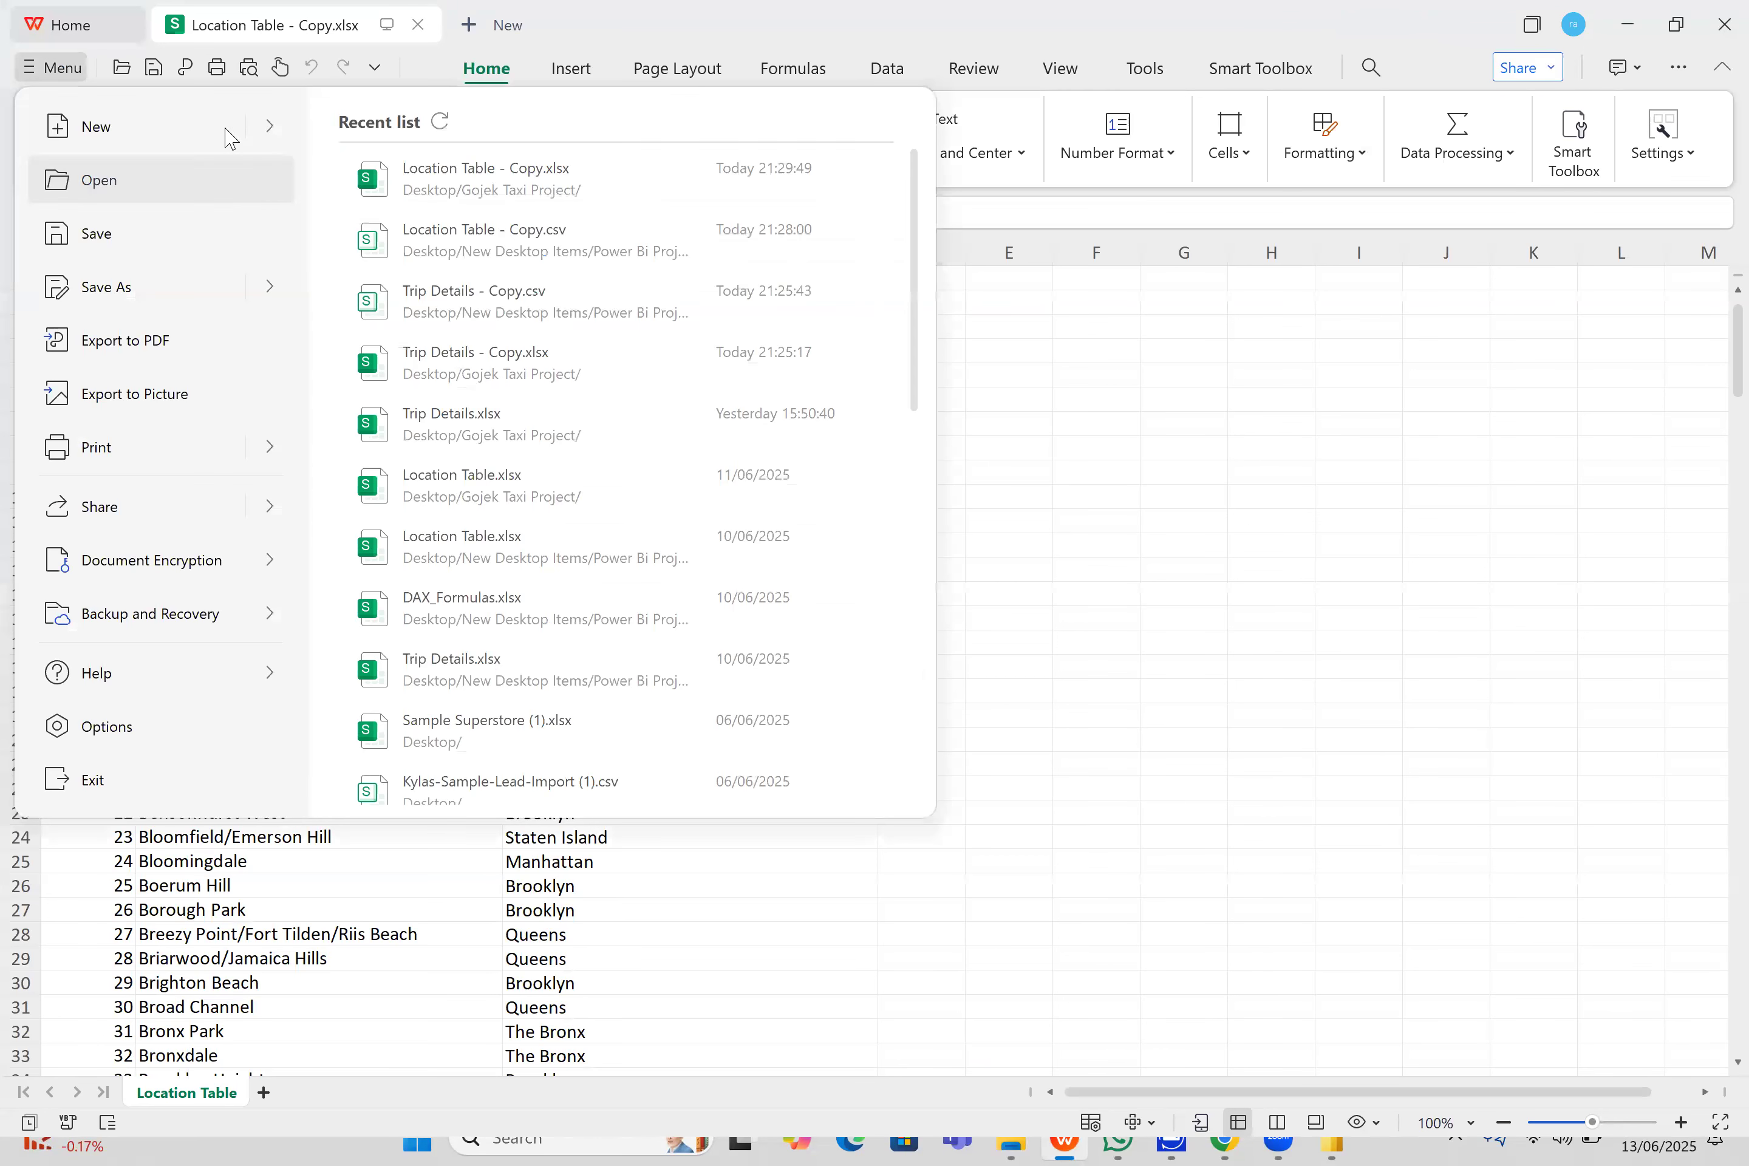
pyautogui.moveTo(233, 129)
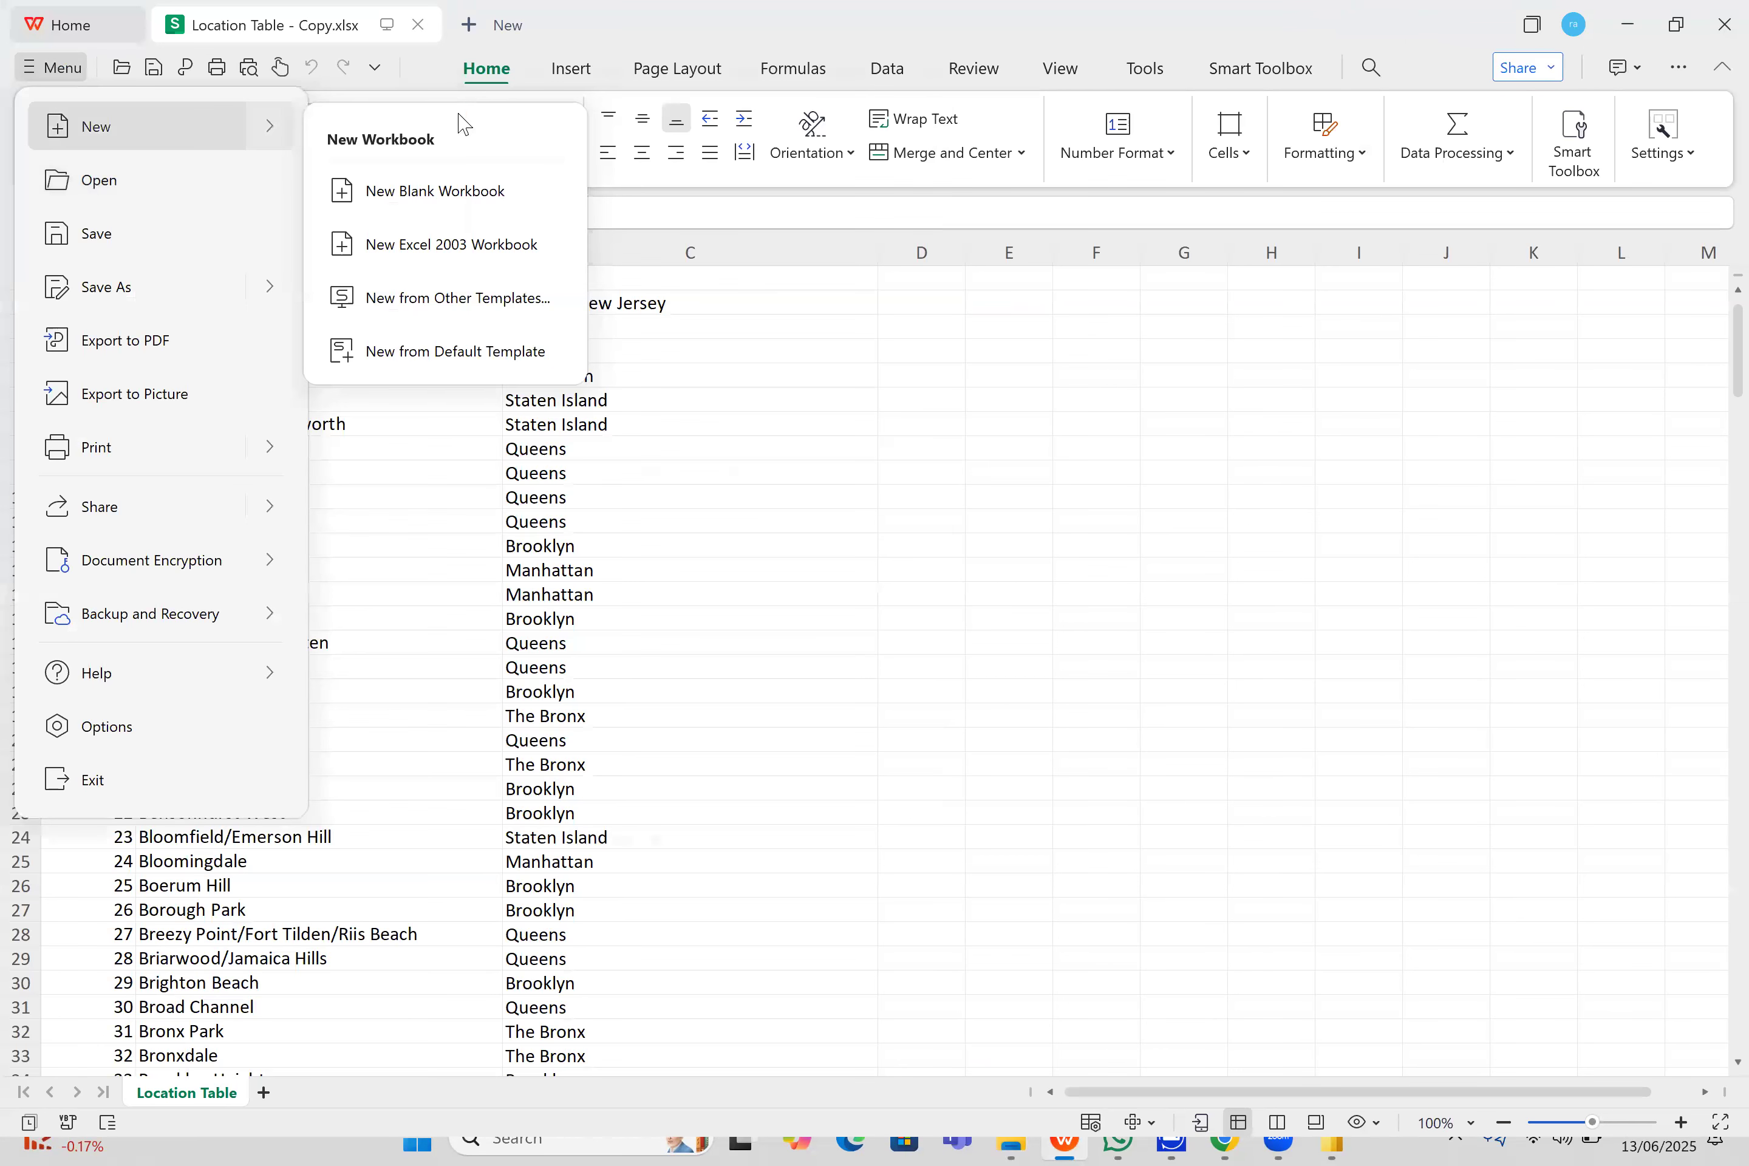
pyautogui.click(491, 192)
# - Copy the entire location table from Location Table - Copy.xlsx and paste it into the blank workbook starting at cell A1
pyautogui.click(402, 16)
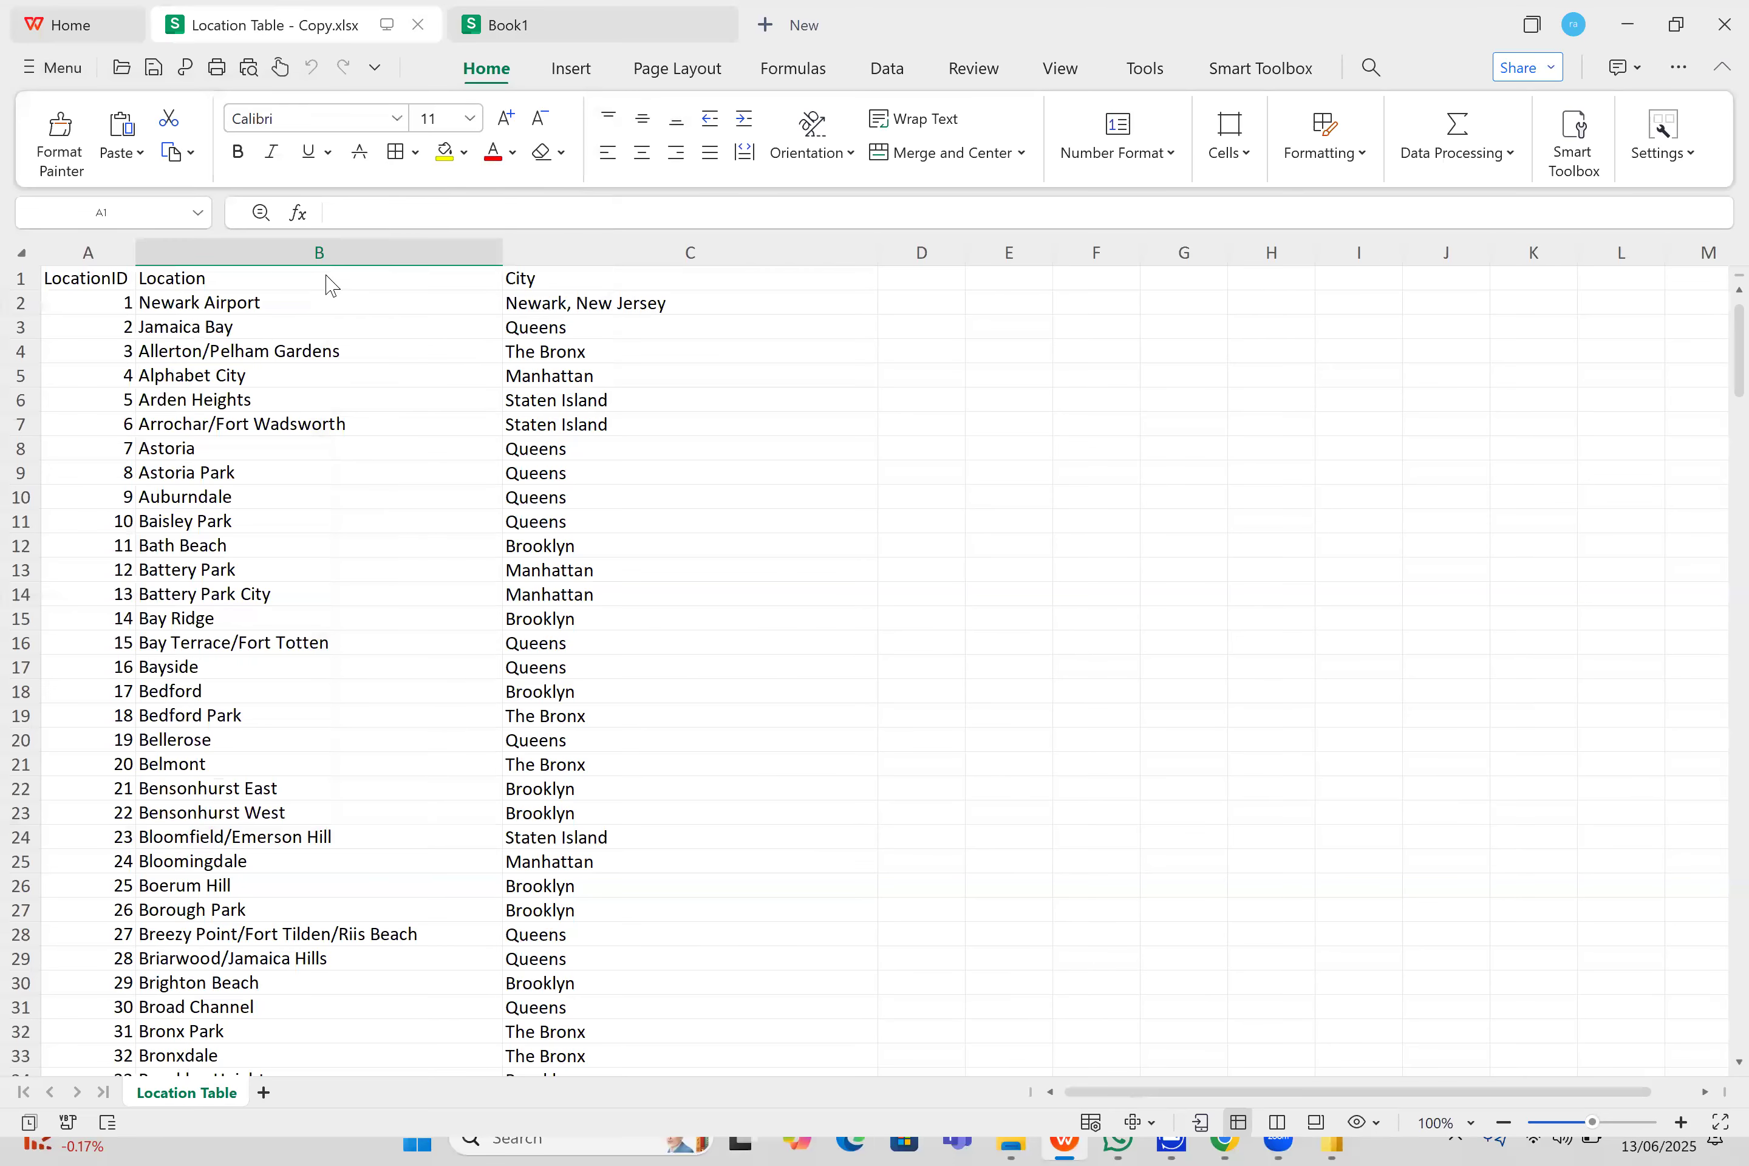
pyautogui.click(320, 311)
pyautogui.hotkey('ctrl', 'a')
pyautogui.hotkey('ctrl', 'c')
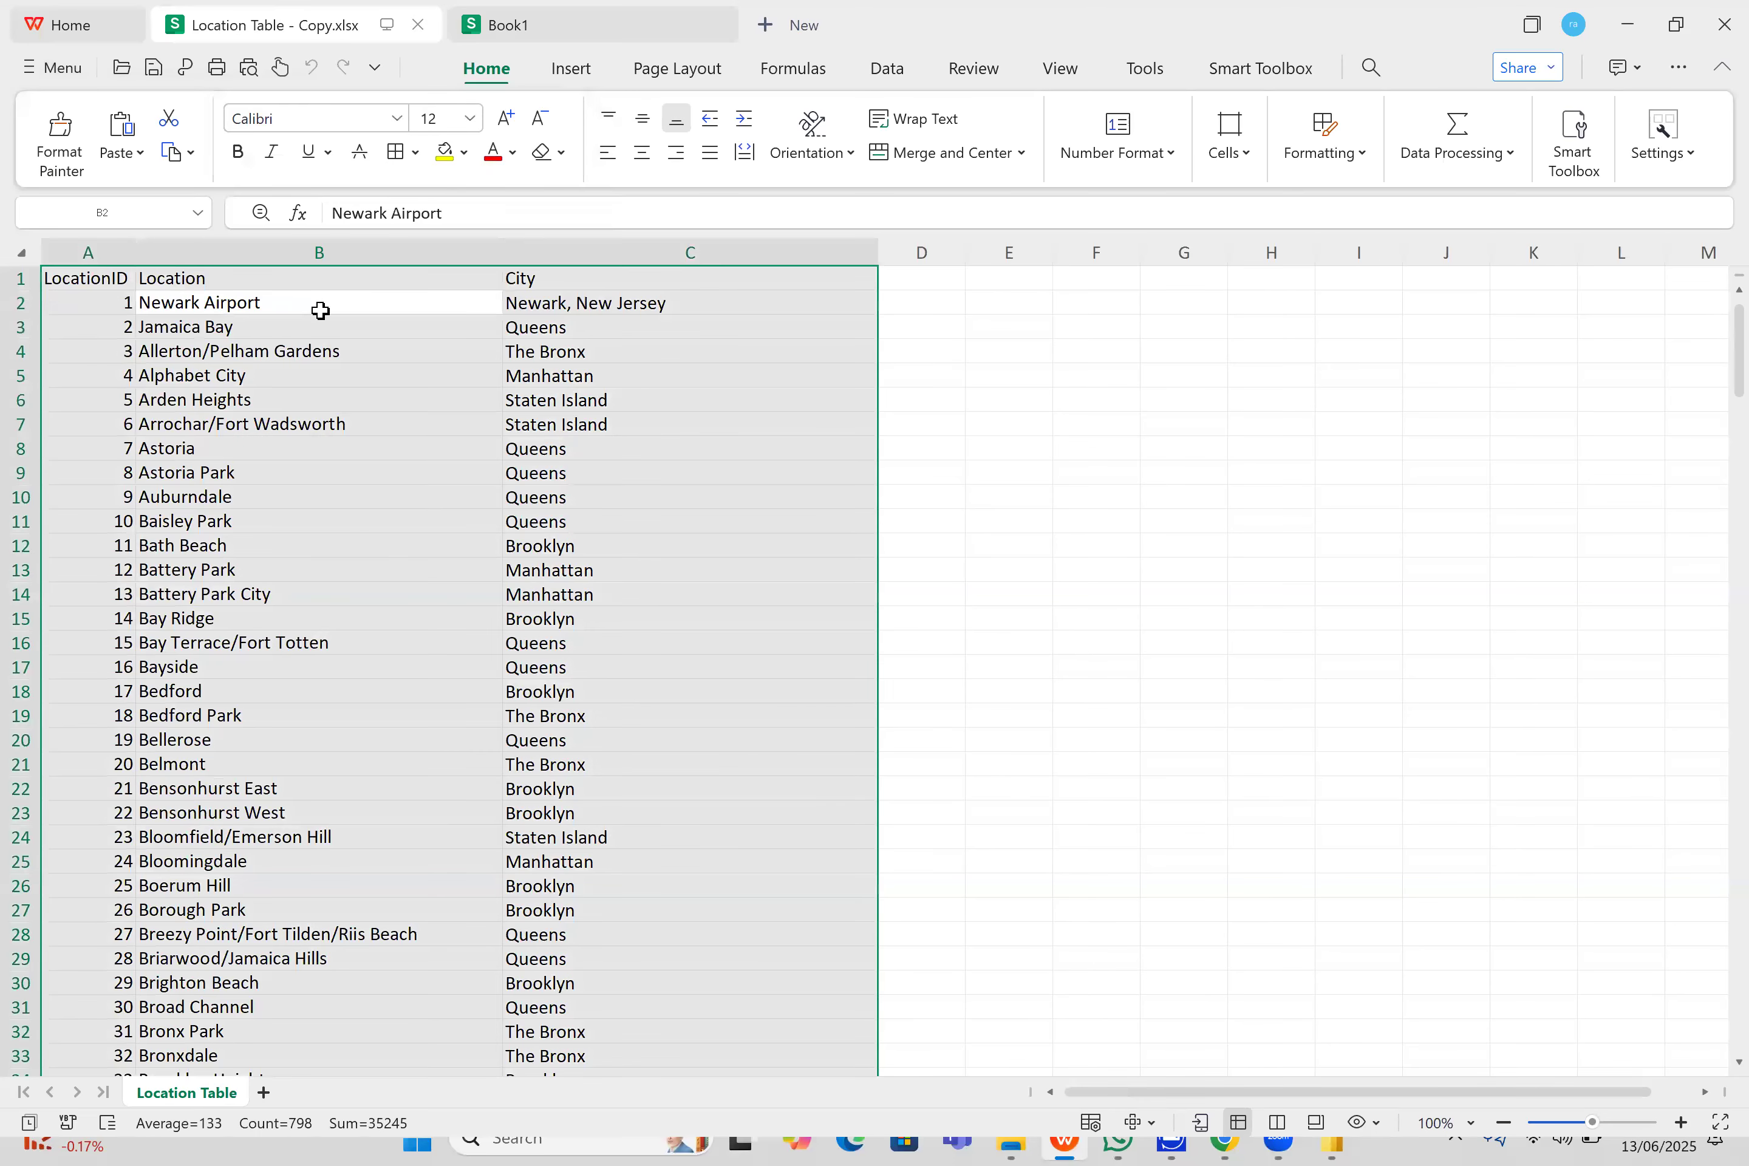
pyautogui.click(571, 68)
pyautogui.click(595, 24)
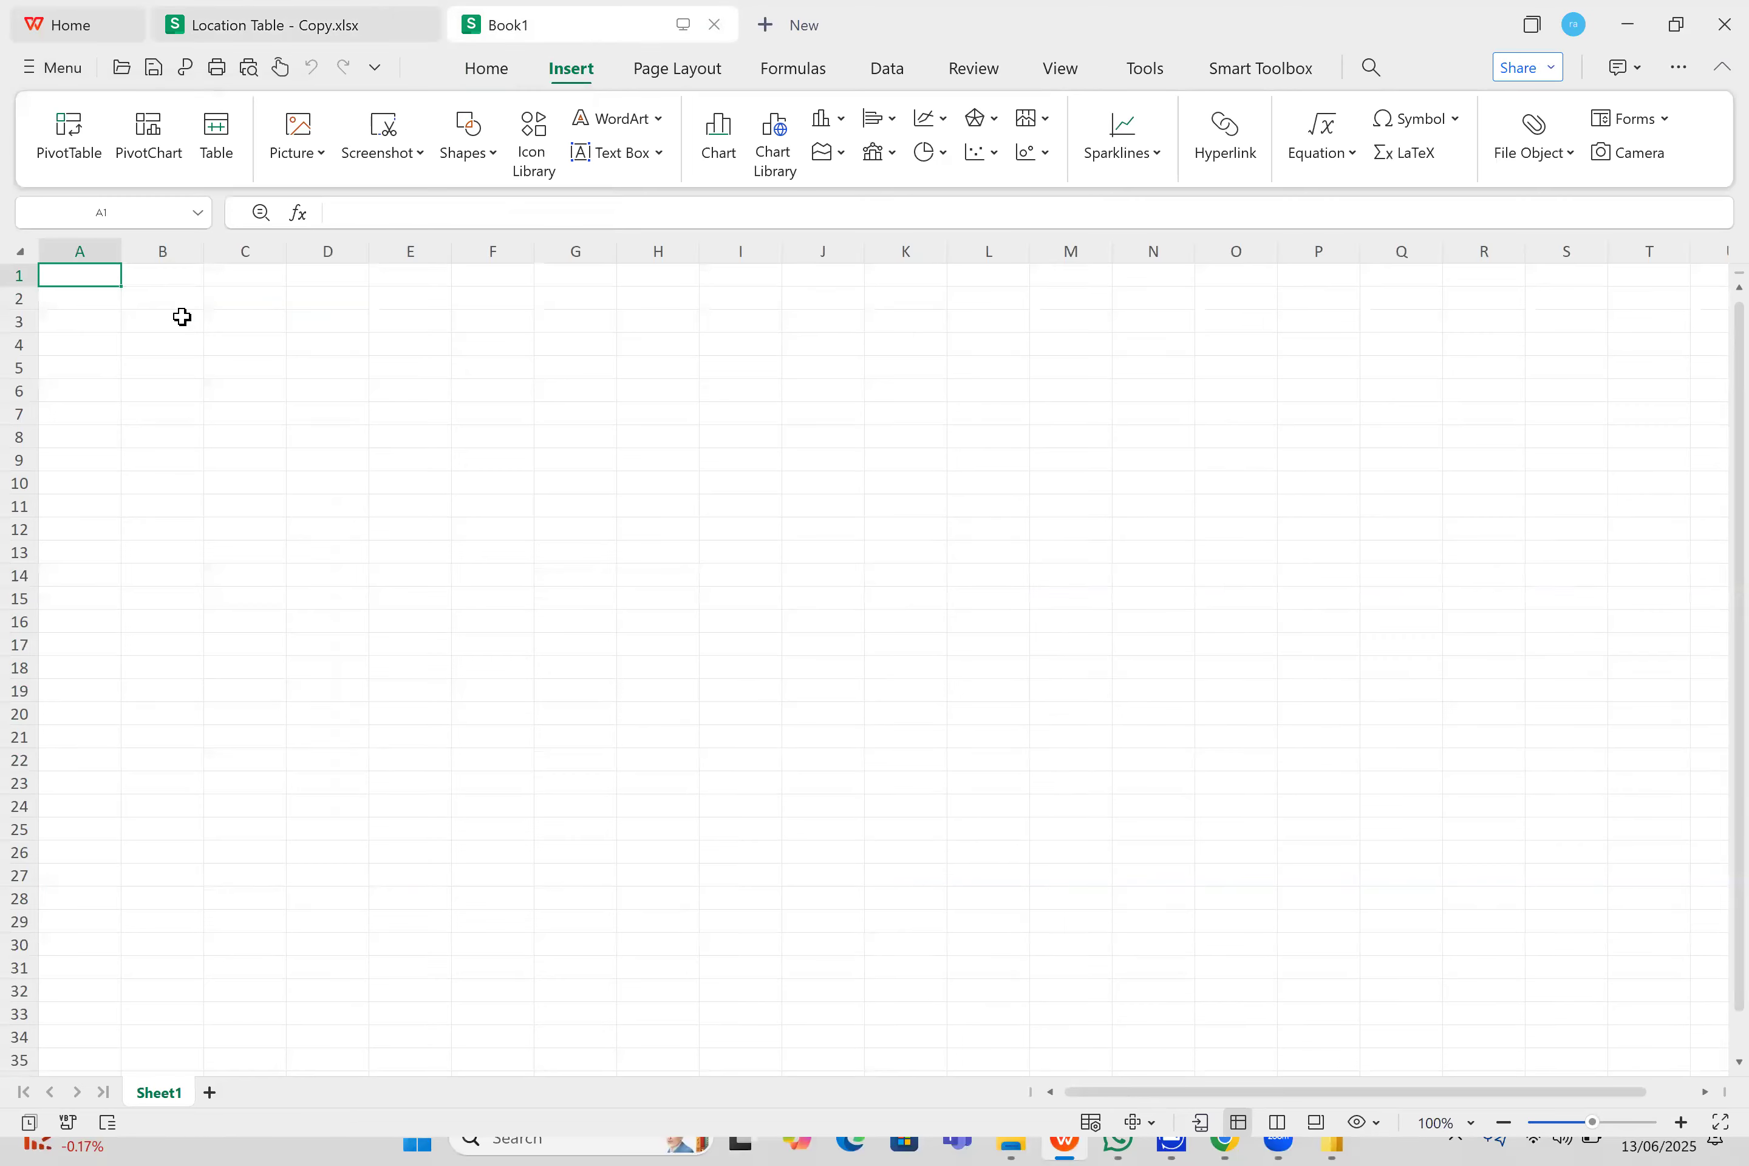
pyautogui.hotkey('ctrl', 'v')
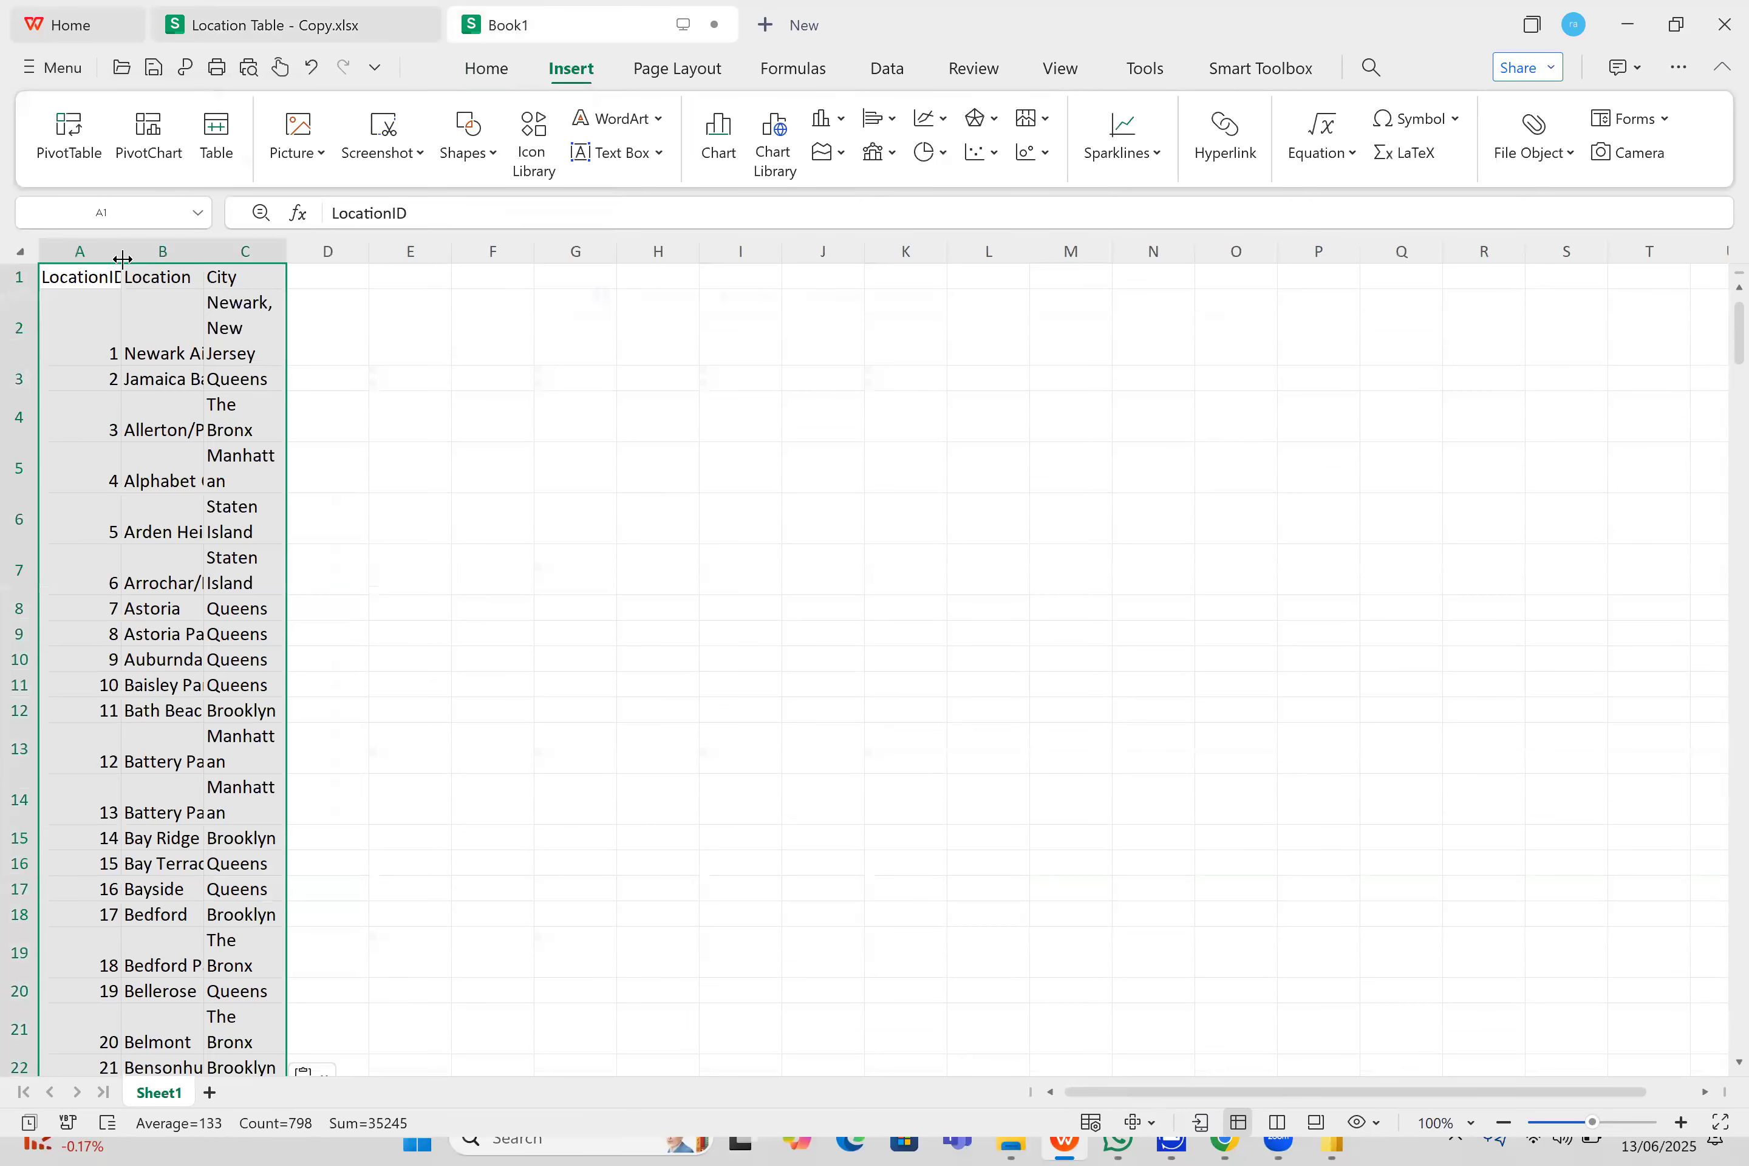
# - Auto-fit the widths of the LocationID, Location and City columns in the new workbook
pyautogui.doubleClick(121, 250)
pyautogui.doubleClick(220, 250)
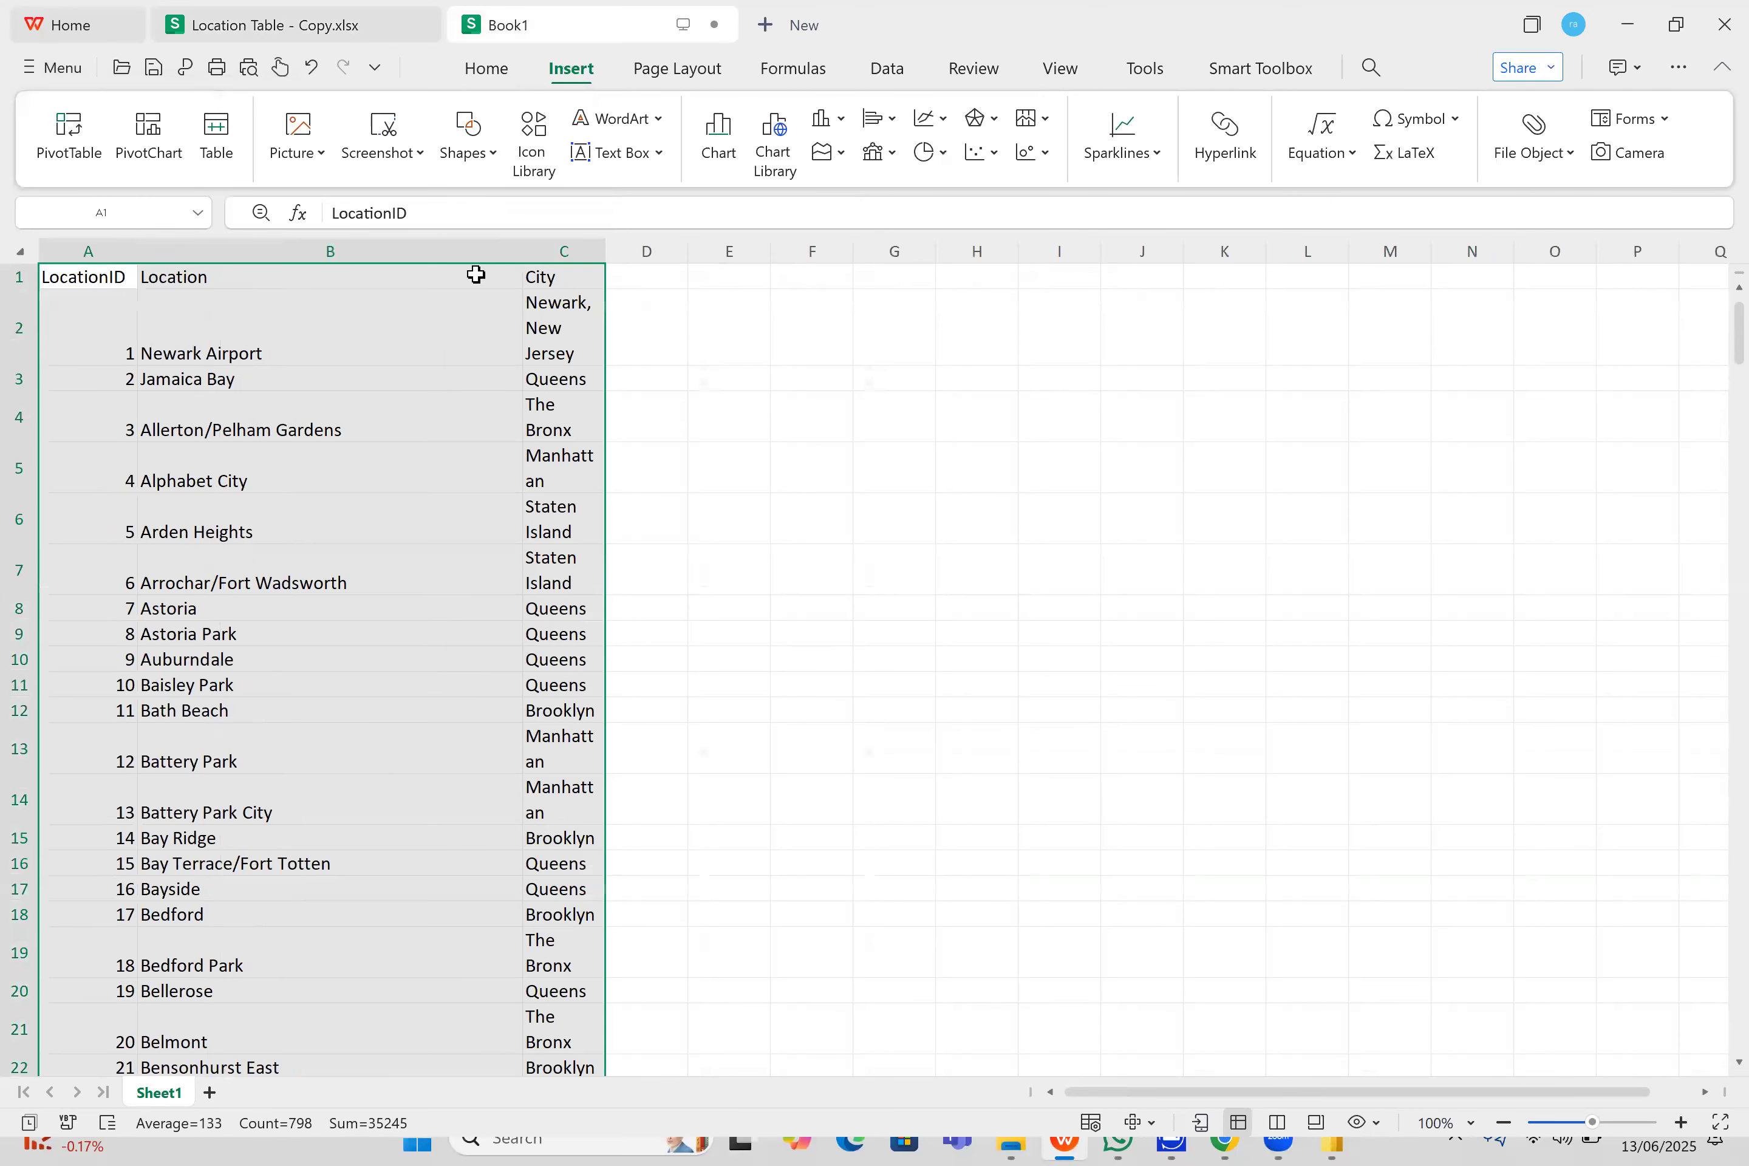
pyautogui.doubleClick(601, 252)
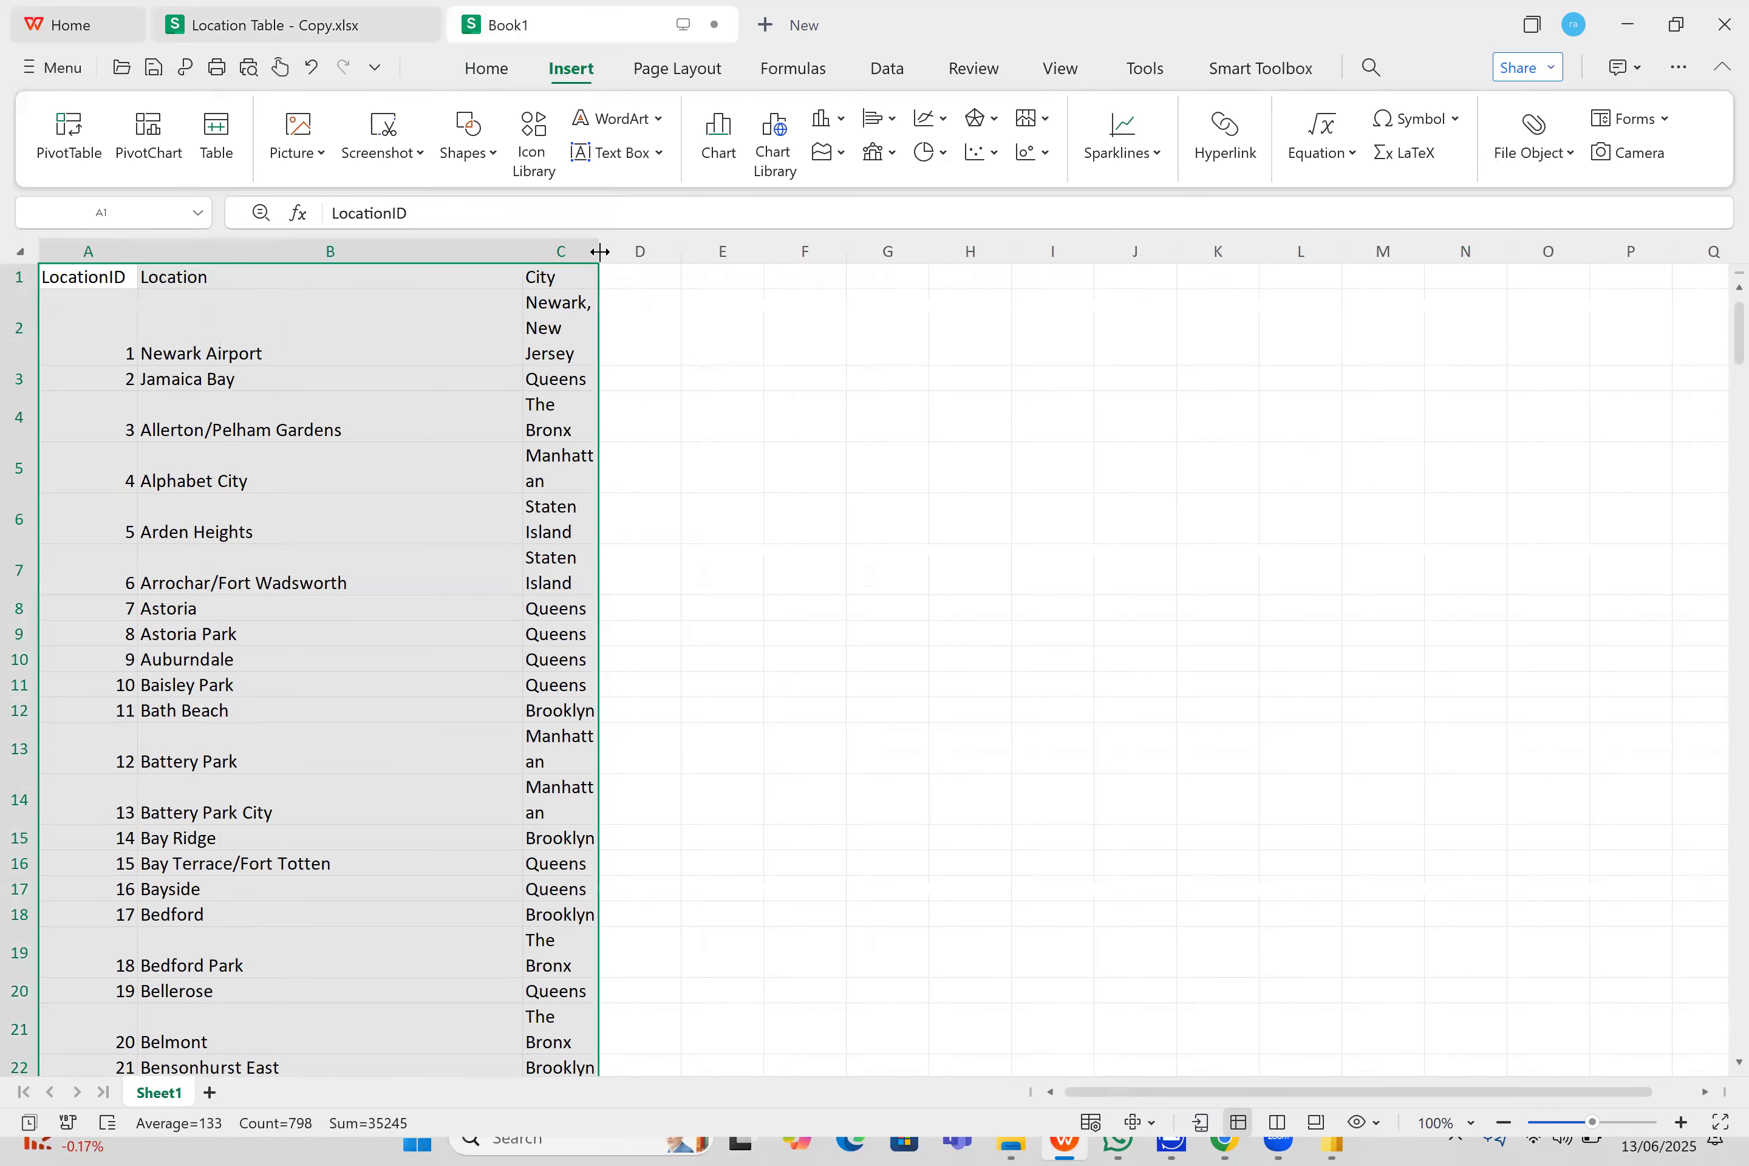
pyautogui.click(591, 331)
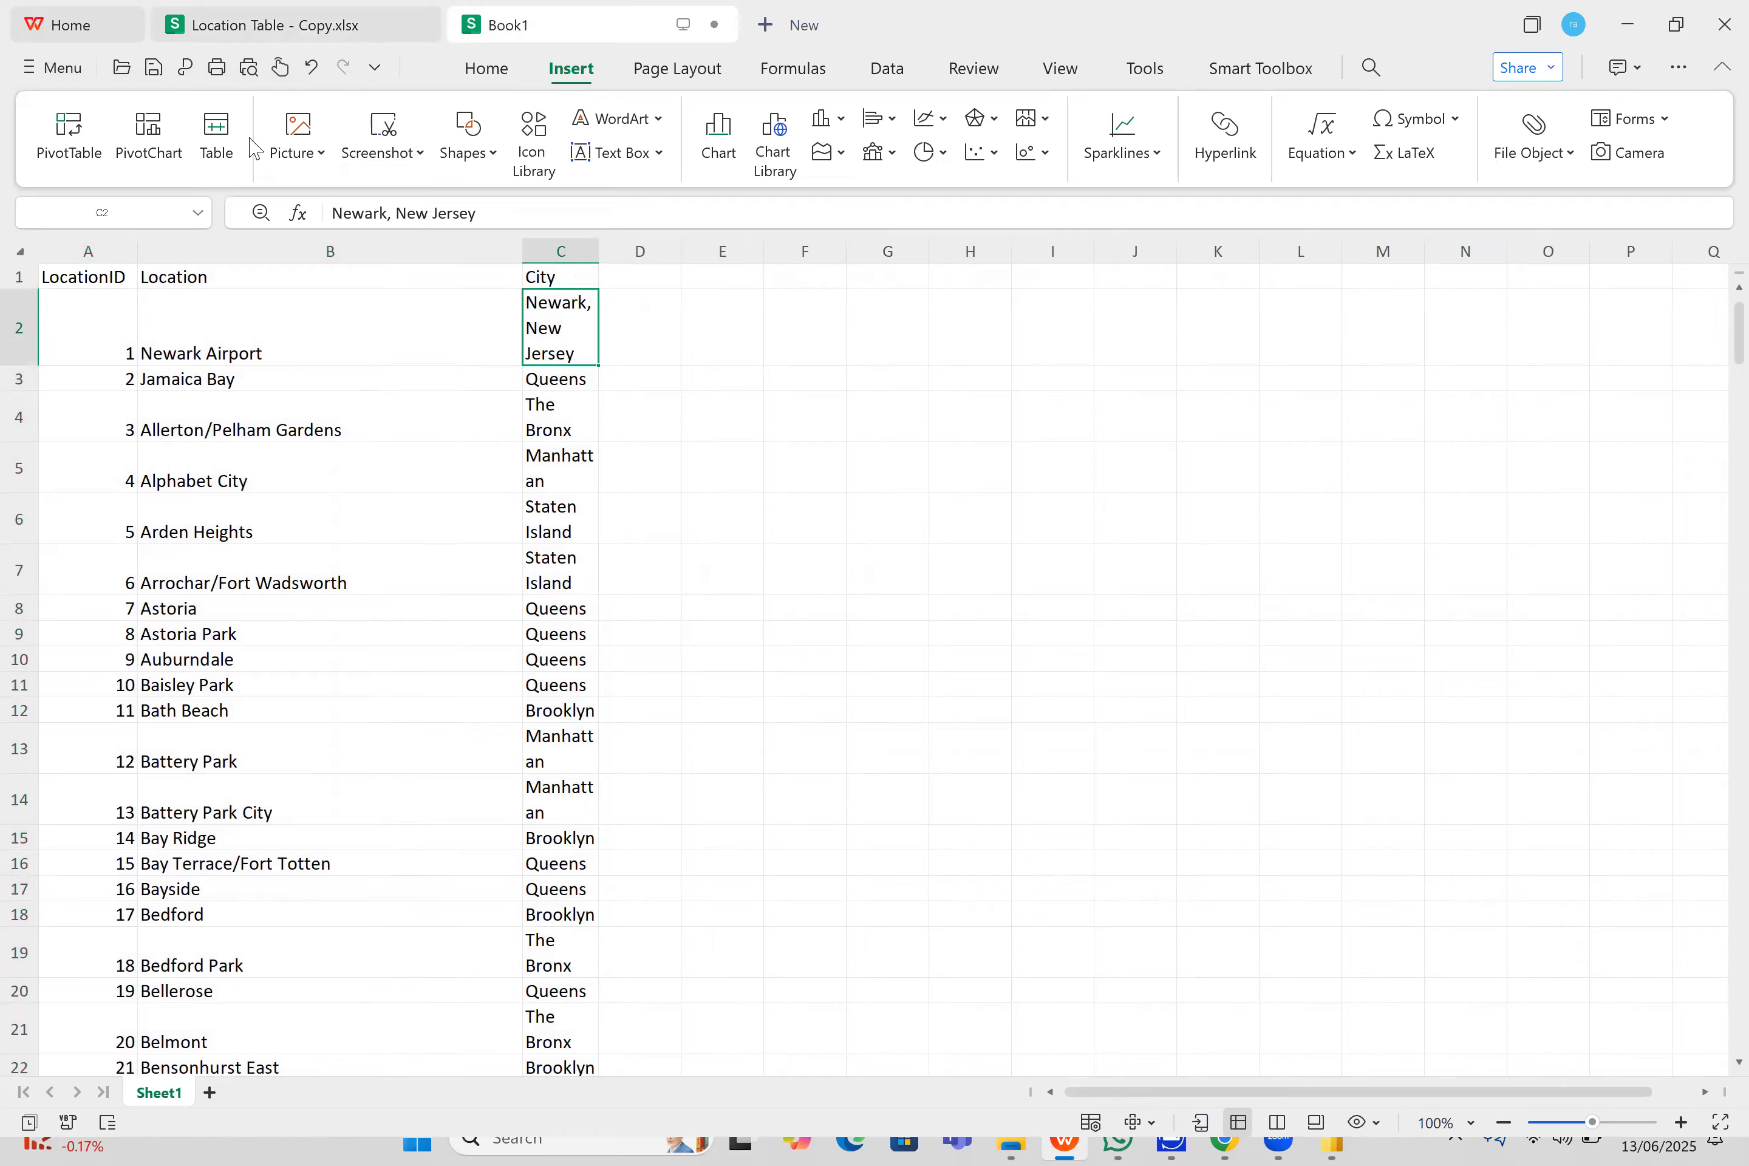
# - Start saving the new workbook as a copy on the Desktop with the CSV (Comma delimited) file type
pyautogui.click(51, 69)
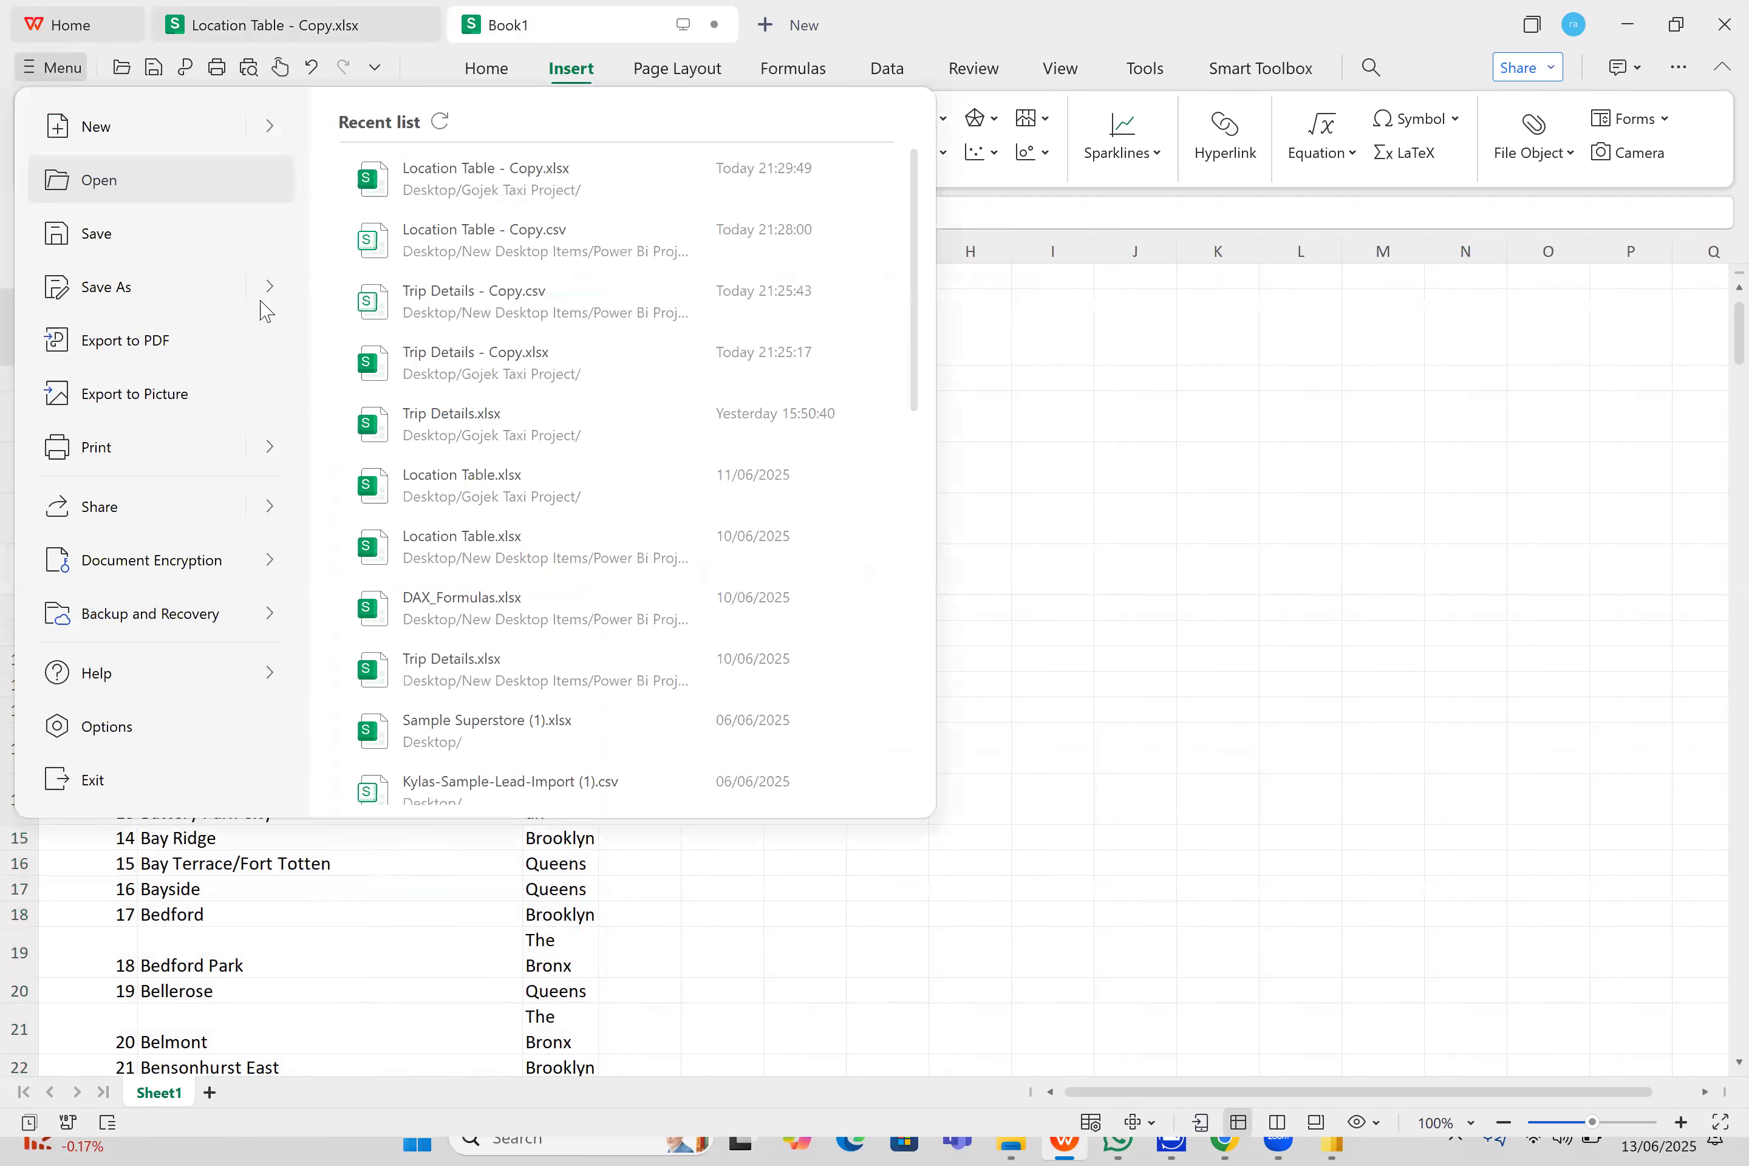
pyautogui.moveTo(270, 286)
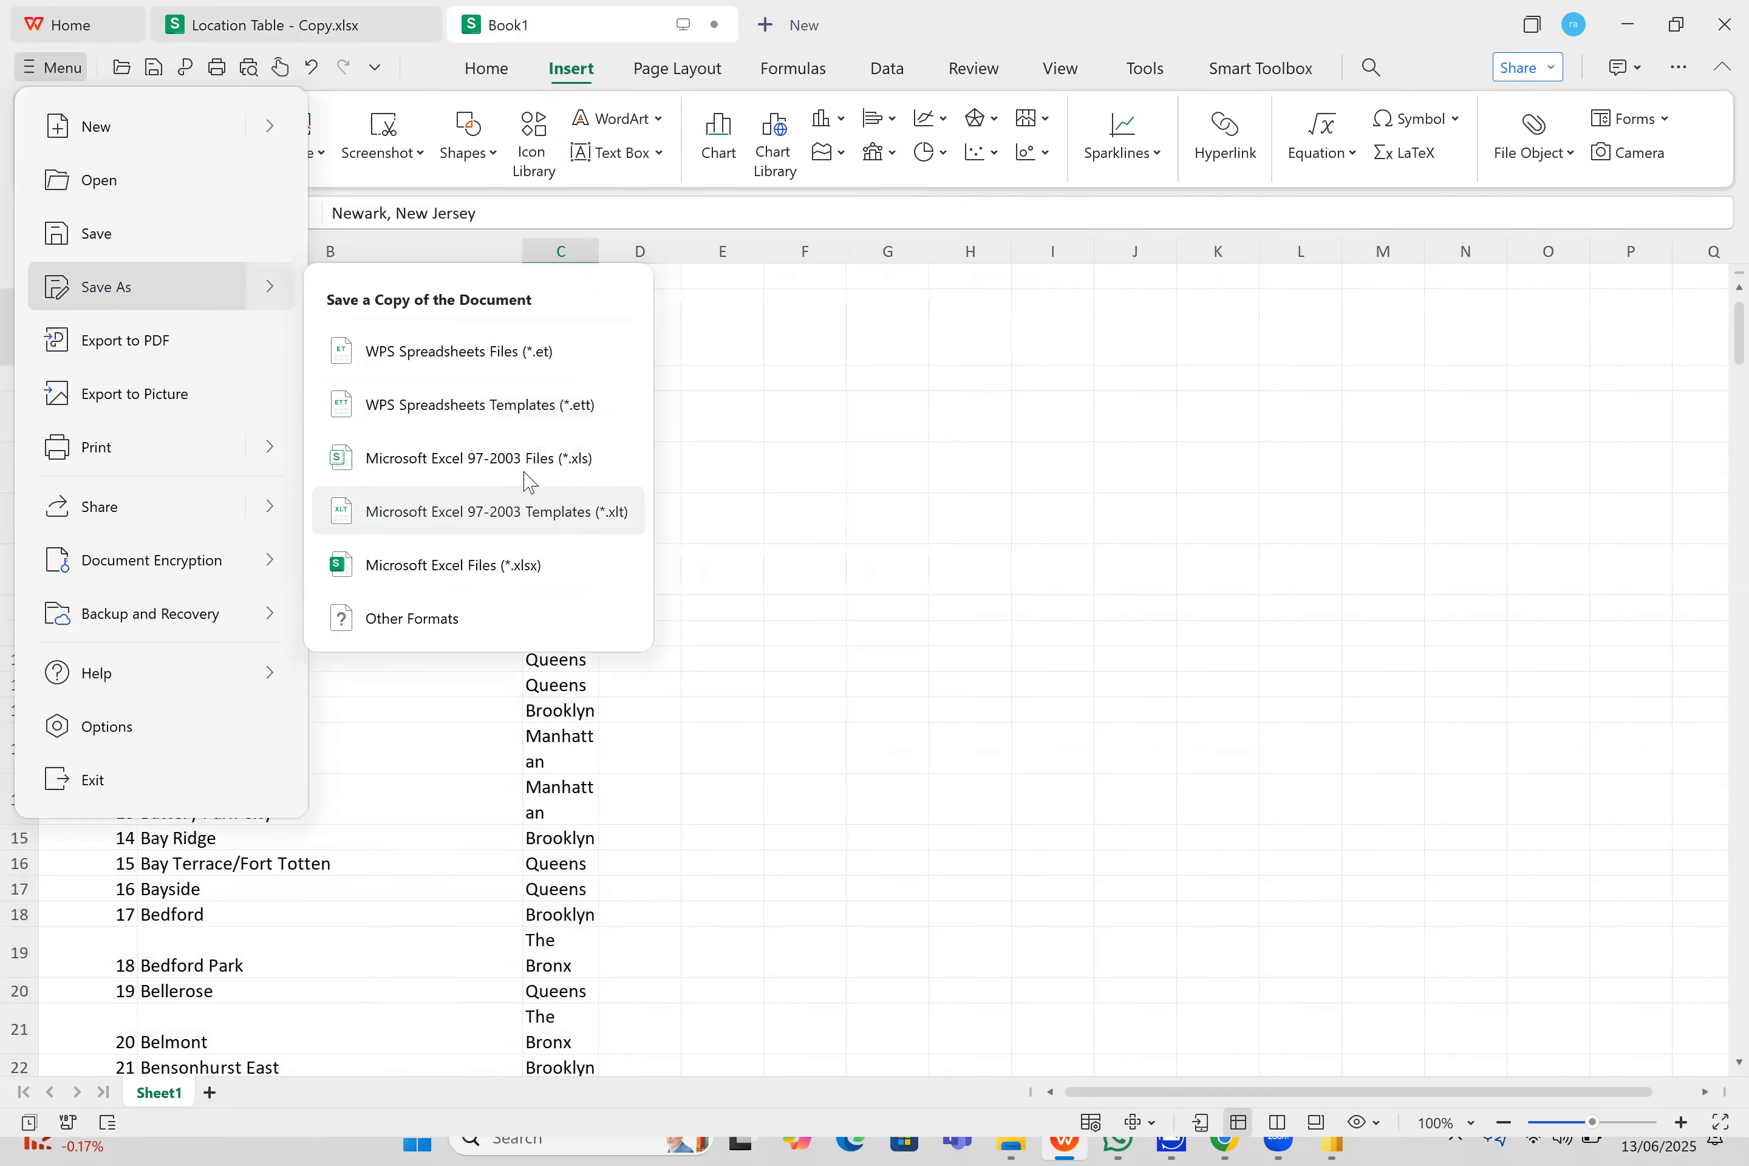
pyautogui.click(471, 638)
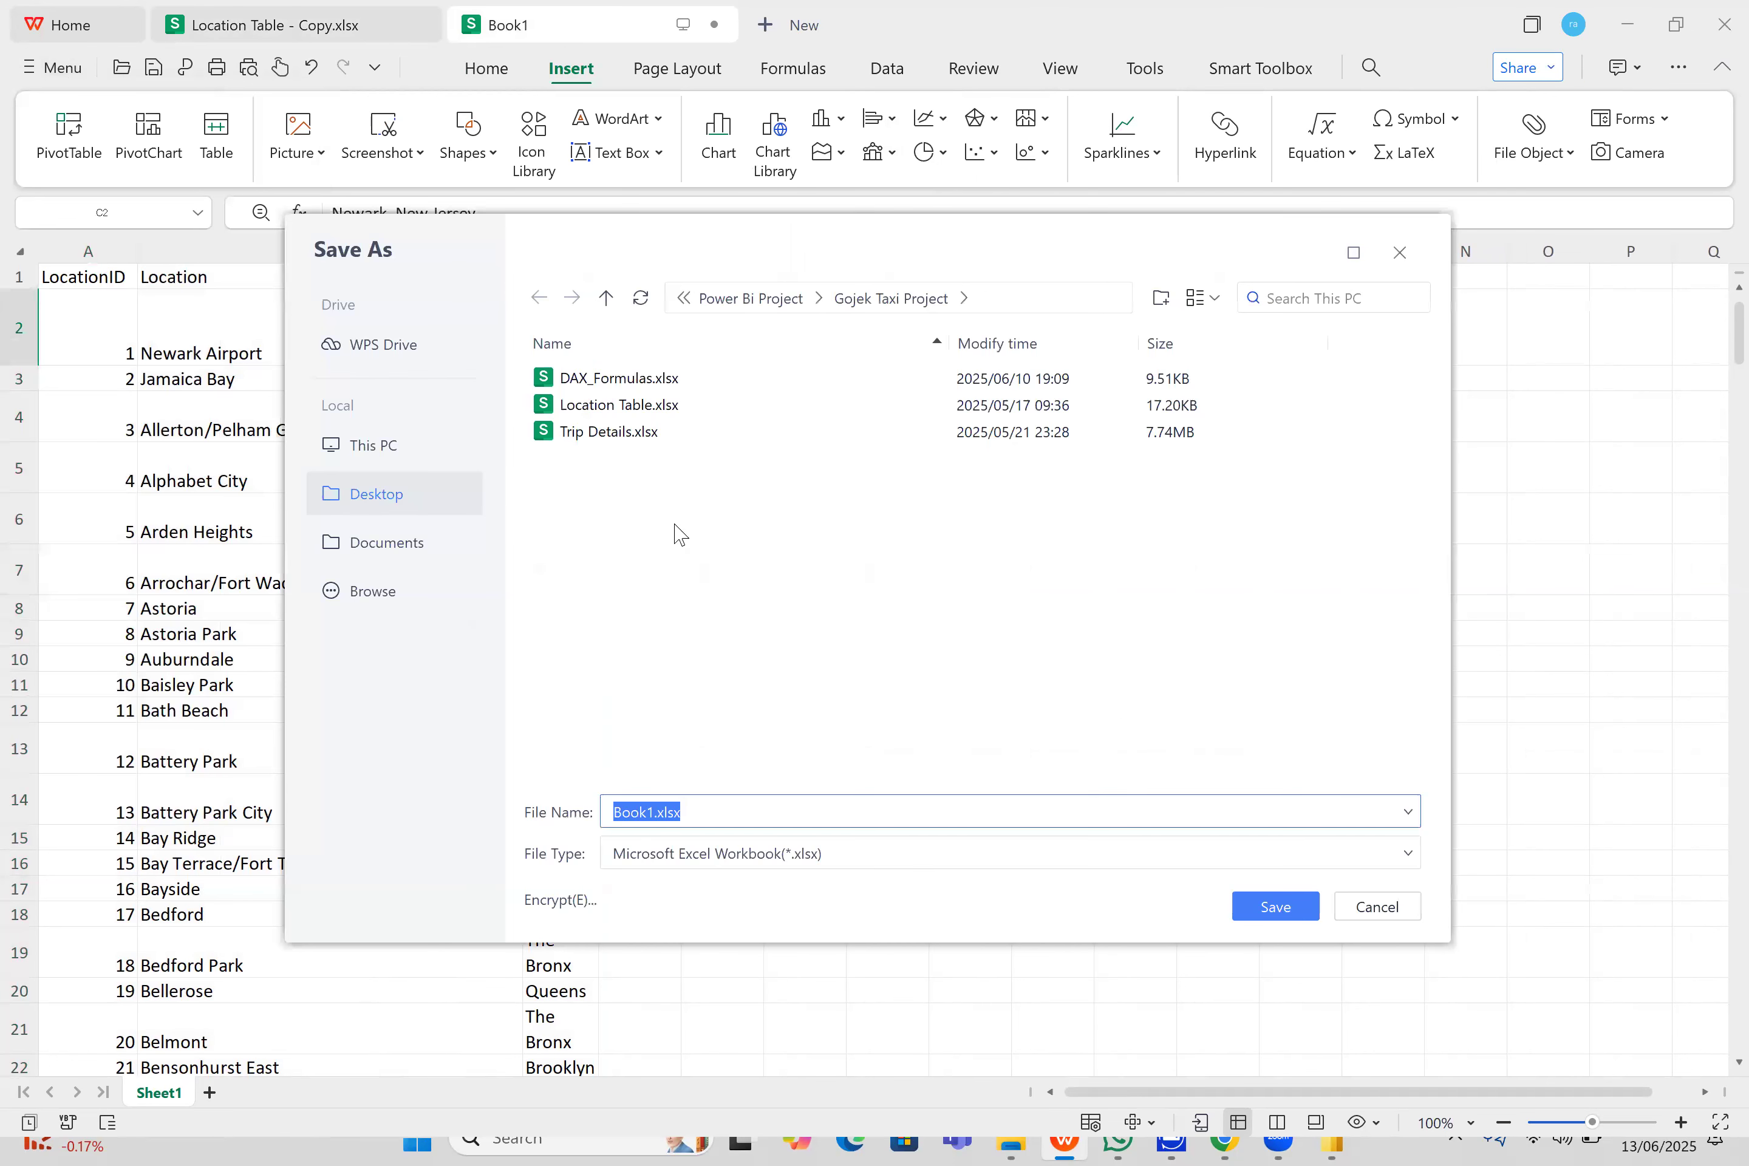
pyautogui.click(433, 502)
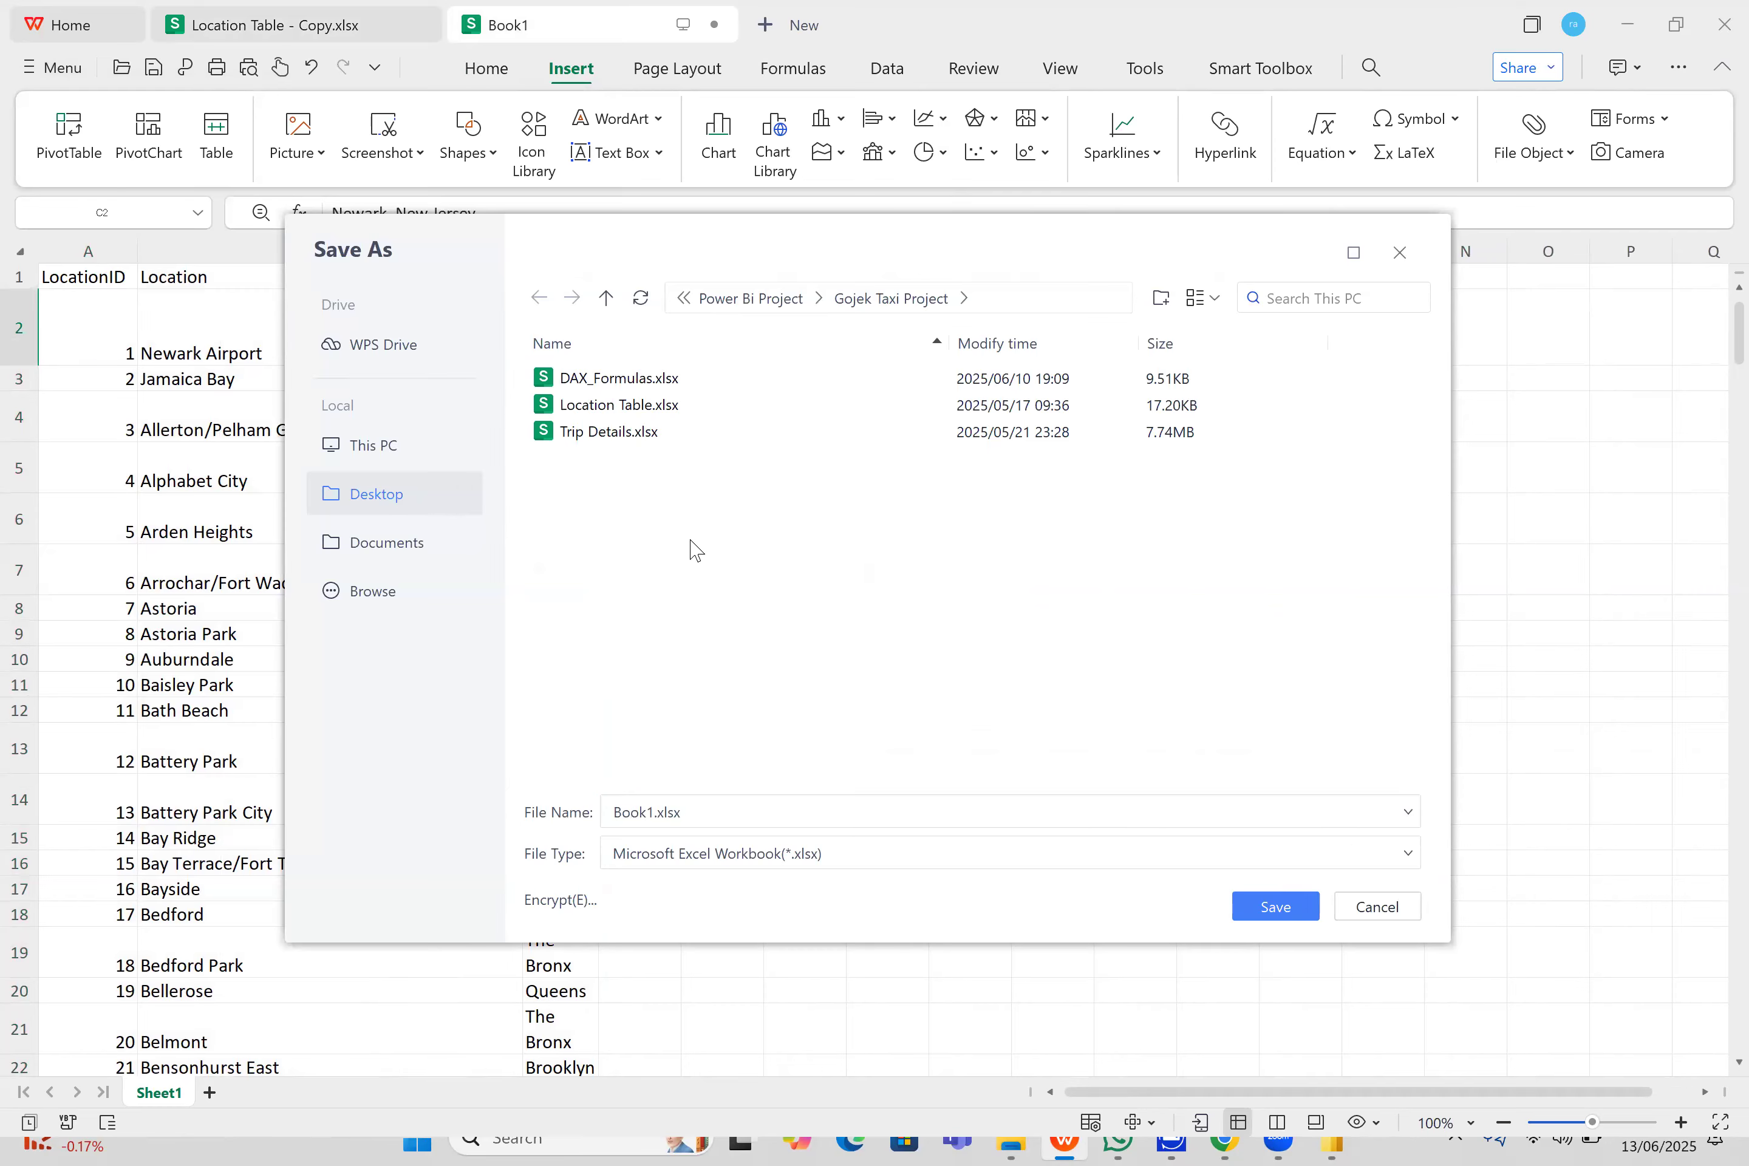
pyautogui.click(393, 497)
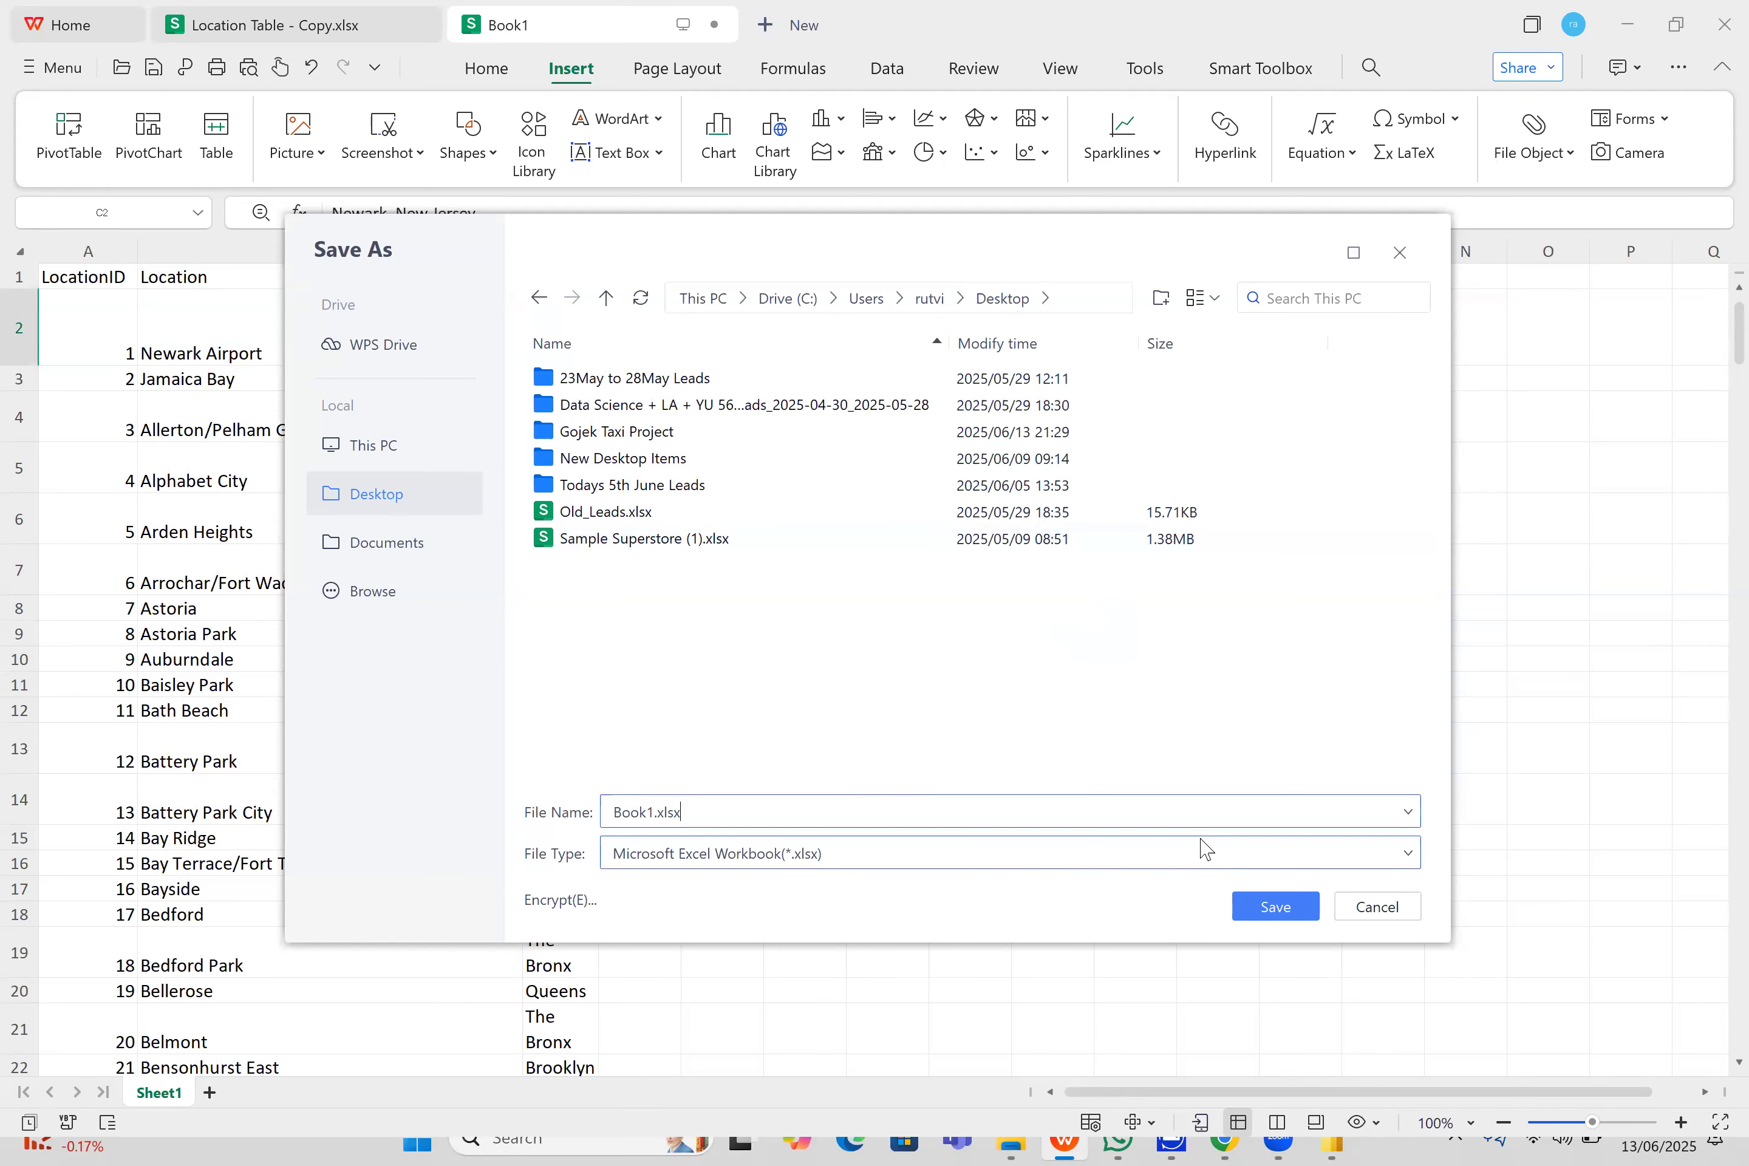
pyautogui.click(1206, 860)
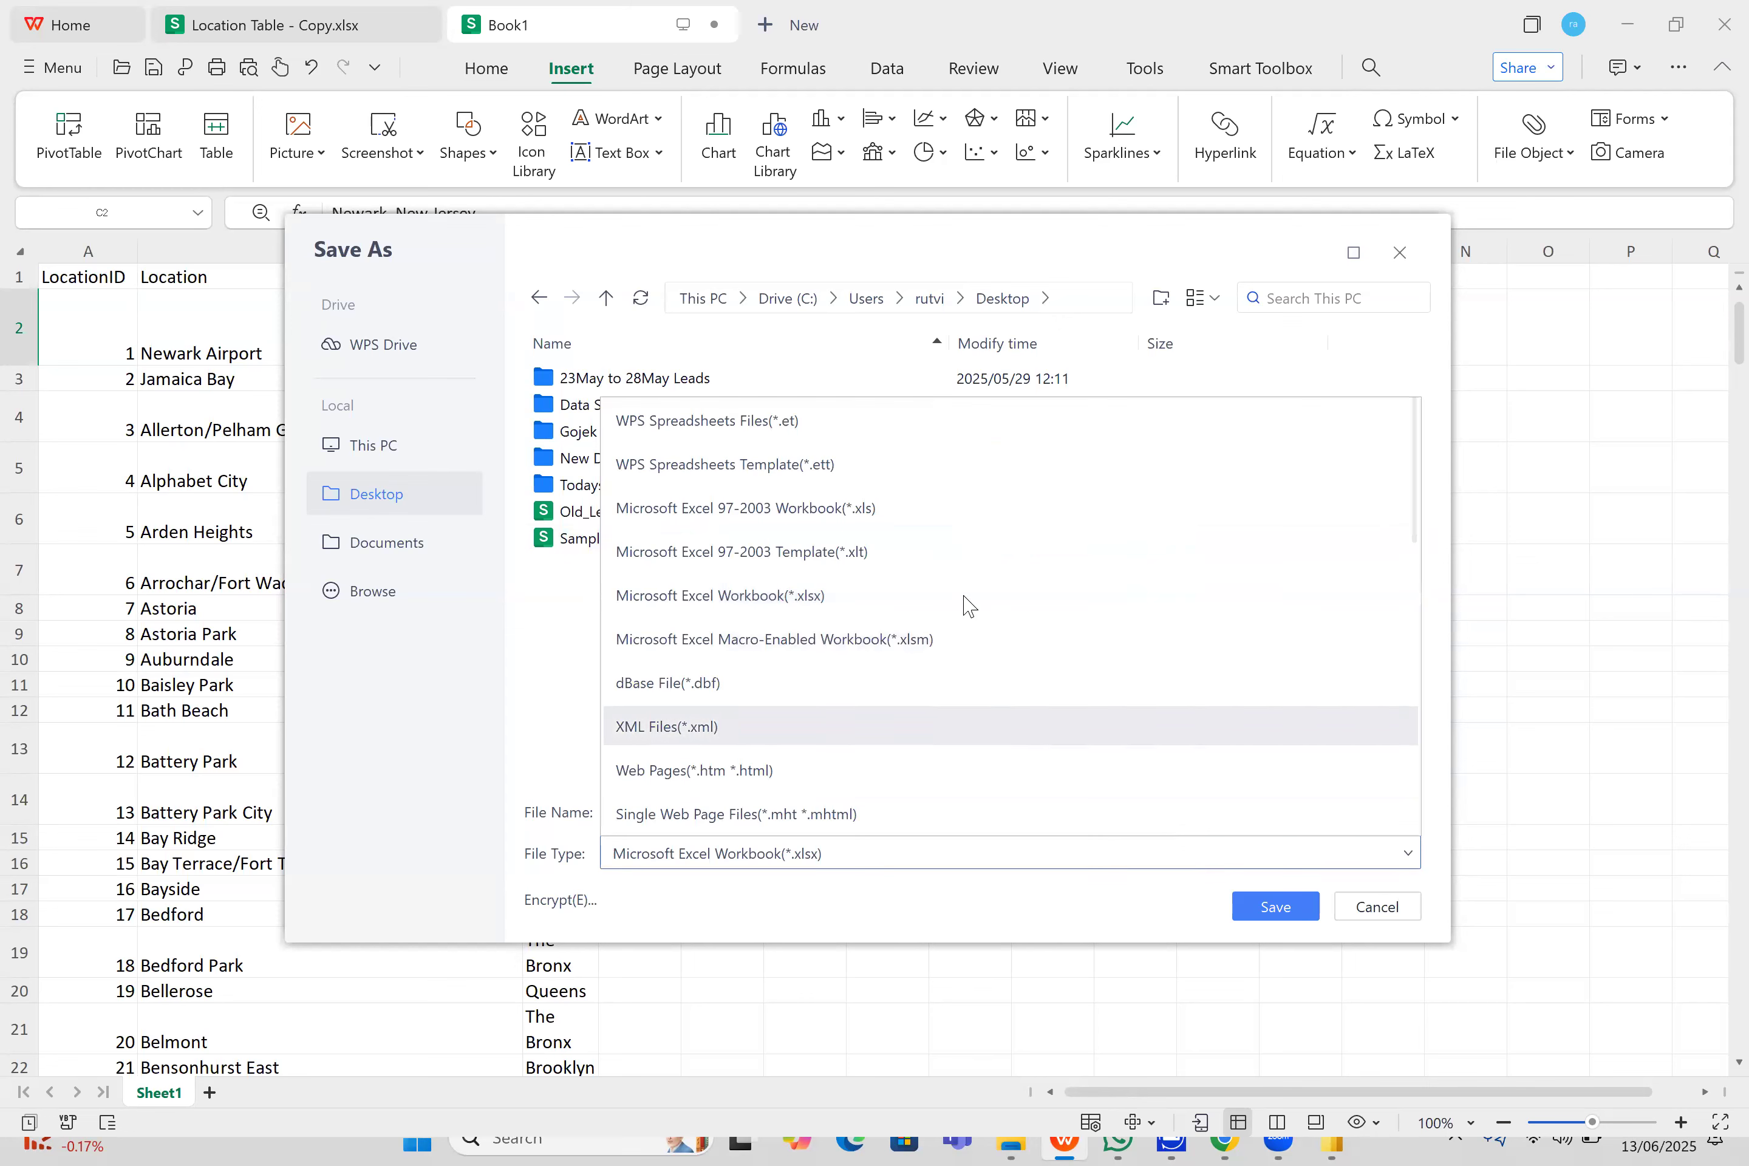
pyautogui.scroll(-3, 1249, 488)
pyautogui.scroll(-2, 1137, 570)
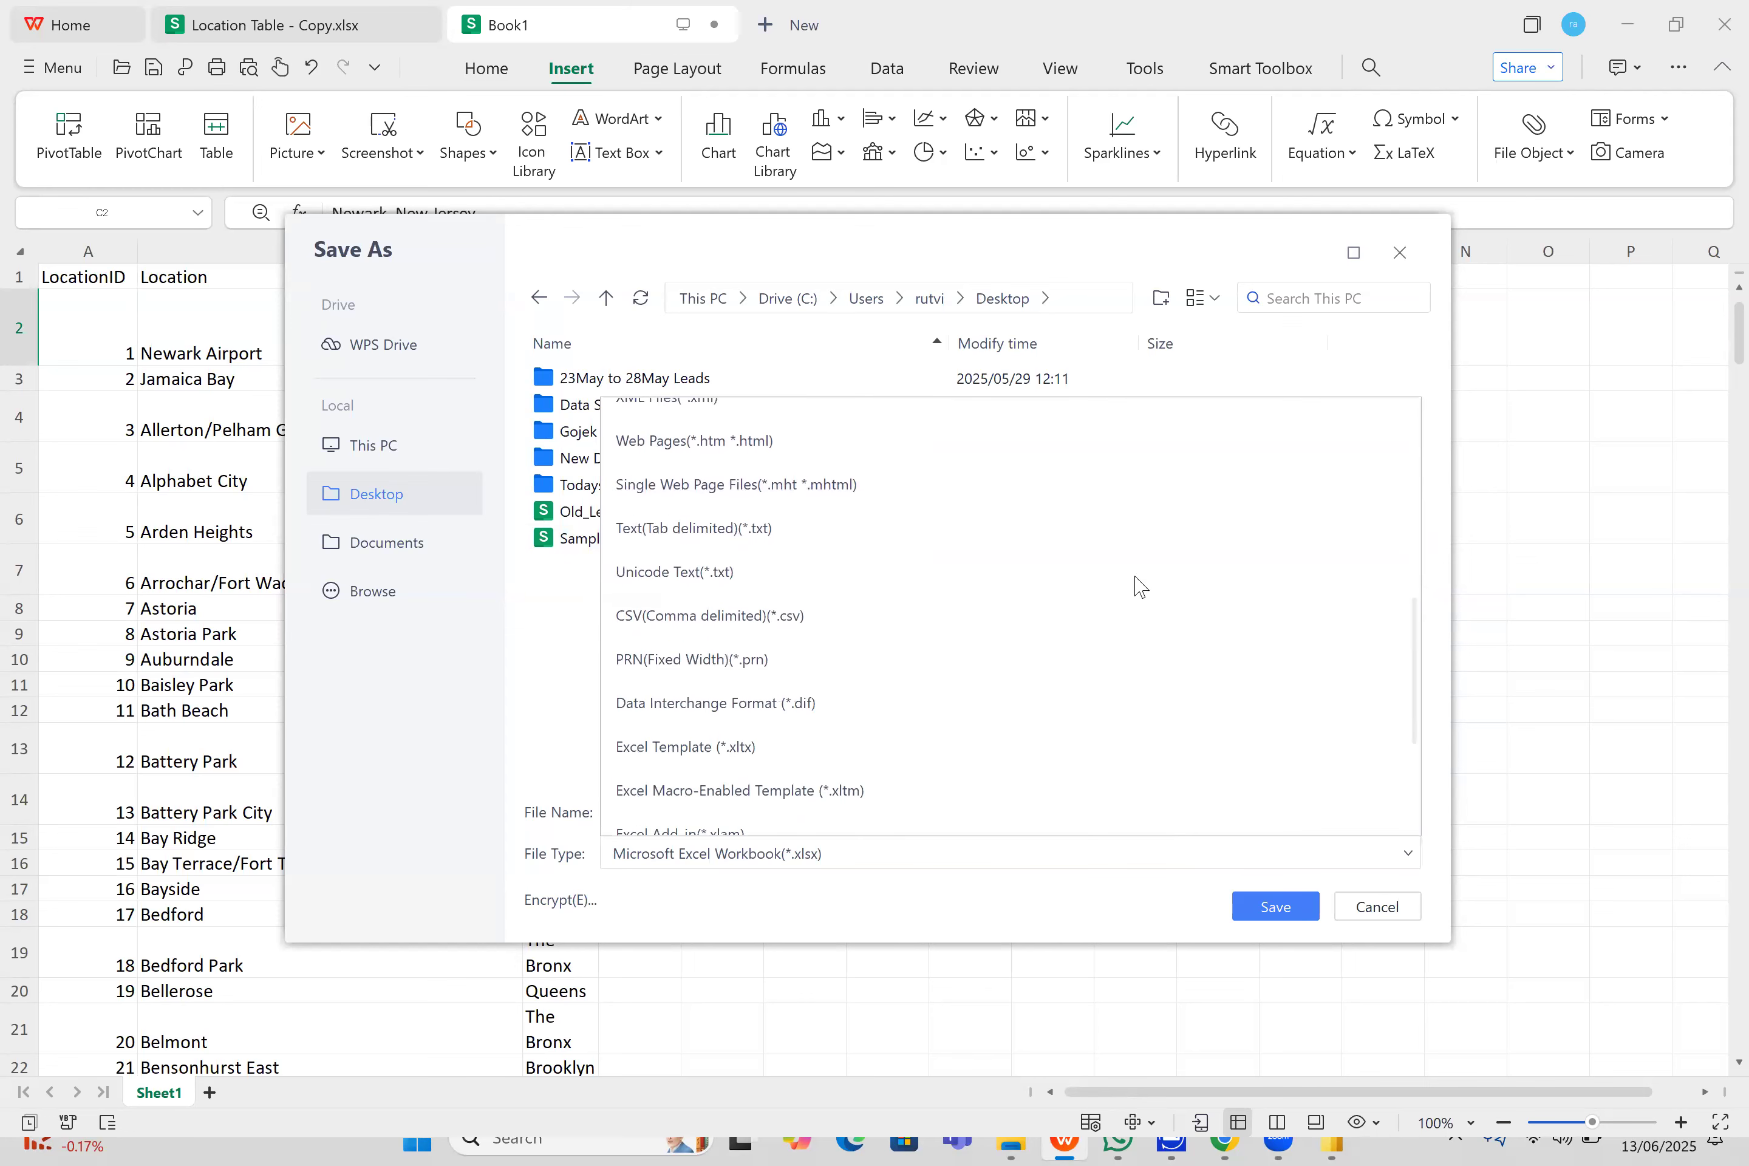
pyautogui.click(916, 613)
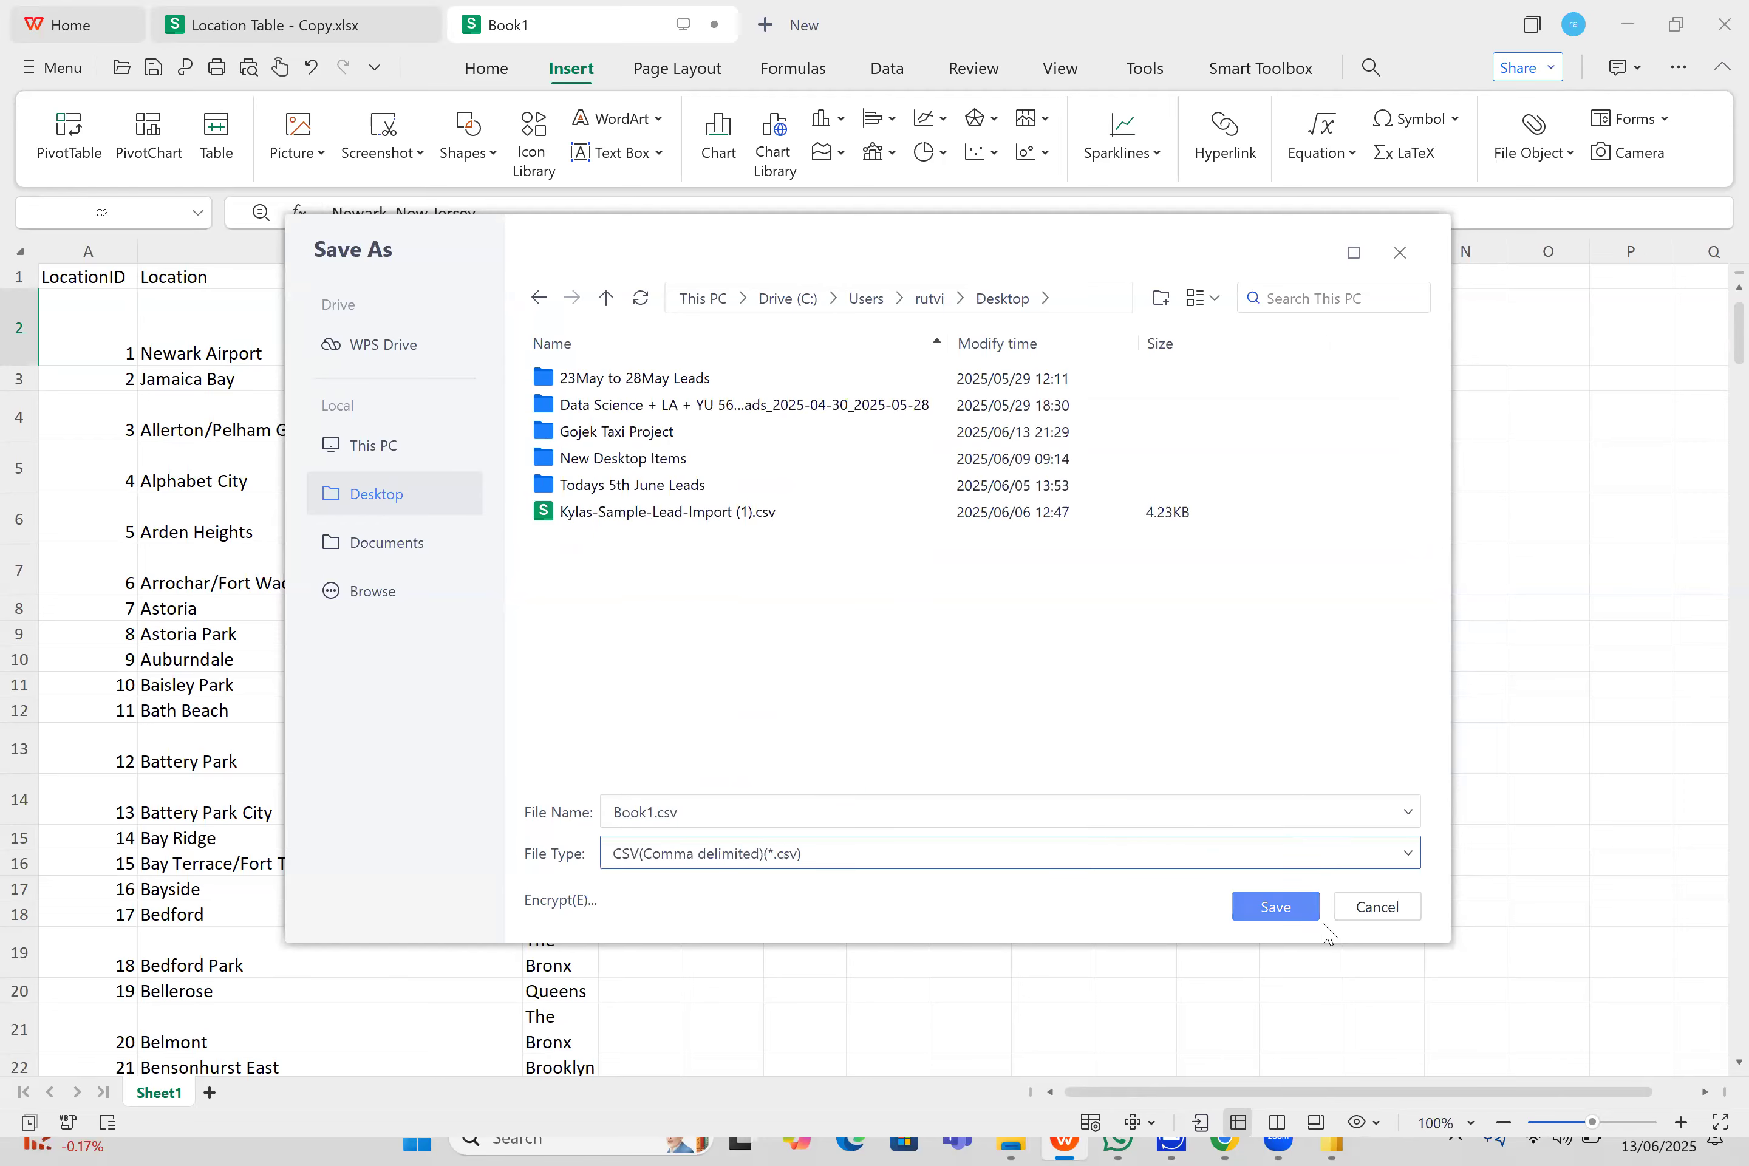
# - Name the file location_table.csv and save it, keeping the CSV format instead of xlsx
pyautogui.click(861, 805)
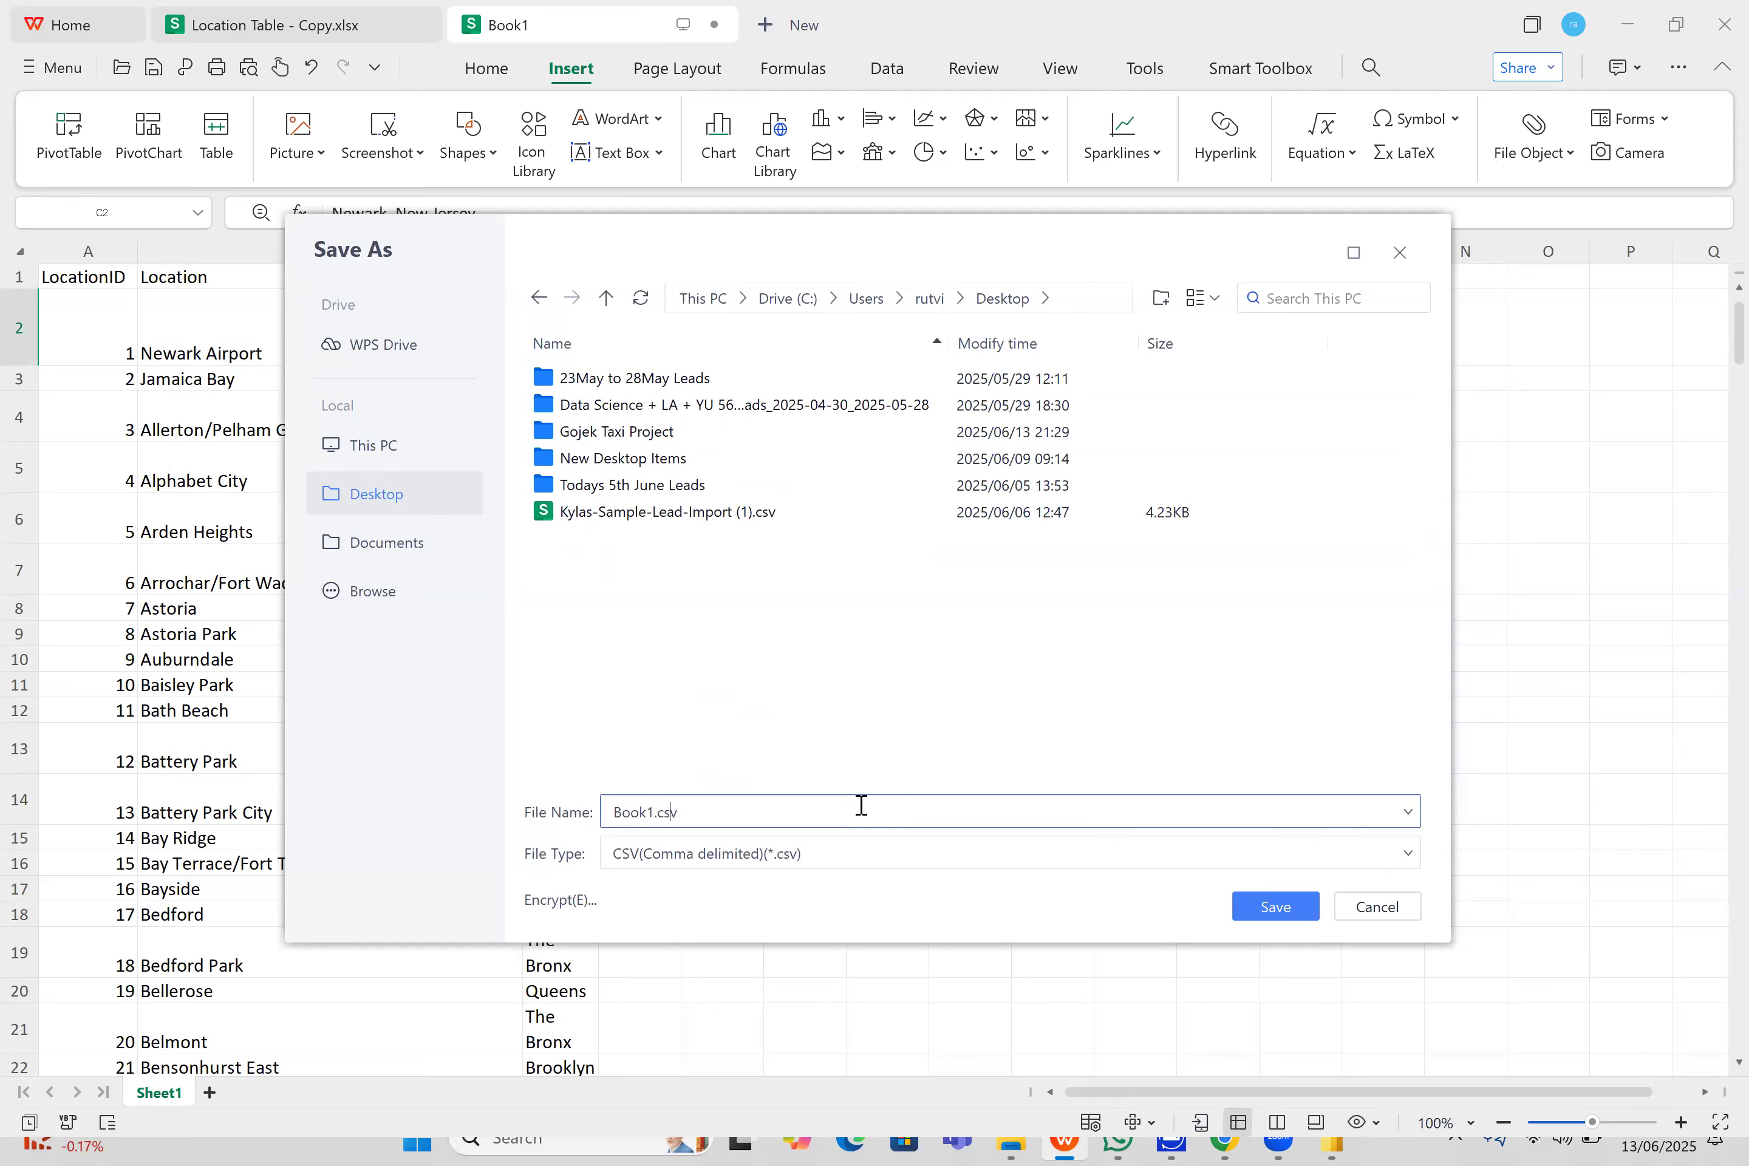
pyautogui.press('BackSpace')
pyautogui.press('BackSpace')
pyautogui.press('BackSpace')
pyautogui.press('BackSpace')
pyautogui.write('loca')
pyautogui.press('Return')
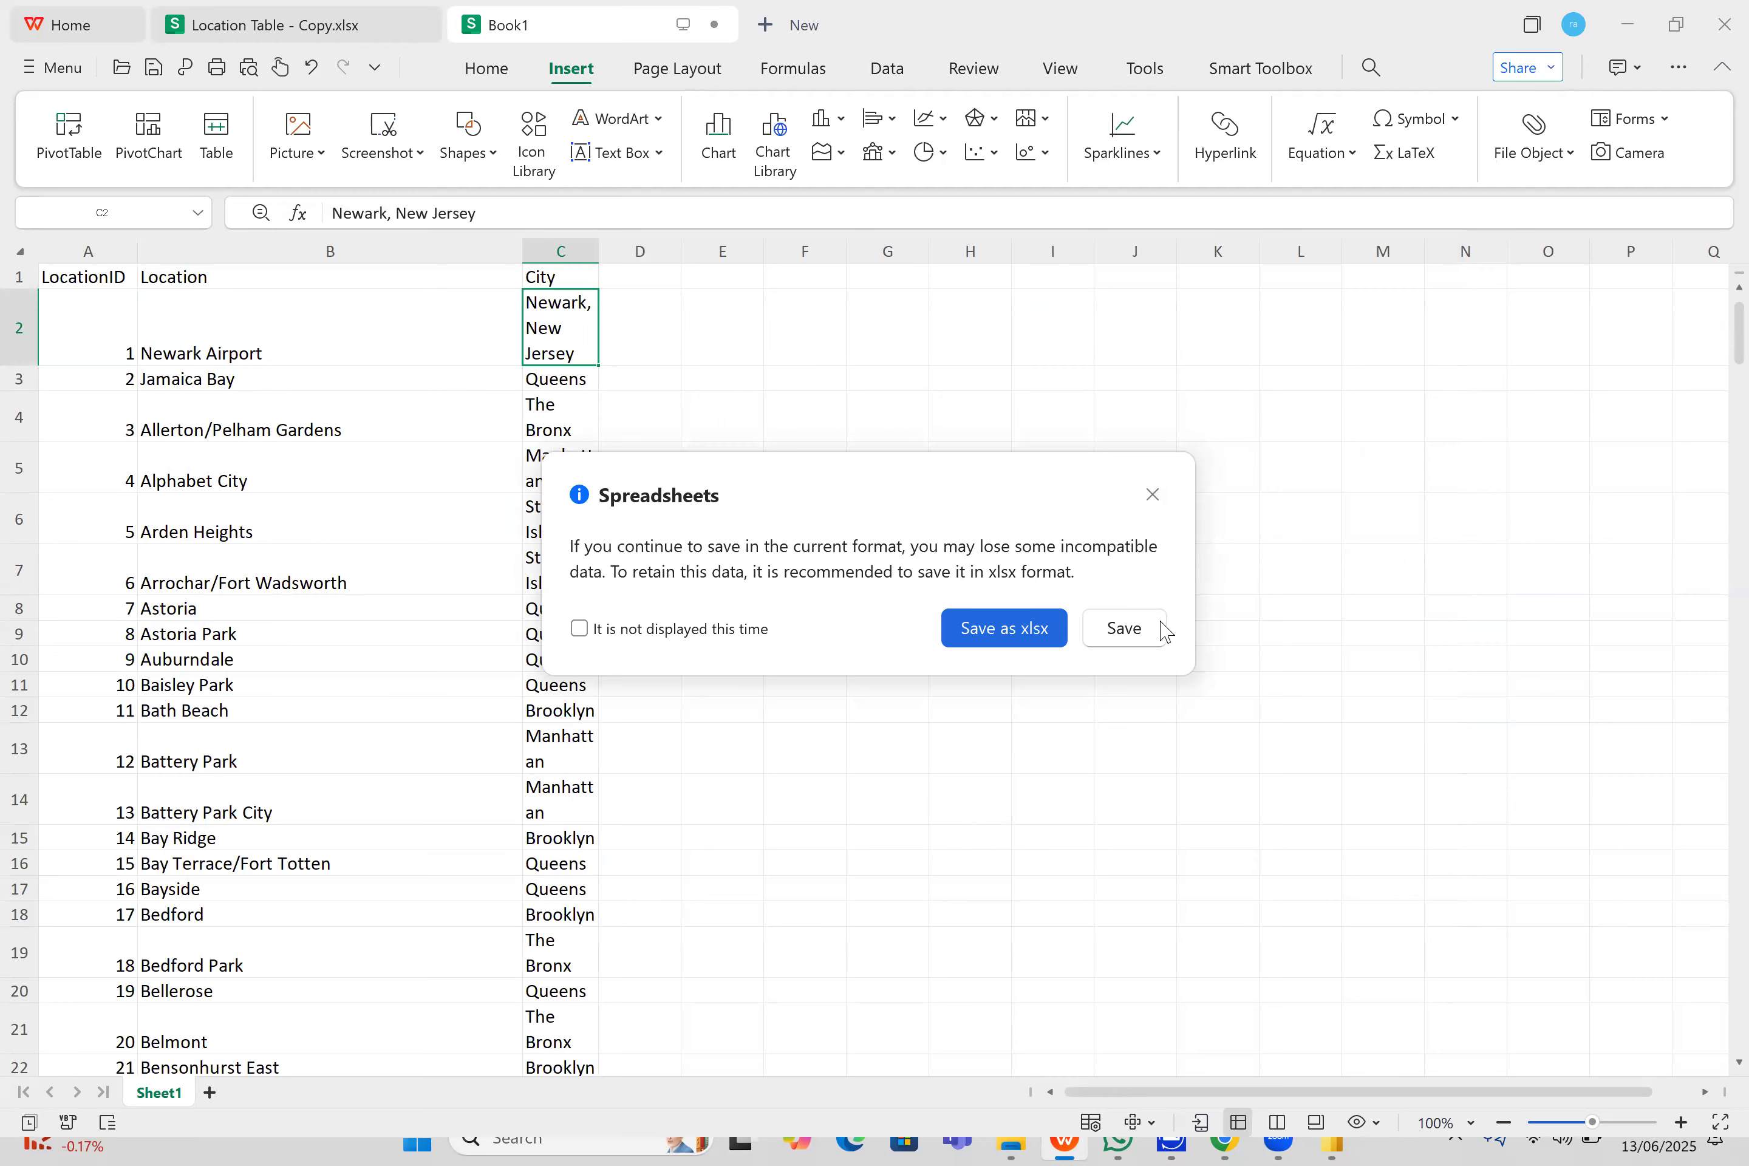
pyautogui.click(1124, 628)
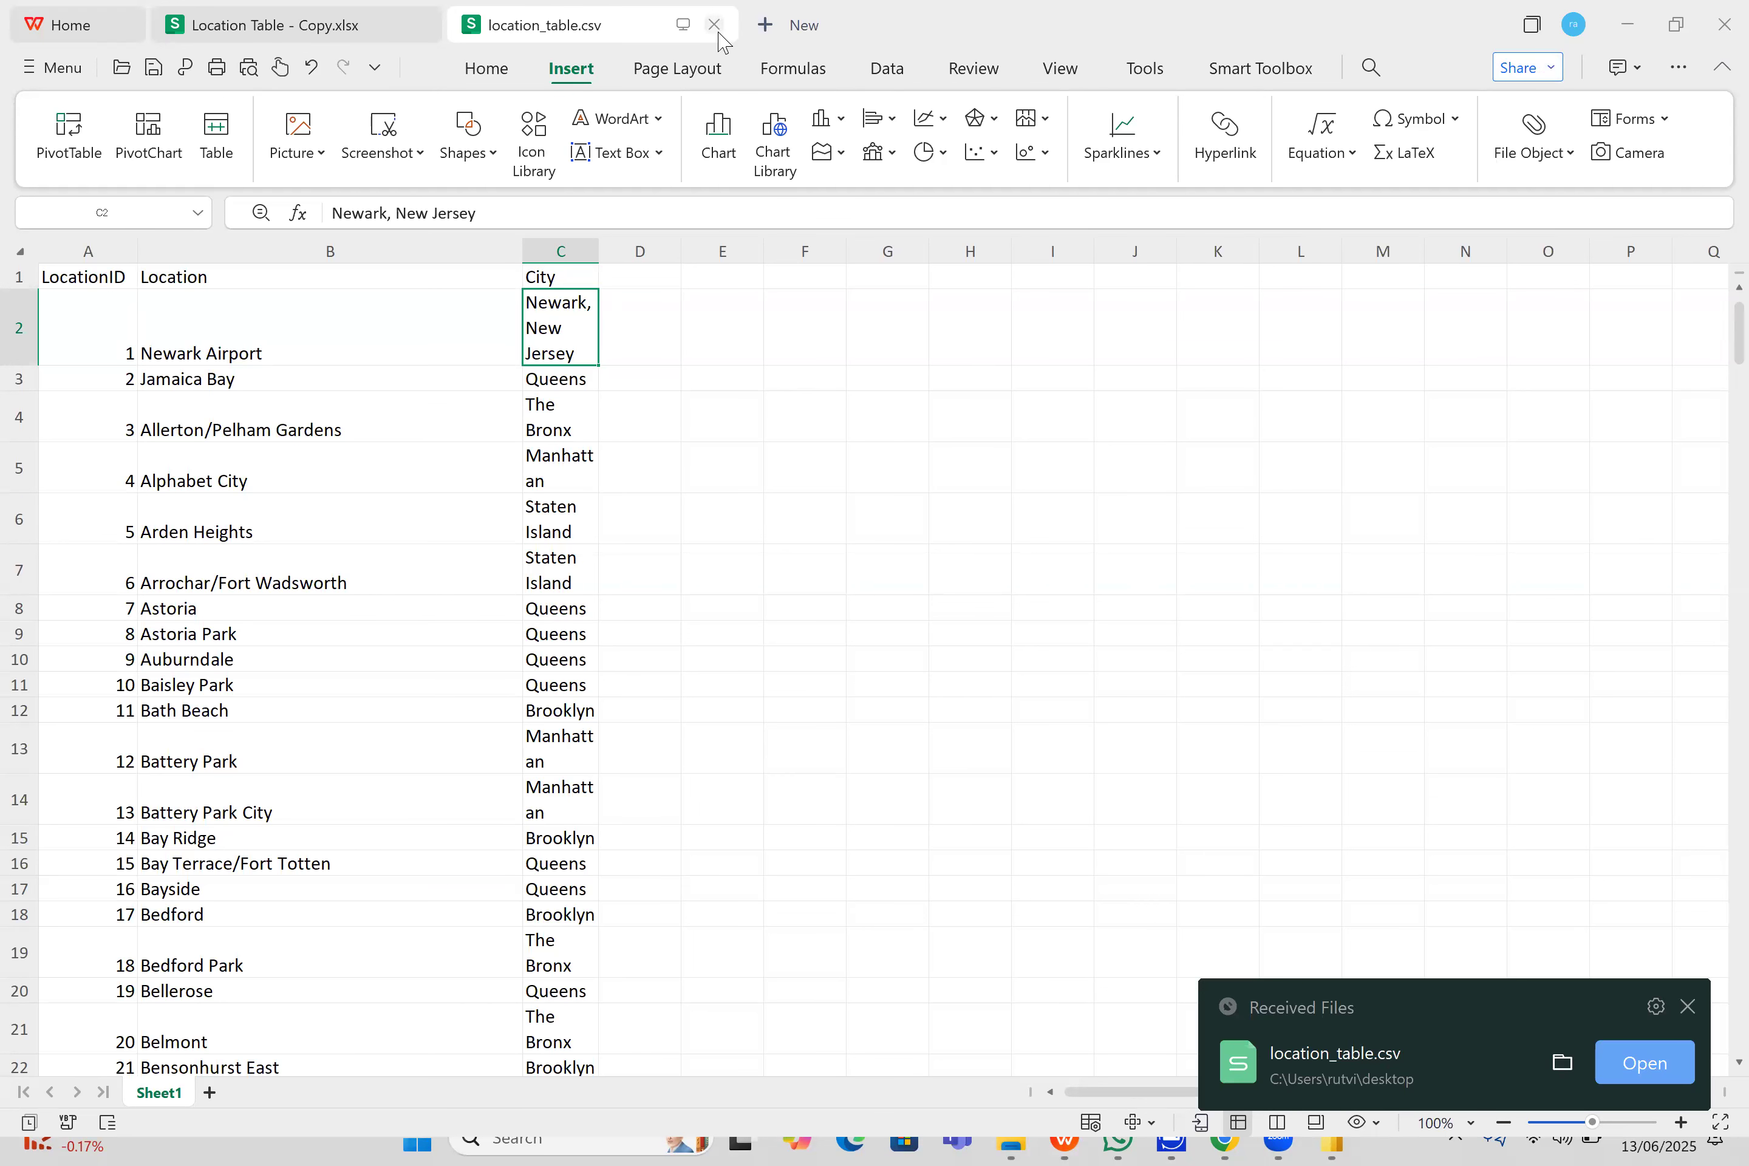
# - Close location_table.csv, switch to the Windows desktop and check the saved file's type in its properties
pyautogui.click(714, 25)
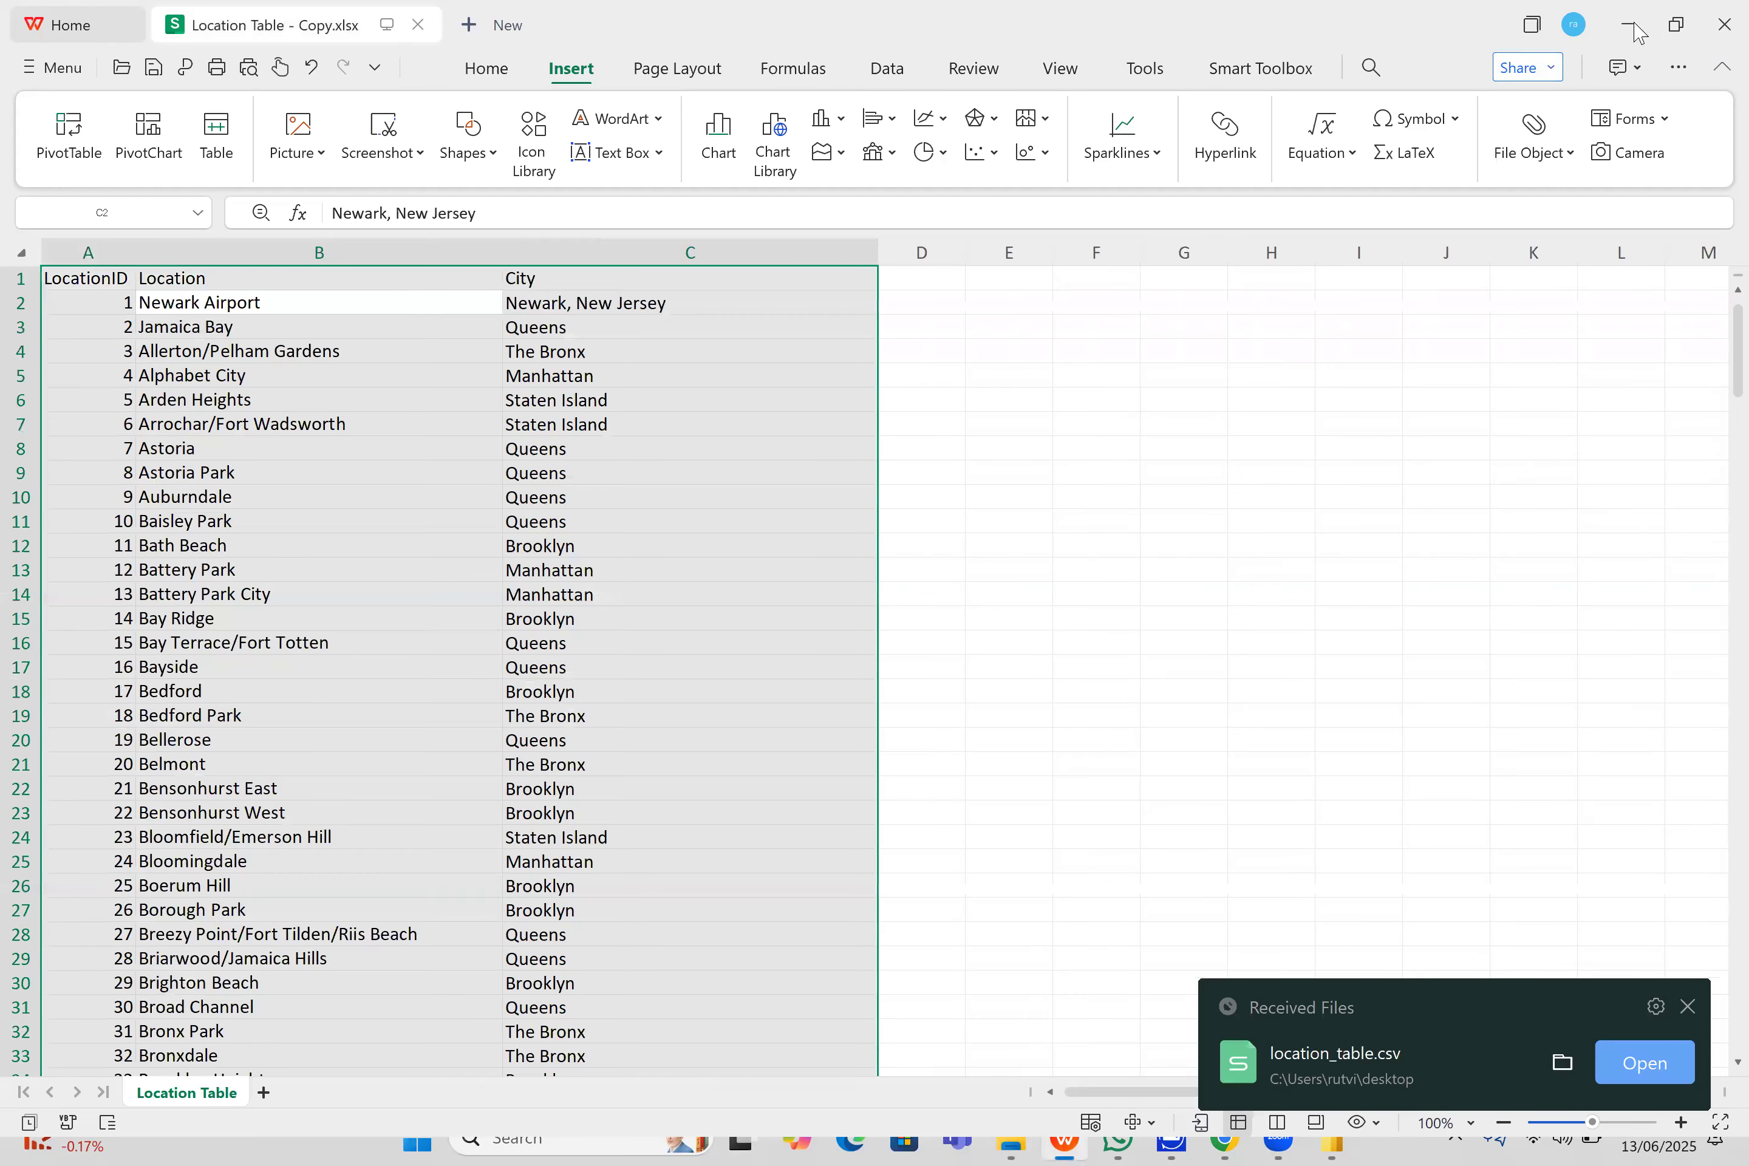
pyautogui.click(1626, 26)
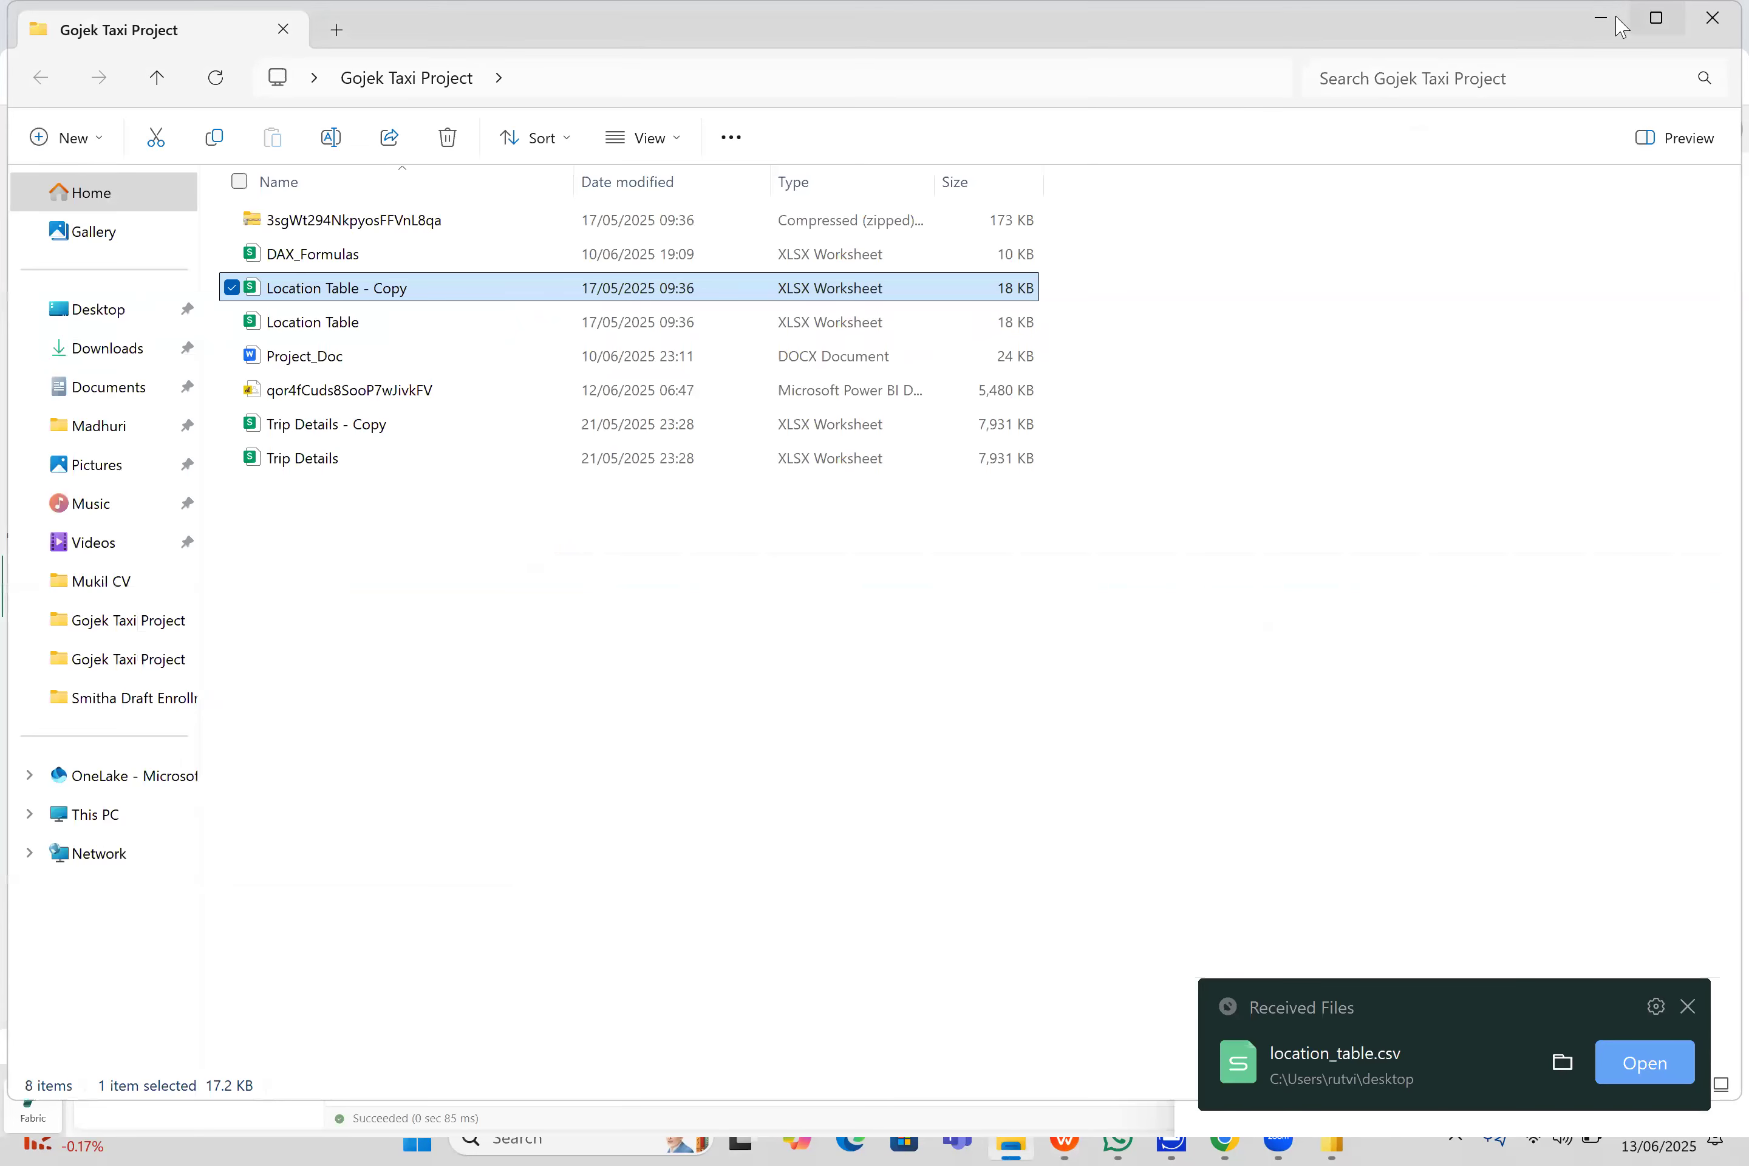
pyautogui.click(1620, 27)
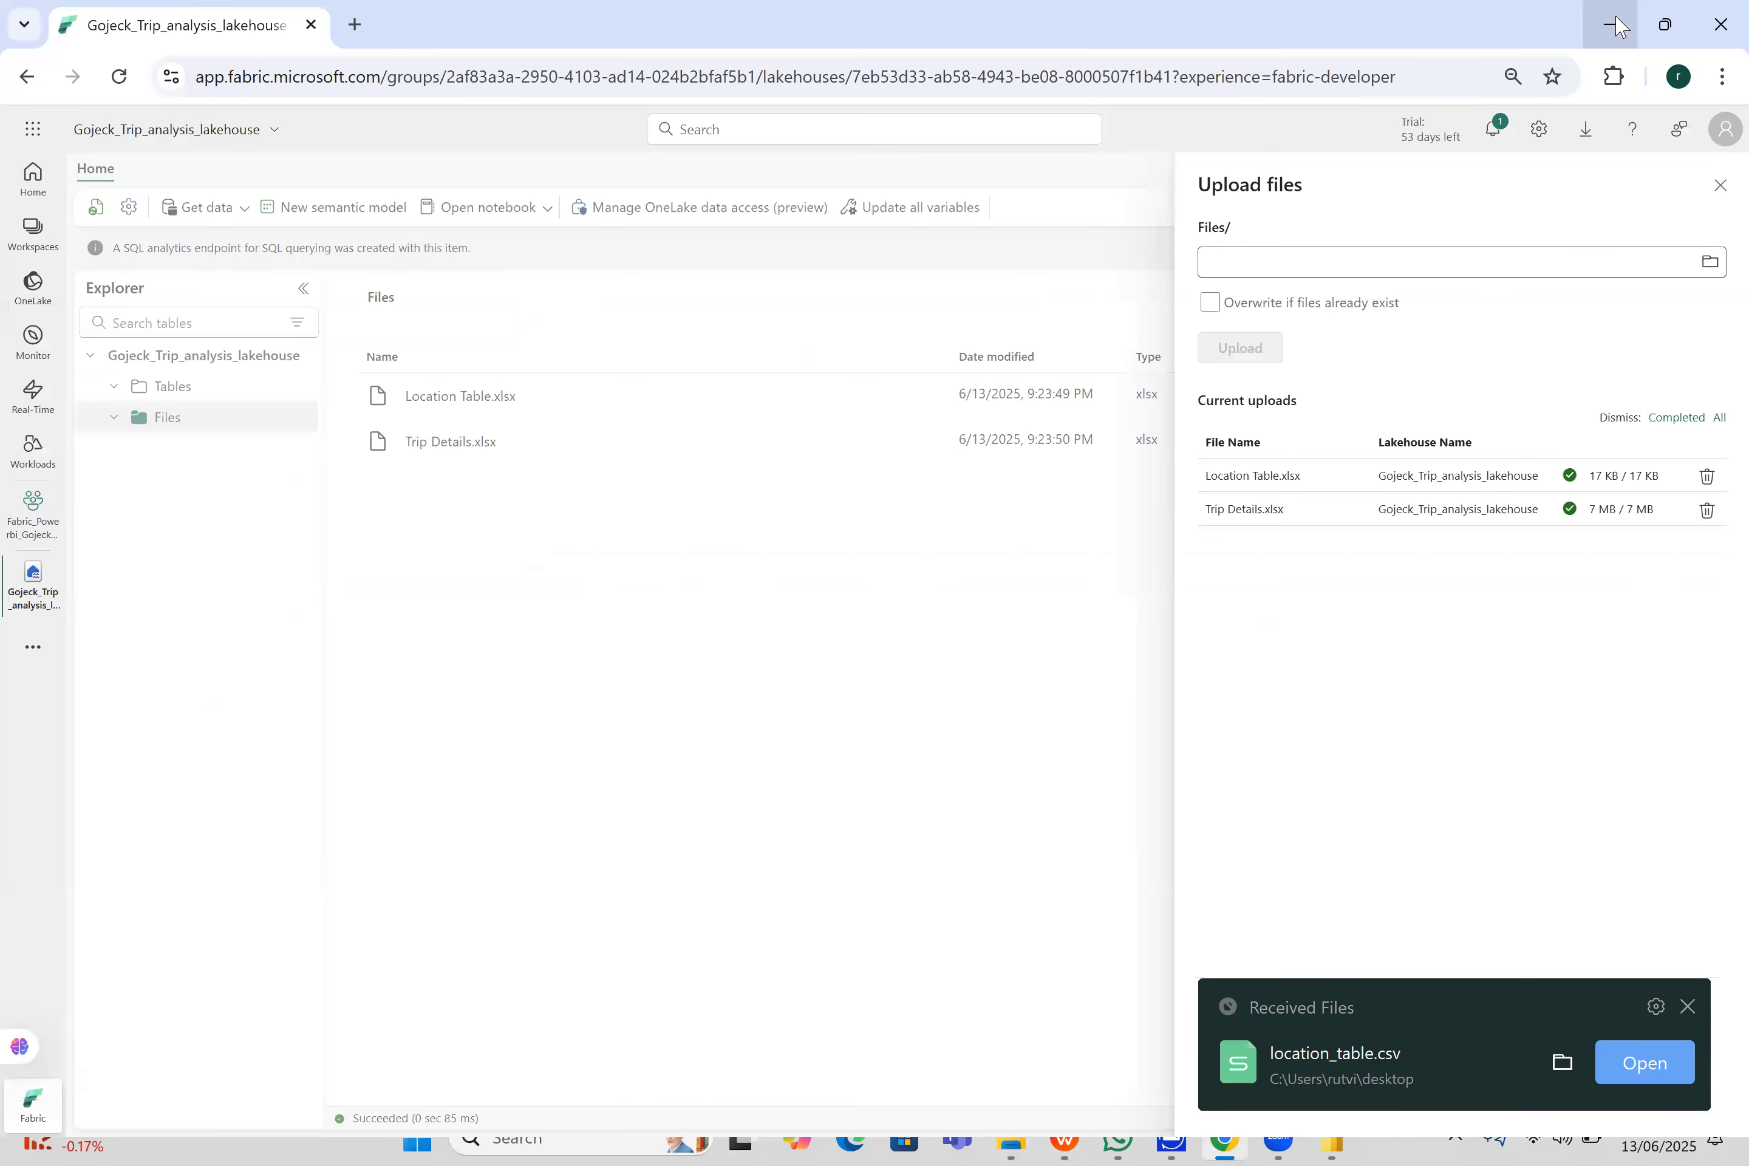
pyautogui.click(1611, 25)
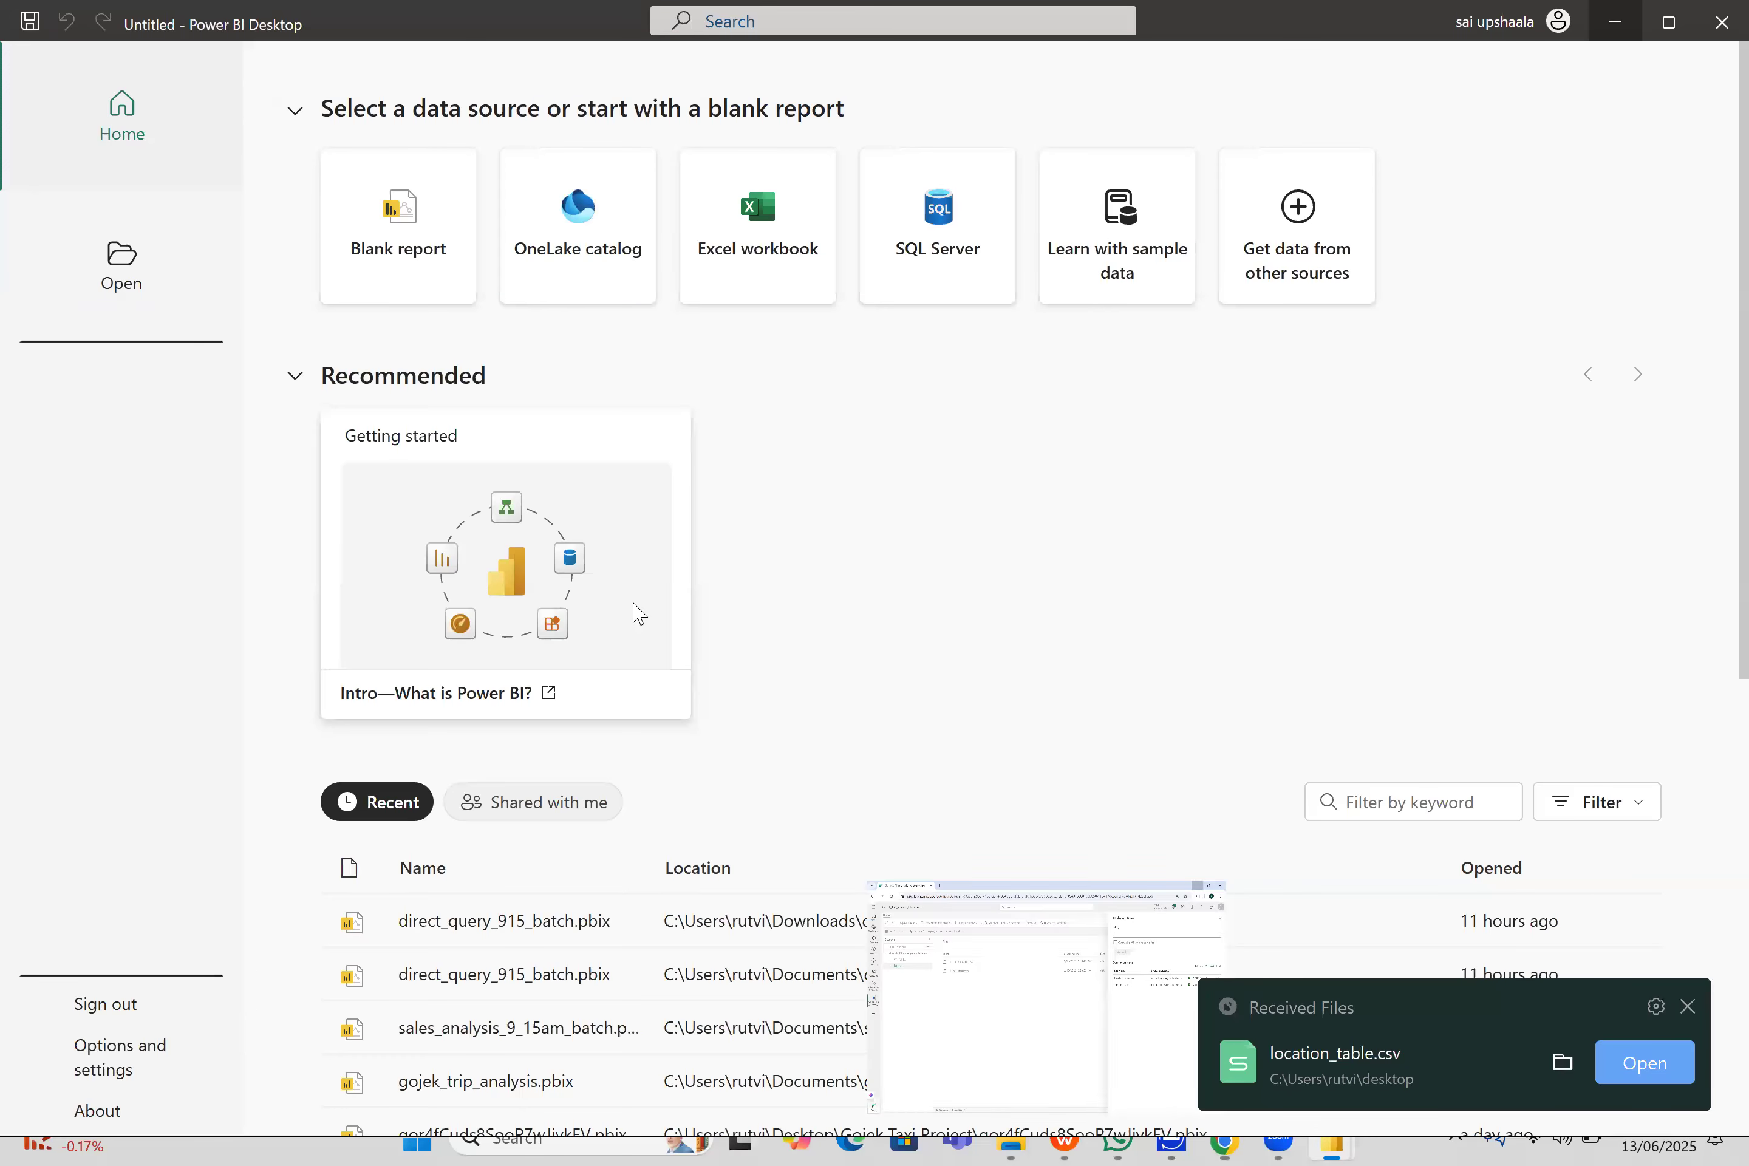
pyautogui.press('super+d')
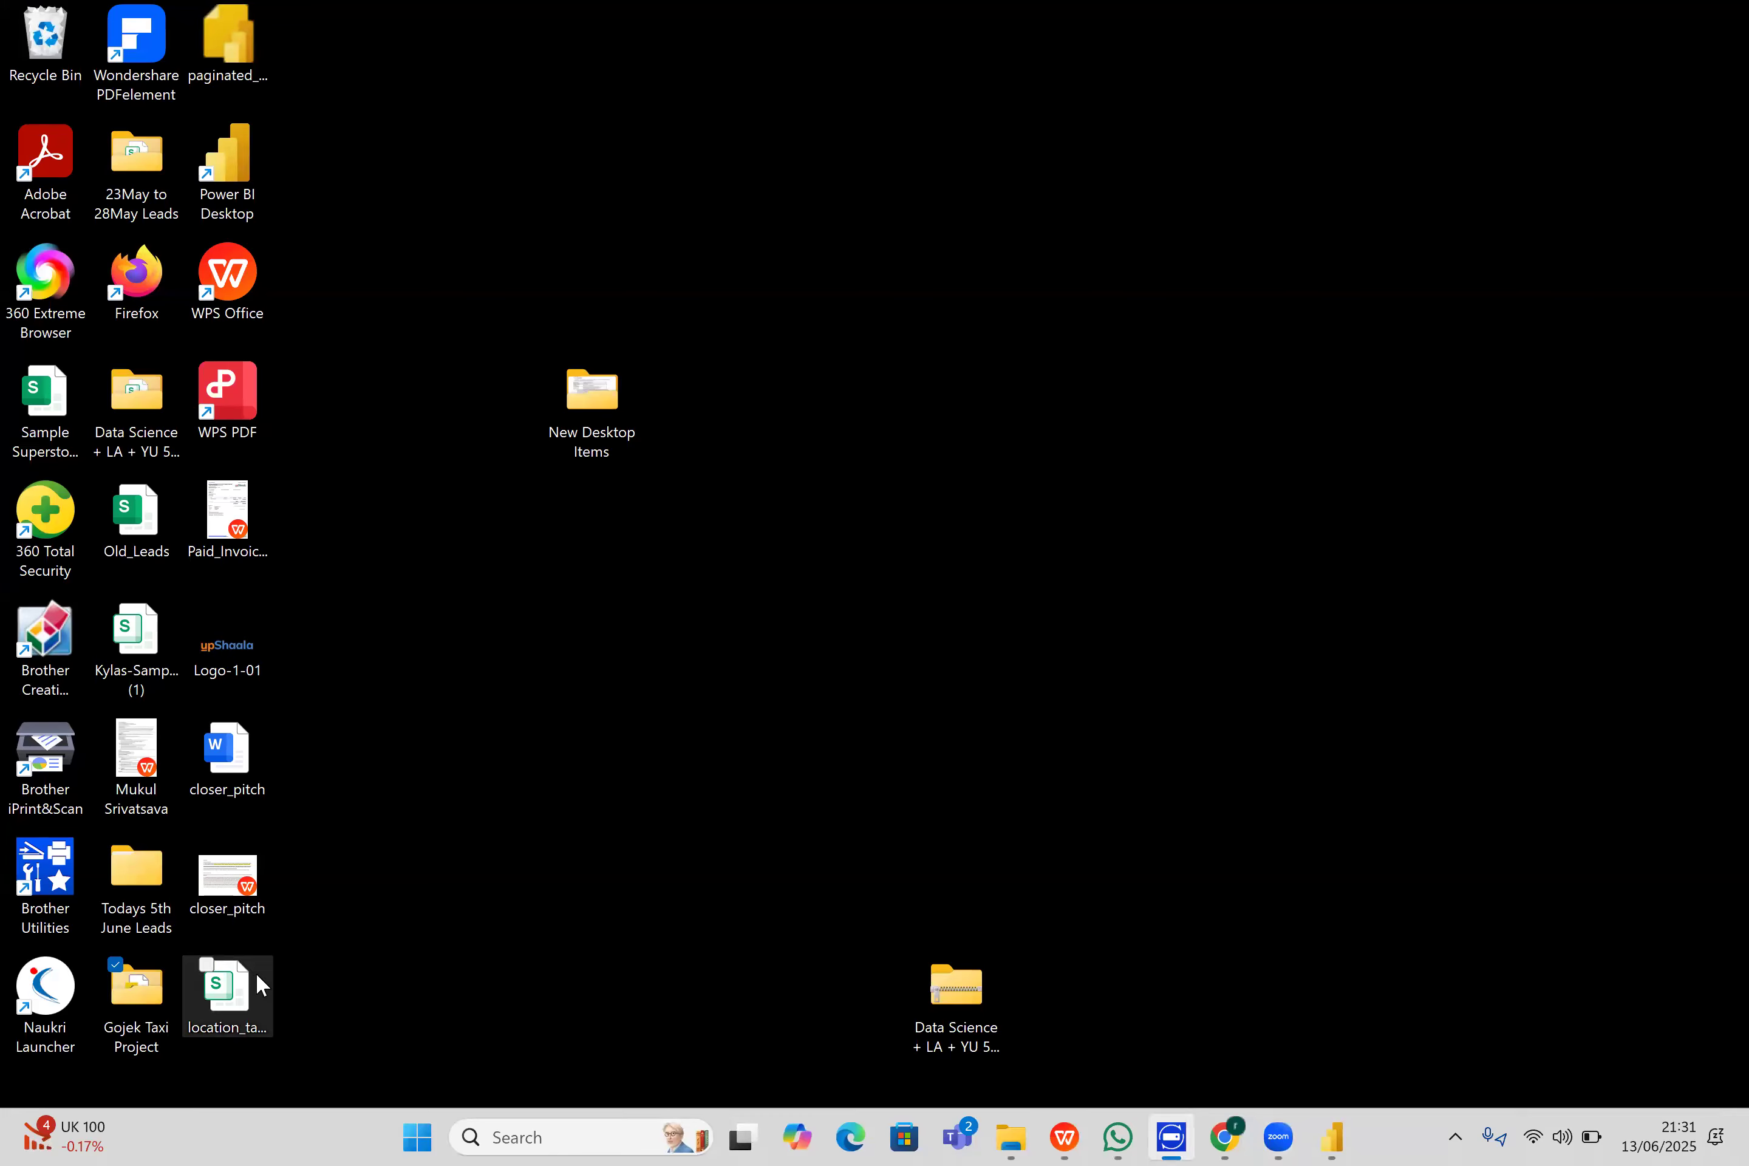
pyautogui.rightClick(255, 973)
pyautogui.click(427, 813)
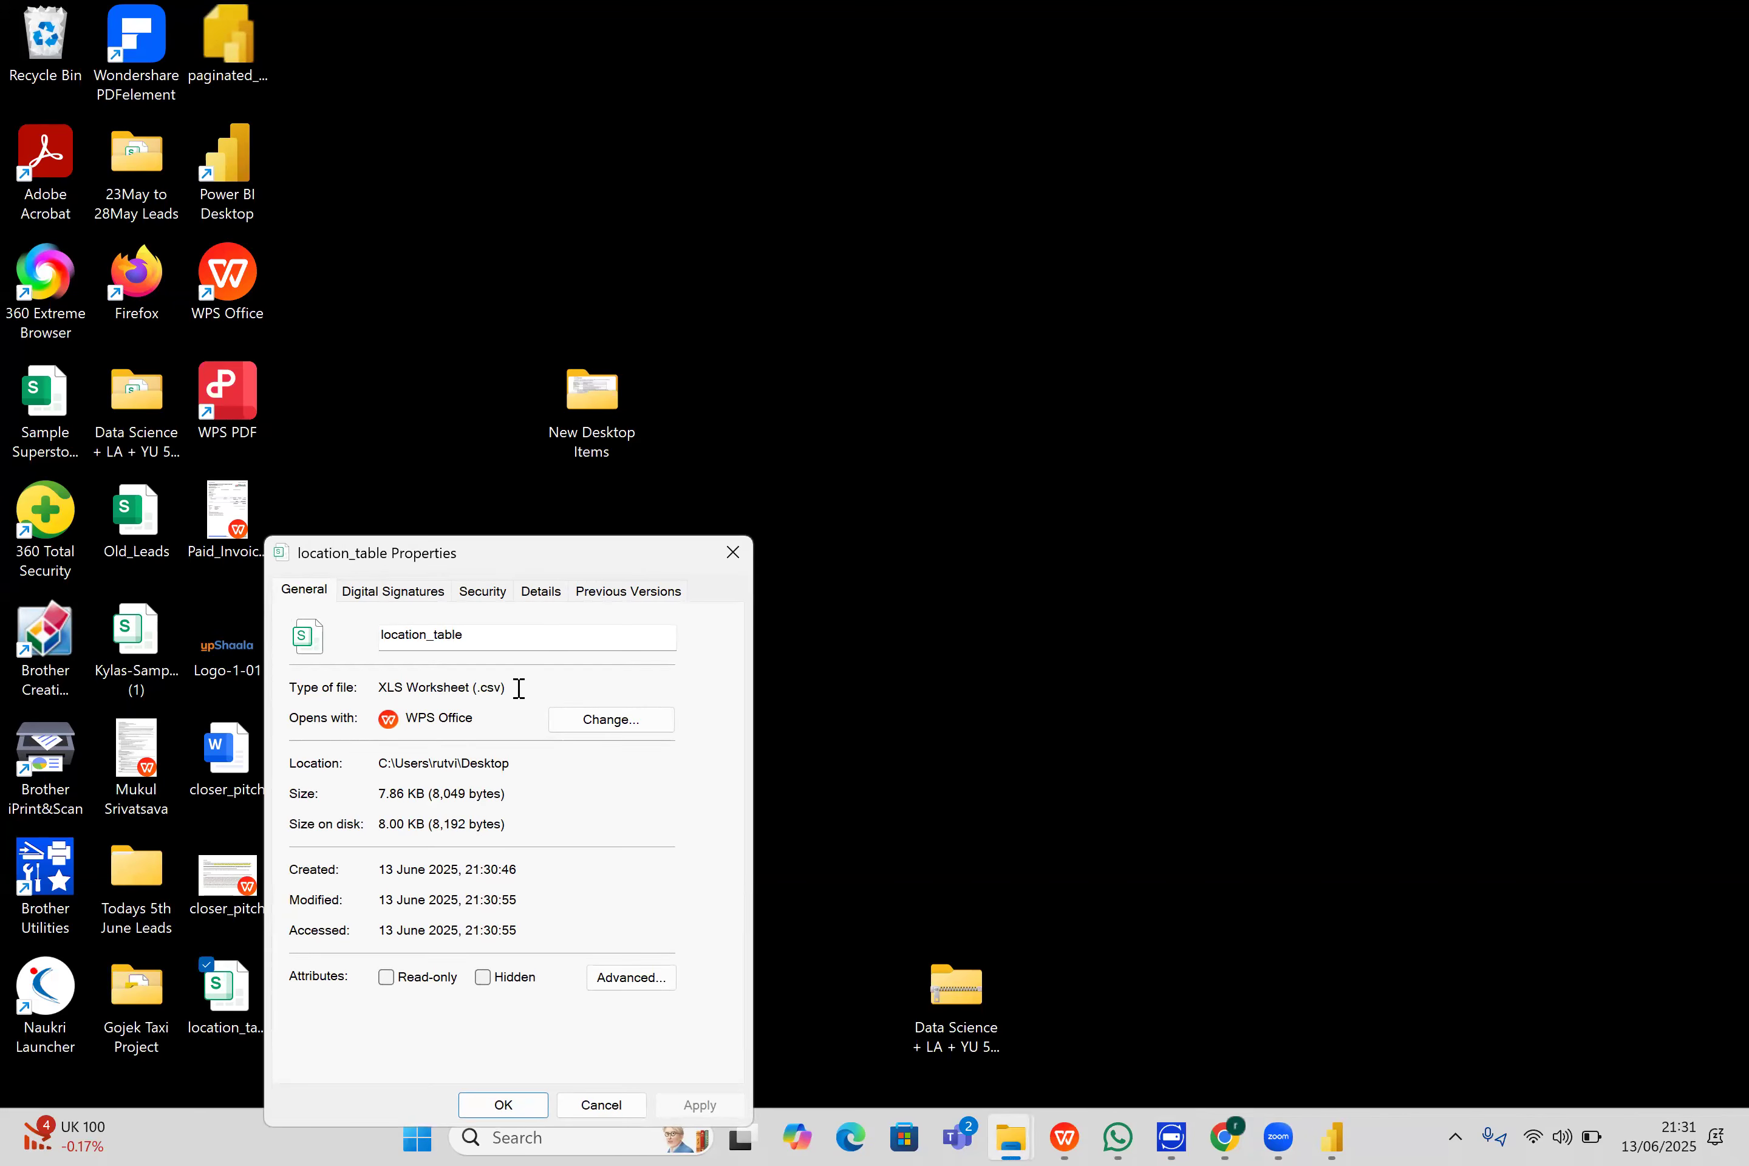
# - Close the file properties, switch to the Fabric lakehouse in Chrome and browse the Desktop folder for a file to upload
pyautogui.click(732, 552)
pyautogui.click(1224, 1138)
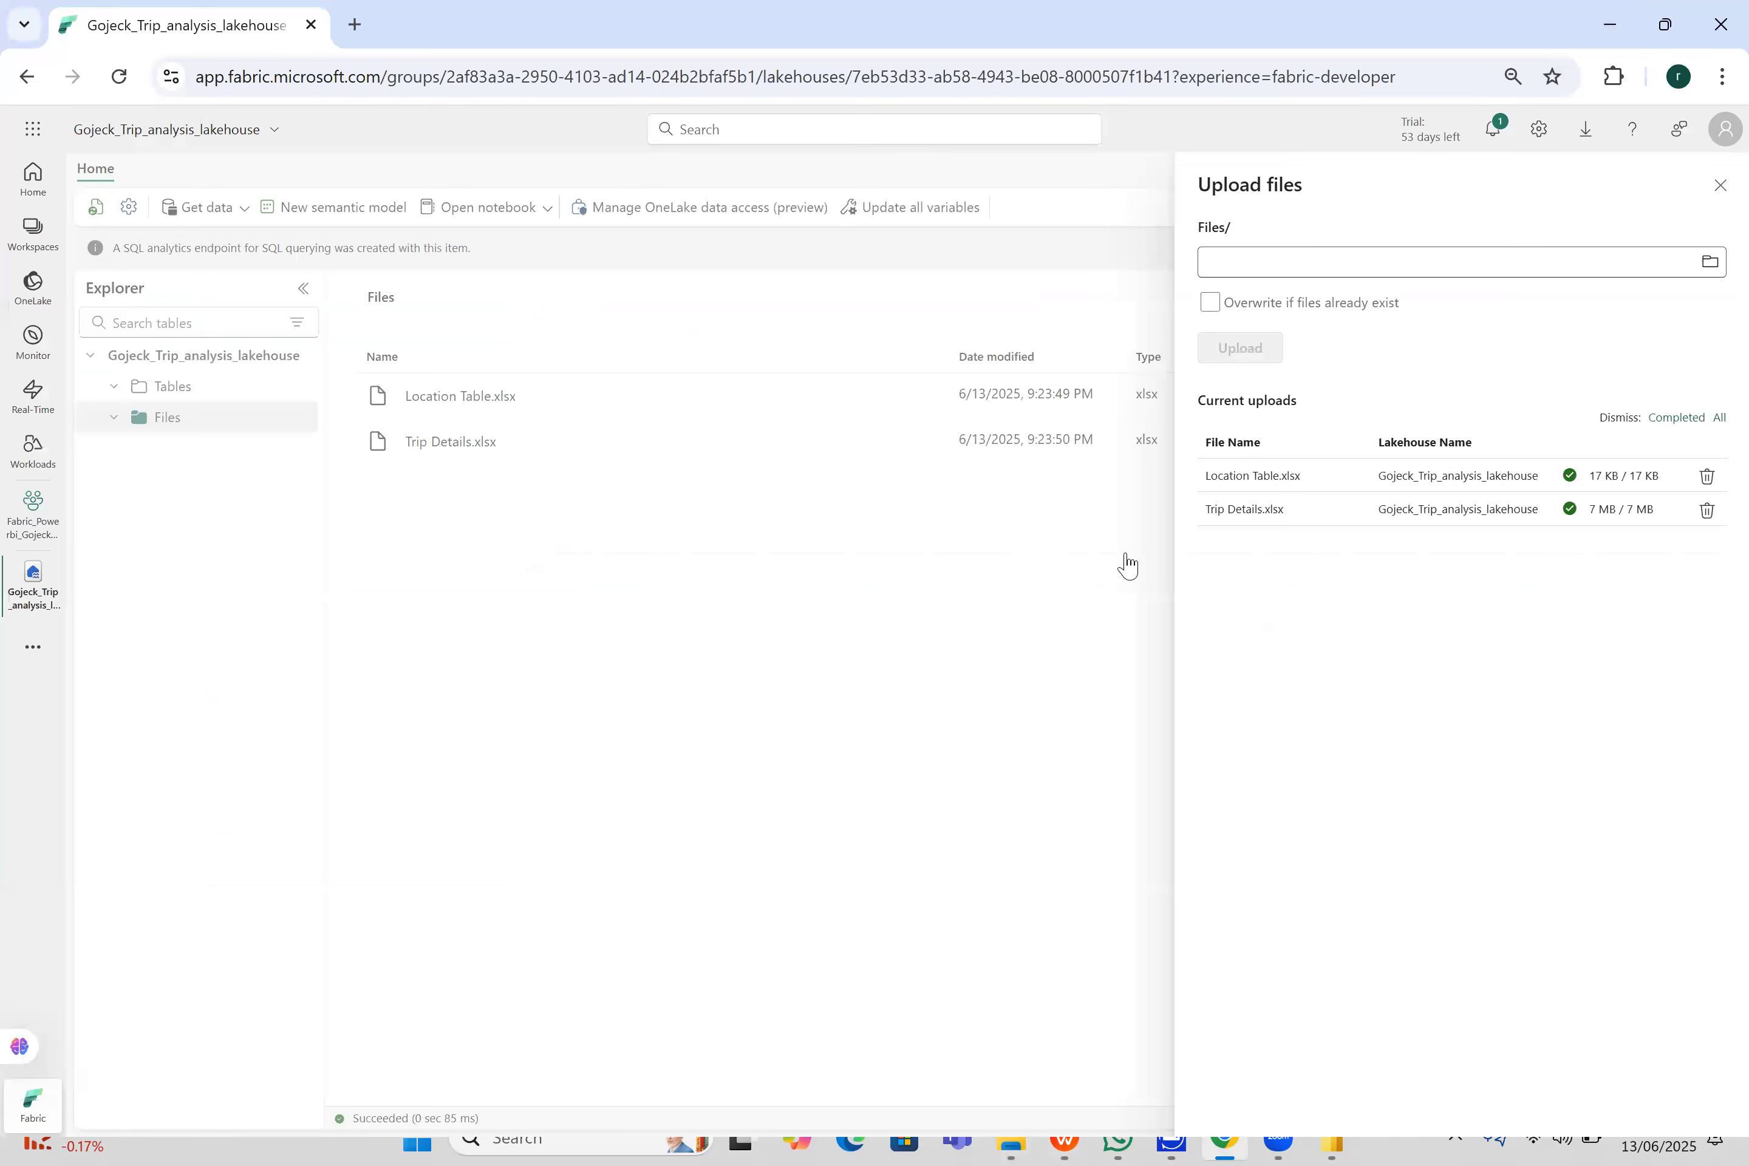
pyautogui.click(1711, 262)
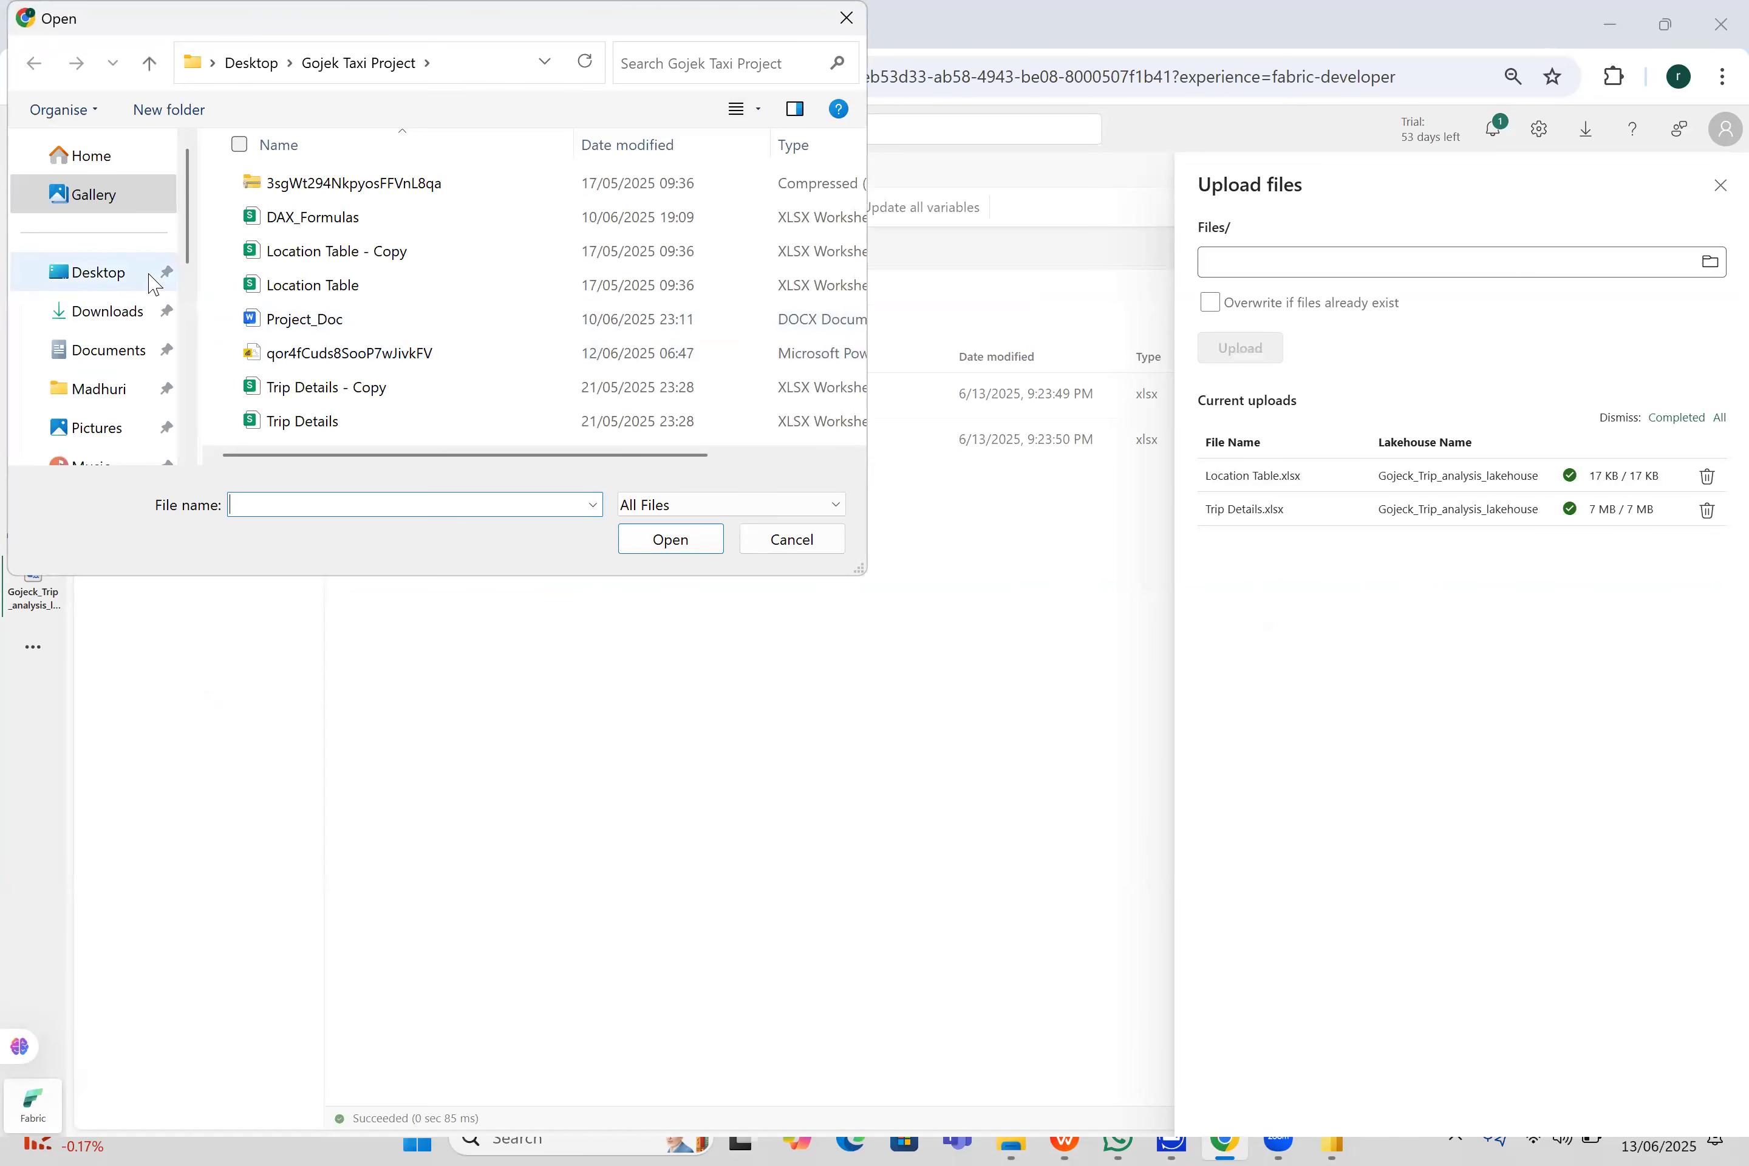
pyautogui.click(156, 272)
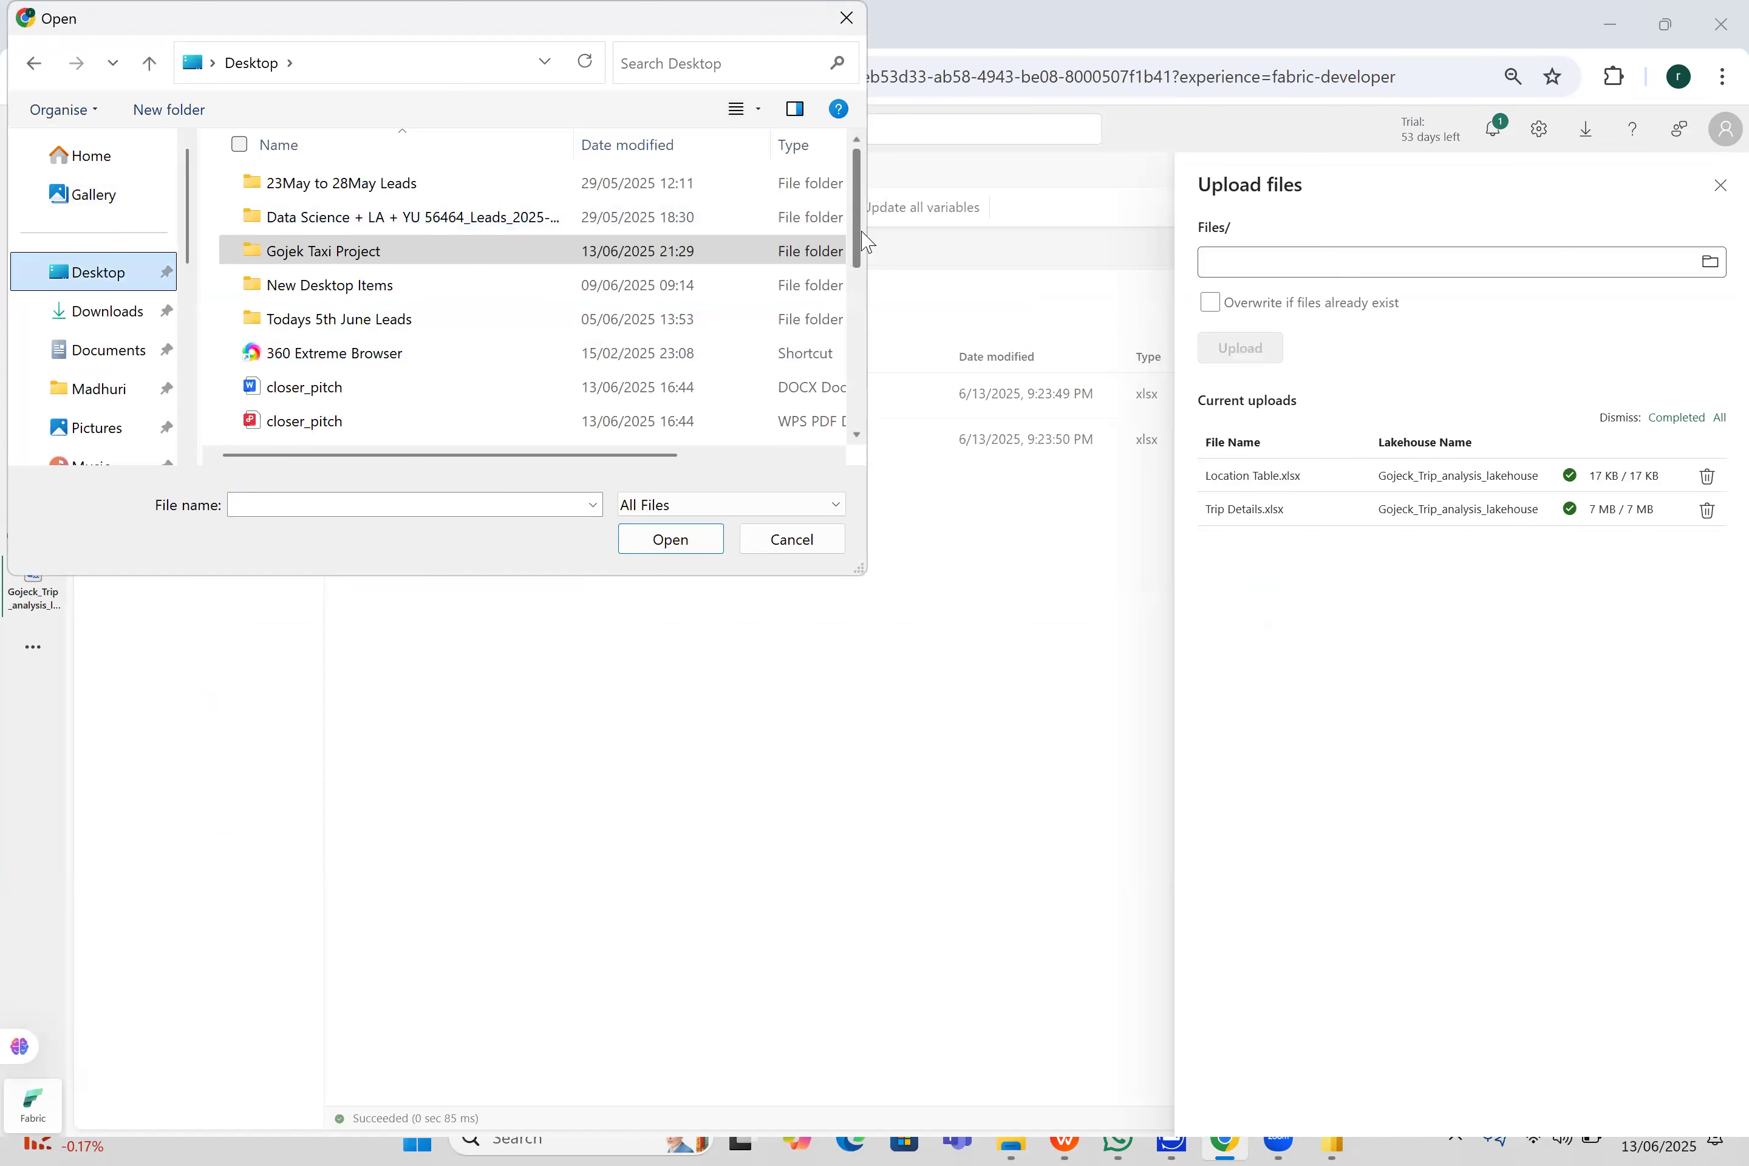
pyautogui.moveTo(862, 248); pyautogui.dragTo(867, 385)
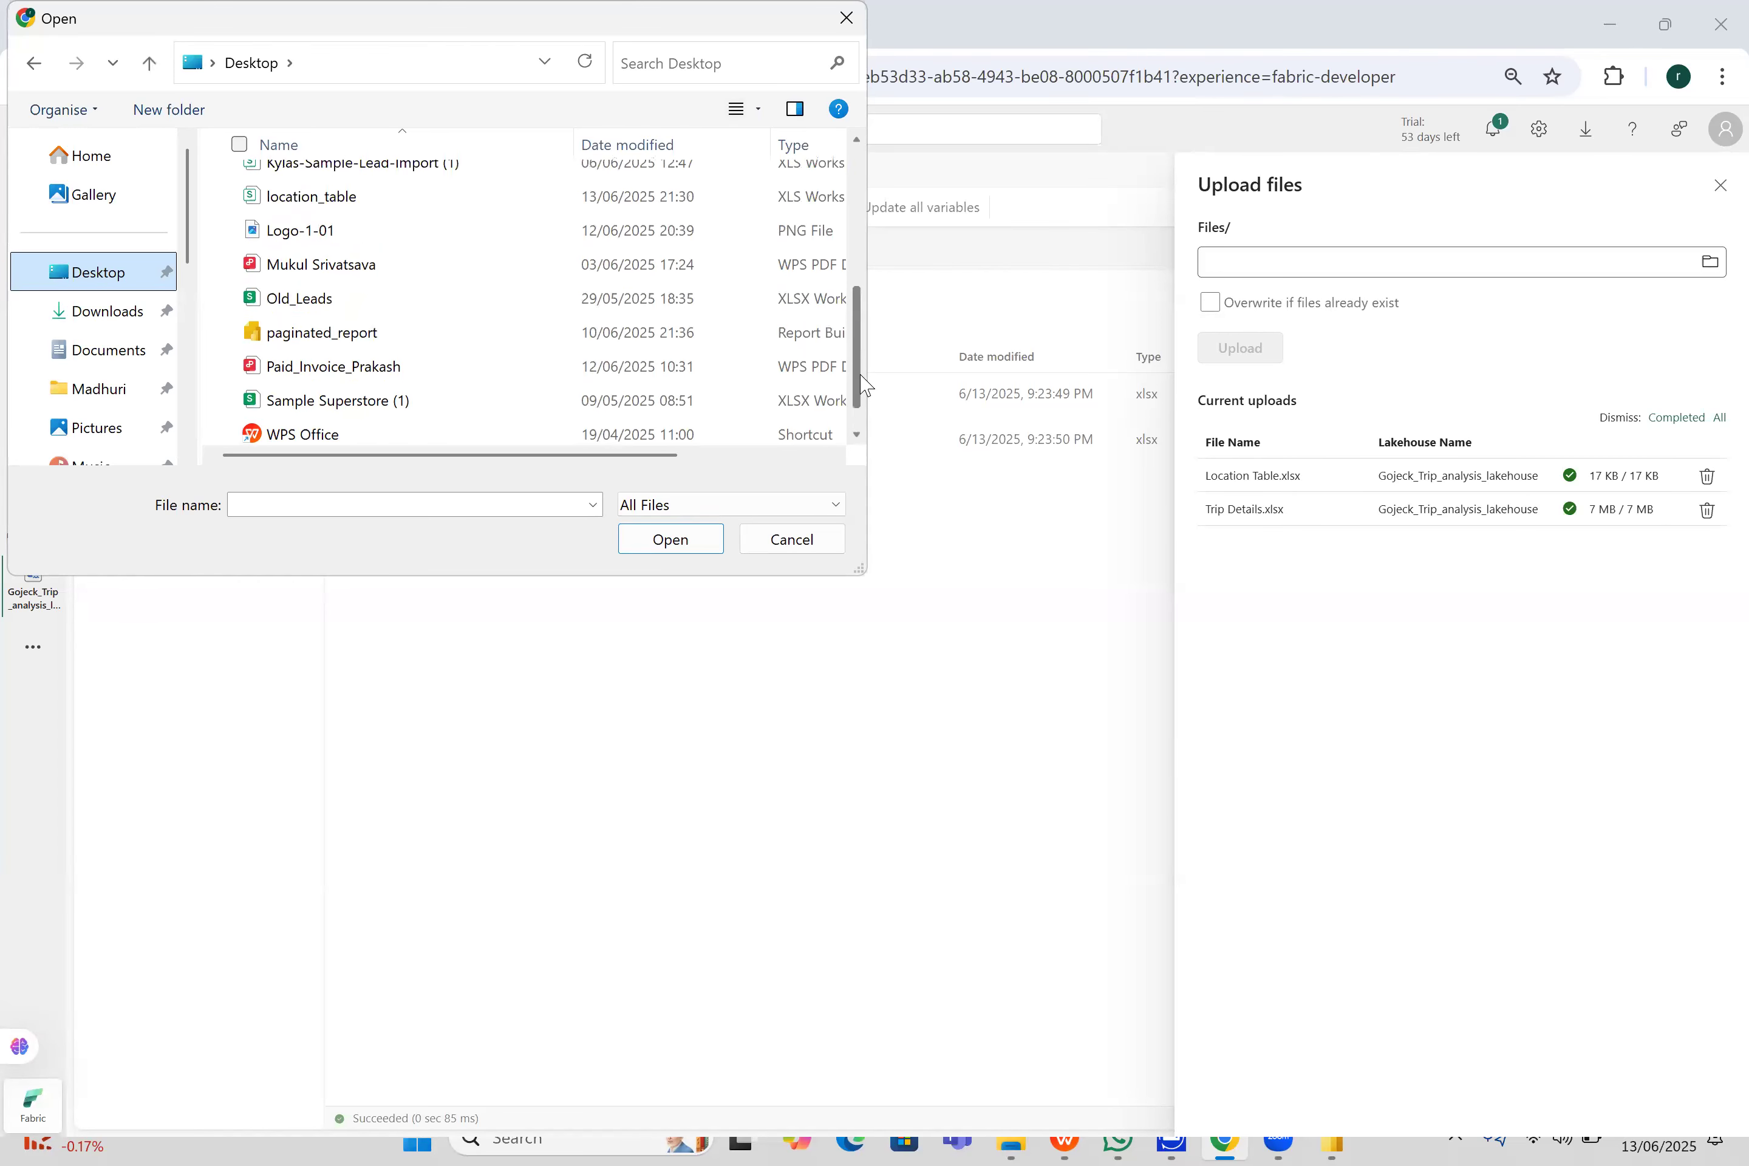
# - Upload location_table.csv from the Desktop to the lakehouse's Files section and close the upload pane
pyautogui.click(319, 197)
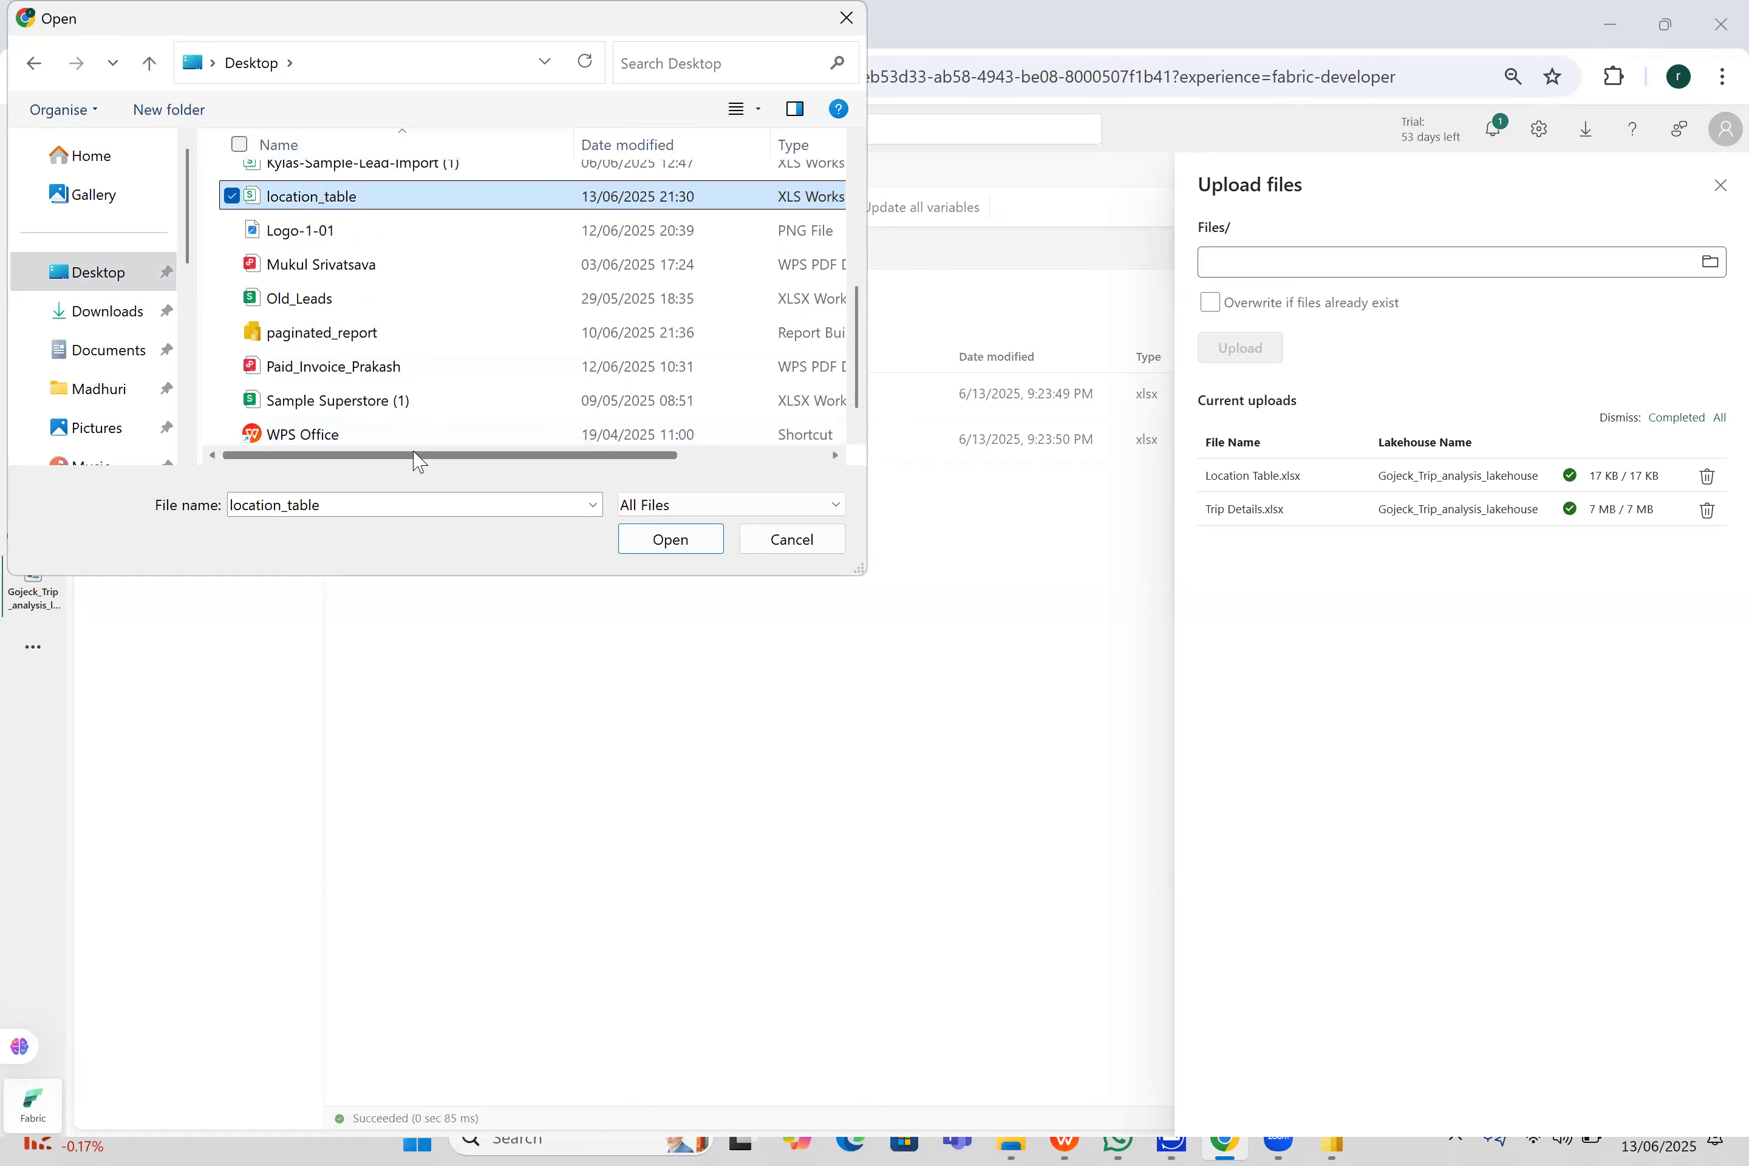
pyautogui.moveTo(453, 460); pyautogui.dragTo(632, 444)
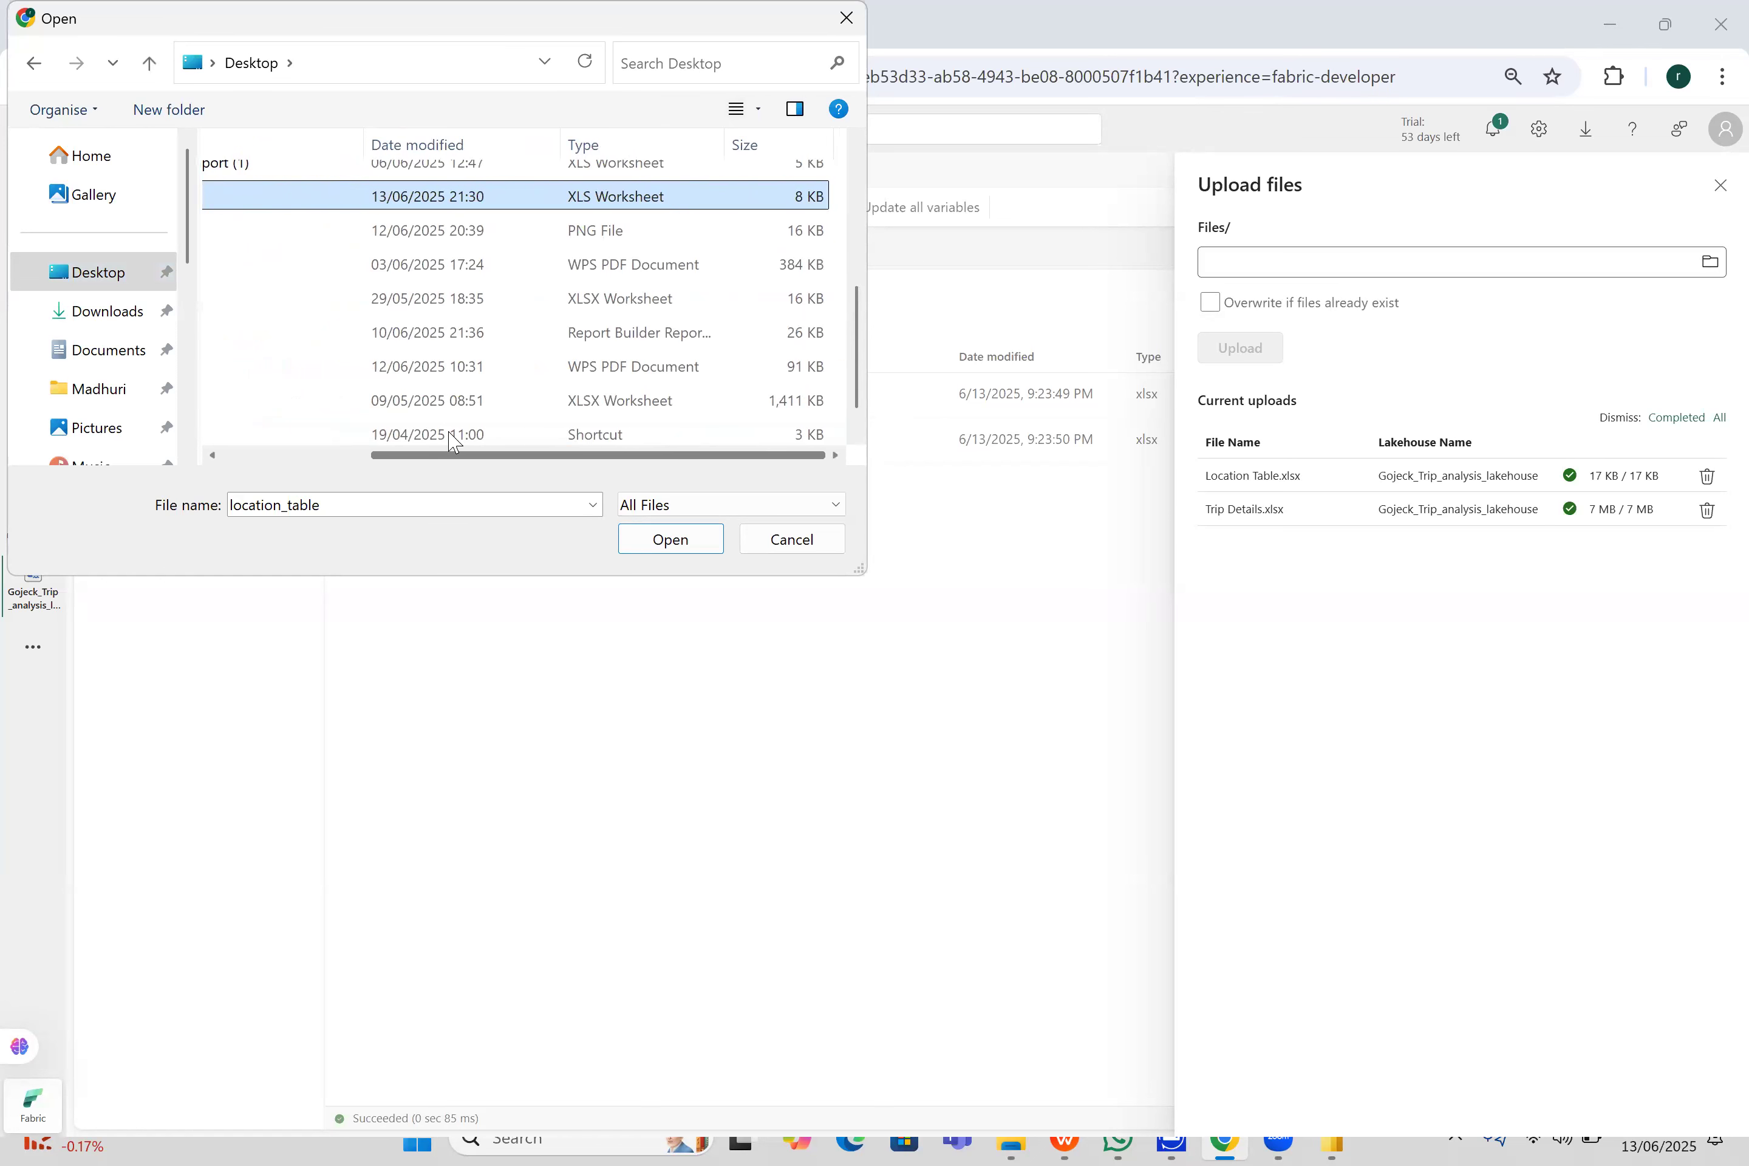
pyautogui.moveTo(453, 452); pyautogui.dragTo(305, 451)
pyautogui.moveTo(865, 376); pyautogui.dragTo(826, 450)
pyautogui.click(710, 539)
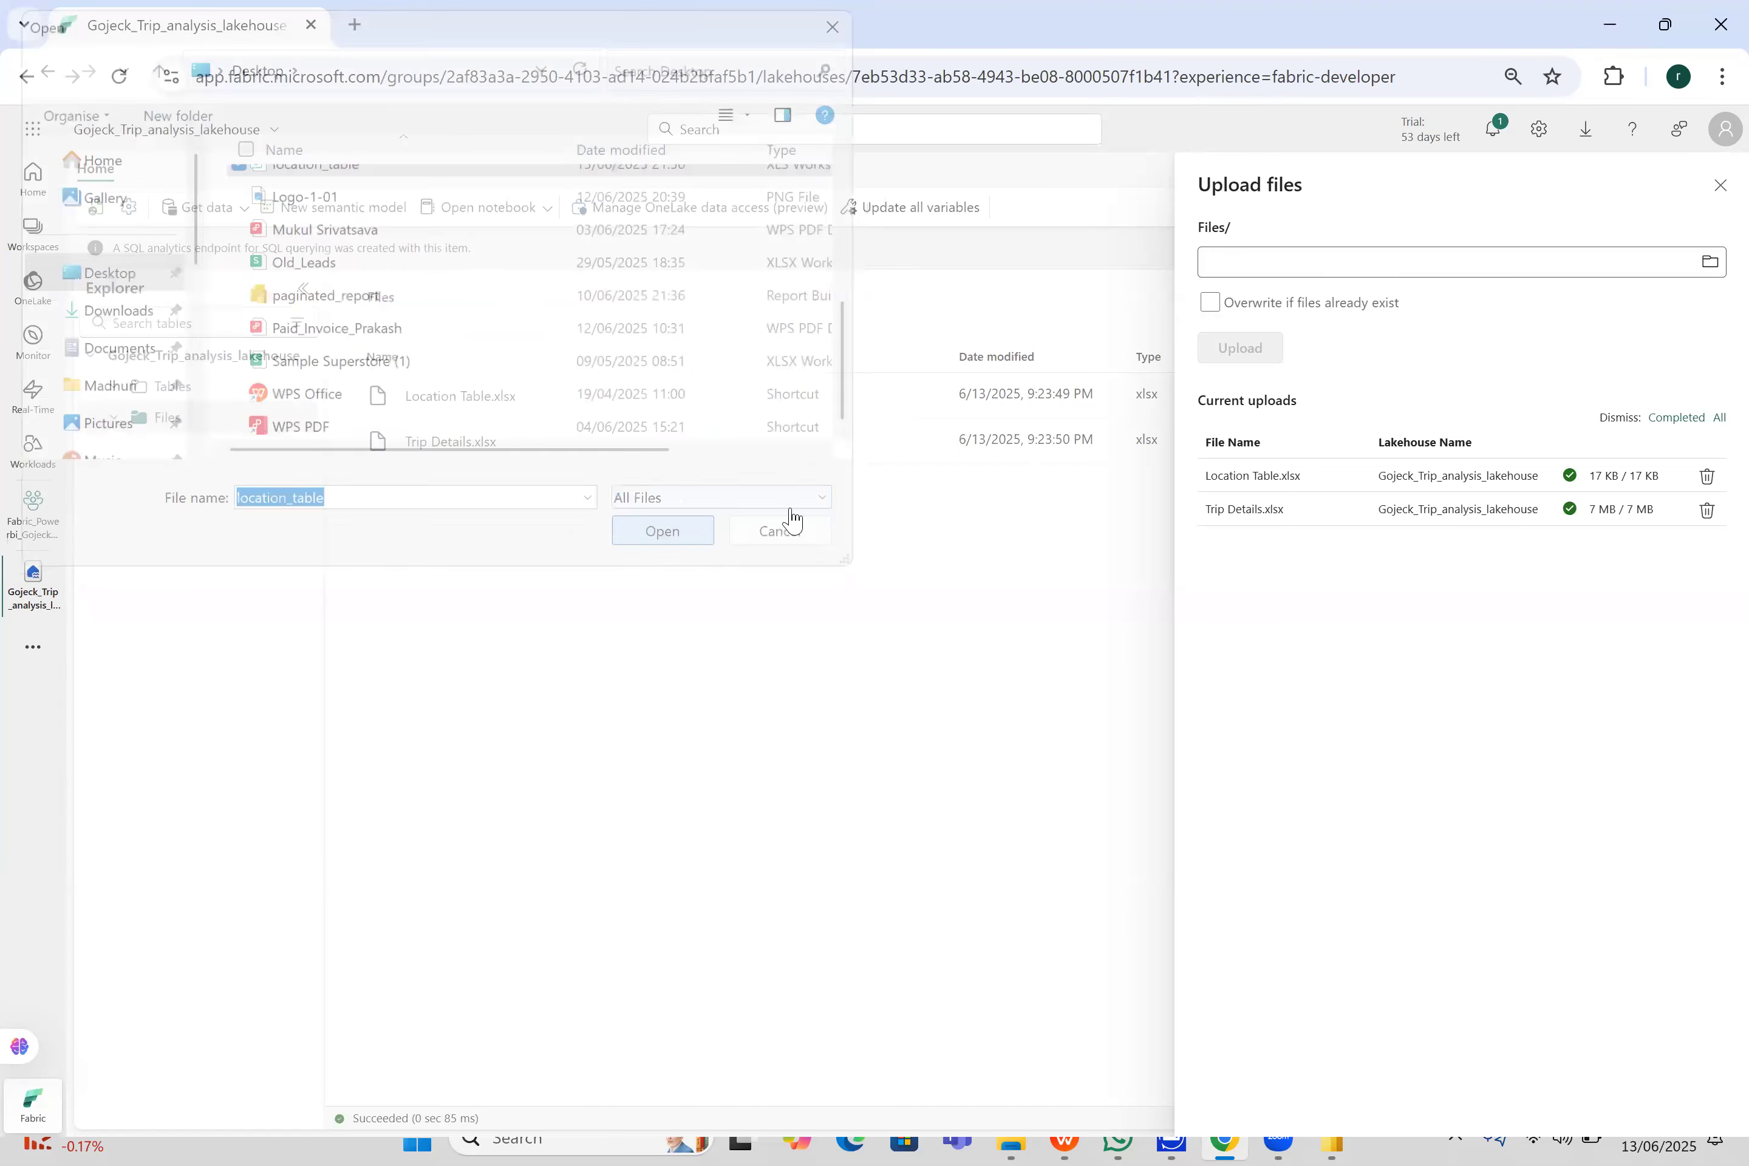
pyautogui.click(1256, 359)
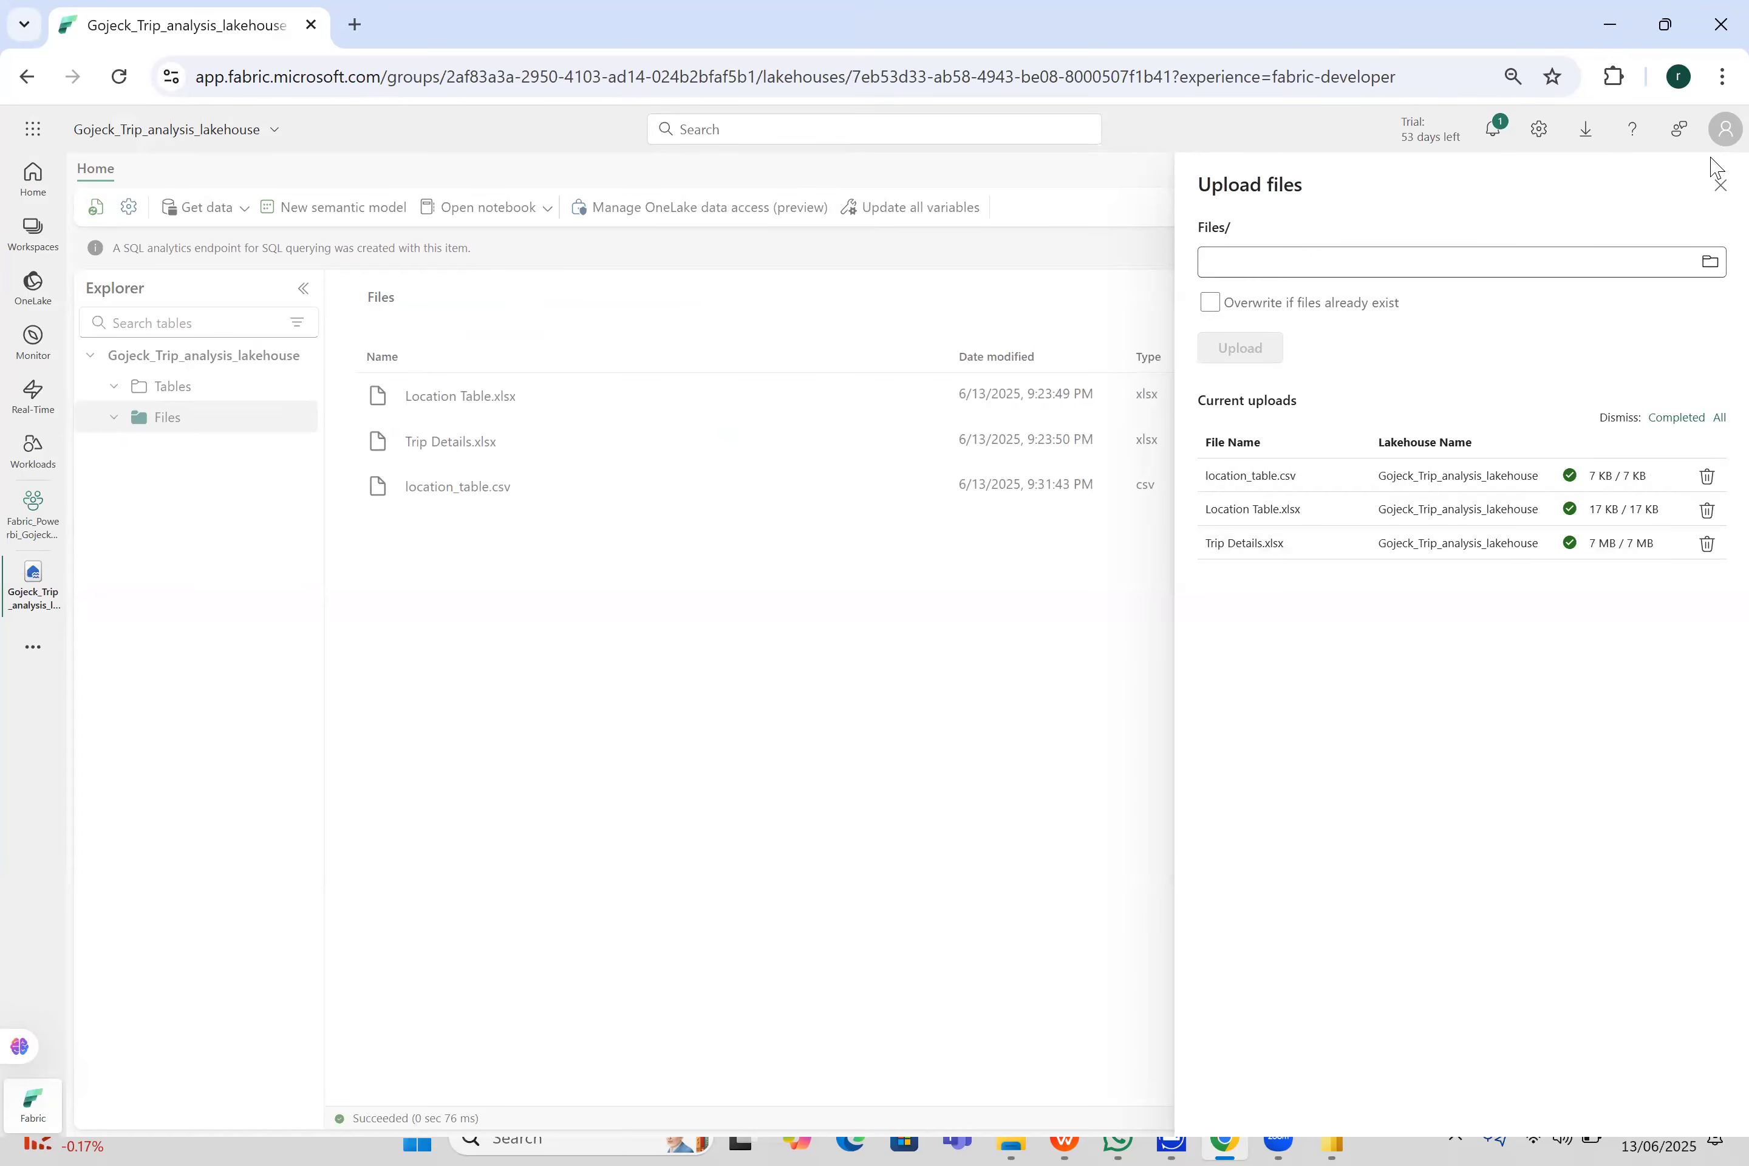
pyautogui.click(1720, 185)
# - Load location_table.csv into a new lakehouse table named location_table
pyautogui.rightClick(937, 489)
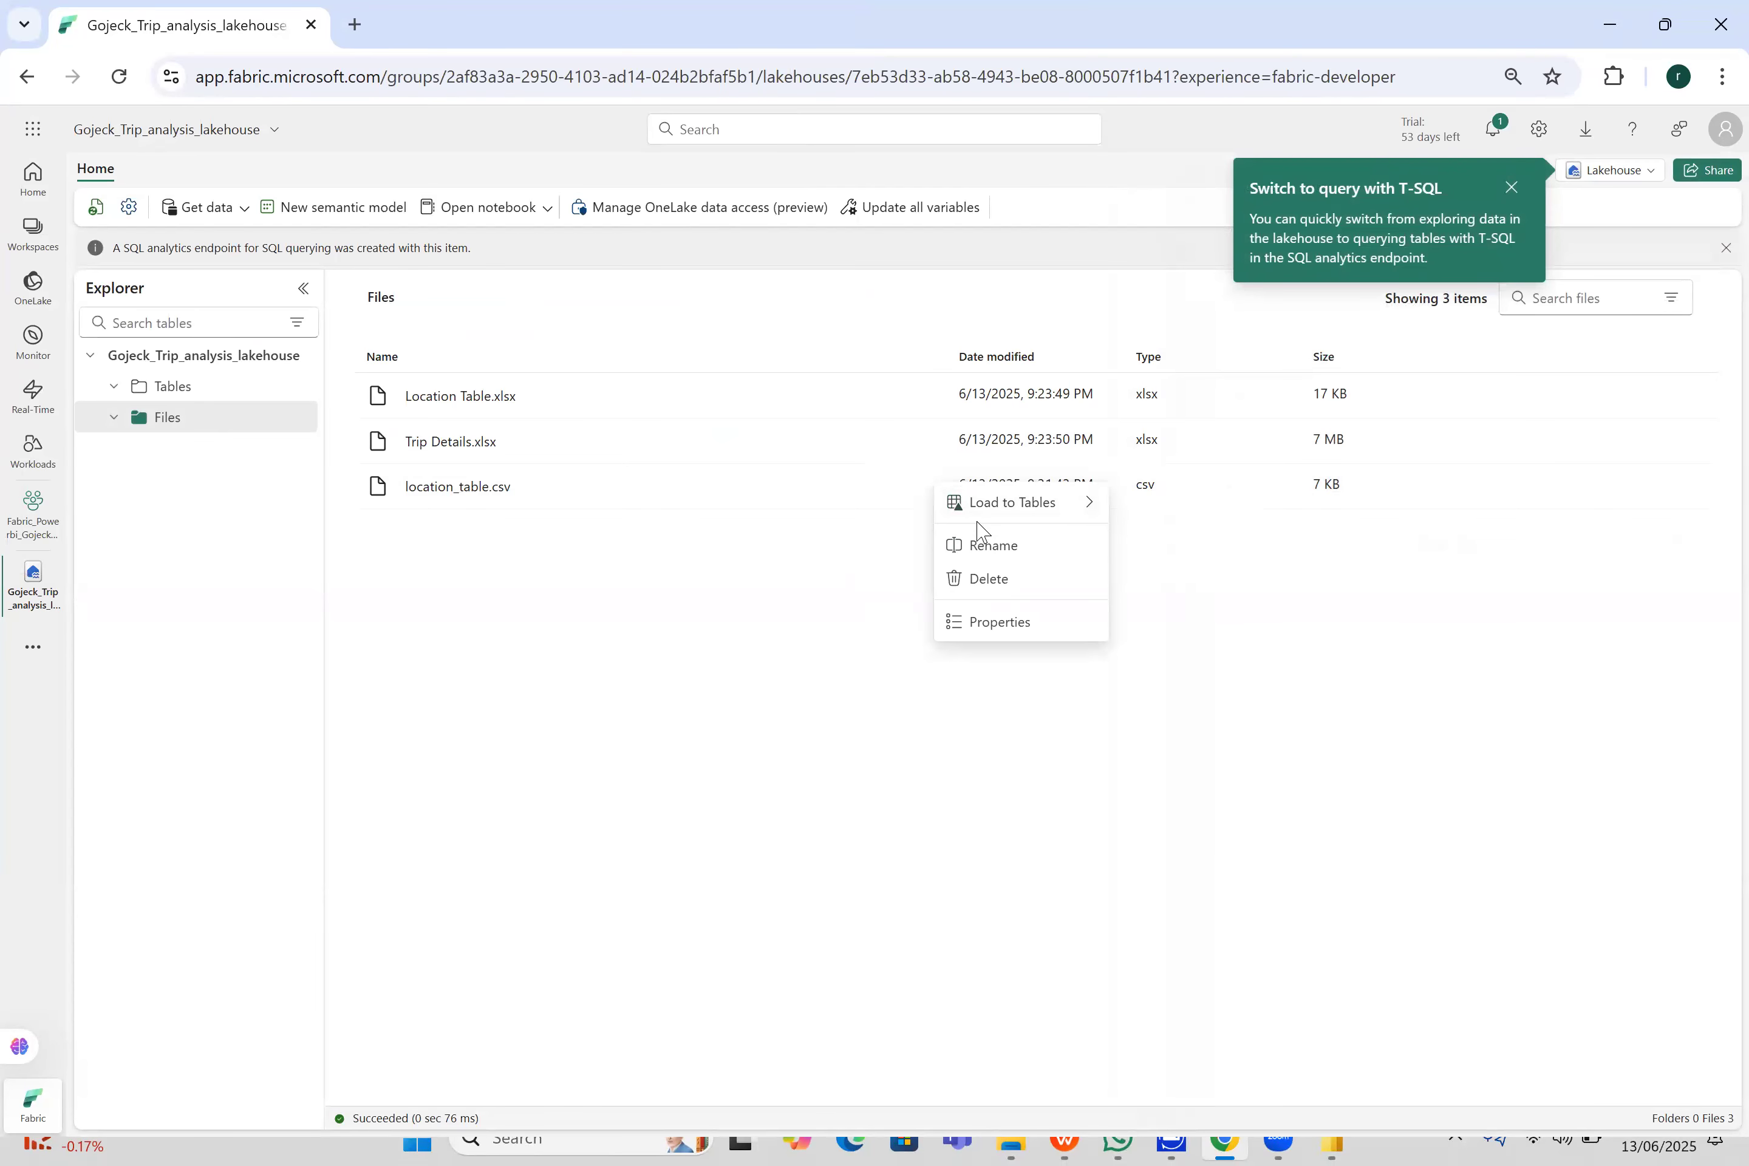
pyautogui.moveTo(1028, 510)
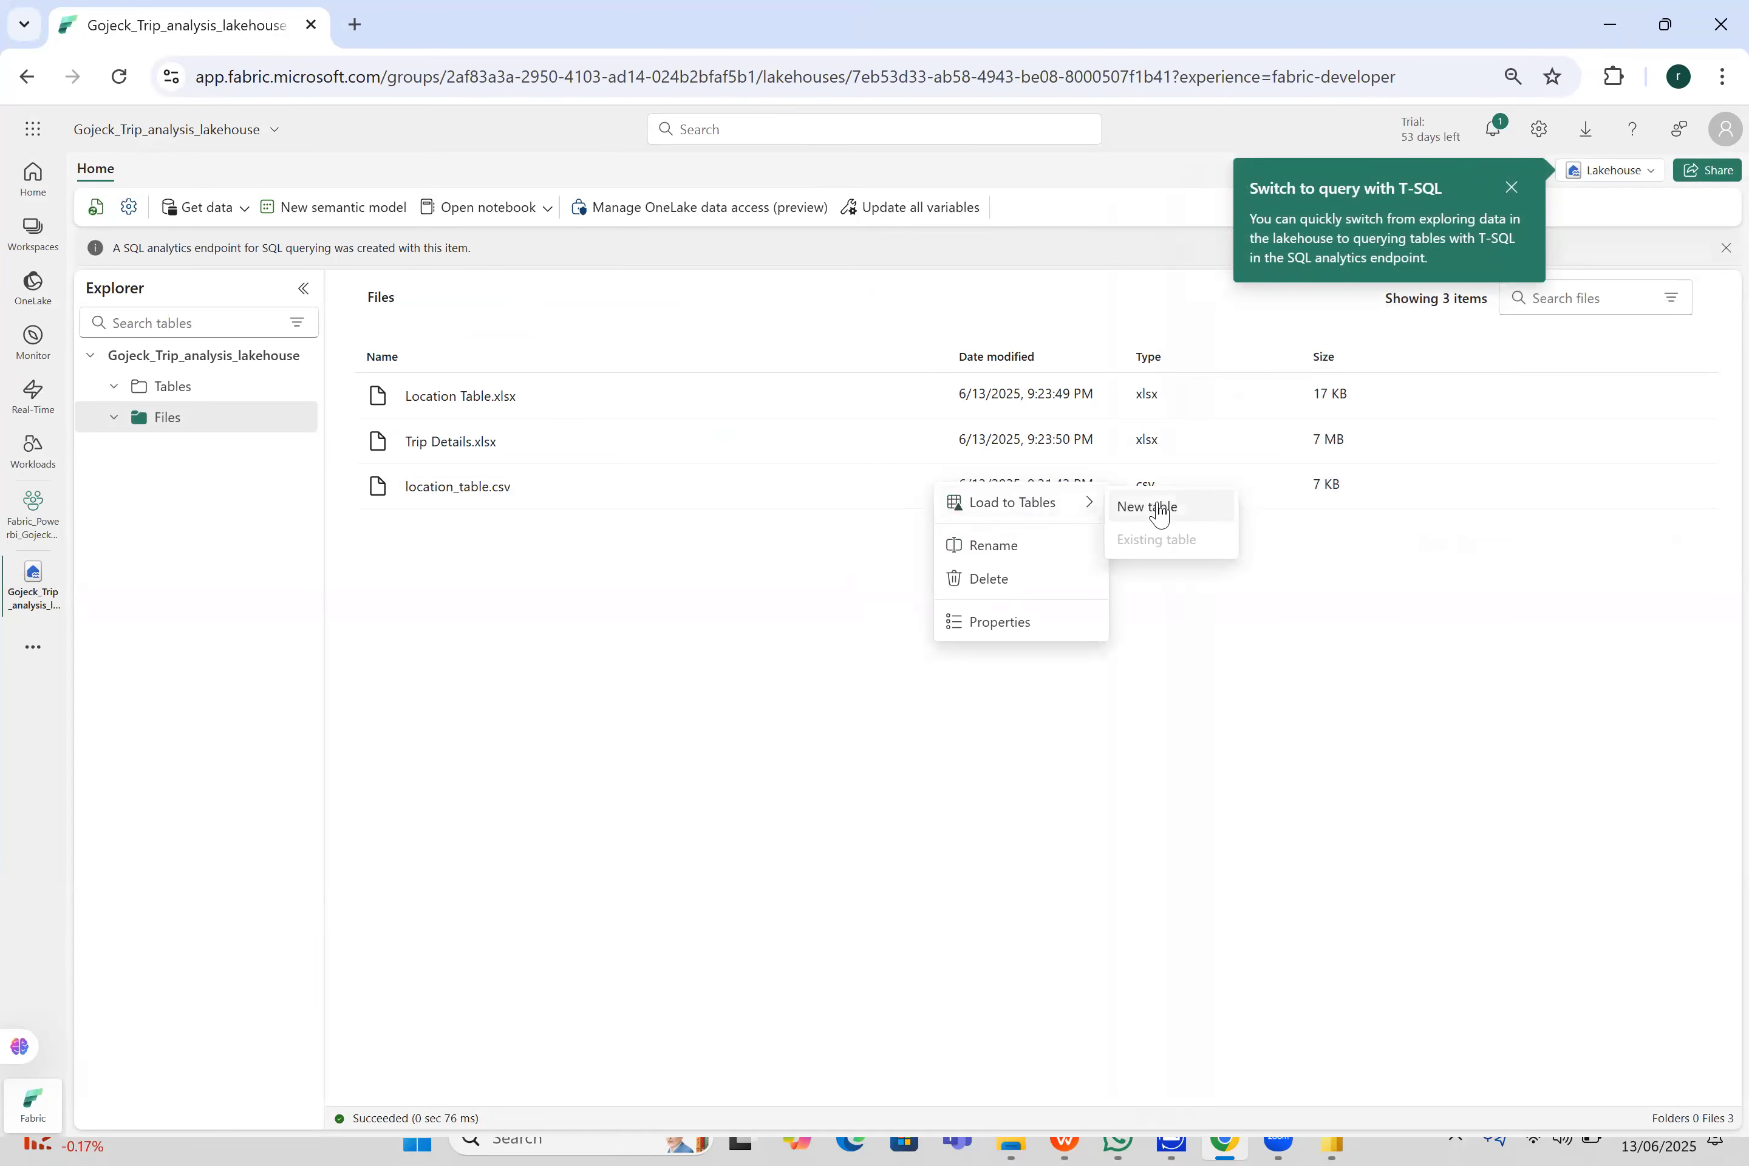
pyautogui.click(1152, 508)
pyautogui.click(1029, 790)
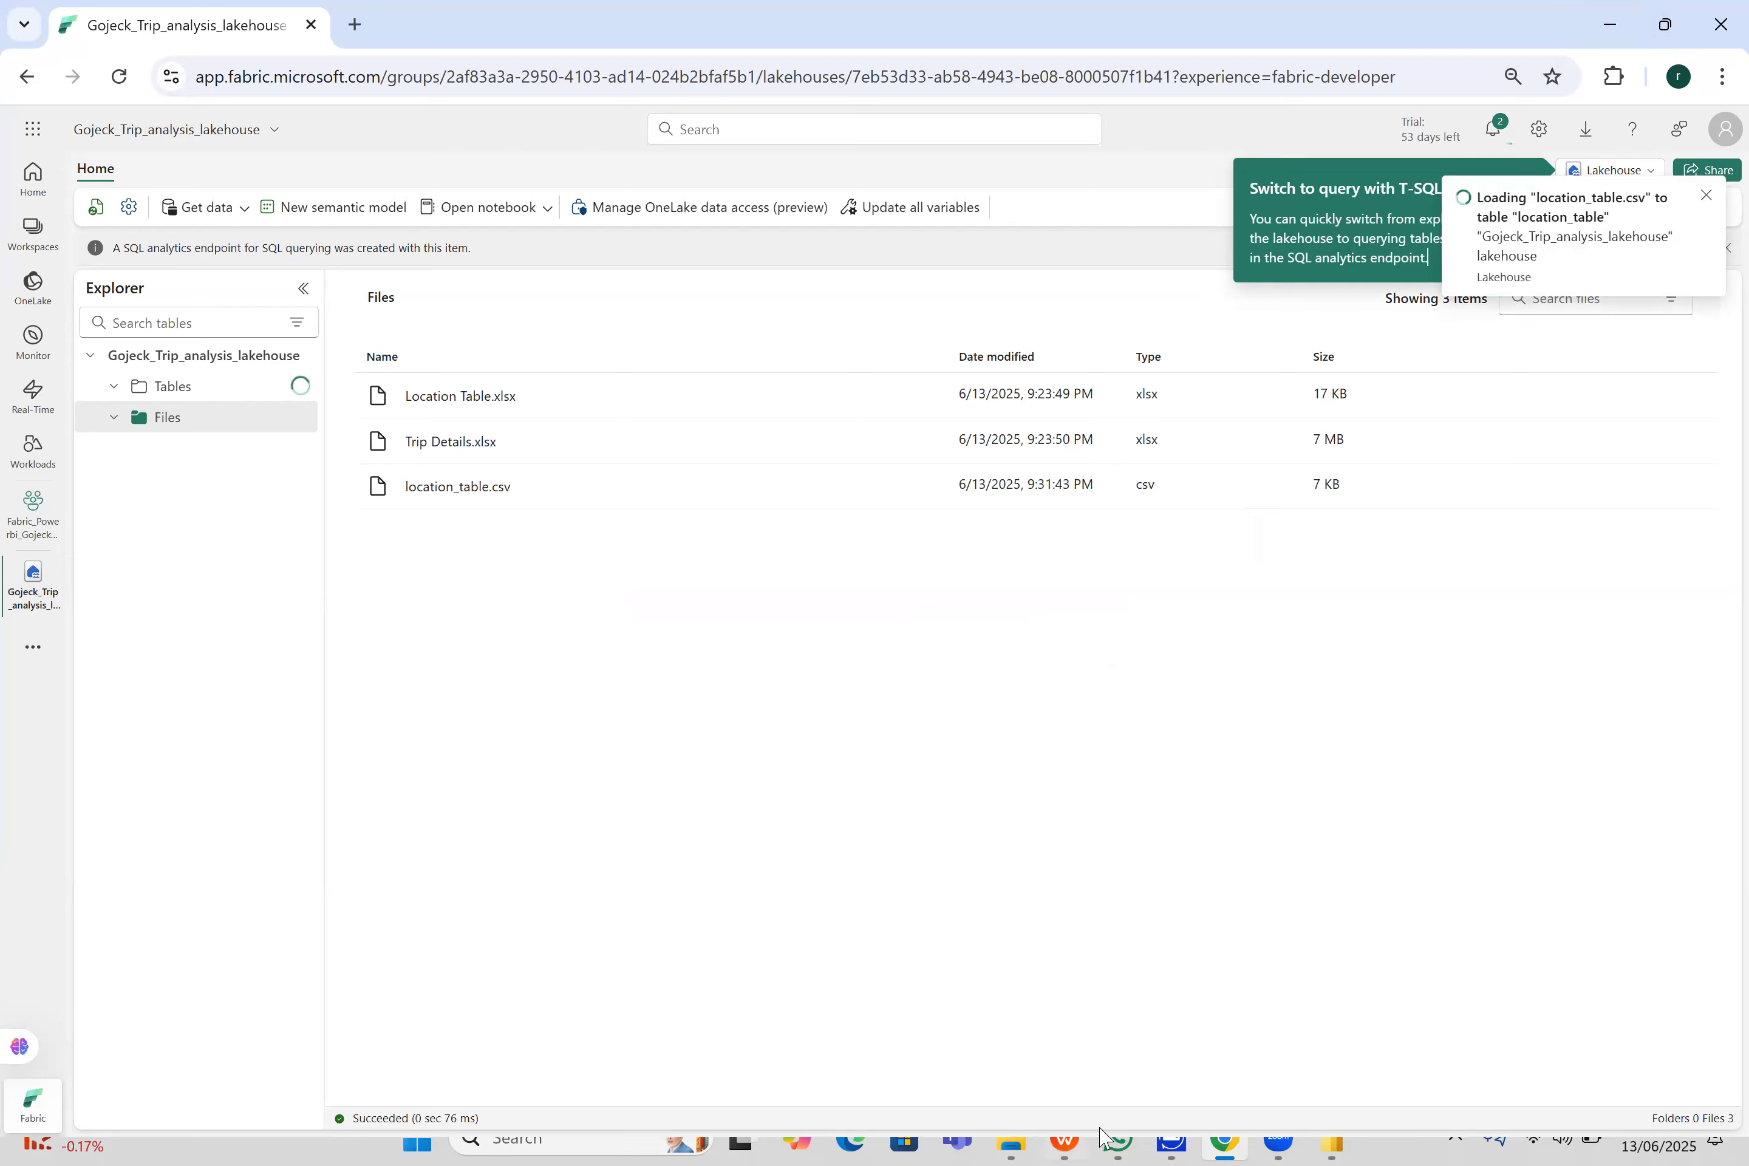
# - Switch to WPS Office, create a blank workbook and close Location Table - Copy.xlsx
pyautogui.click(1066, 1140)
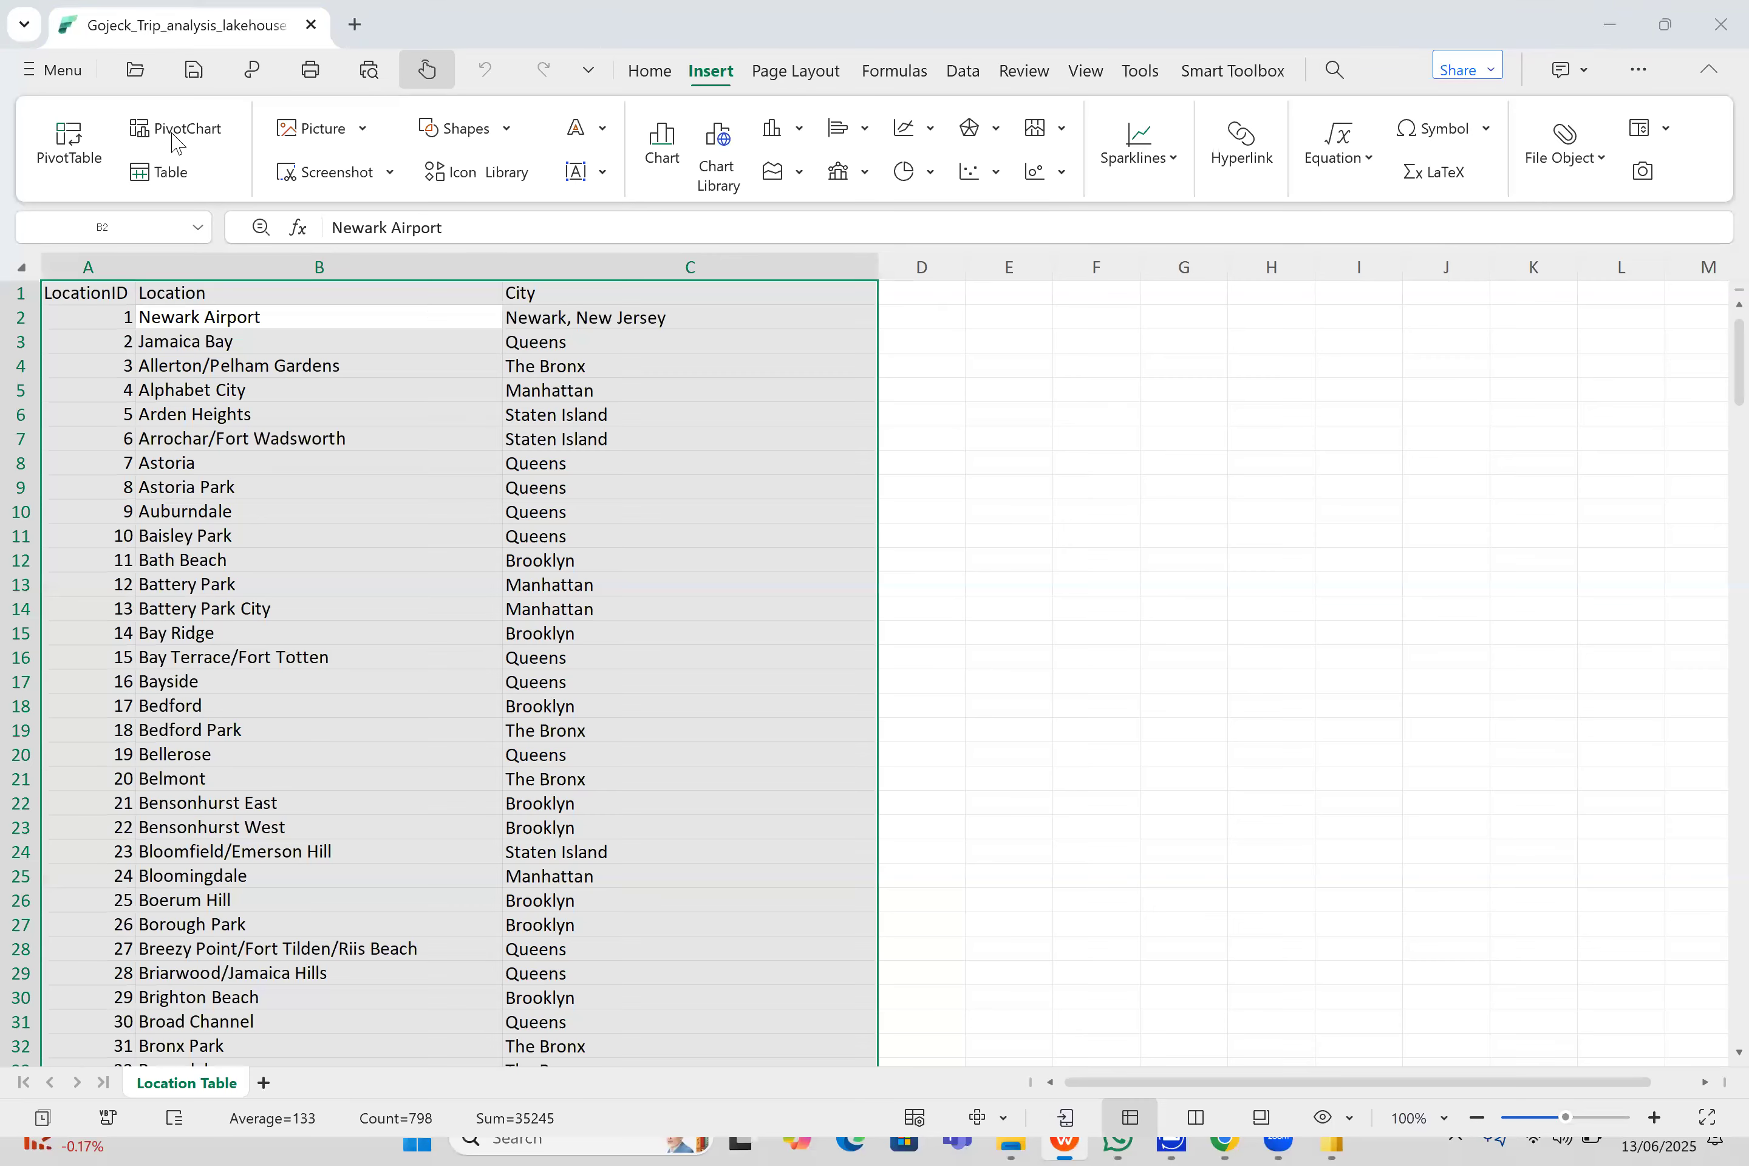
pyautogui.click(51, 70)
pyautogui.moveTo(97, 129)
pyautogui.click(413, 199)
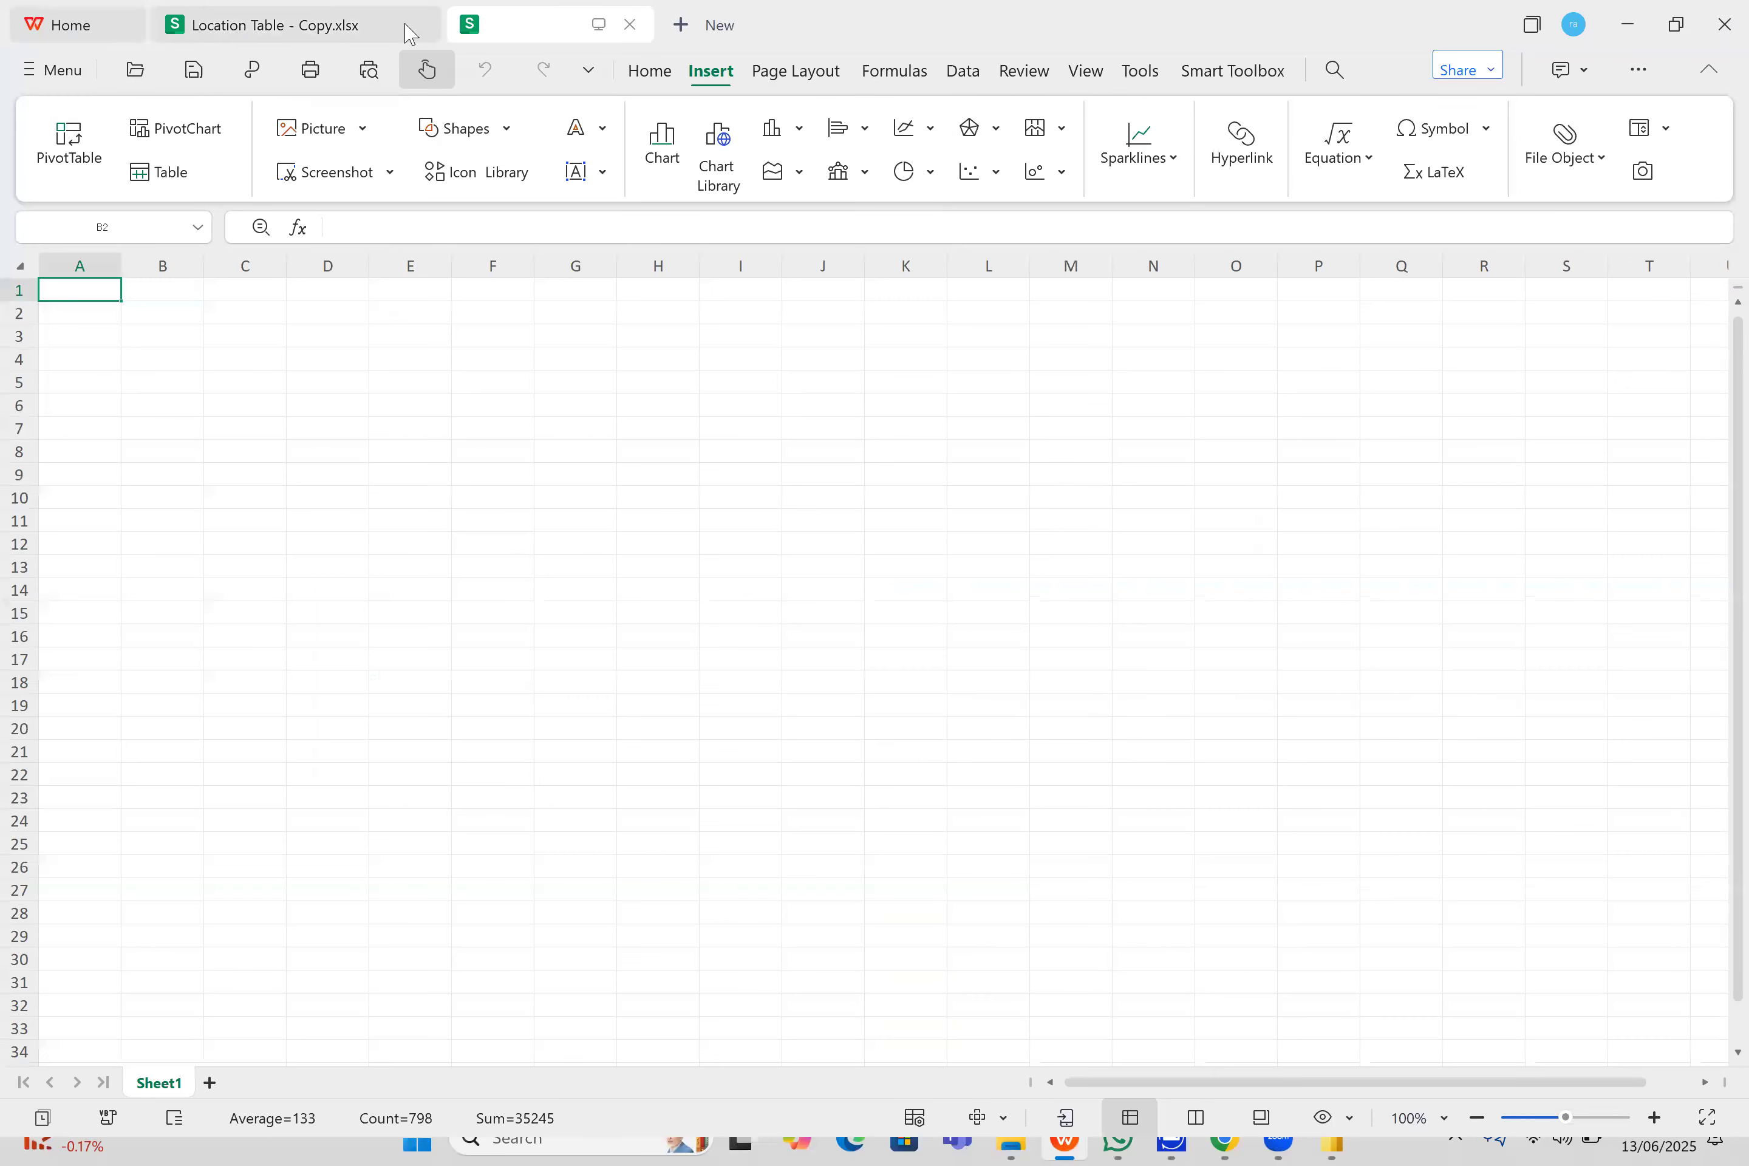
pyautogui.click(416, 25)
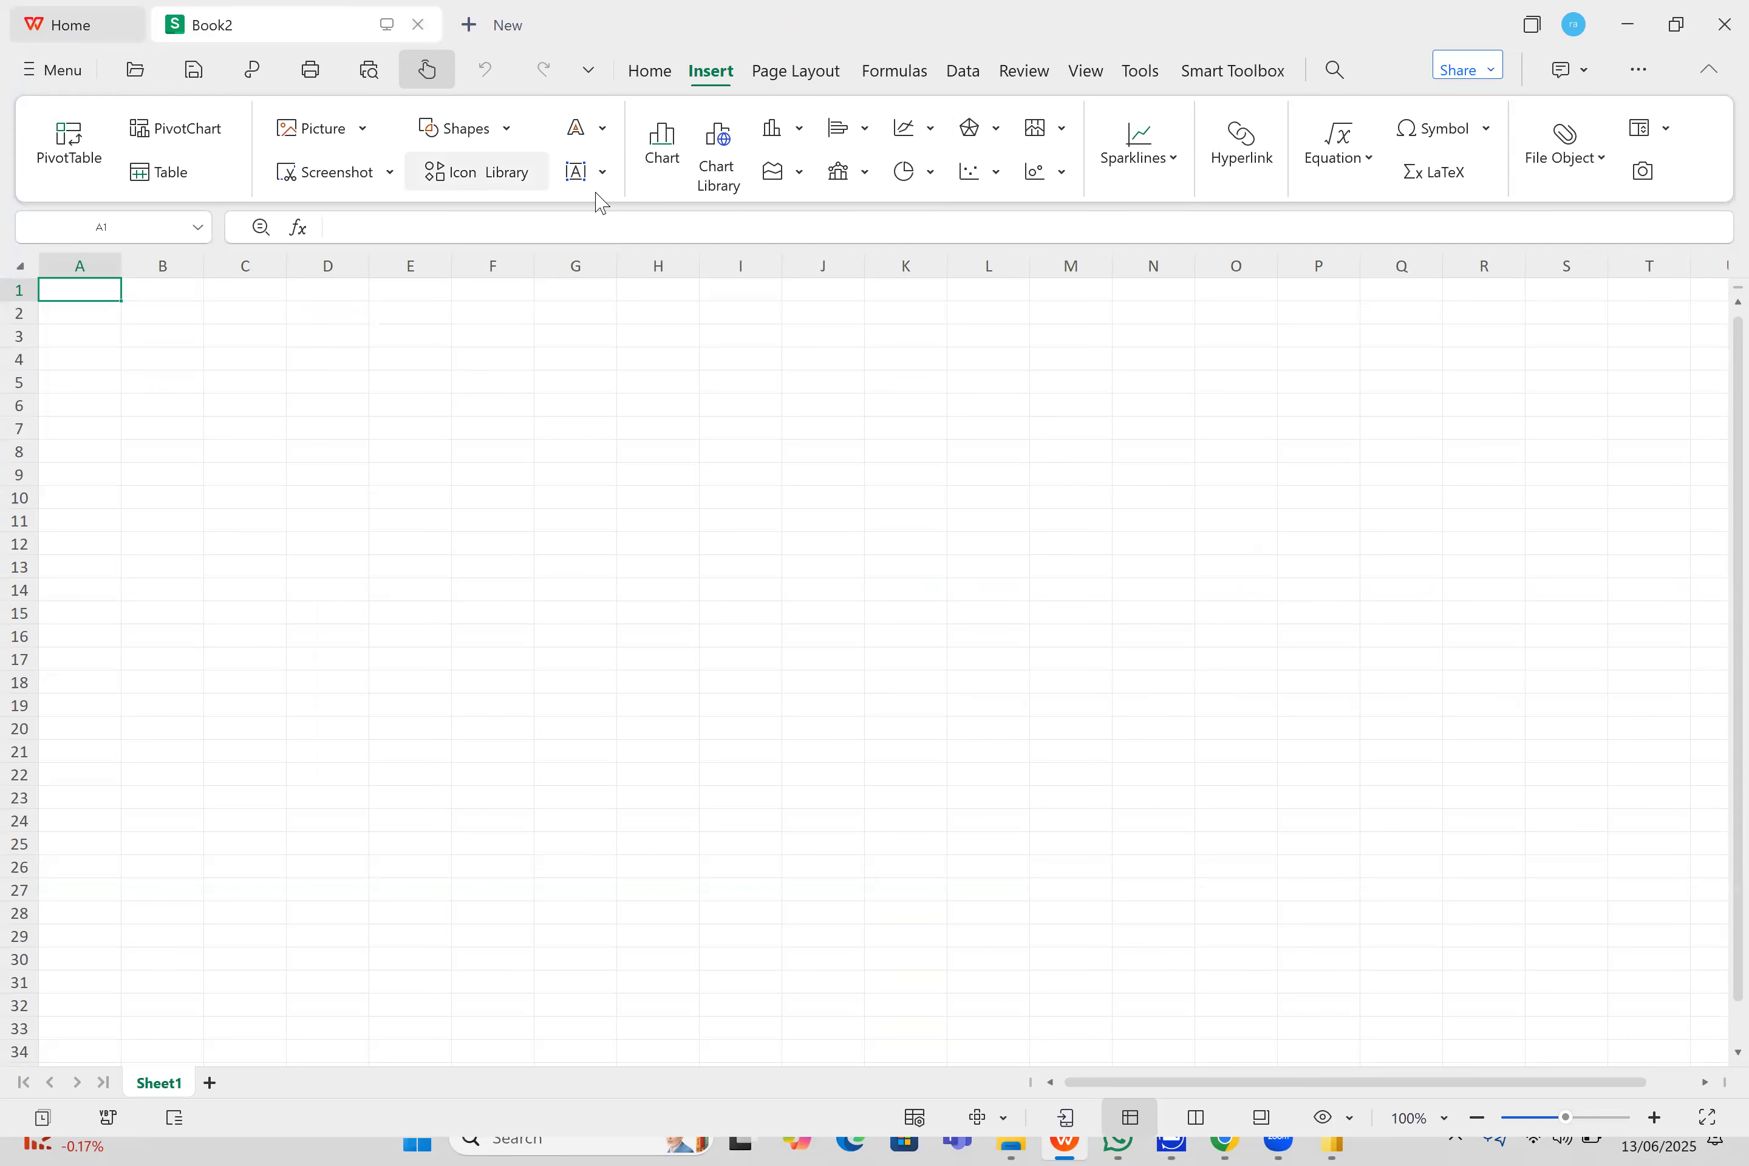
pyautogui.click(60, 34)
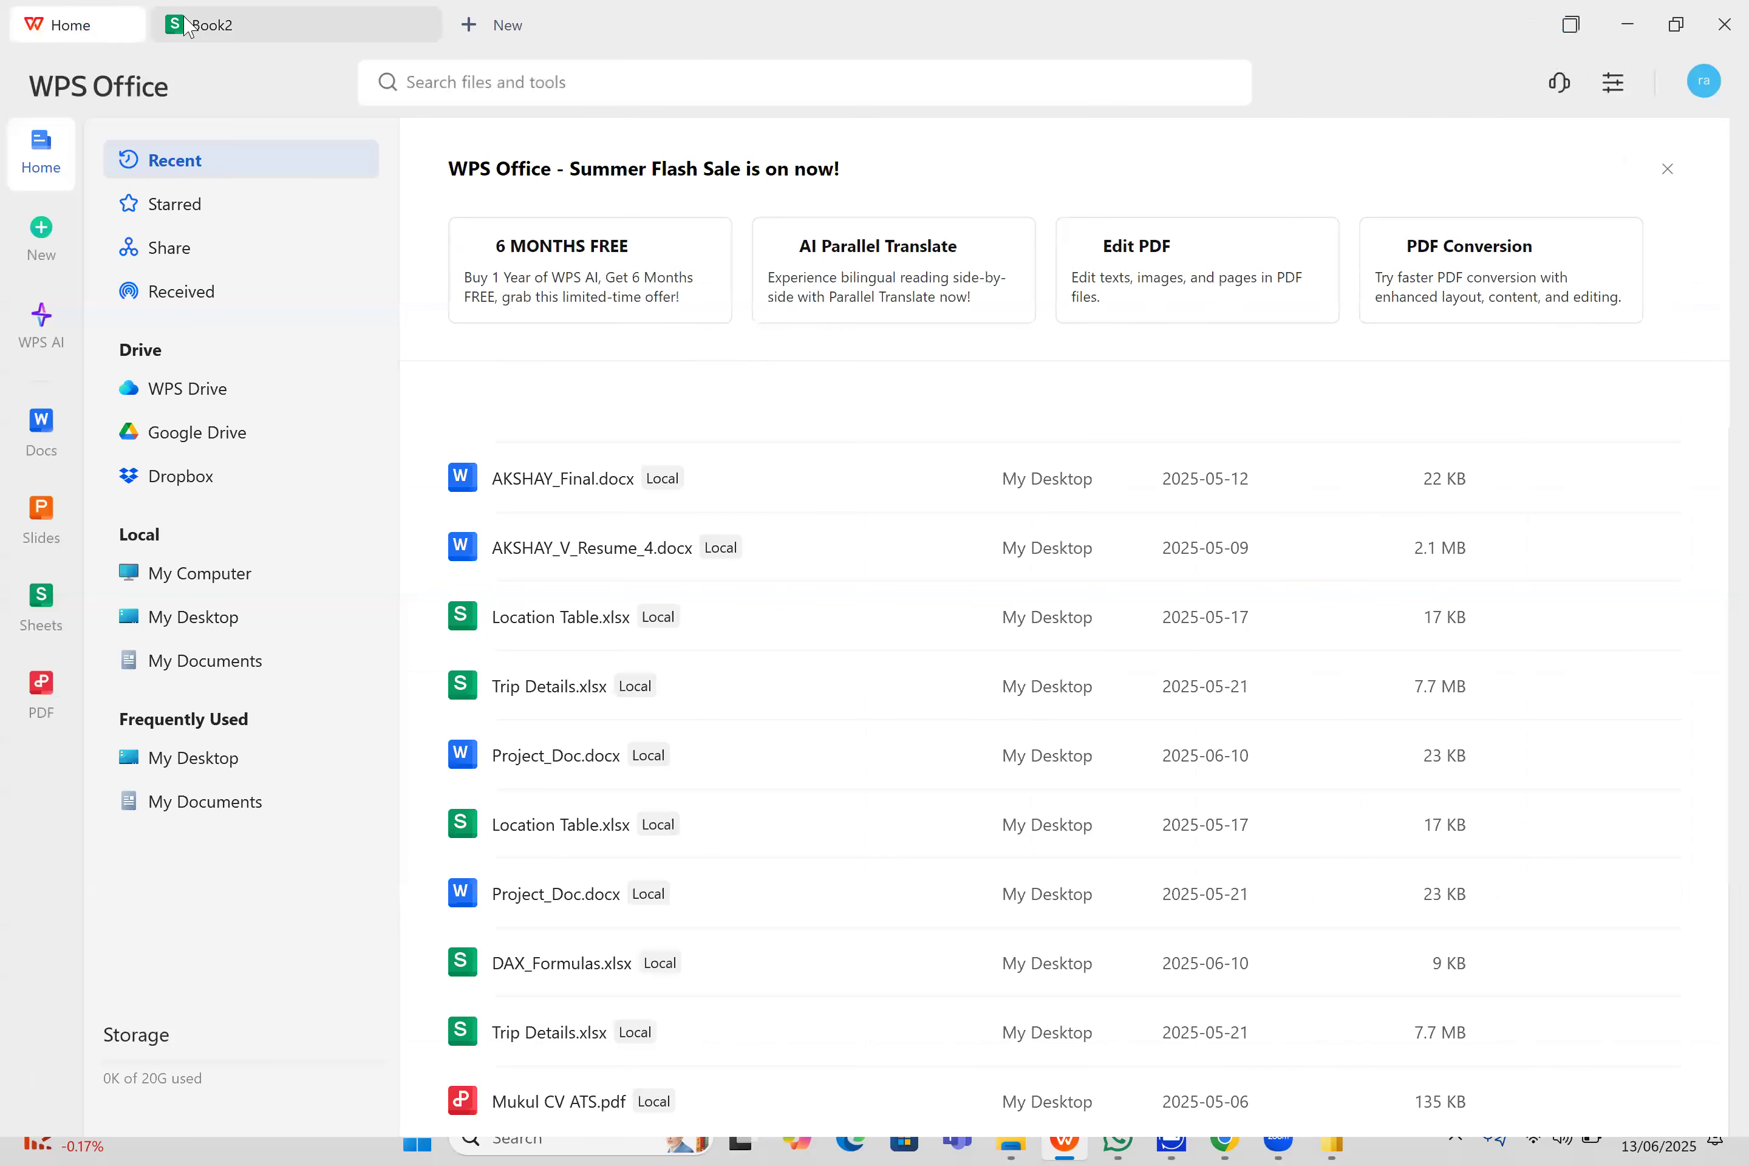
pyautogui.click(234, 25)
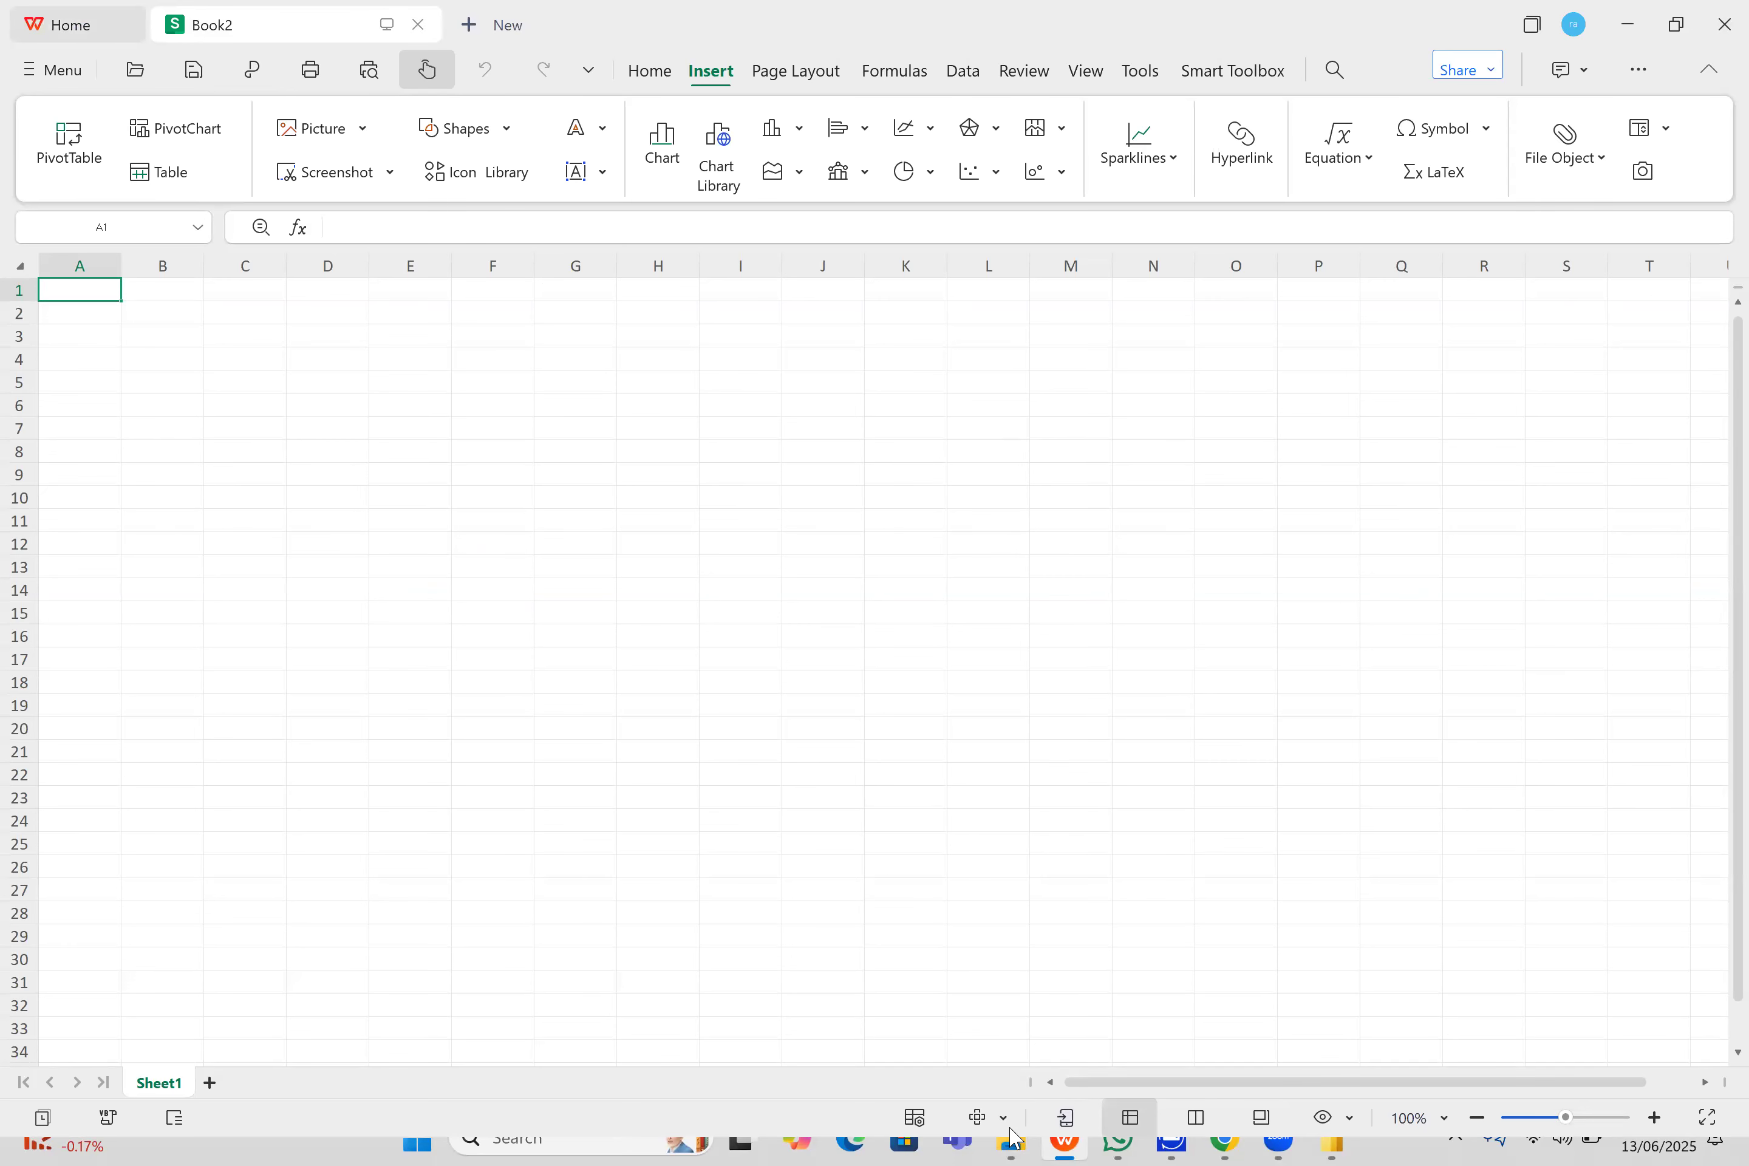
# - Open Trip Details.xlsx from the Gojek Taxi Project folder and copy its entire trip data range
pyautogui.click(1009, 1008)
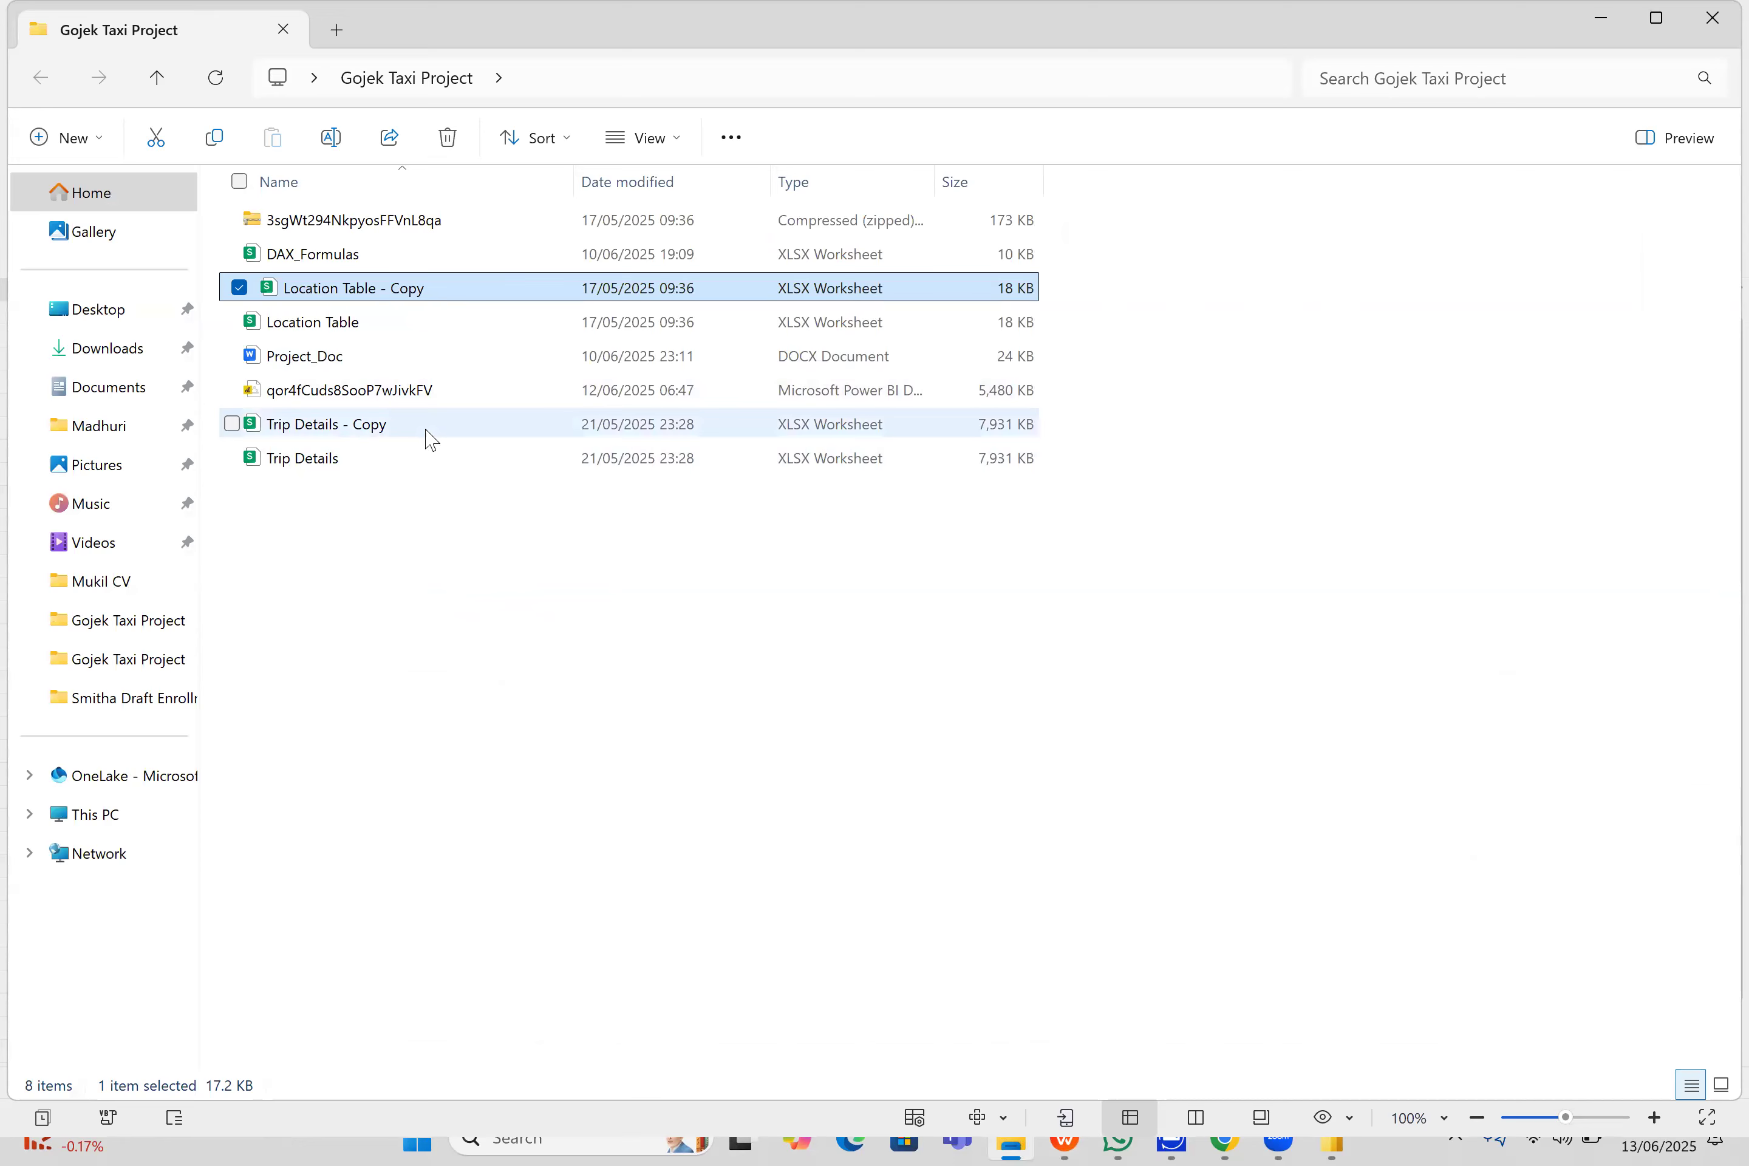
pyautogui.doubleClick(444, 460)
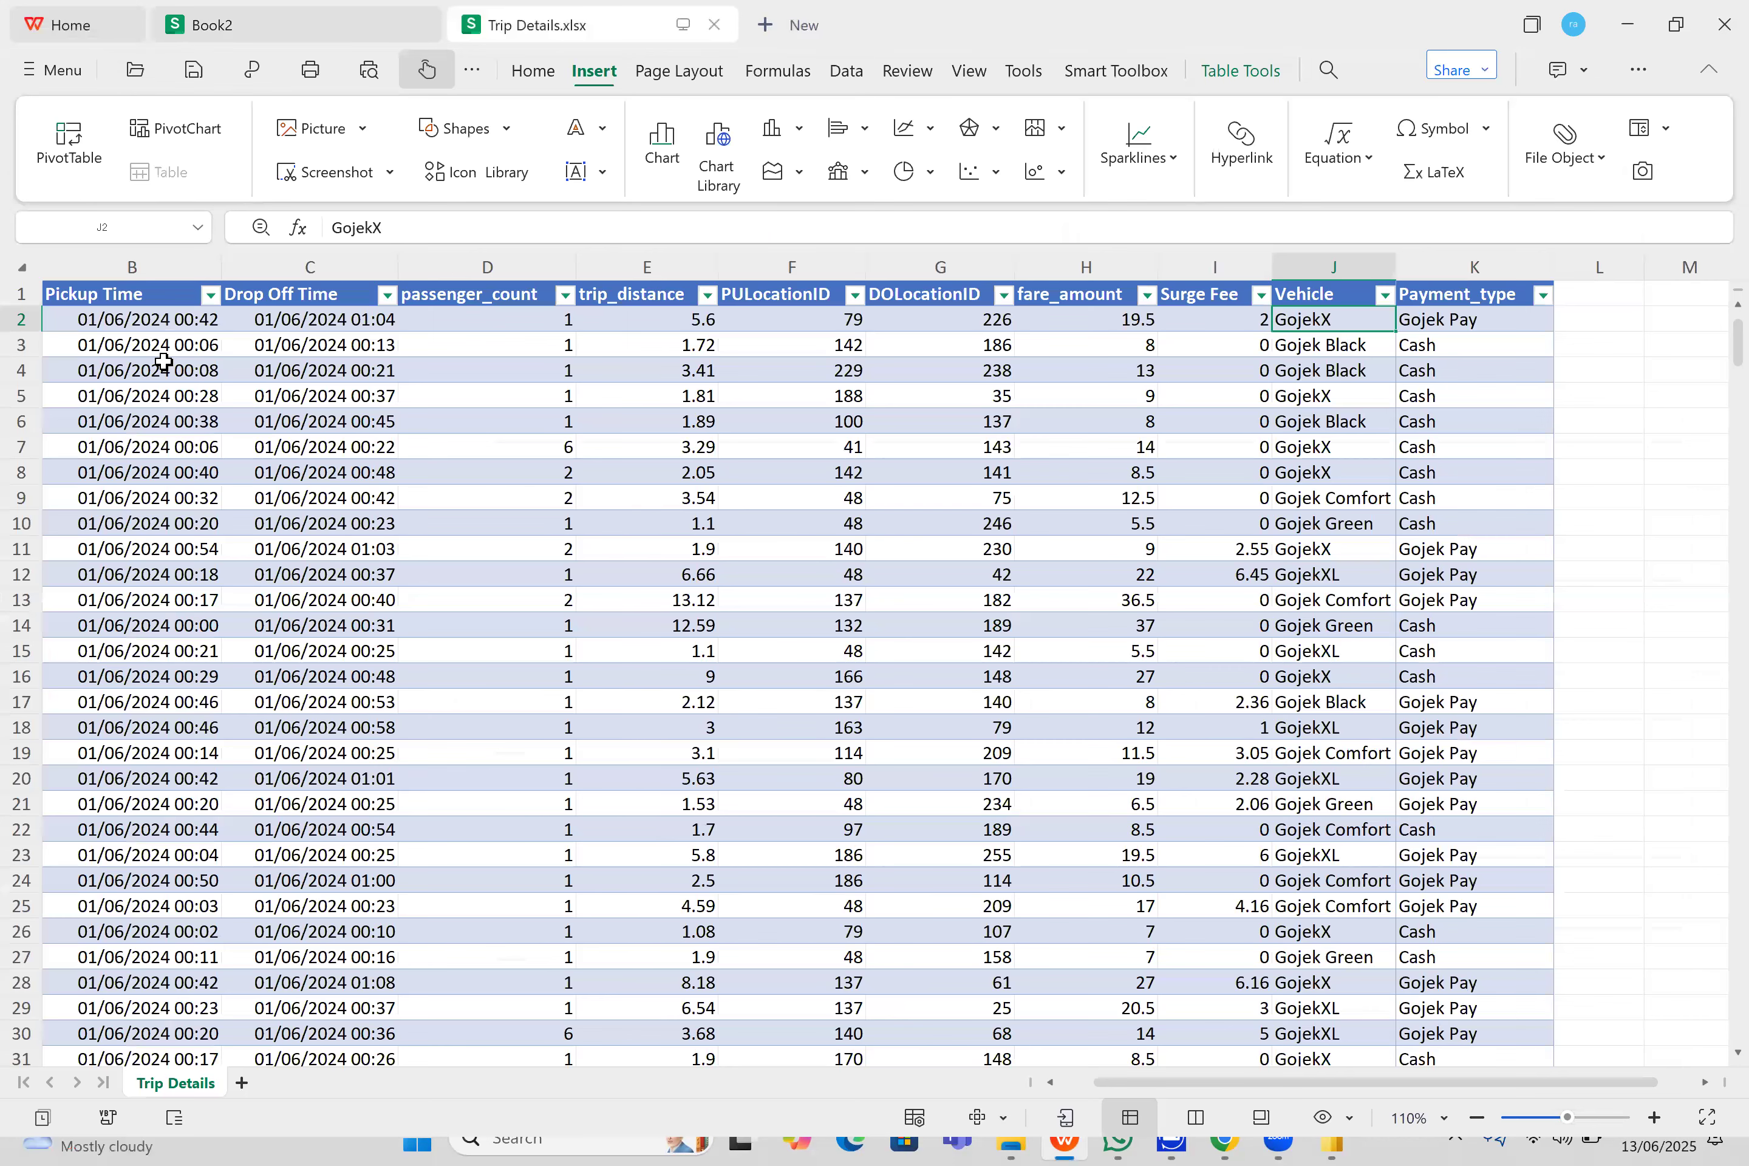
pyautogui.click(163, 362)
pyautogui.hotkey('ctrl', 'a')
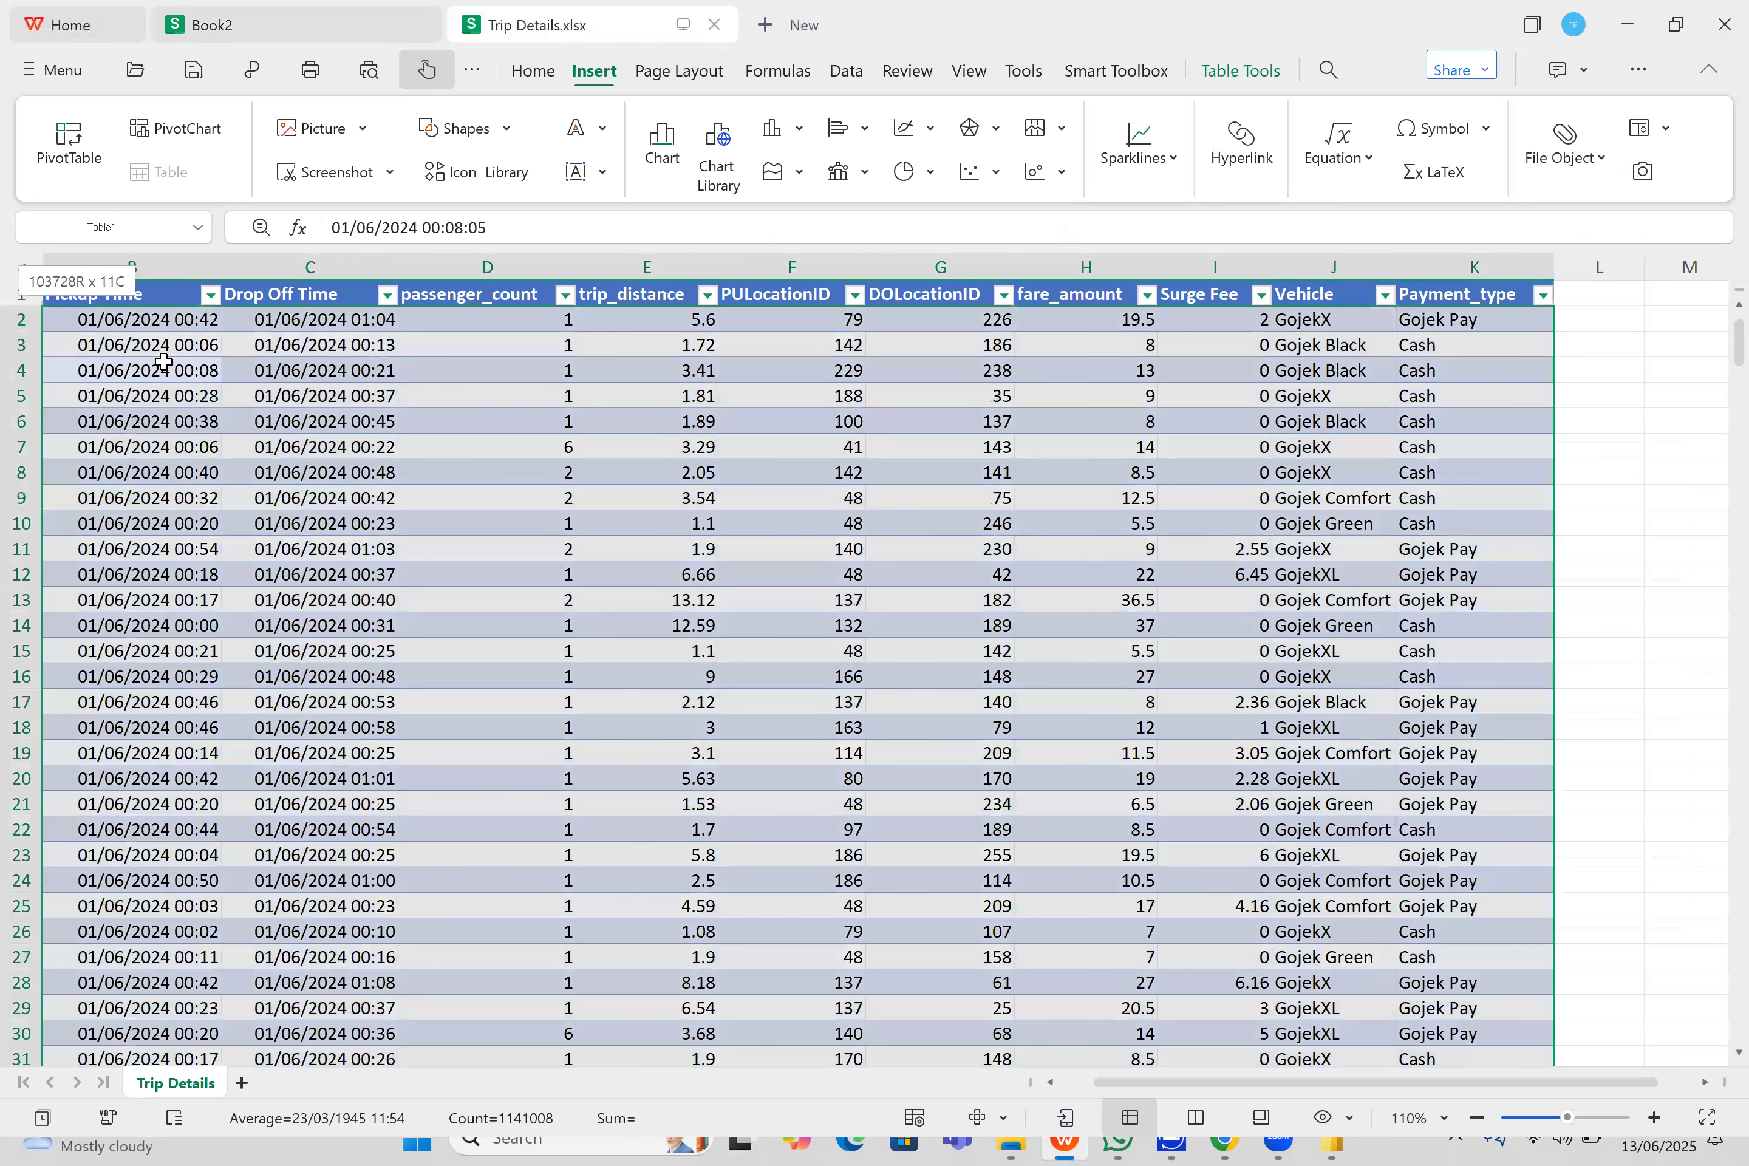
# - Paste the trip data into Book2 starting at cell A1 and widen the date-time columns B and C
pyautogui.click(223, 19)
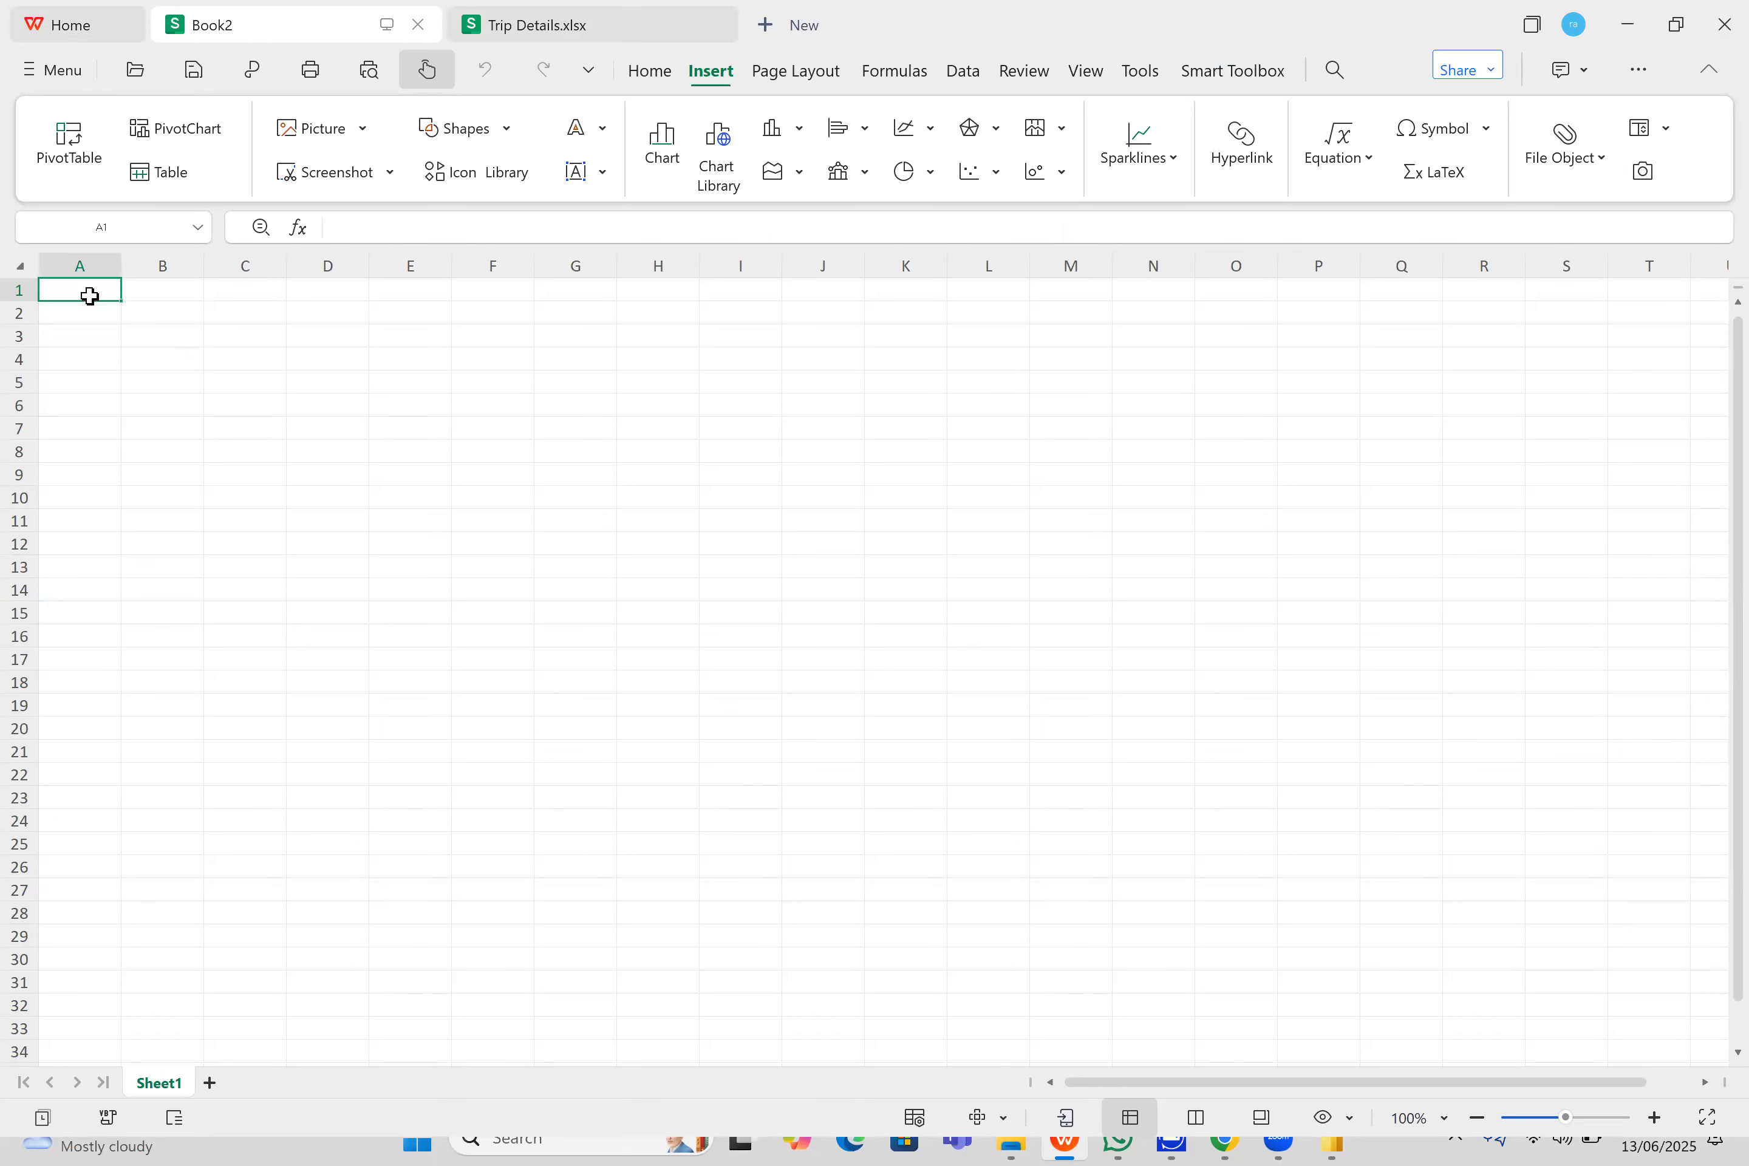
pyautogui.hotkey('ctrl', 'v')
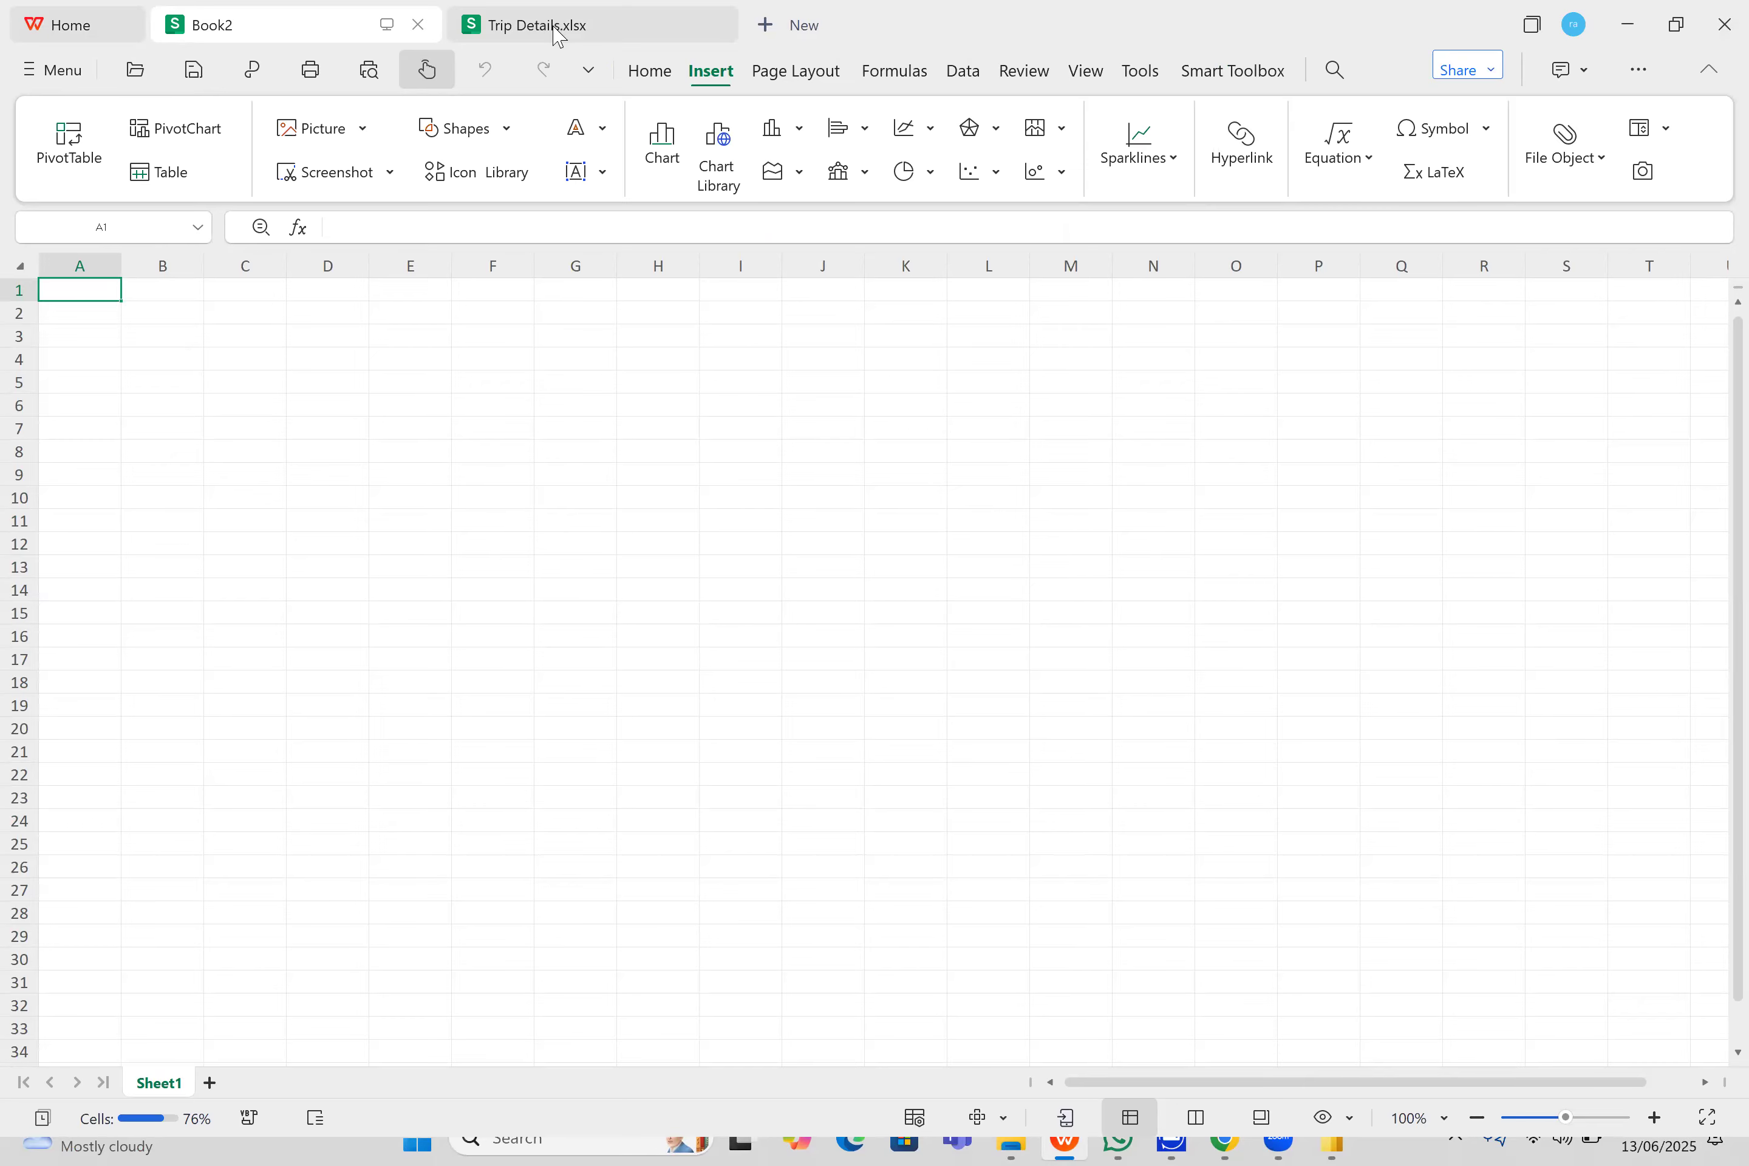
pyautogui.click(554, 27)
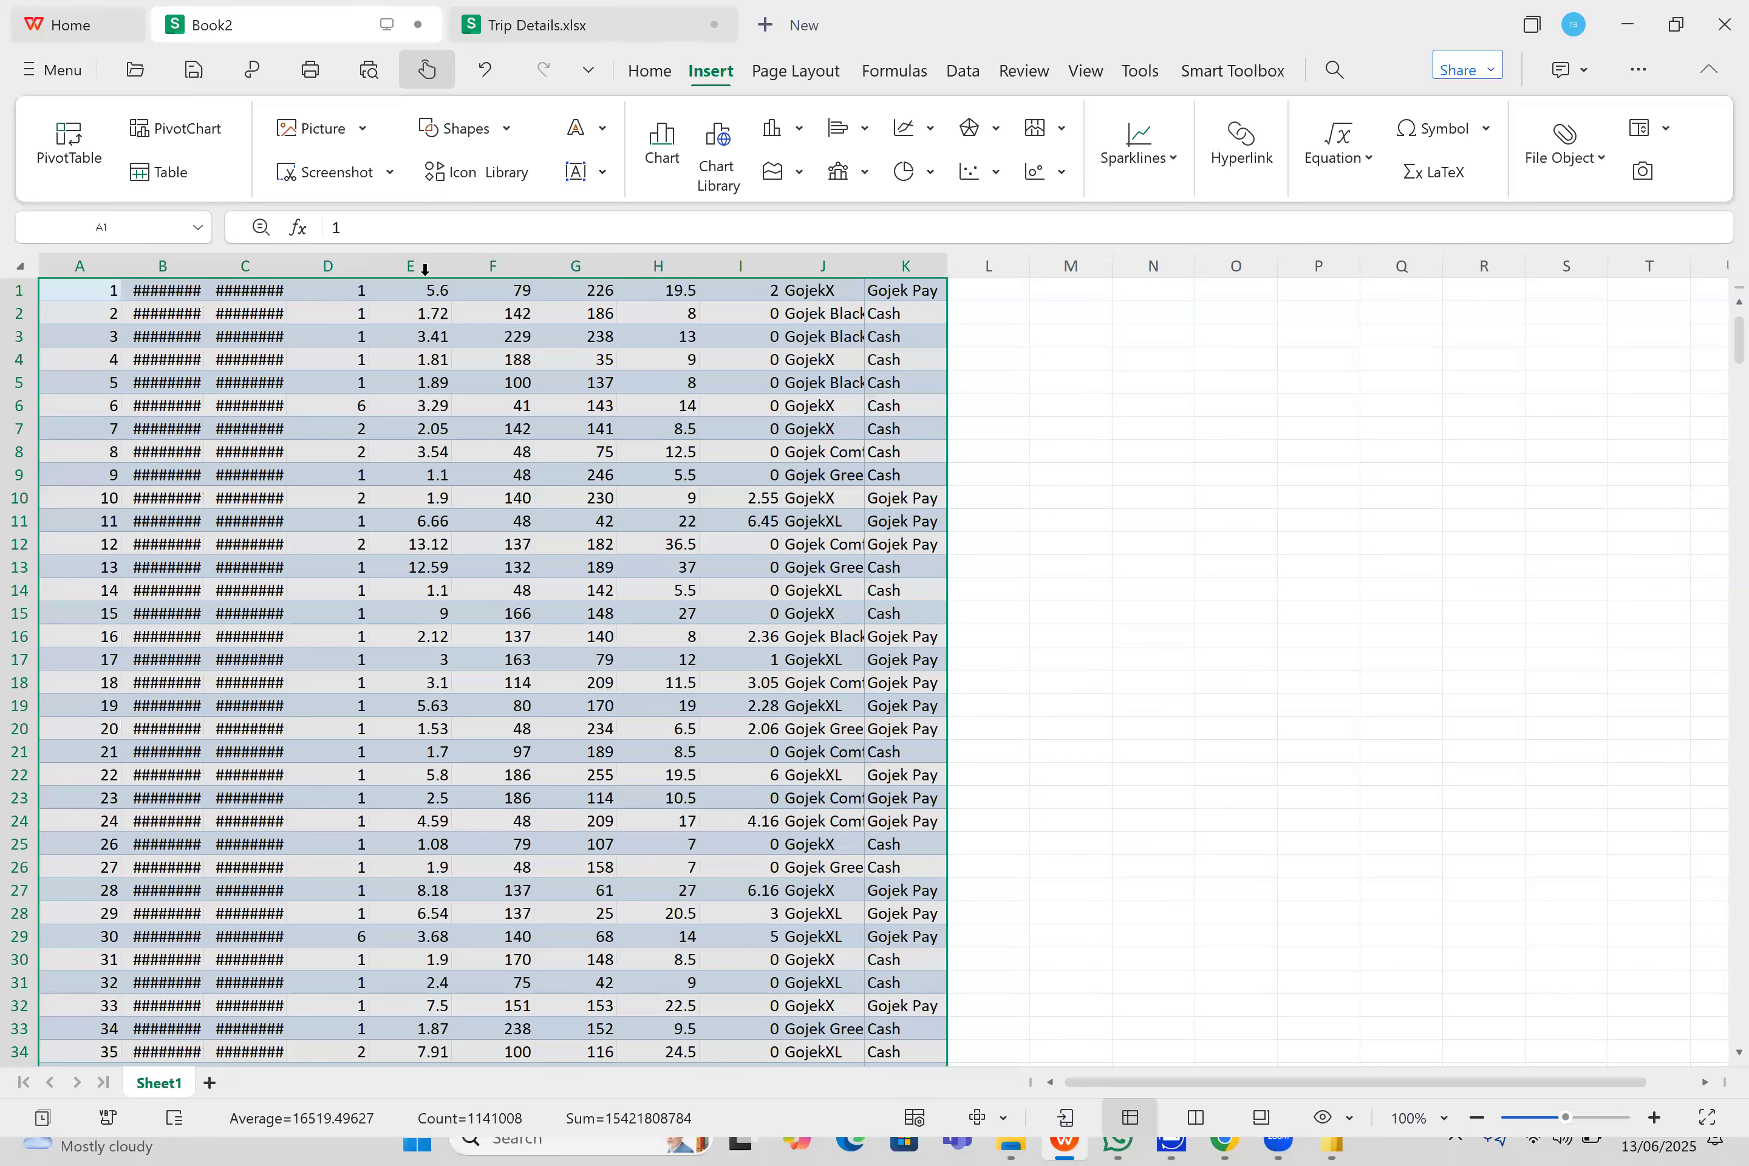
pyautogui.click(317, 296)
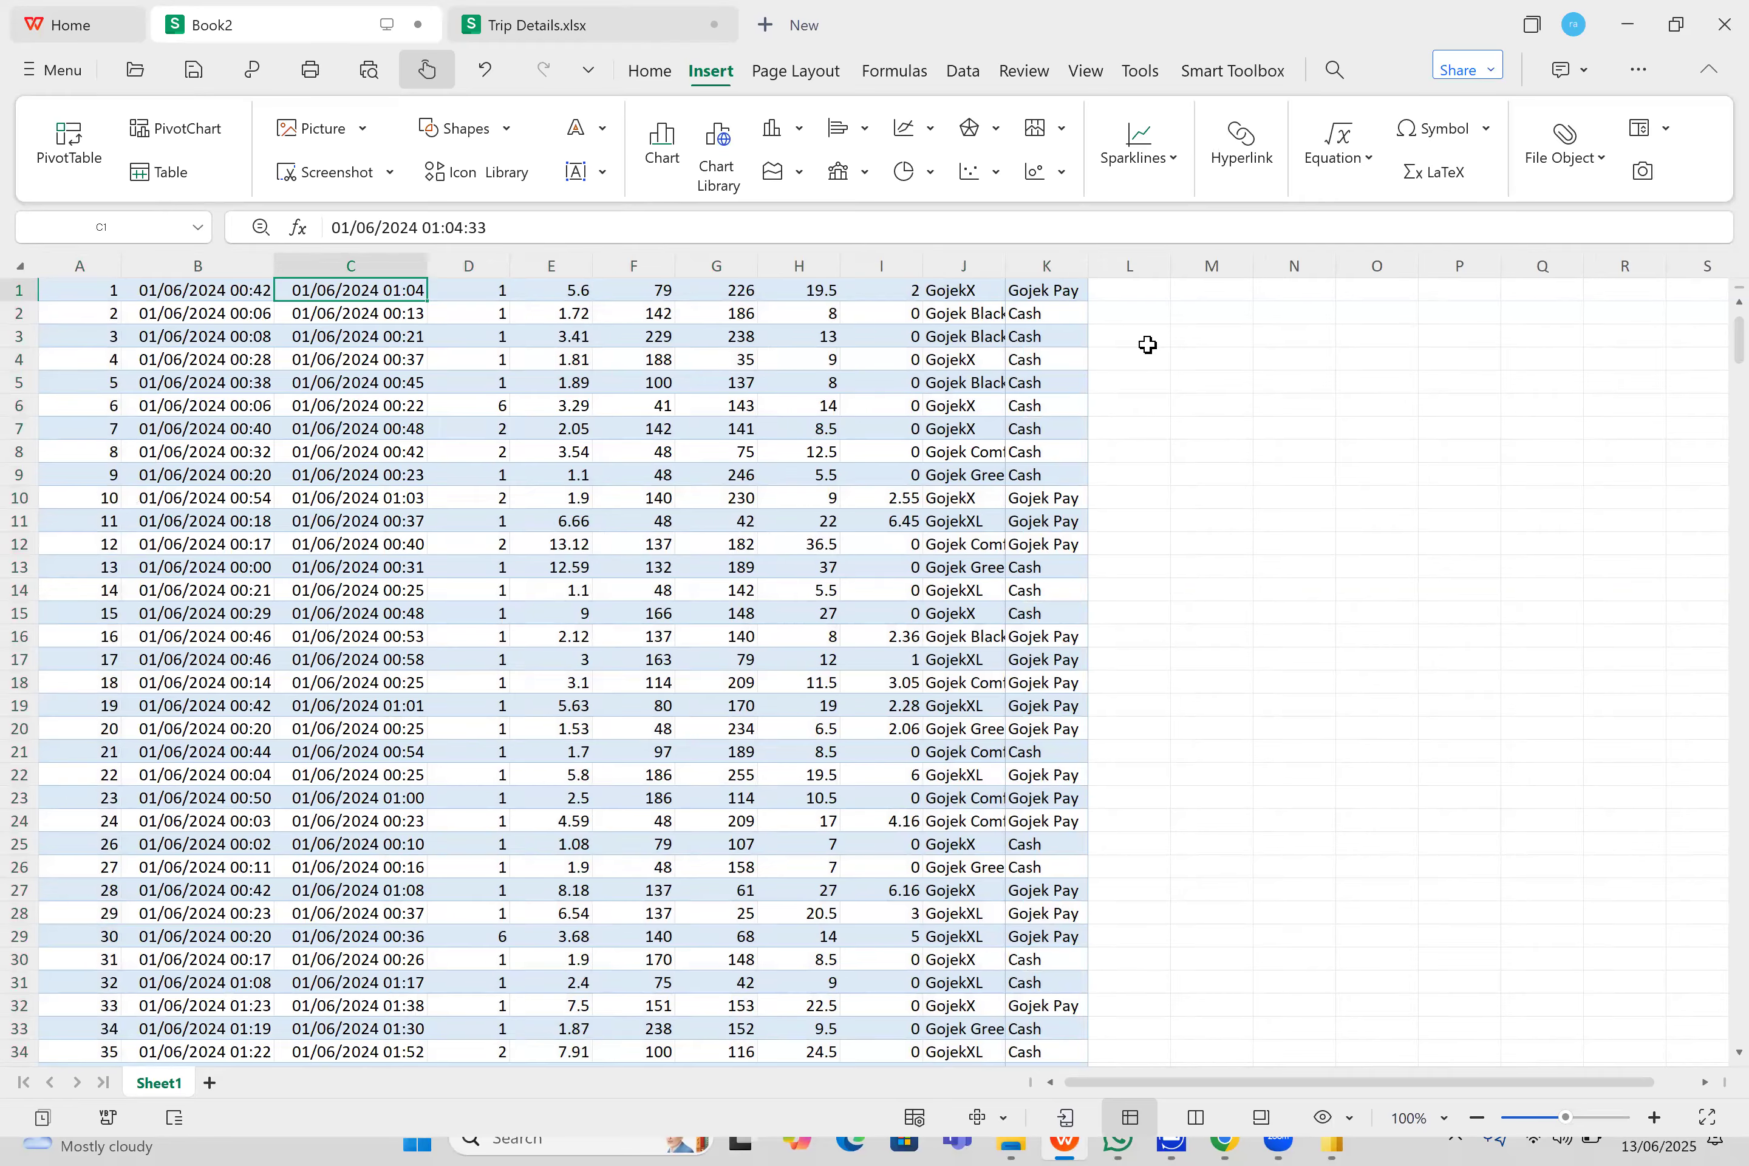
# - Copy the header row of Trip Details.xlsx and insert an empty row above the first data row in Book2
pyautogui.click(575, 27)
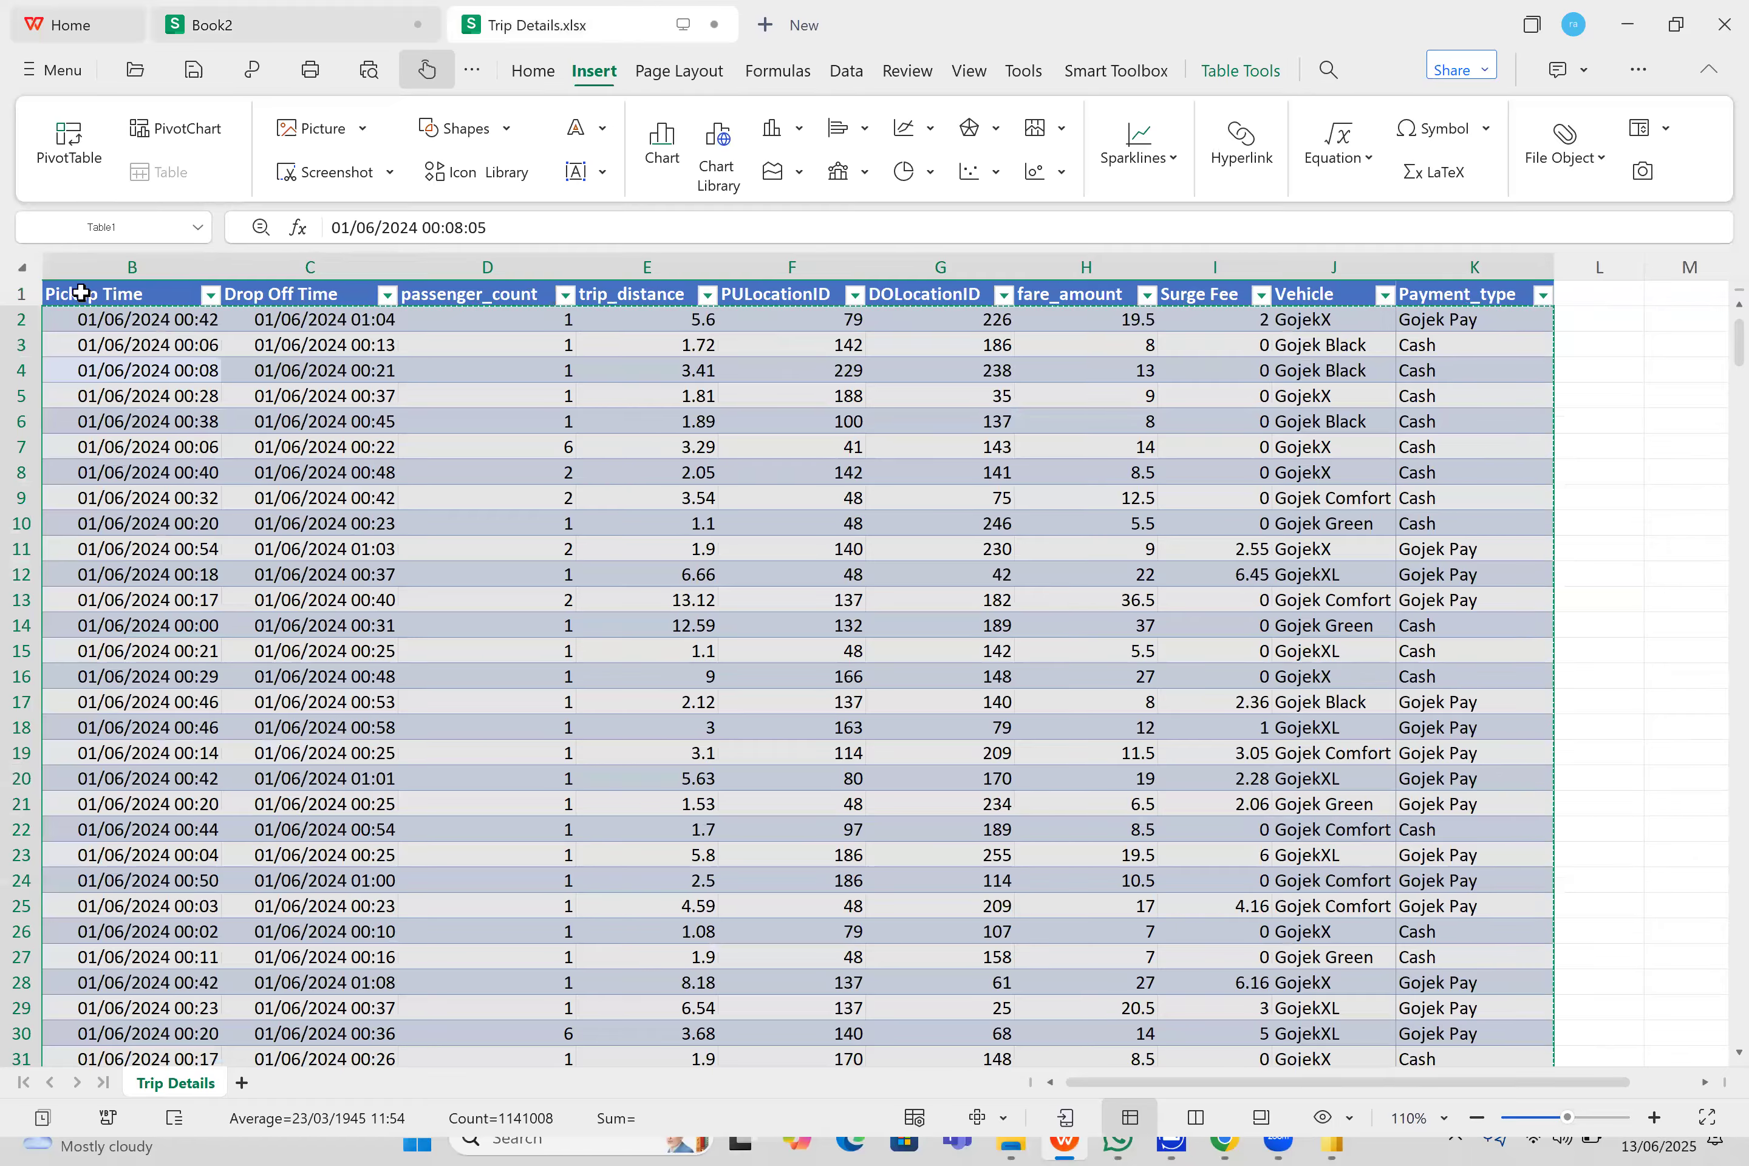
pyautogui.click(20, 293)
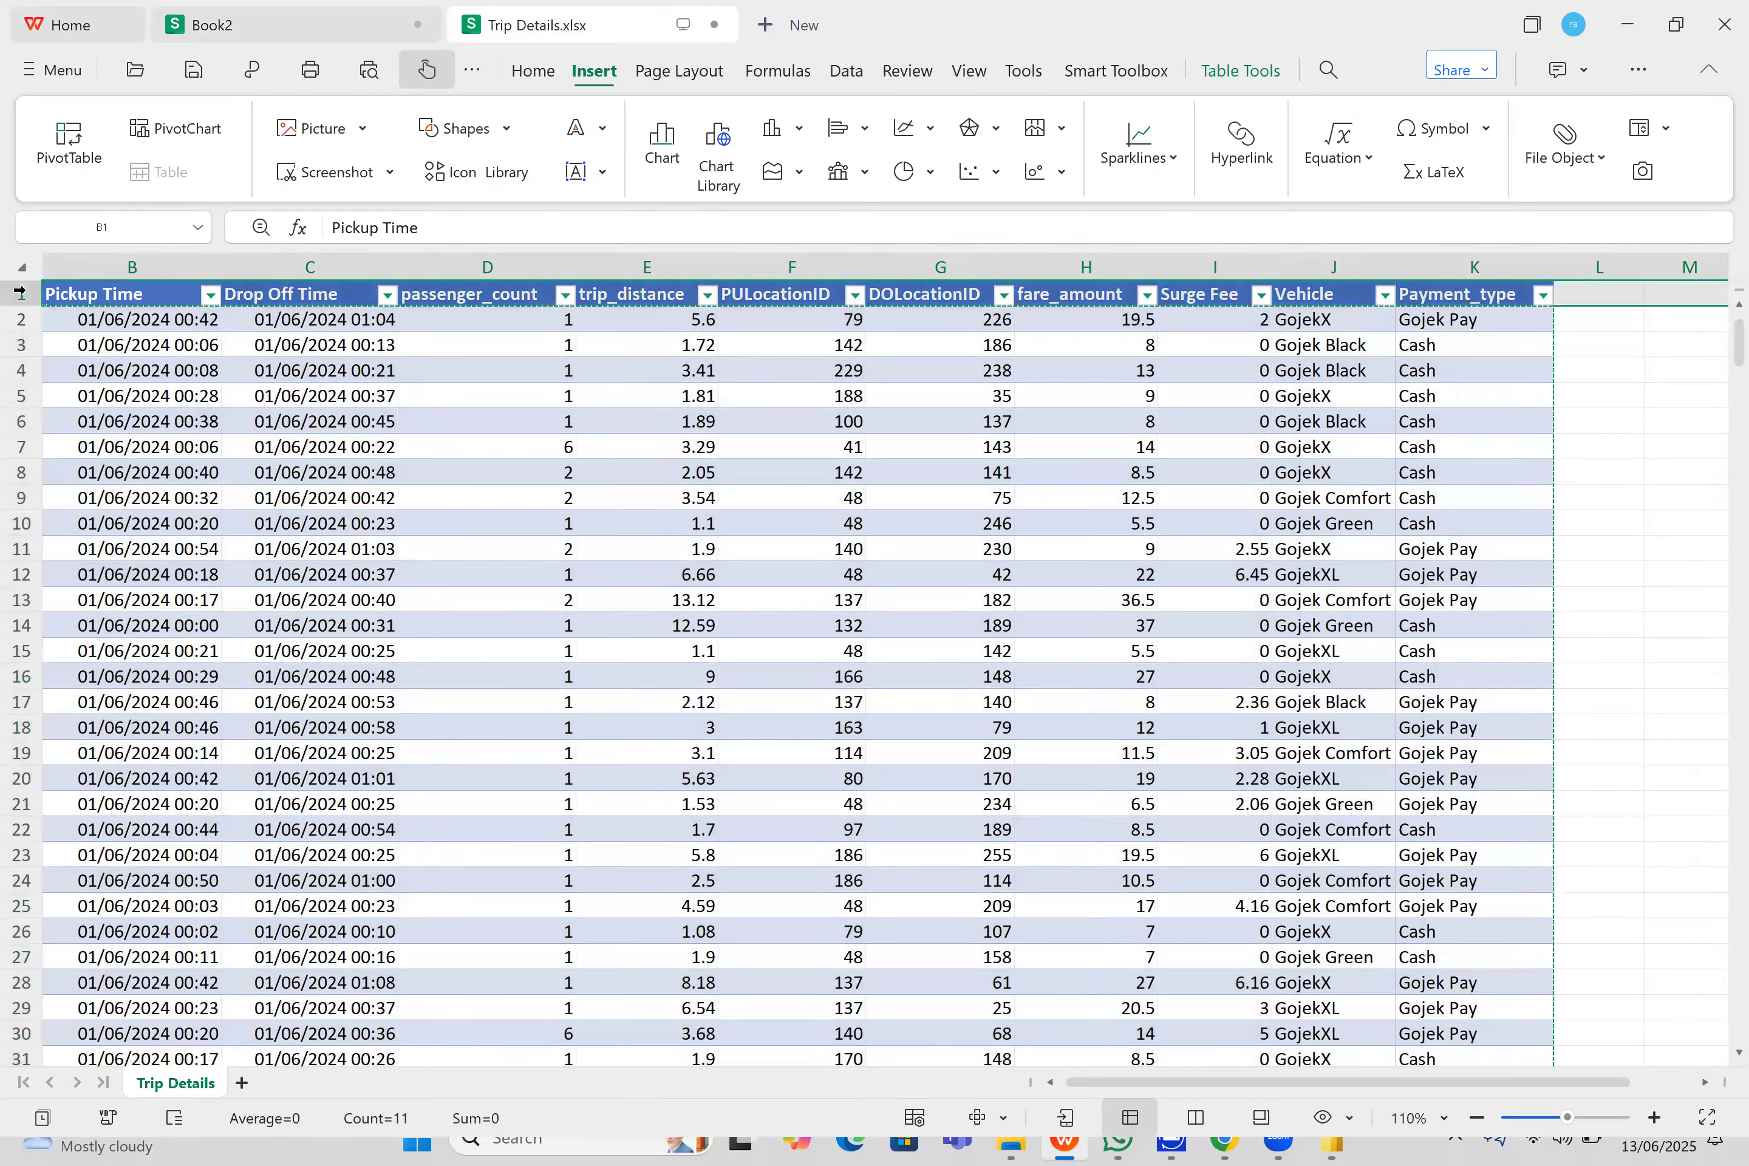
pyautogui.hotkey('ctrl', 'c')
pyautogui.click(339, 25)
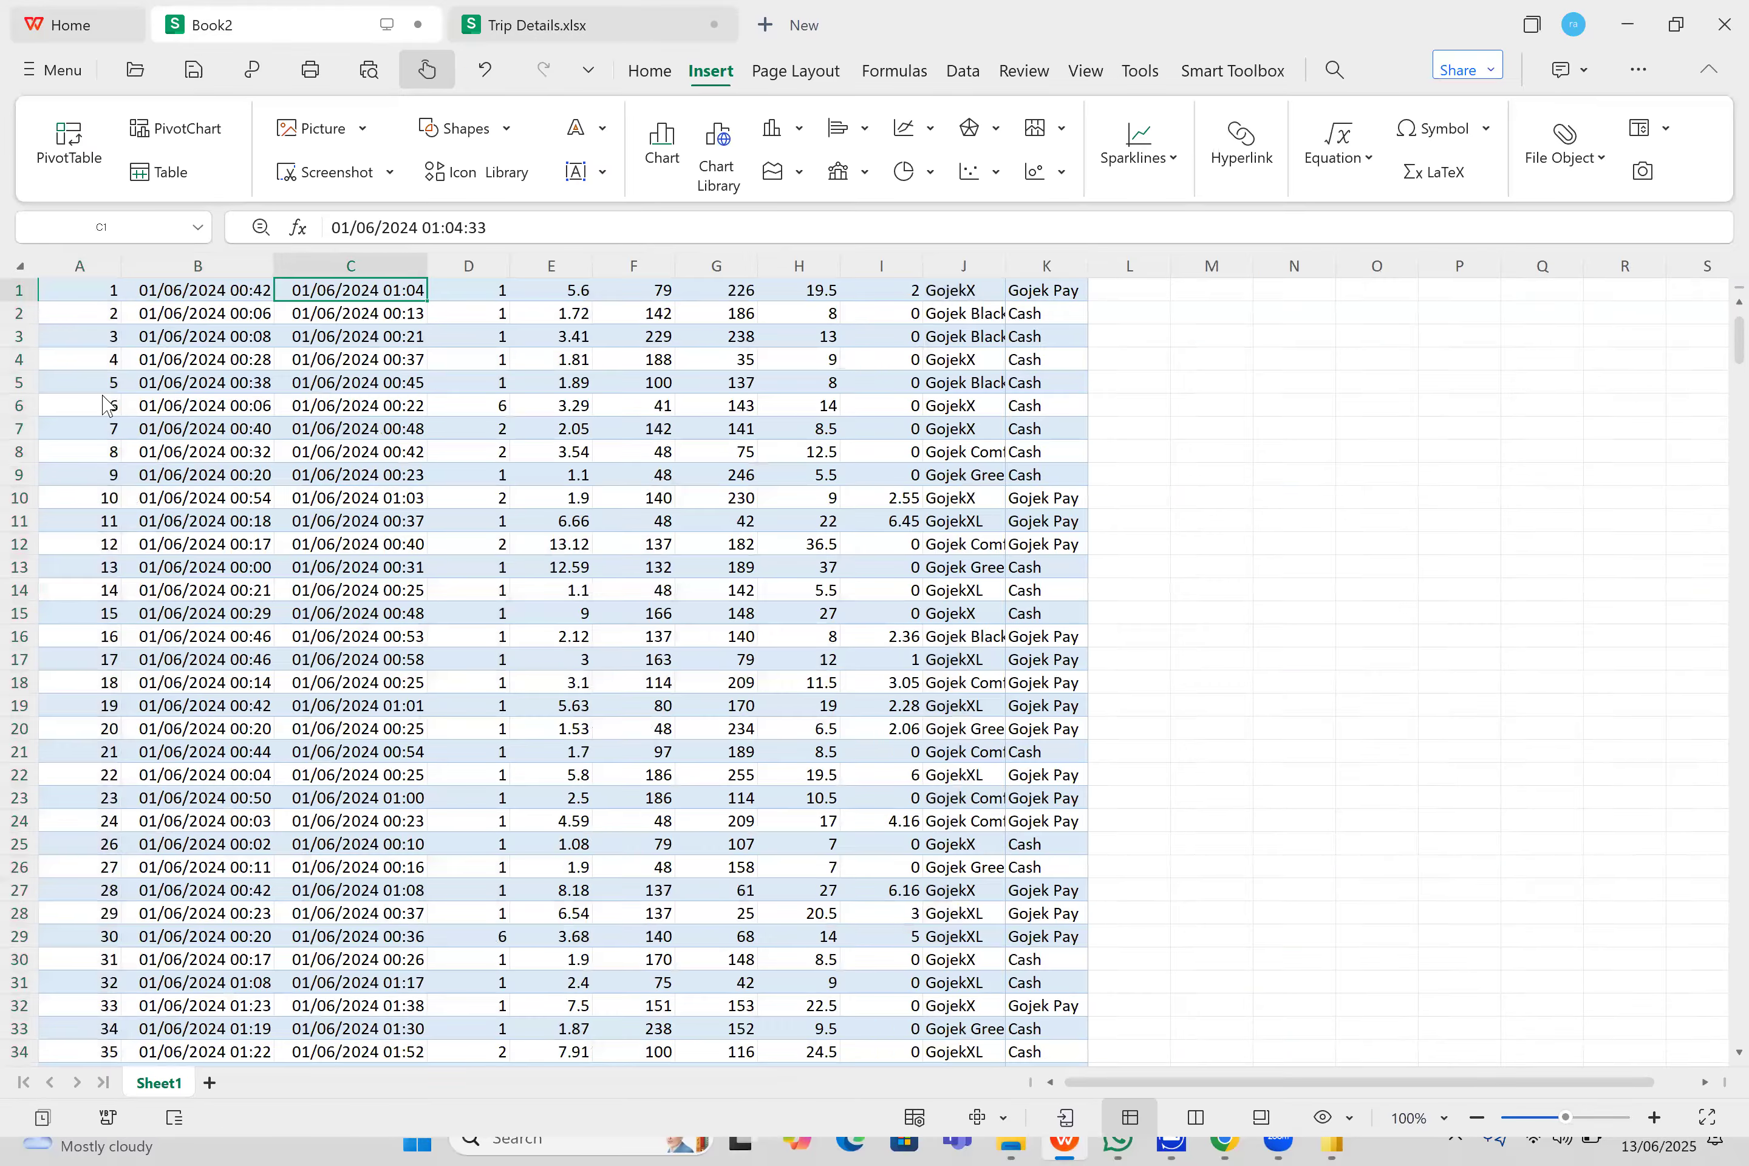
pyautogui.rightClick(26, 290)
pyautogui.click(183, 586)
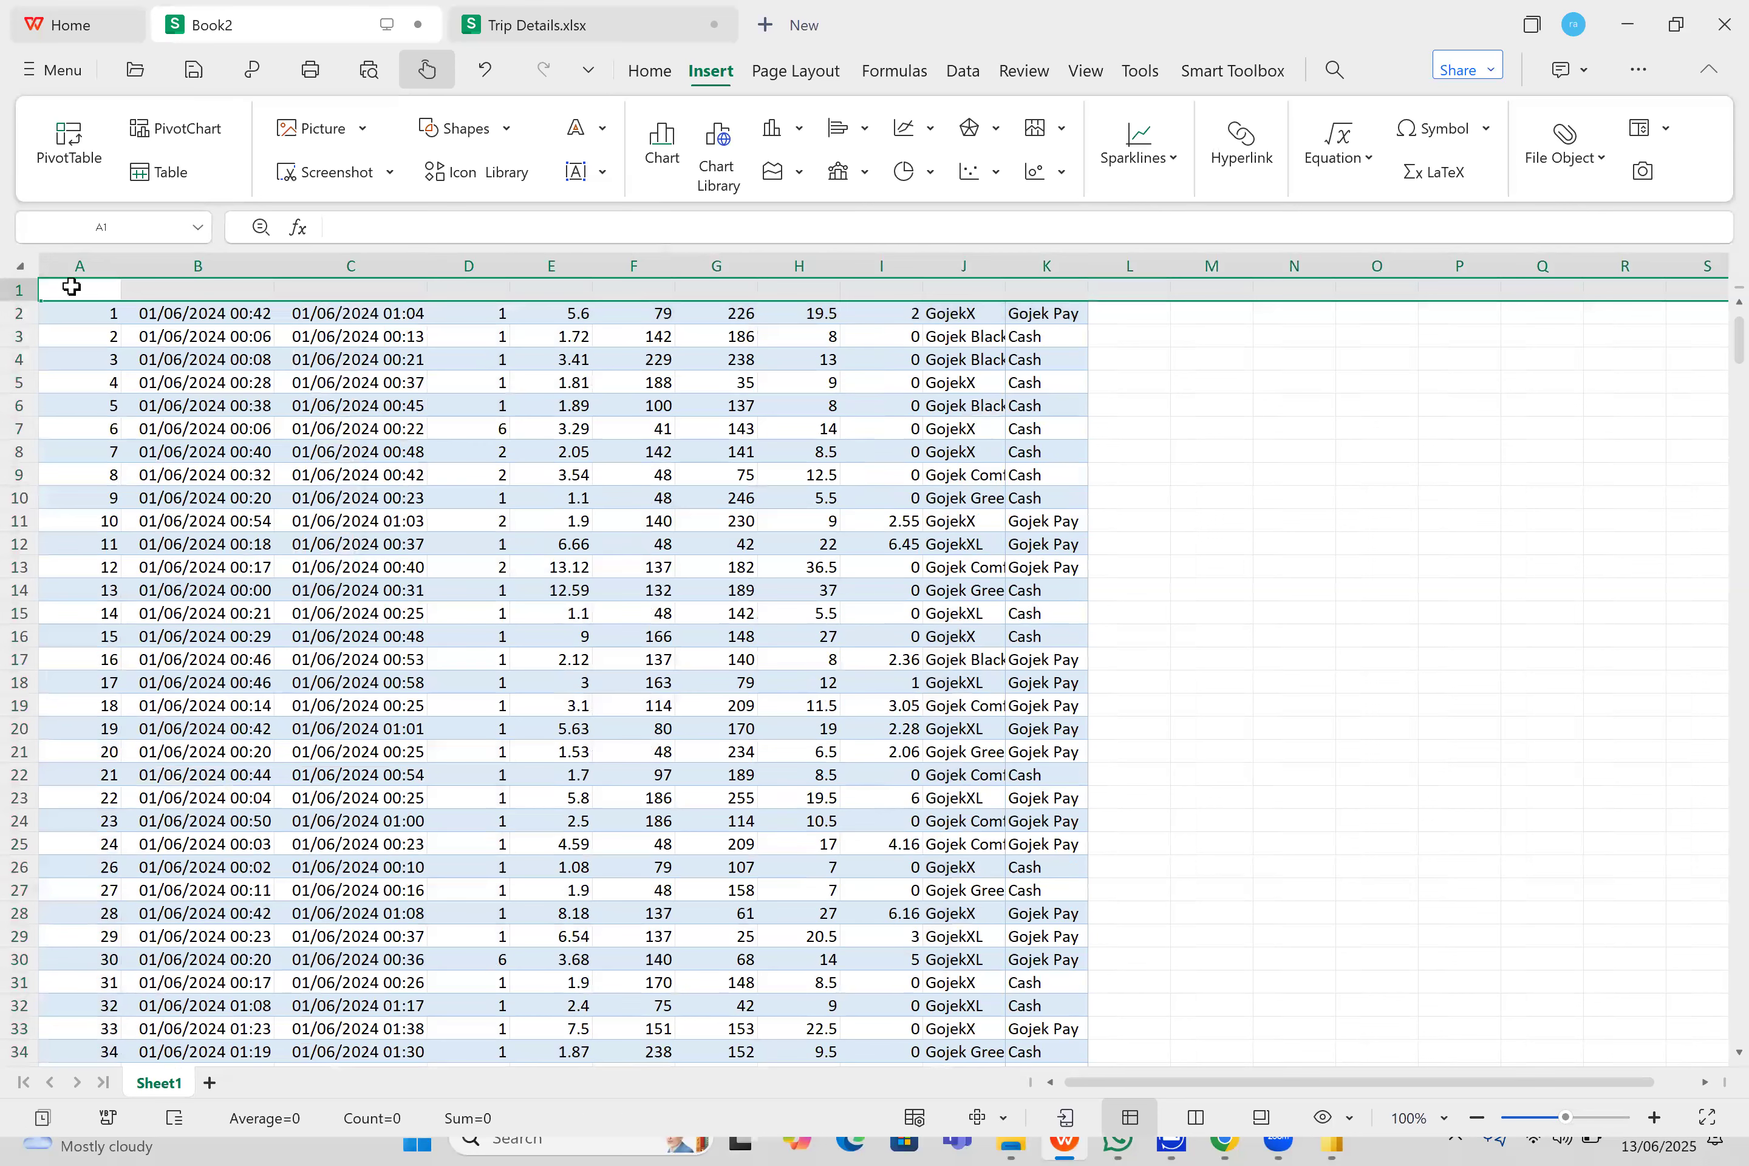
pyautogui.click(70, 286)
# - Return to Trip Details.xlsx and examine the Pickup Time column's filter options and the header row's editing options
pyautogui.click(573, 20)
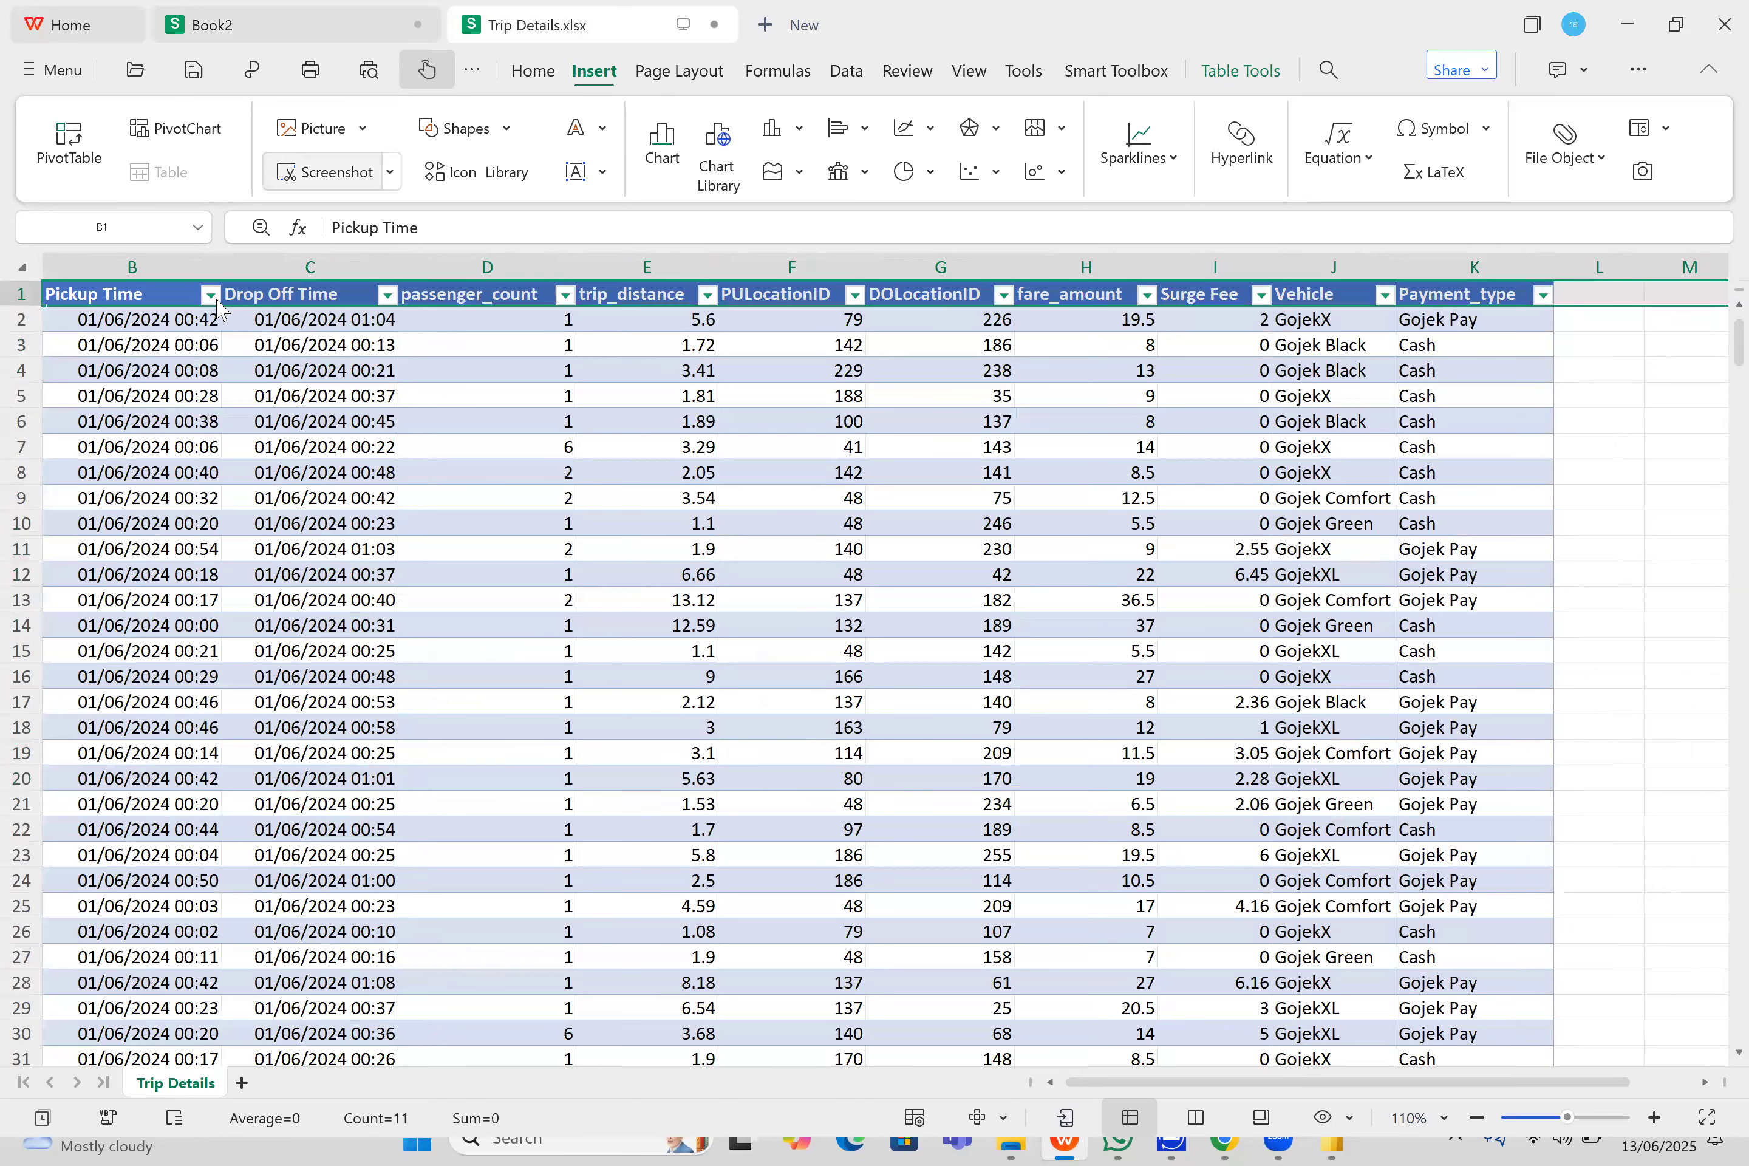
pyautogui.click(212, 295)
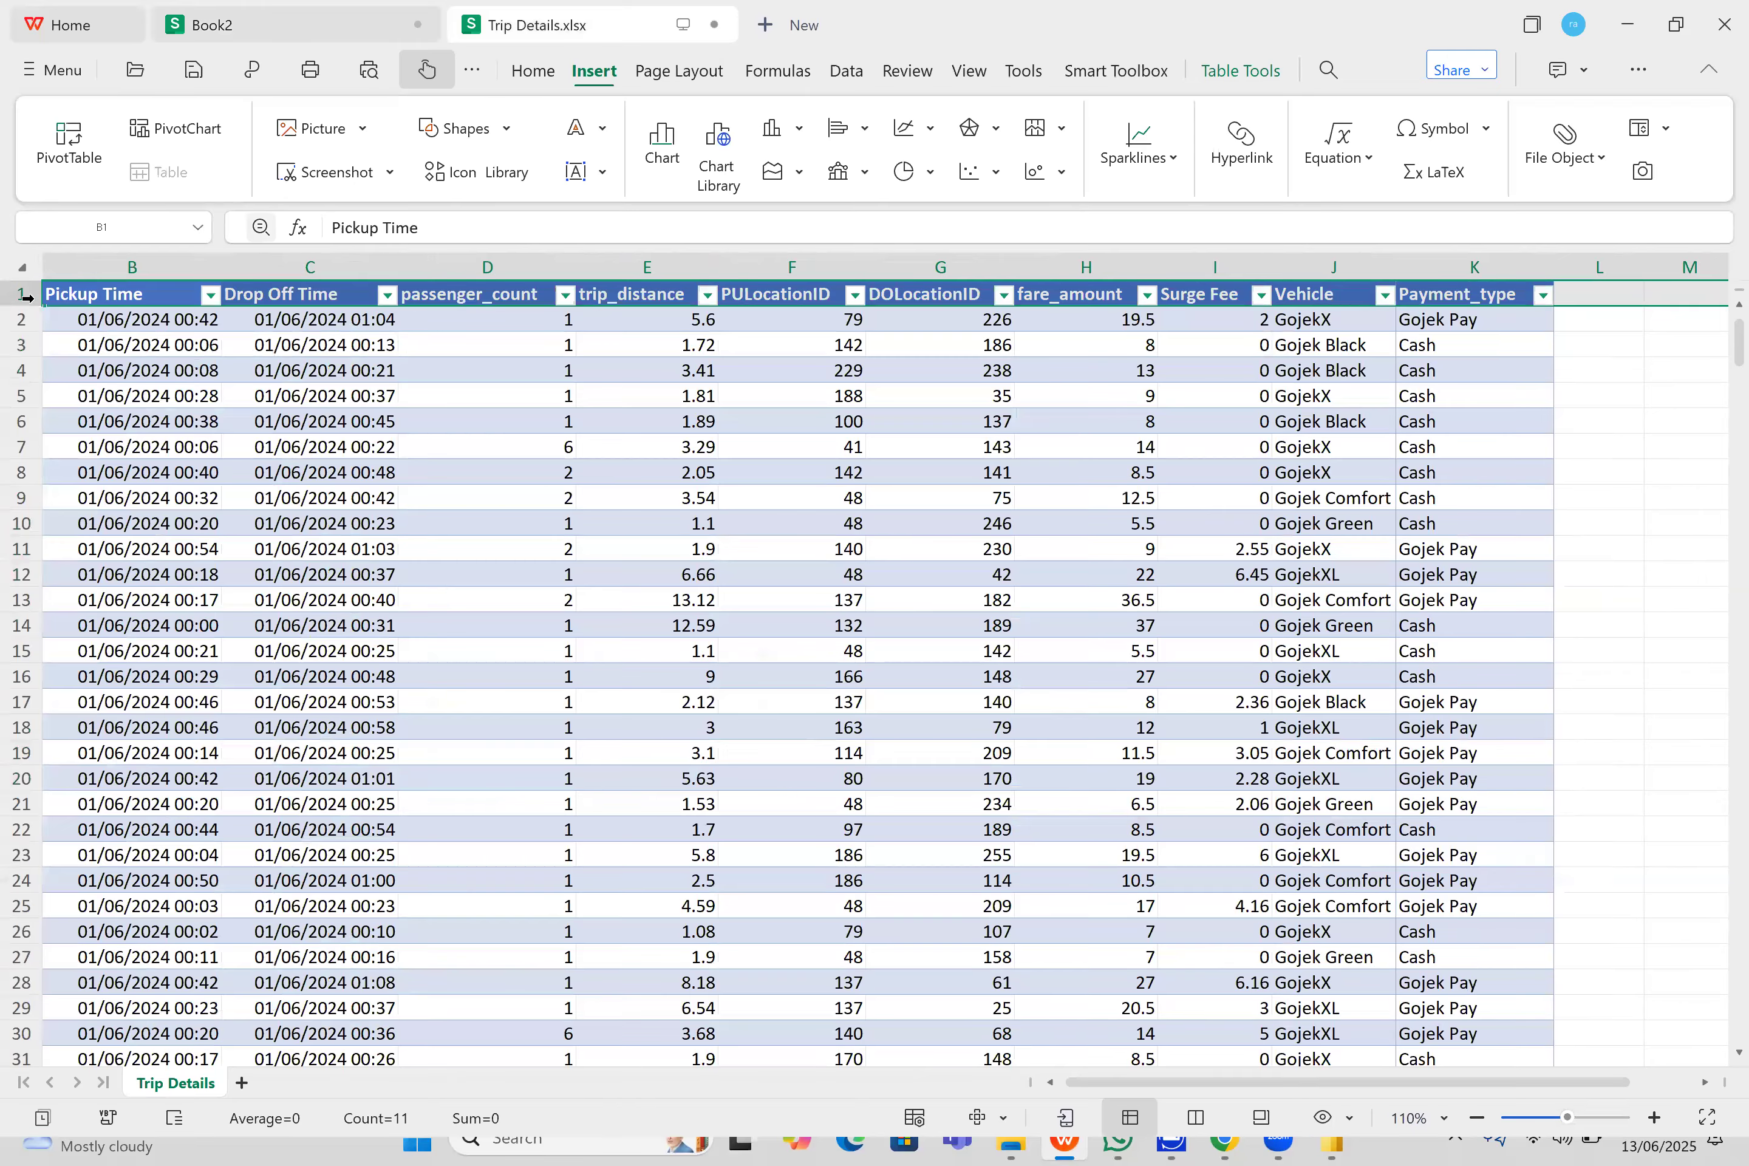
pyautogui.click(896, 182)
pyautogui.rightClick(79, 292)
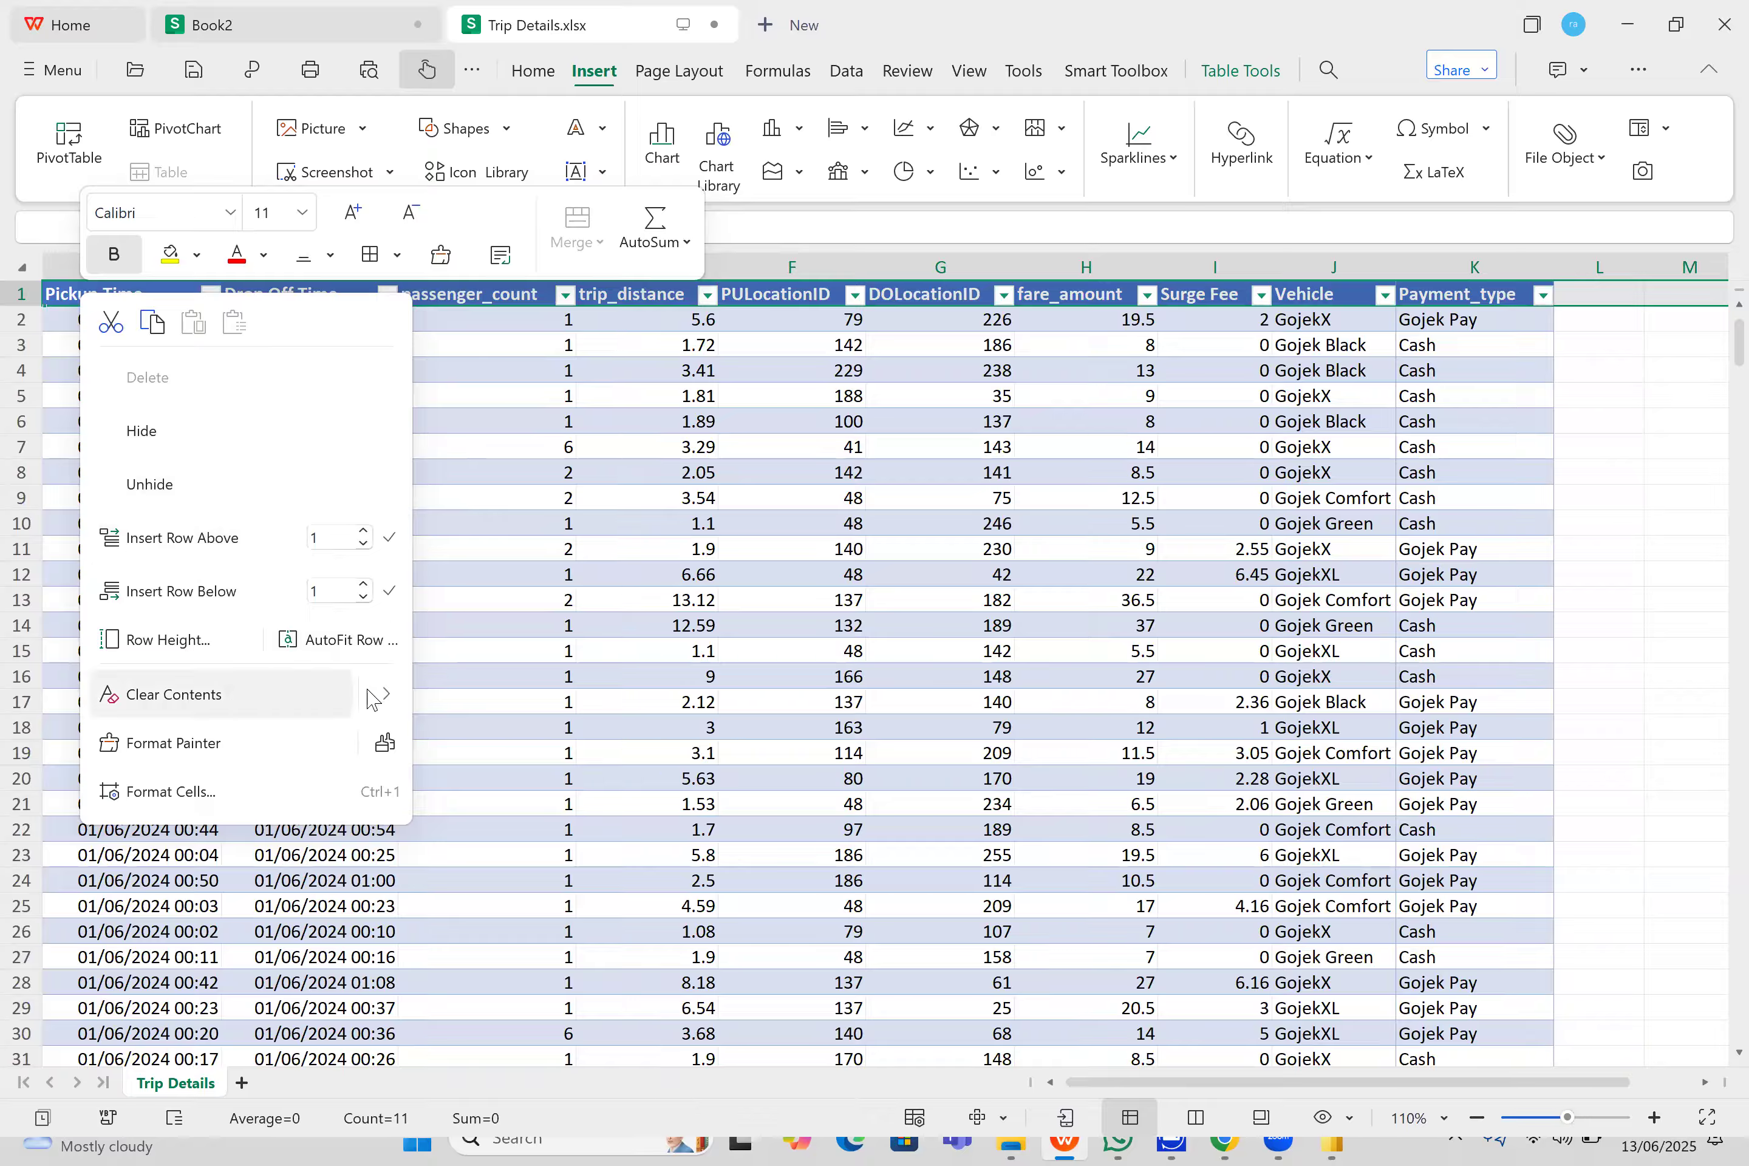
pyautogui.click(384, 699)
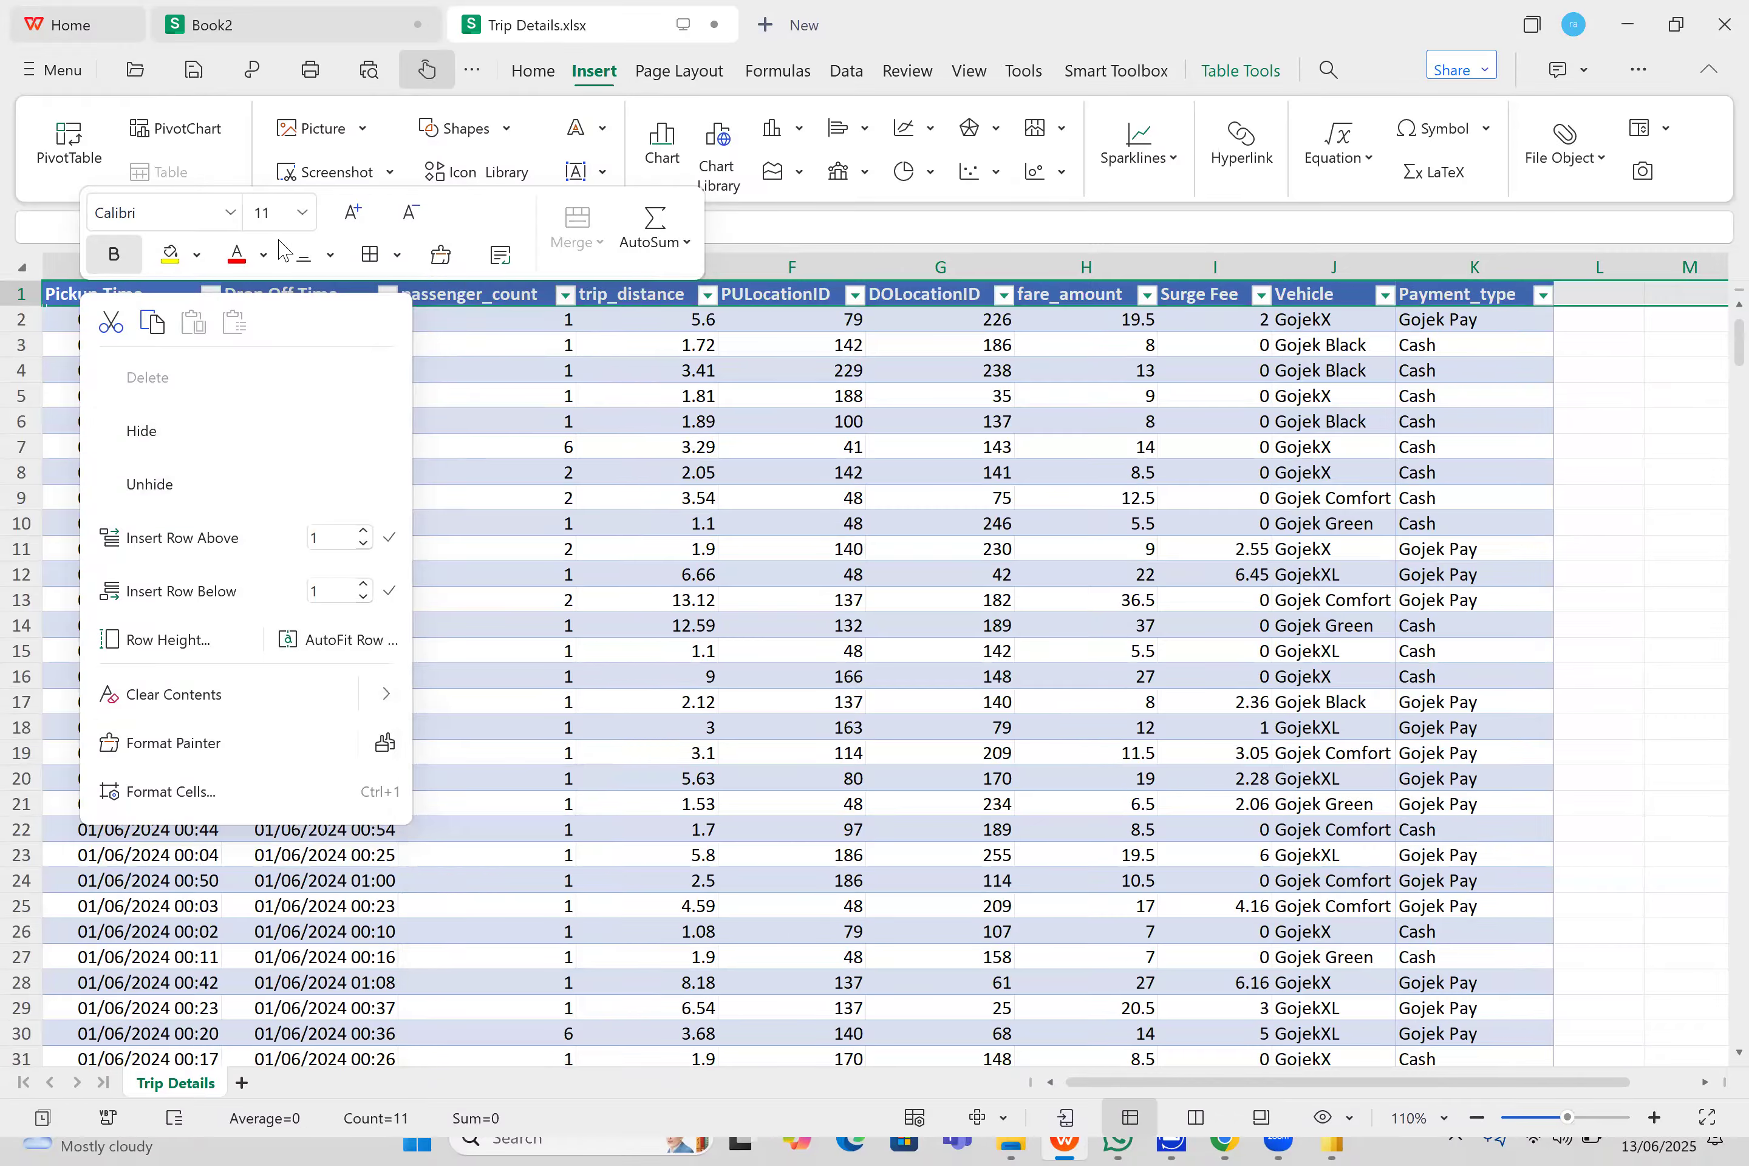
# - Search the spreadsheet commands for "filter" and examine the Filter, Filter by Column and AutoFilter options
pyautogui.click(79, 72)
pyautogui.click(521, 87)
pyautogui.click(546, 69)
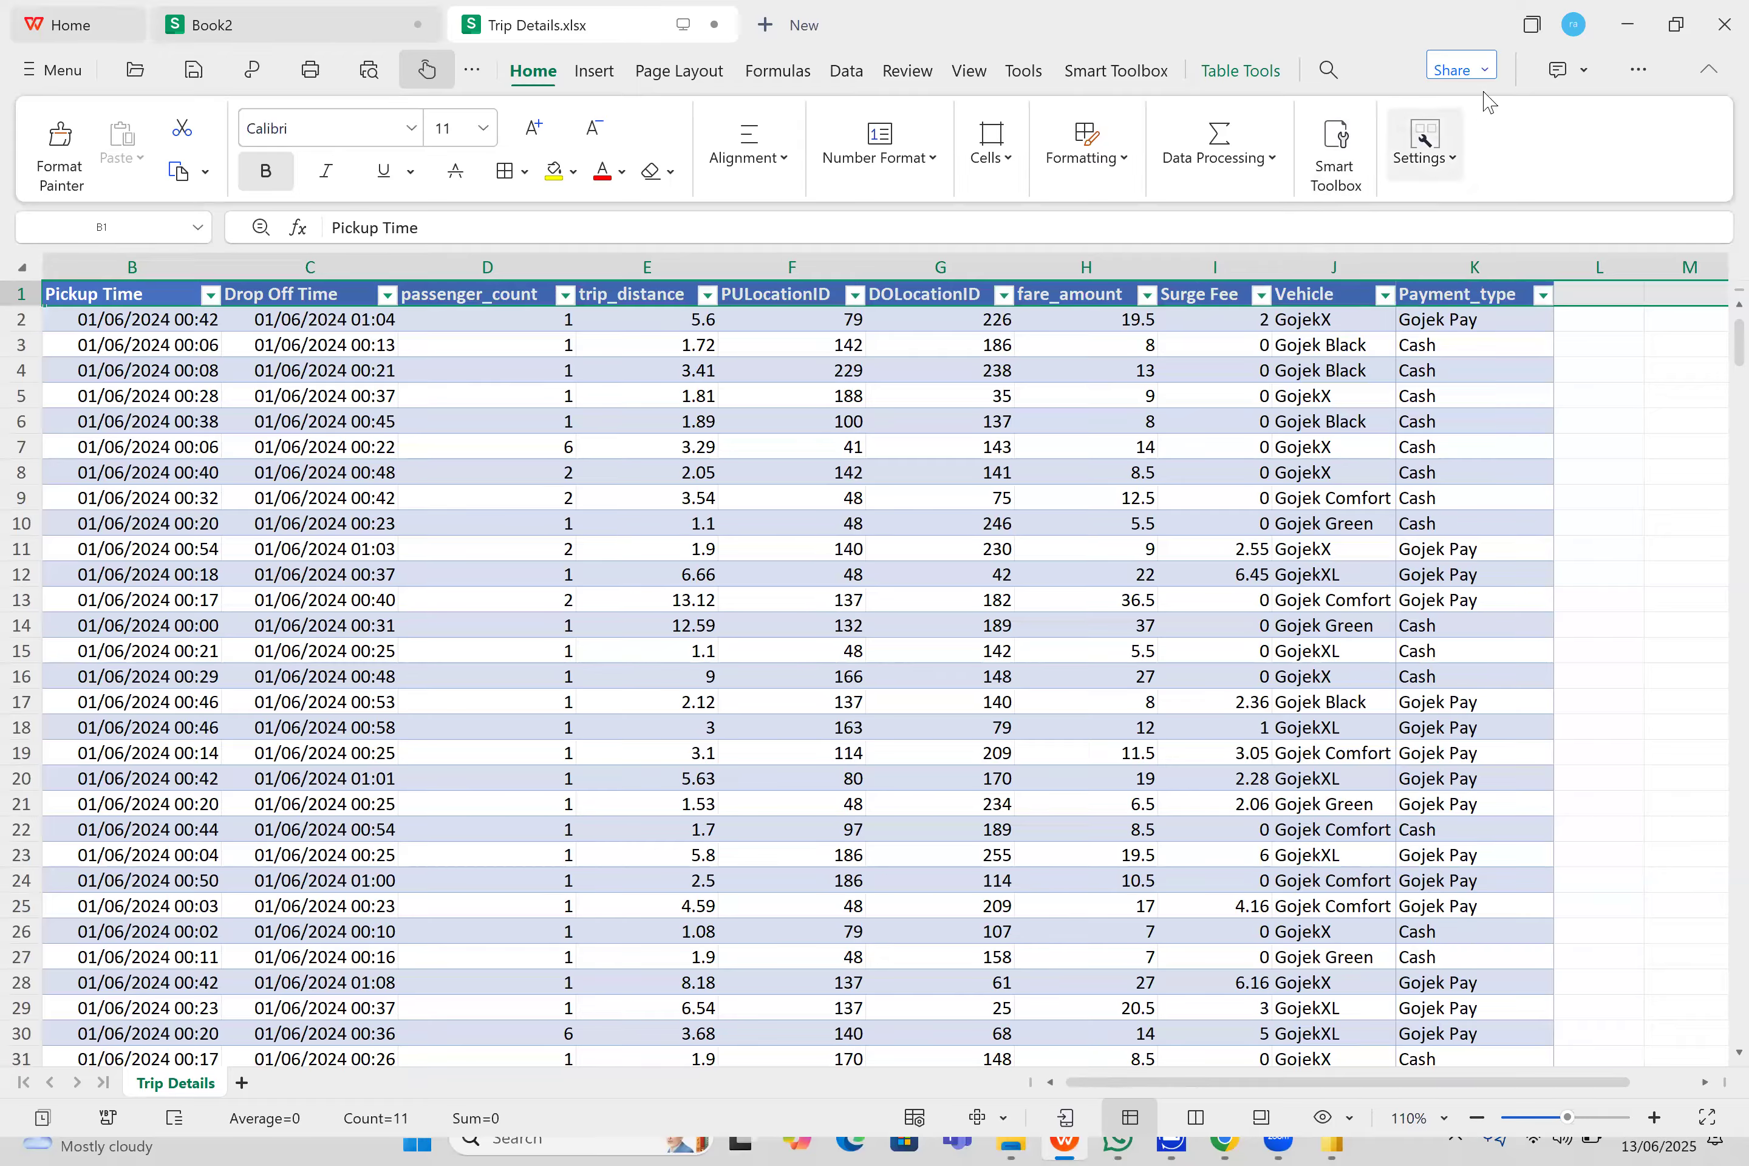
pyautogui.click(1329, 71)
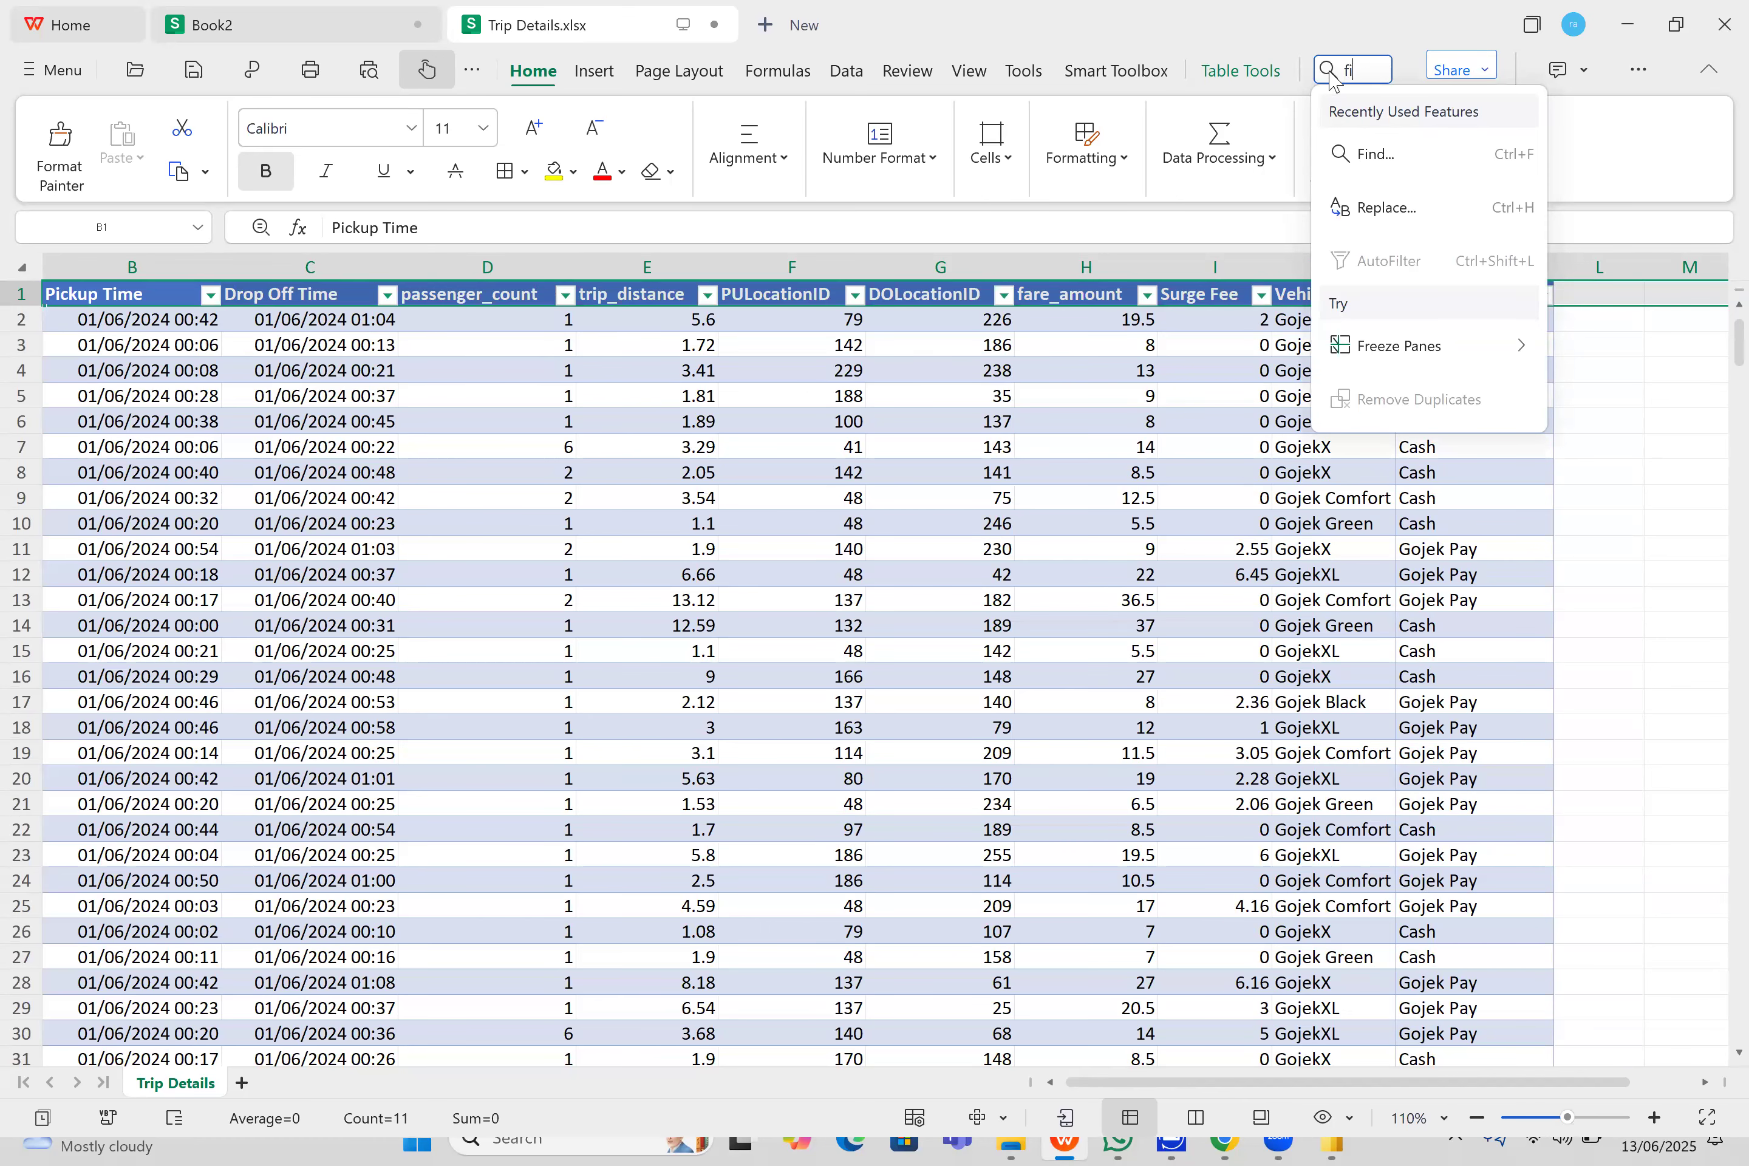
pyautogui.write('filter')
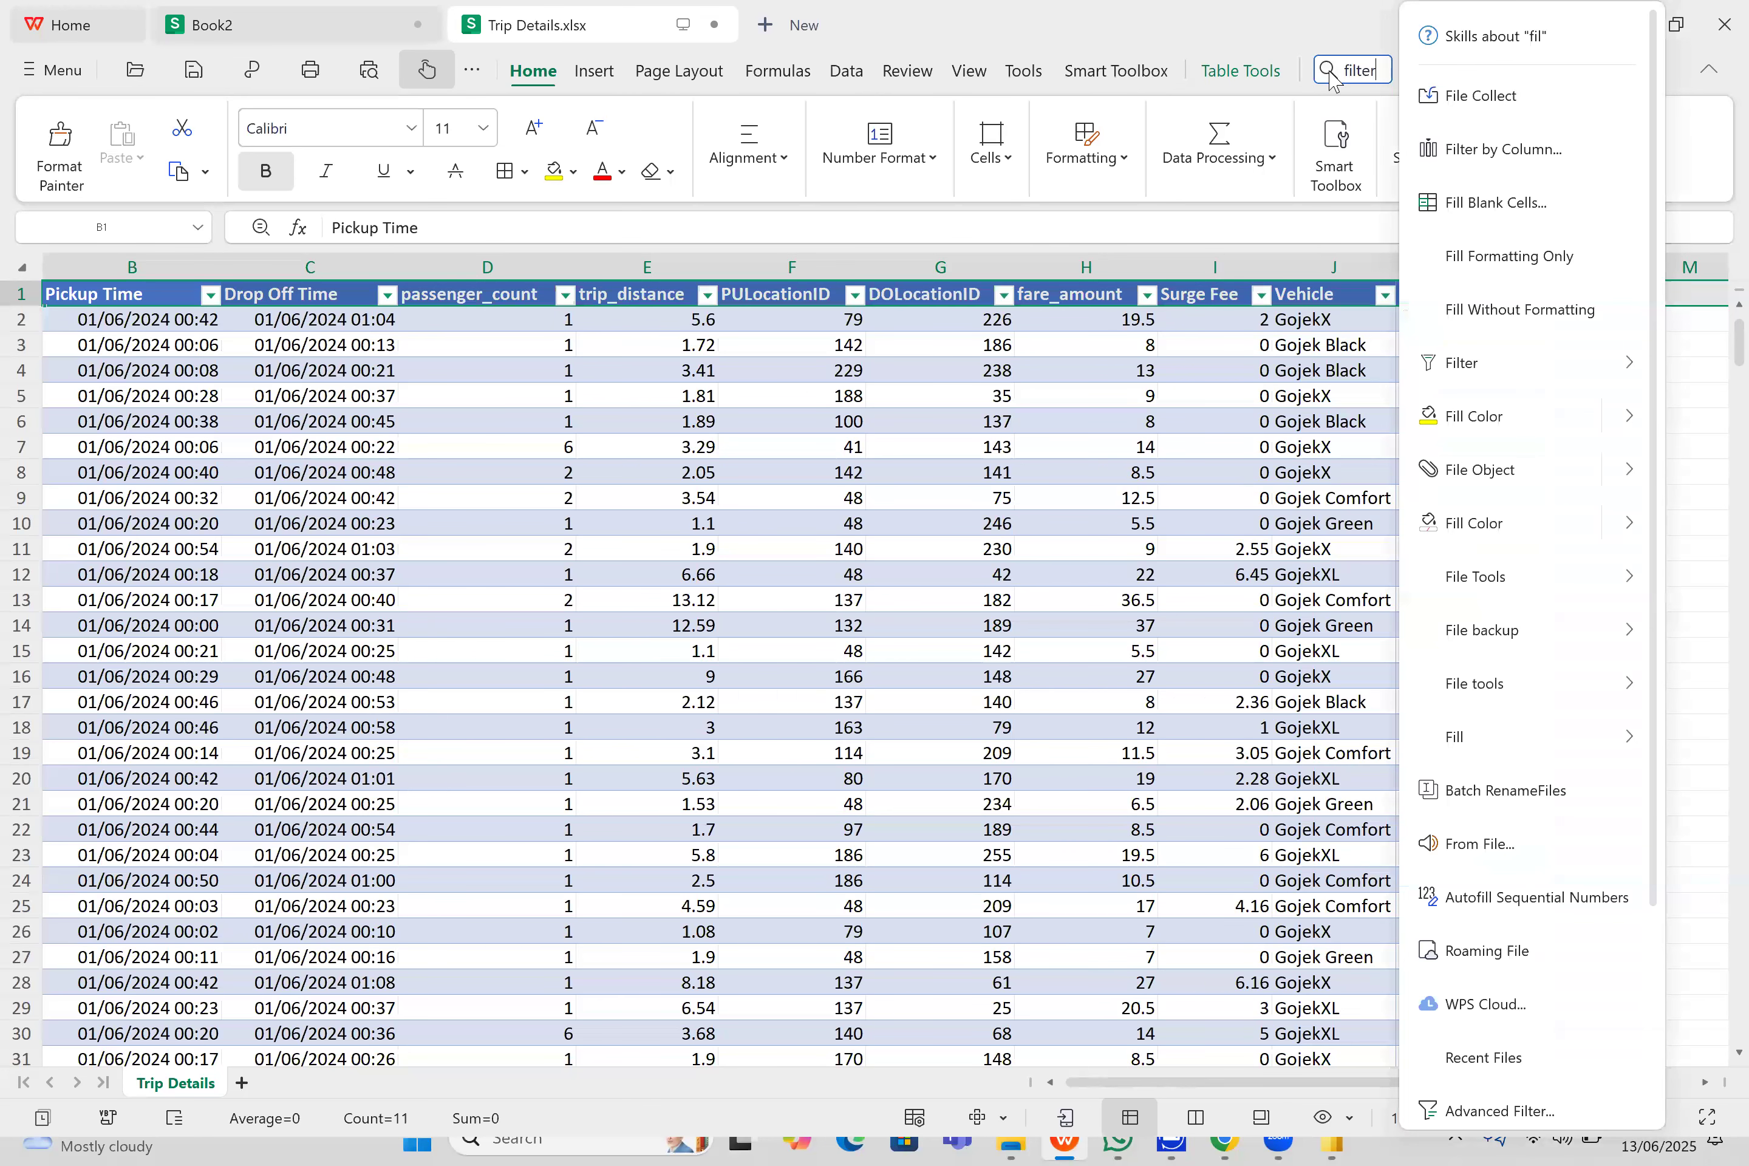
pyautogui.moveTo(1468, 194)
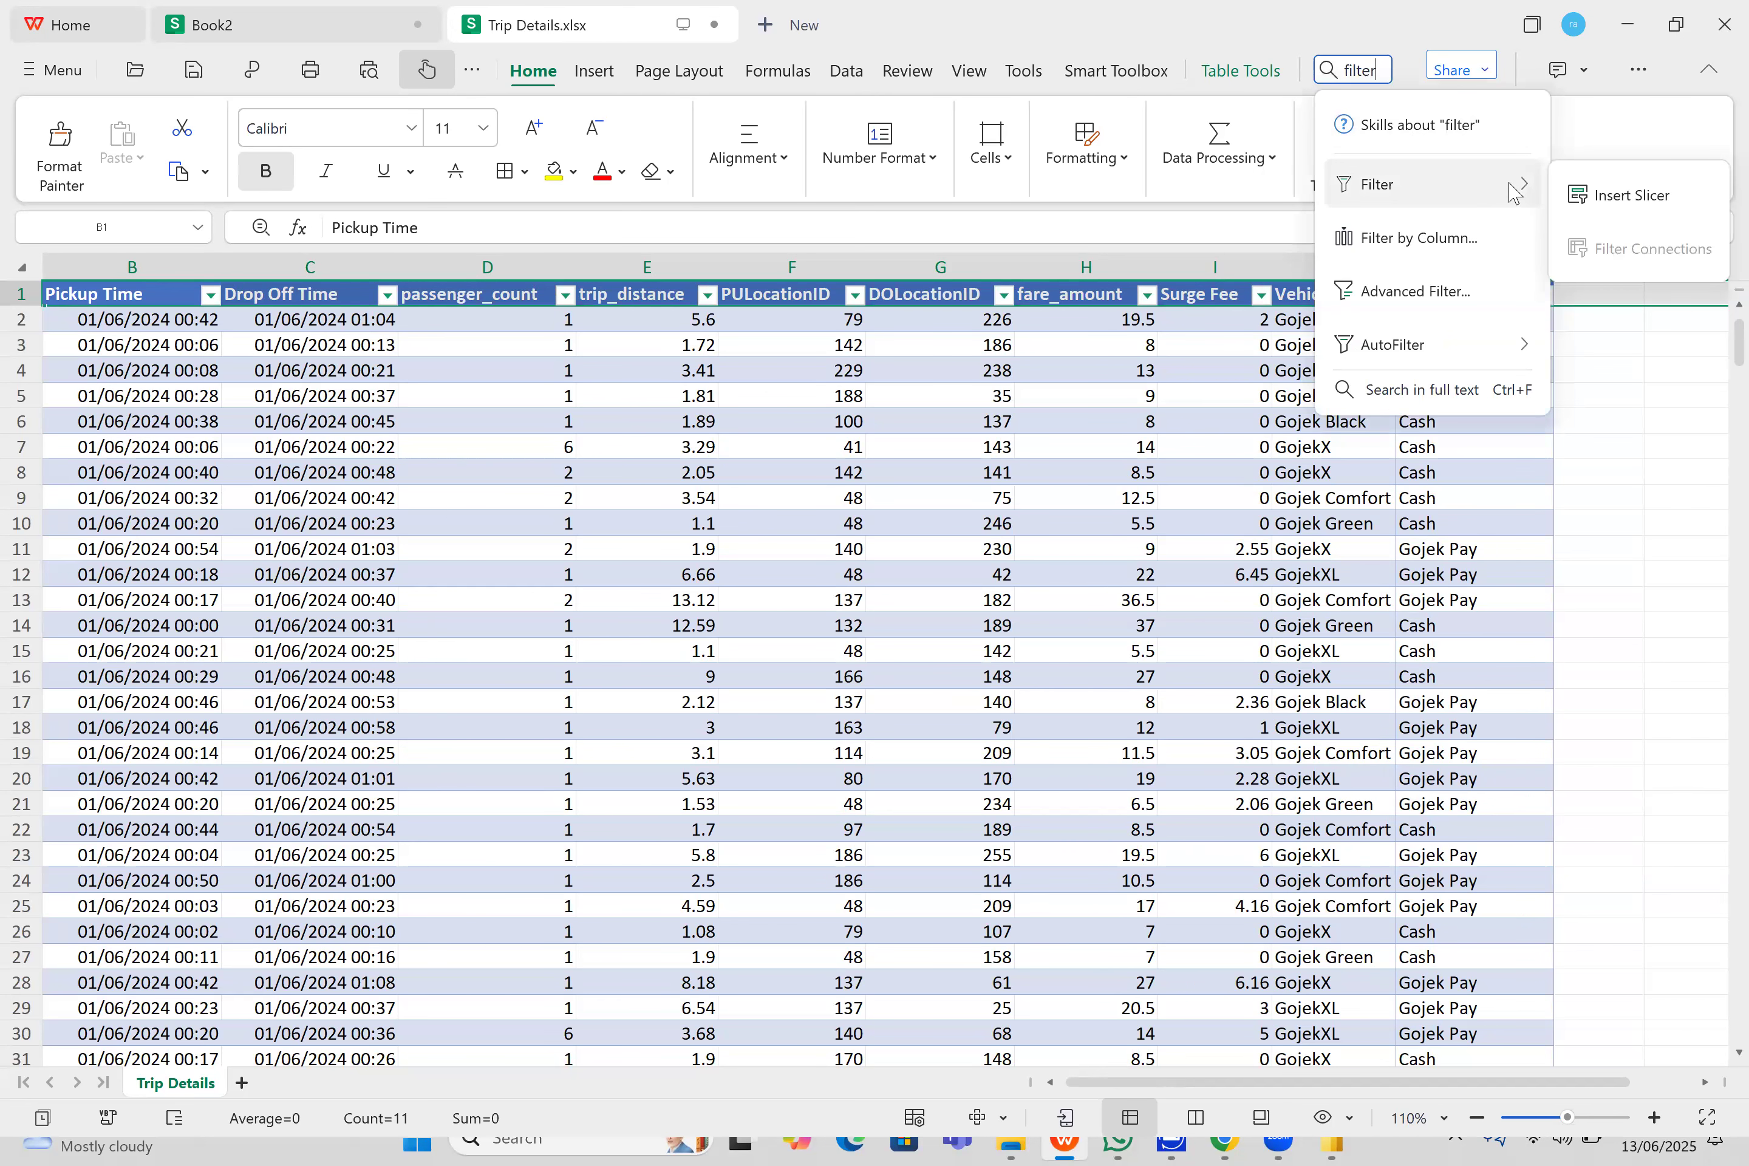
pyautogui.moveTo(1513, 349)
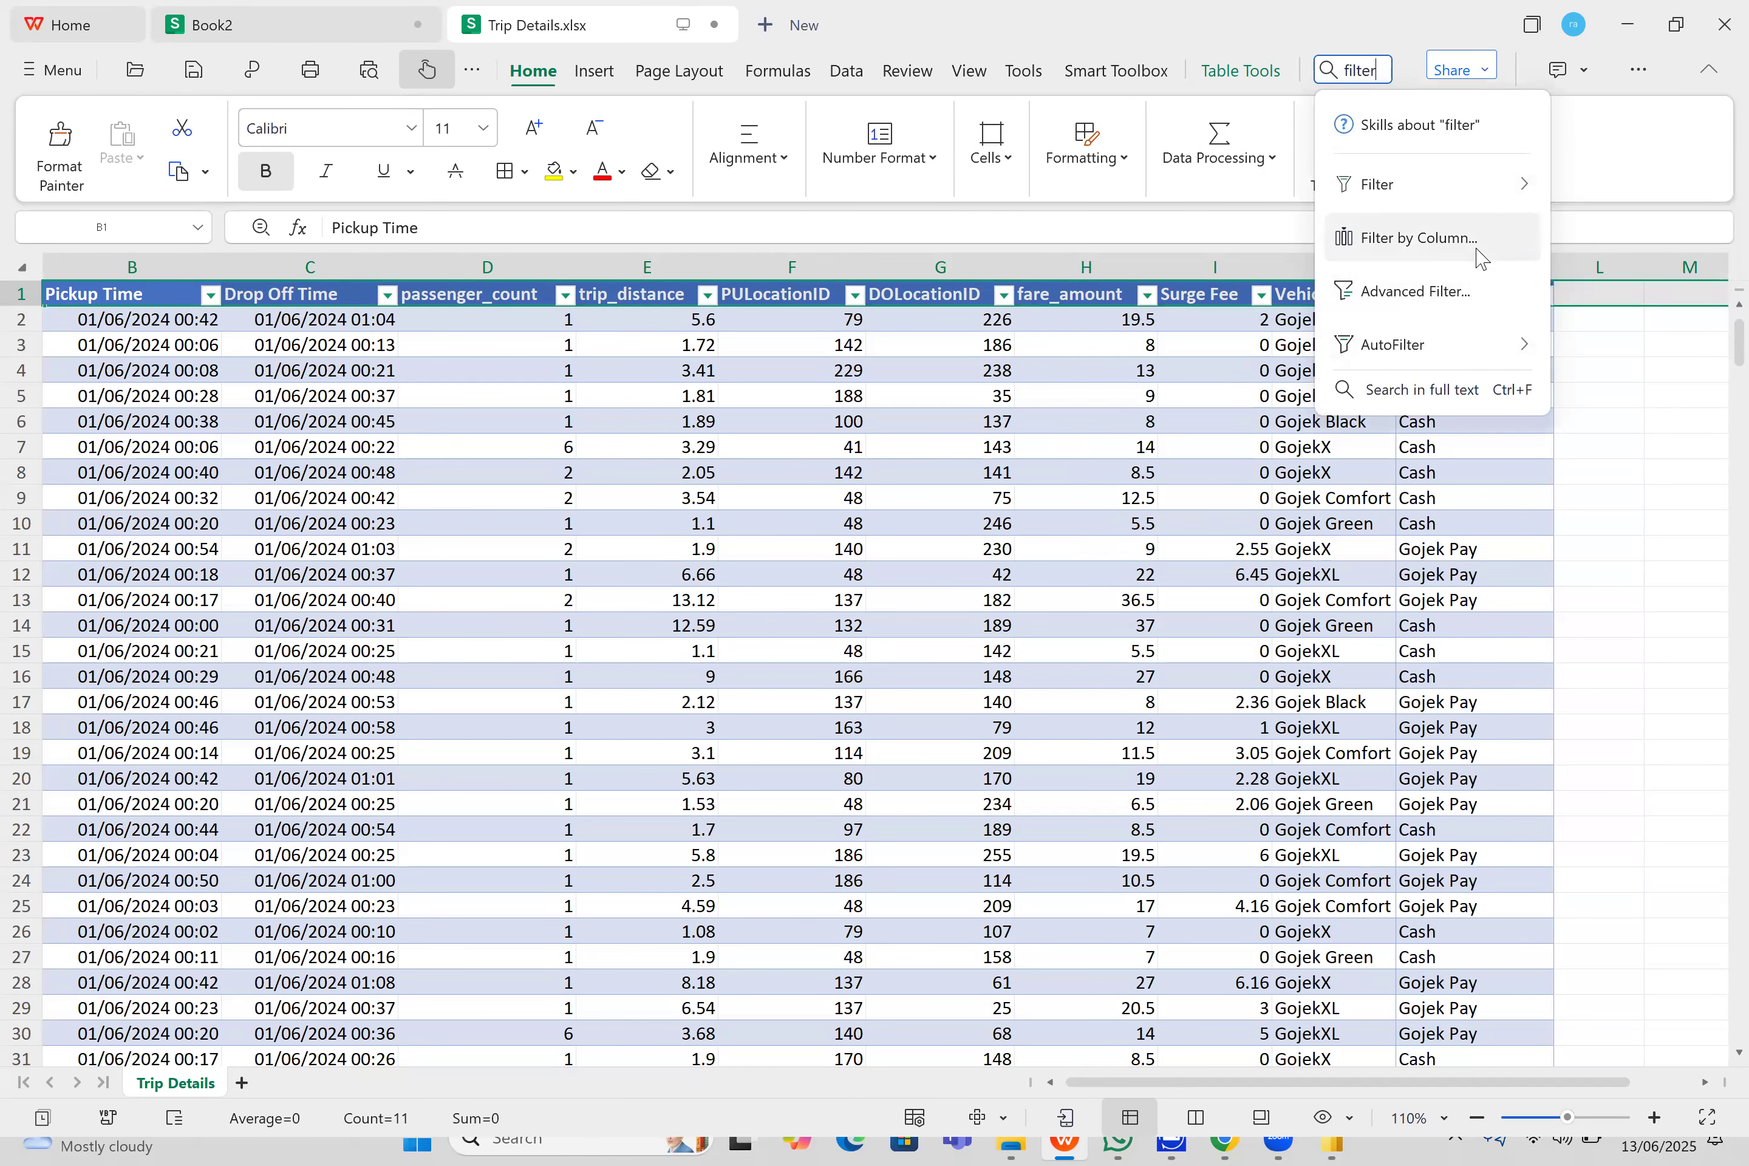
pyautogui.click(1503, 171)
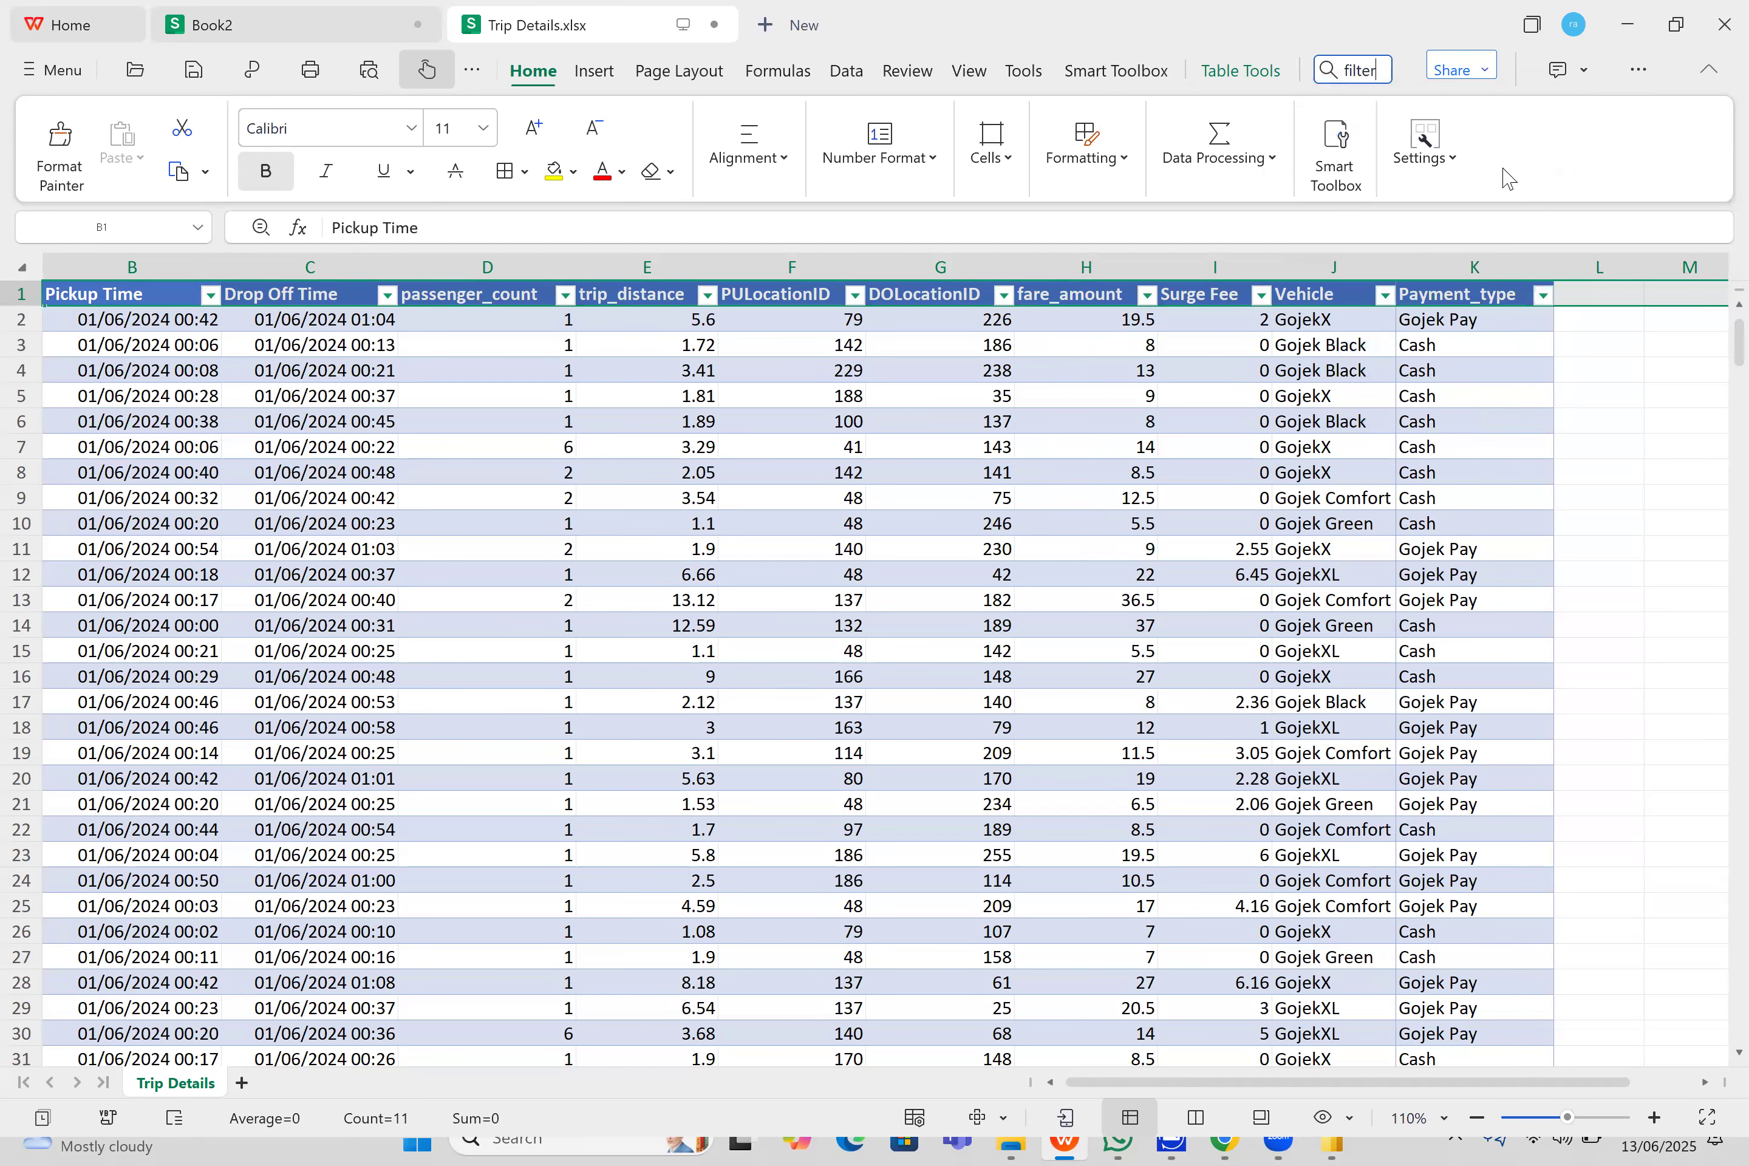
# - Examine the Vehicle column's filter values in Trip Details.xlsx and close them without applying a filter
pyautogui.click(1316, 300)
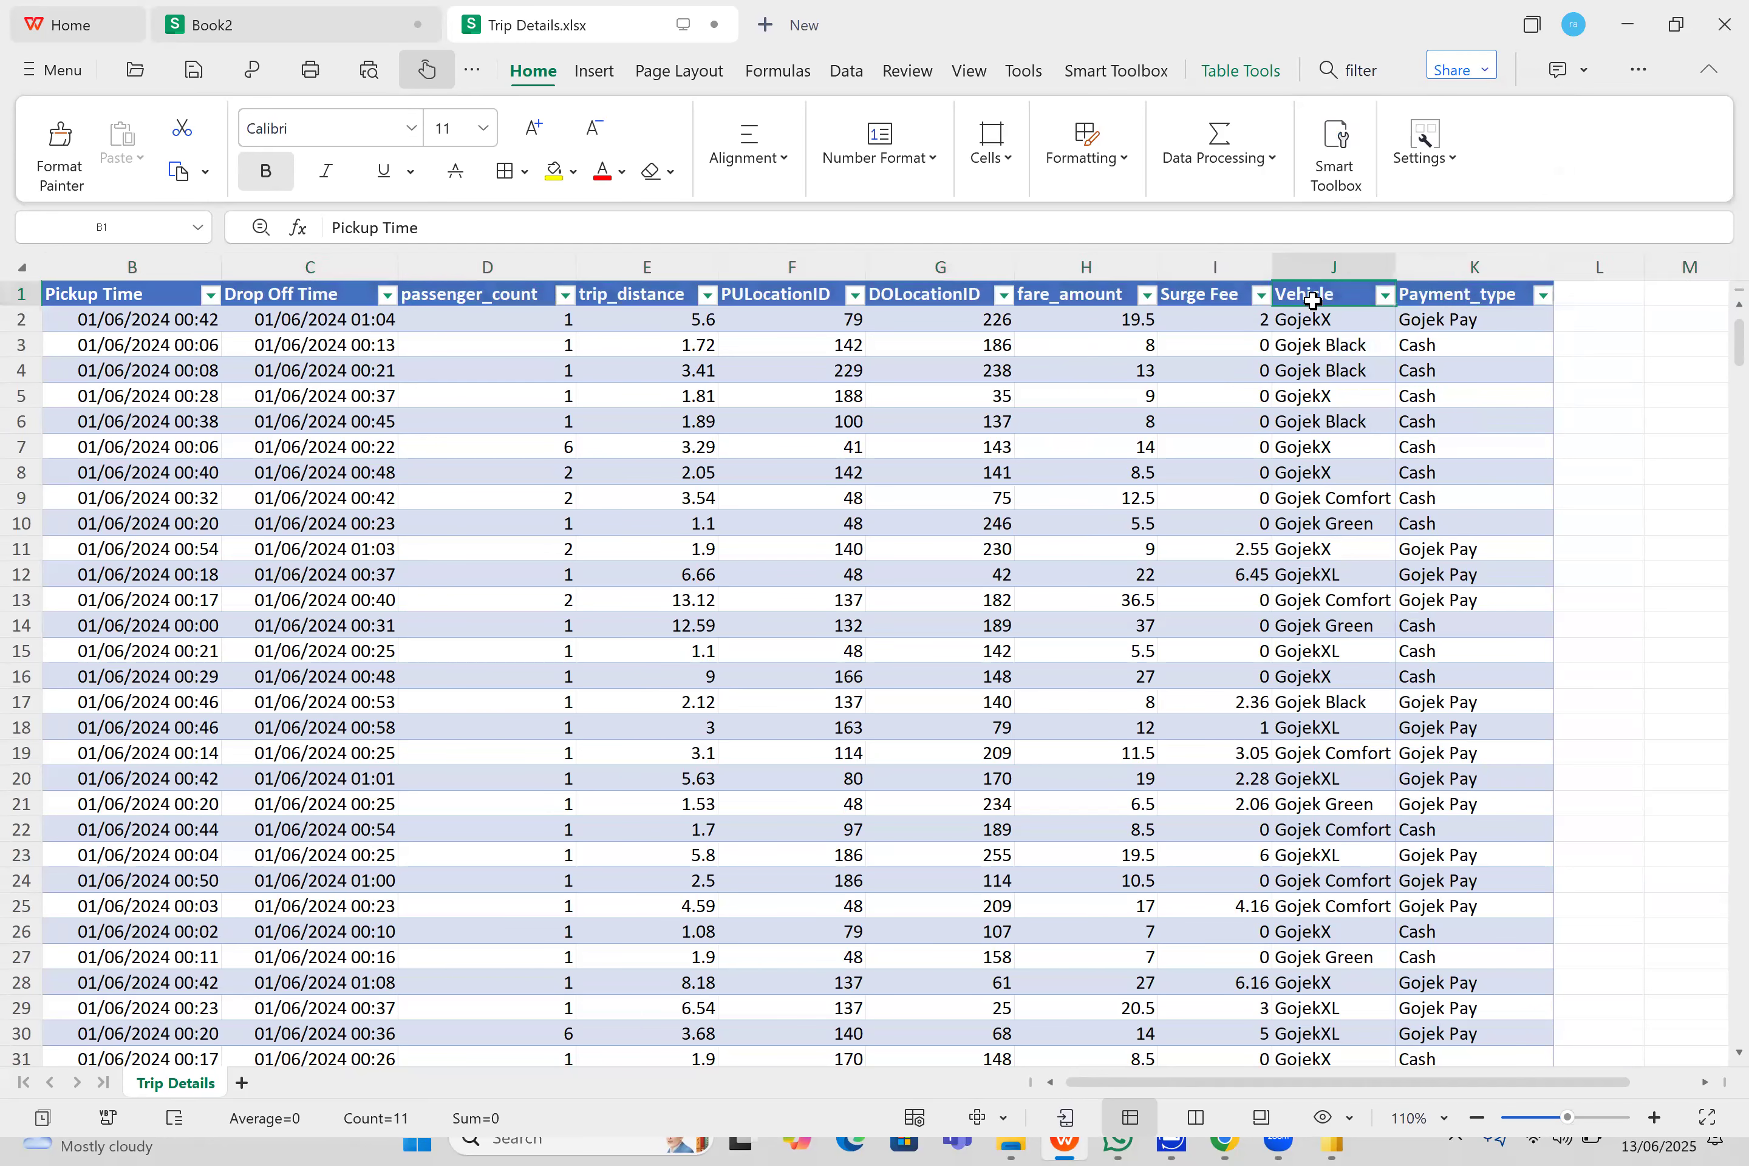
pyautogui.click(1384, 300)
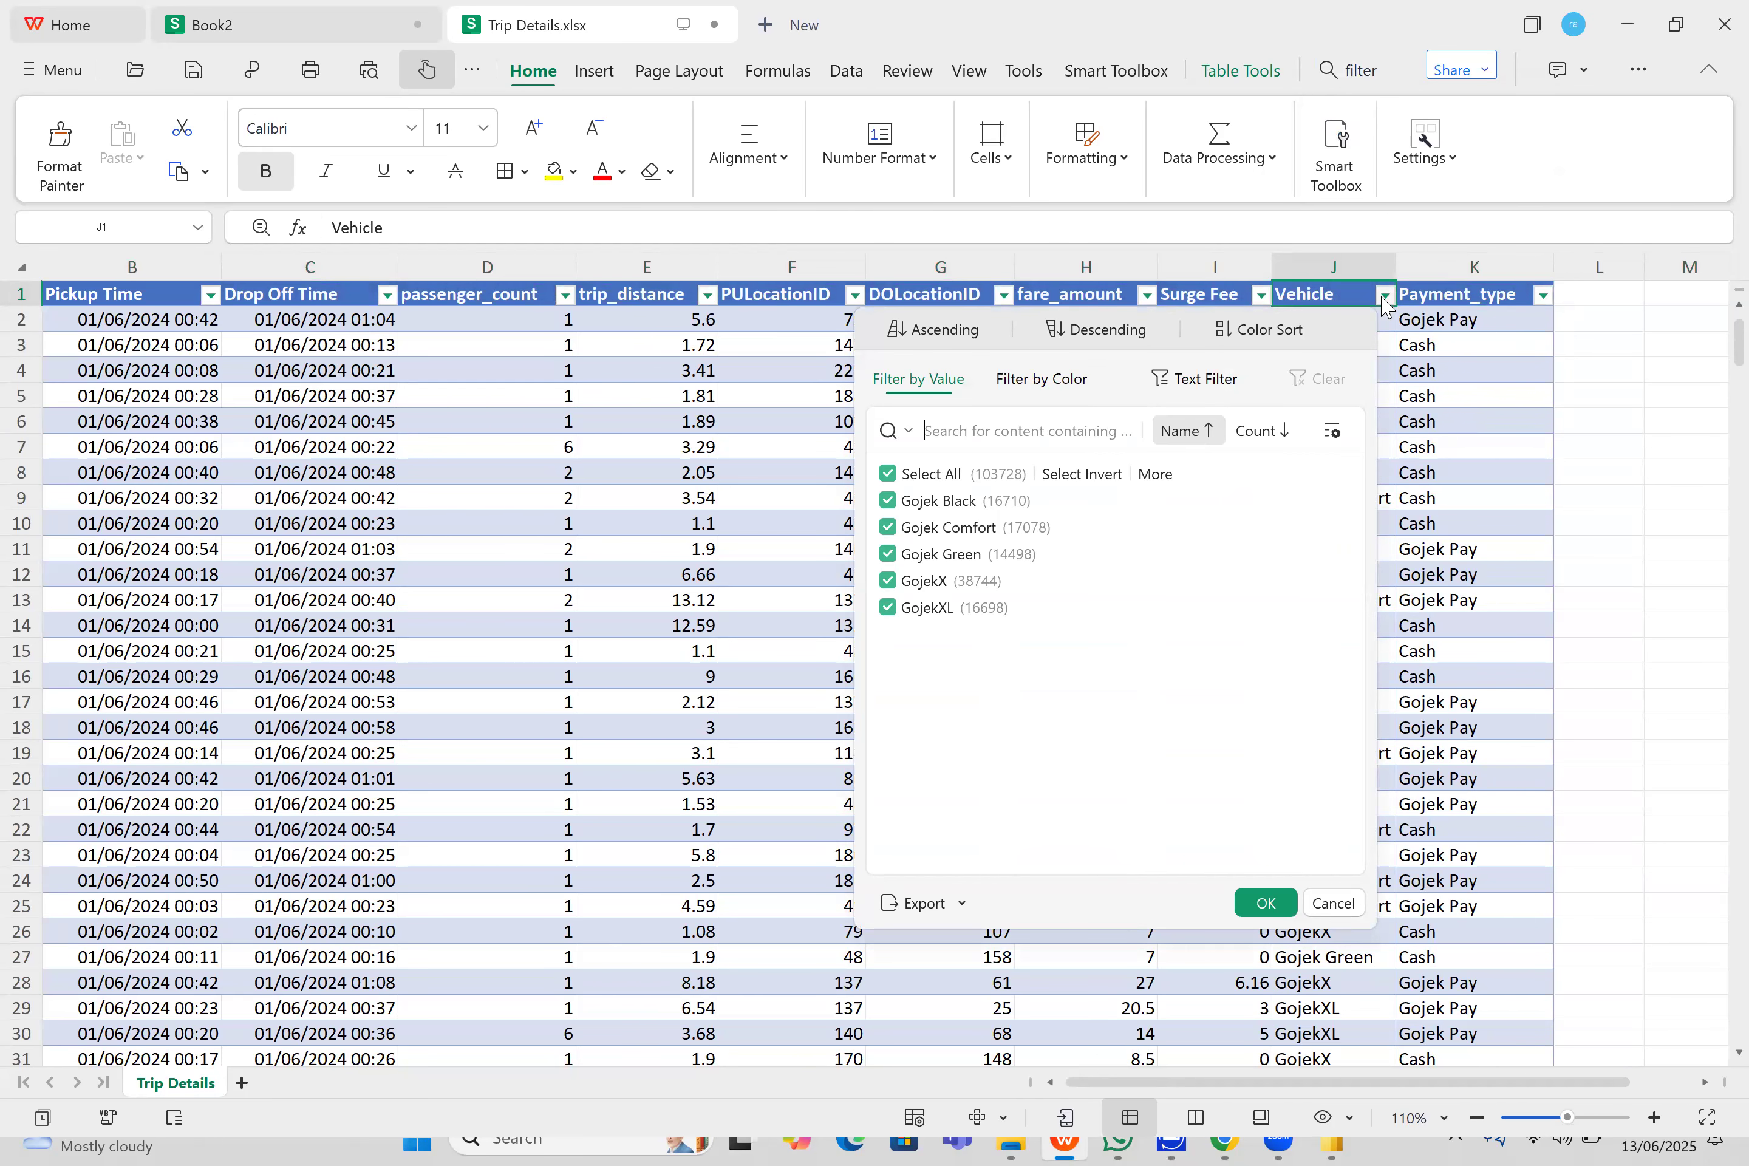
pyautogui.click(1391, 357)
pyautogui.click(1389, 370)
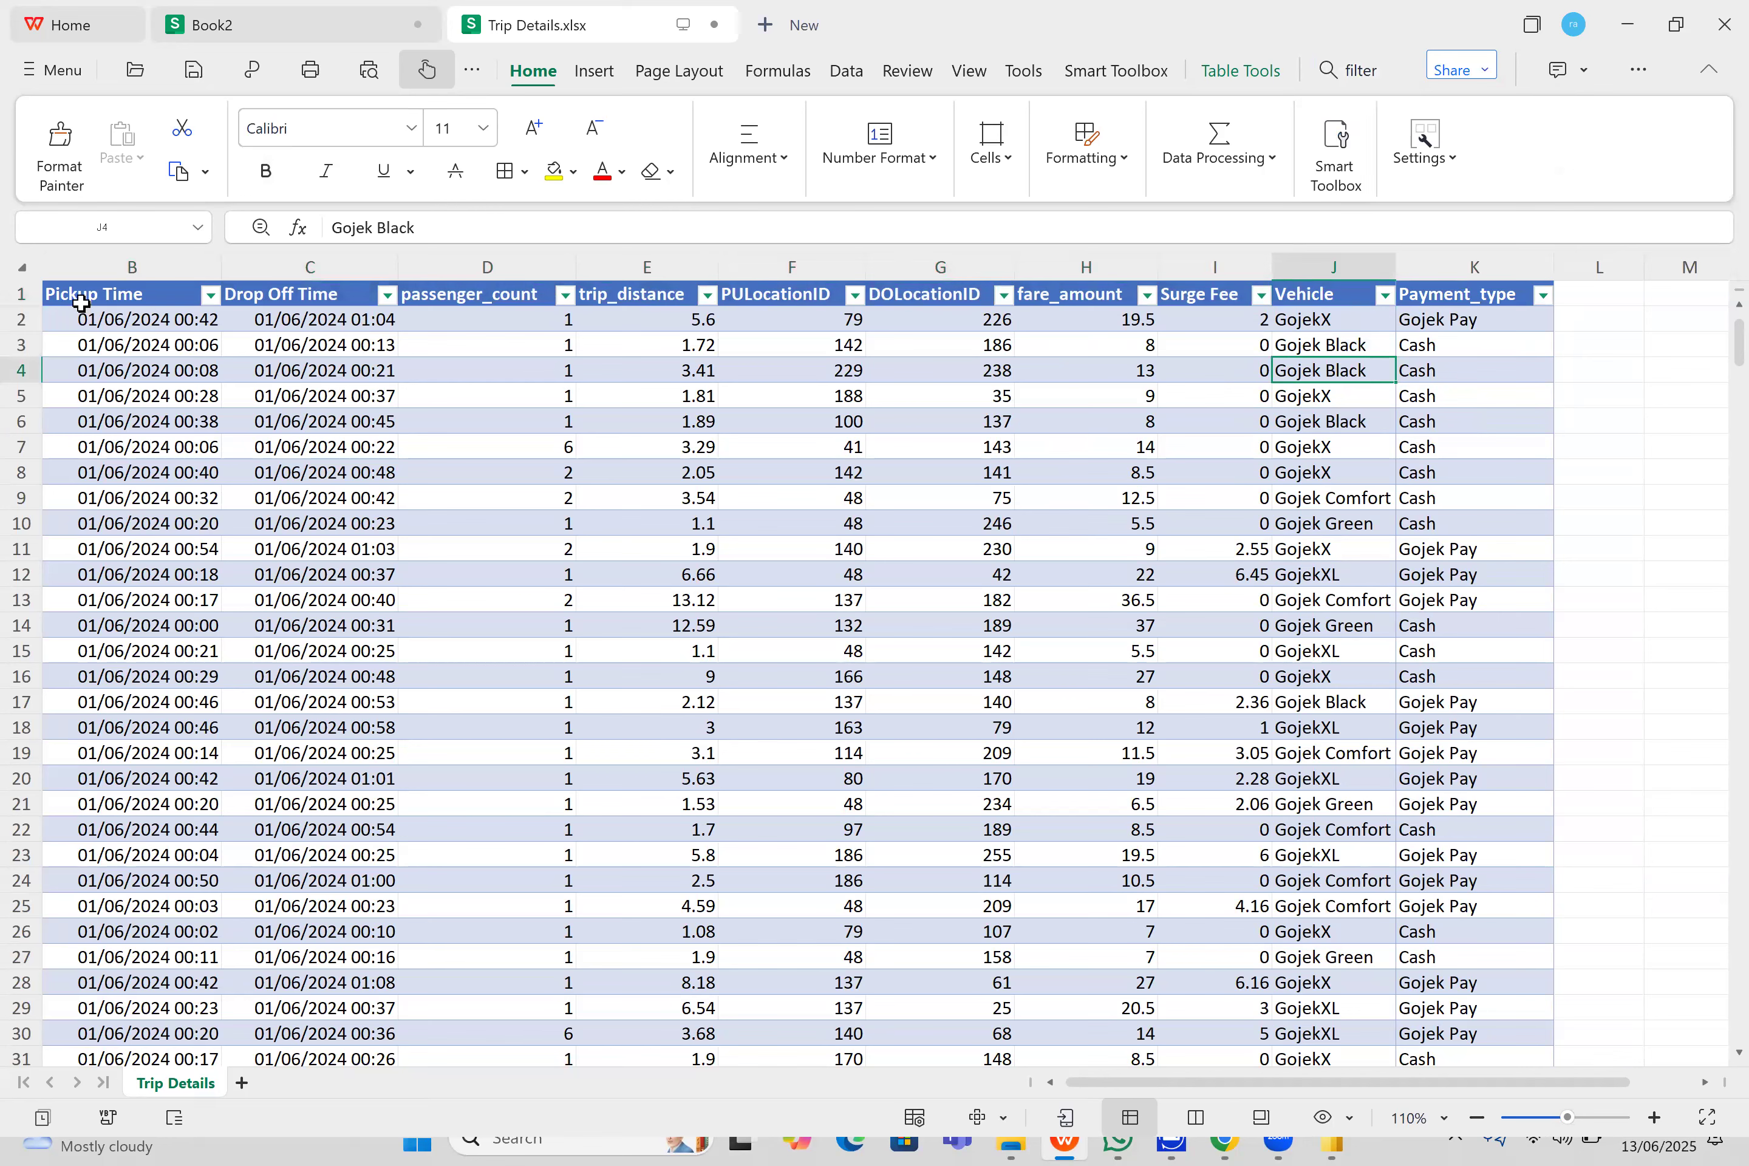
# - Copy the Pickup Time header text from Trip Details.xlsx and paste it into cell A1 of Book2
pyautogui.click(132, 299)
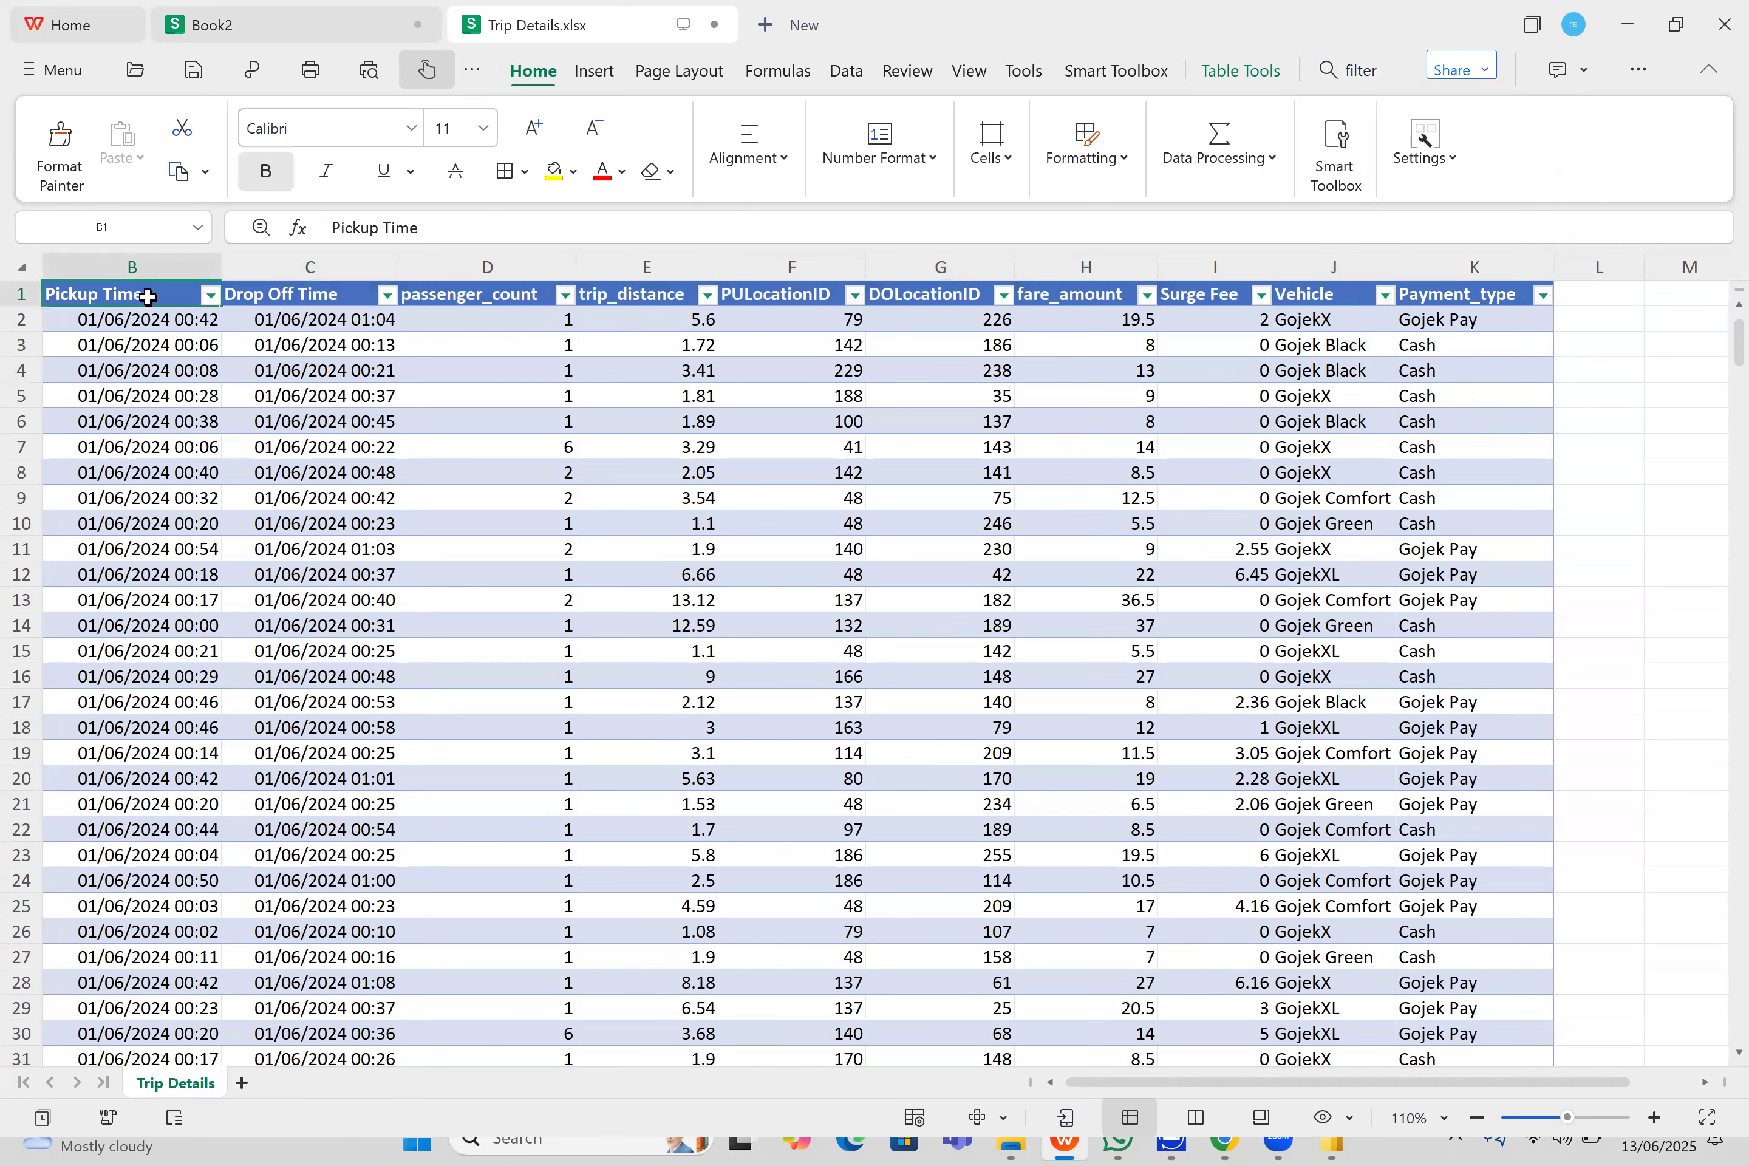
pyautogui.doubleClick(151, 298)
pyautogui.hotkey('ctrl', 'a')
pyautogui.hotkey('ctrl', 'c')
pyautogui.click(229, 30)
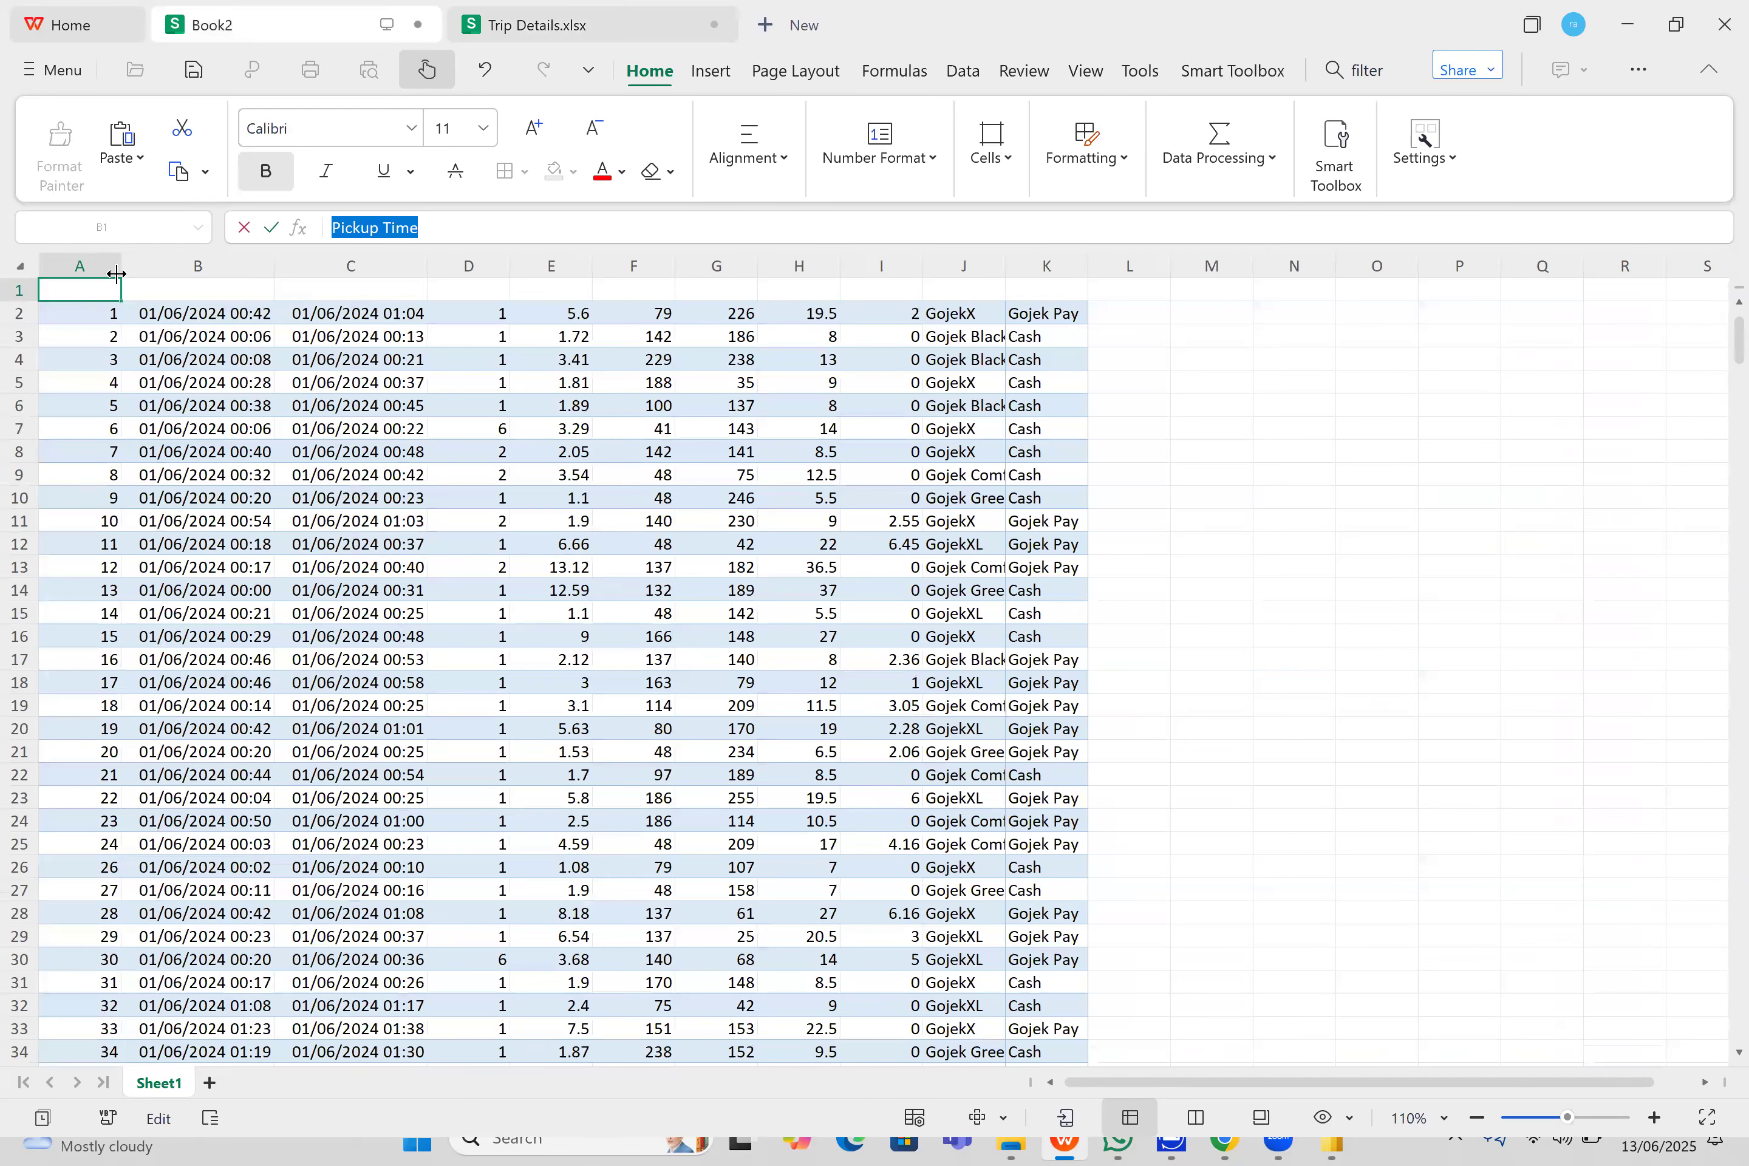
pyautogui.hotkey('ctrl', 'v')
# - Copy the Drop Off Time header text from Trip Details.xlsx and paste it into cell B1 of Book2
pyautogui.click(536, 25)
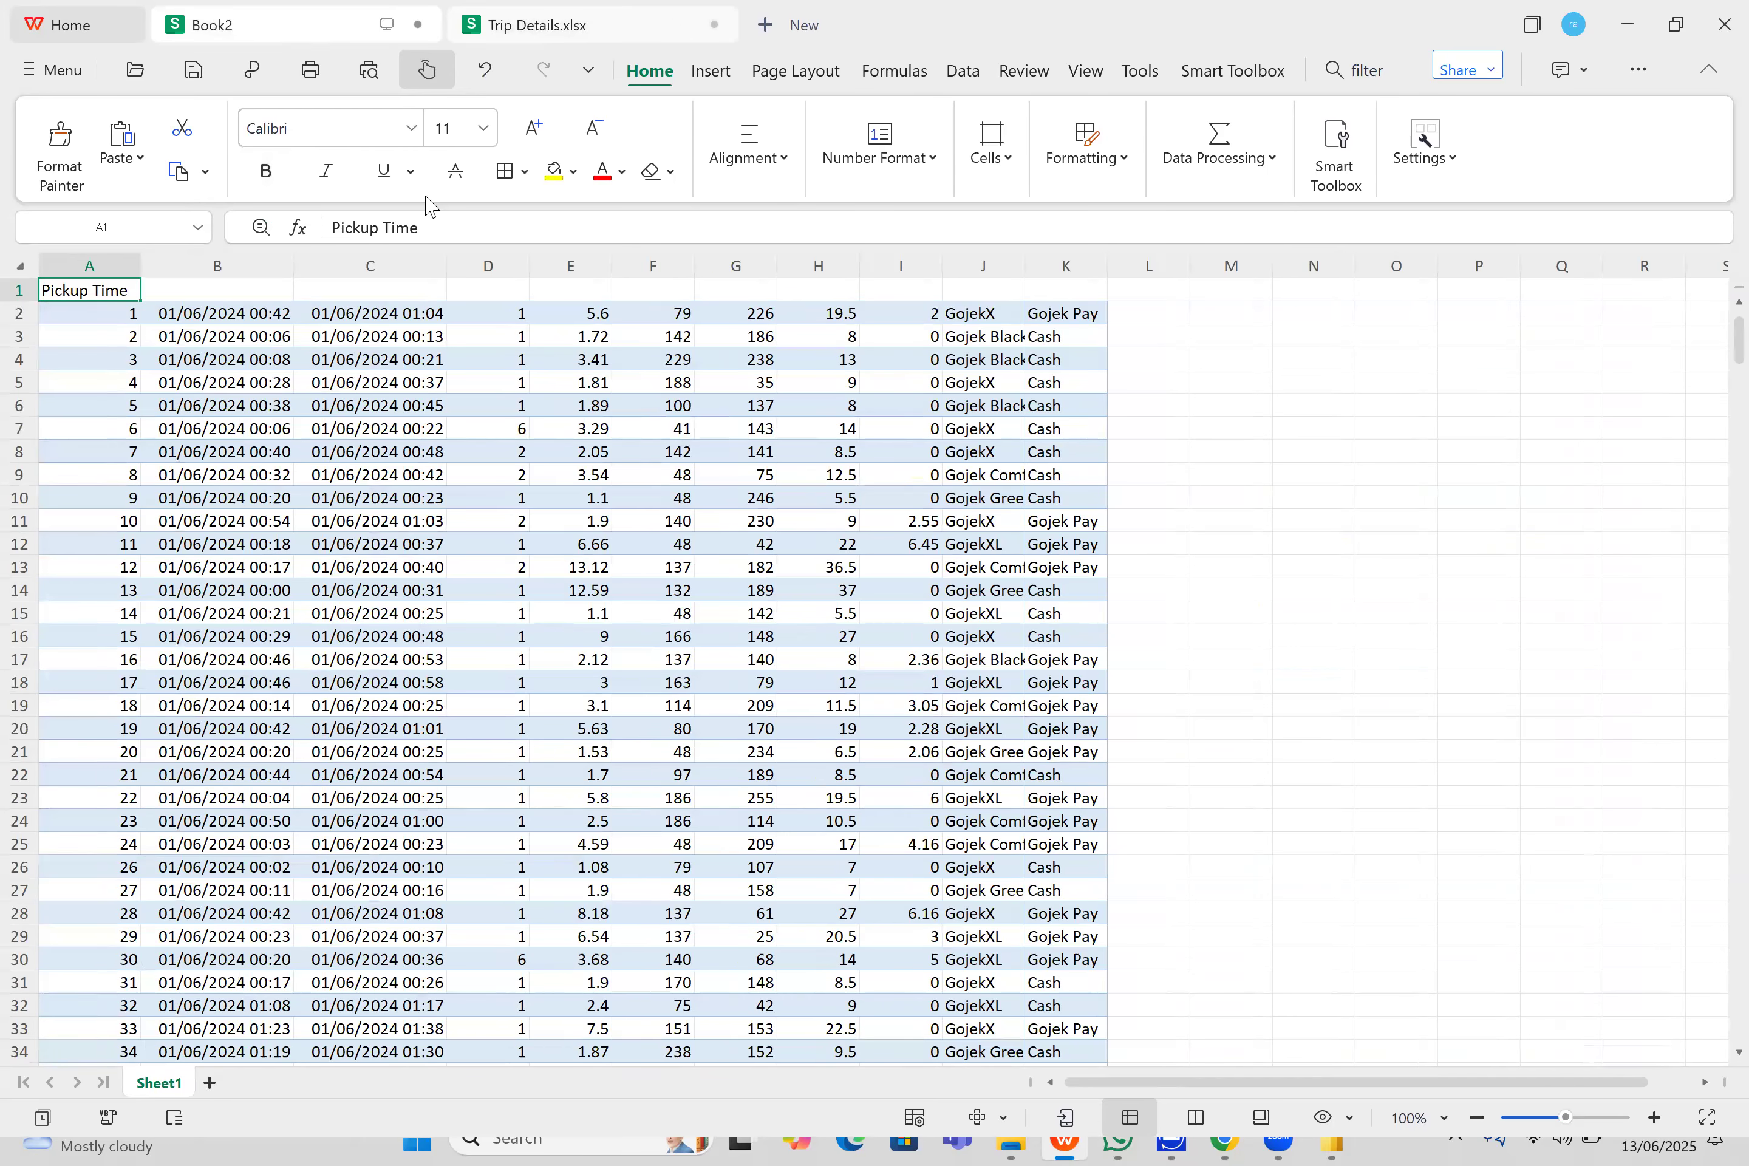
pyautogui.click(320, 300)
pyautogui.moveTo(435, 227); pyautogui.dragTo(331, 227)
pyautogui.click(282, 19)
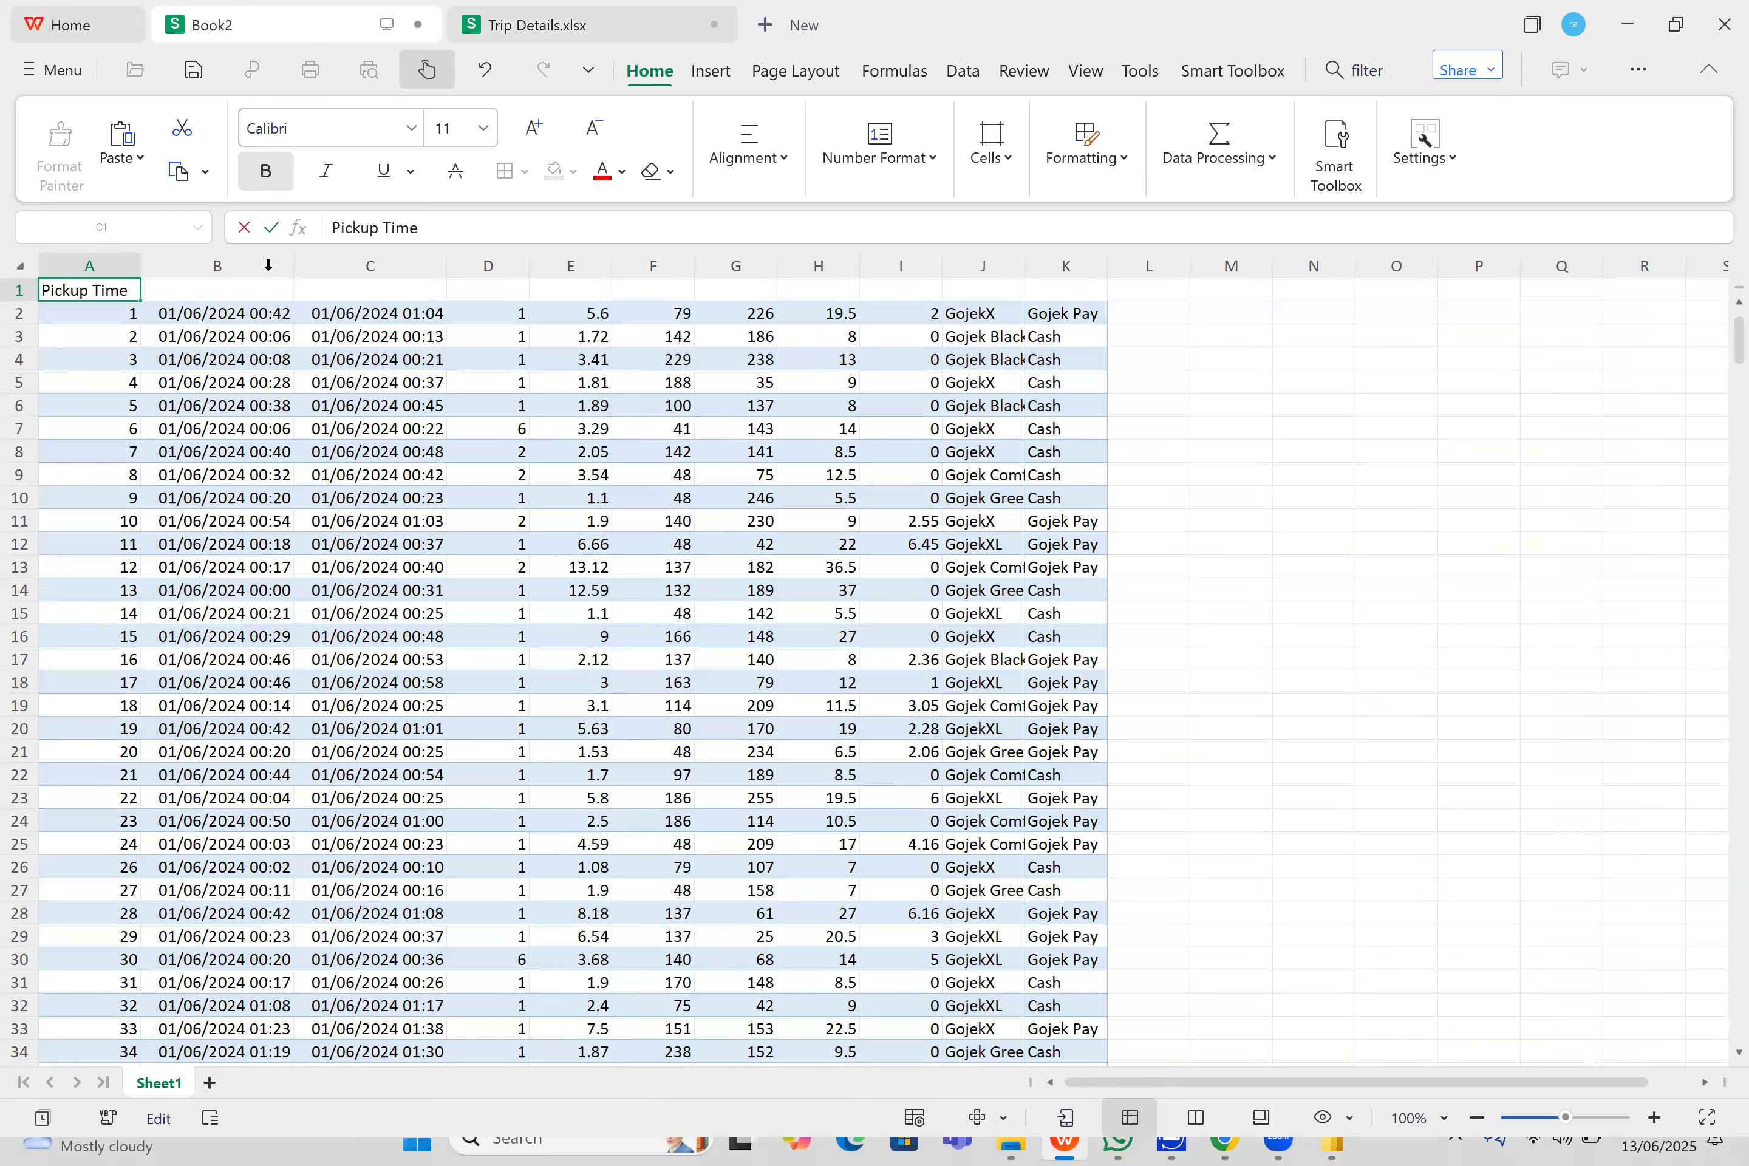
pyautogui.click(228, 298)
pyautogui.hotkey('ctrl', 'v')
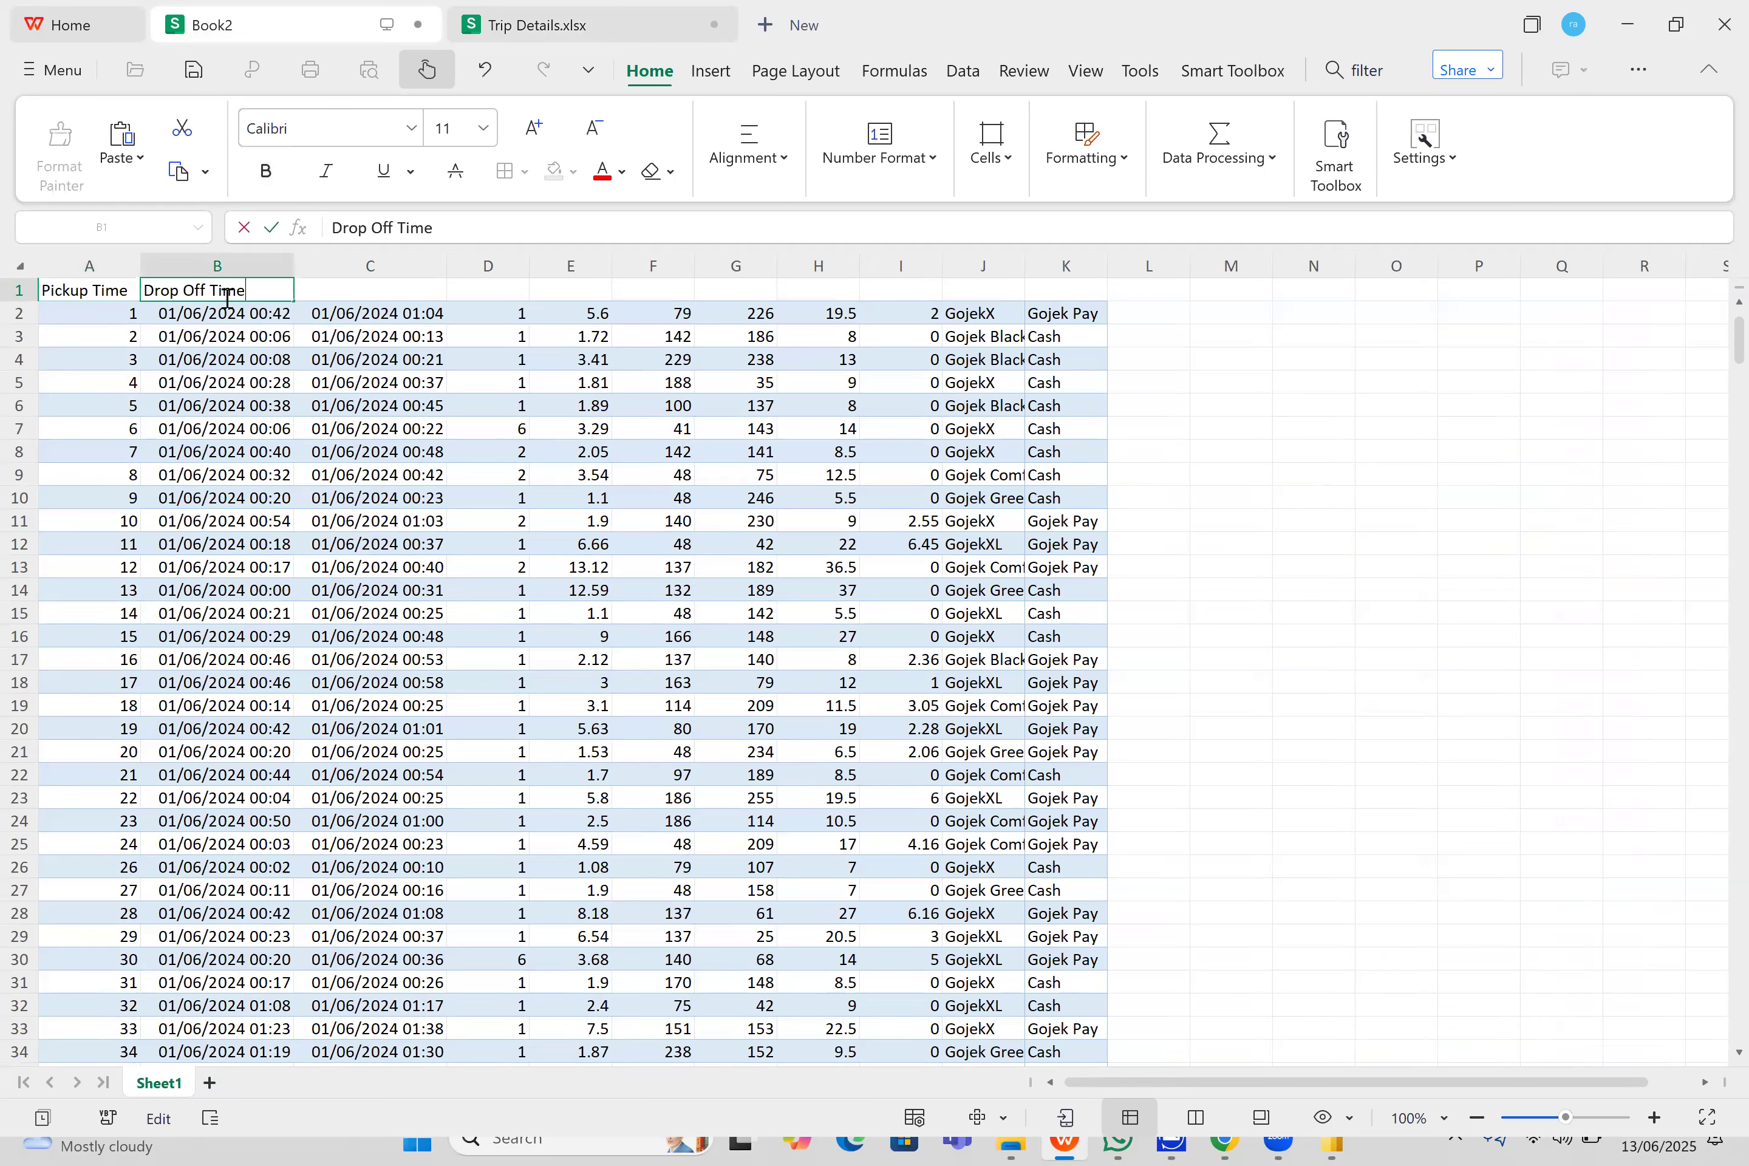
# - Copy the passenger_count header text from Trip Details.xlsx and paste it into cell C1 of Book2
pyautogui.click(353, 289)
pyautogui.click(536, 25)
pyautogui.click(534, 293)
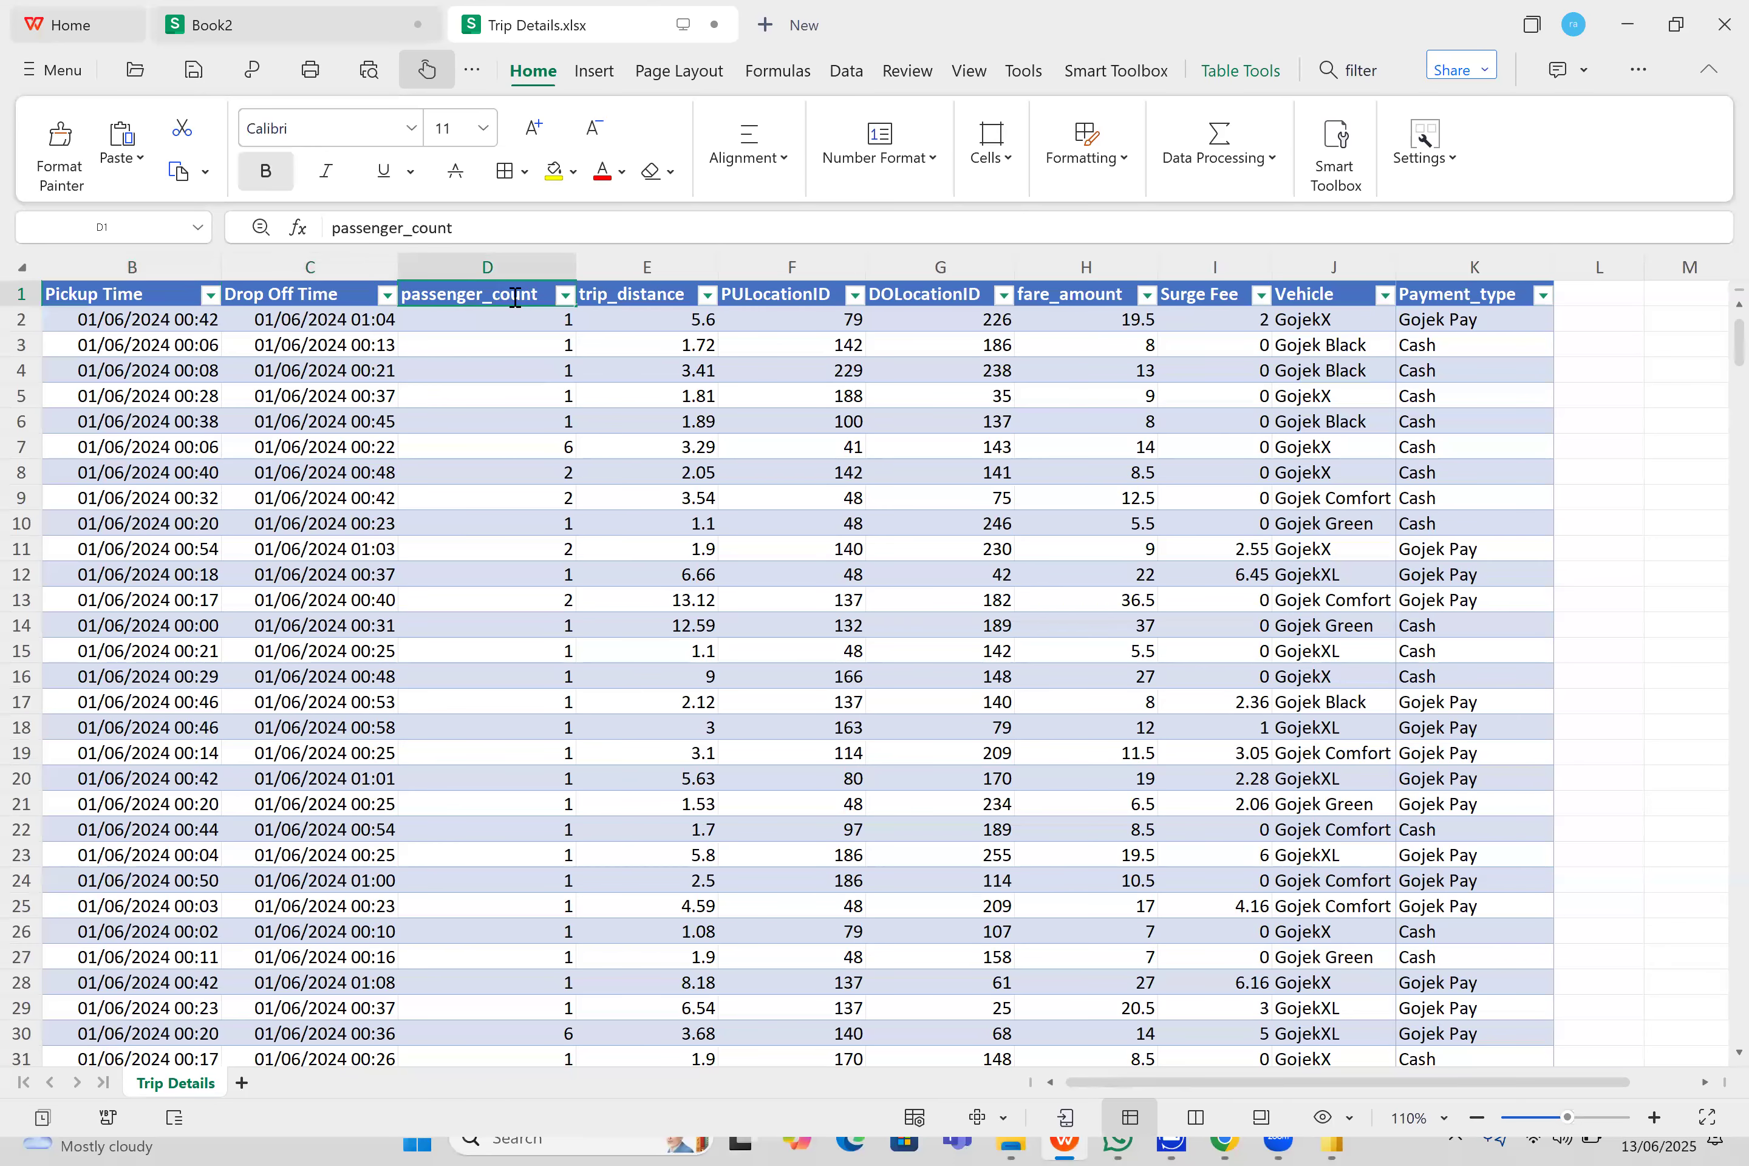
pyautogui.doubleClick(534, 293)
pyautogui.moveTo(538, 294); pyautogui.dragTo(402, 303)
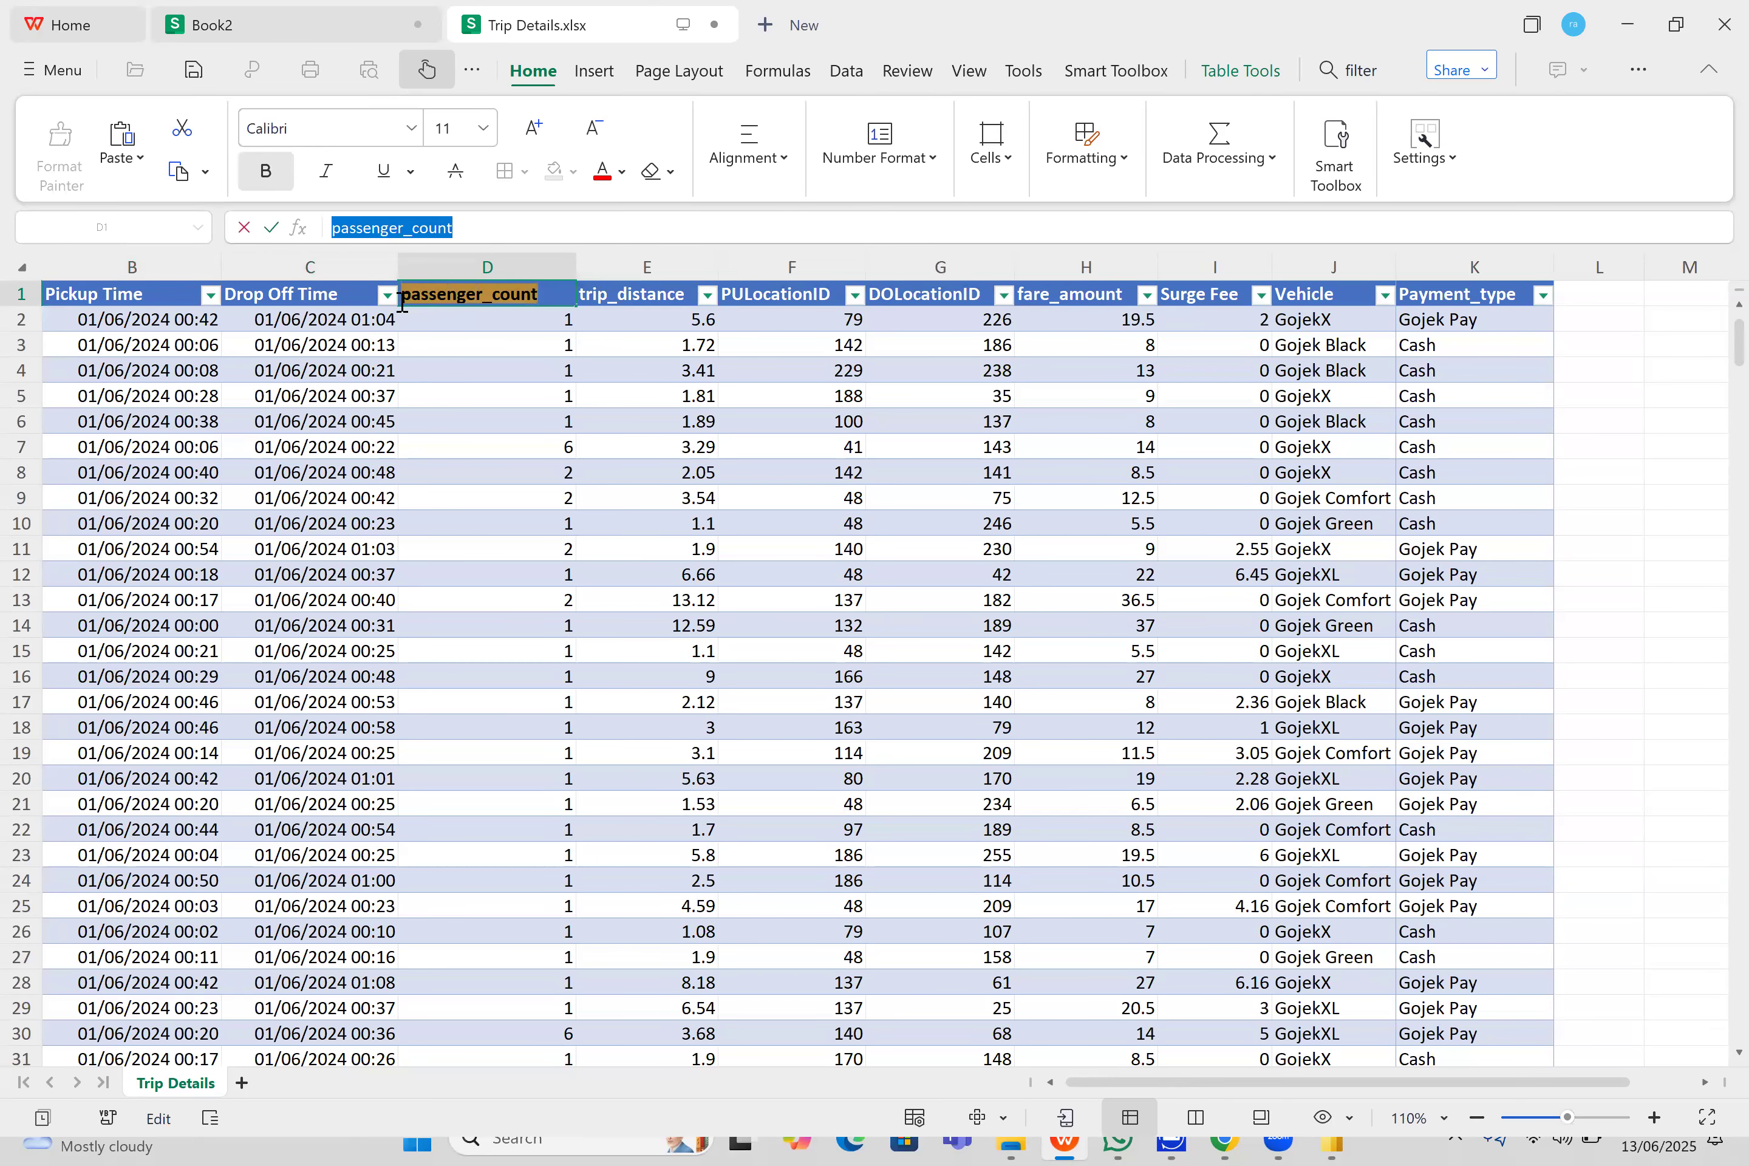
pyautogui.click(324, 23)
pyautogui.hotkey('ctrl', 'v')
# - Copy the trip_distance header text from Trip Details.xlsx and paste it into cell D1 of Book2
pyautogui.click(572, 25)
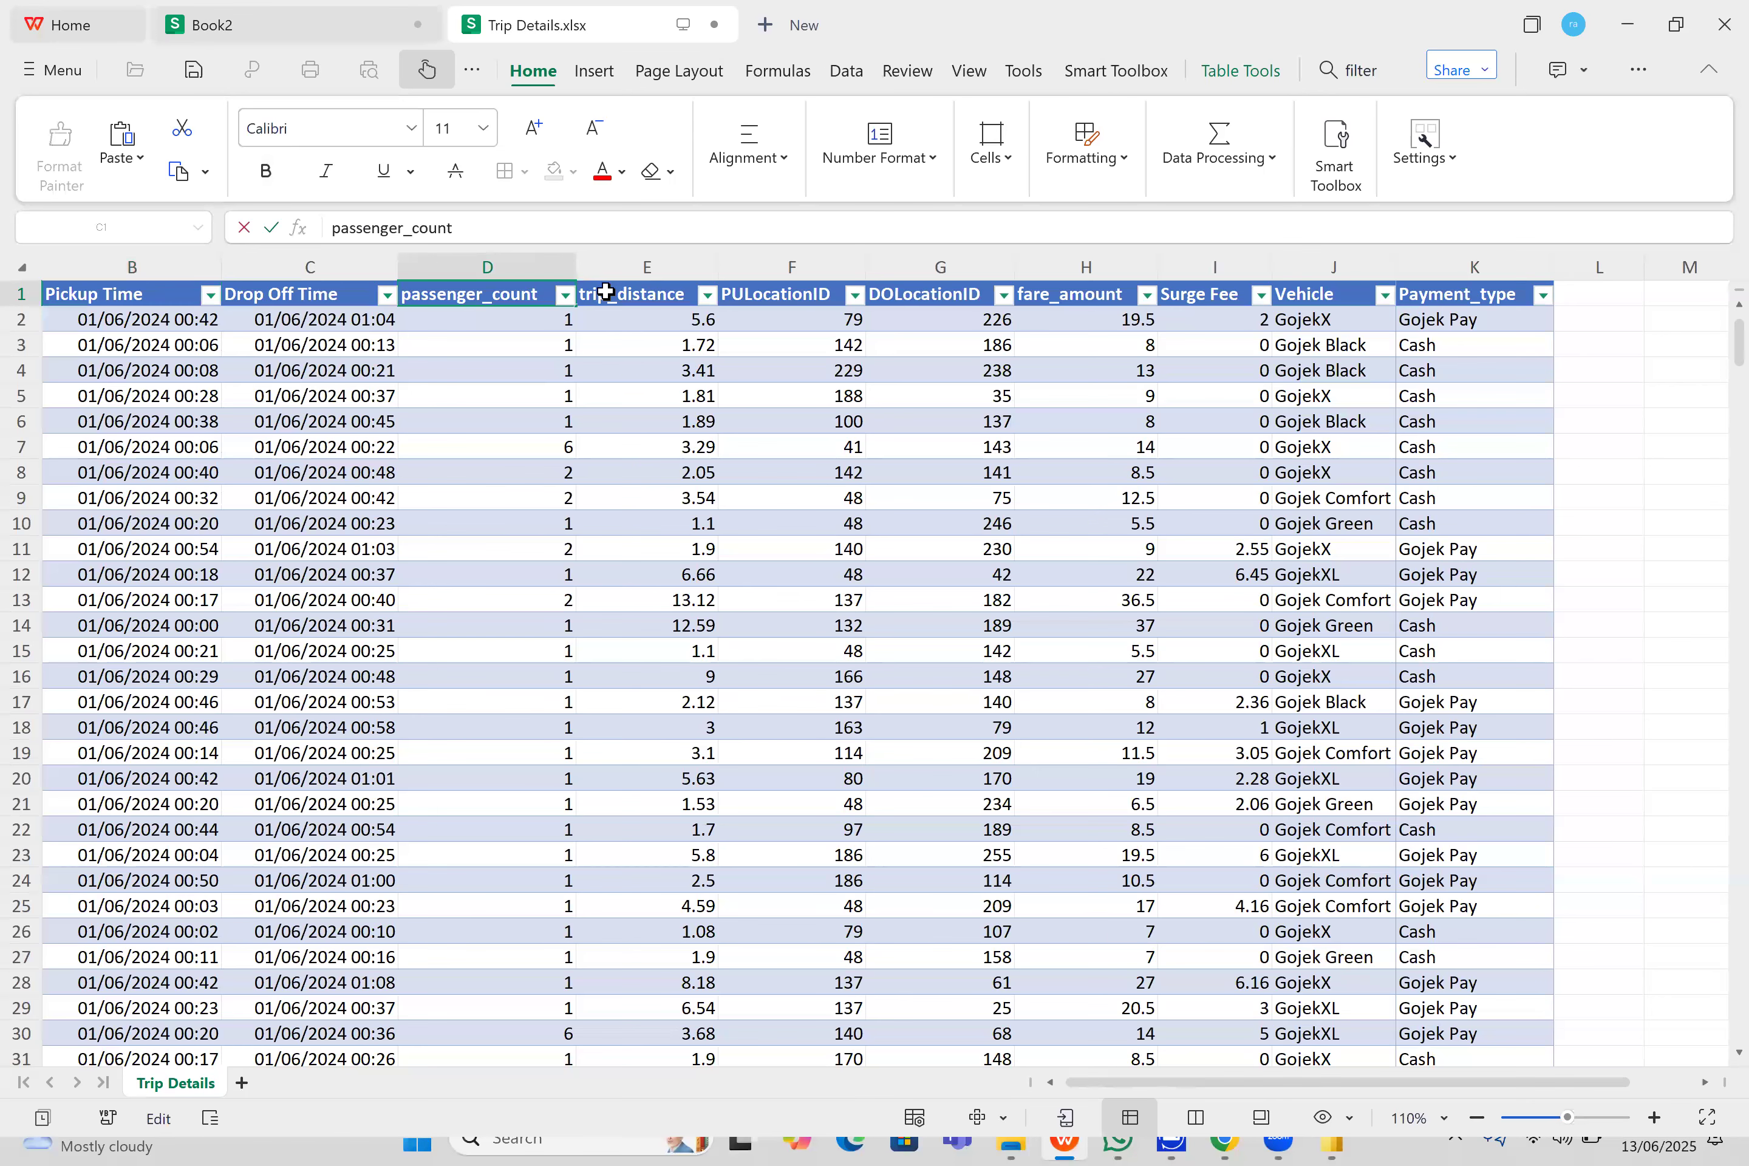
pyautogui.click(606, 294)
pyautogui.doubleClick(697, 302)
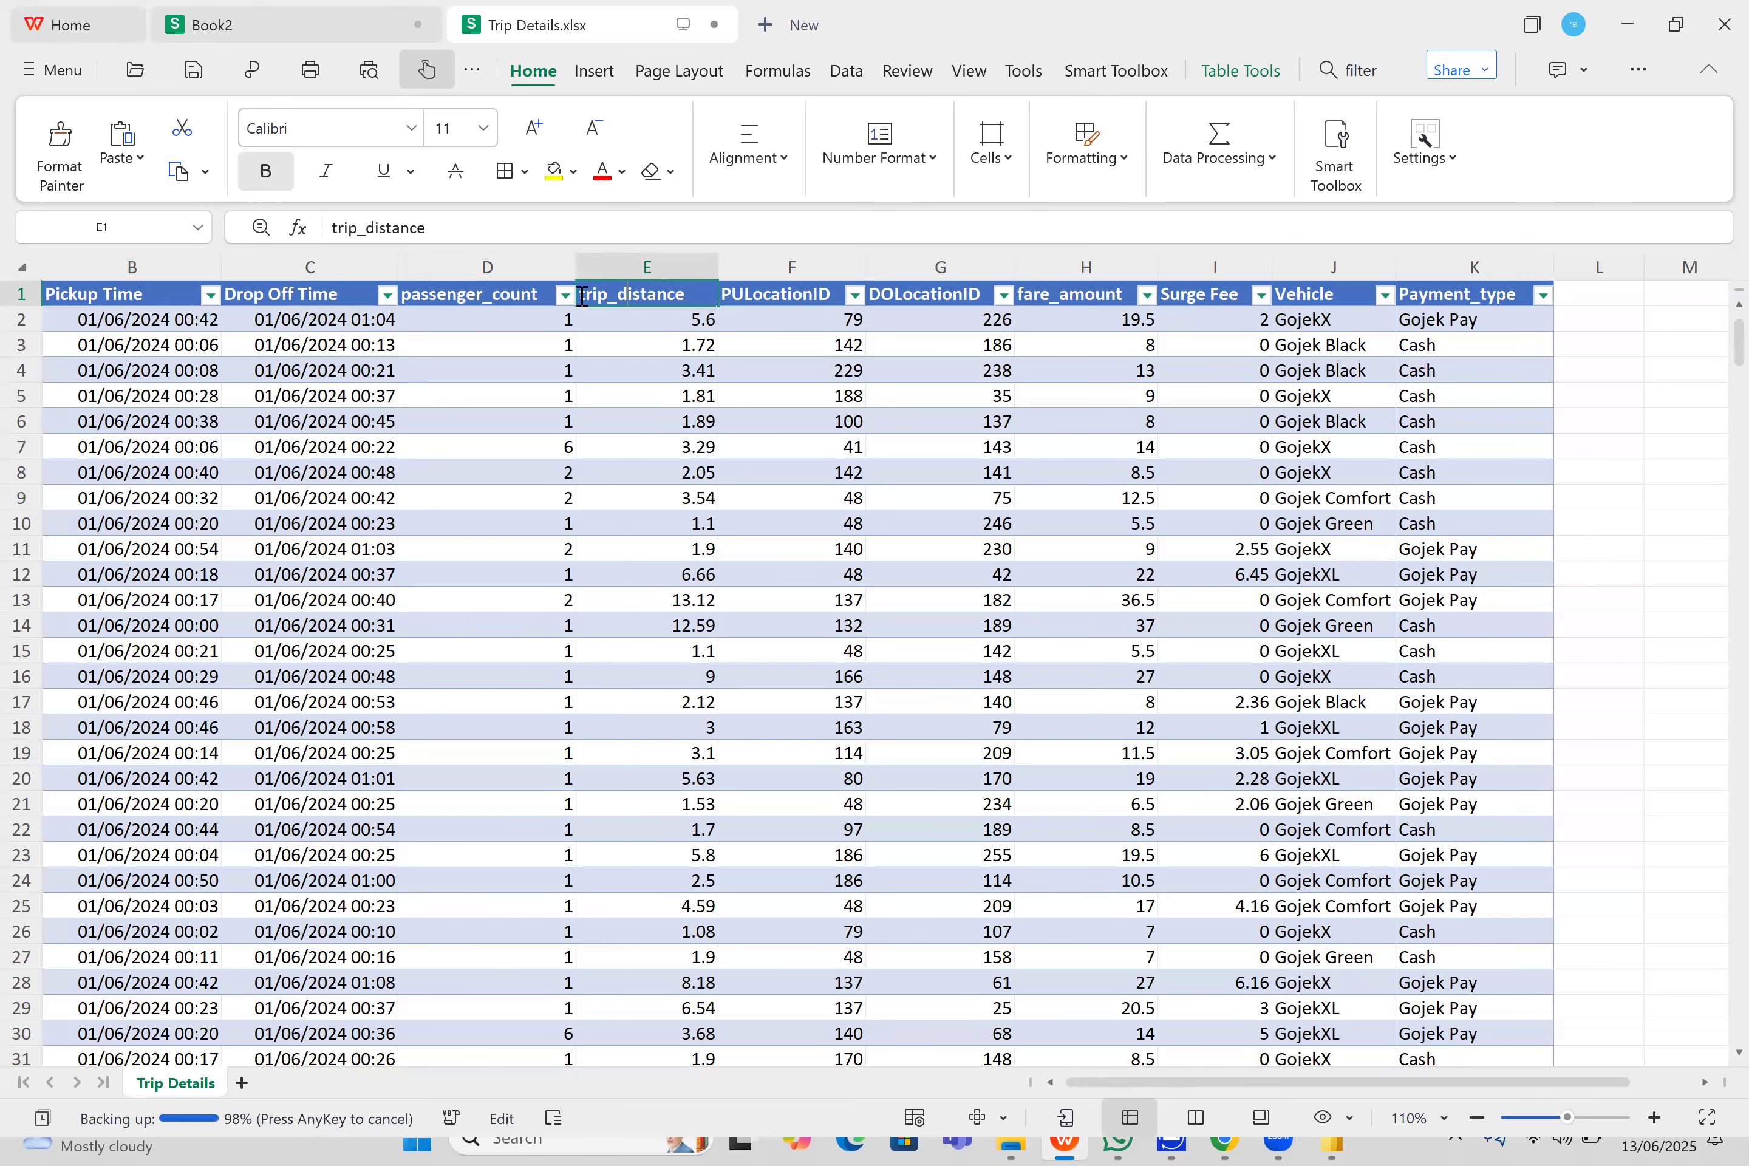
pyautogui.moveTo(697, 302); pyautogui.dragTo(577, 297)
pyautogui.click(343, 15)
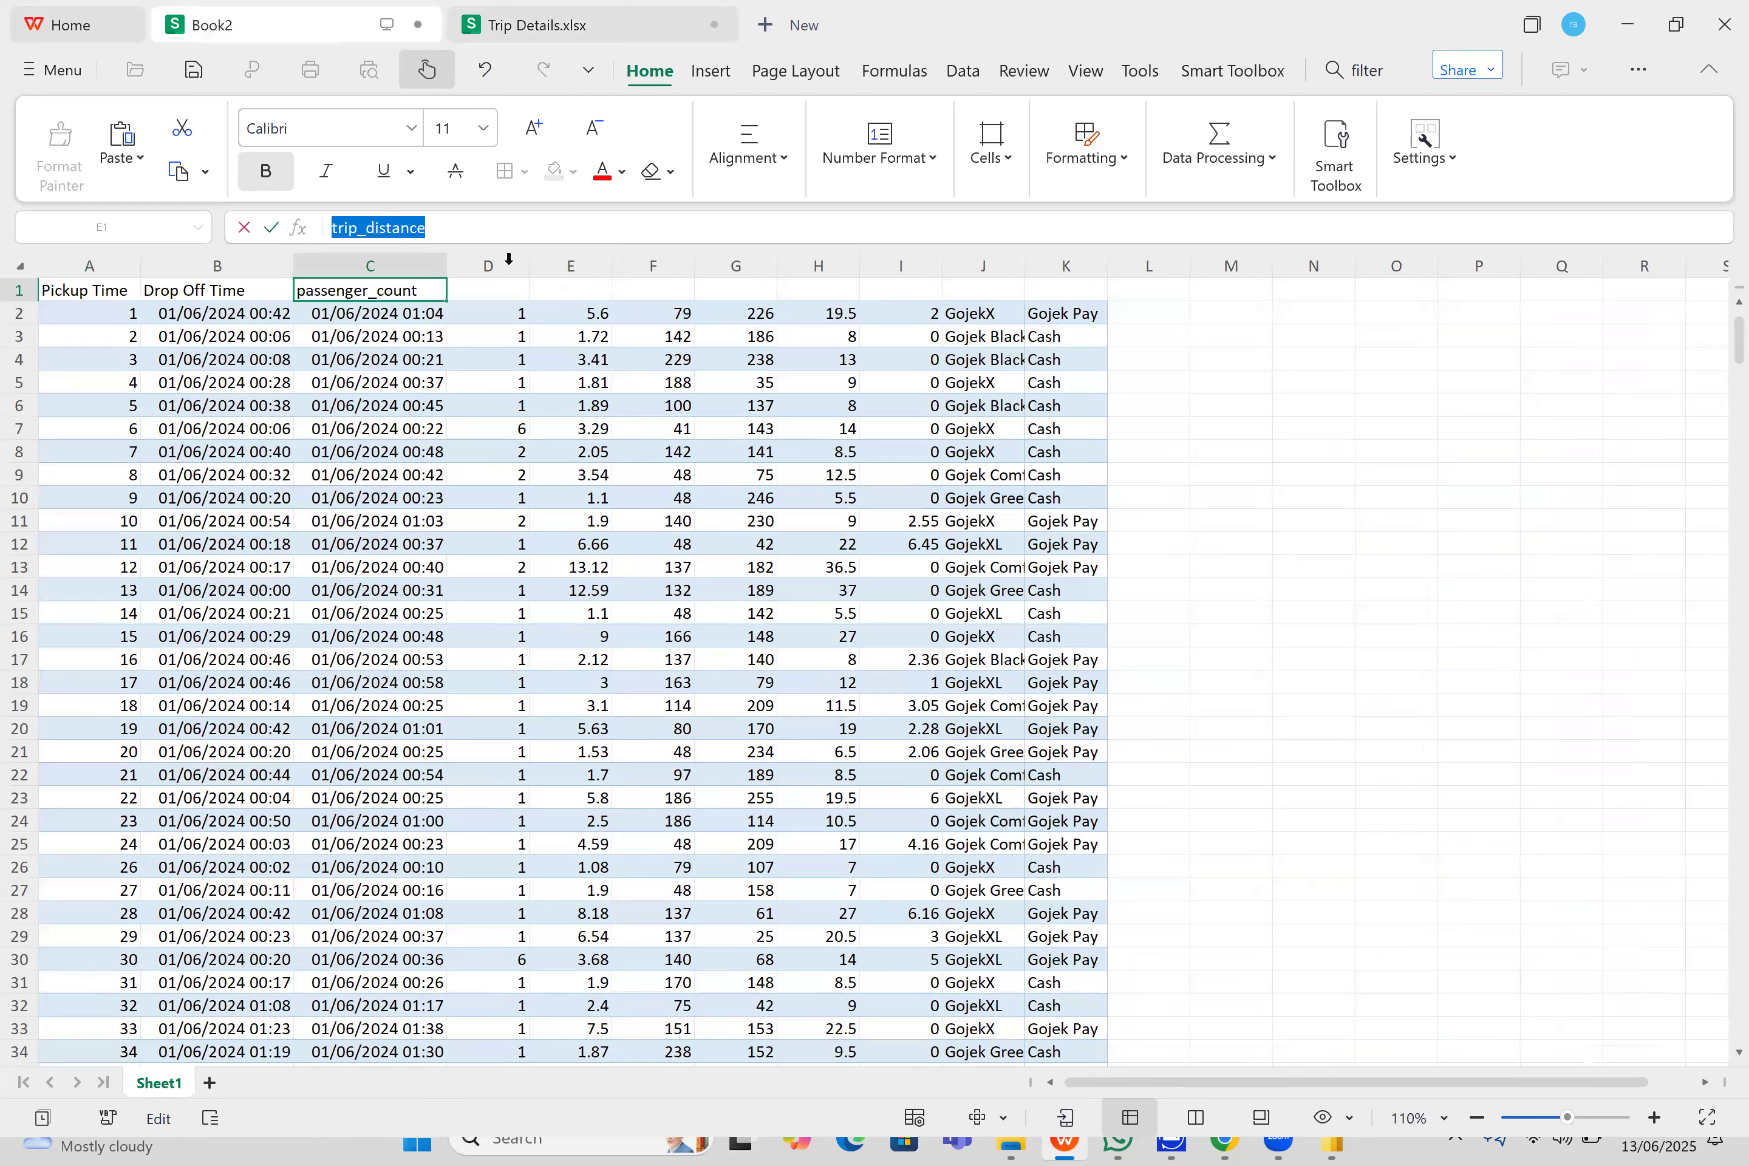
pyautogui.click(484, 300)
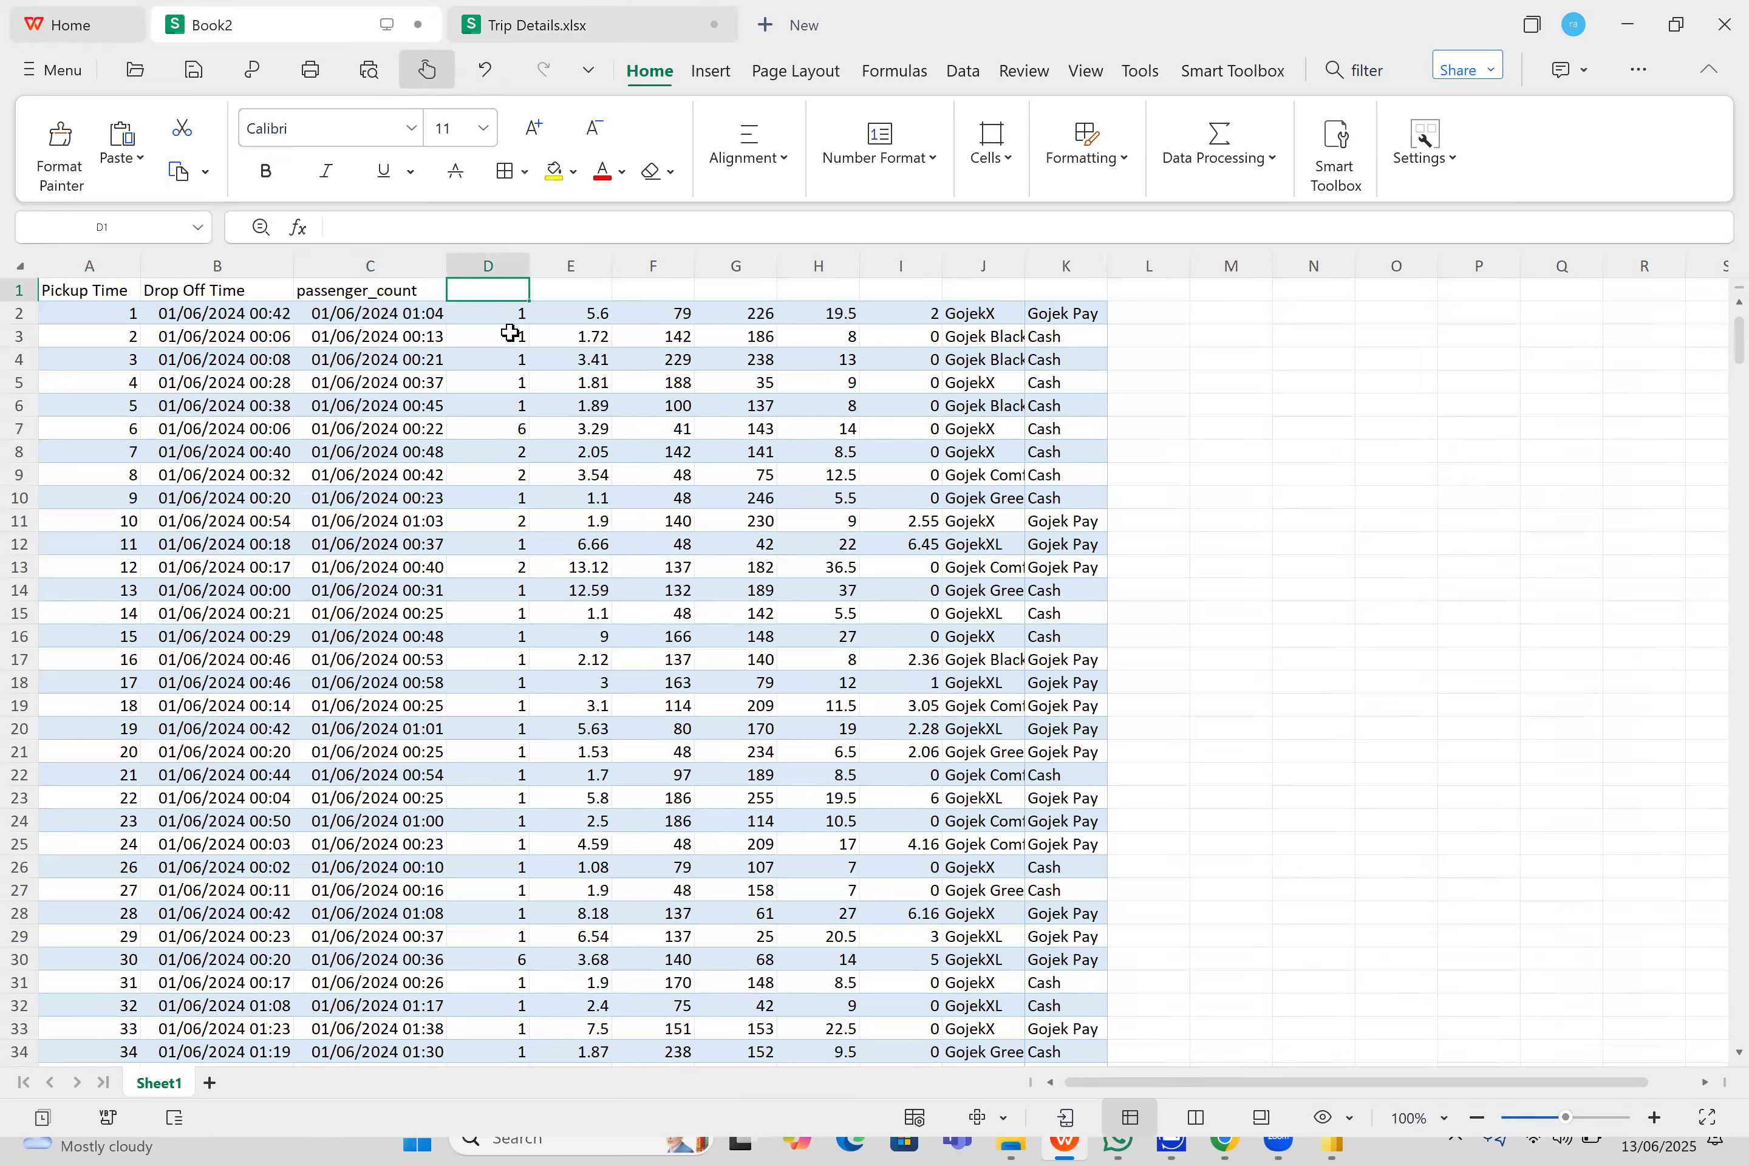
pyautogui.hotkey('ctrl', 'Down')
pyautogui.hotkey('ctrl', 'Down')
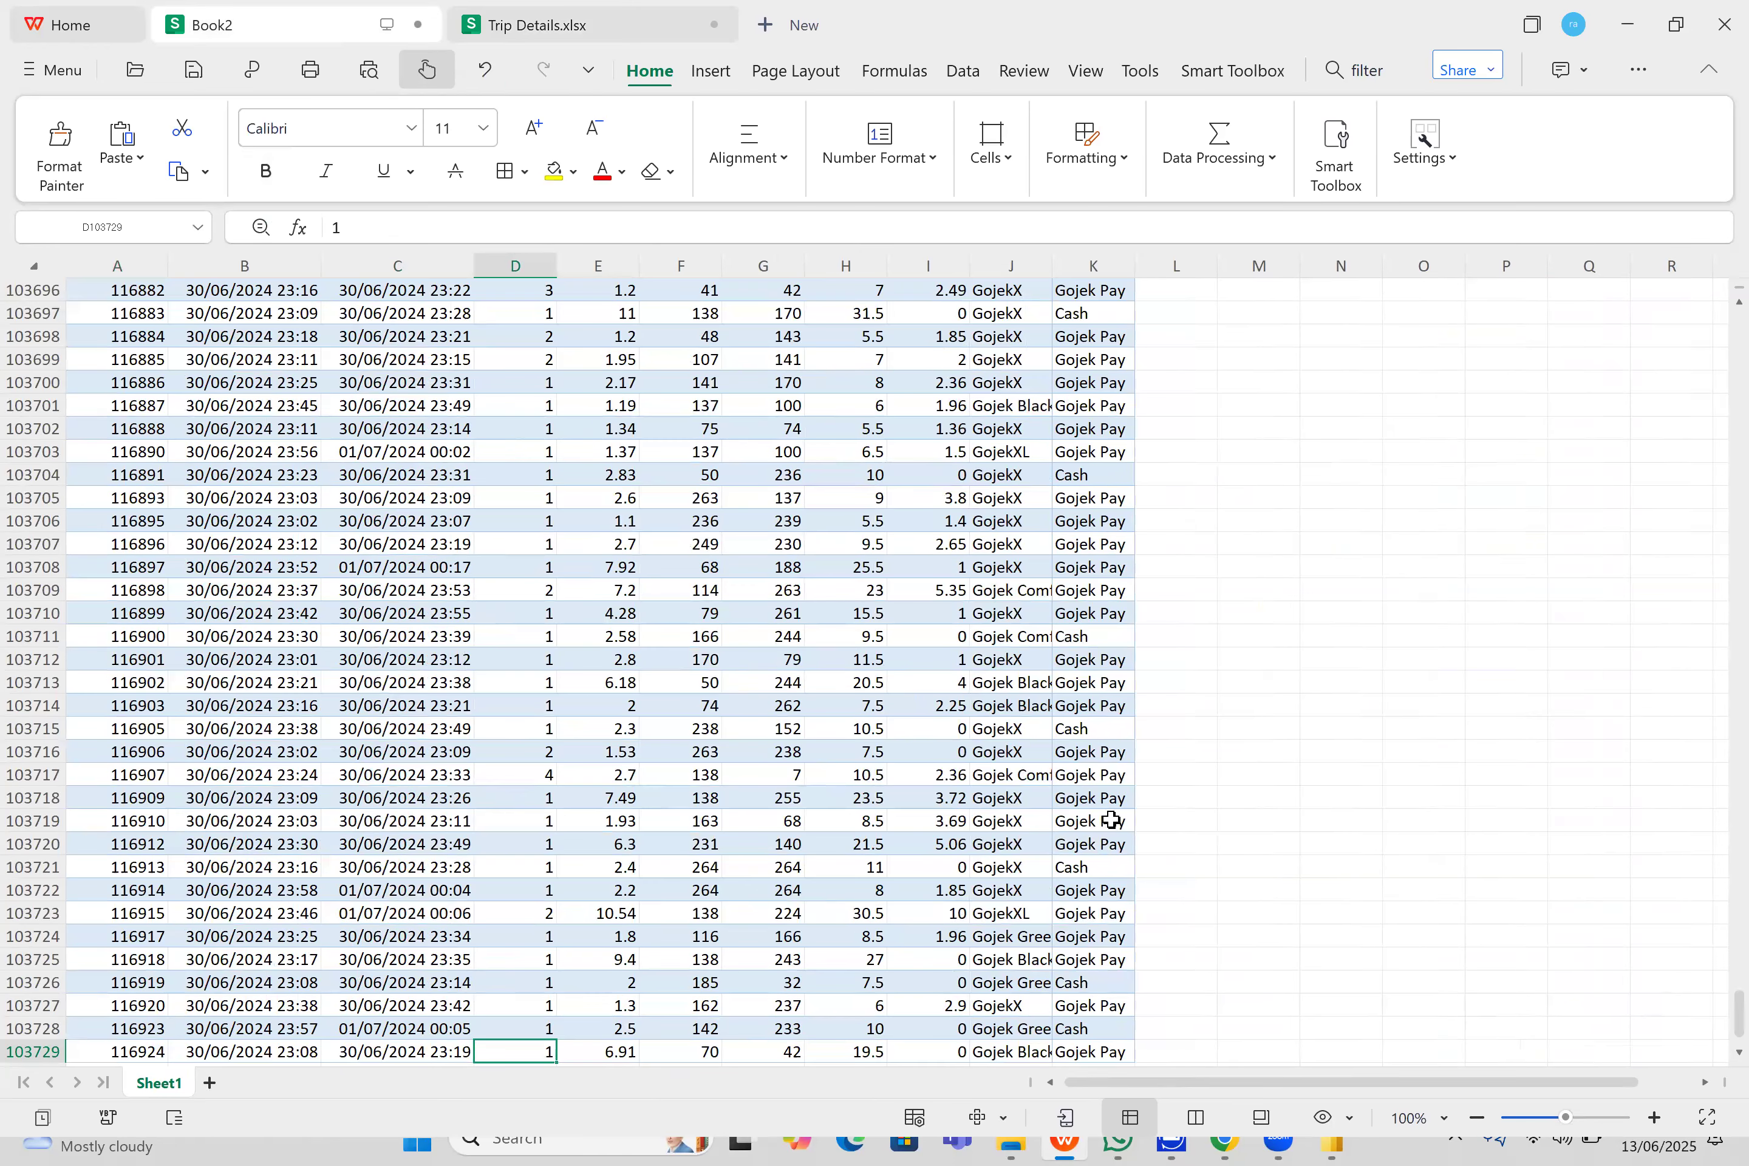
pyautogui.scroll(2, 1461, 1008)
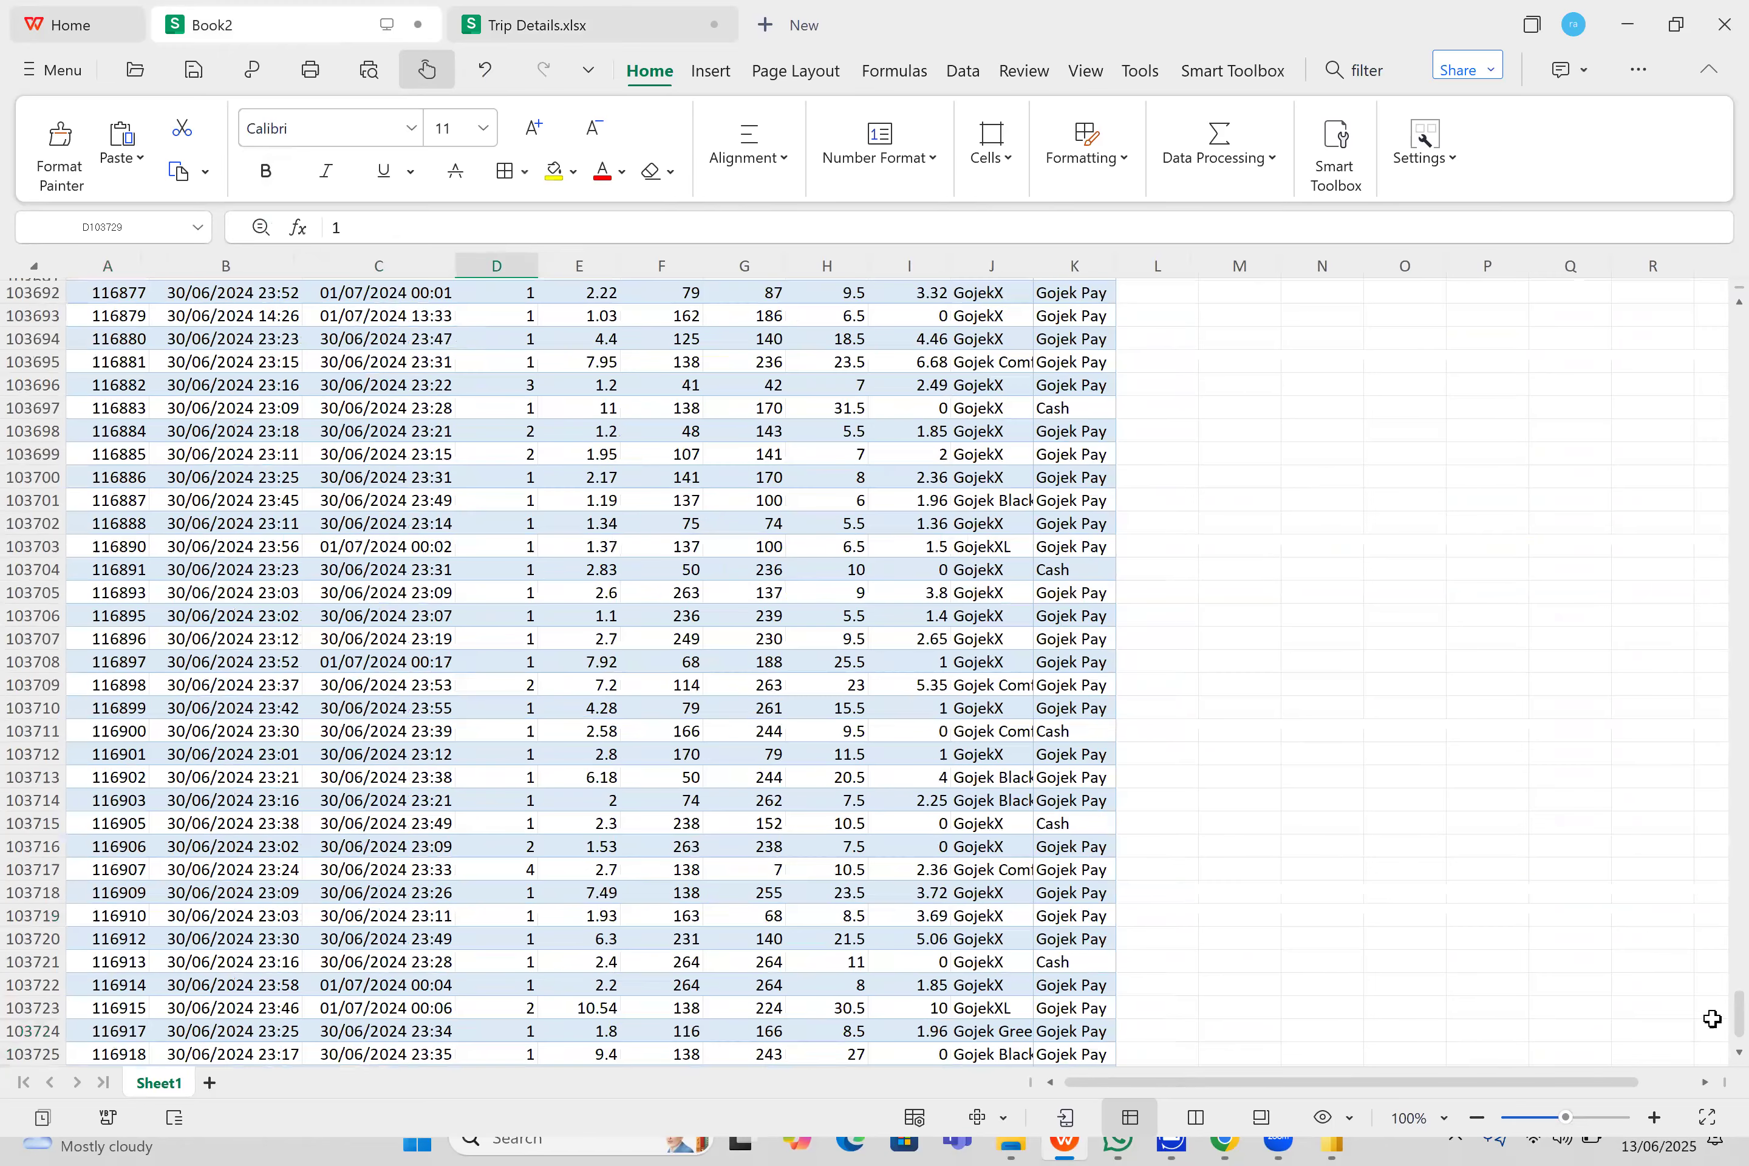
pyautogui.scroll(3, 1717, 318)
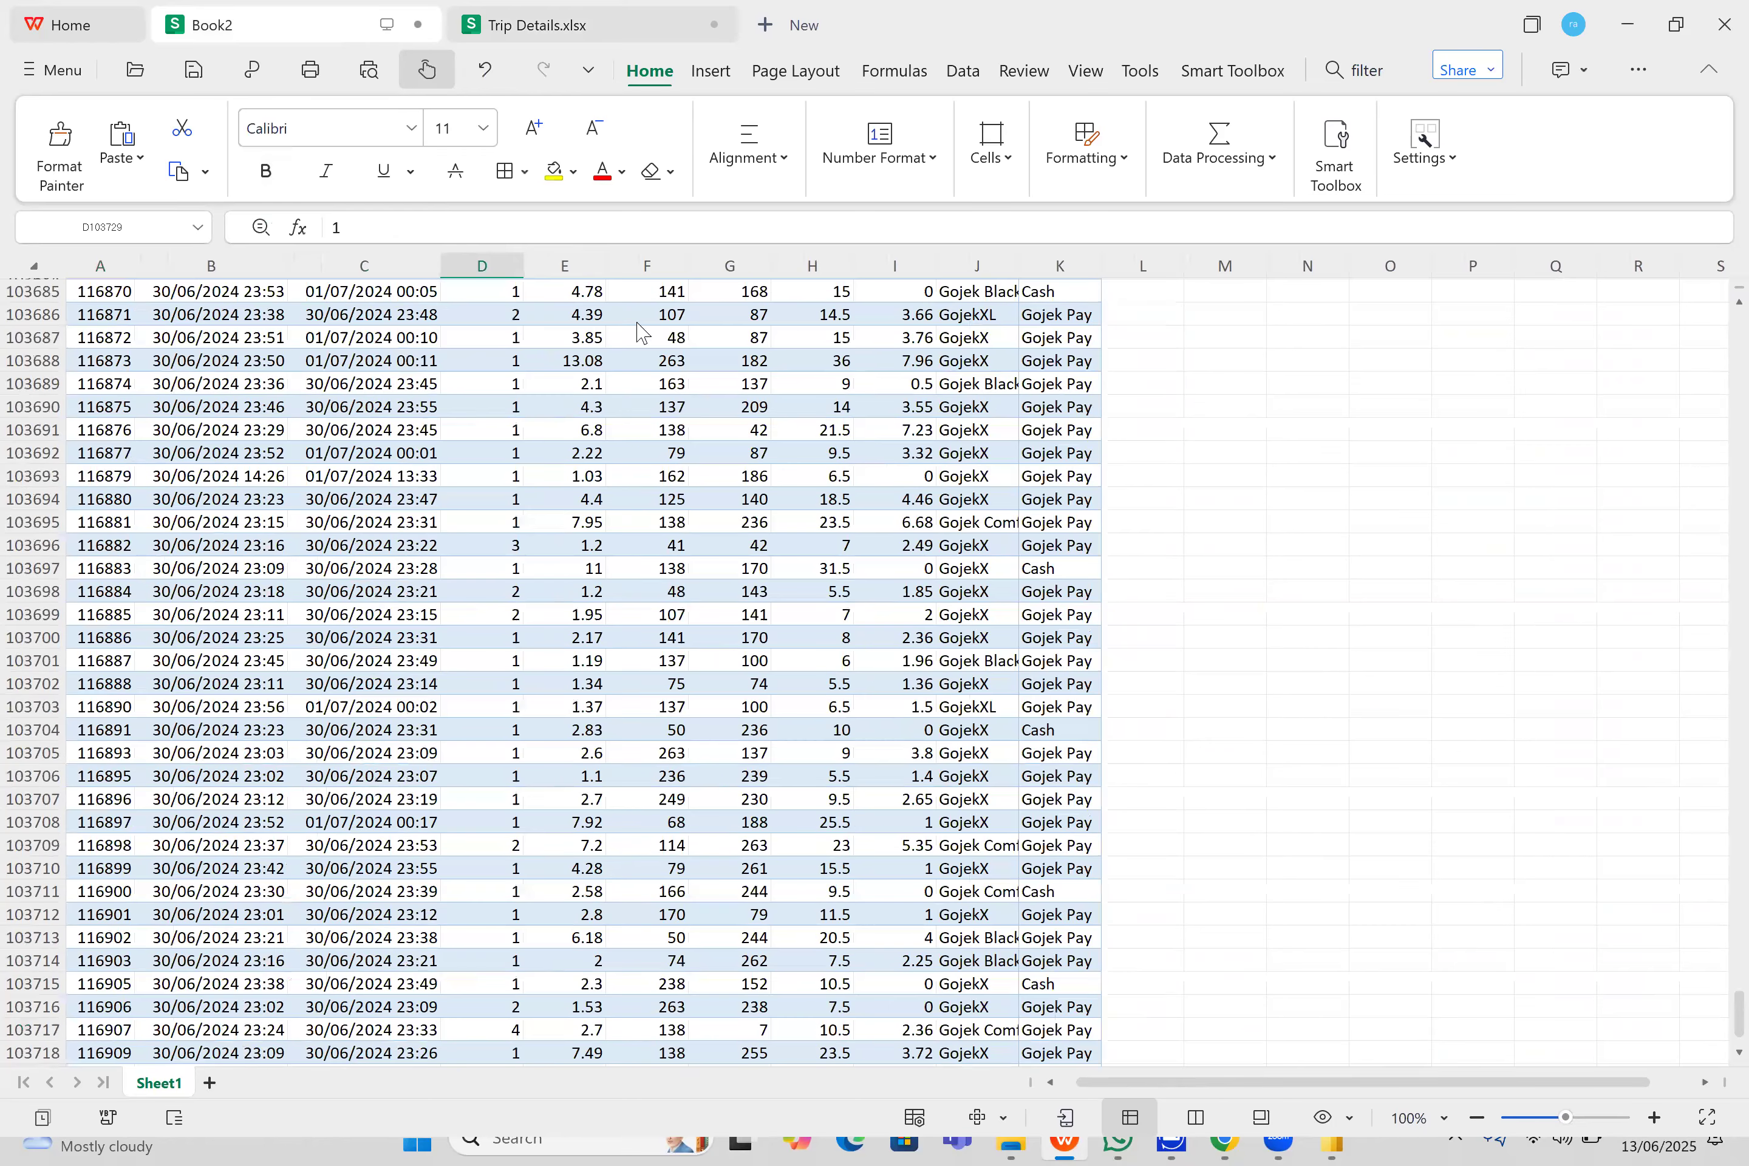
pyautogui.scroll(15, 497, 309)
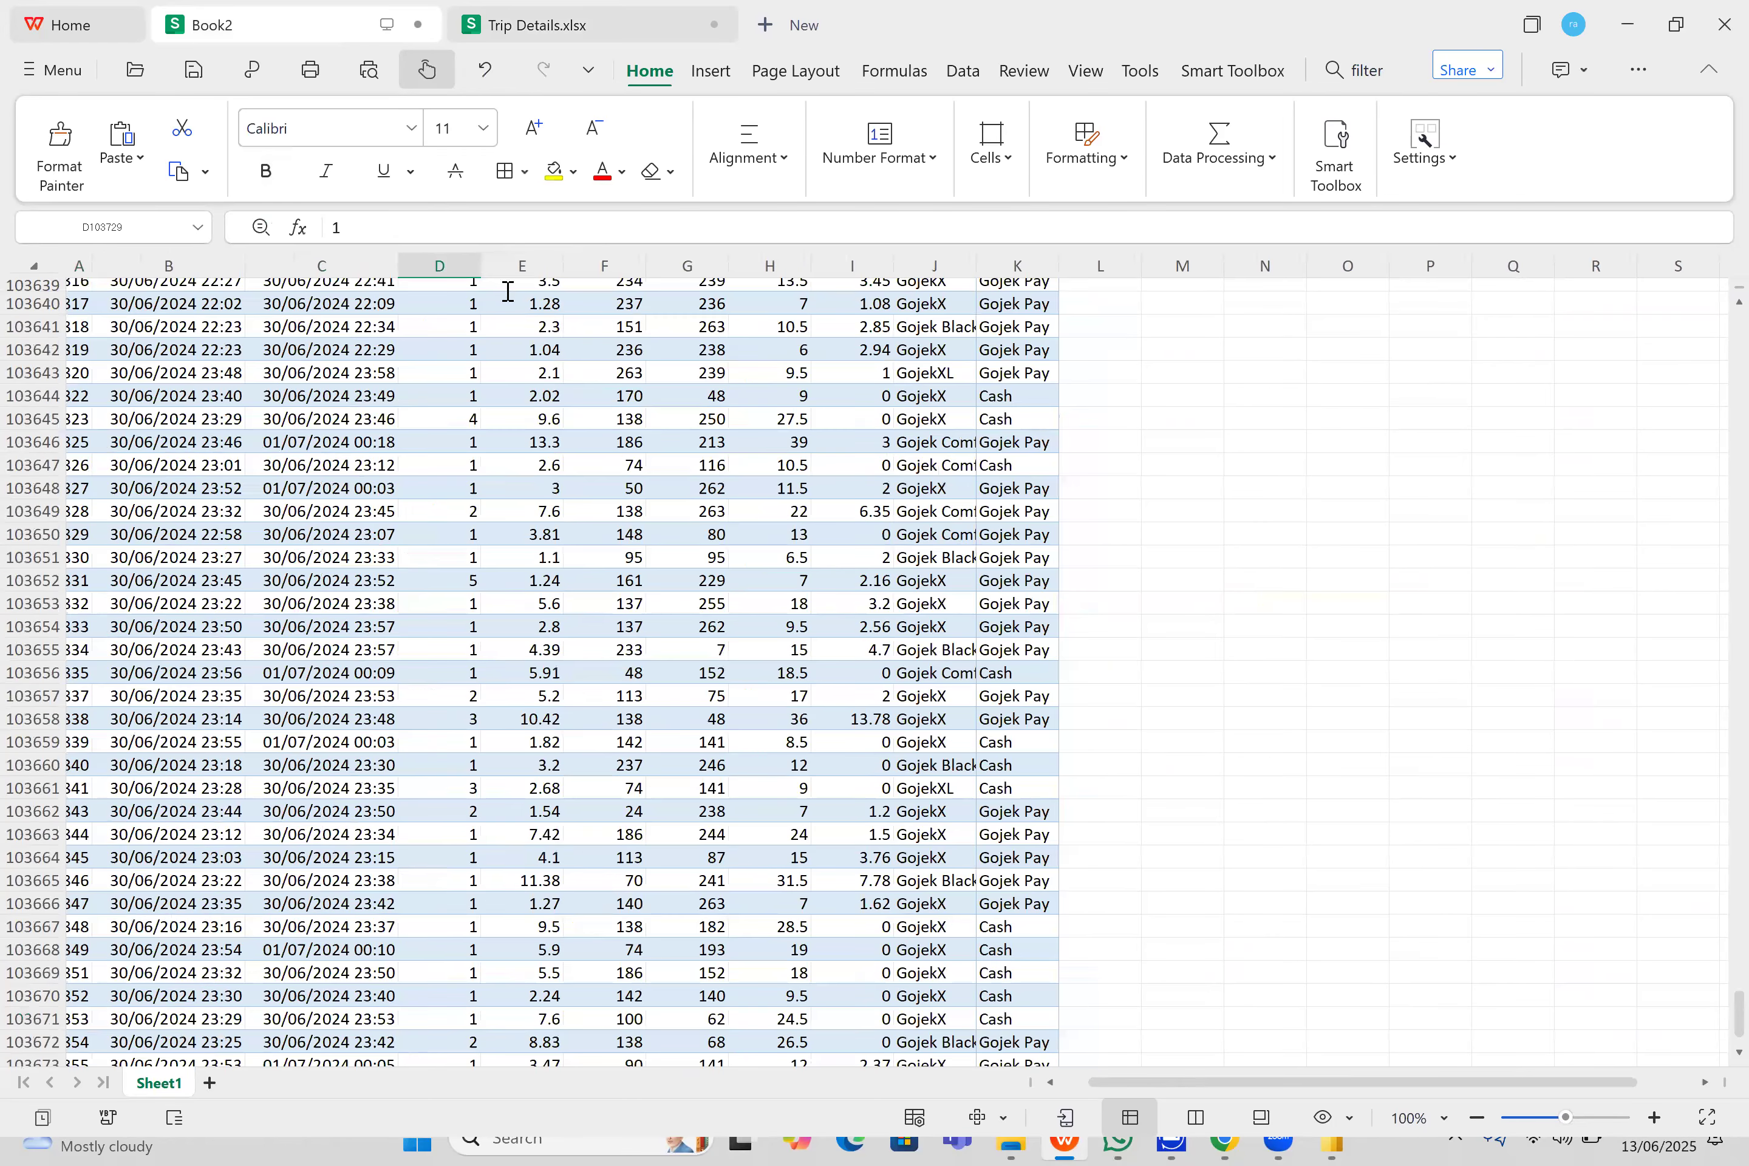
pyautogui.doubleClick(508, 292)
pyautogui.hotkey('ctrl', 'v')
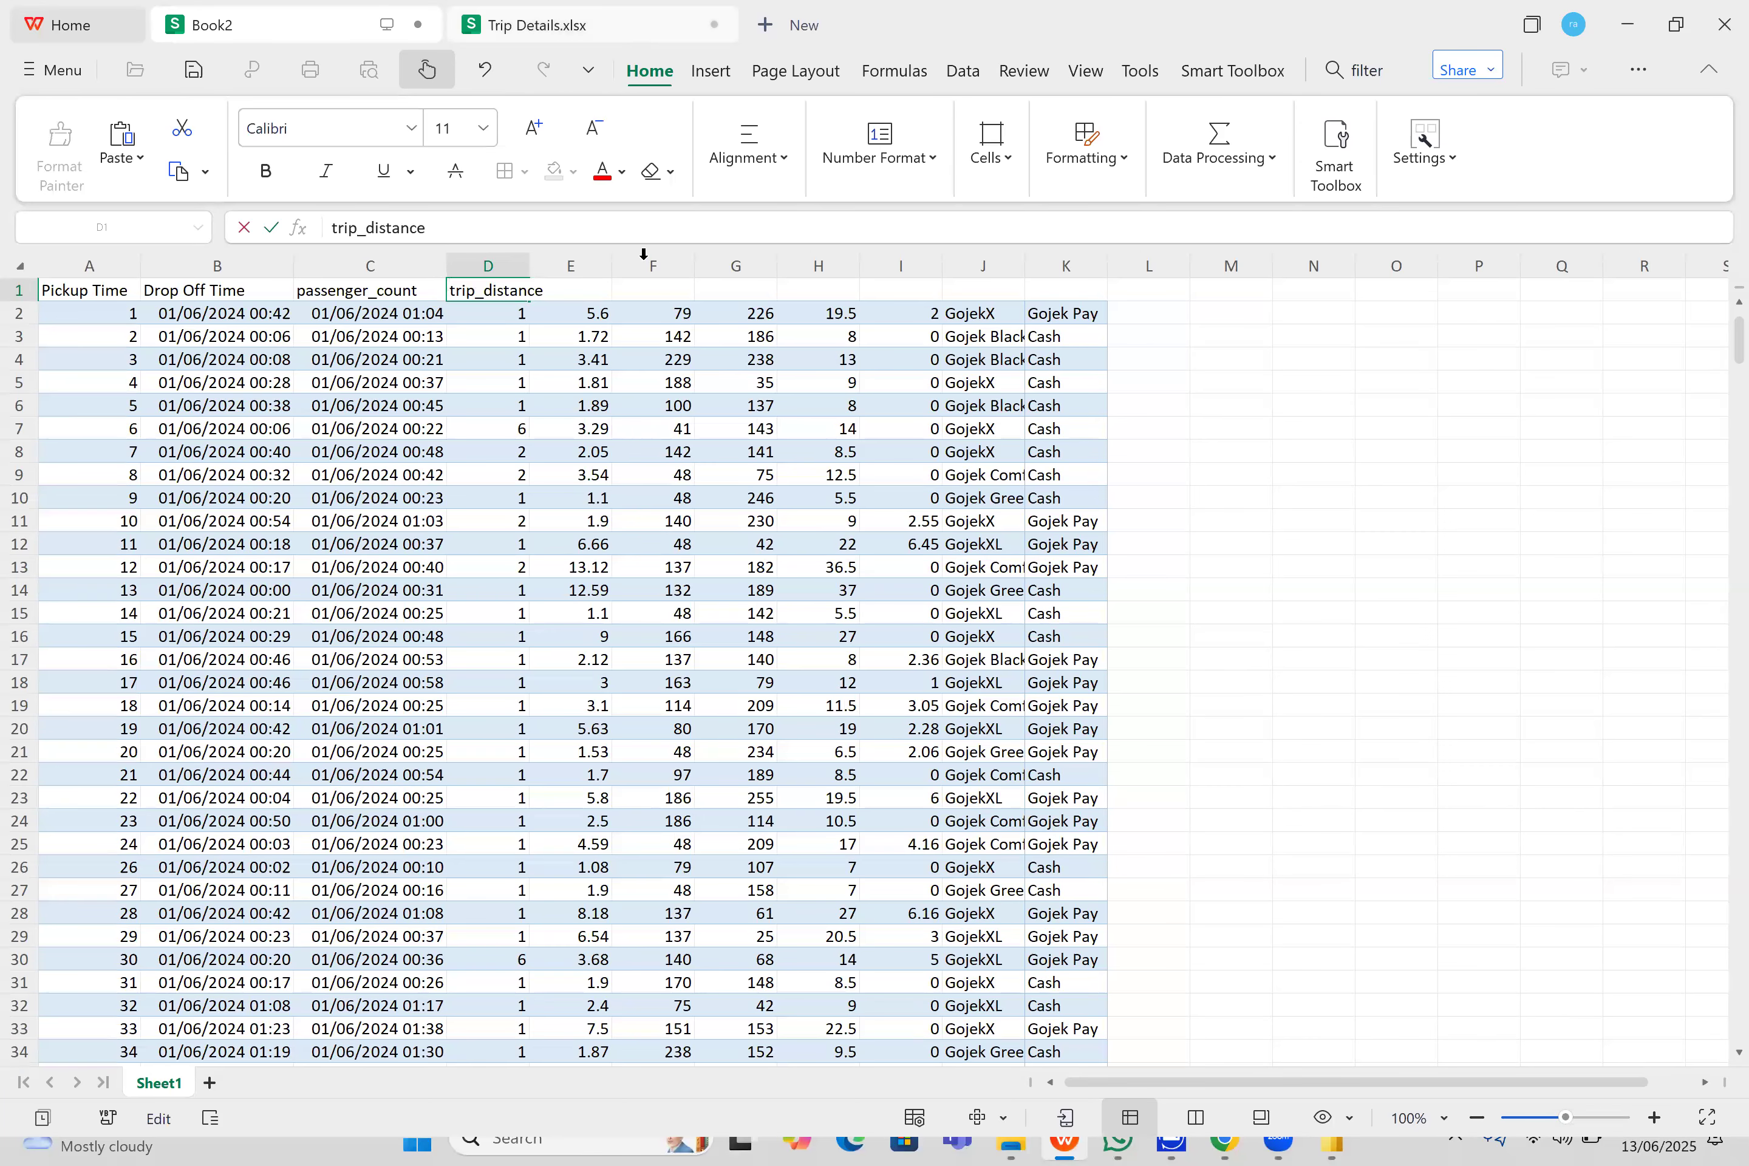
# - Copy the PULocationID header text from Trip Details.xlsx and paste it into cell E1 of Book2
pyautogui.click(509, 15)
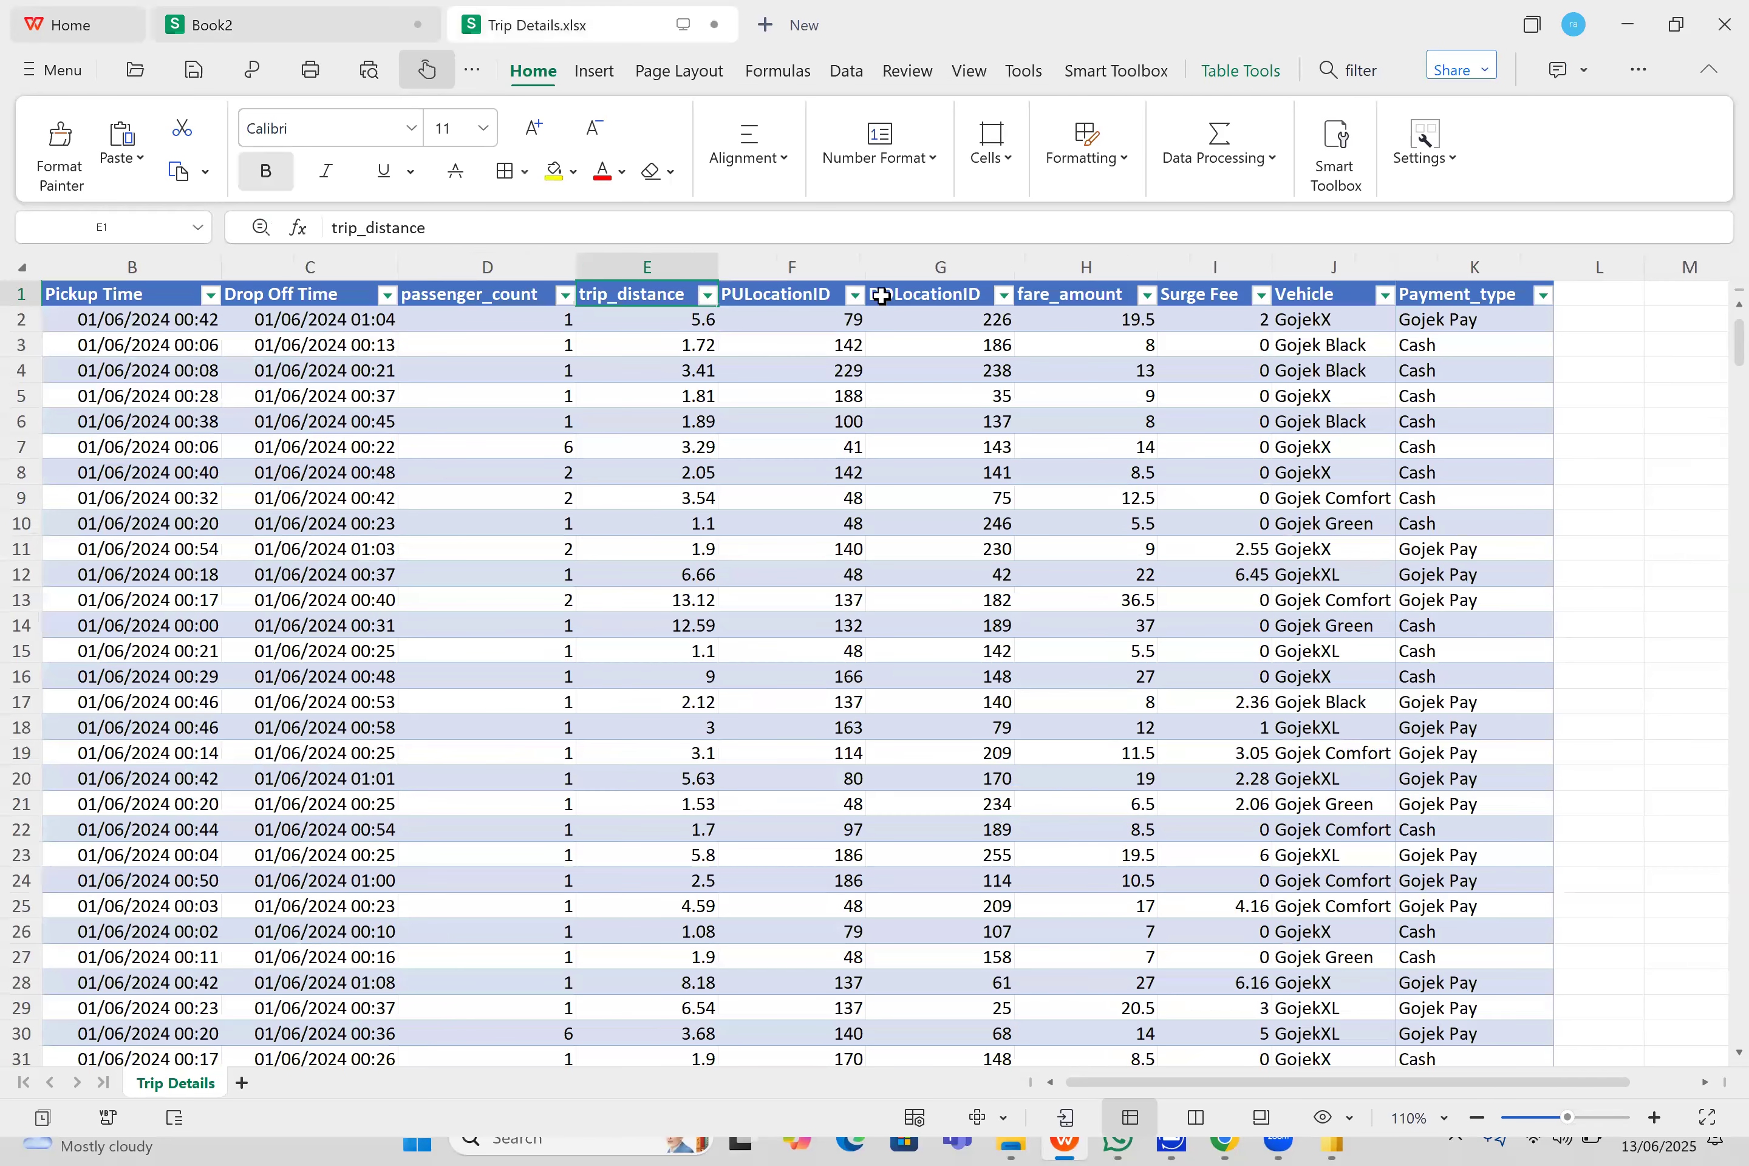
pyautogui.doubleClick(862, 299)
pyautogui.moveTo(844, 303); pyautogui.dragTo(721, 300)
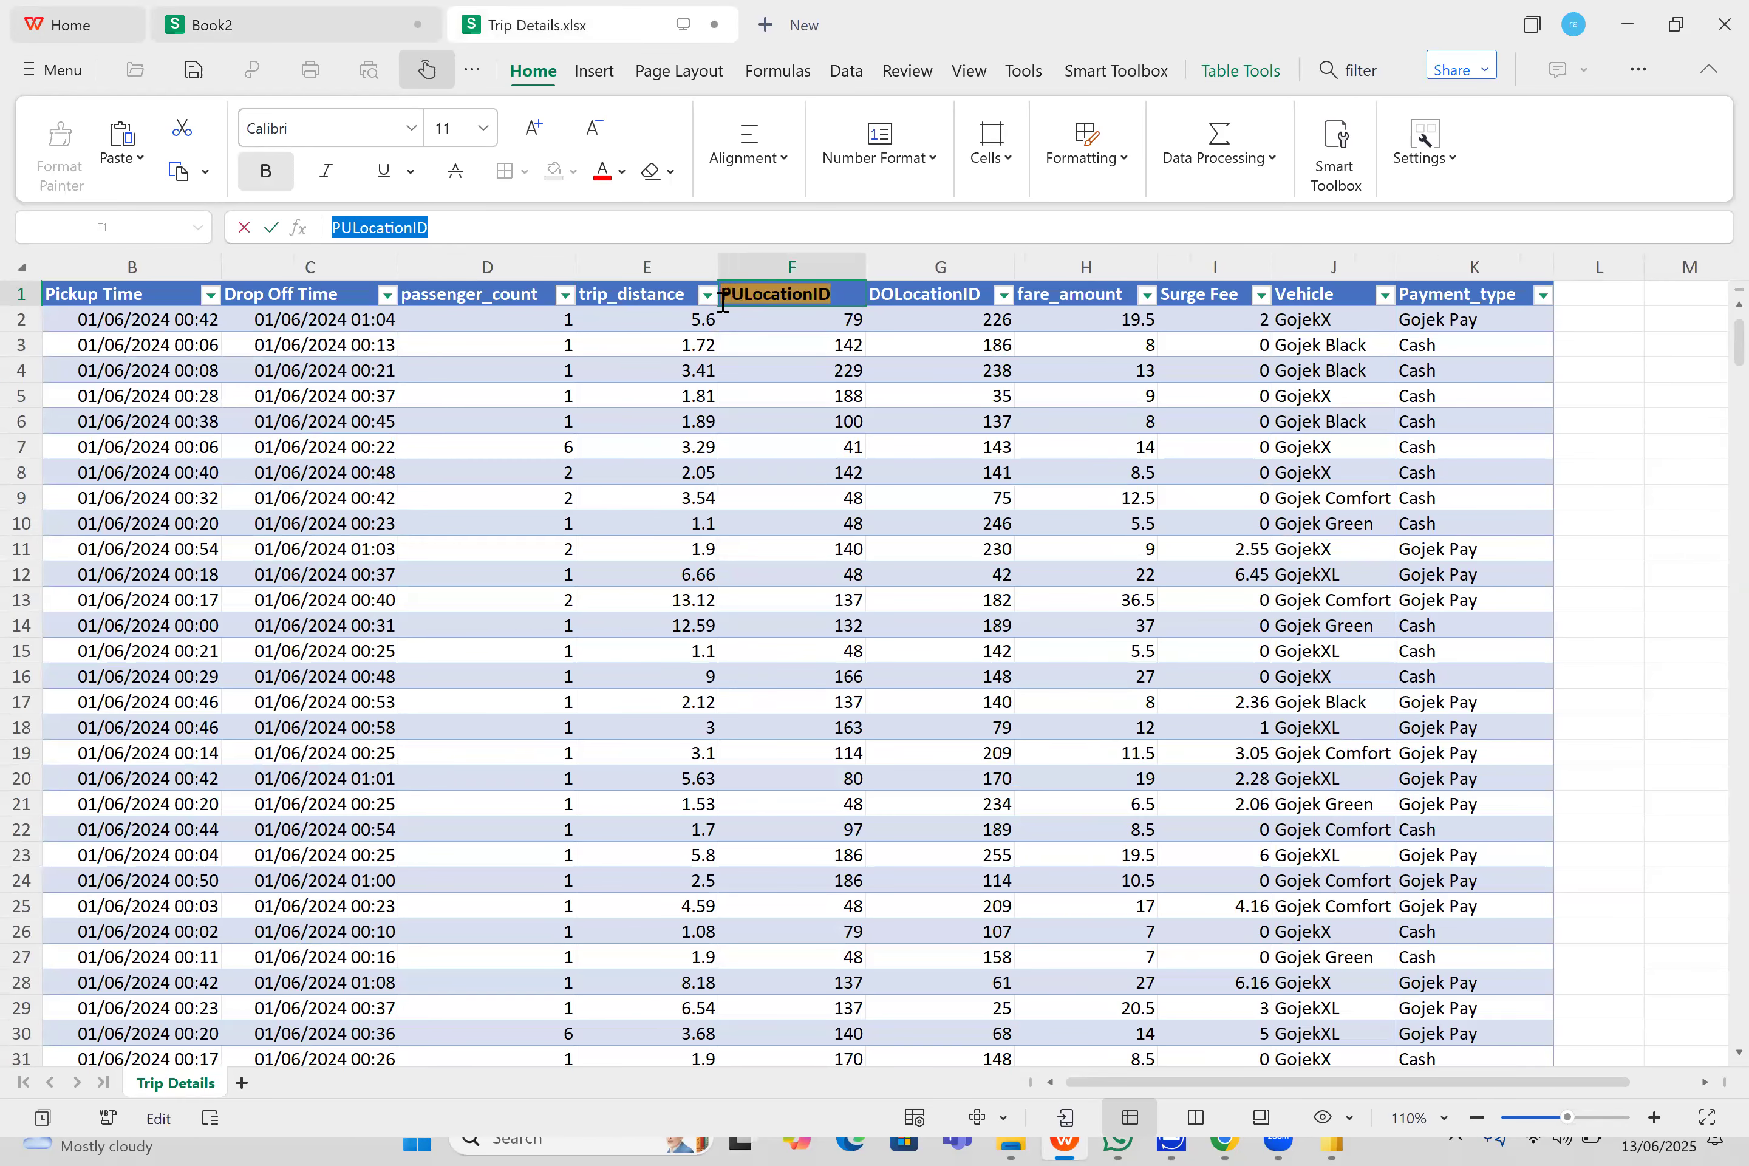
pyautogui.click(274, 10)
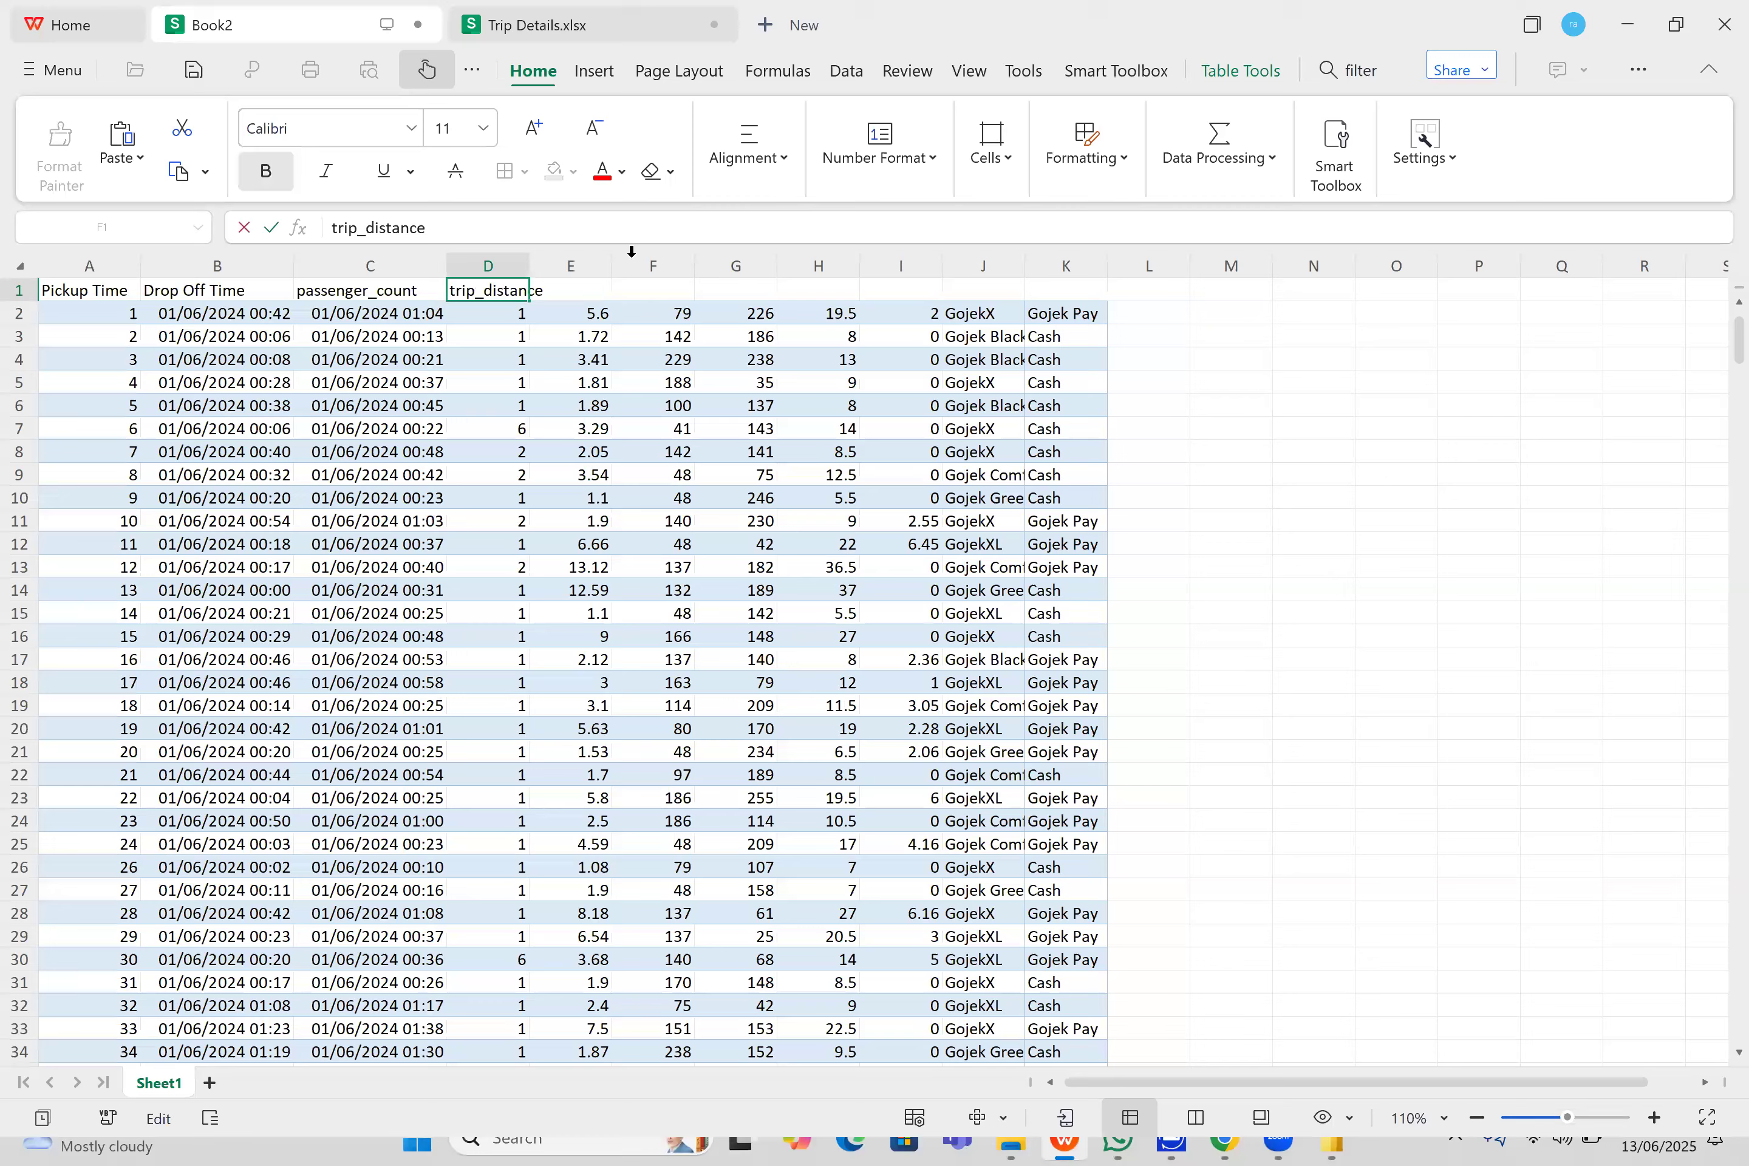
pyautogui.click(580, 296)
pyautogui.doubleClick(580, 295)
pyautogui.hotkey('ctrl', 'v')
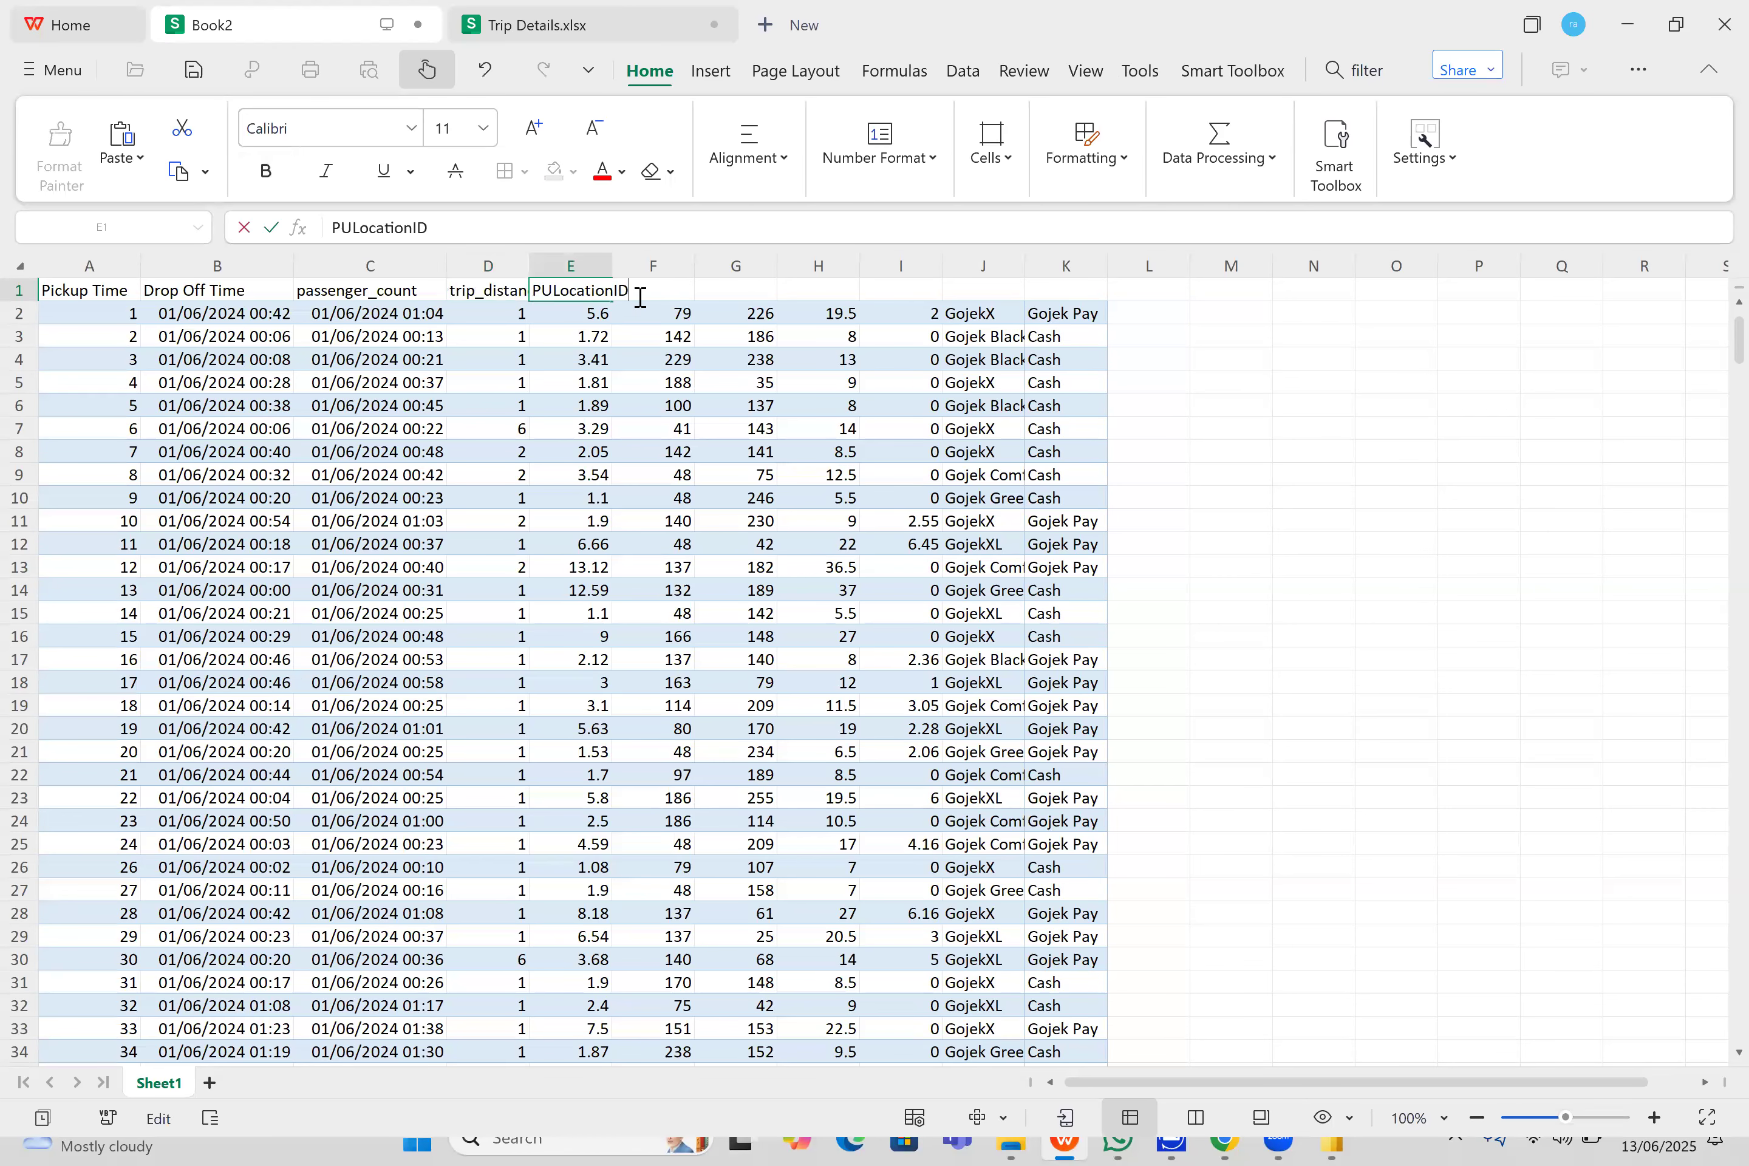
# - Copy the DOLocationID header text from Trip Details.xlsx and paste it into cell F1 of Book2
pyautogui.click(658, 265)
pyautogui.click(660, 299)
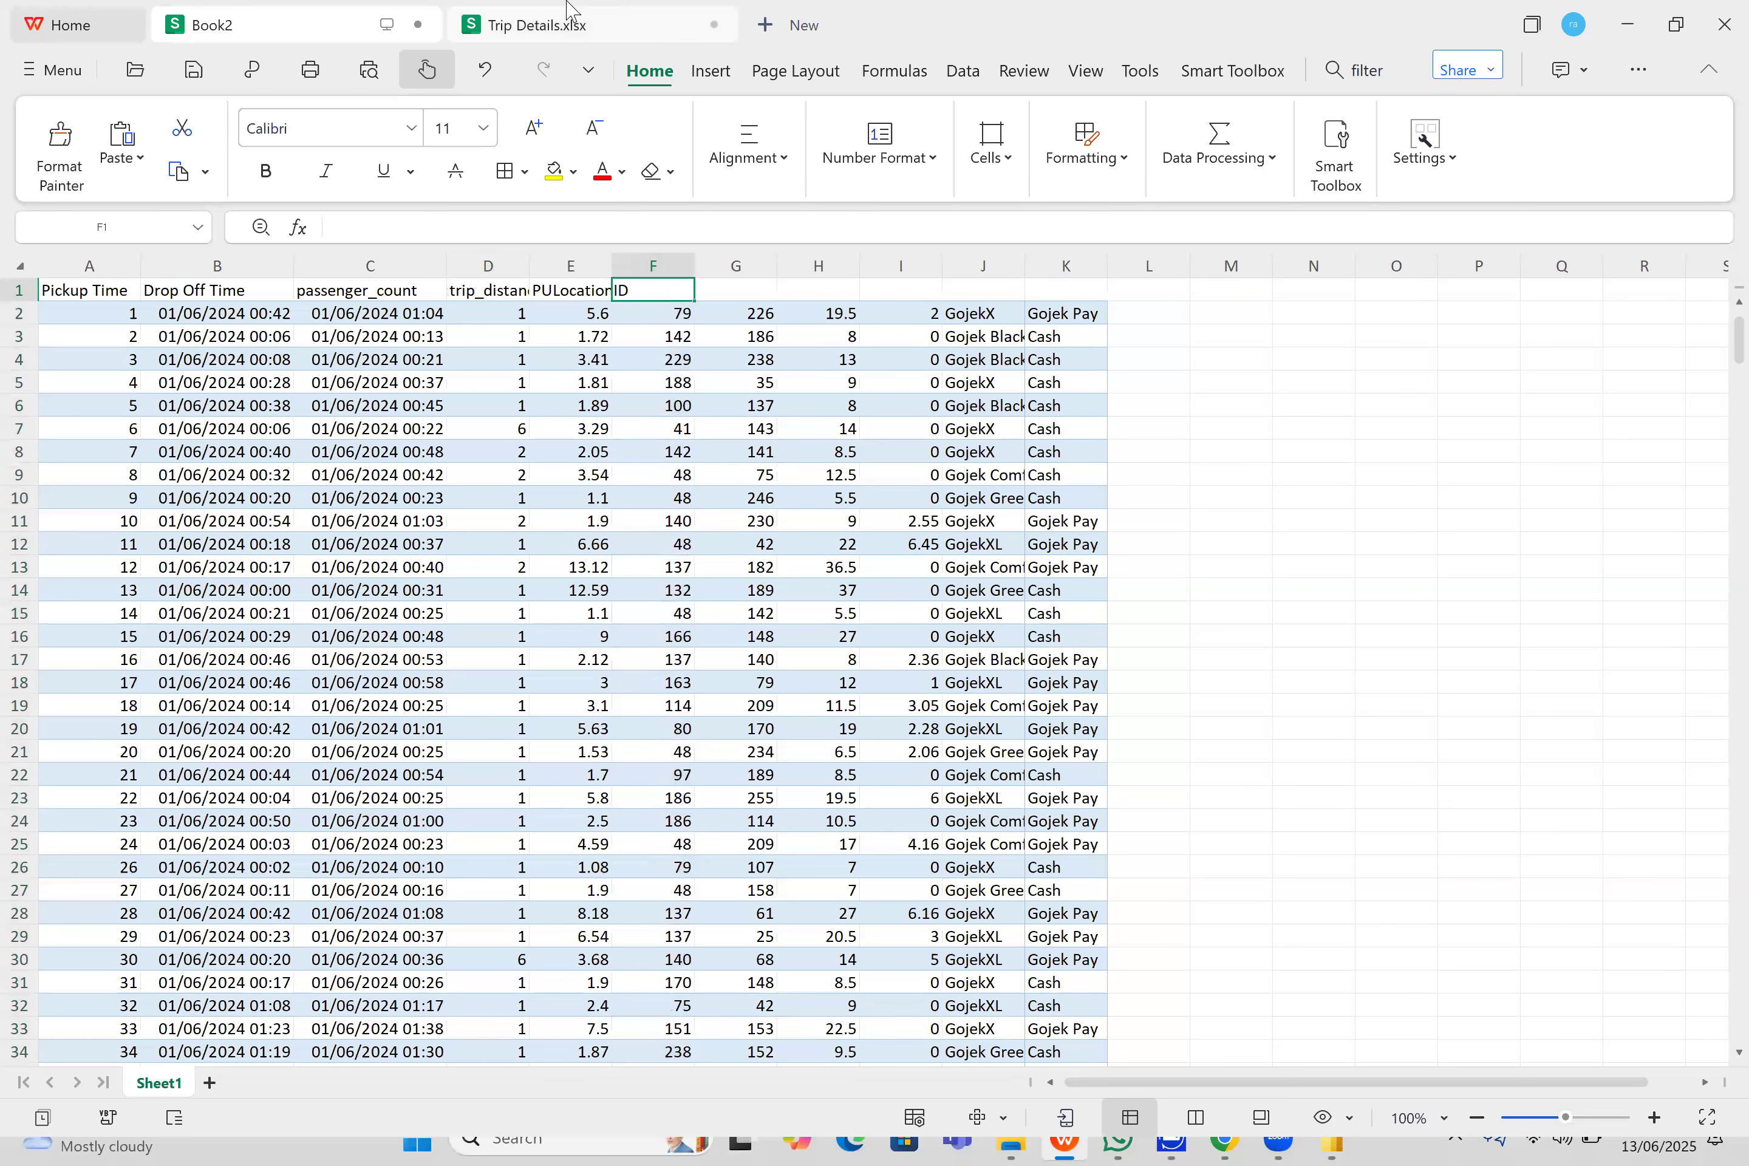
pyautogui.click(595, 27)
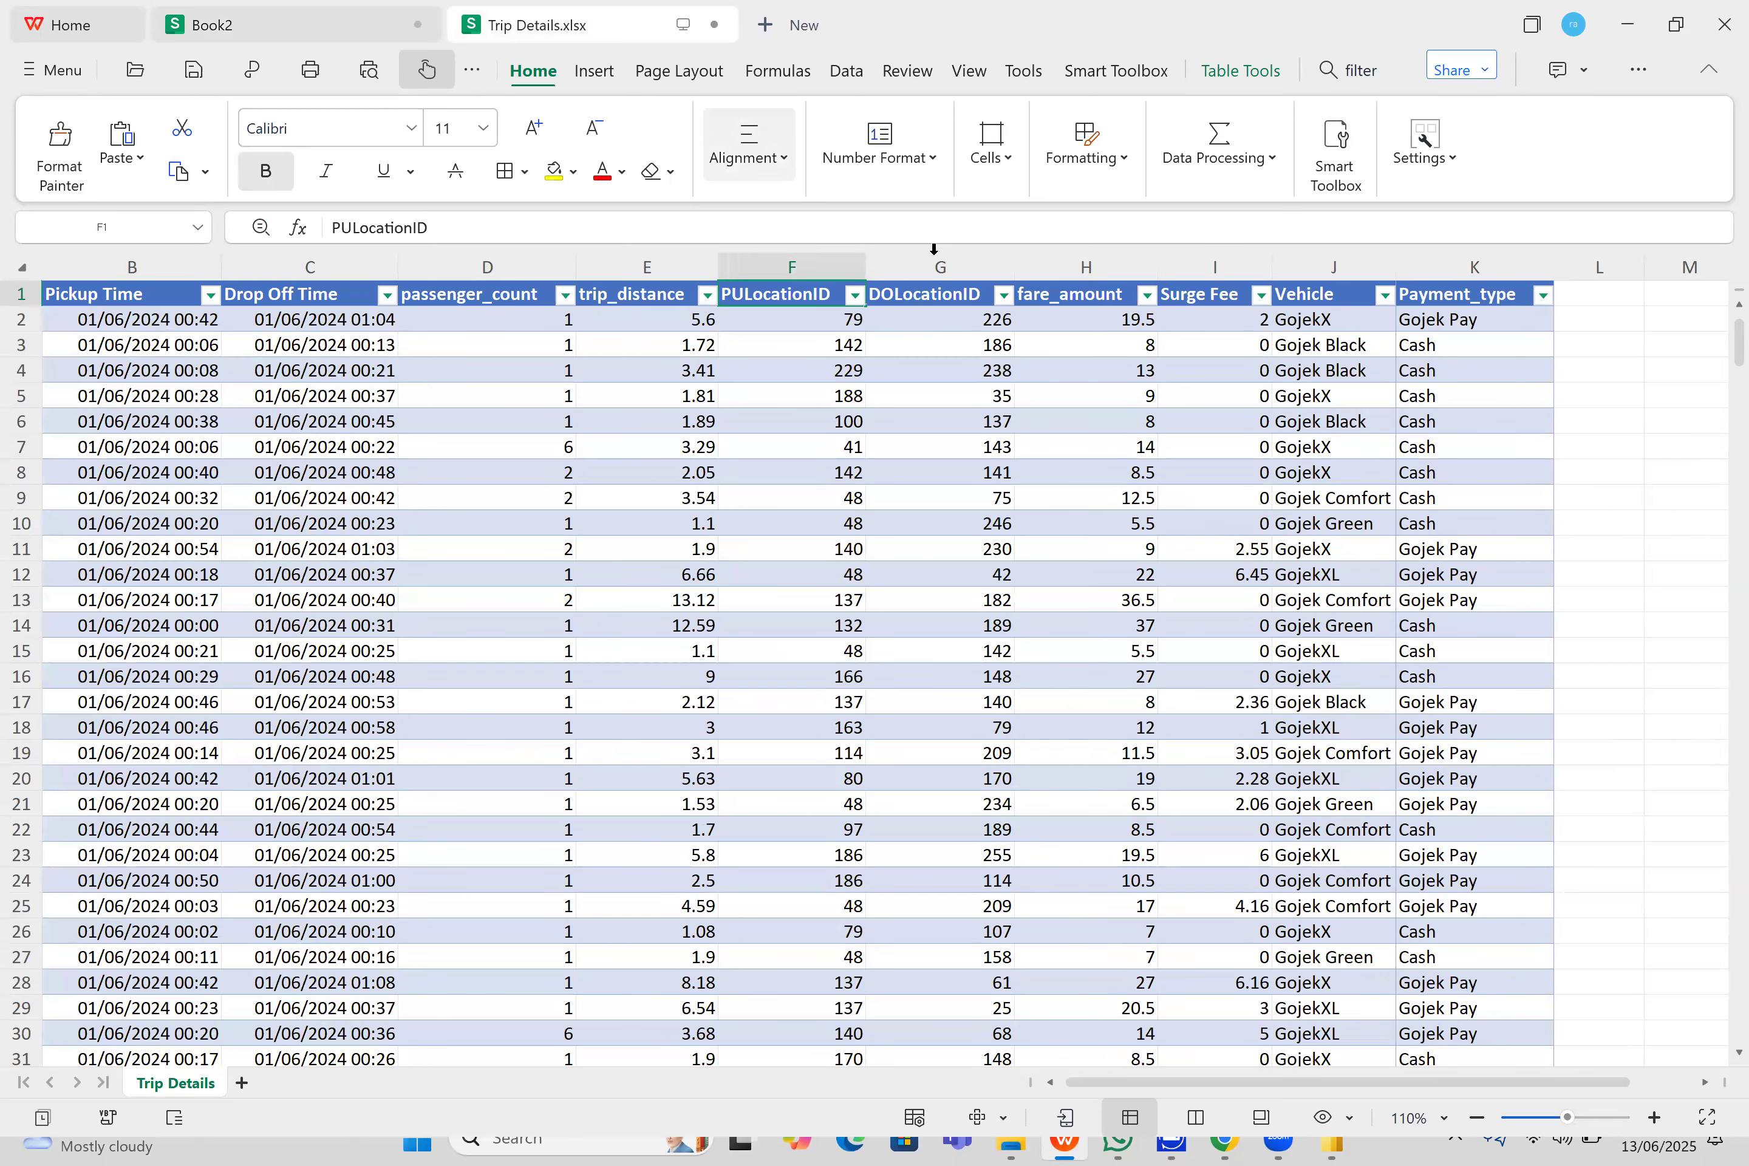
pyautogui.doubleClick(993, 296)
pyautogui.moveTo(993, 296); pyautogui.dragTo(862, 309)
pyautogui.hotkey('ctrl', 'c')
pyautogui.click(412, 15)
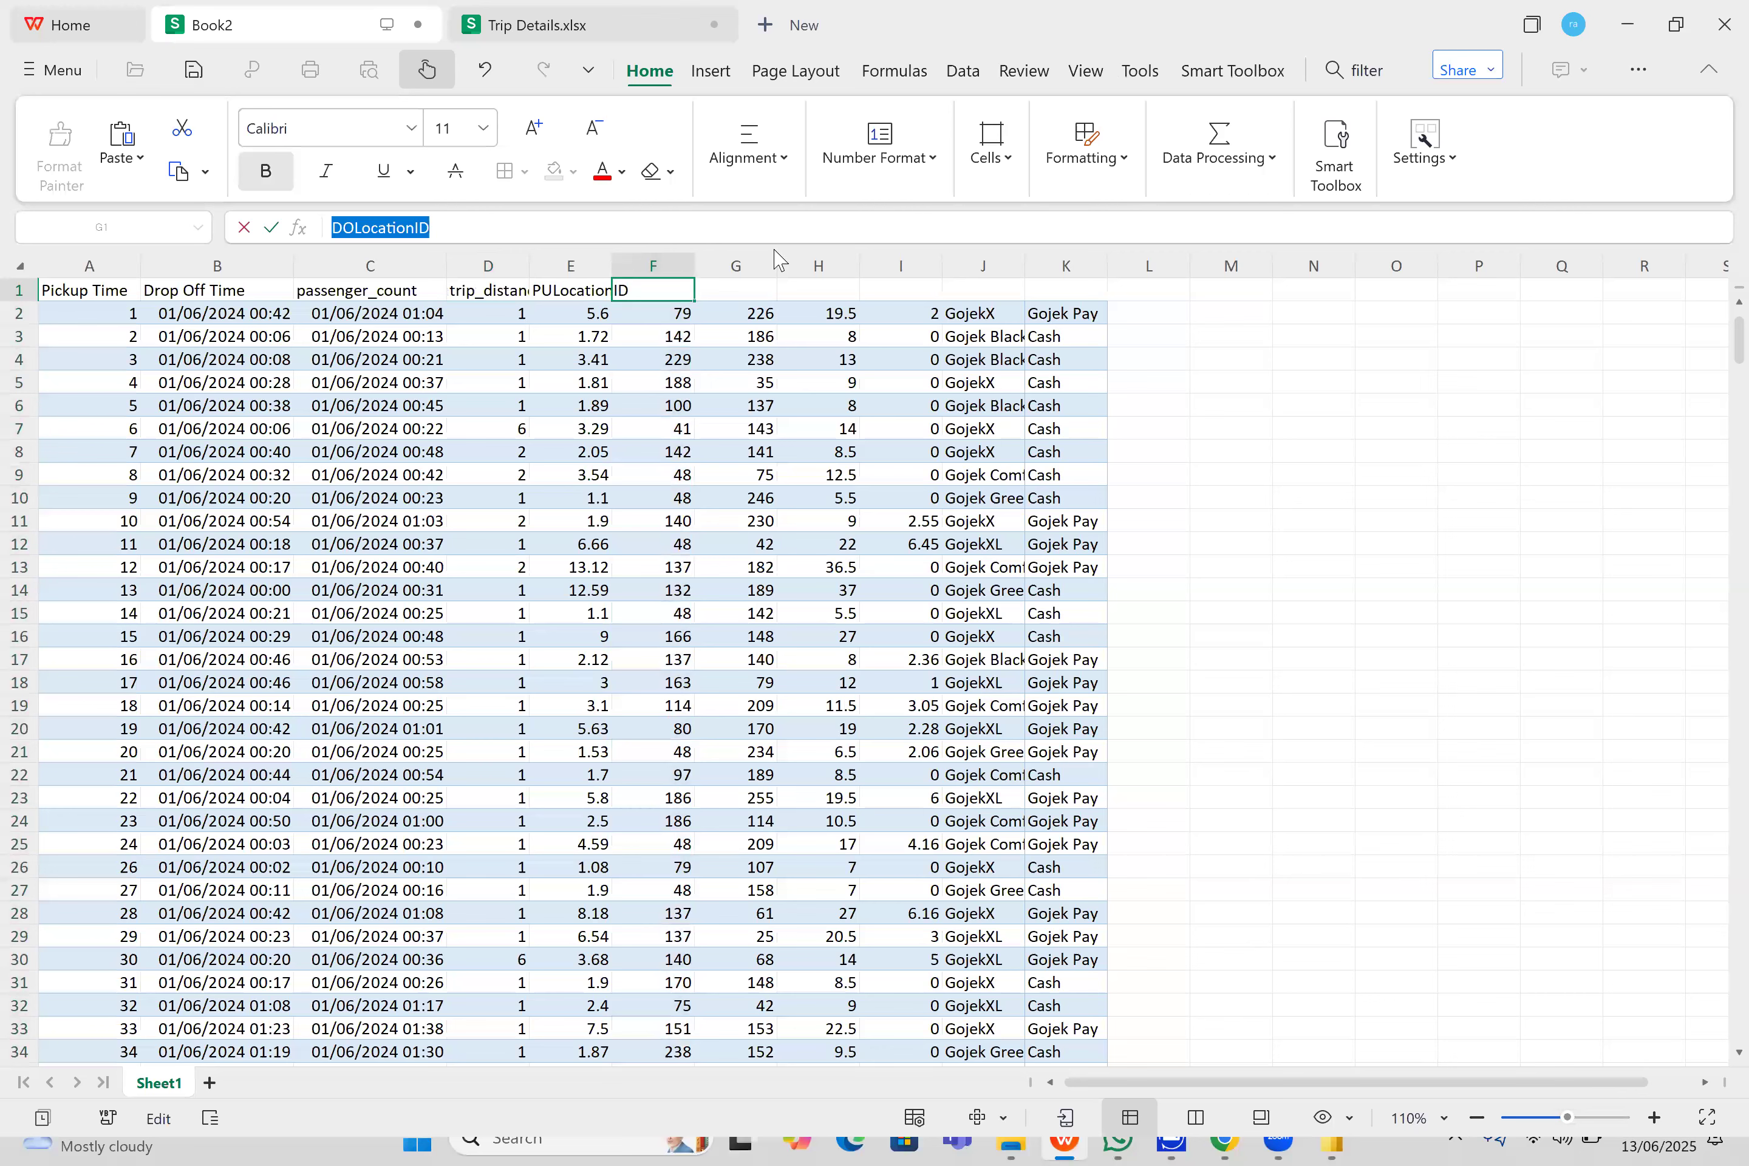
pyautogui.doubleClick(676, 288)
pyautogui.hotkey('ctrl', 'v')
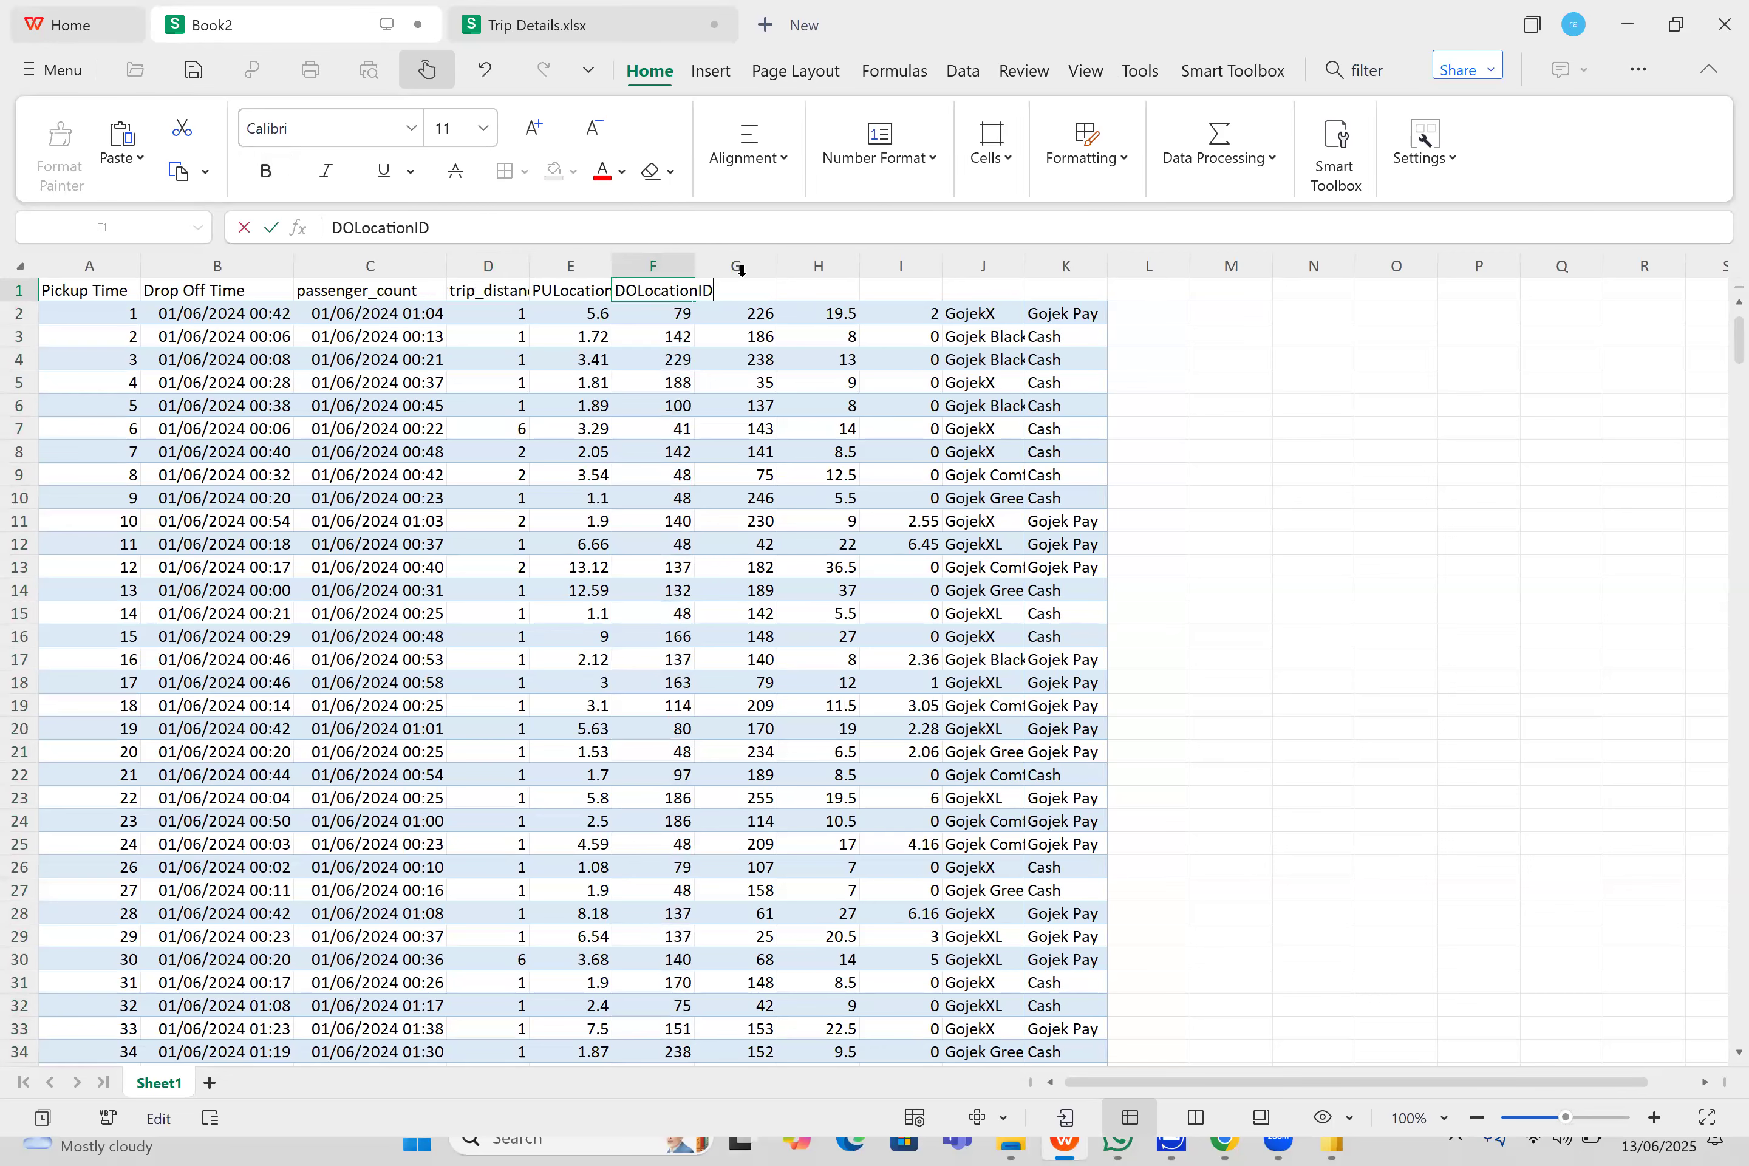
# - Copy the fare_amount header text from Trip Details.xlsx and paste it into cell G1 of Book2
pyautogui.click(779, 288)
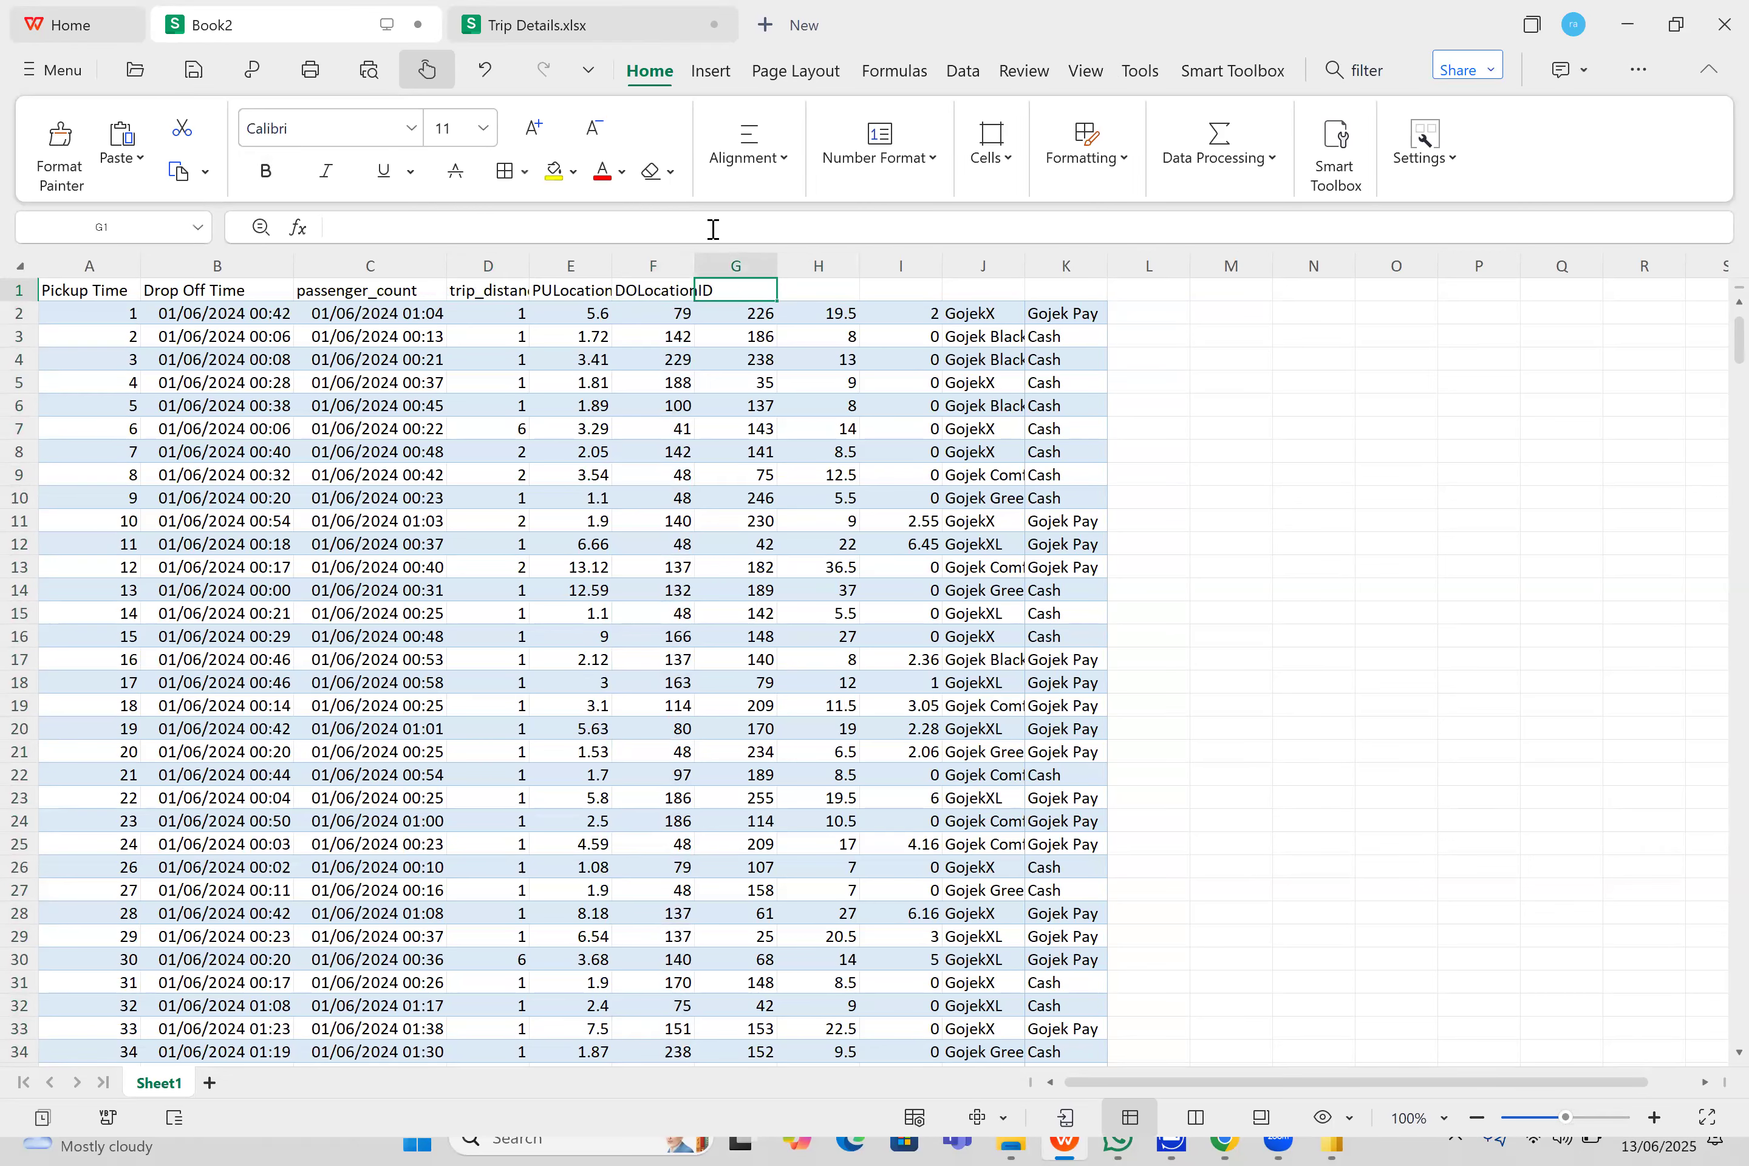
pyautogui.click(572, 25)
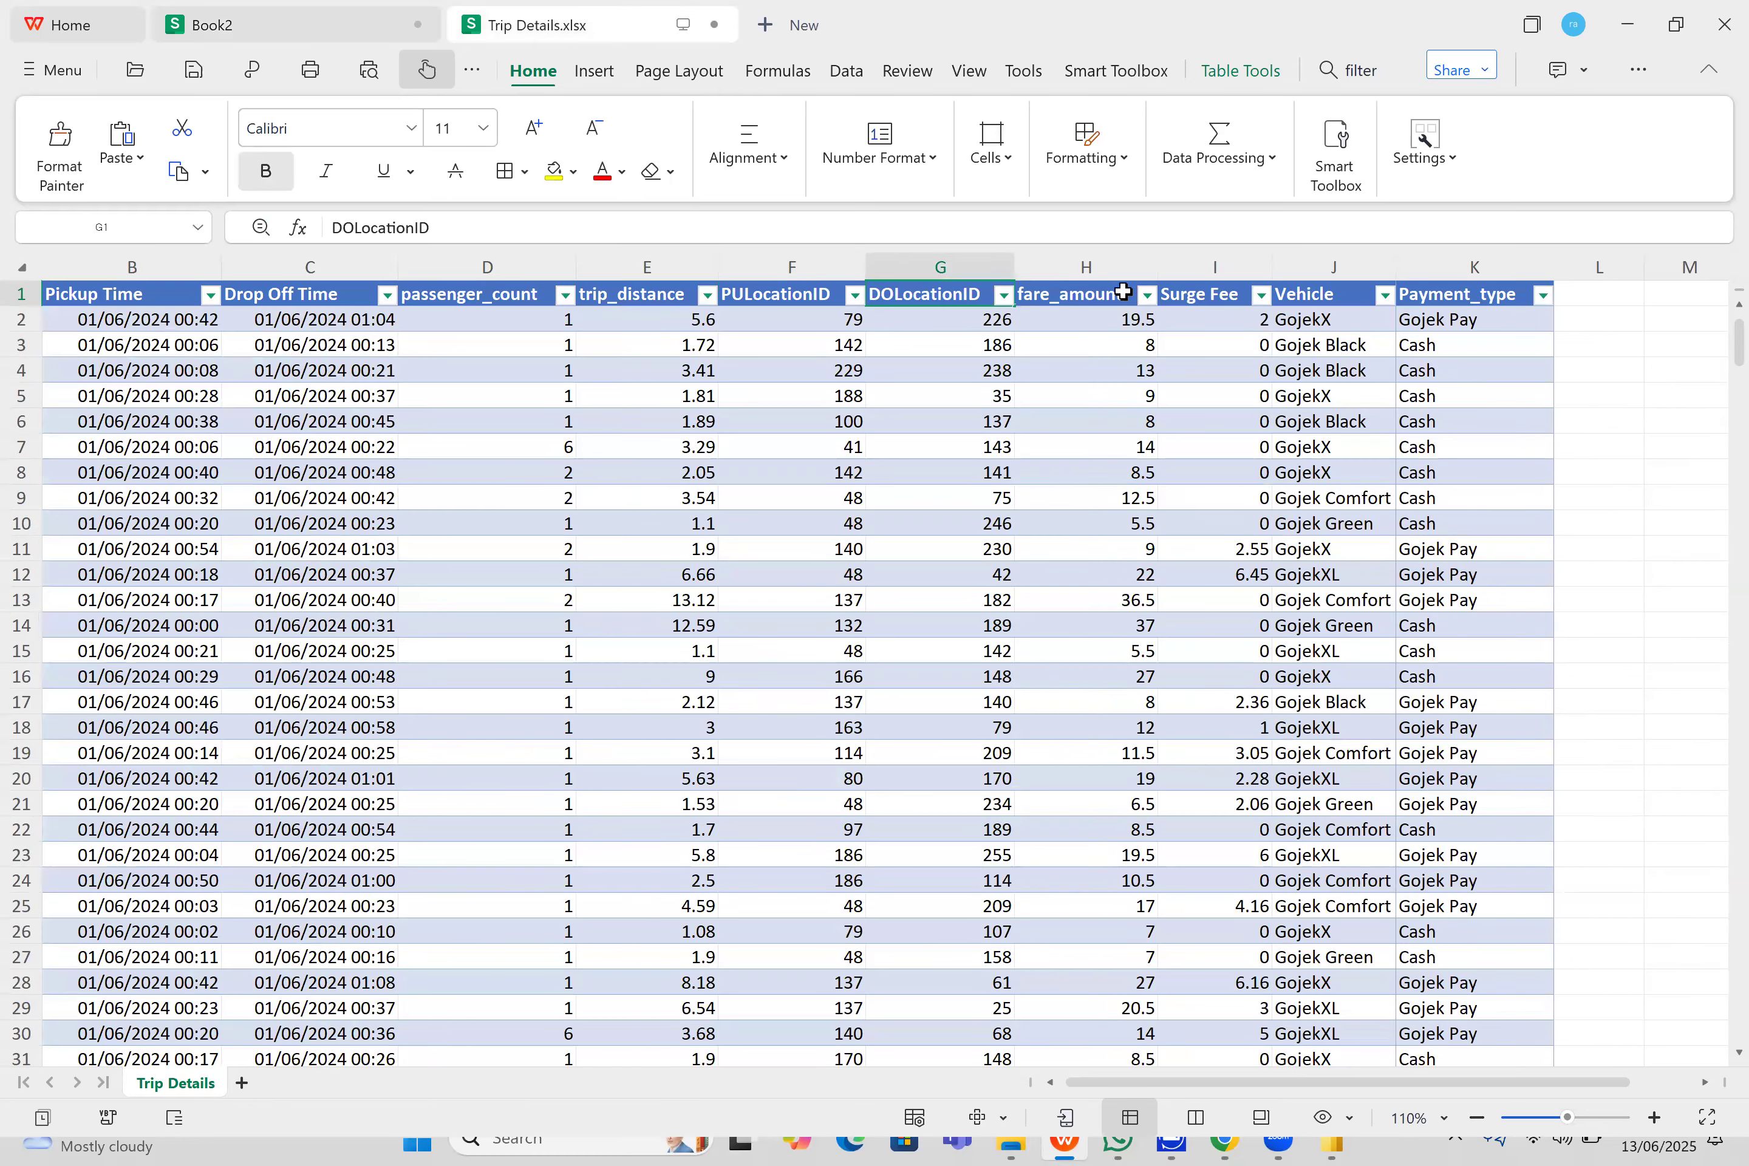
pyautogui.doubleClick(1063, 295)
pyautogui.doubleClick(1063, 295)
pyautogui.hotkey('ctrl', 'c')
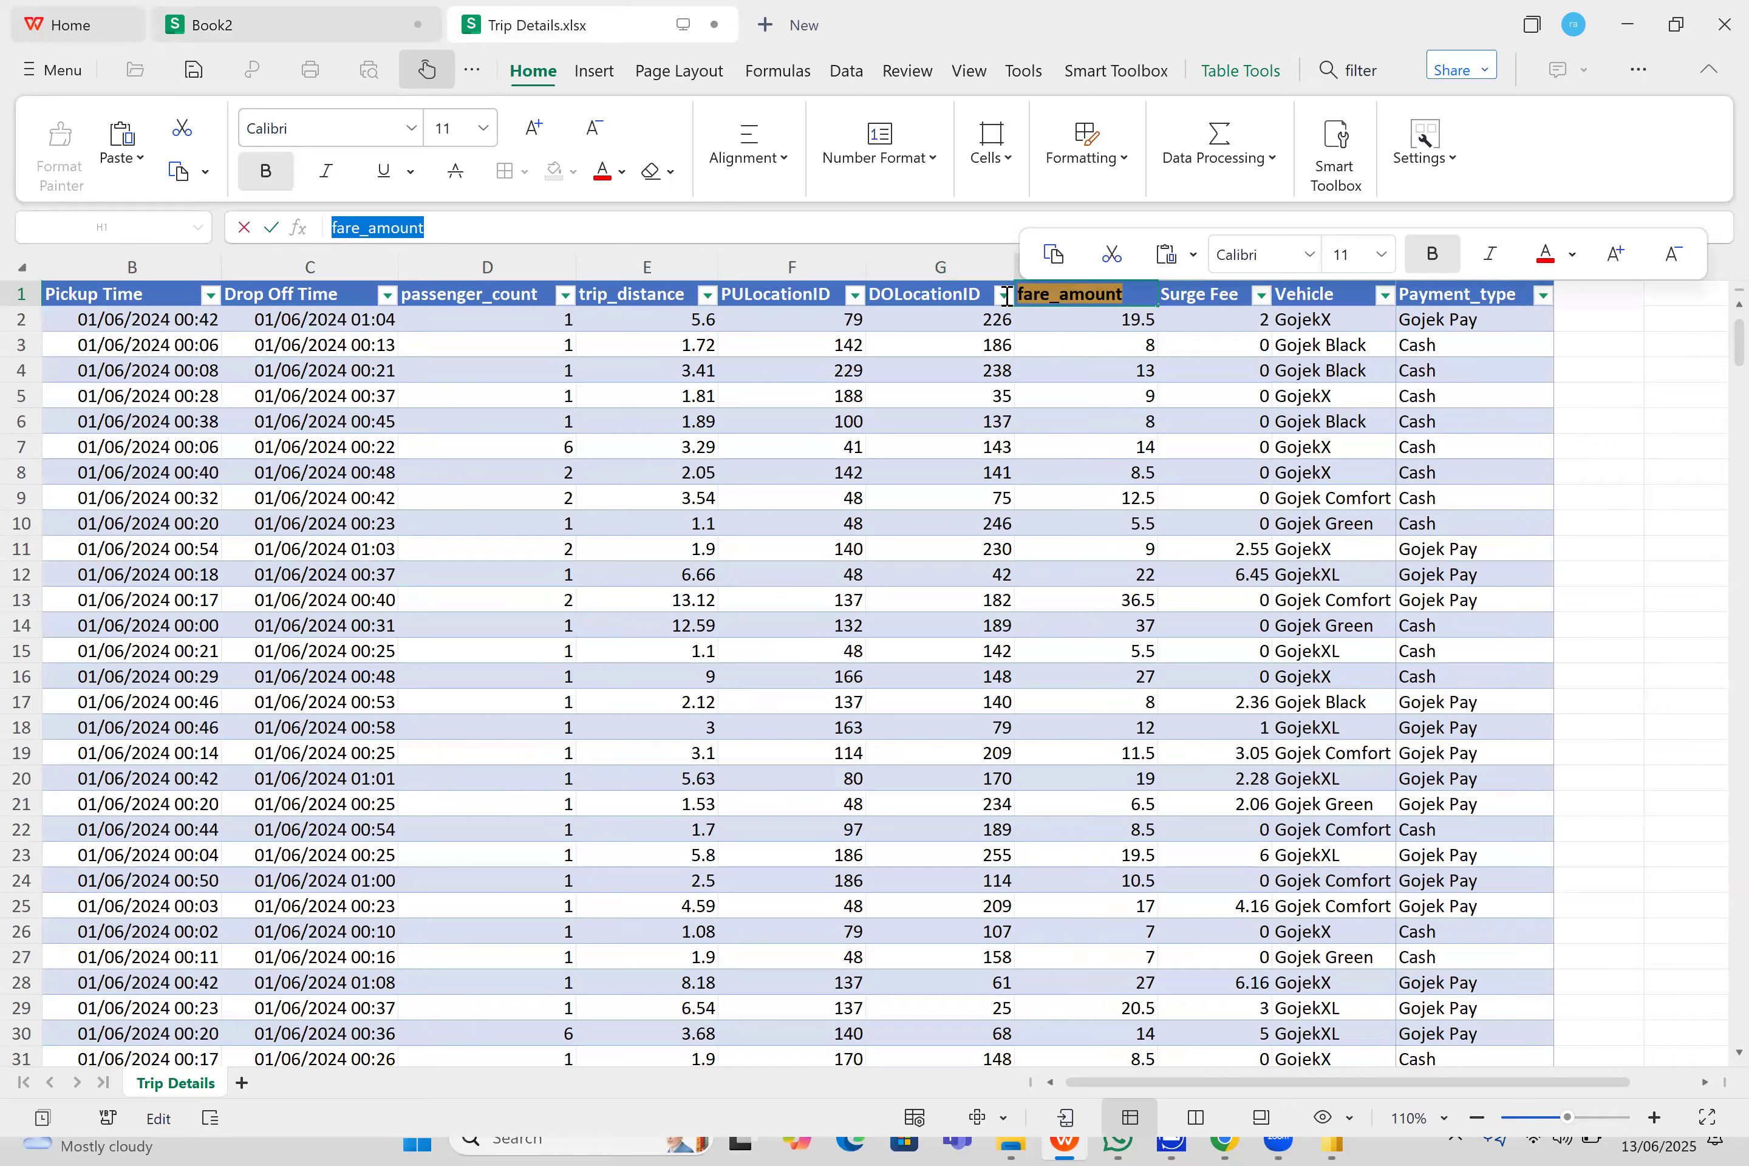
pyautogui.click(349, 10)
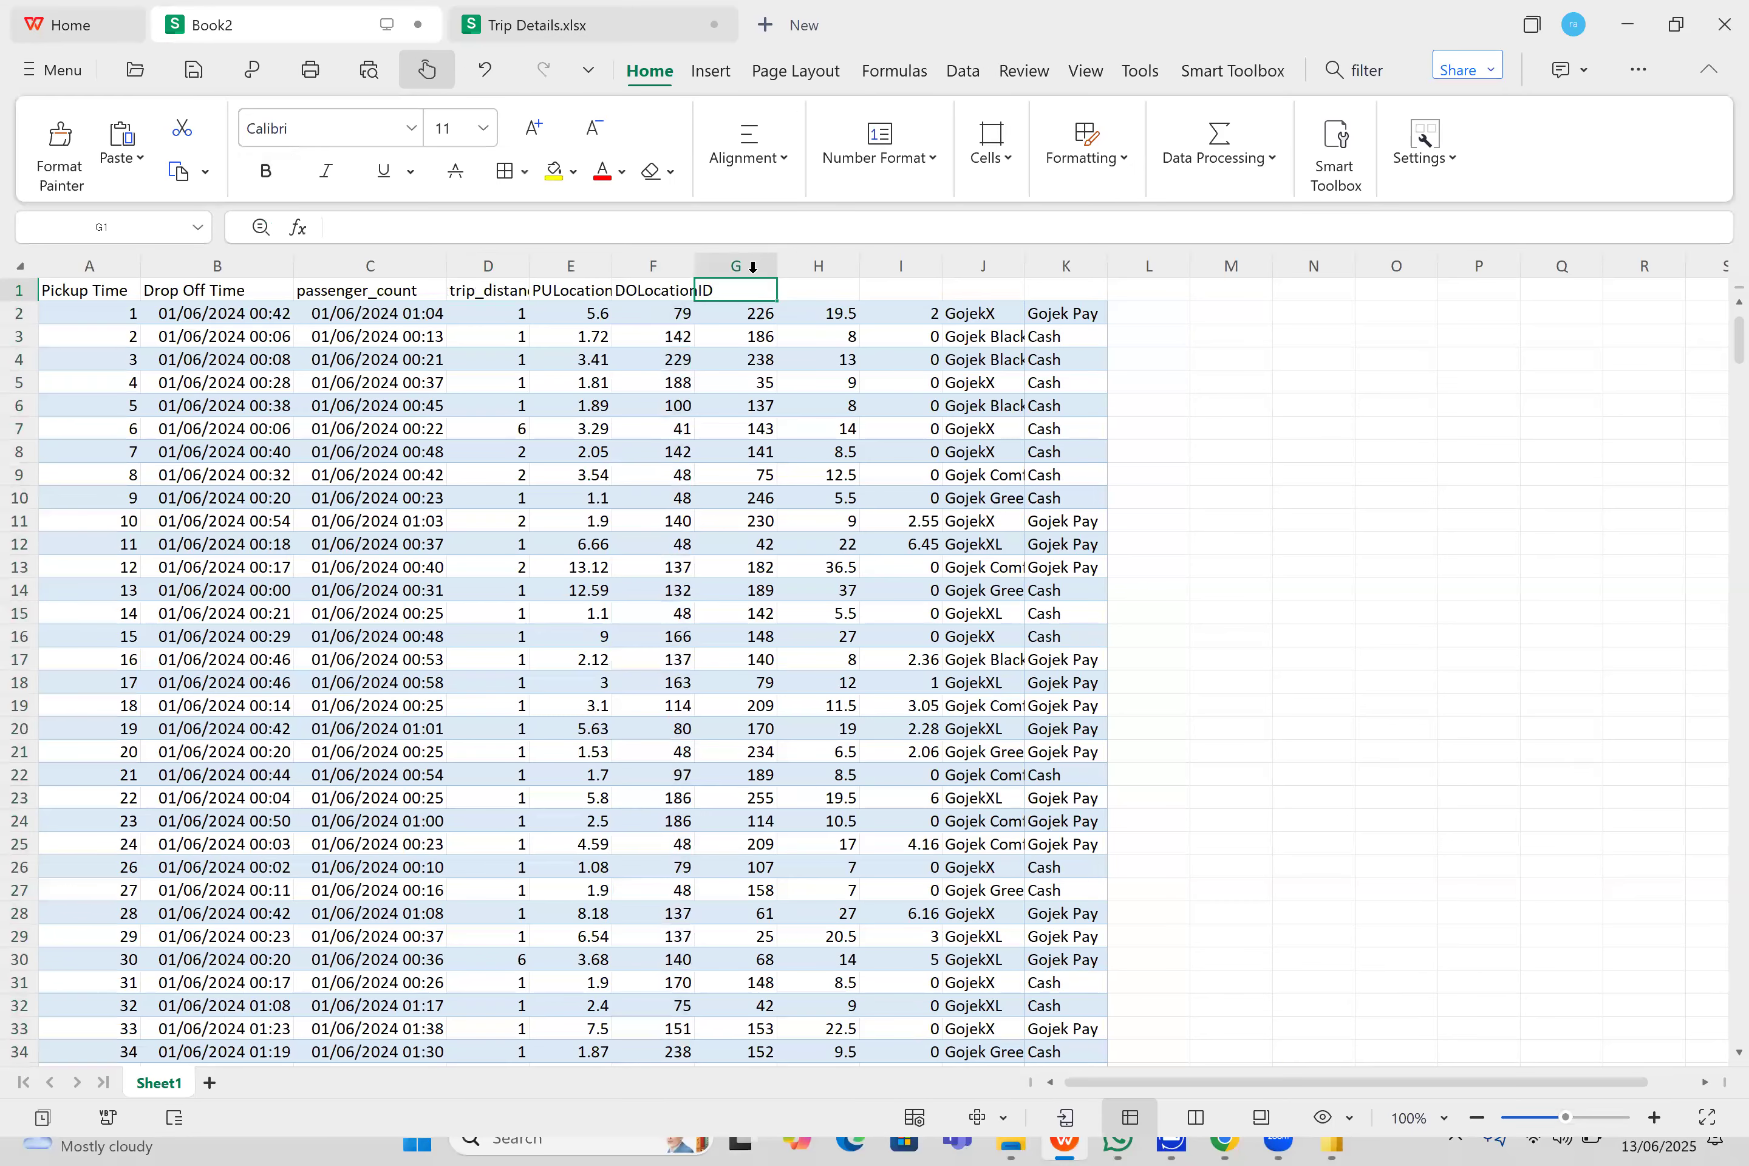
pyautogui.doubleClick(745, 290)
pyautogui.hotkey('ctrl', 'v')
pyautogui.click(842, 310)
pyautogui.click(841, 290)
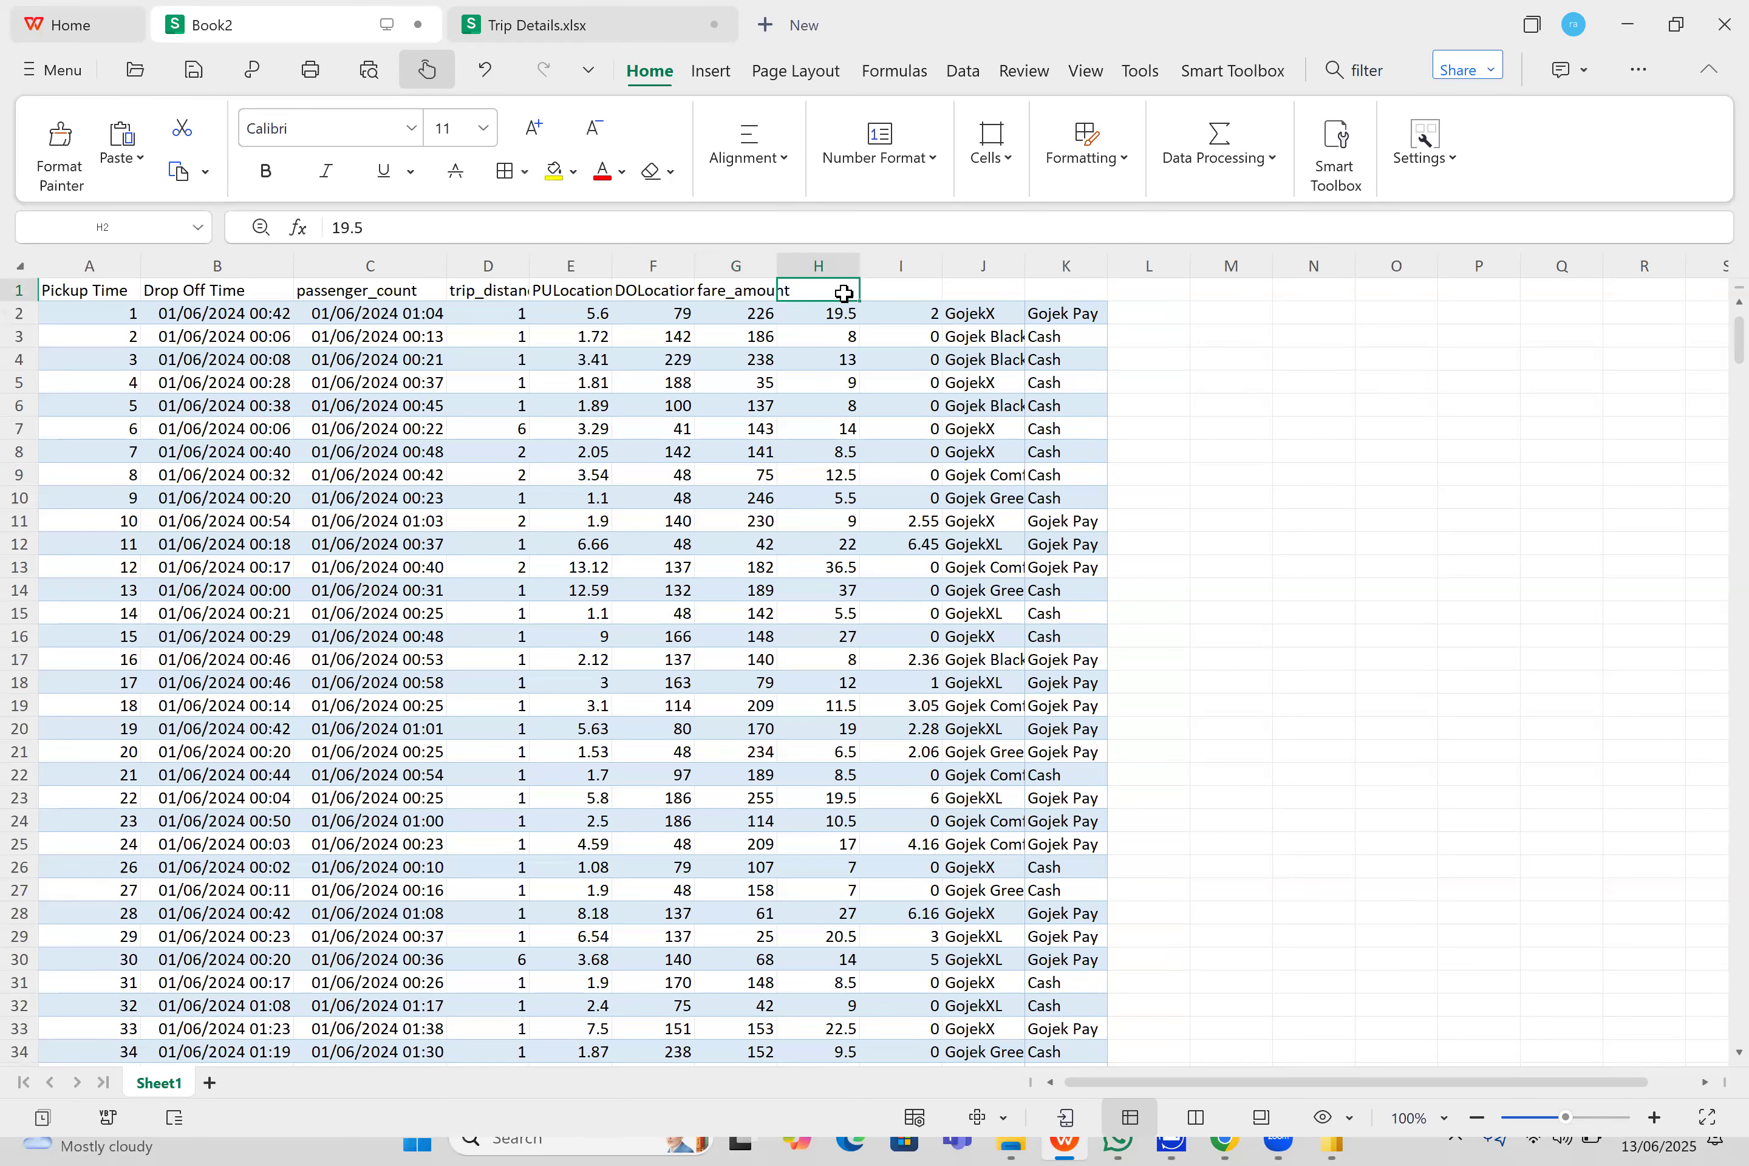
# - Compare the header row of Book2 with the one in Trip Details.xlsx to check the column alignment
pyautogui.doubleClick(844, 289)
pyautogui.click(532, 25)
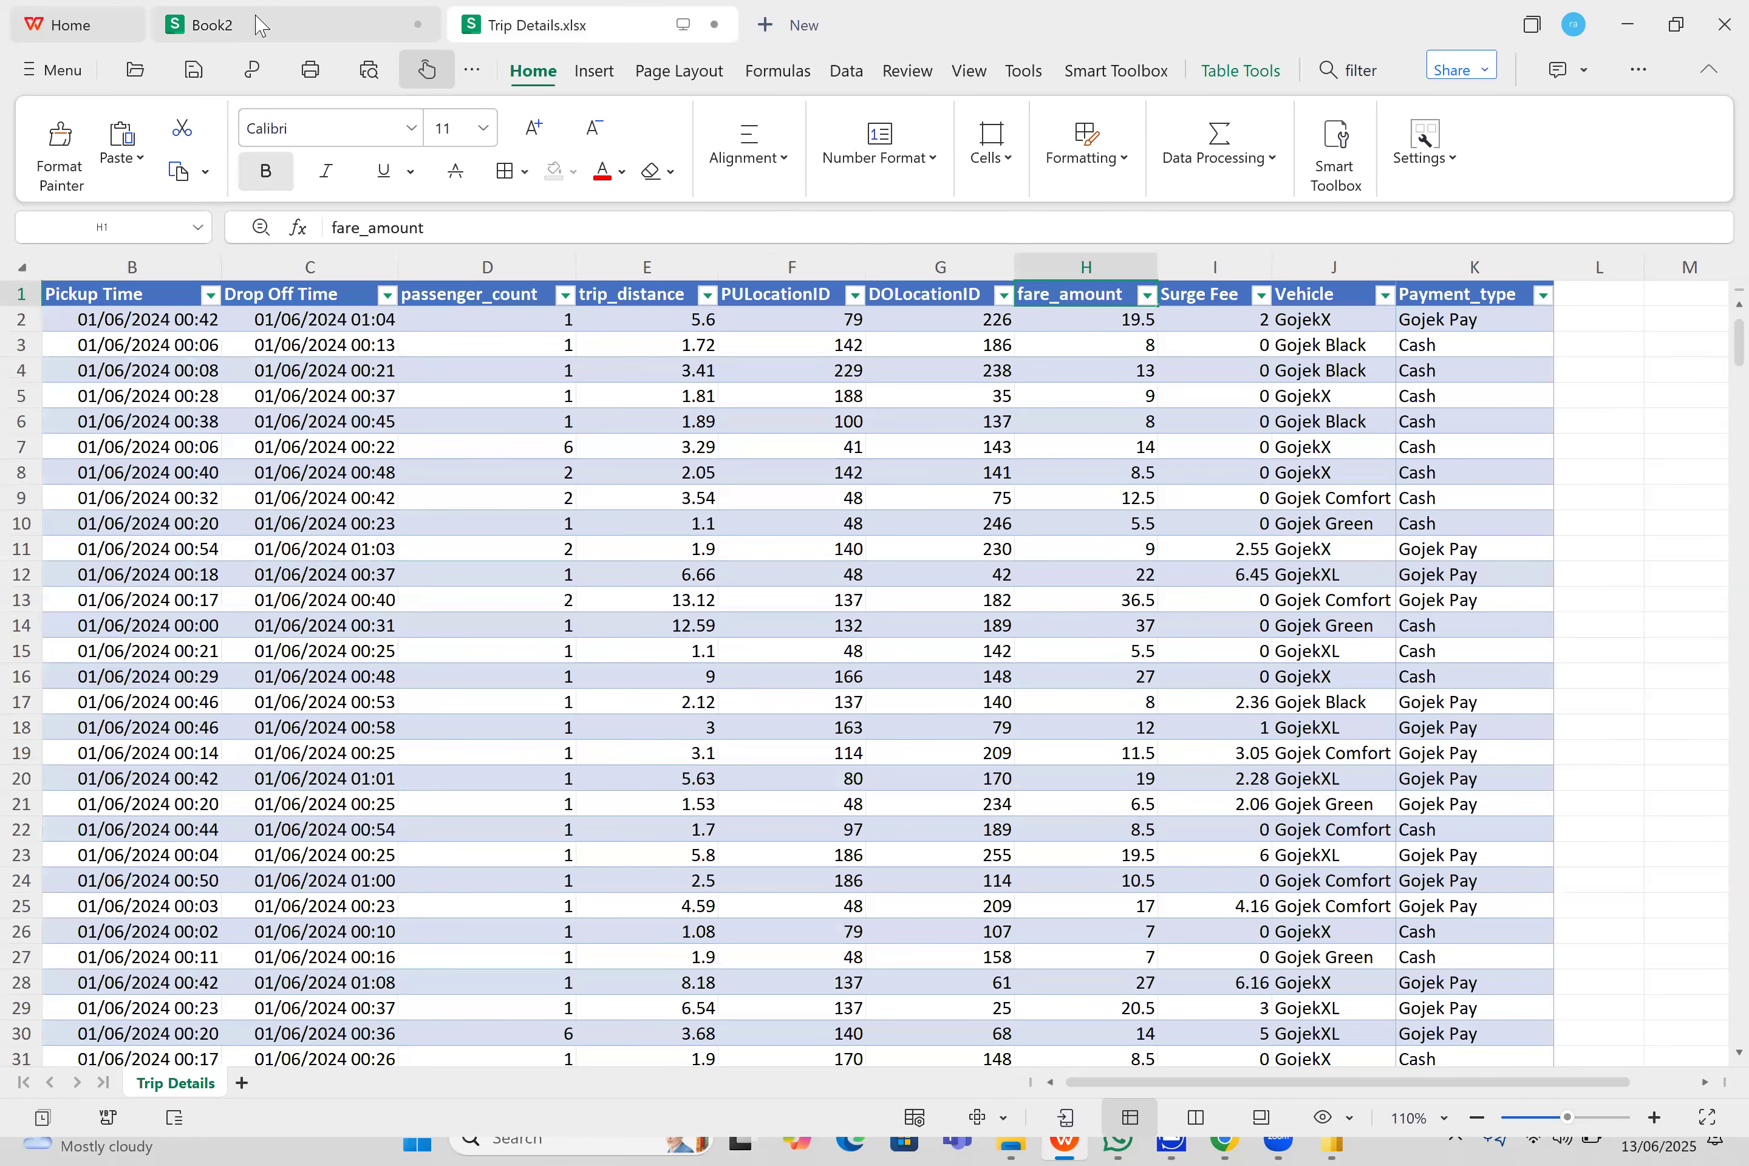
pyautogui.click(261, 25)
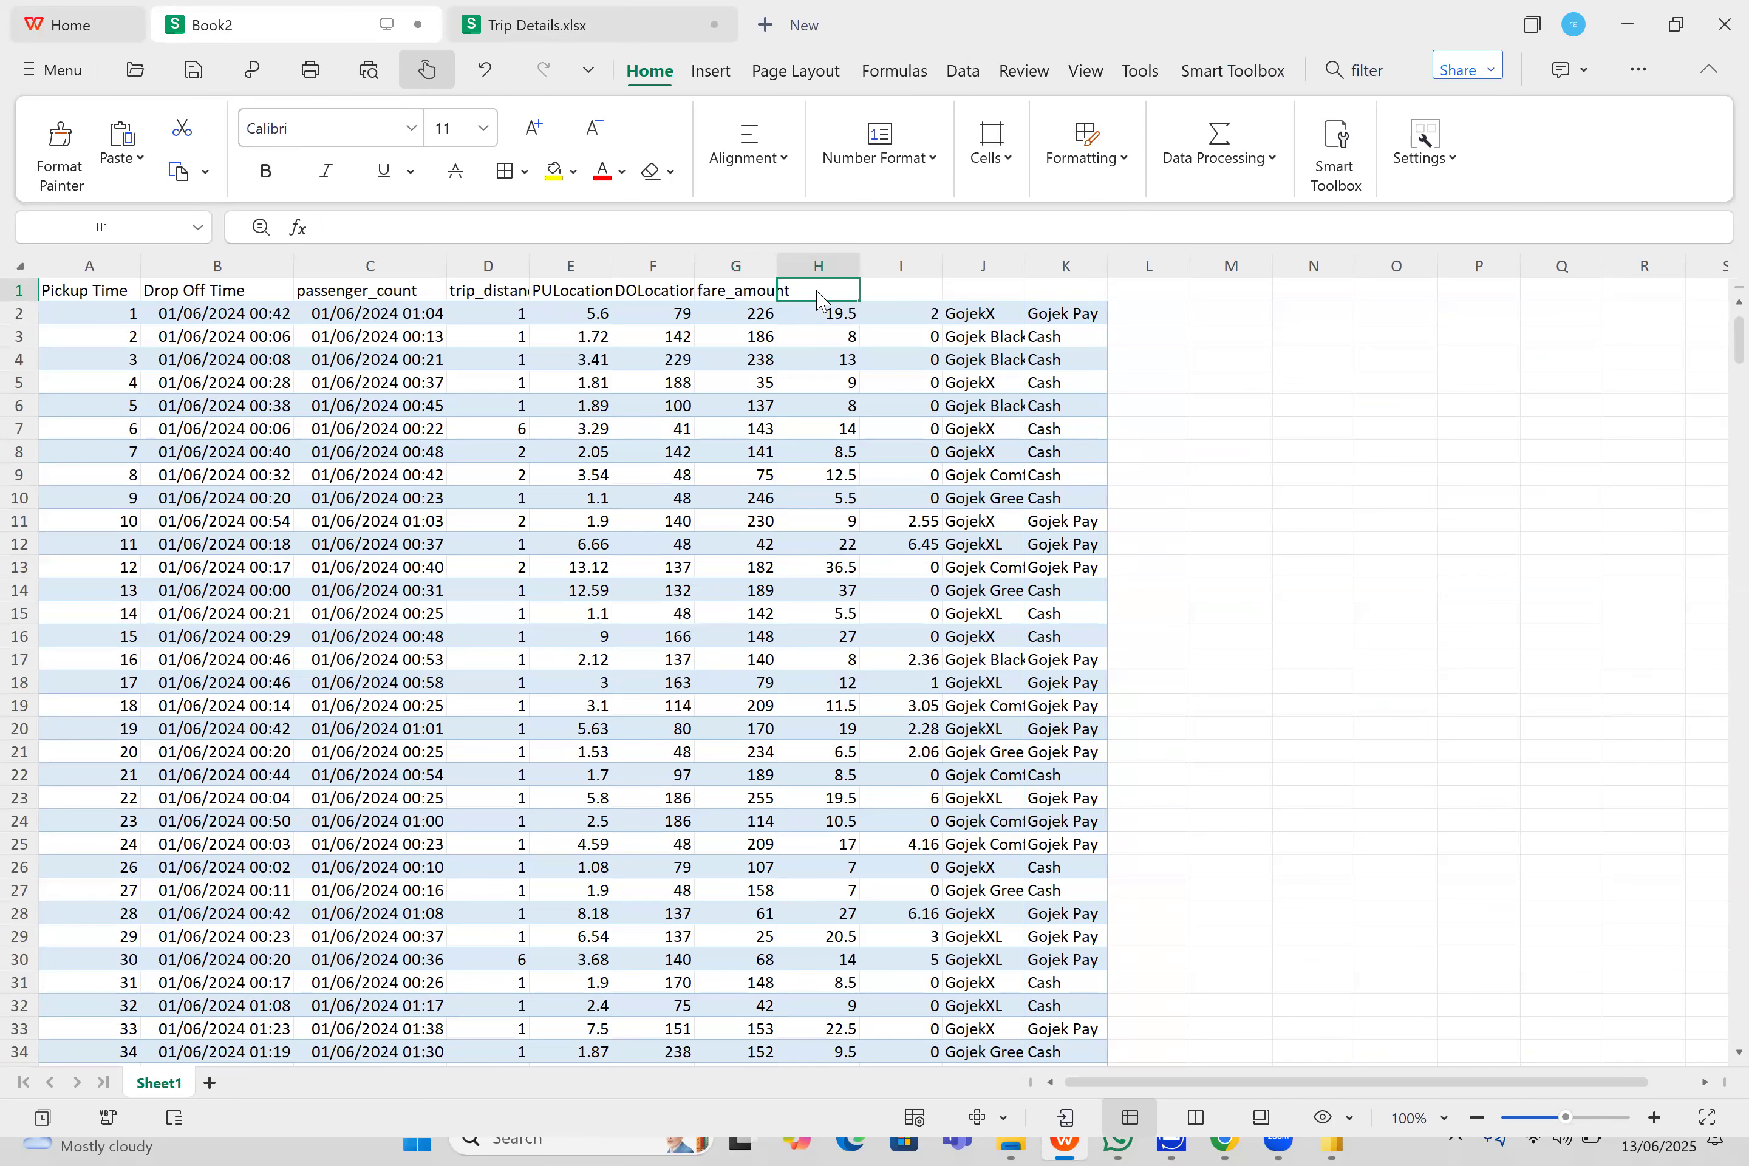
pyautogui.click(532, 25)
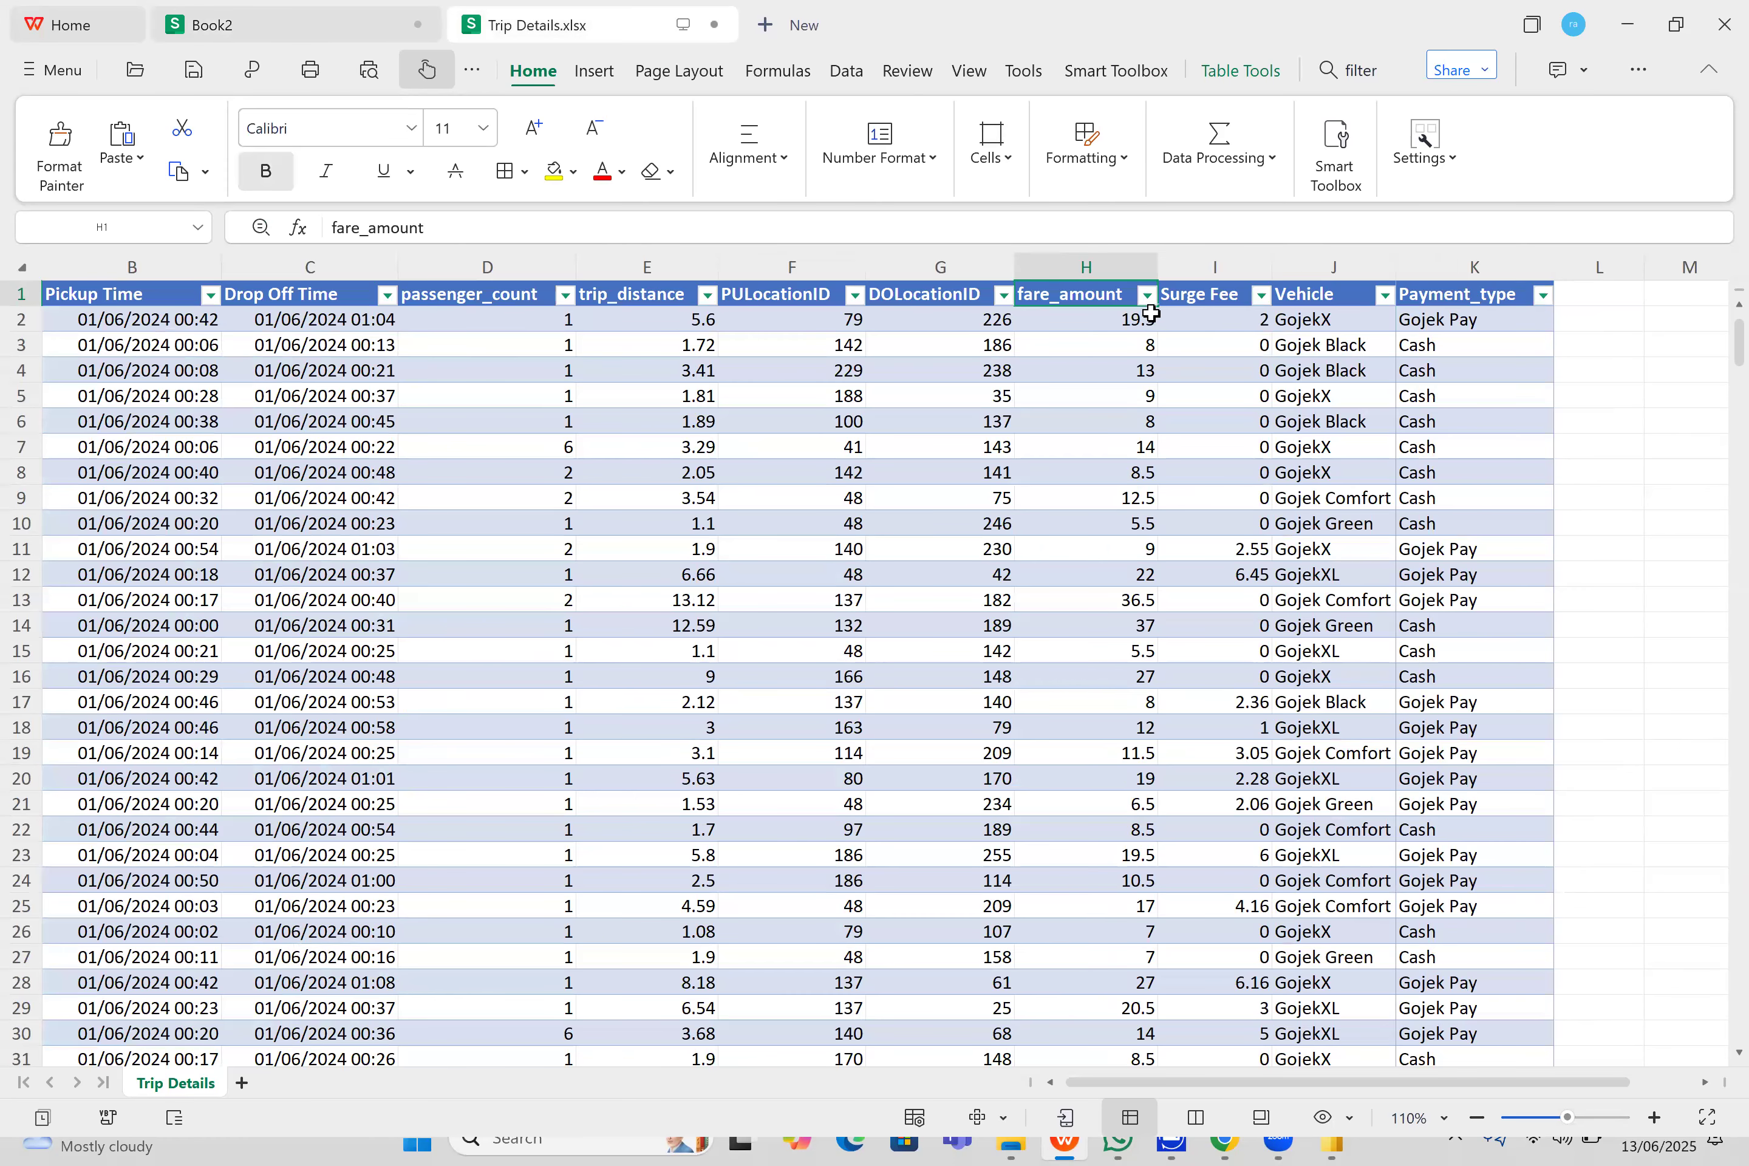
pyautogui.click(371, 12)
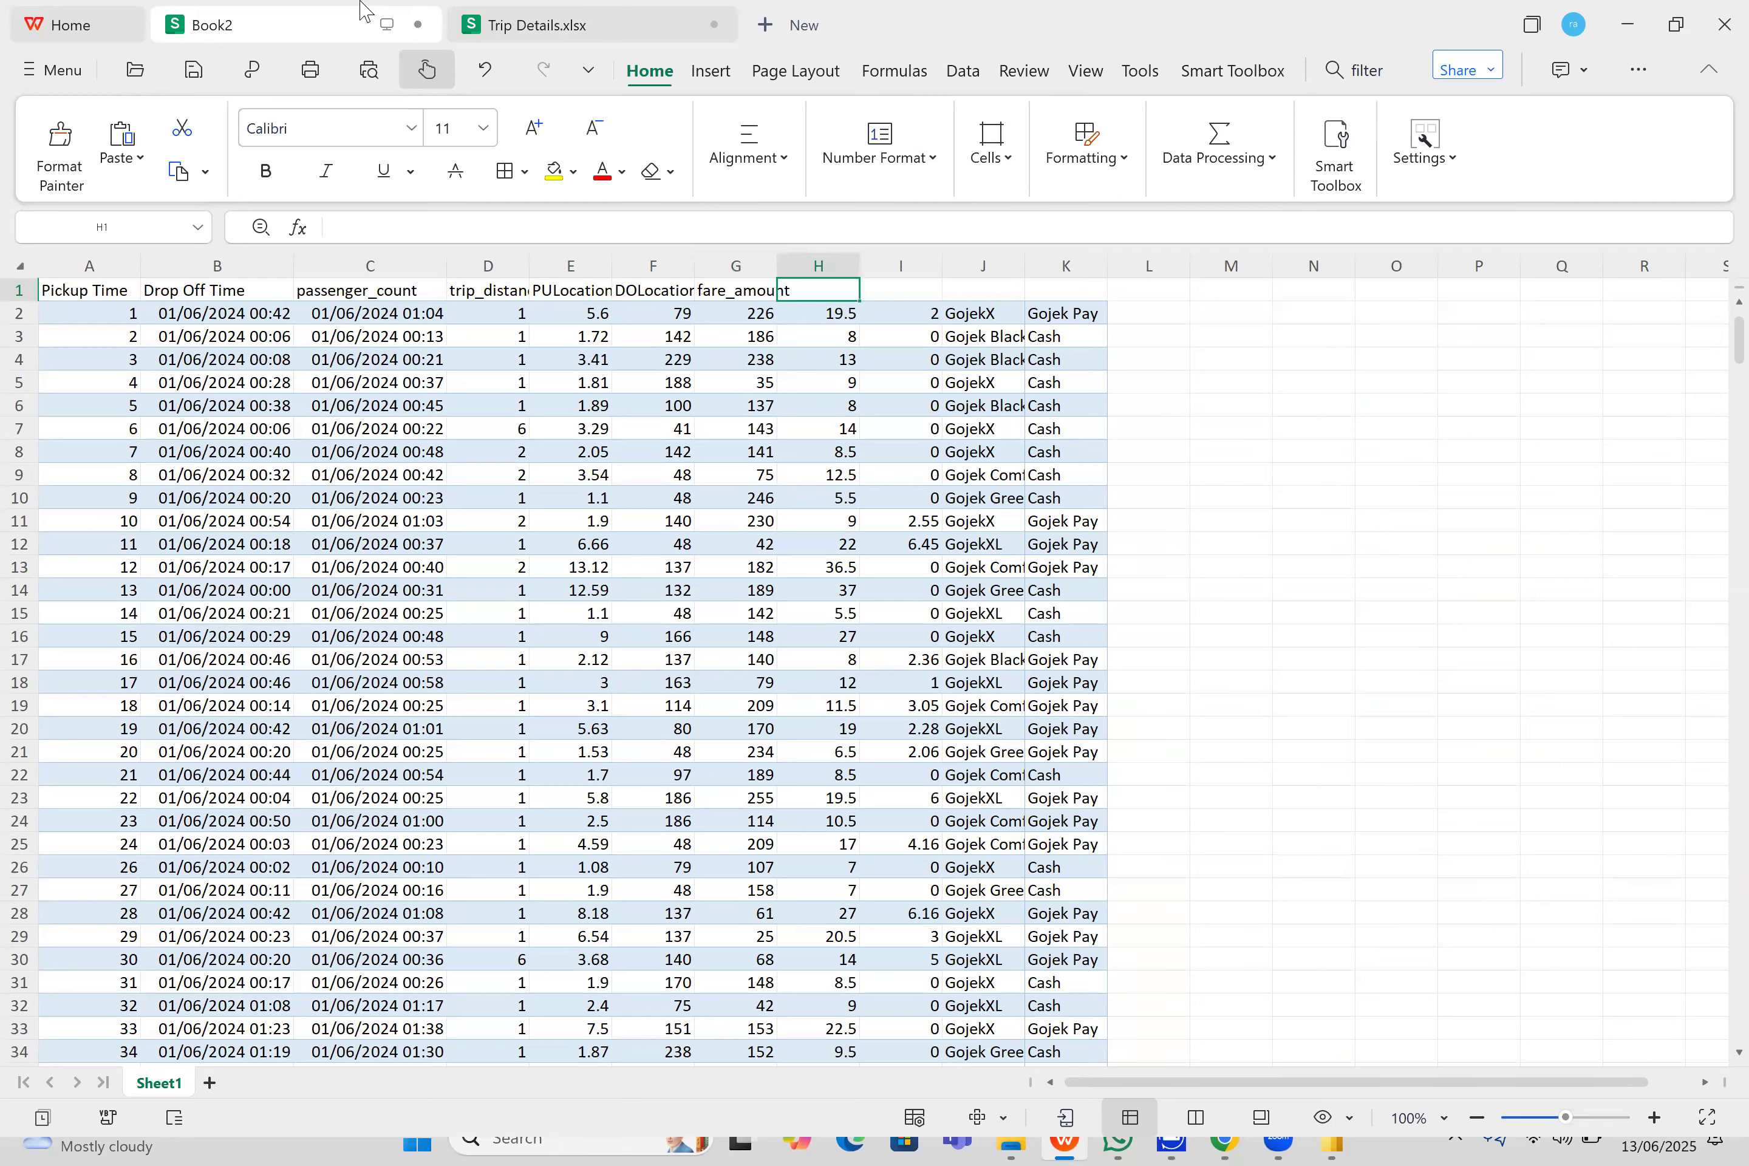
pyautogui.click(574, 27)
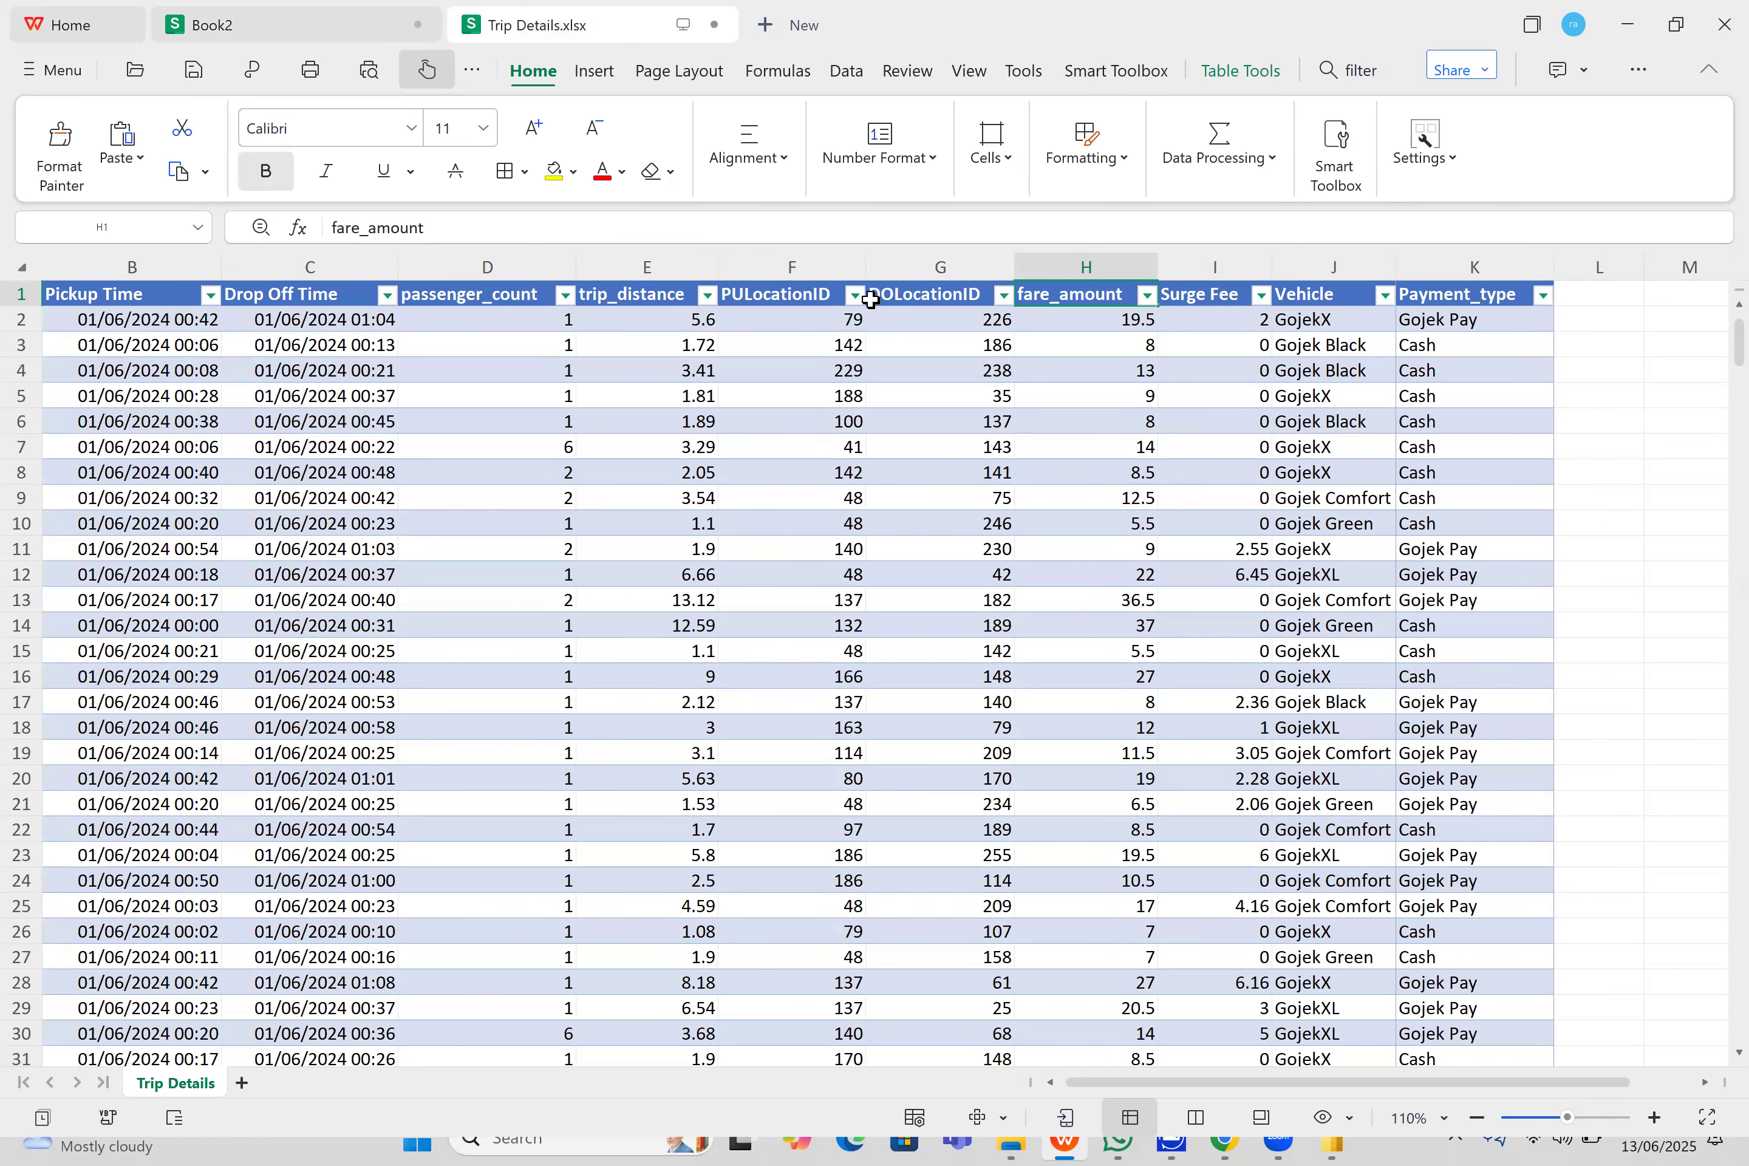
pyautogui.click(339, 30)
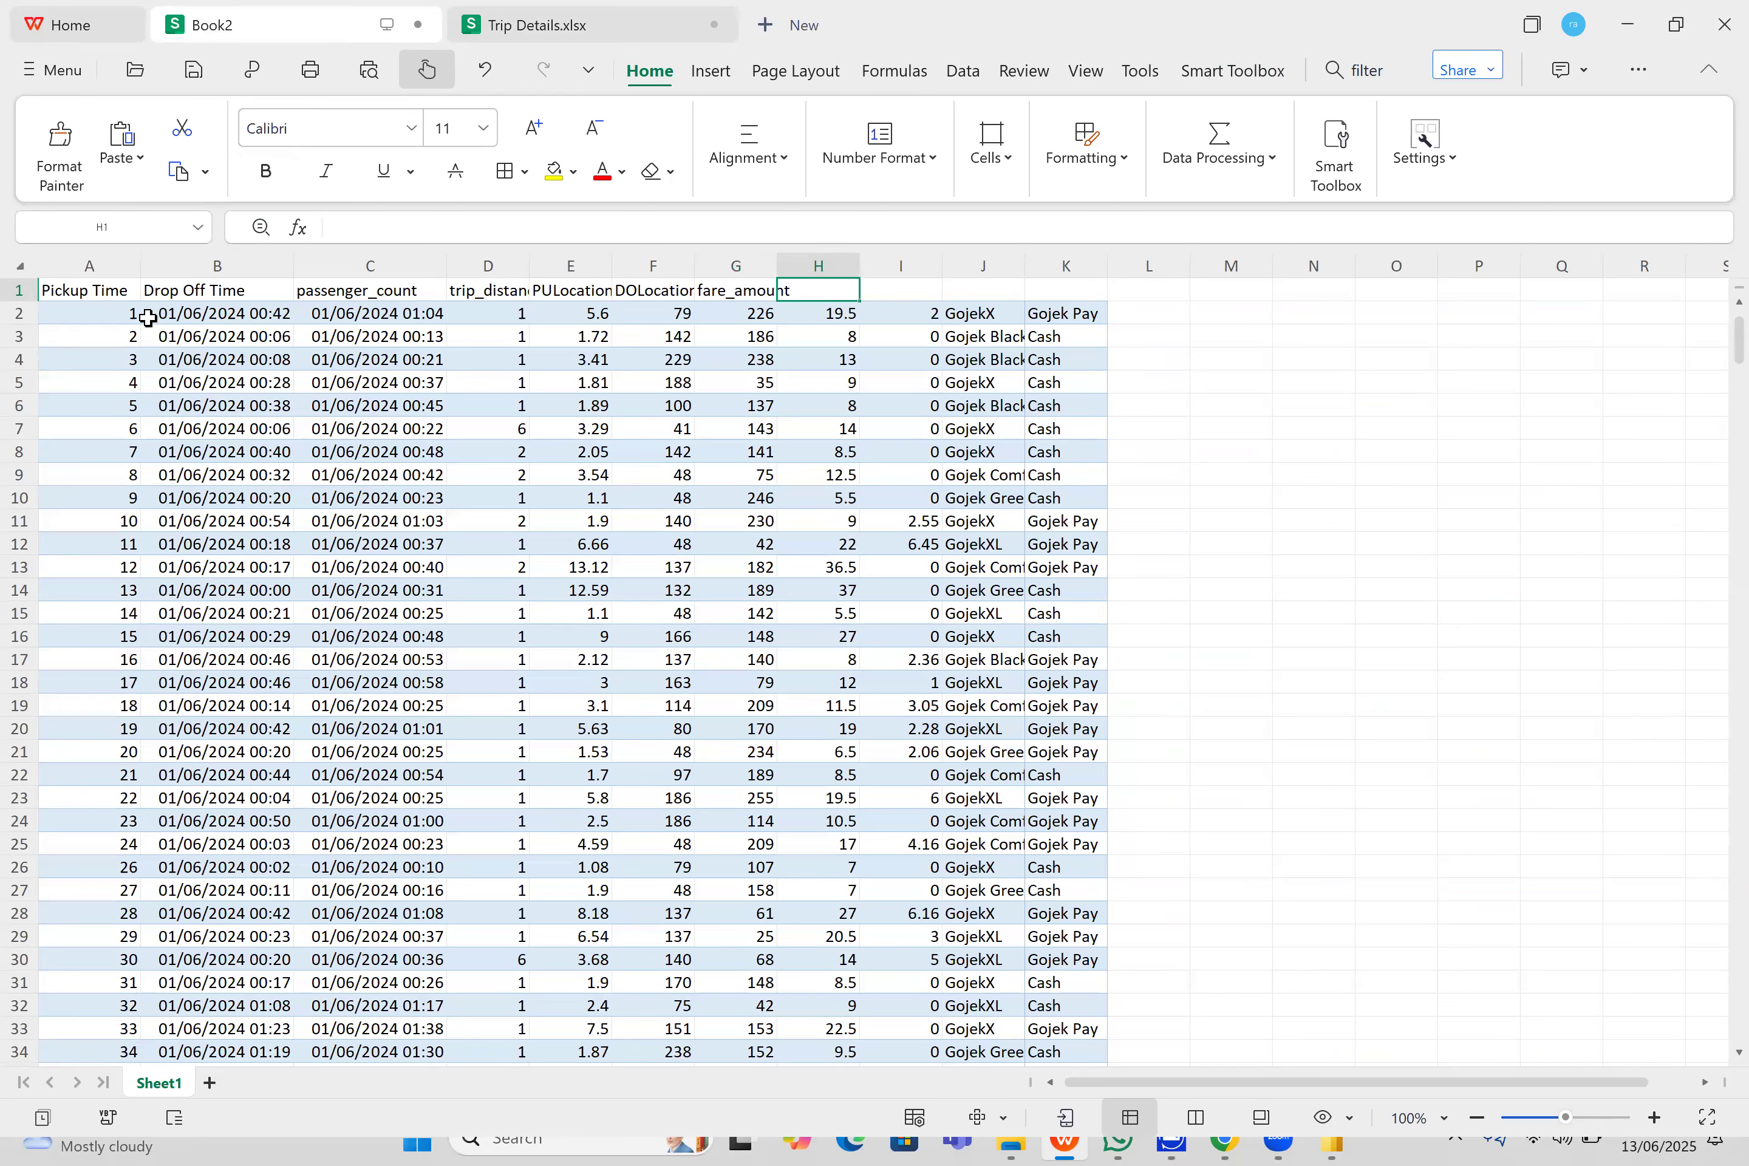
# - Move the headers in A1:G1 of Book2 one column over to B1:H1
pyautogui.click(118, 295)
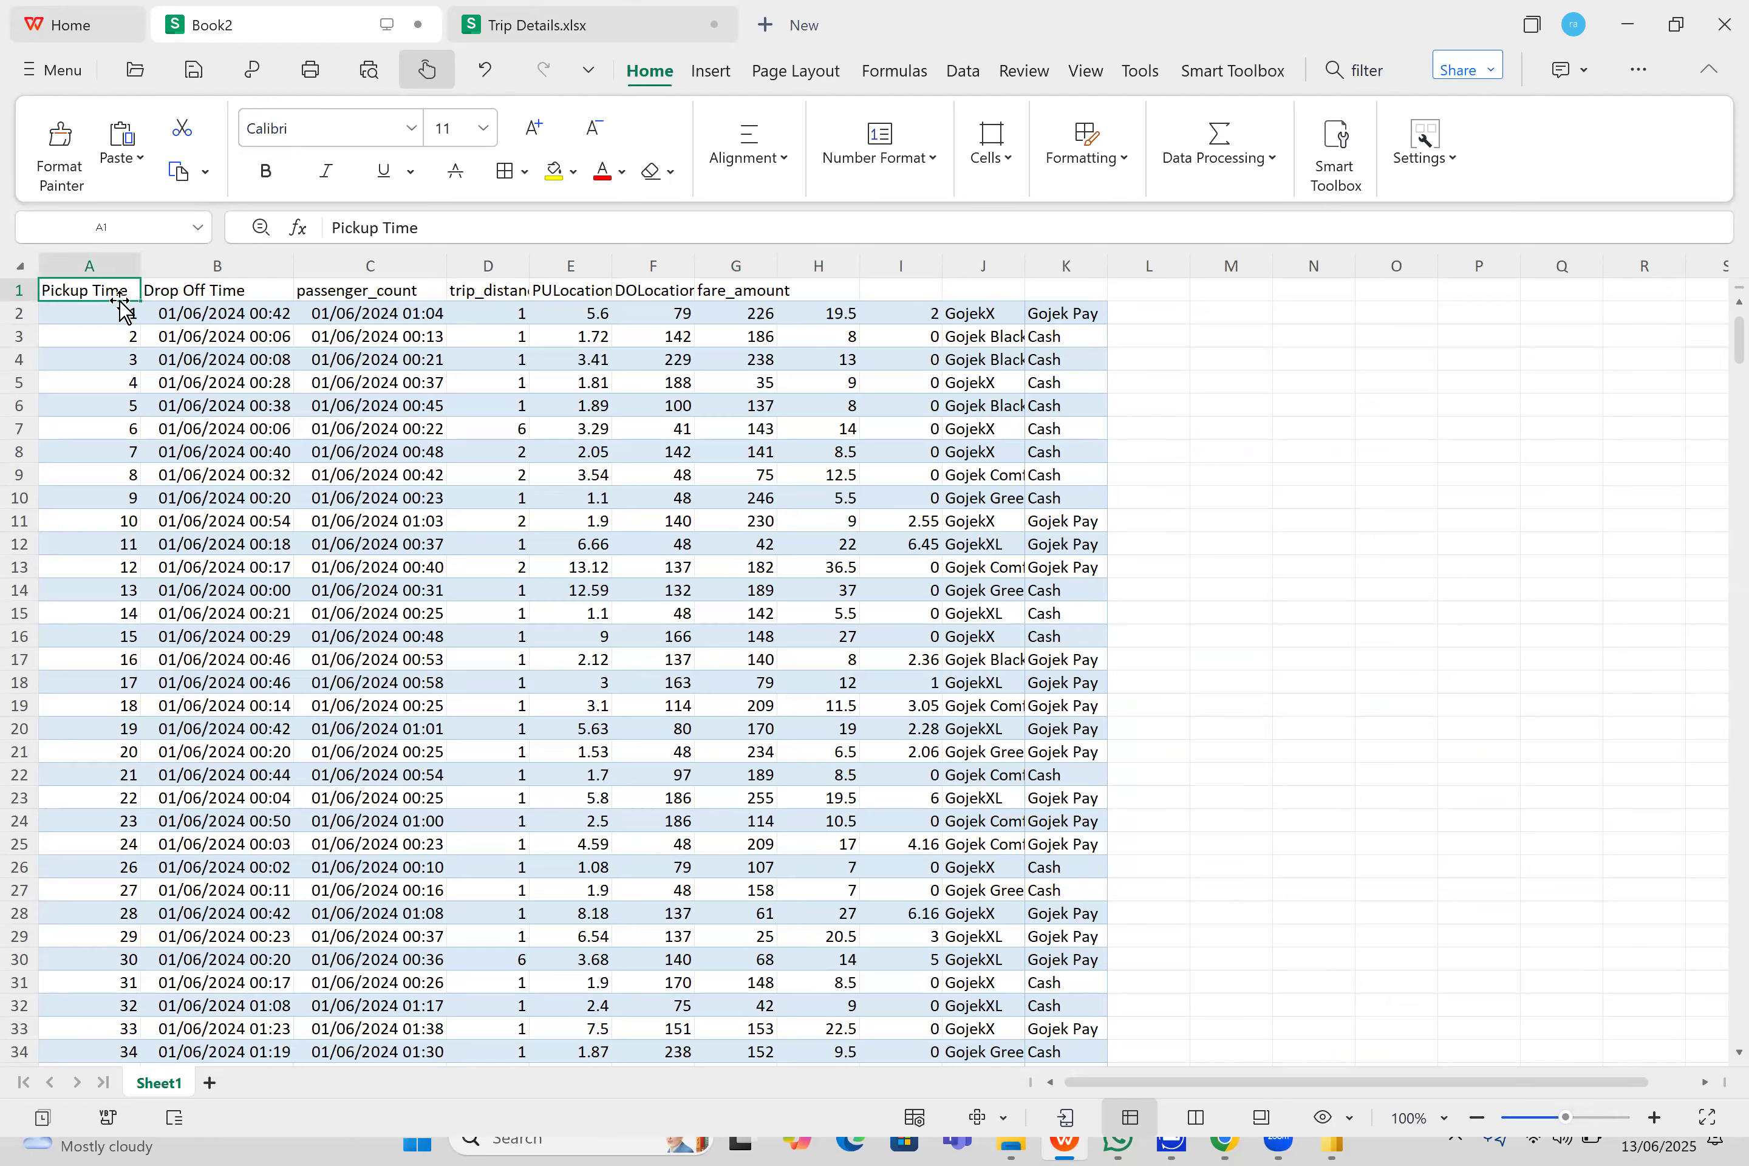
pyautogui.moveTo(294, 294); pyautogui.dragTo(739, 289)
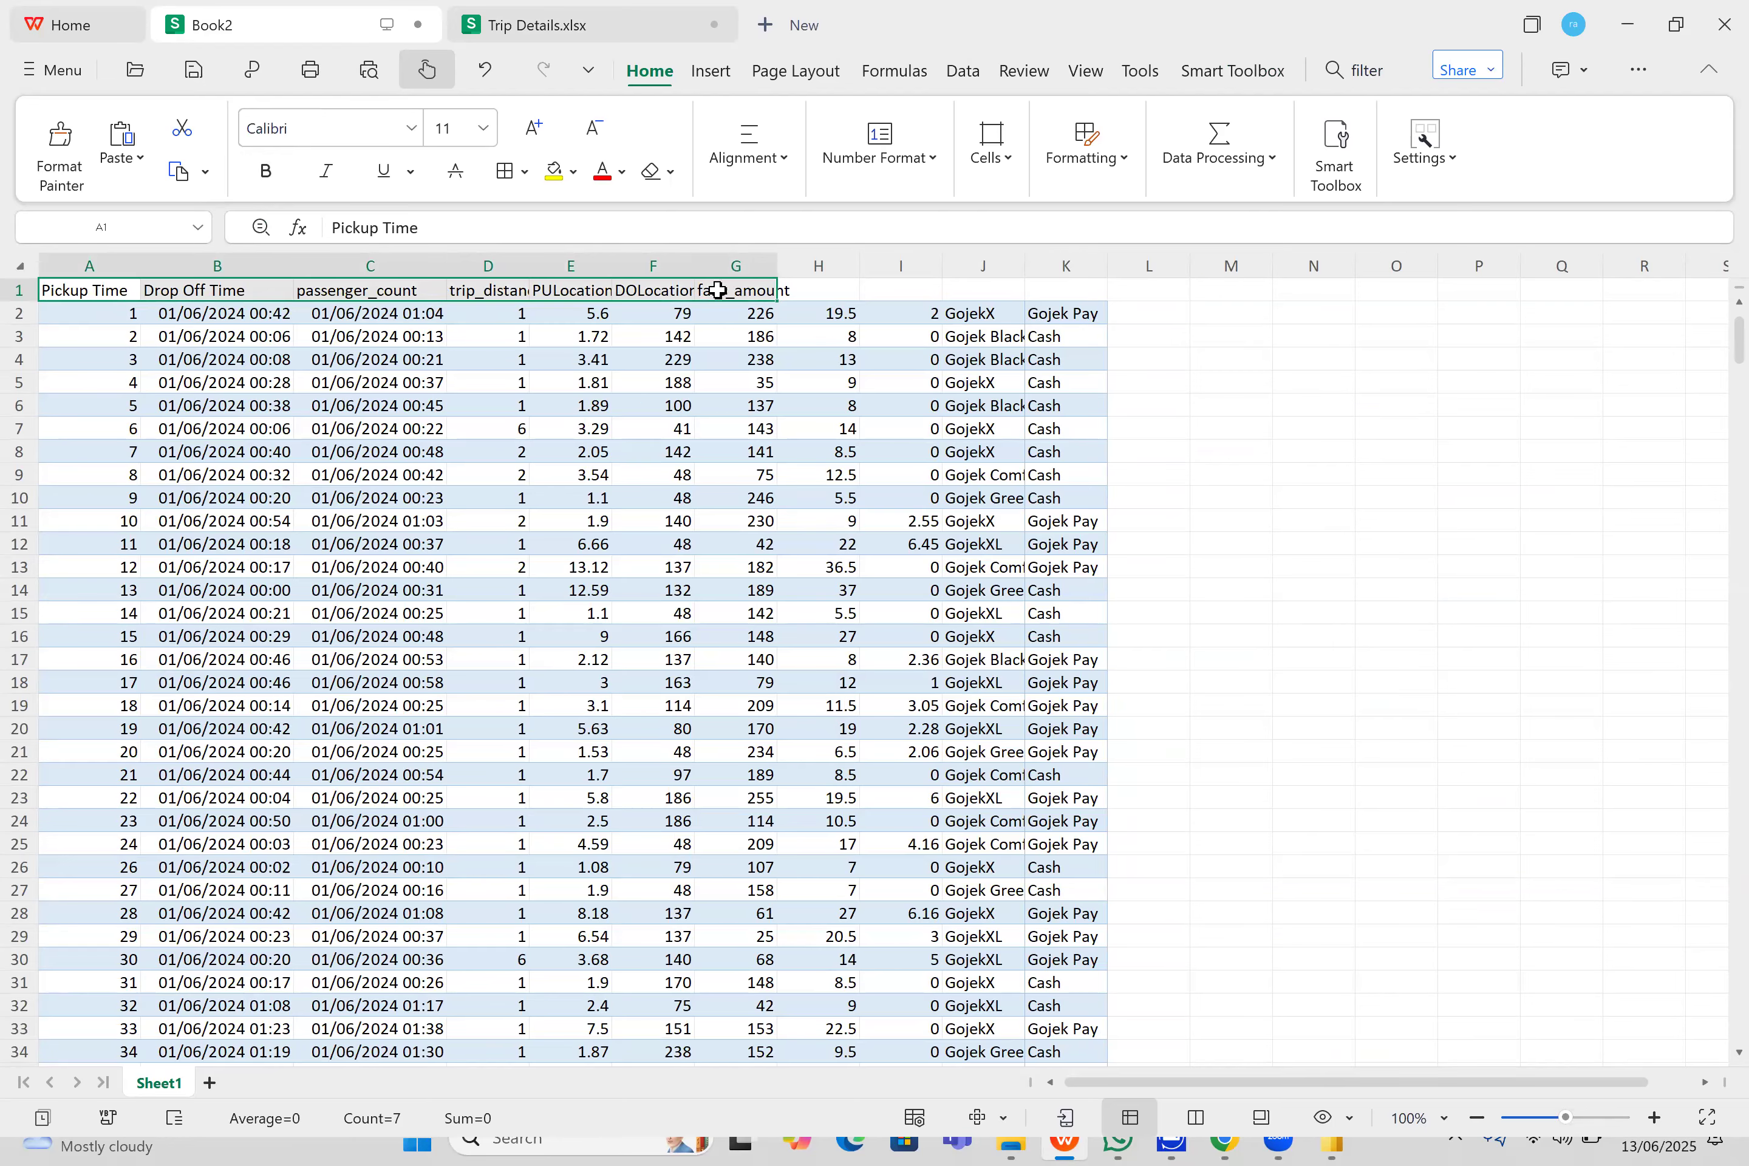
pyautogui.hotkey('ctrl', 'c')
pyautogui.moveTo(238, 288); pyautogui.dragTo(392, 288)
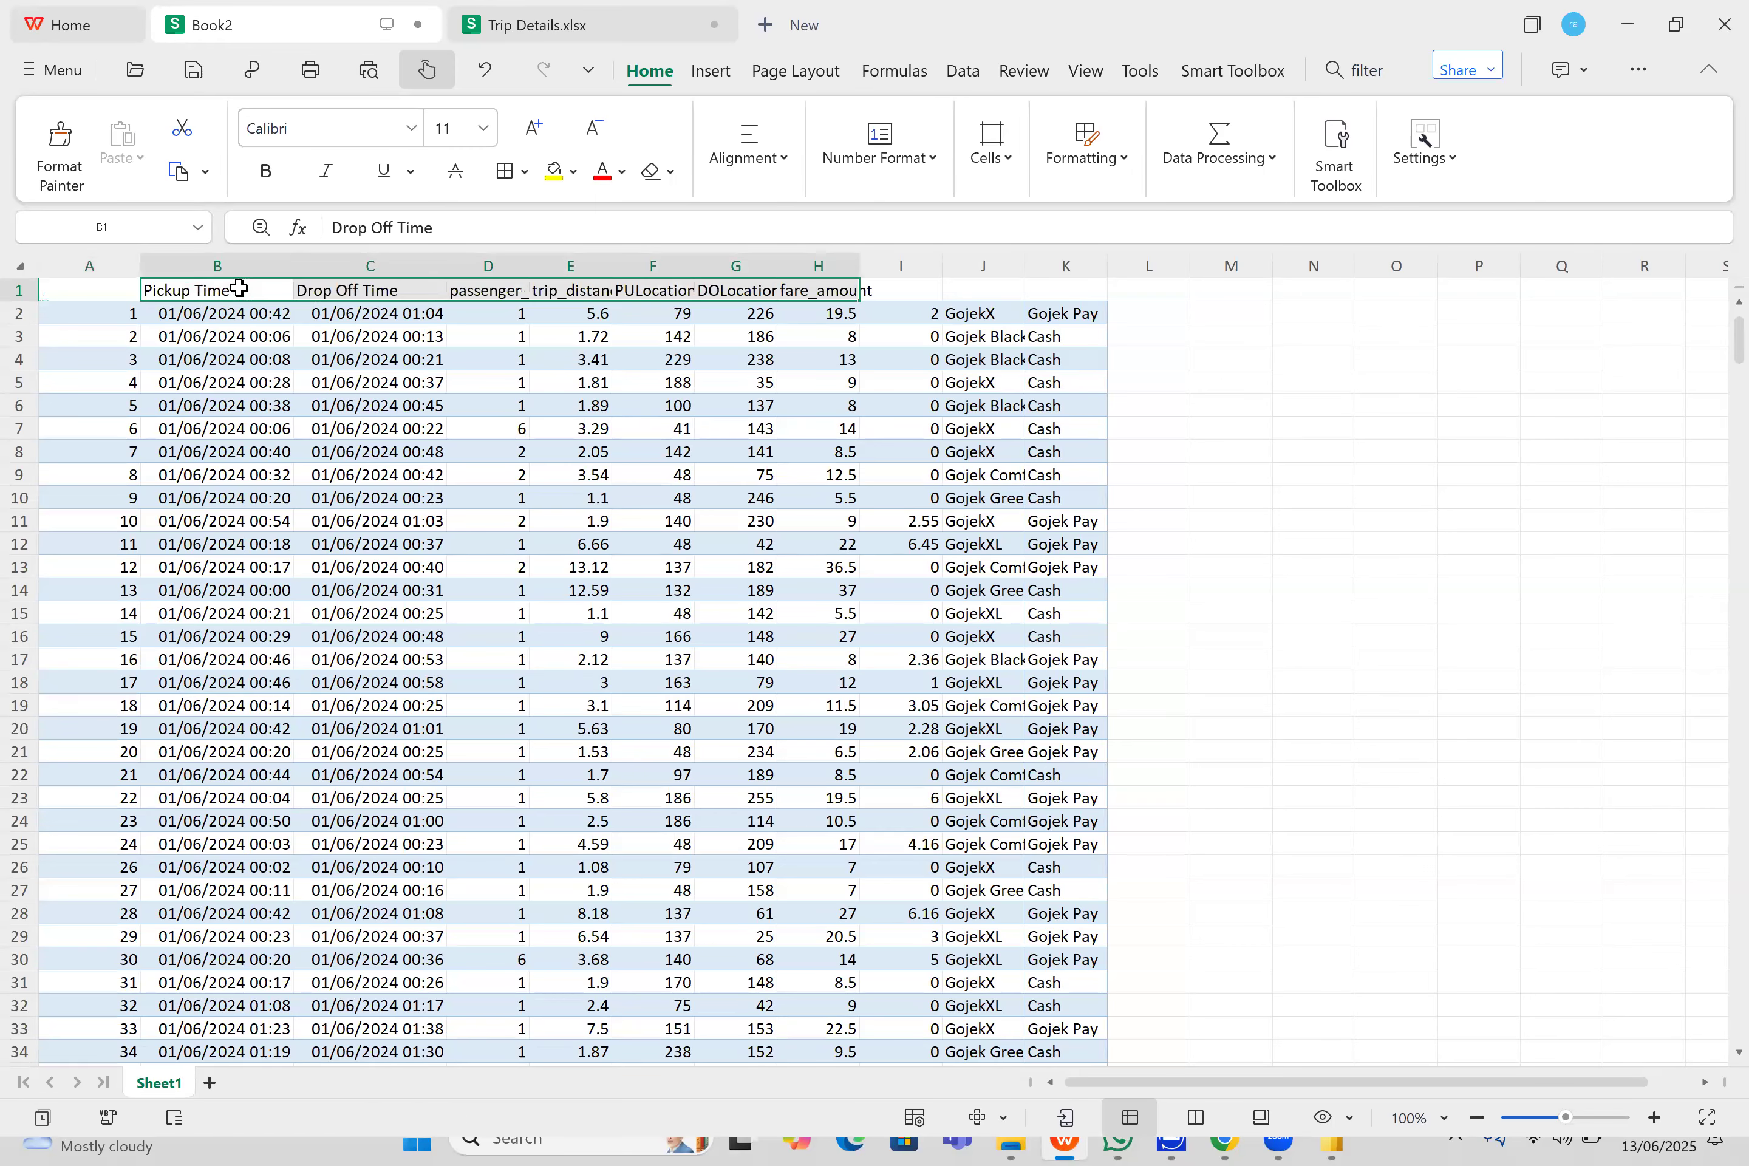
# - Copy the Trip ID header text from Trip Details.xlsx and paste it into cell A1 of Book2
pyautogui.click(498, 31)
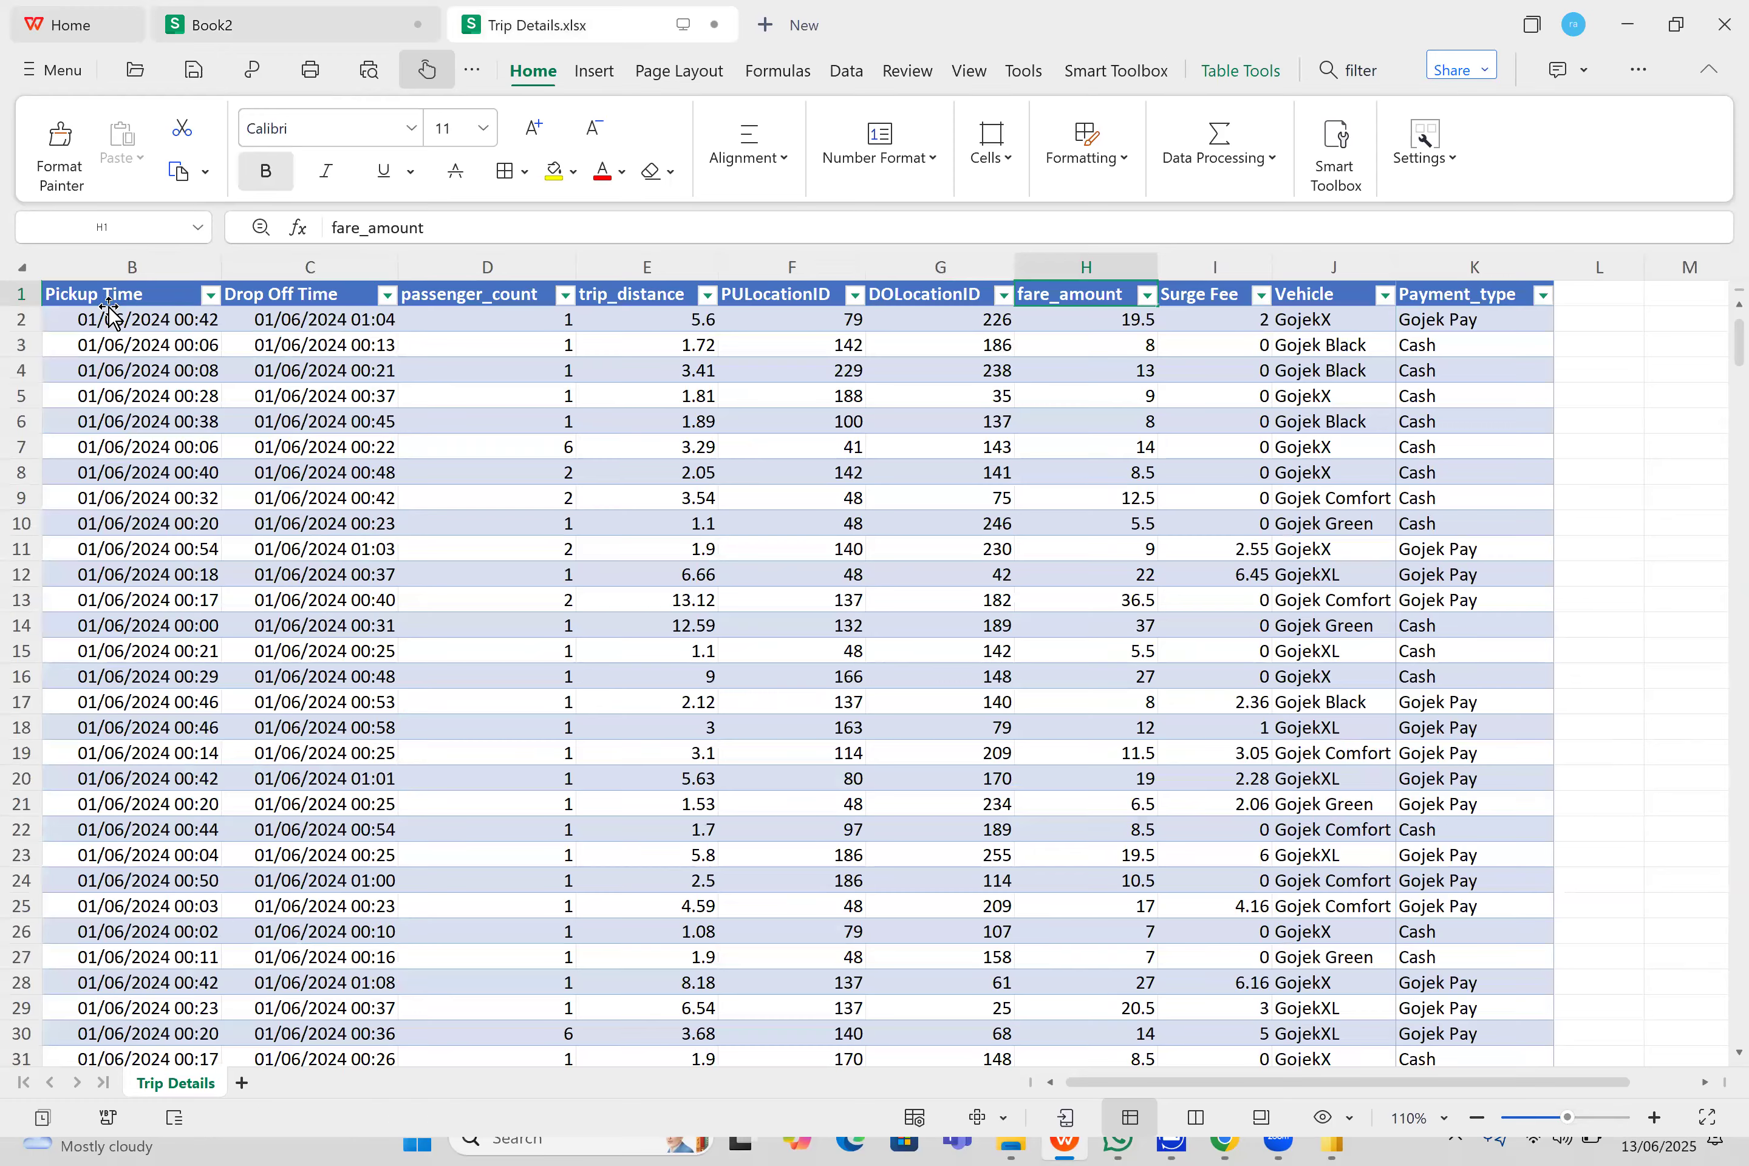
pyautogui.press('Left')
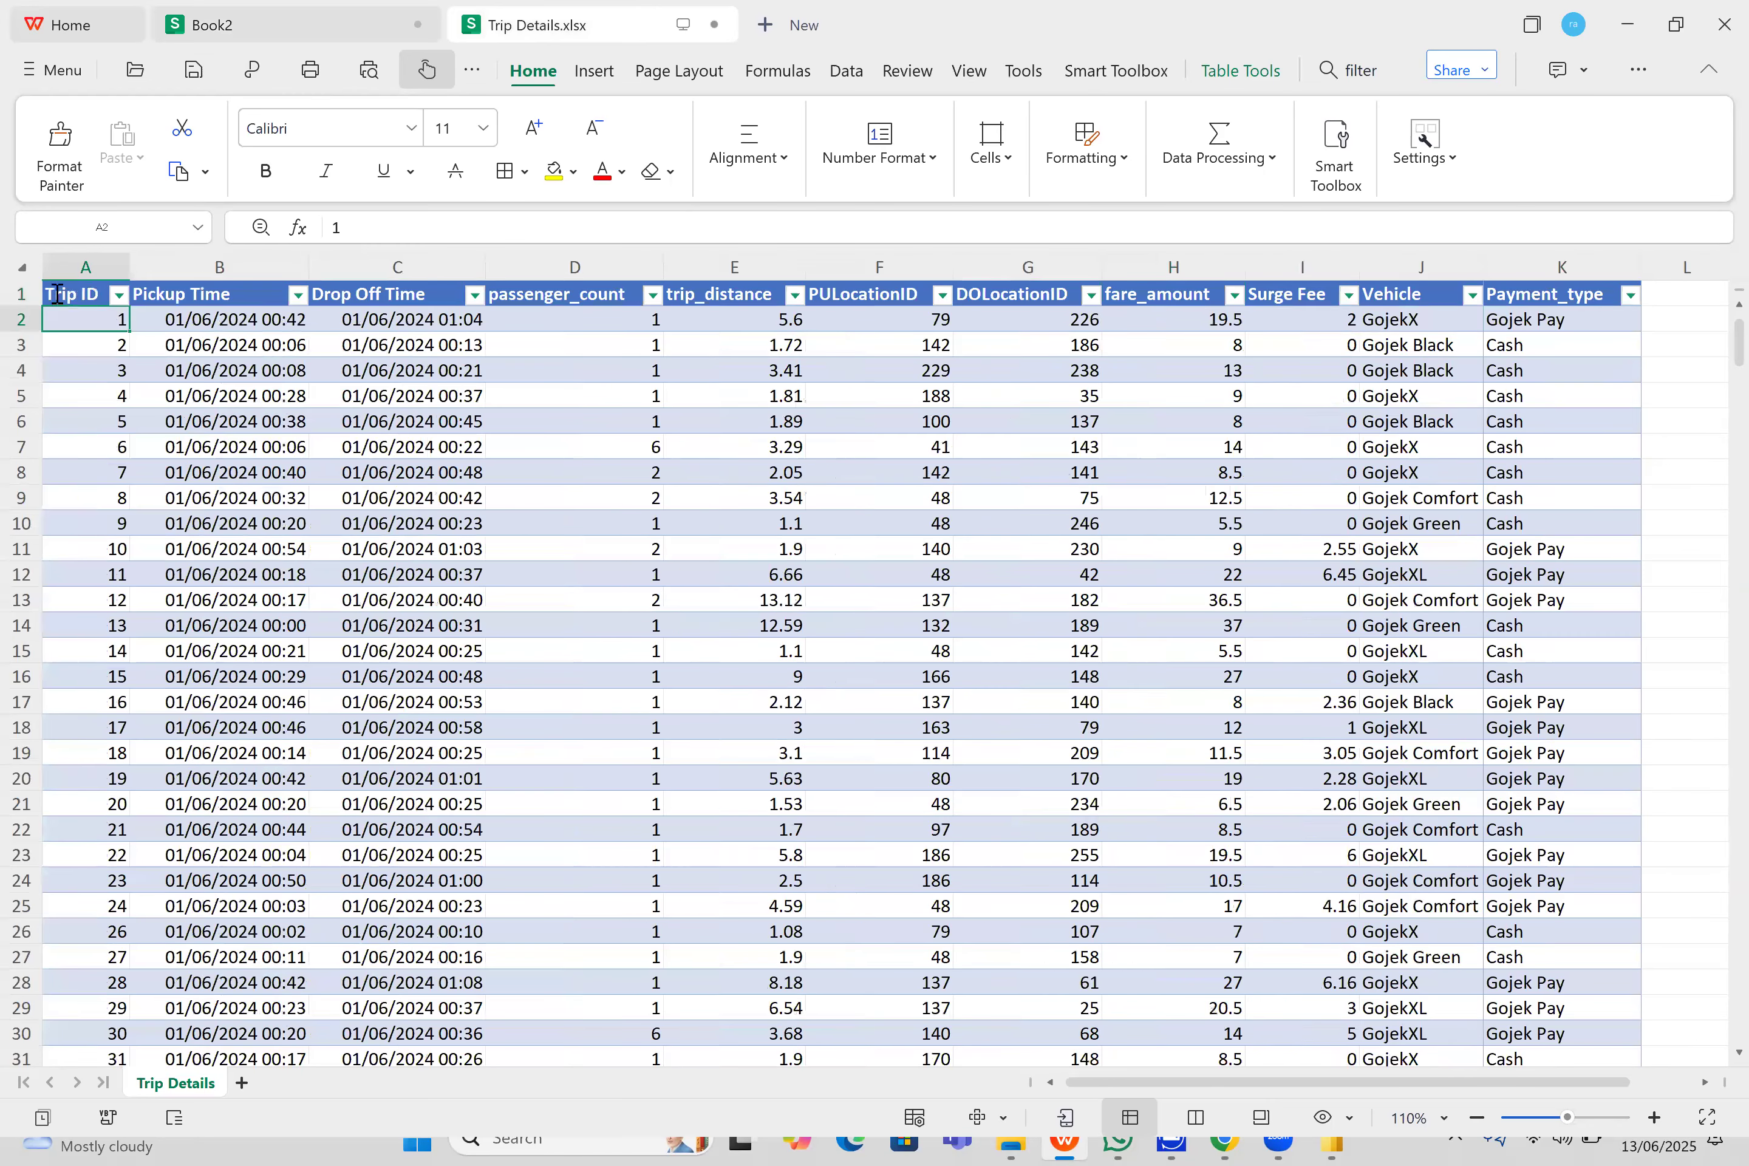
pyautogui.press('Up')
pyautogui.click(348, 13)
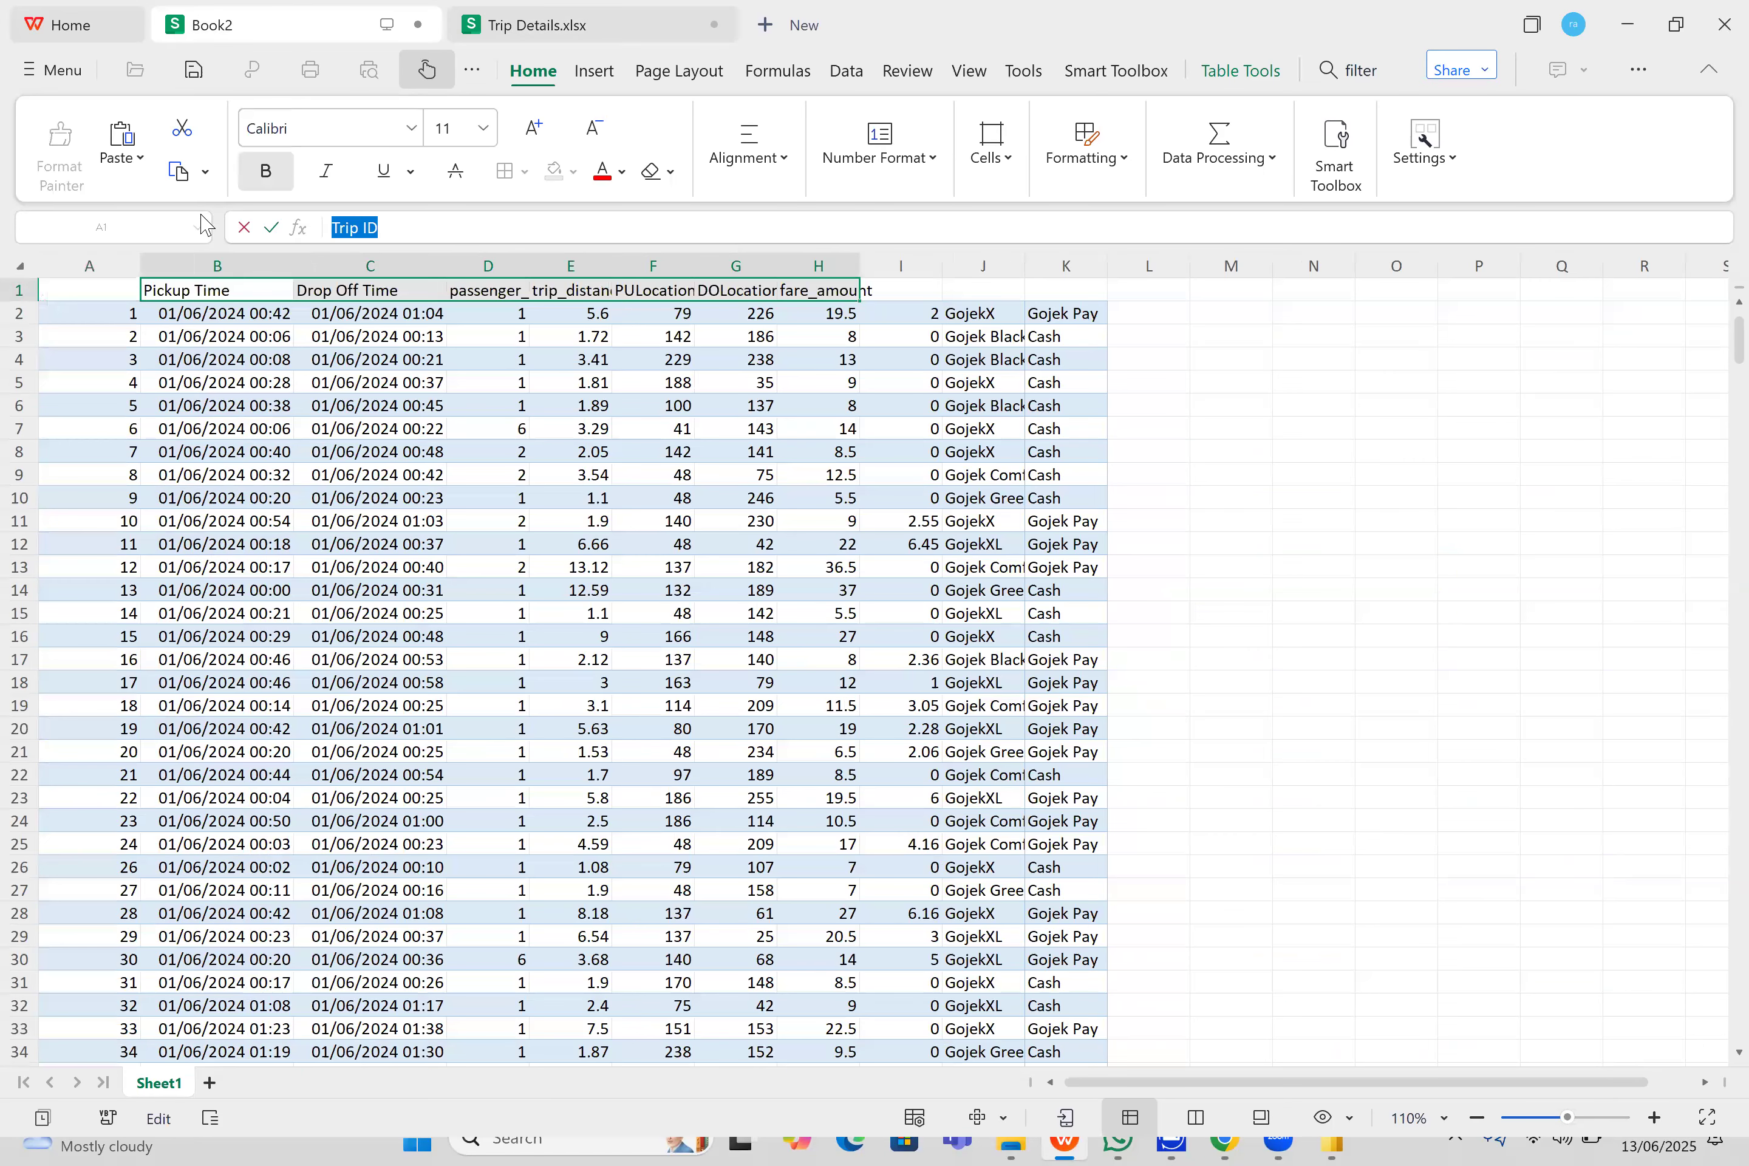
pyautogui.click(106, 286)
pyautogui.hotkey('ctrl', 'v')
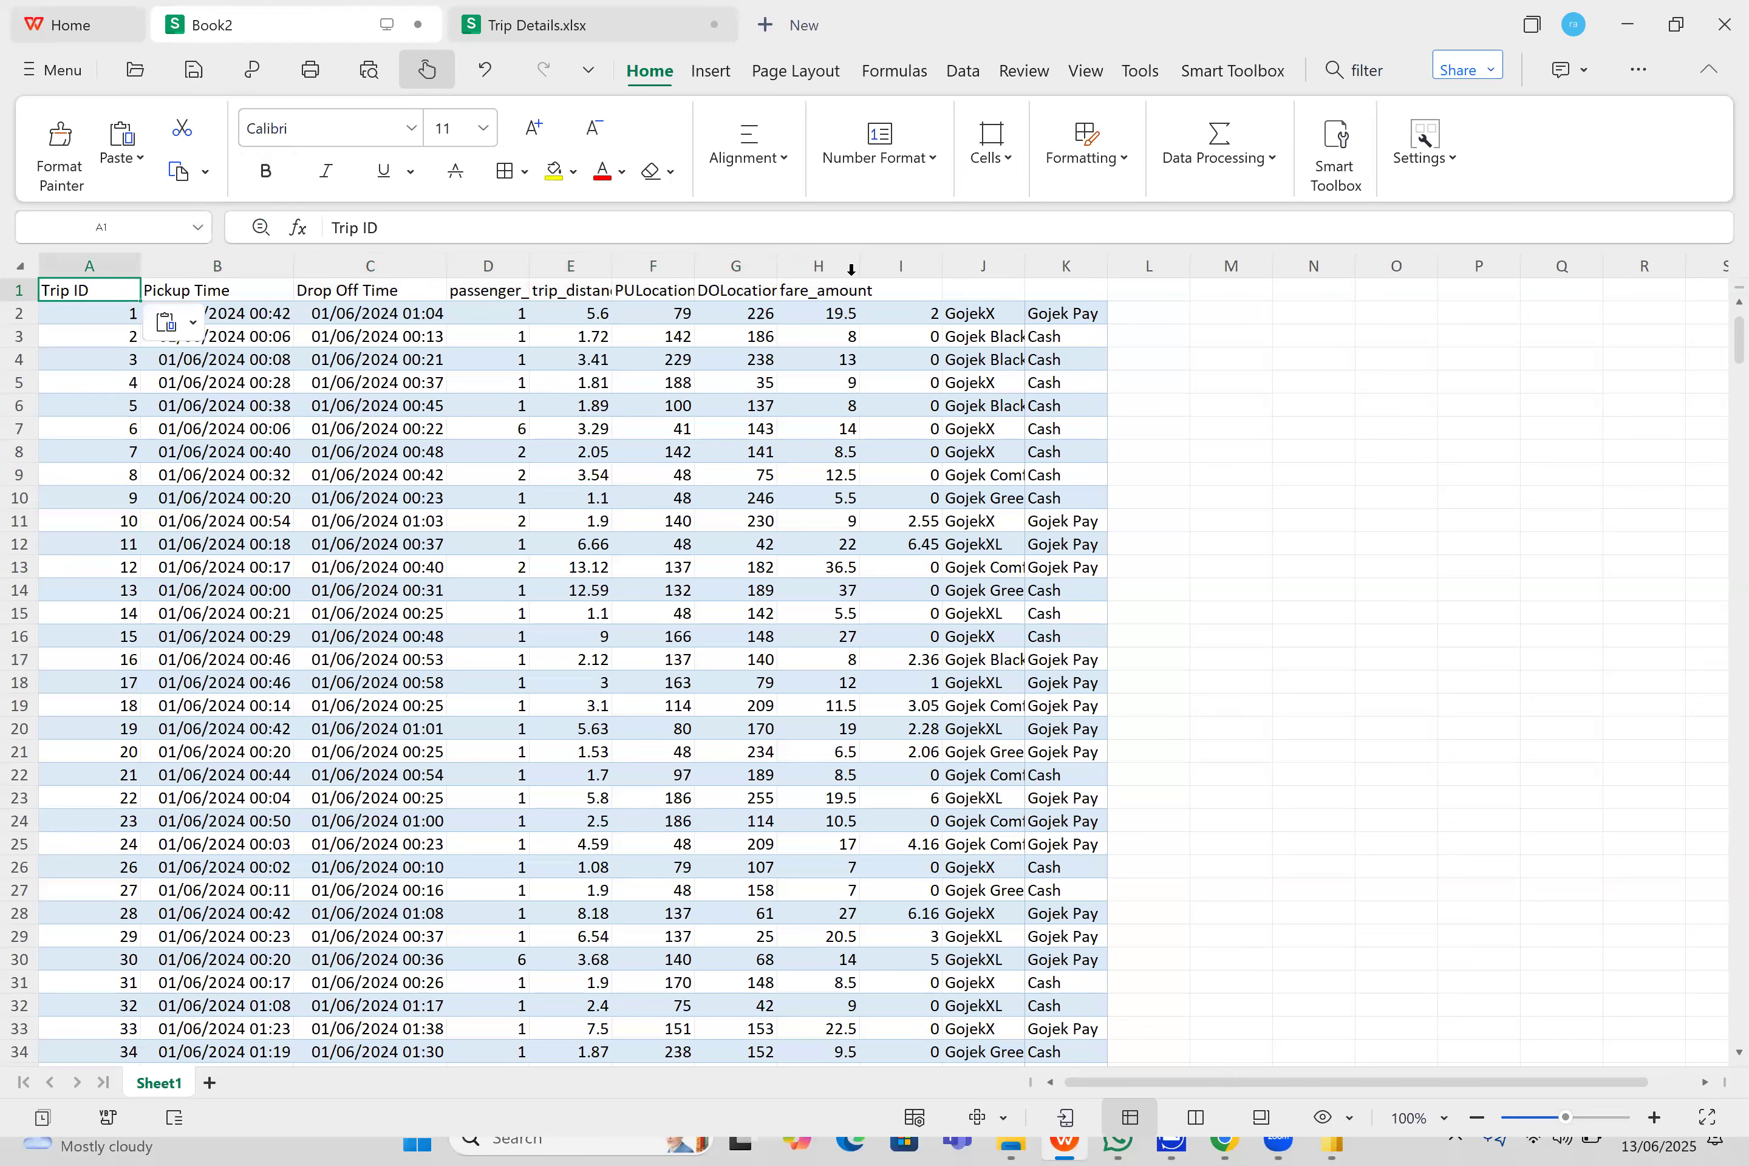
# - Copy the Surge Fee header text from Trip Details.xlsx and paste it into cell I1 of Book2
pyautogui.click(903, 299)
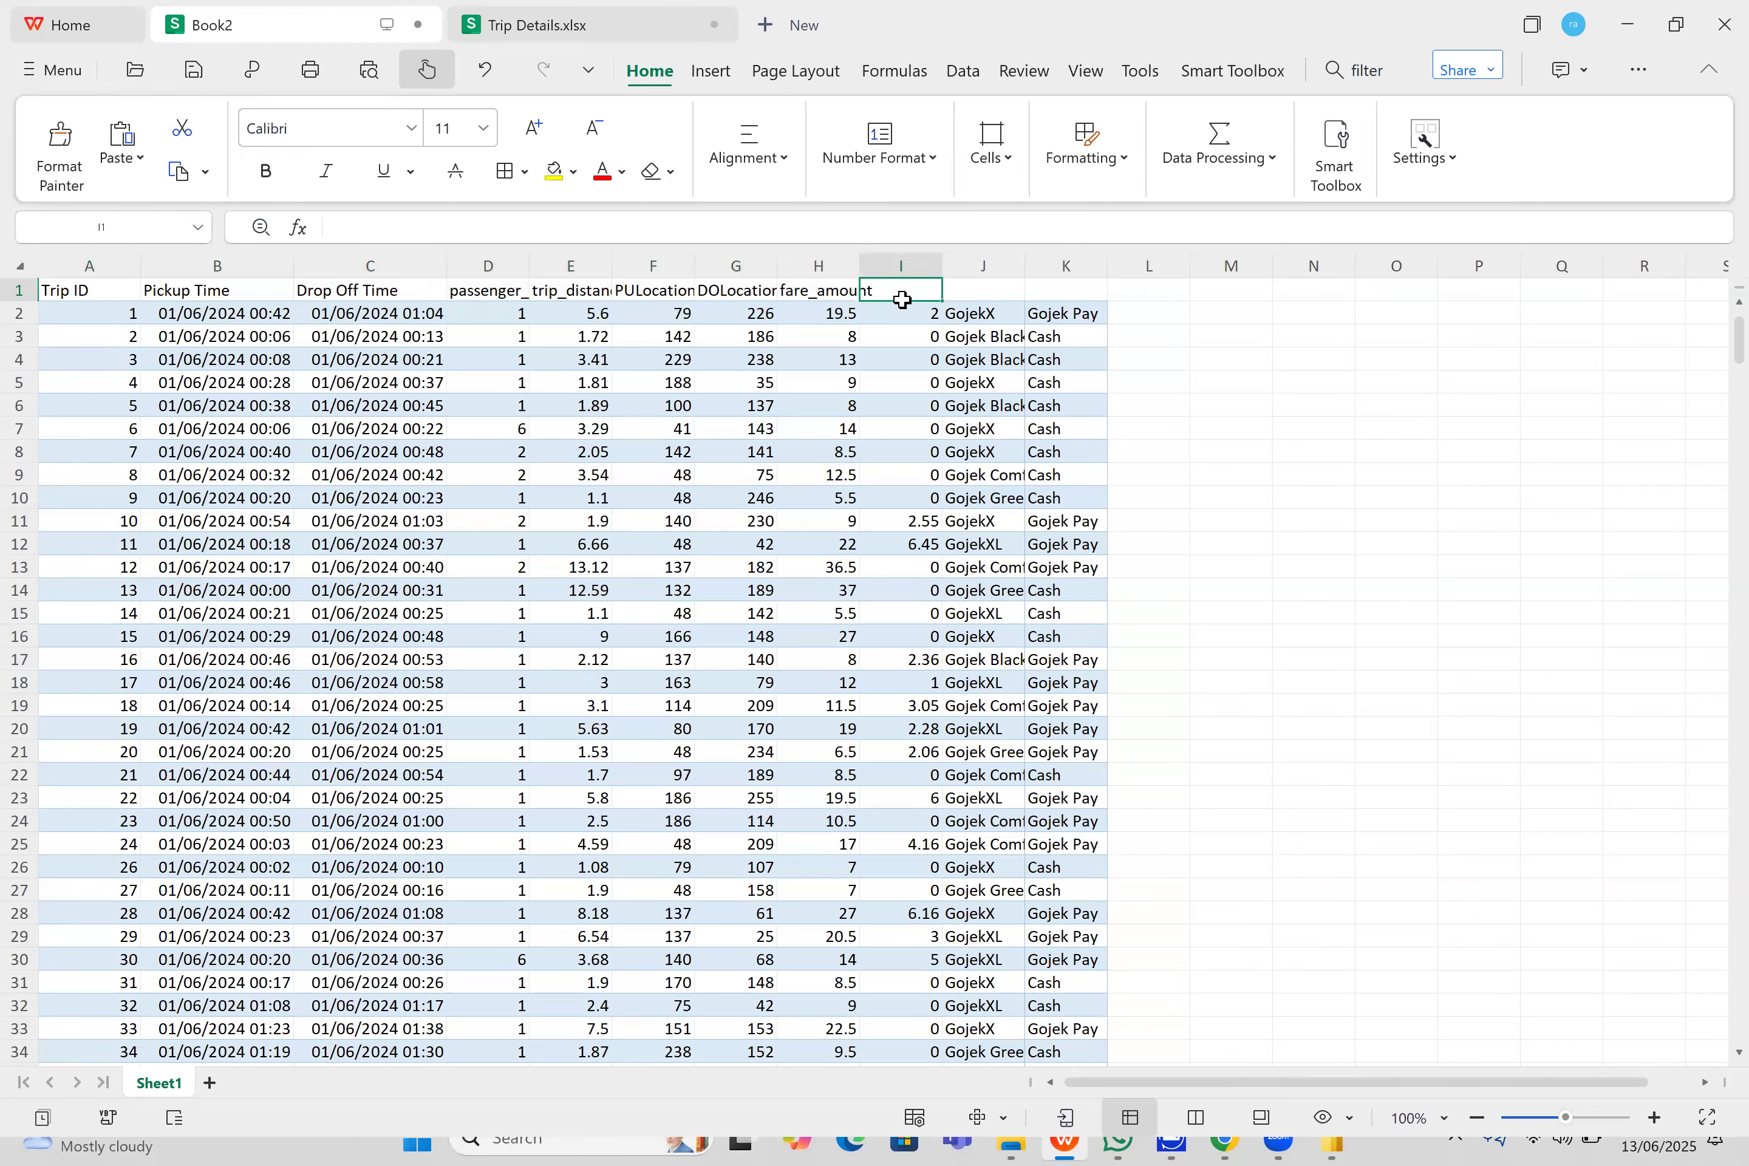
pyautogui.click(607, 26)
pyautogui.doubleClick(1318, 300)
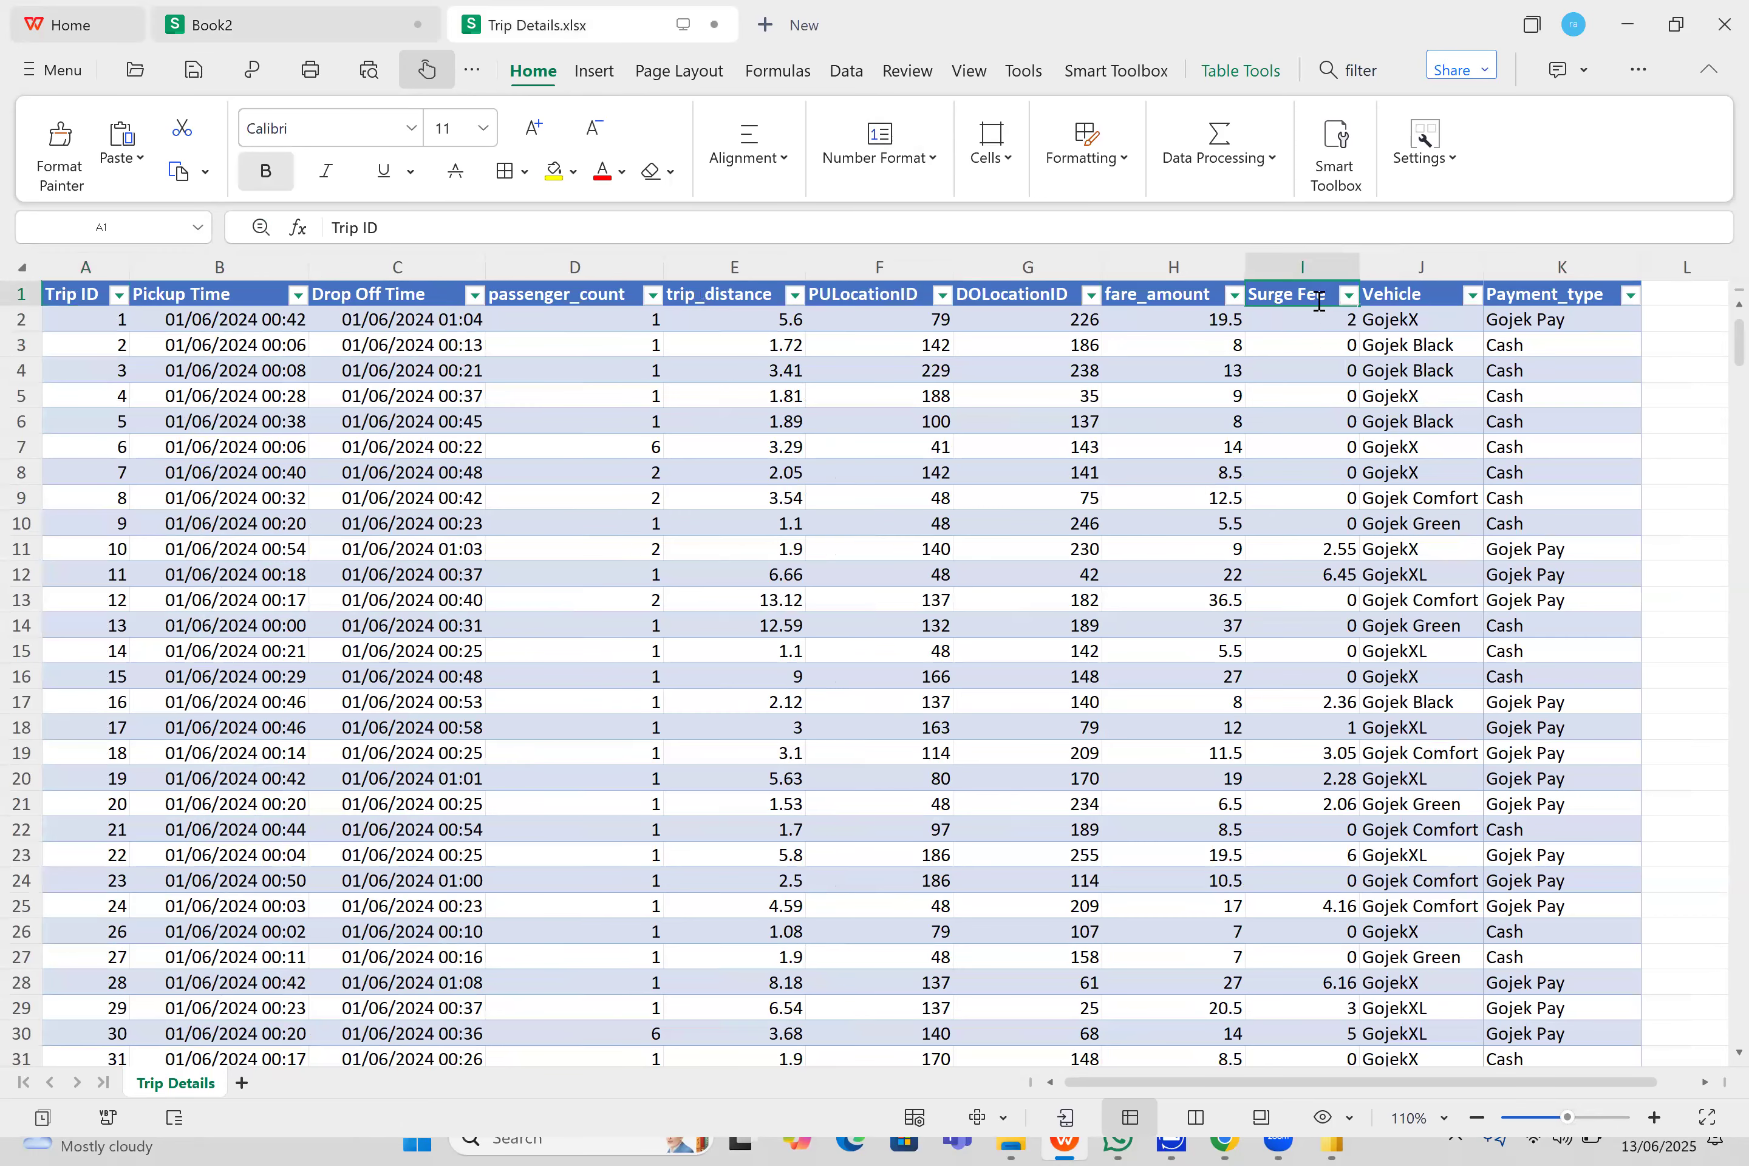
pyautogui.moveTo(1326, 301); pyautogui.dragTo(1246, 300)
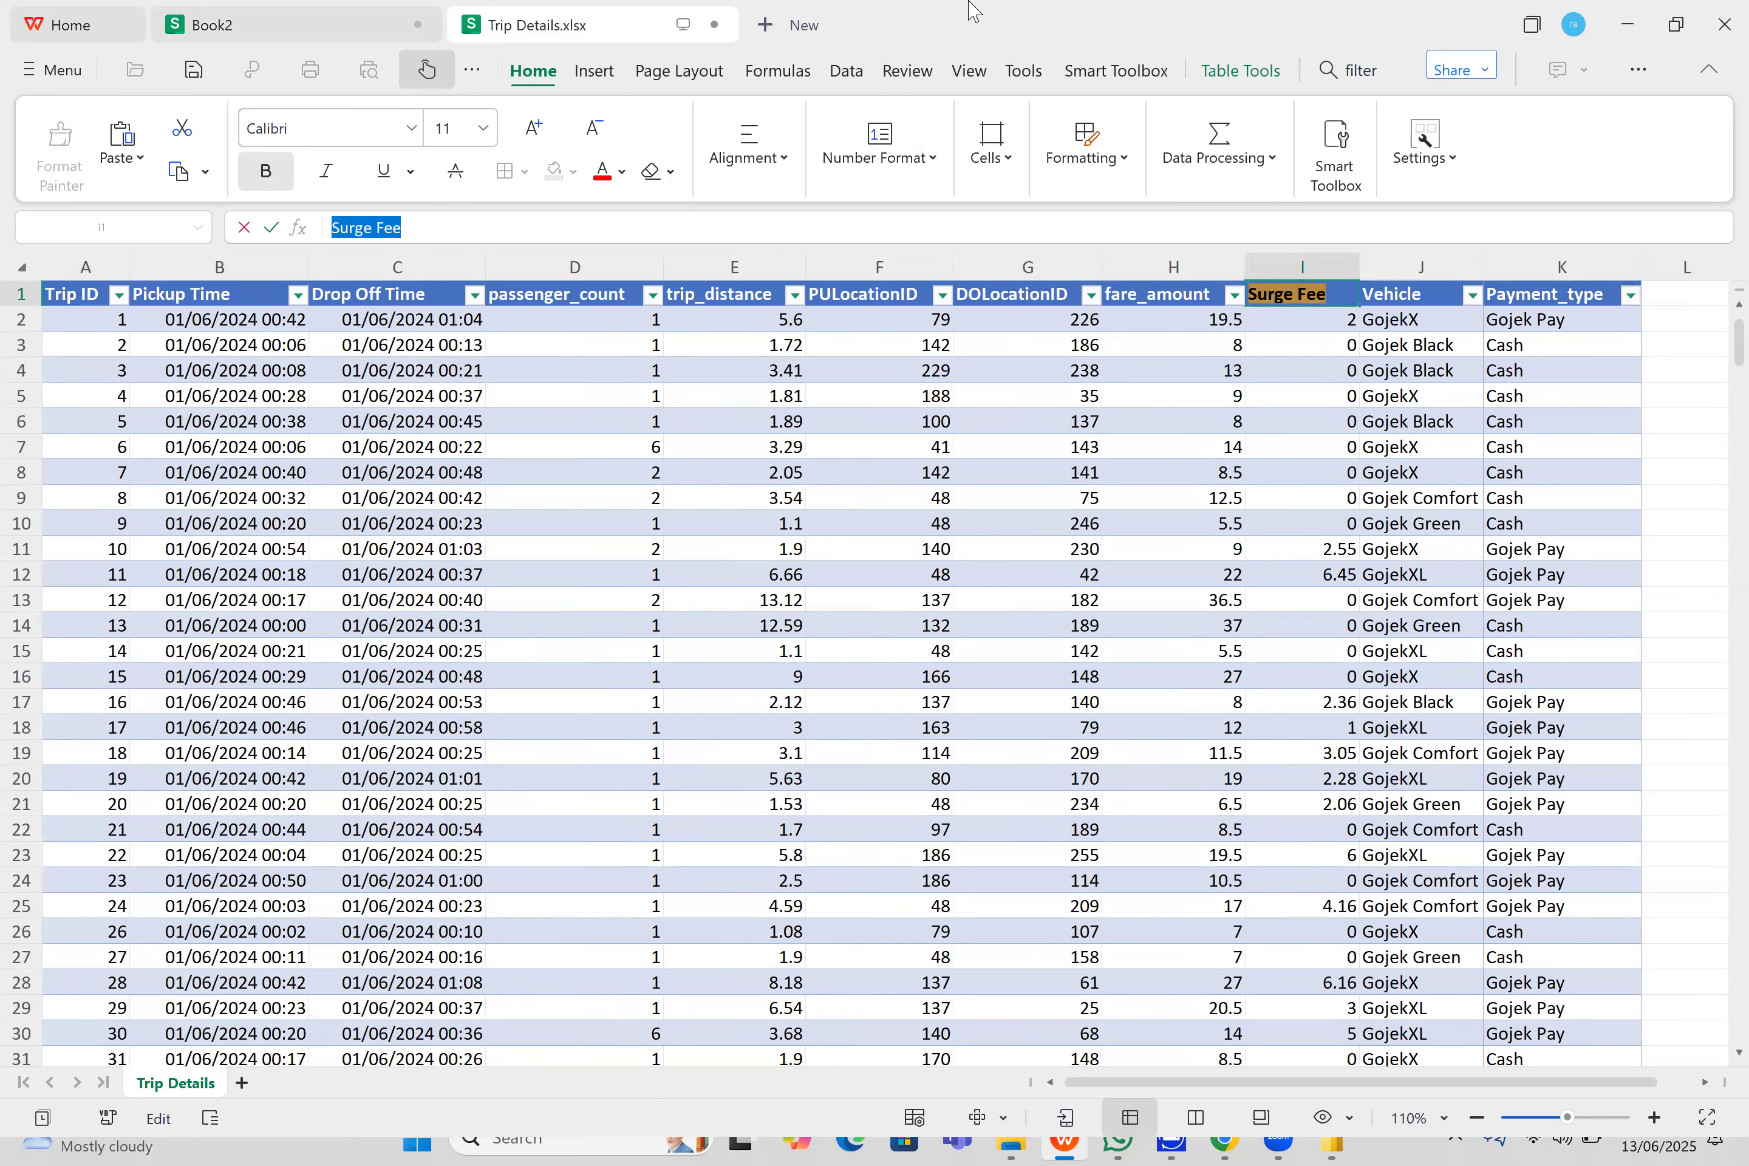
pyautogui.click(377, 23)
pyautogui.doubleClick(912, 291)
pyautogui.hotkey('ctrl', 'v')
# - Copy the Vehicle header text from Trip Details.xlsx and paste it into cell J1 of Book2
pyautogui.click(975, 299)
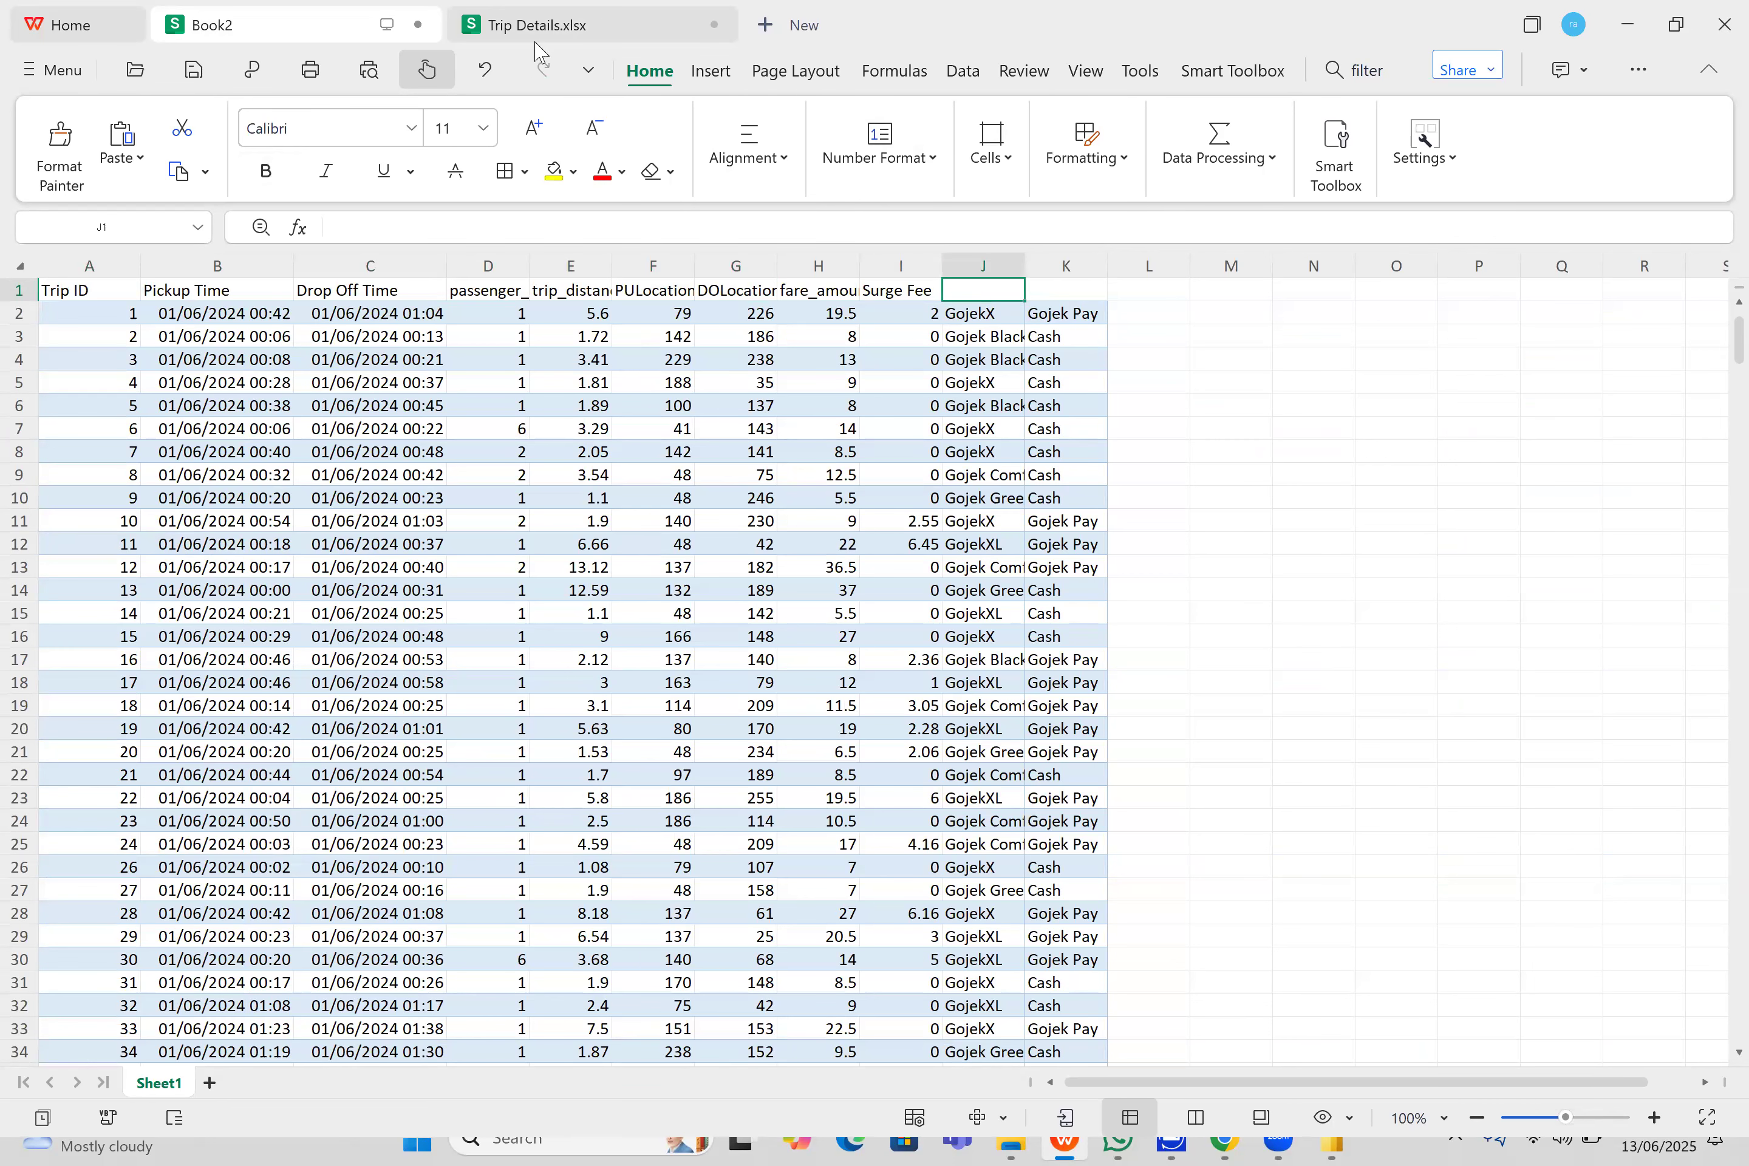
pyautogui.click(541, 26)
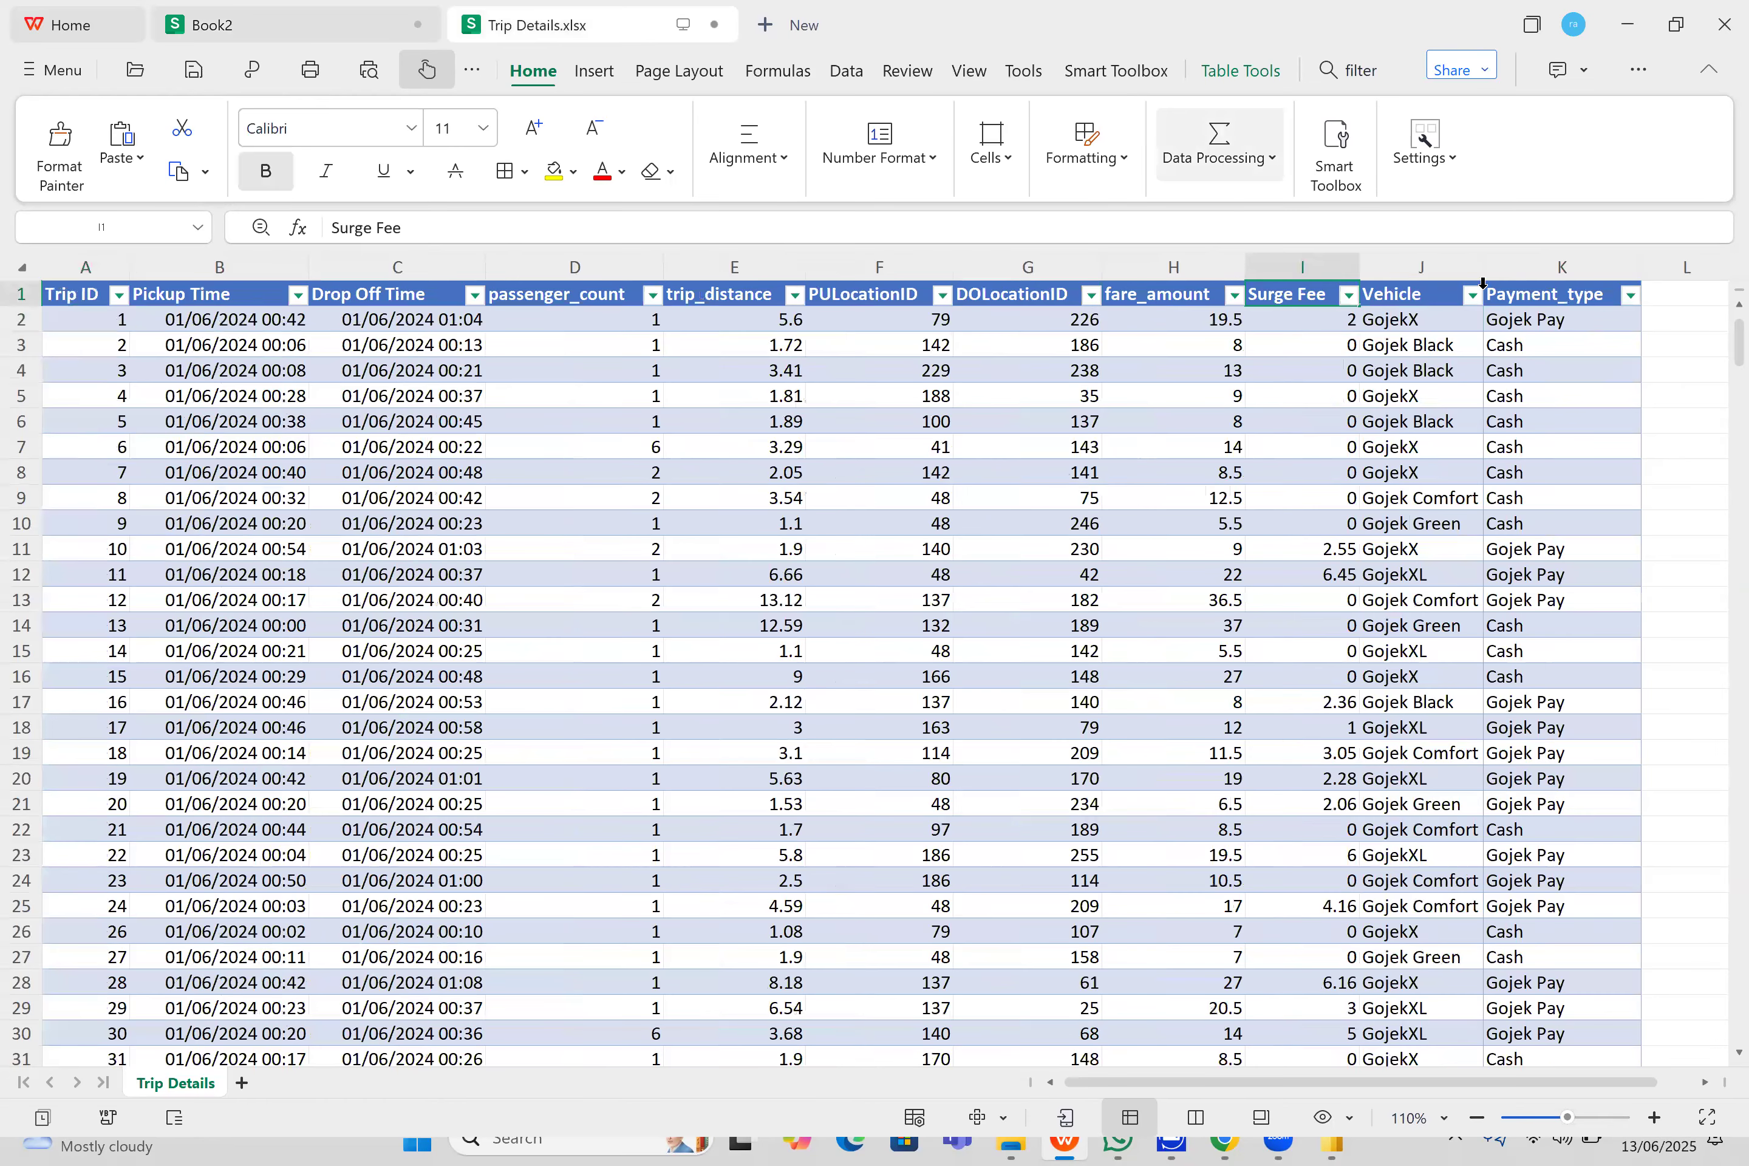
pyautogui.doubleClick(1432, 299)
pyautogui.moveTo(1432, 298); pyautogui.dragTo(1353, 298)
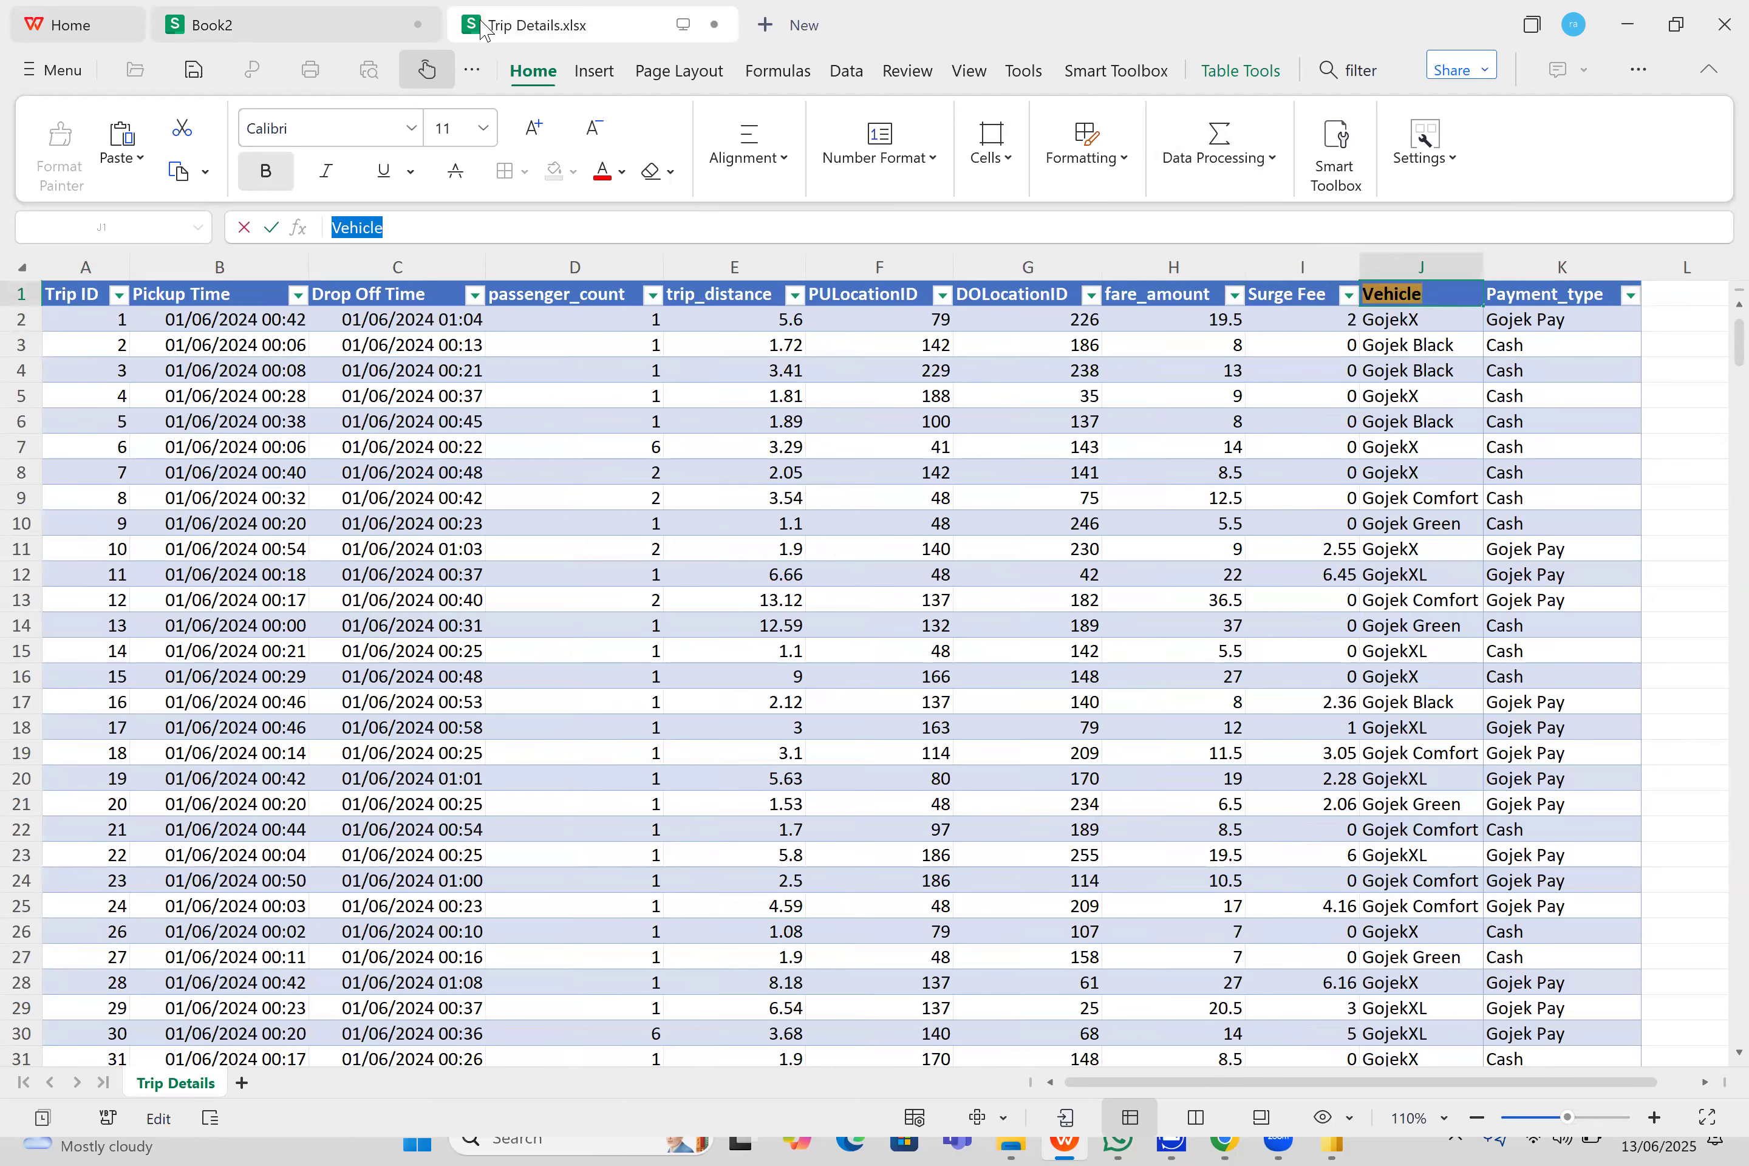
pyautogui.click(226, 25)
pyautogui.doubleClick(1003, 294)
pyautogui.hotkey('ctrl', 'v')
pyautogui.press('Tab')
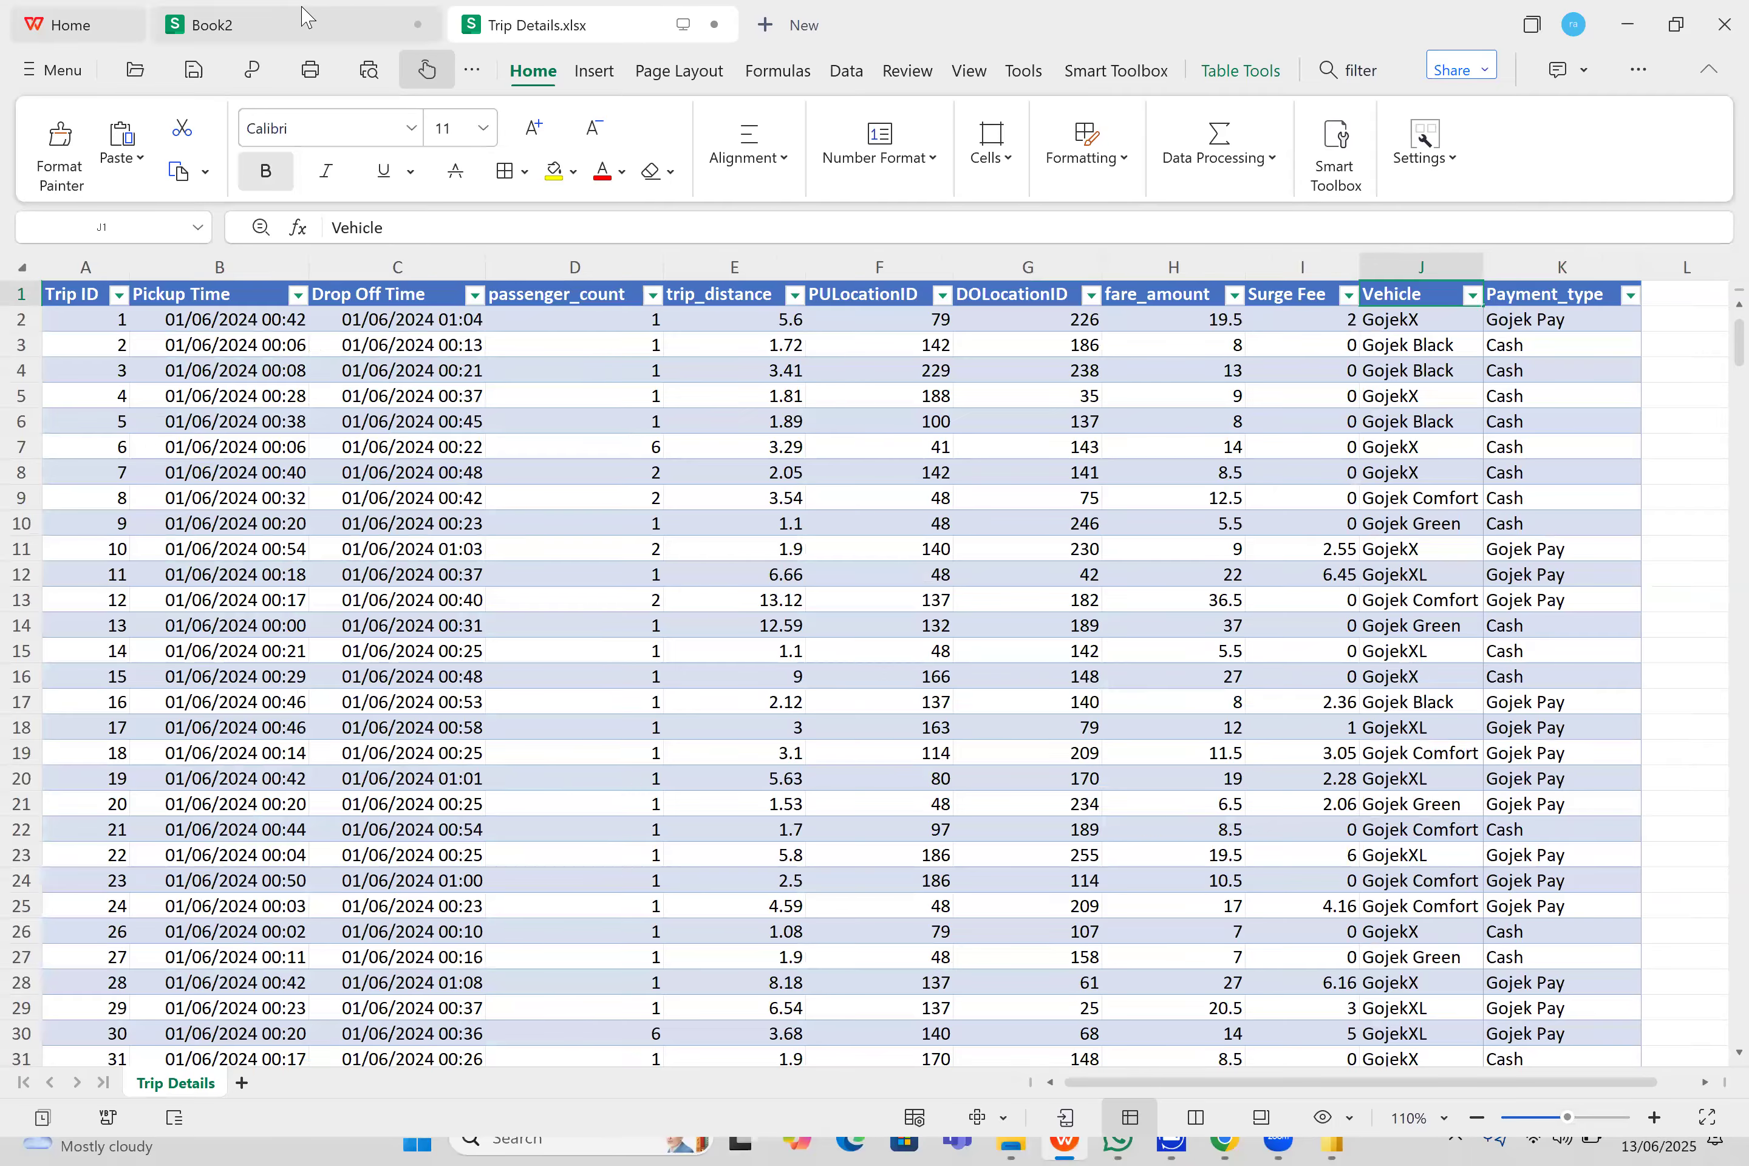
# - Paste the Payment_type header into cell K1 of Book2 and autofit the width of column K
pyautogui.click(298, 18)
pyautogui.doubleClick(1043, 294)
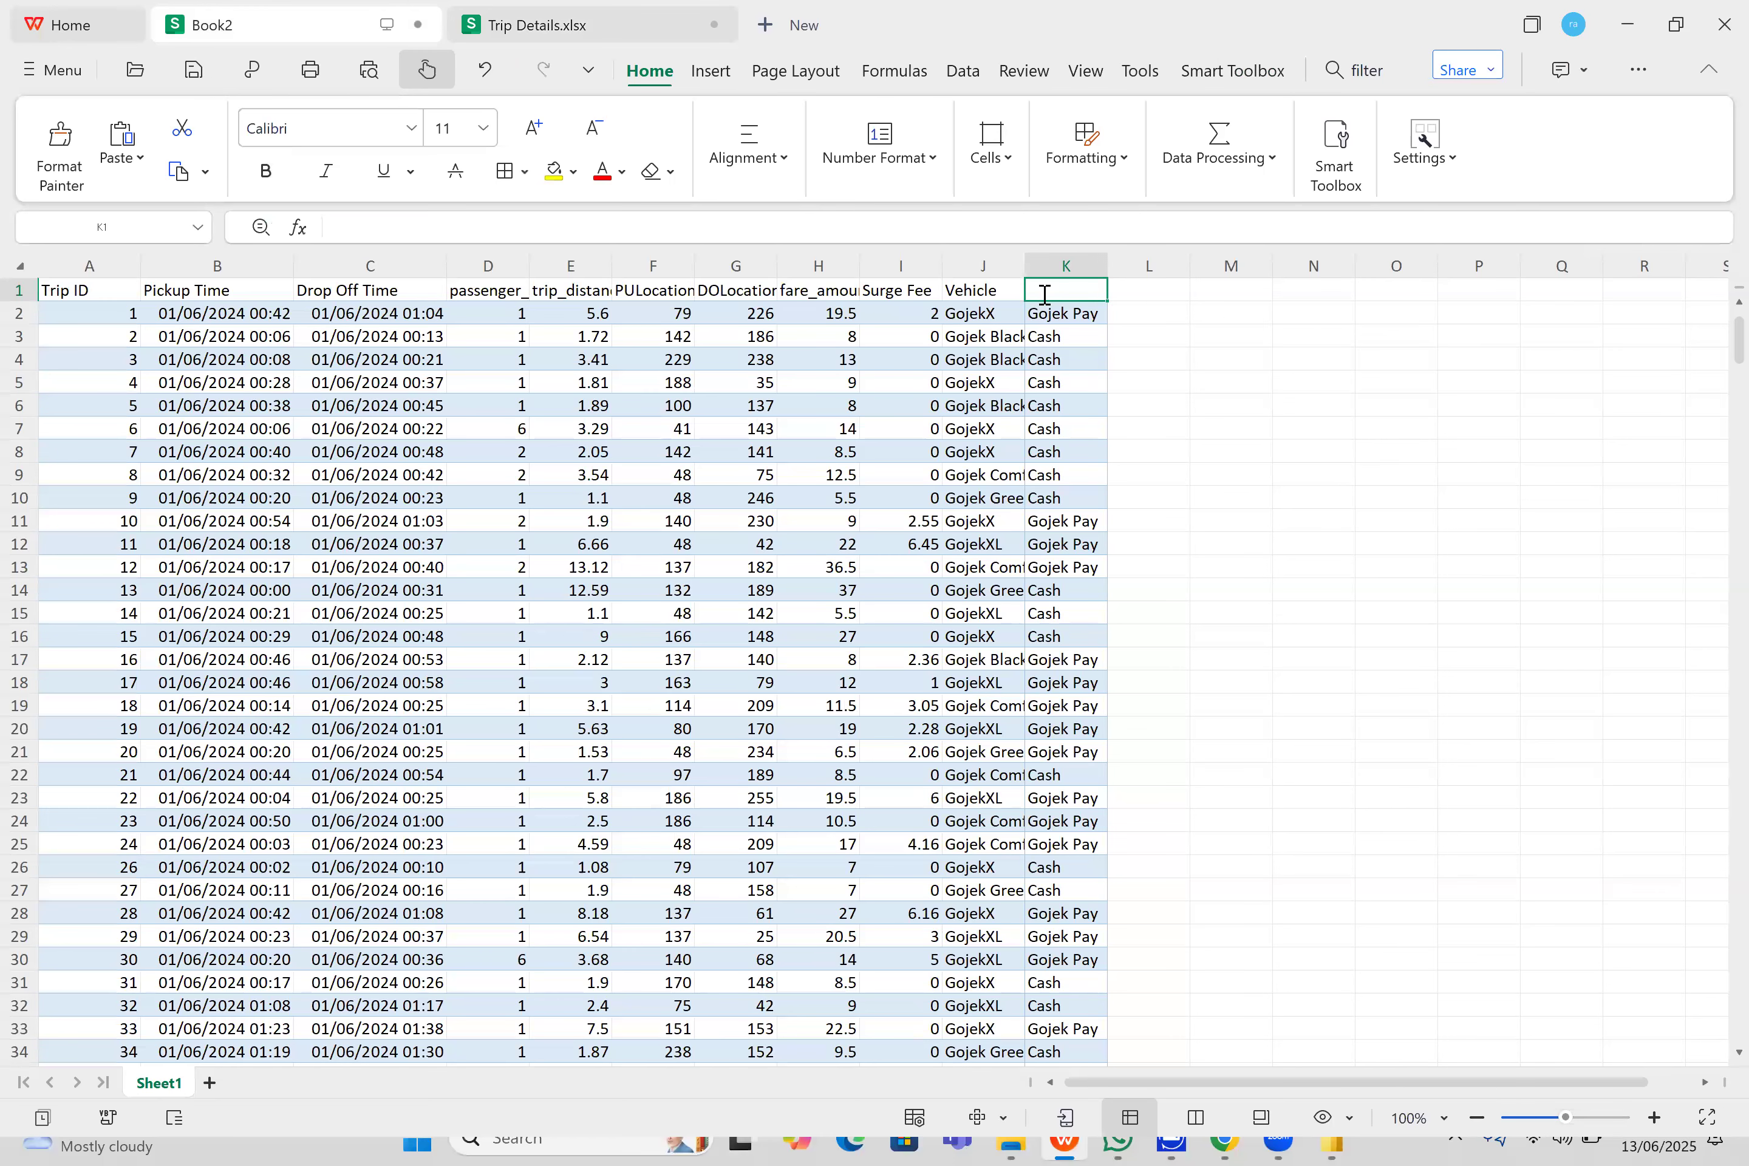
pyautogui.hotkey('ctrl', 'v')
pyautogui.click(998, 367)
pyautogui.click(1102, 268)
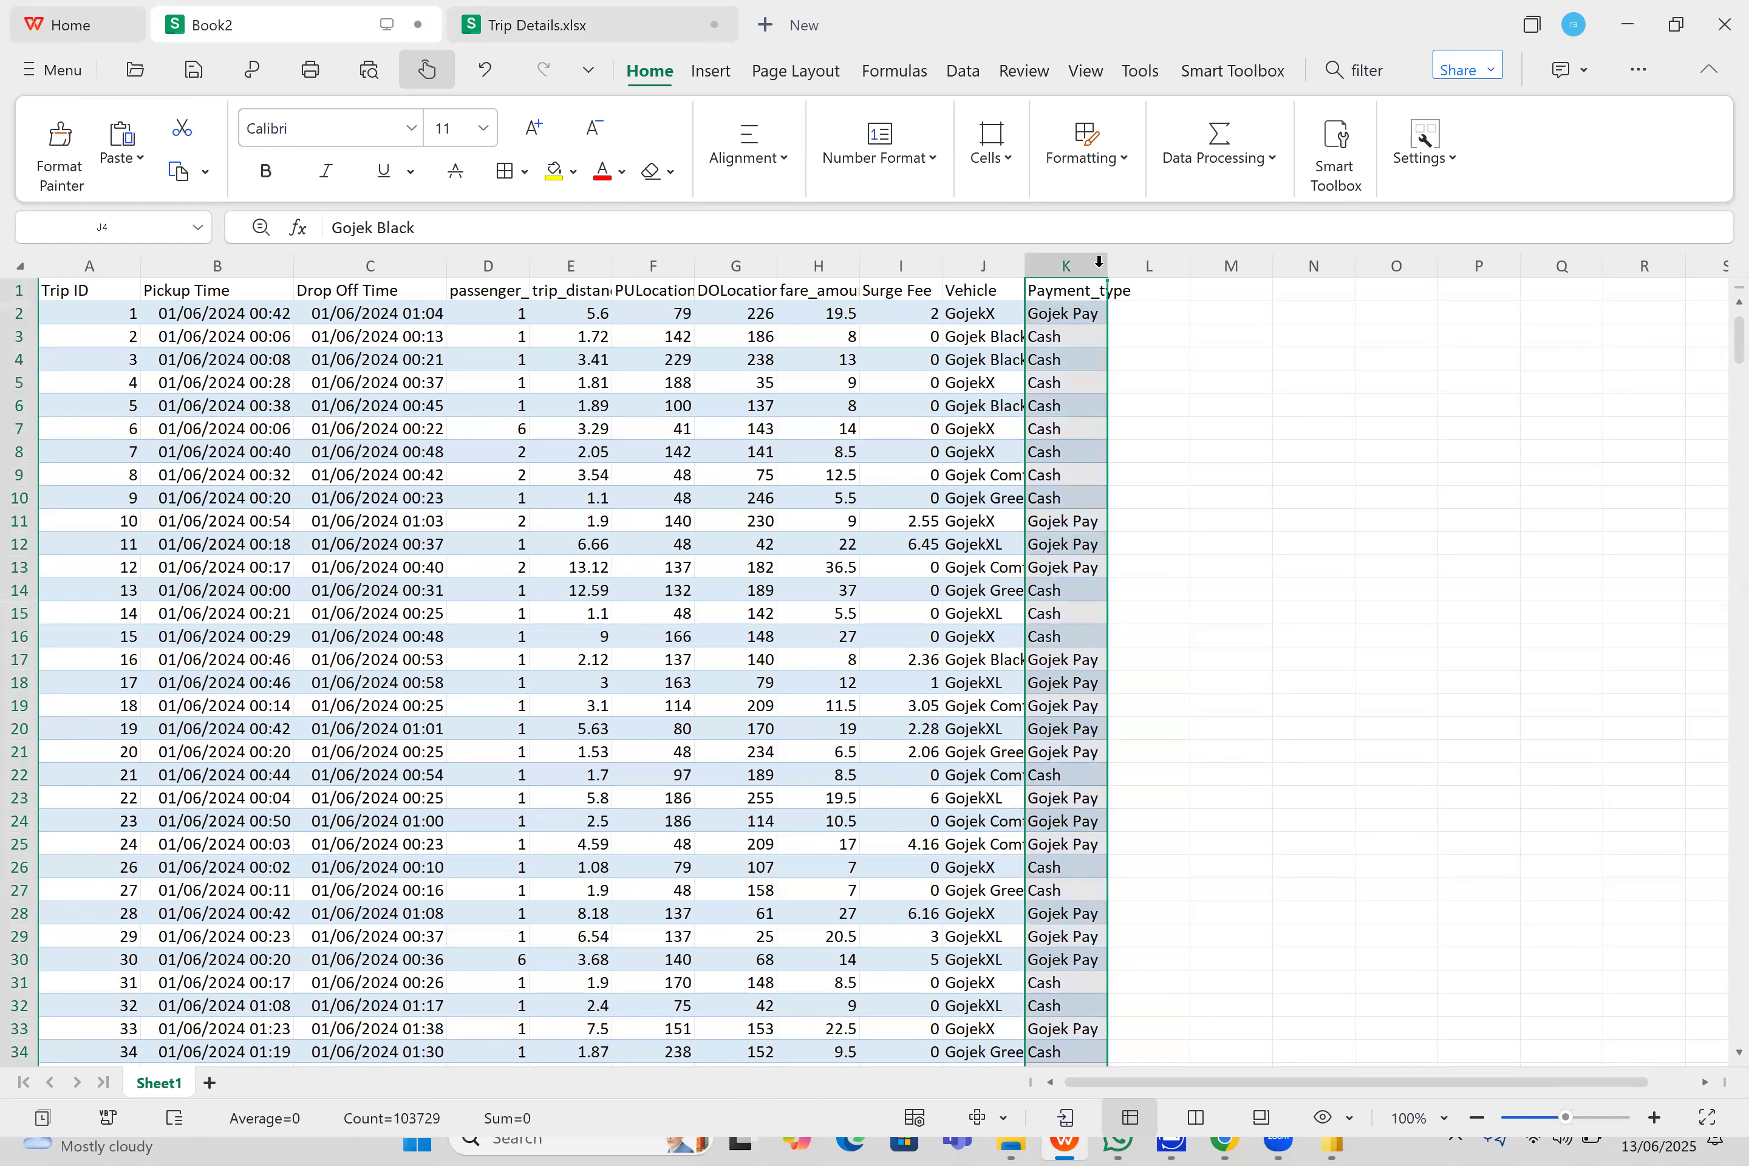
pyautogui.doubleClick(1102, 267)
pyautogui.click(741, 360)
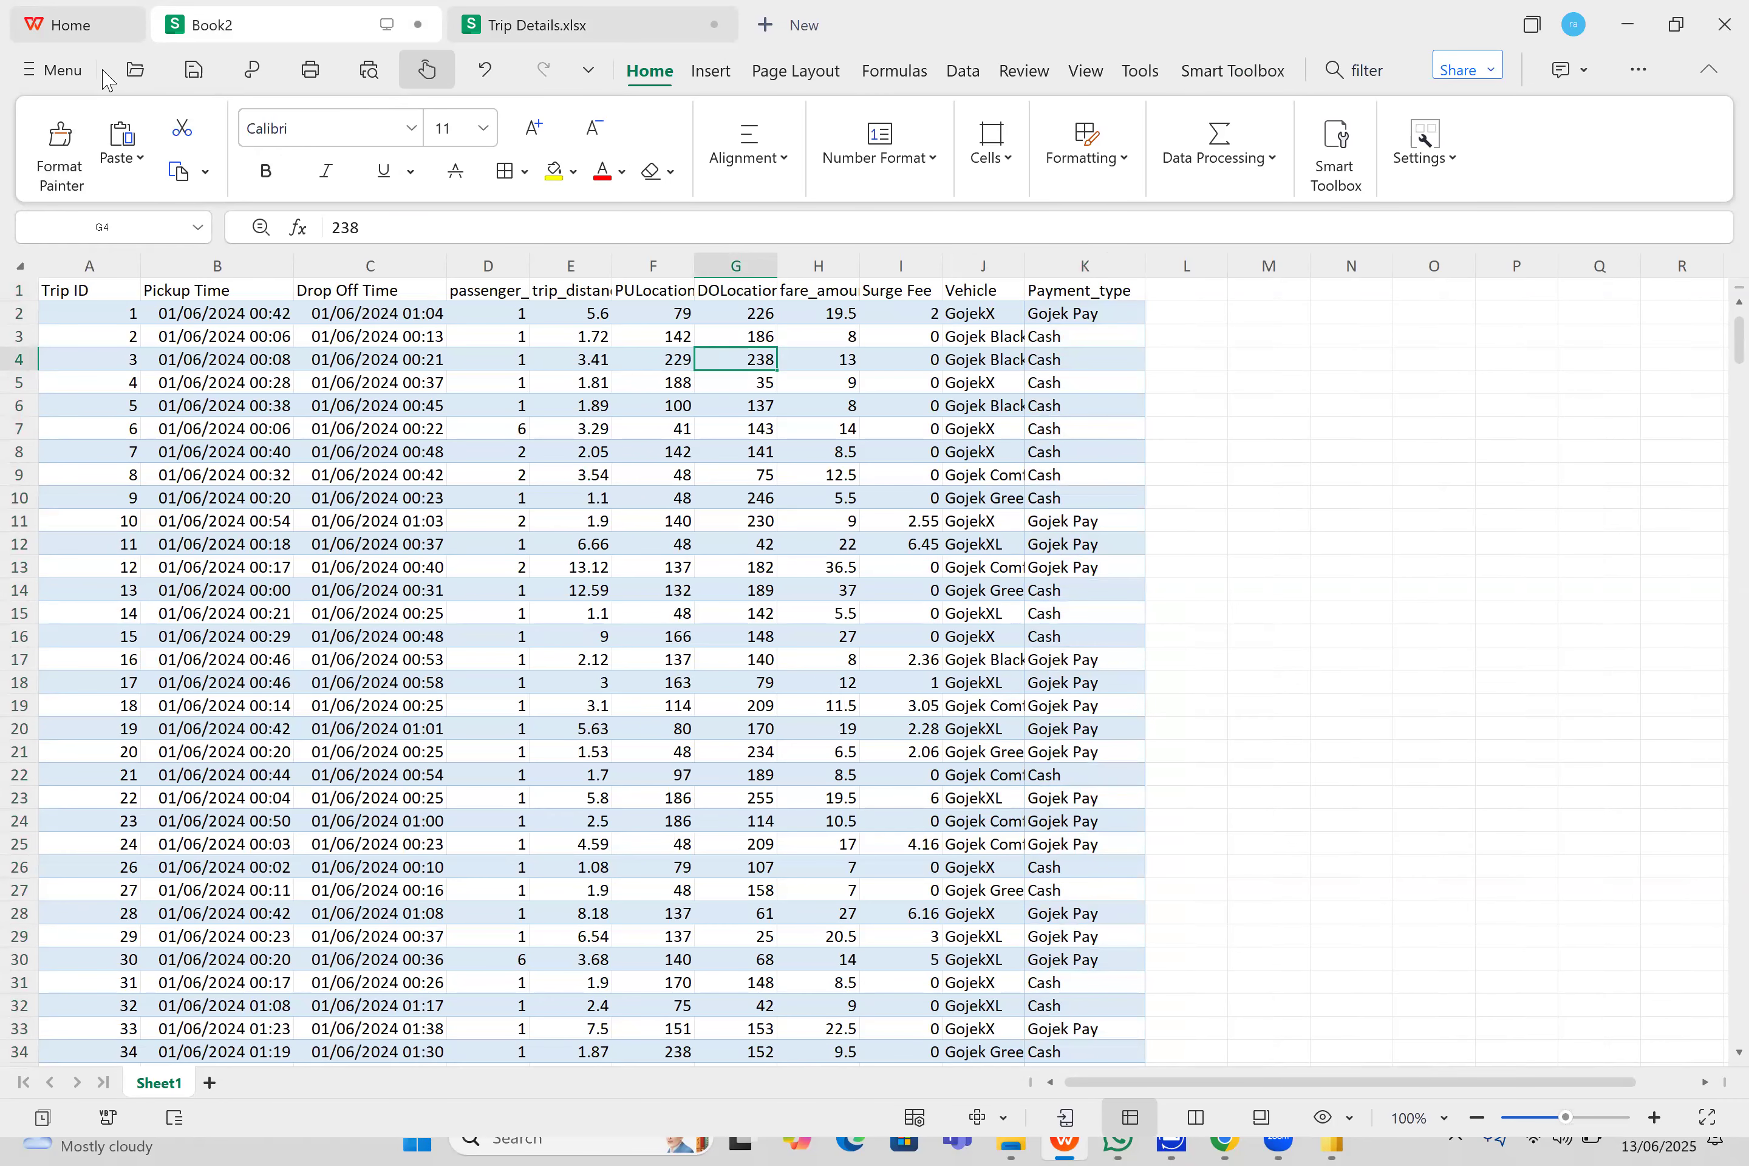
# - Start saving a copy of Book2 in another format and set the file type to CSV (Comma delimited)
pyautogui.click(44, 73)
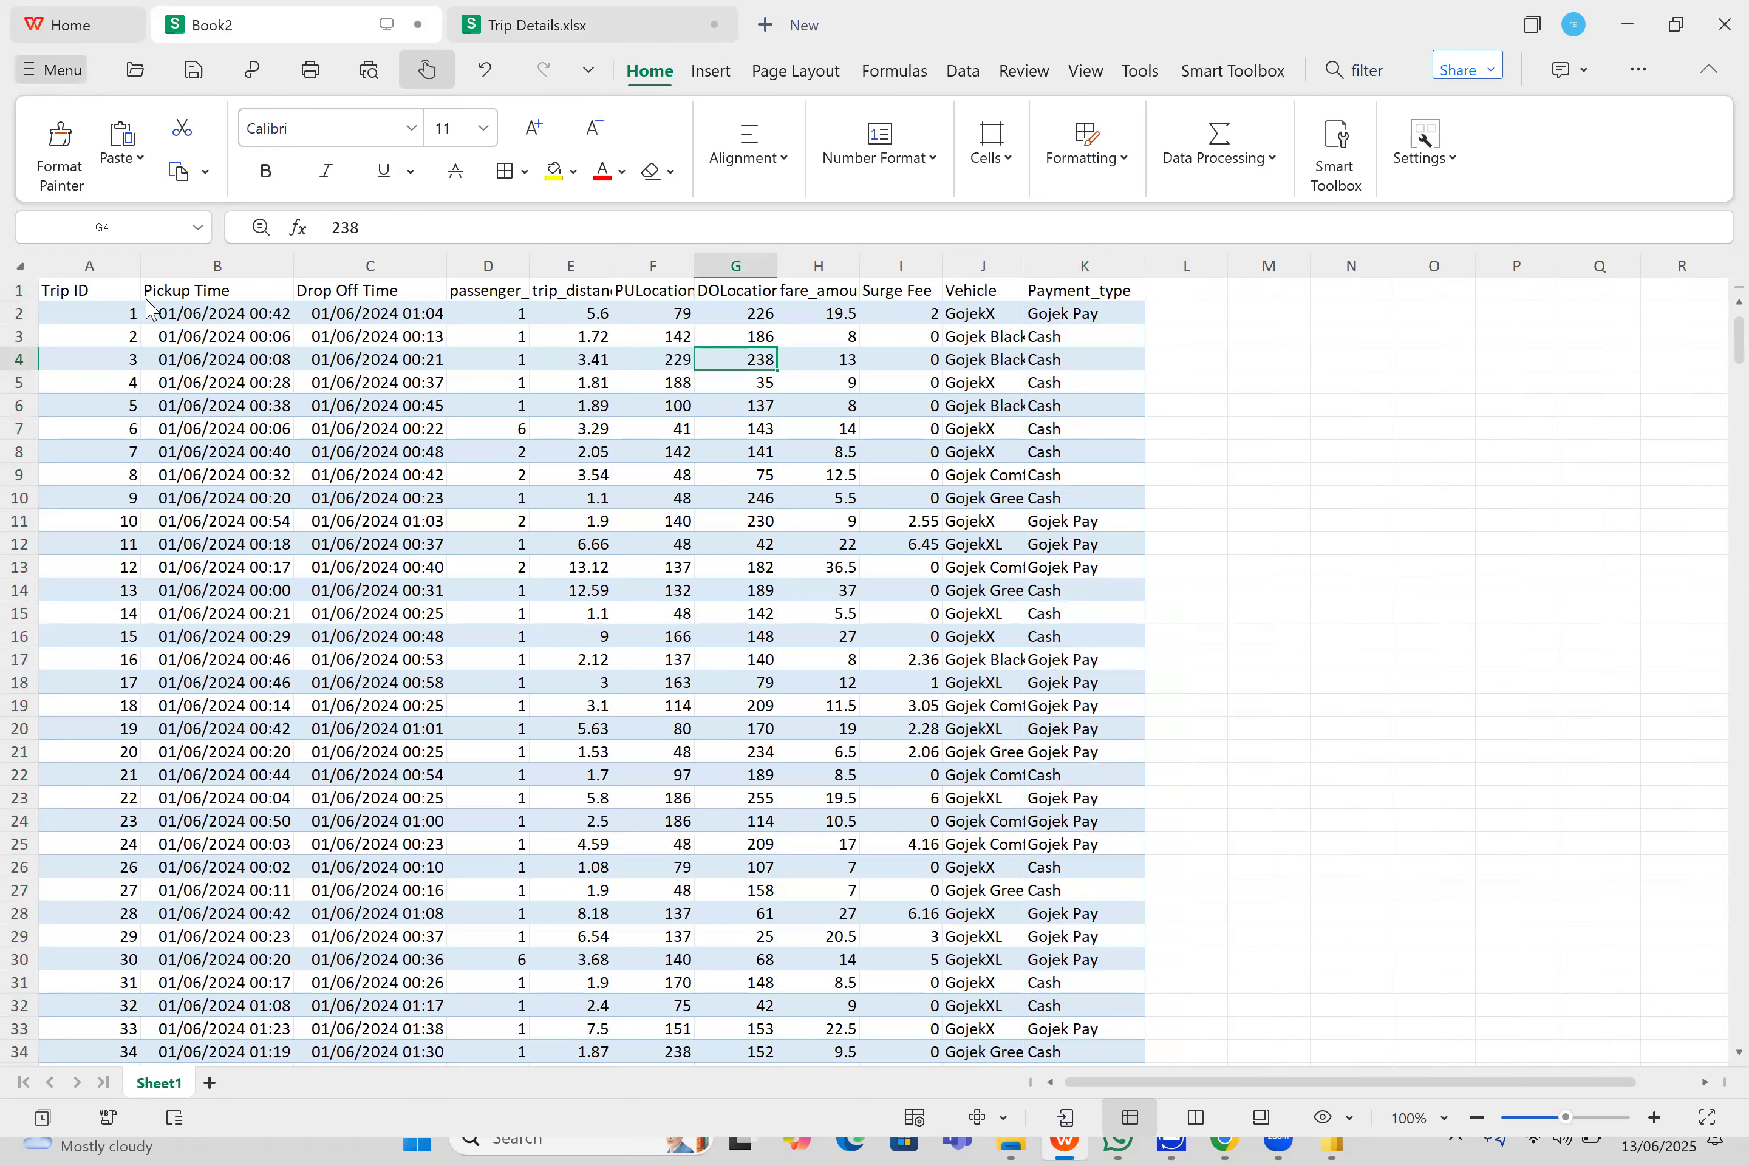
pyautogui.moveTo(150, 300)
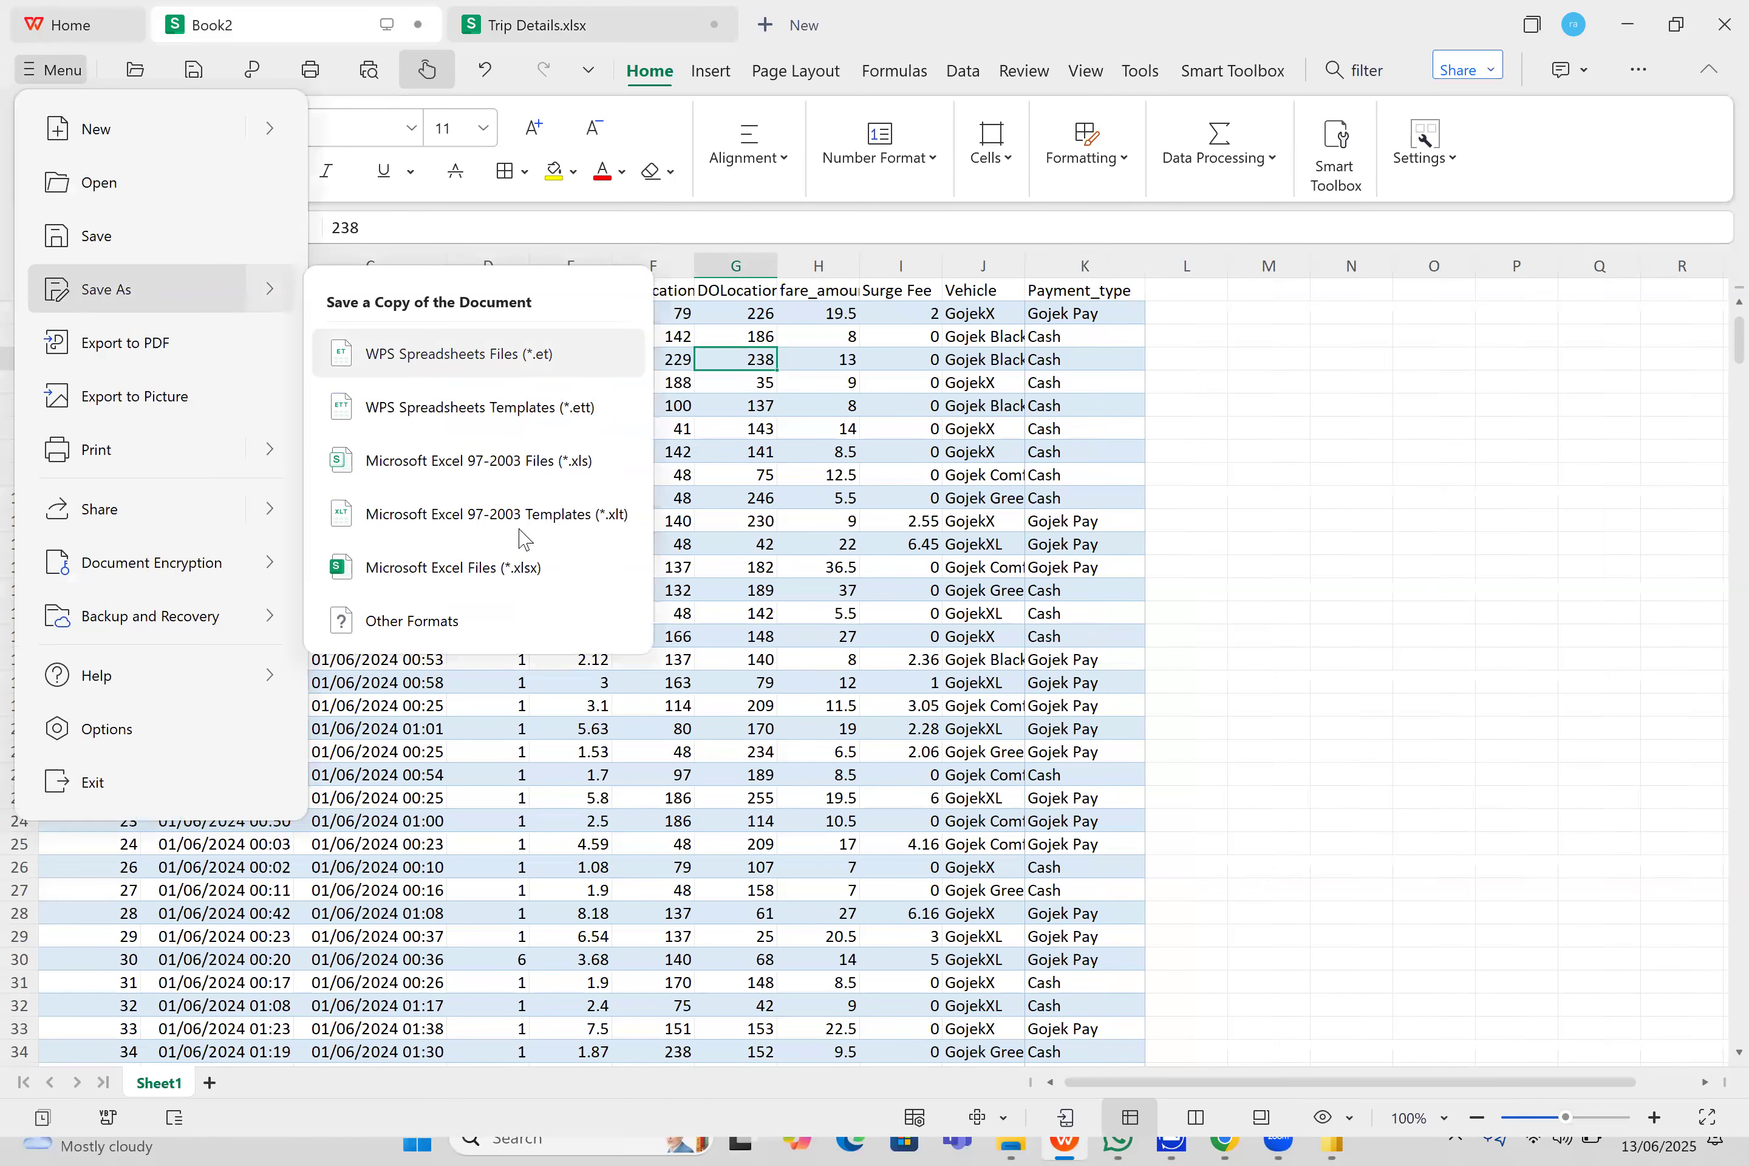
pyautogui.click(509, 625)
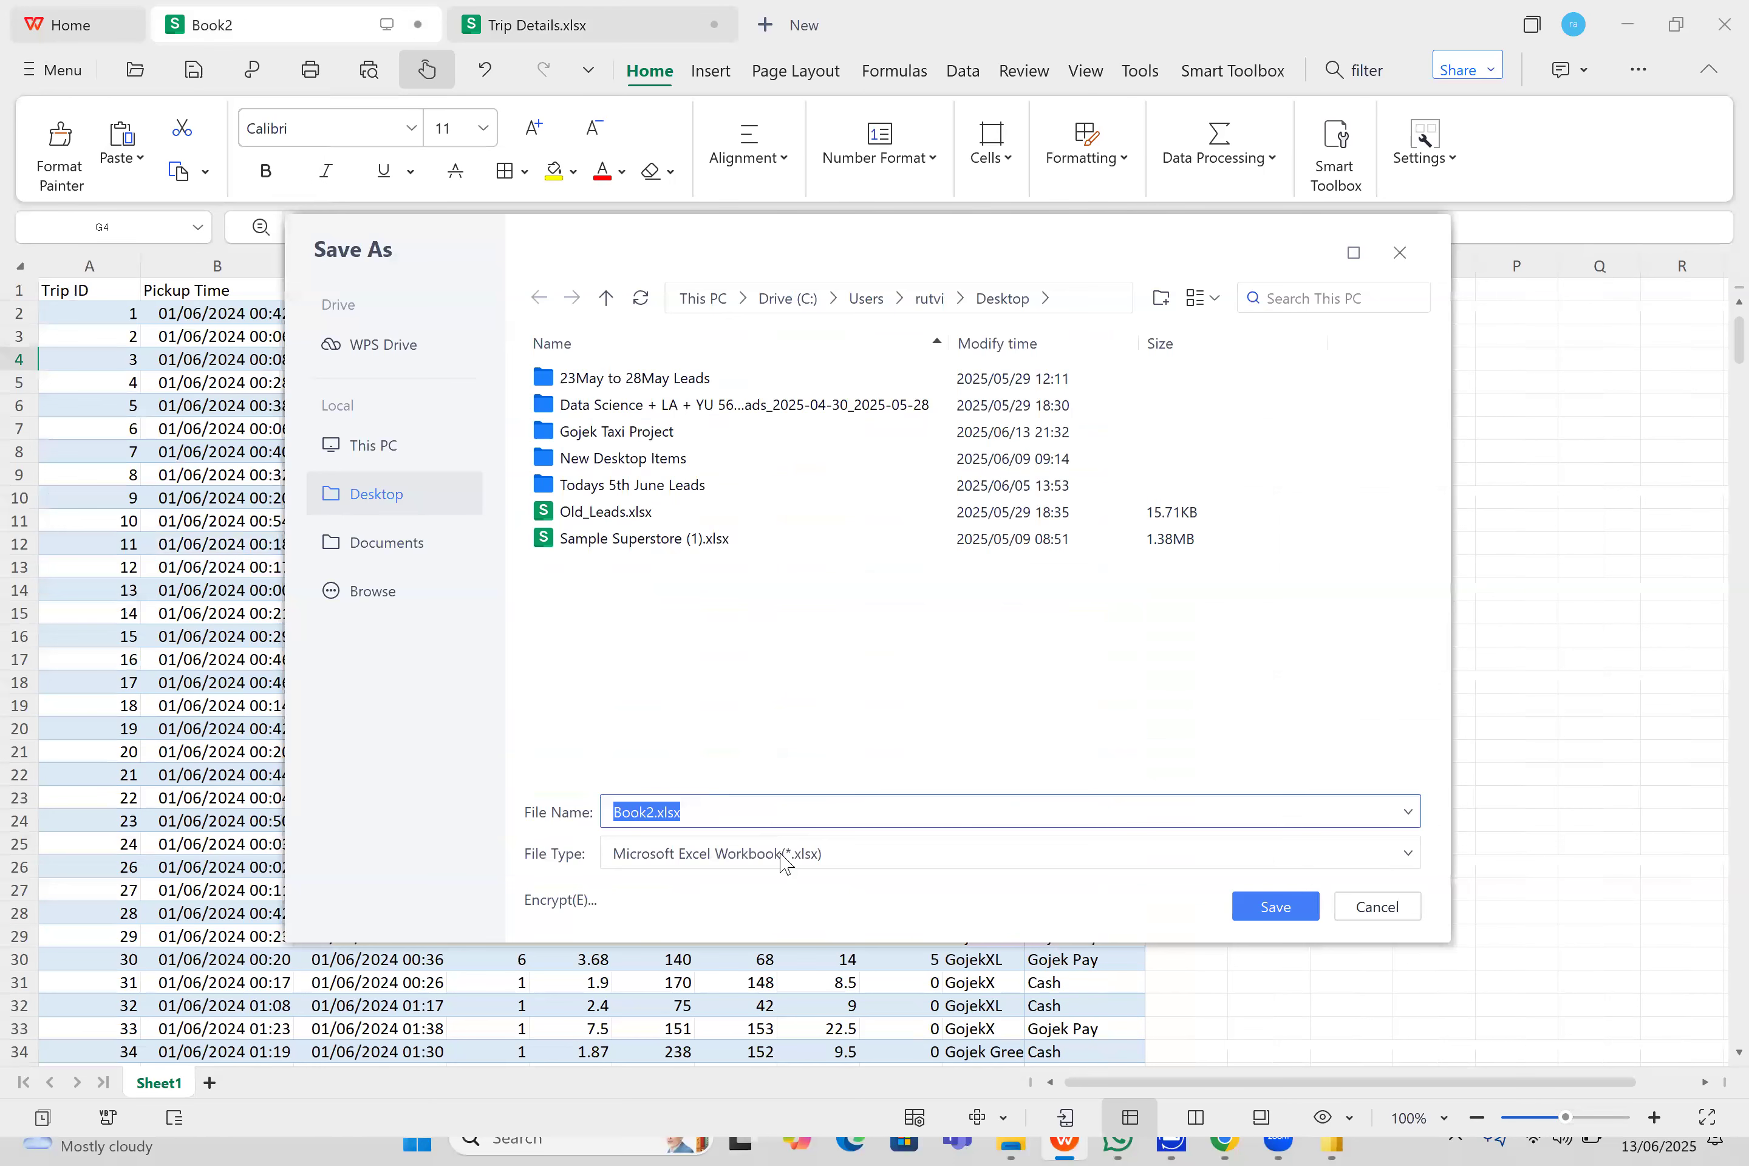
pyautogui.click(783, 858)
pyautogui.scroll(-5, 1081, 666)
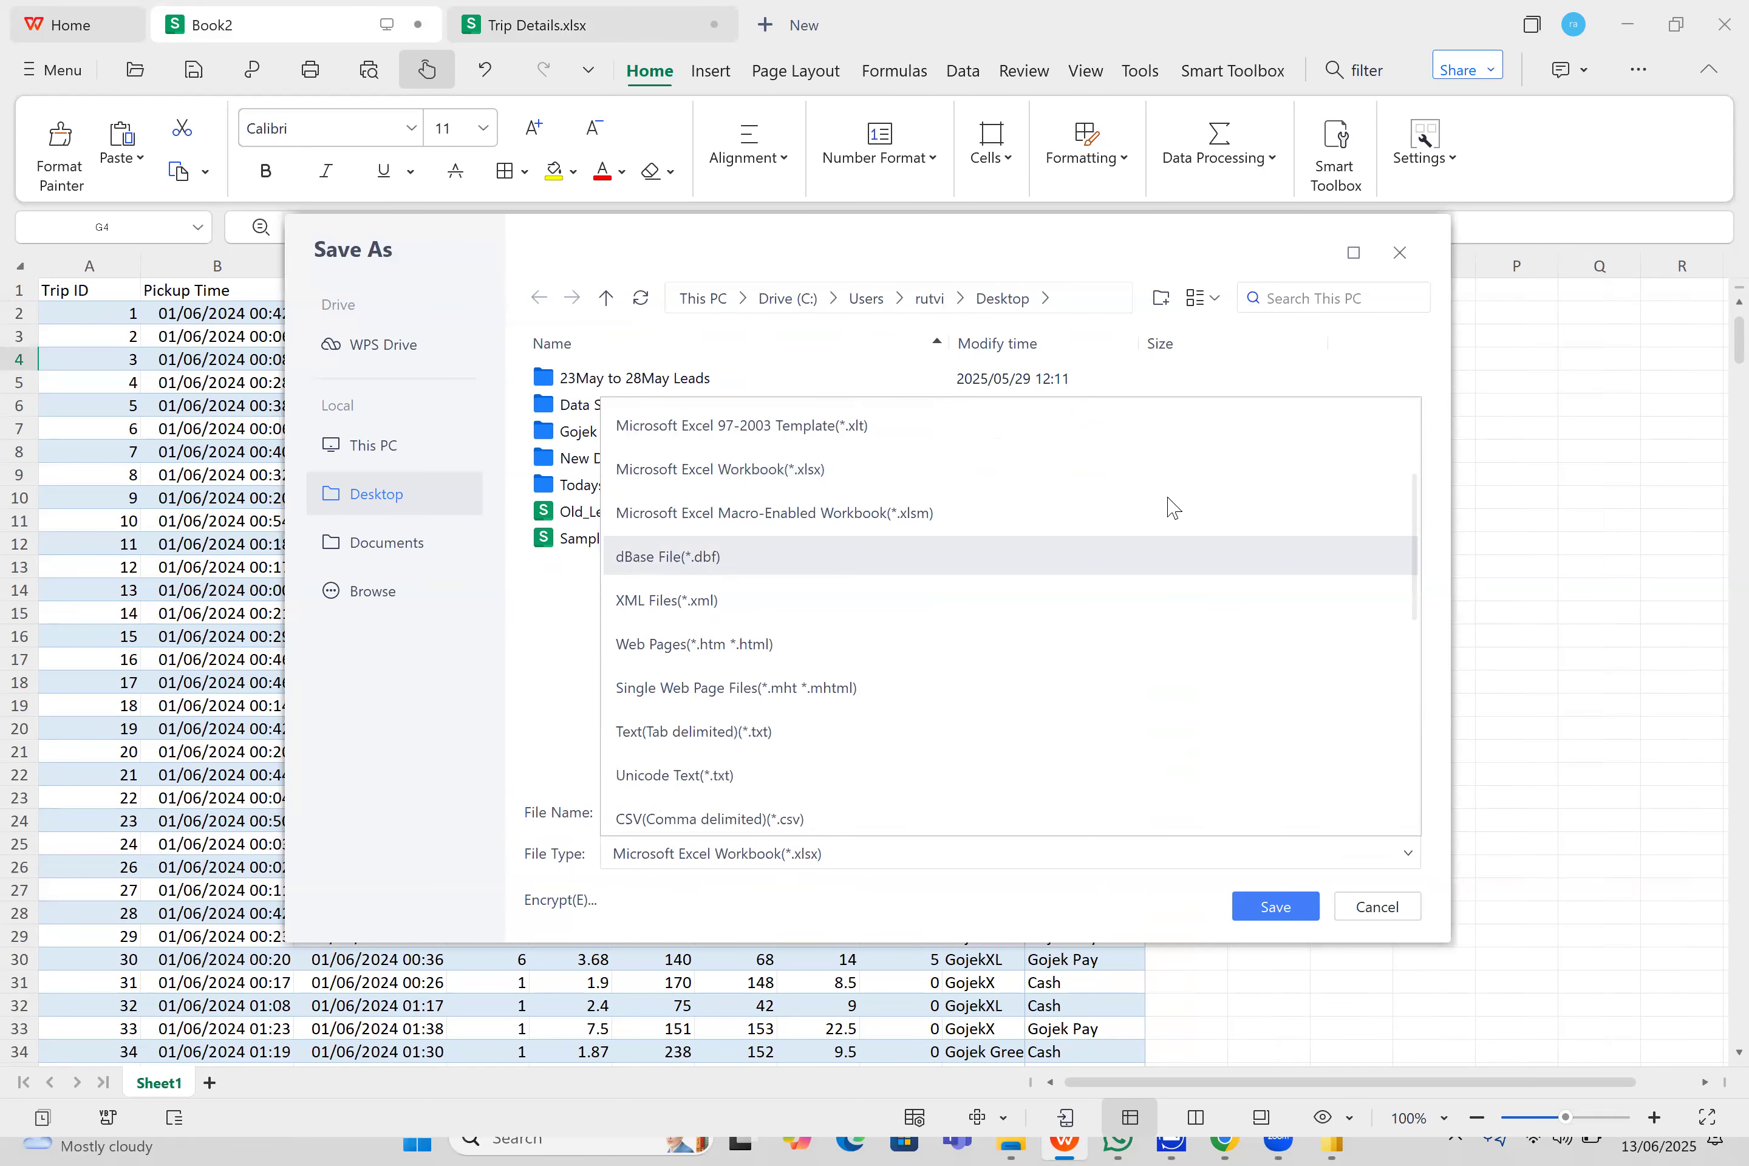
pyautogui.scroll(-1, 1082, 666)
pyautogui.click(994, 666)
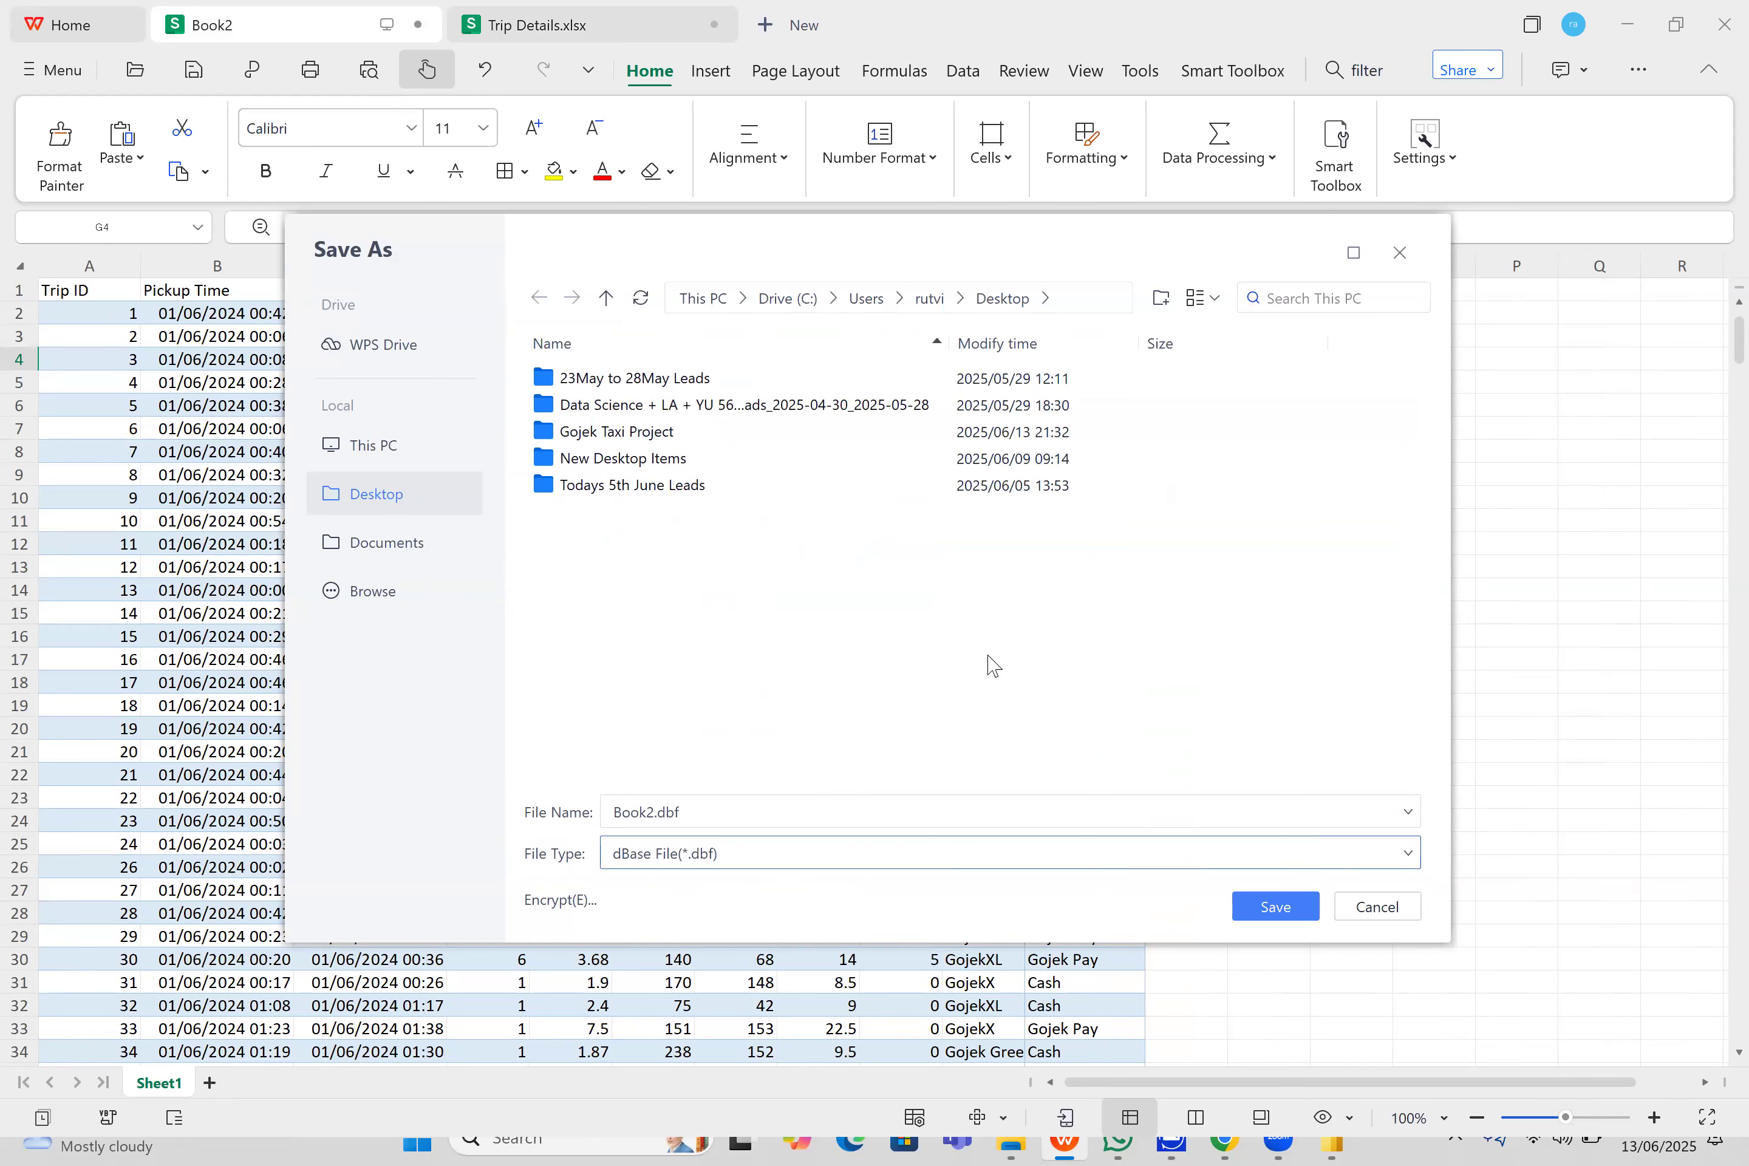
pyautogui.click(994, 854)
pyautogui.scroll(-3, 1095, 503)
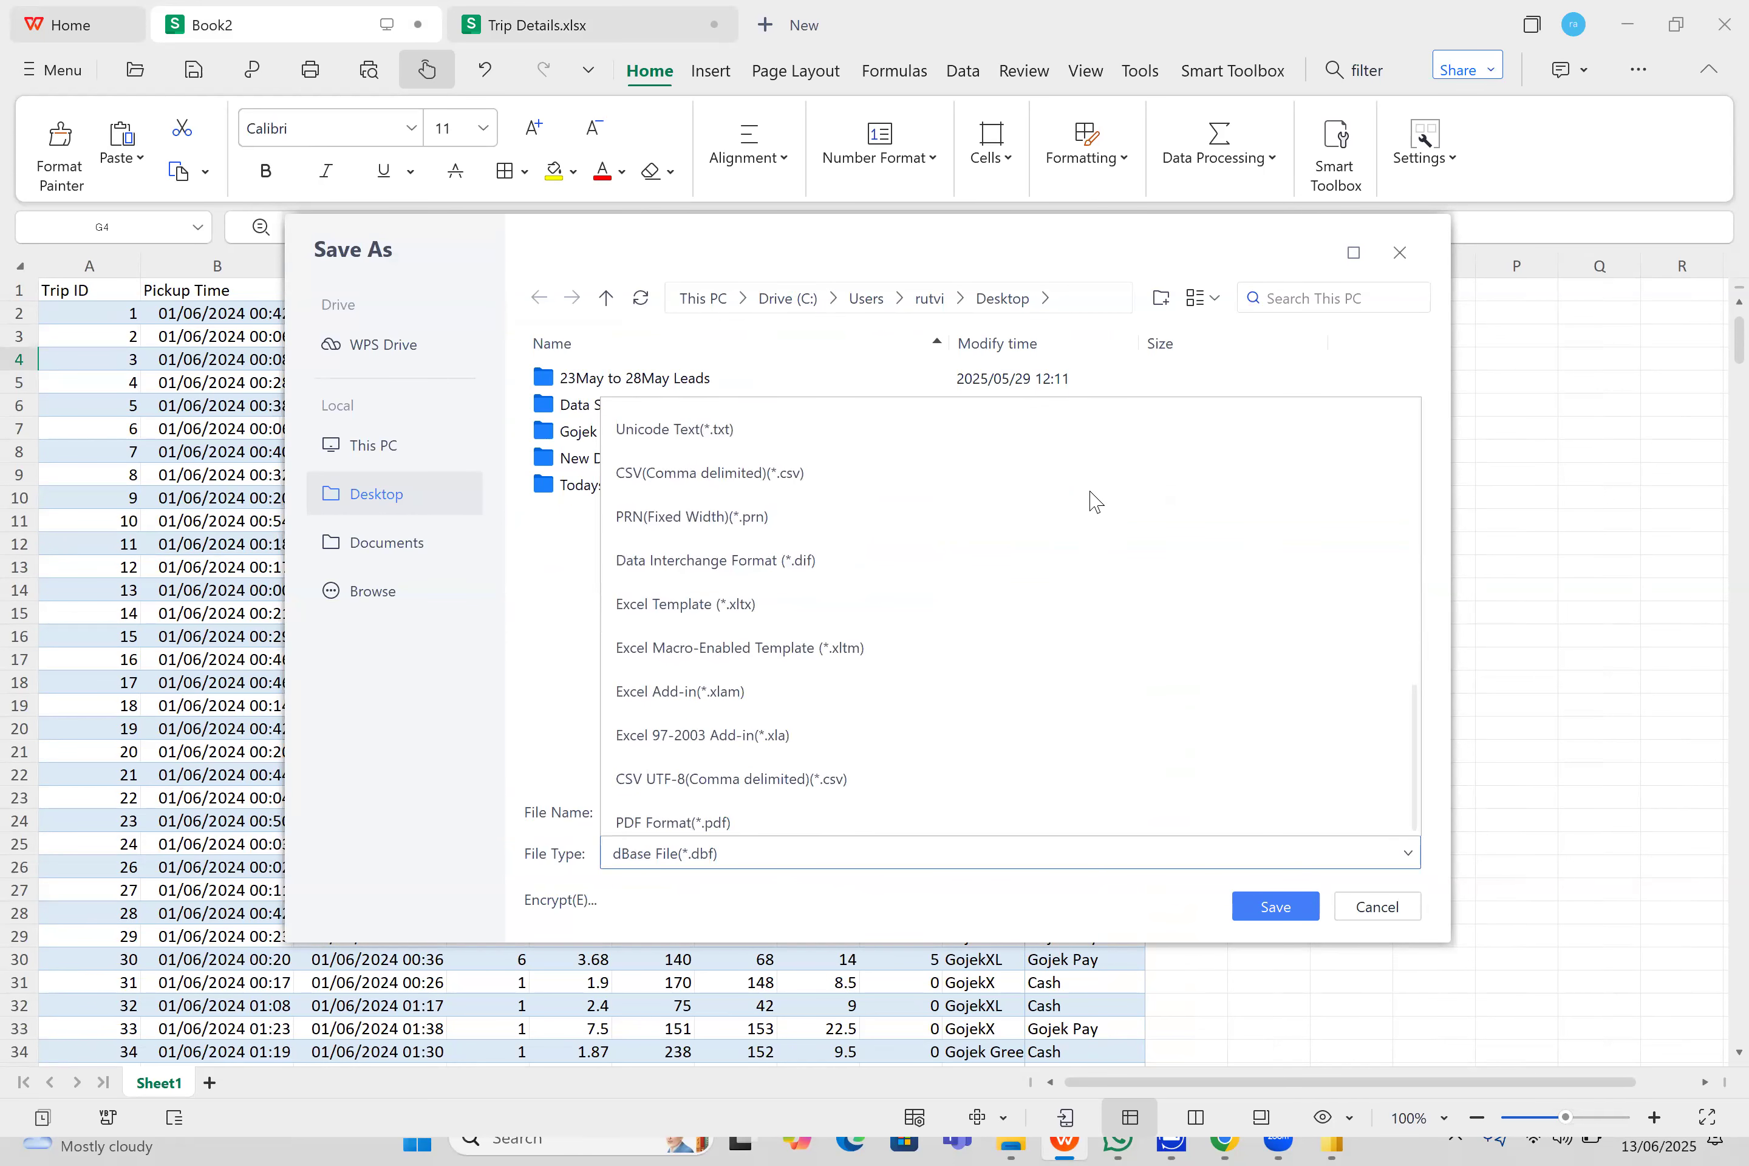
pyautogui.scroll(1, 1028, 780)
pyautogui.scroll(1, 1028, 781)
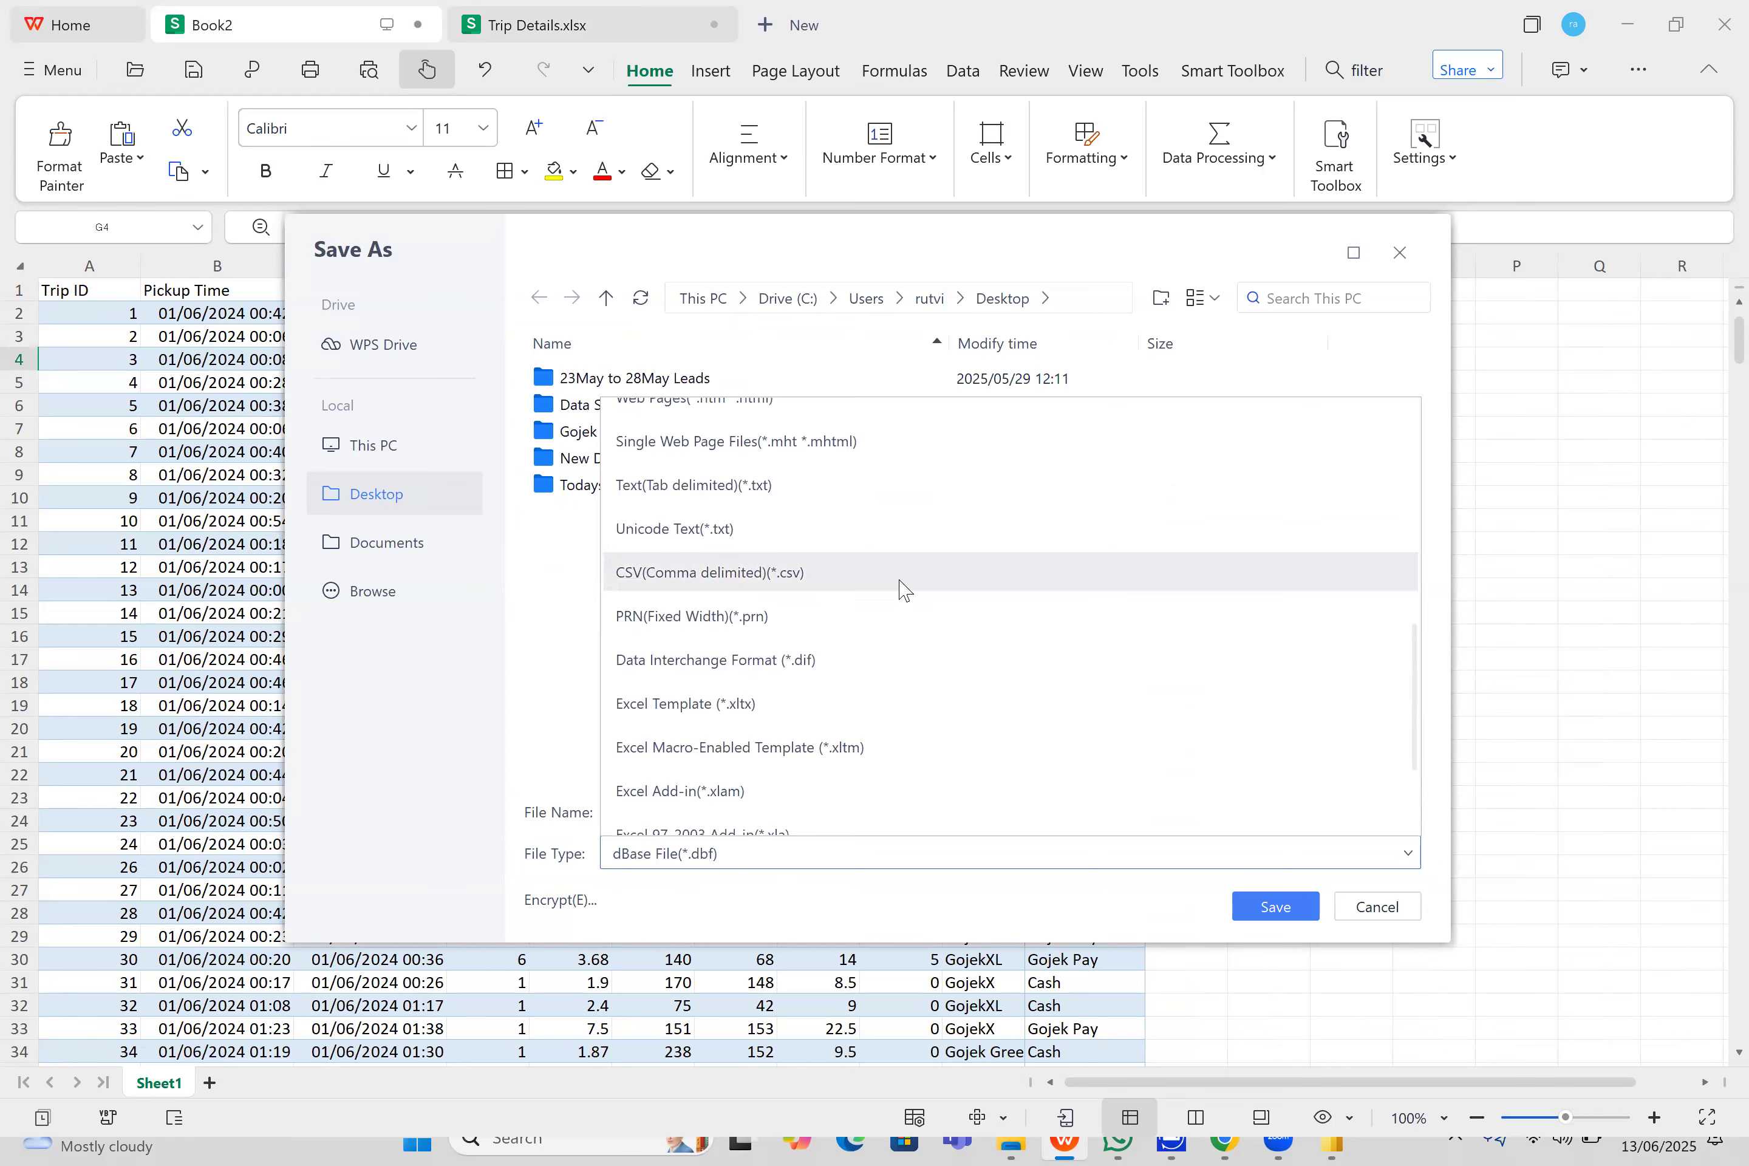
pyautogui.click(902, 585)
# - Name the file Trip_details.csv, save it to the Desktop keeping the CSV format, and close the spreadsheet program
pyautogui.click(887, 816)
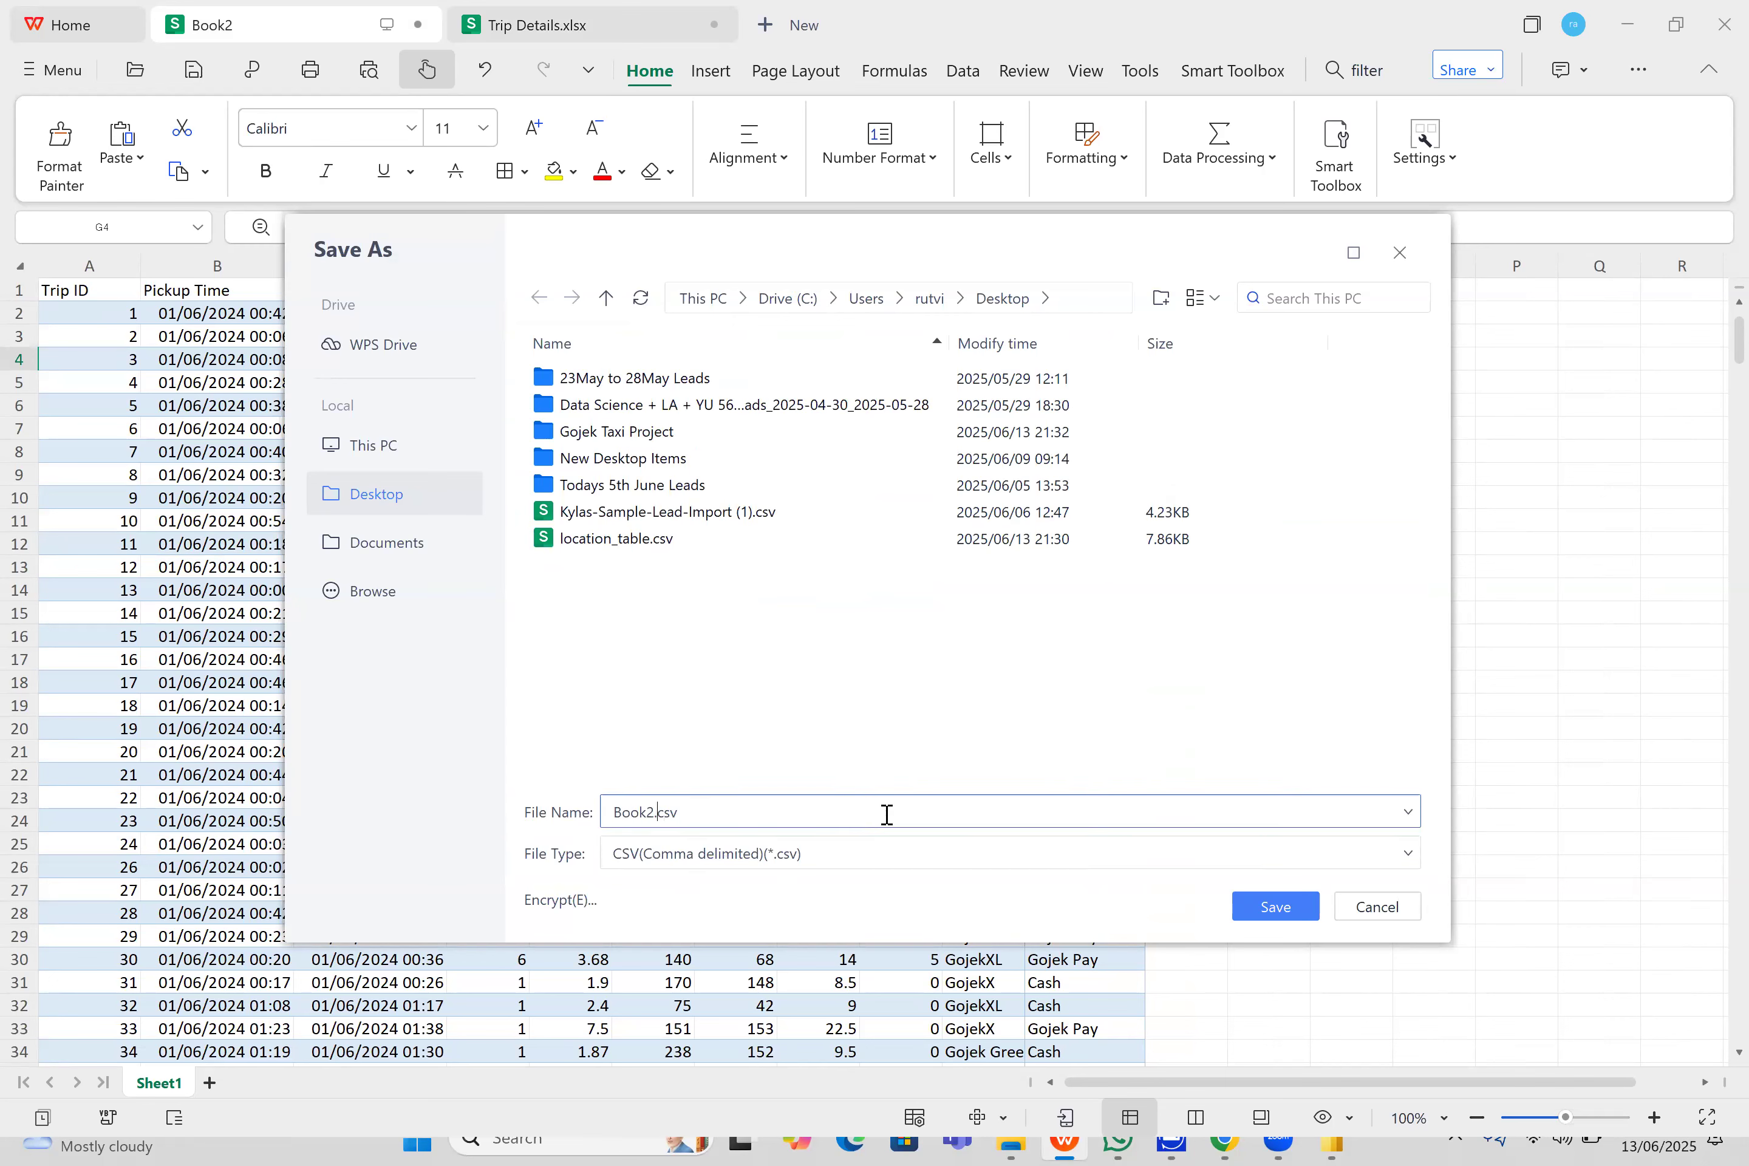
pyautogui.press('BackSpace')
pyautogui.press('BackSpace')
pyautogui.press('BackSpace')
pyautogui.press('BackSpace')
pyautogui.press('BackSpace')
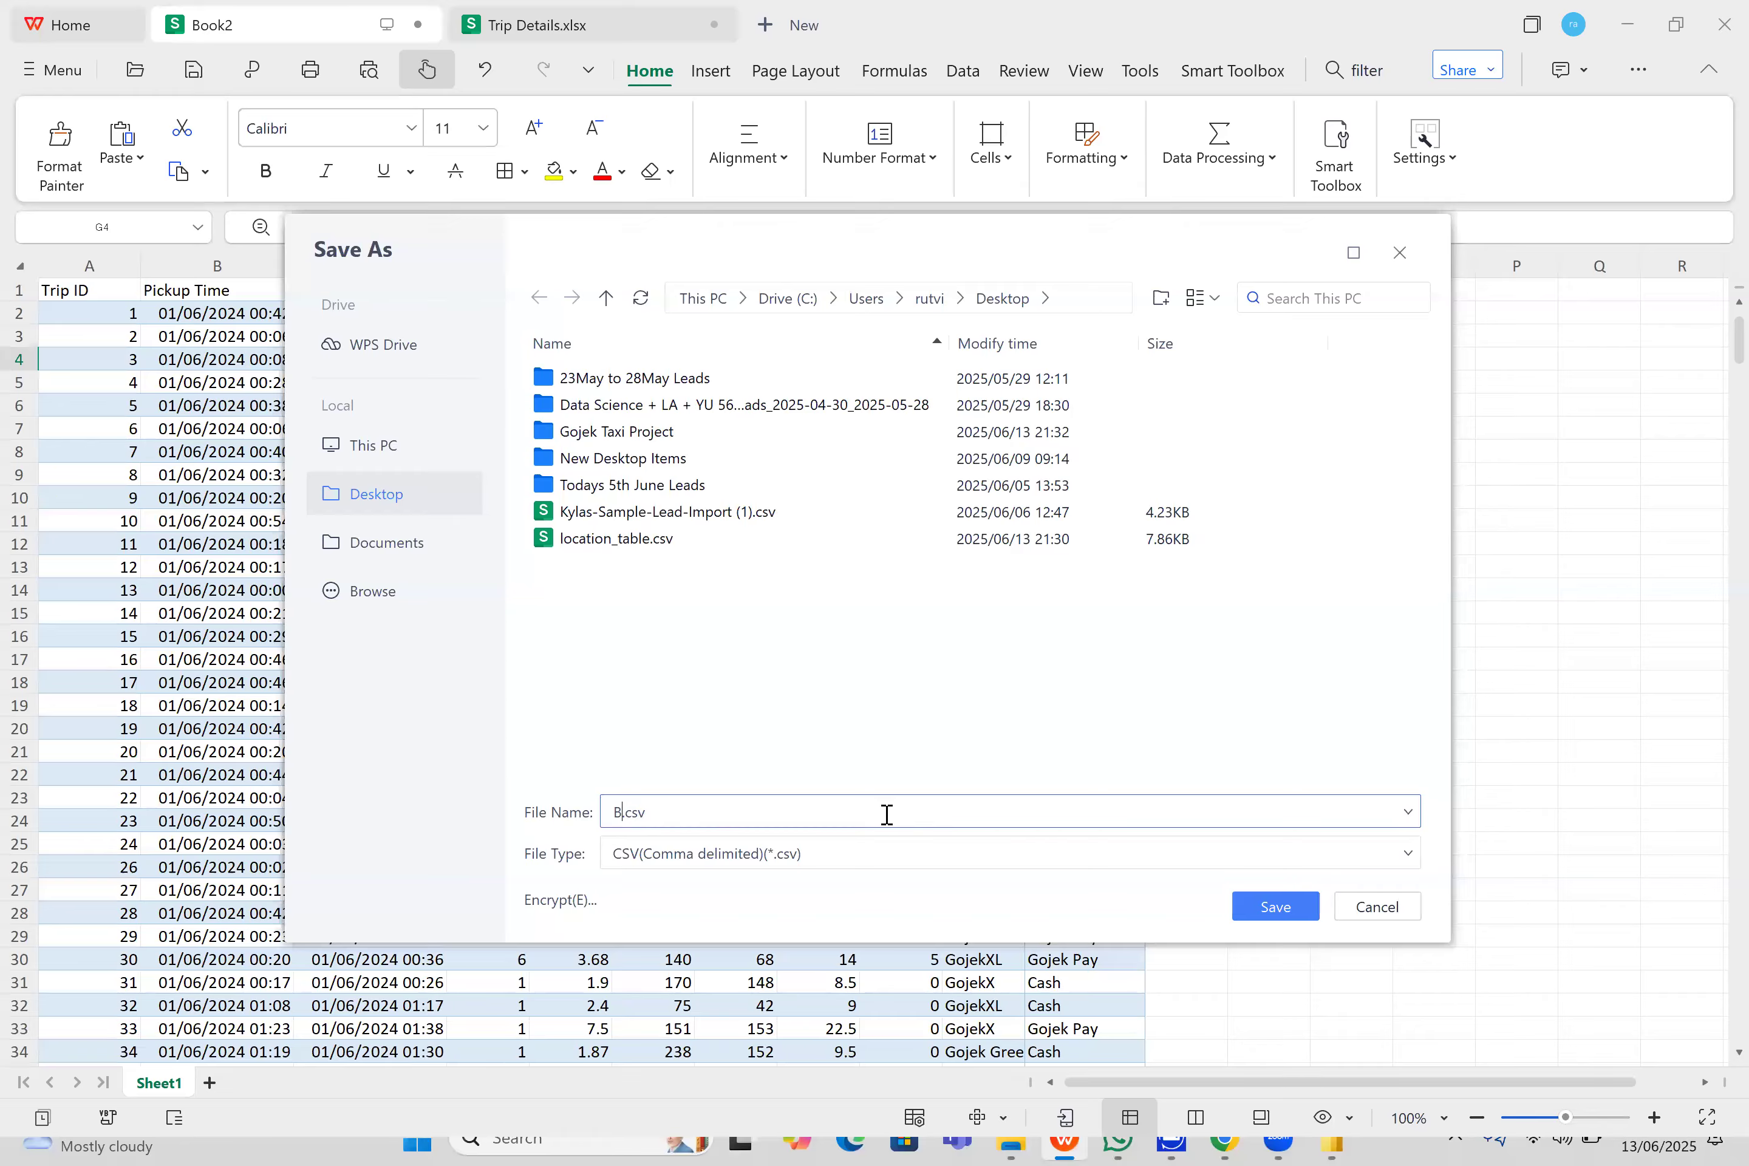
pyautogui.write('Trip_details')
pyautogui.press('Return')
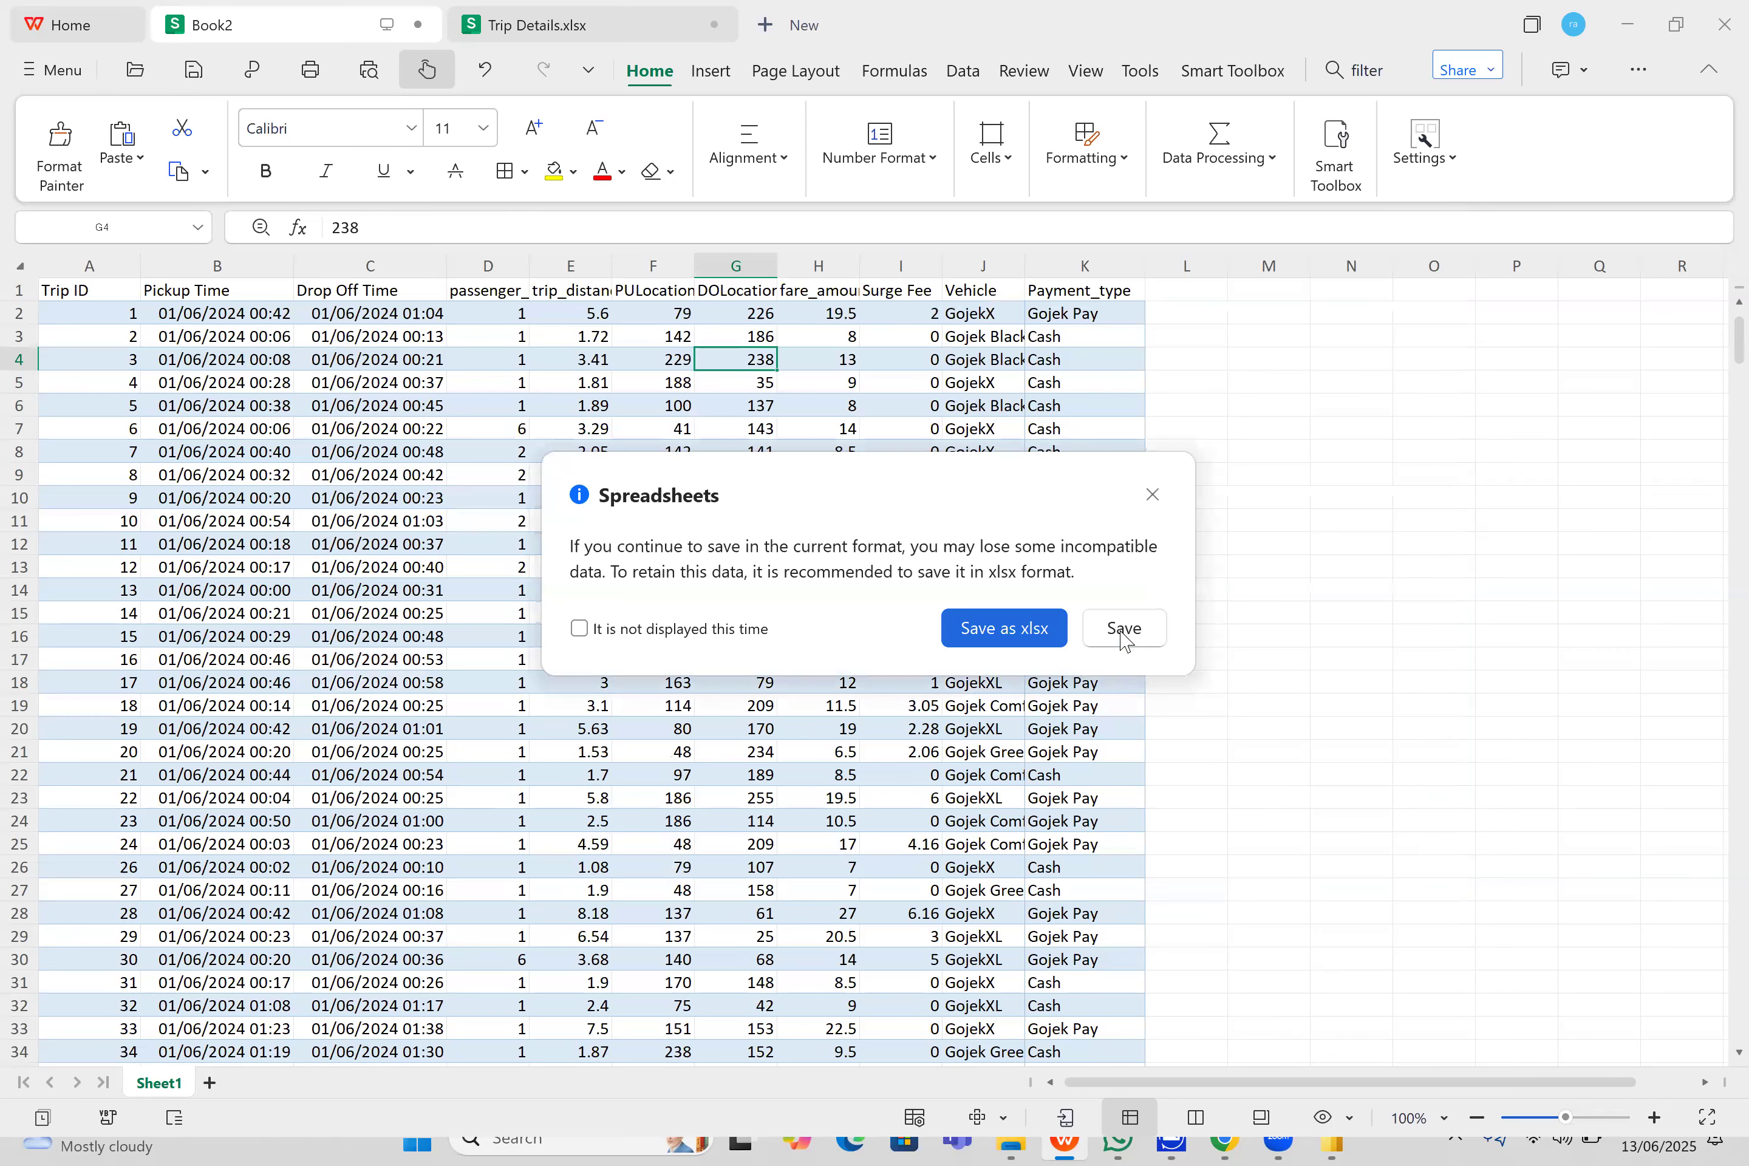
pyautogui.click(1125, 637)
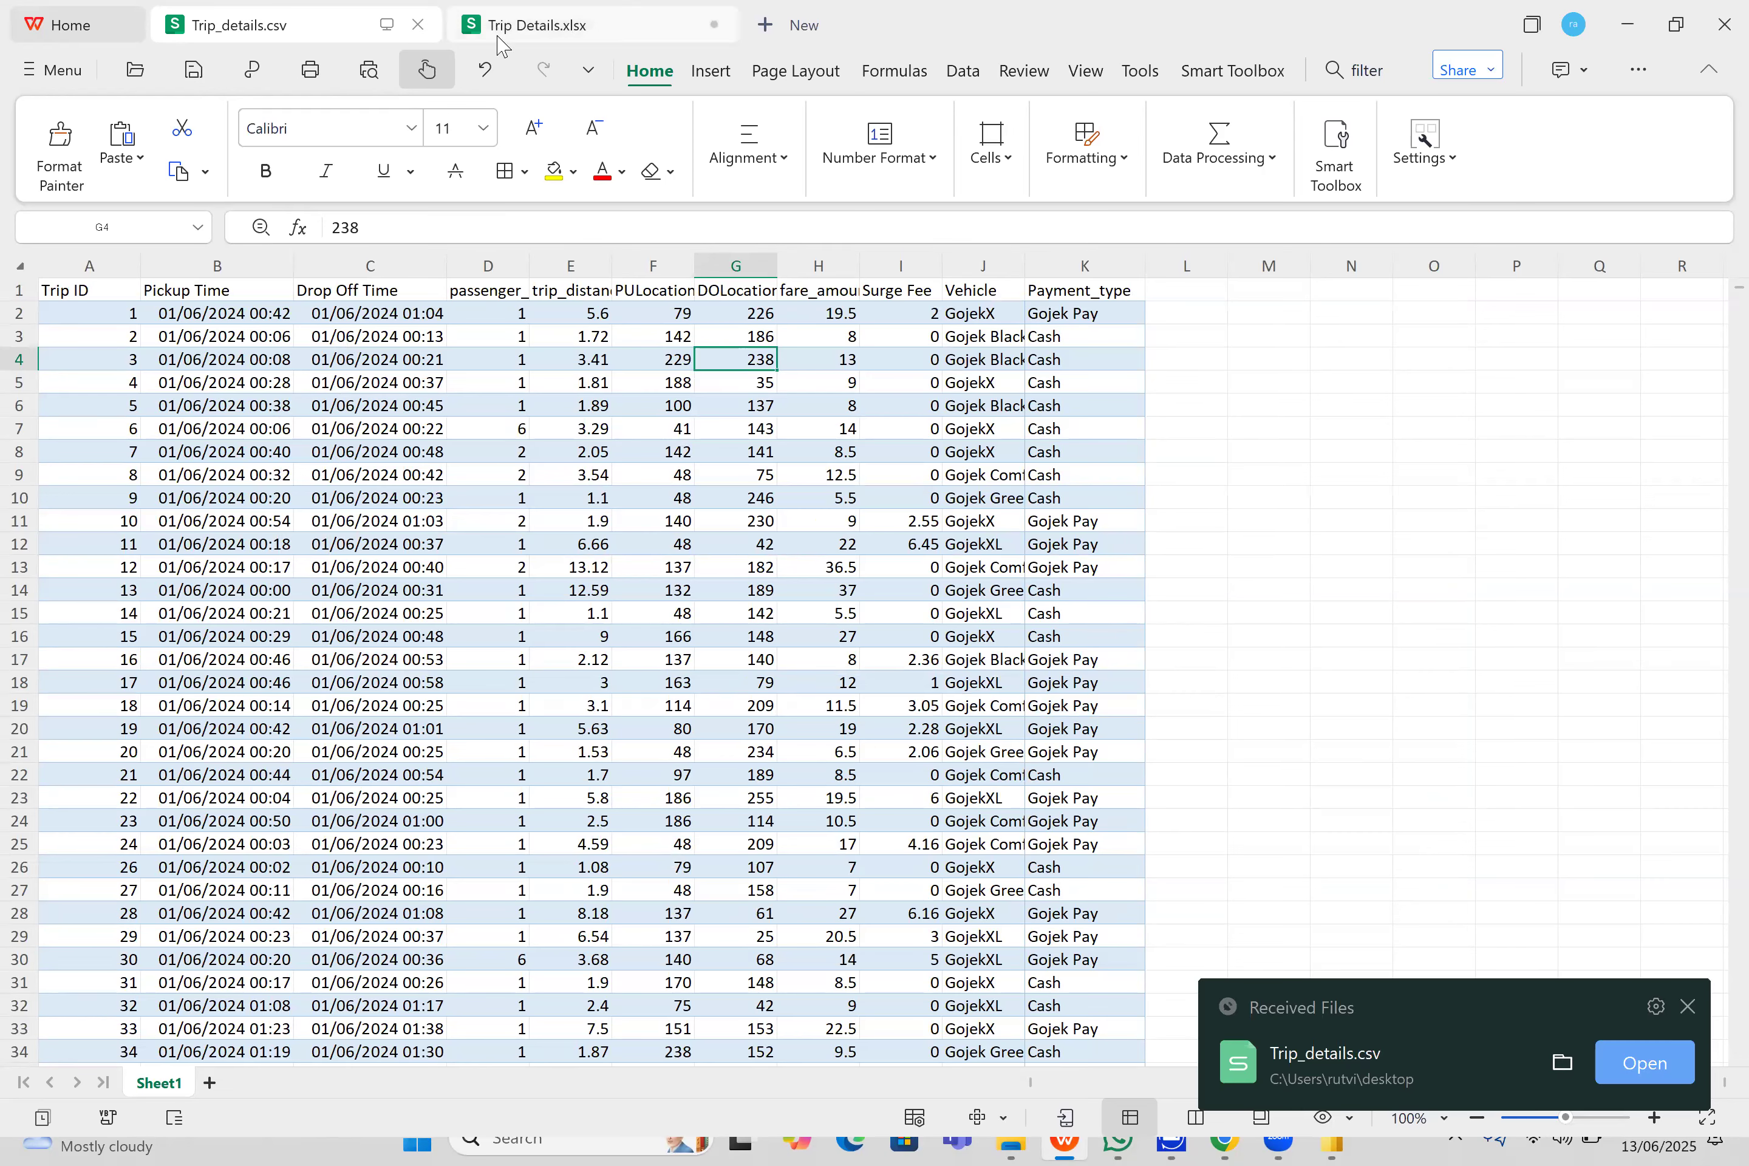
pyautogui.click(1711, 27)
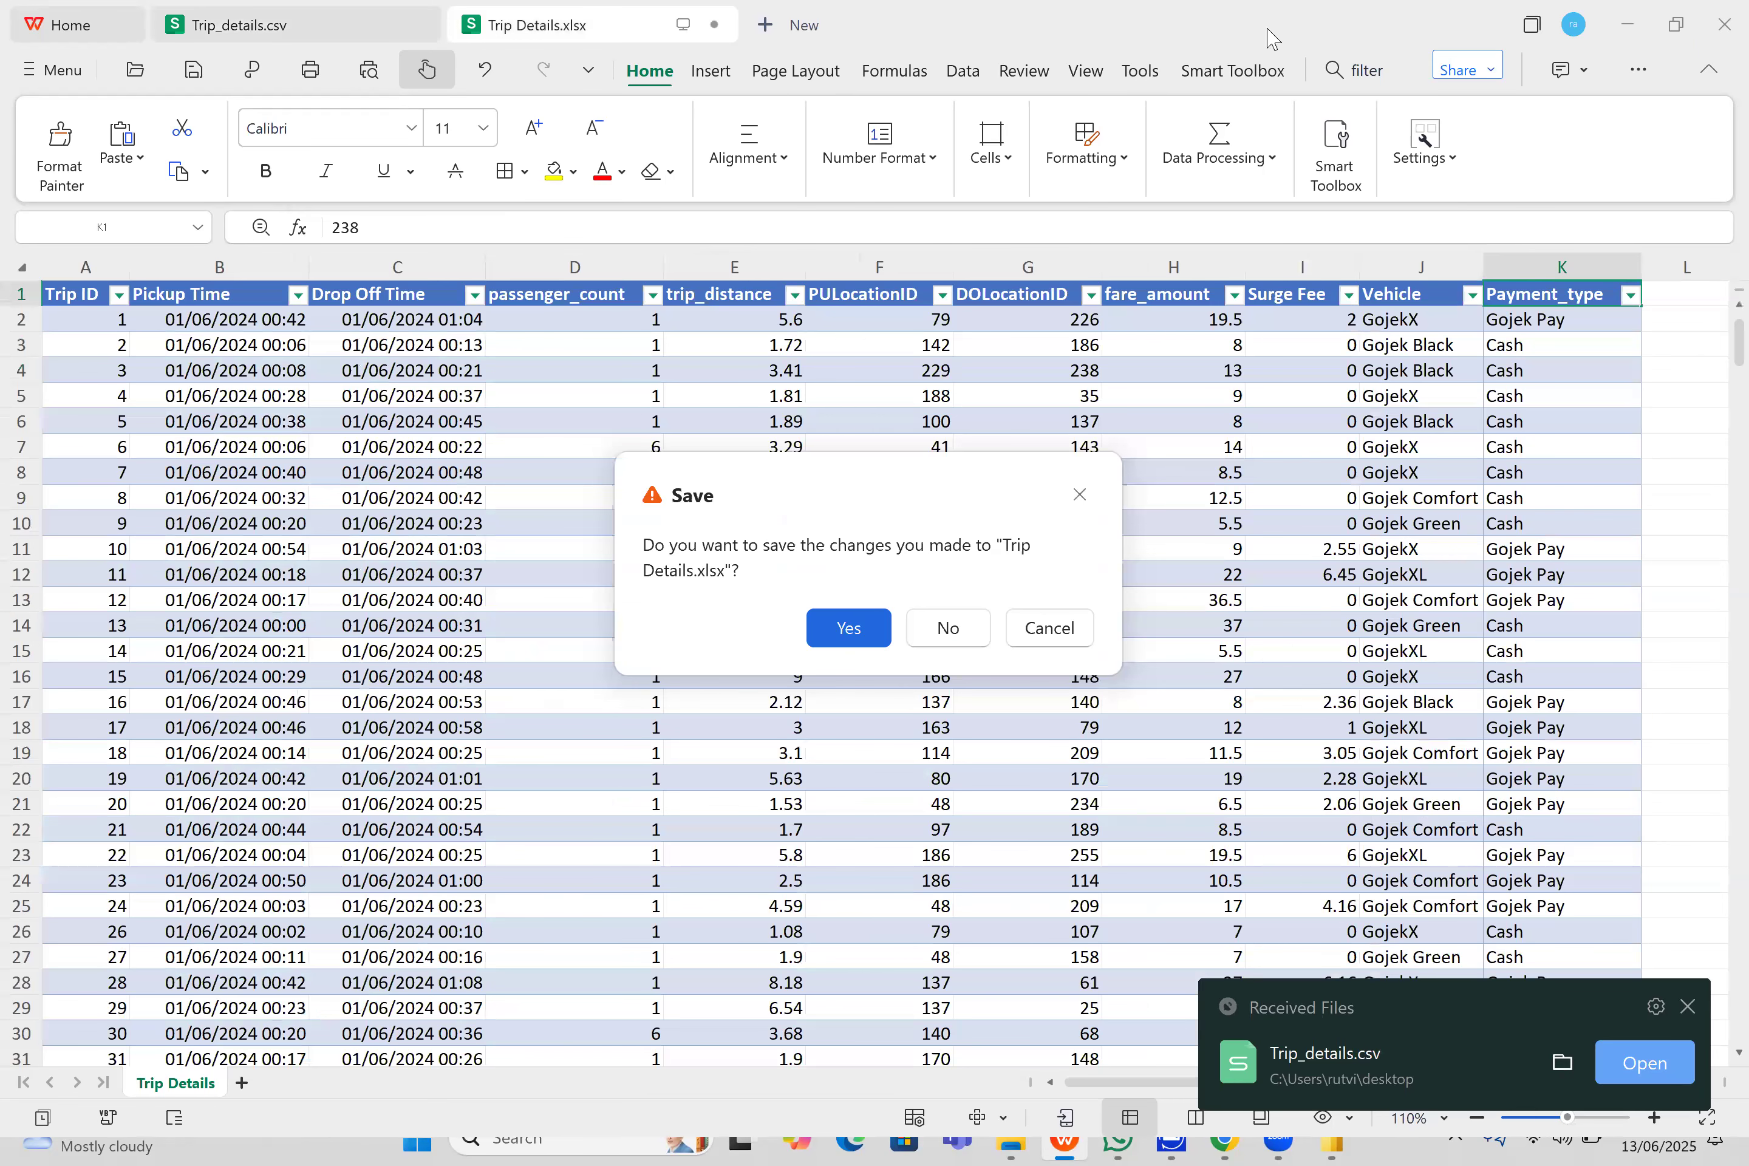
# - Switch to the Fabric lakehouse in the browser and upload Trip_details.csv from the Desktop into the Files folder
pyautogui.click(1221, 1137)
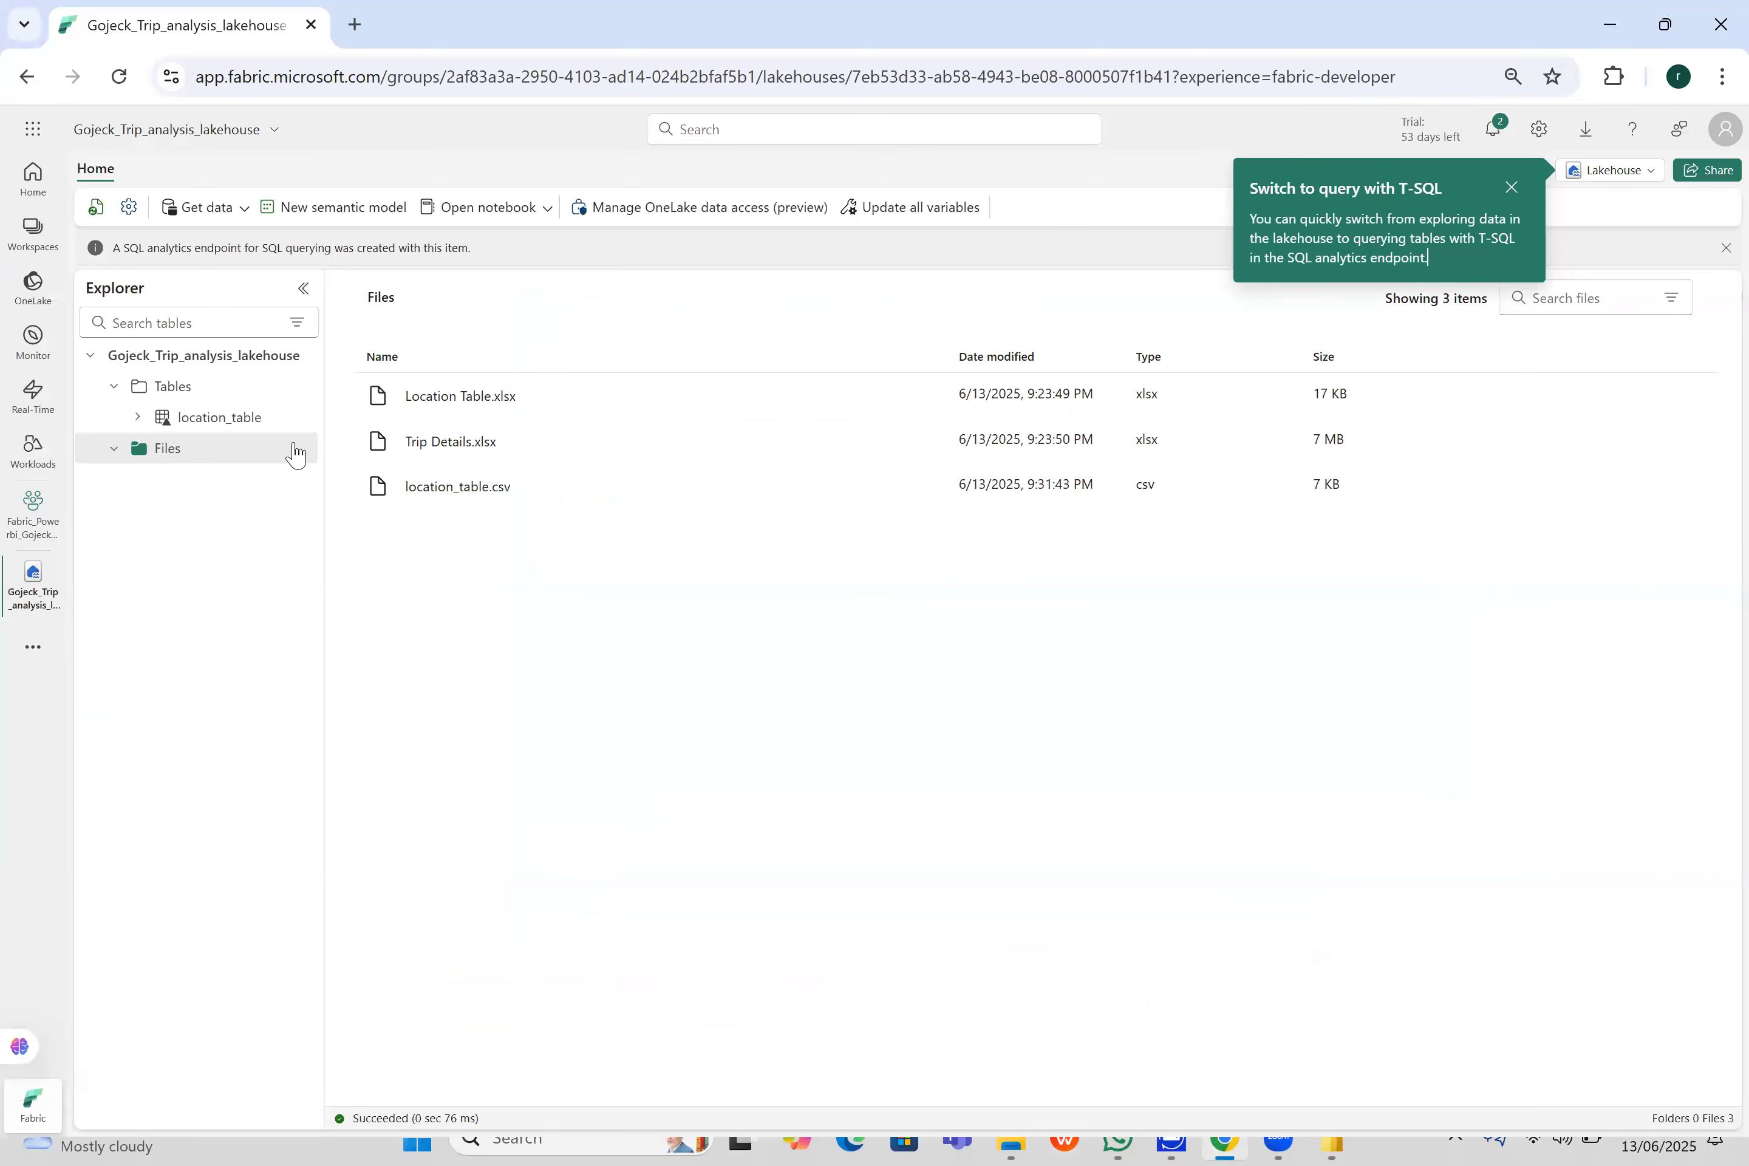
pyautogui.rightClick(293, 451)
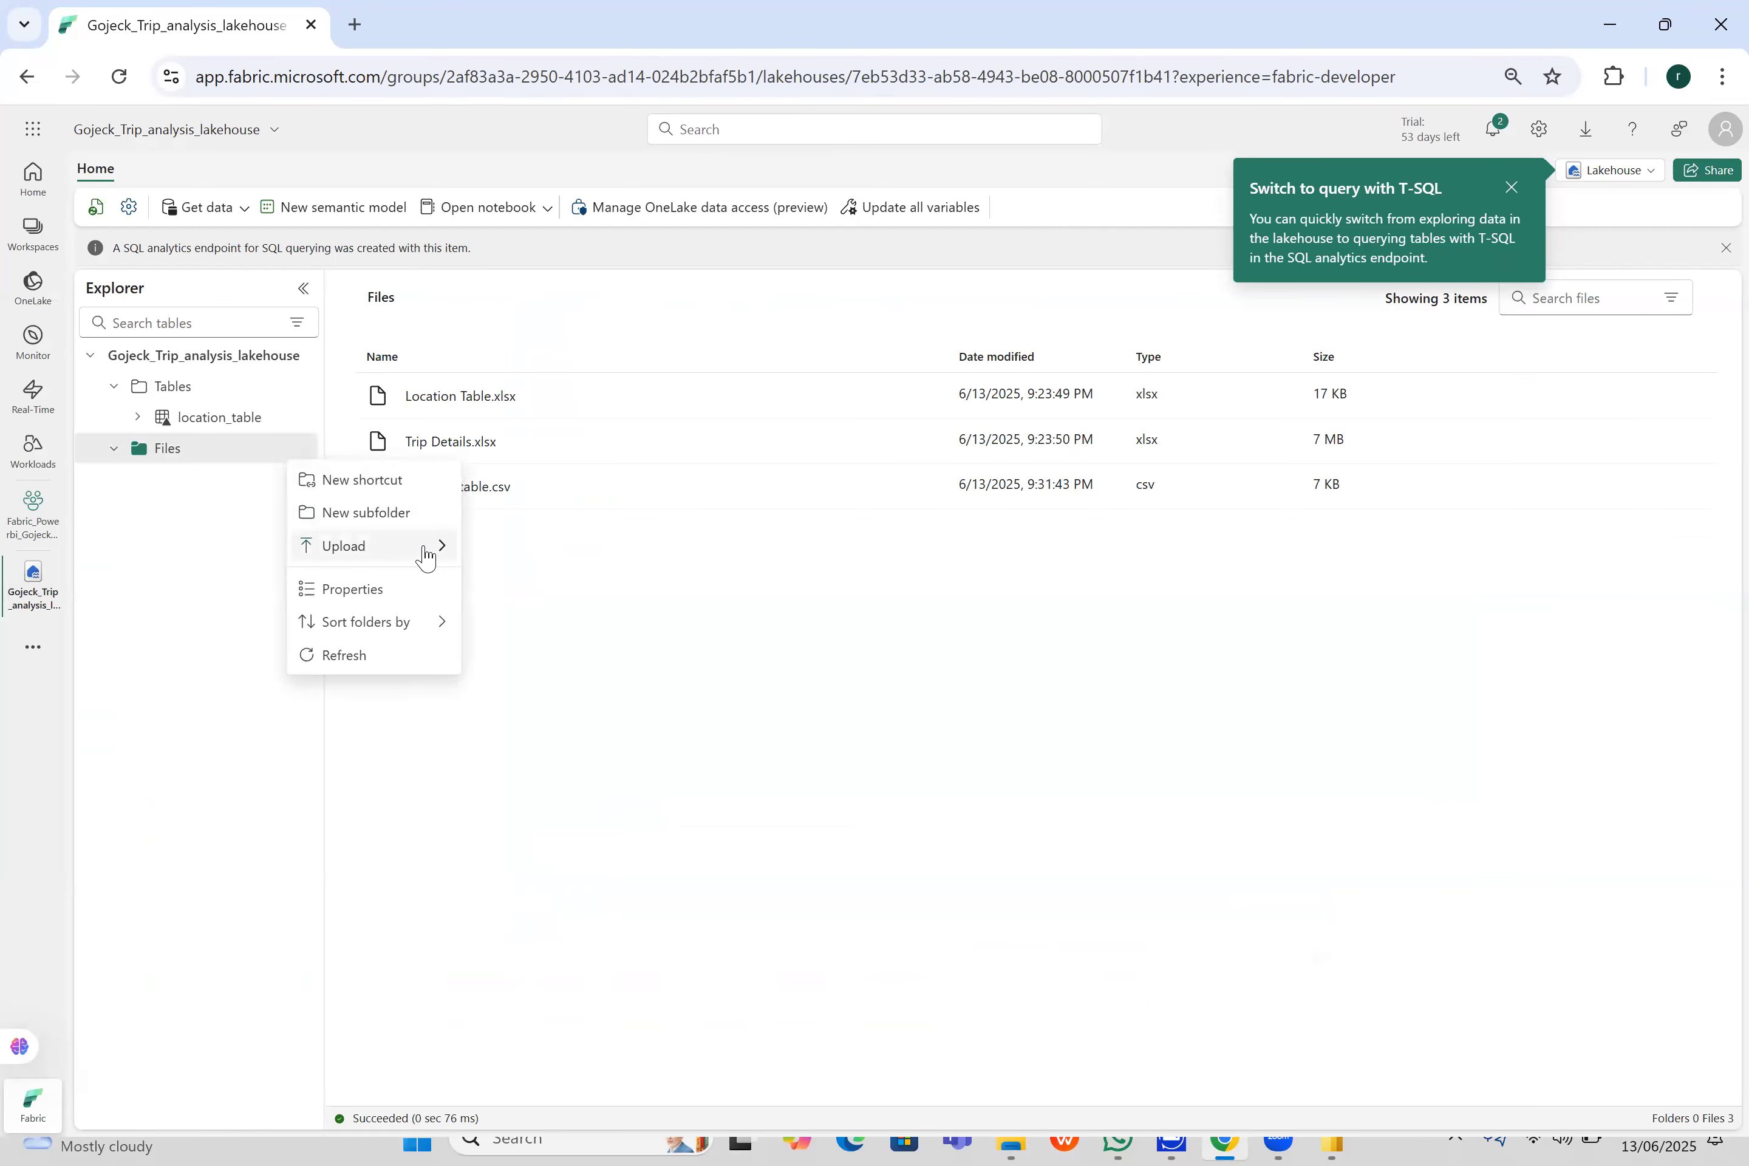
pyautogui.click(504, 558)
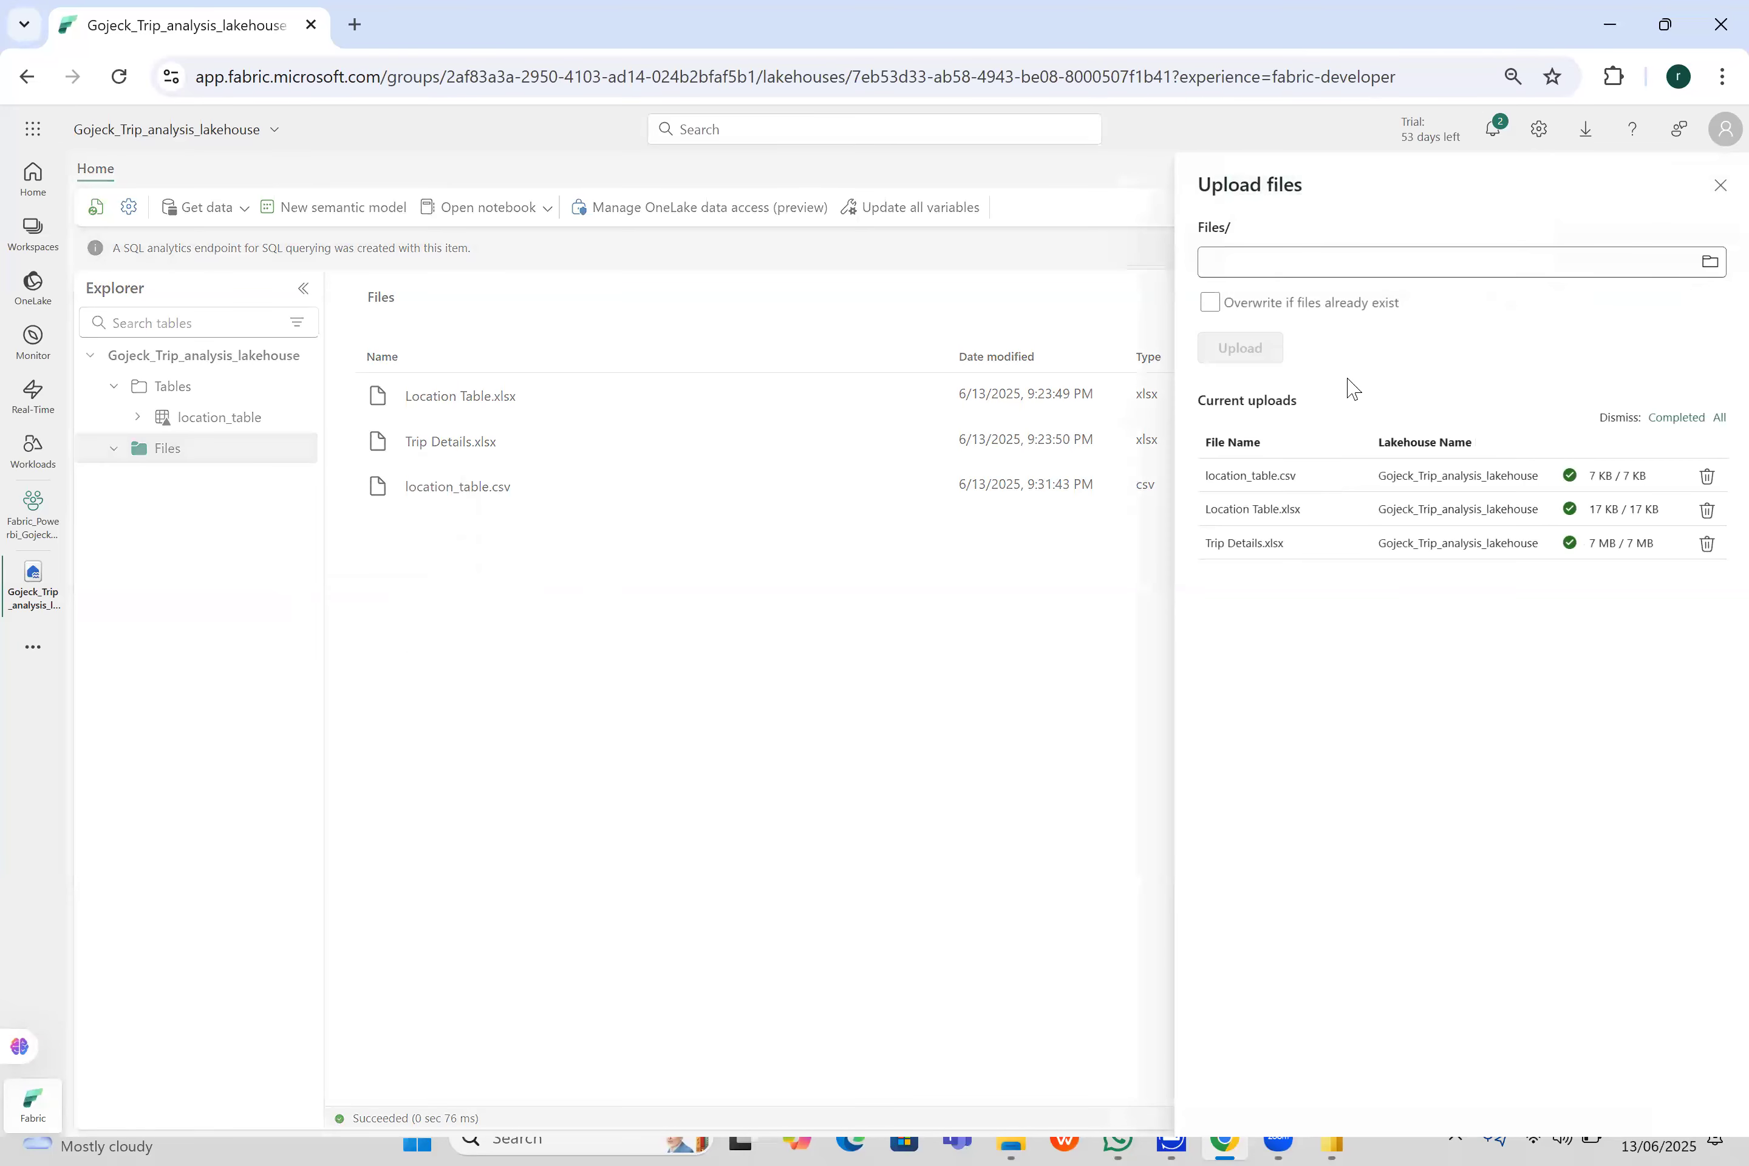
pyautogui.click(1711, 264)
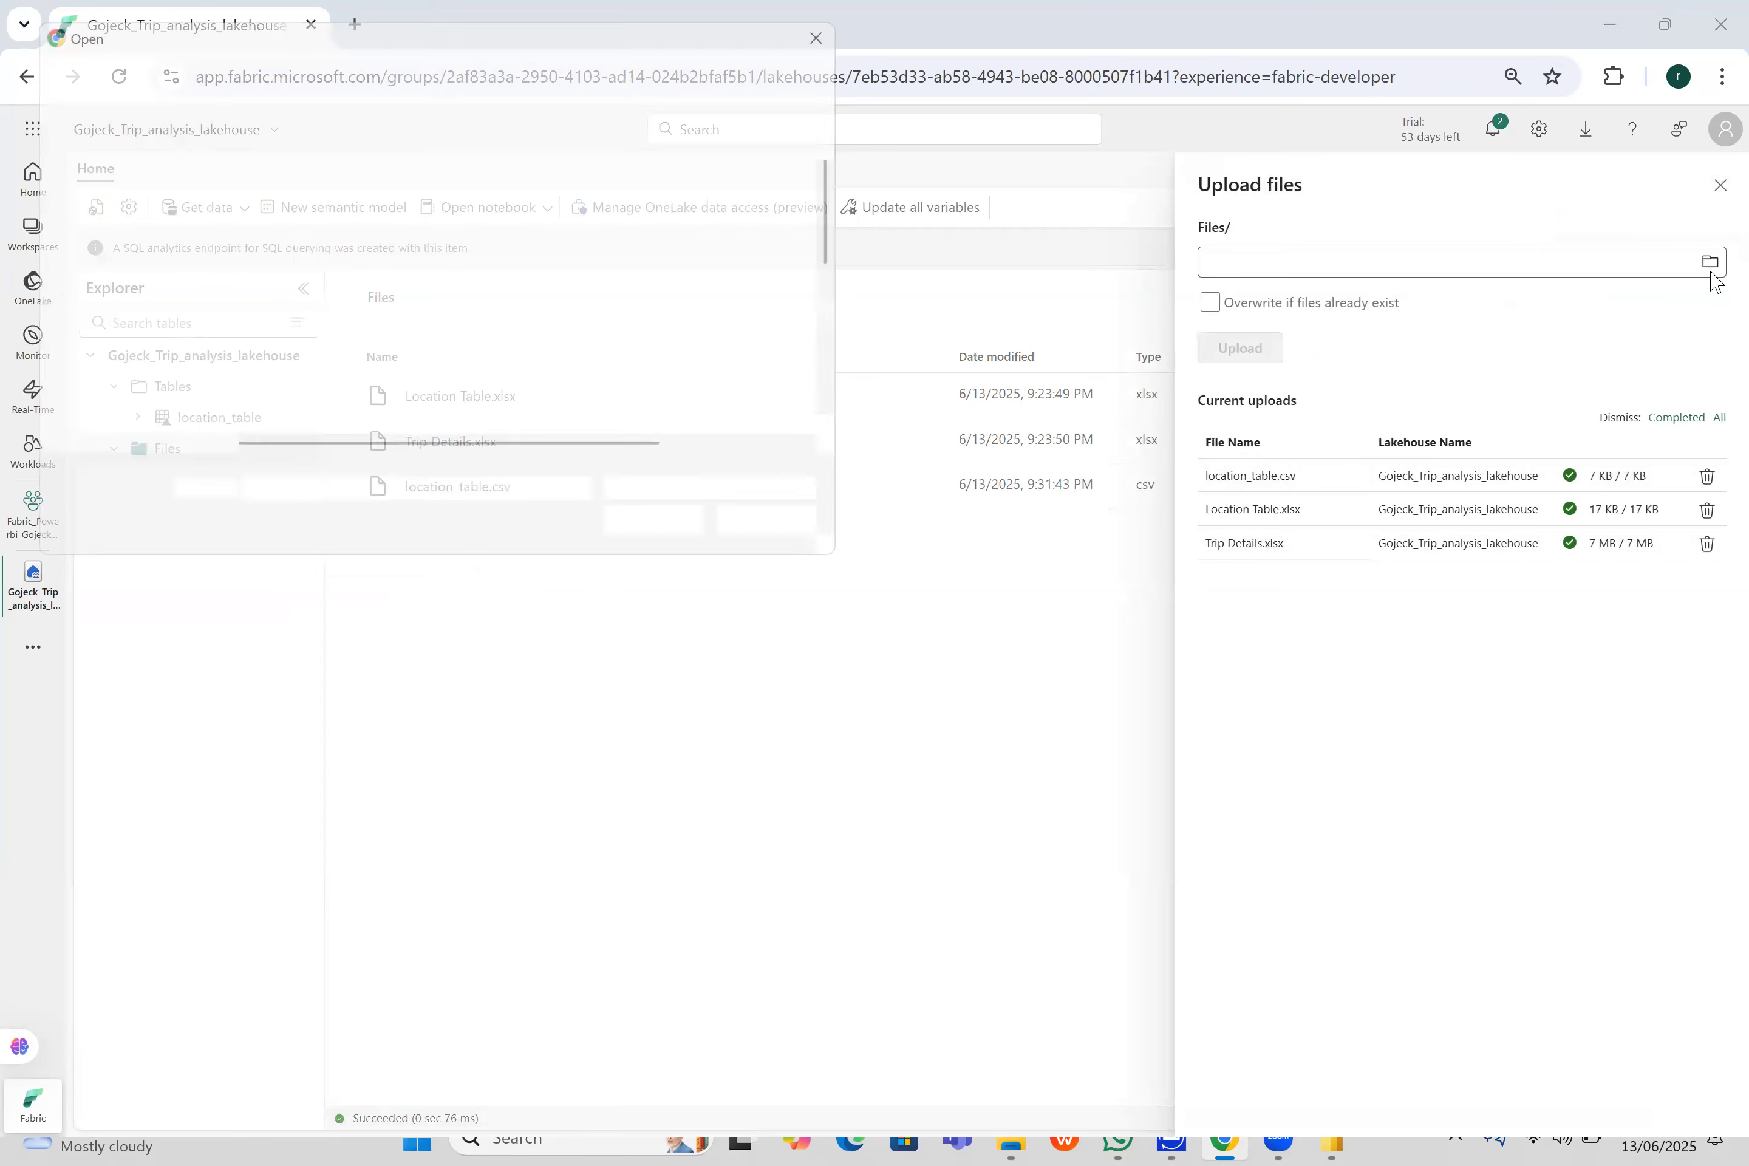
pyautogui.click(104, 280)
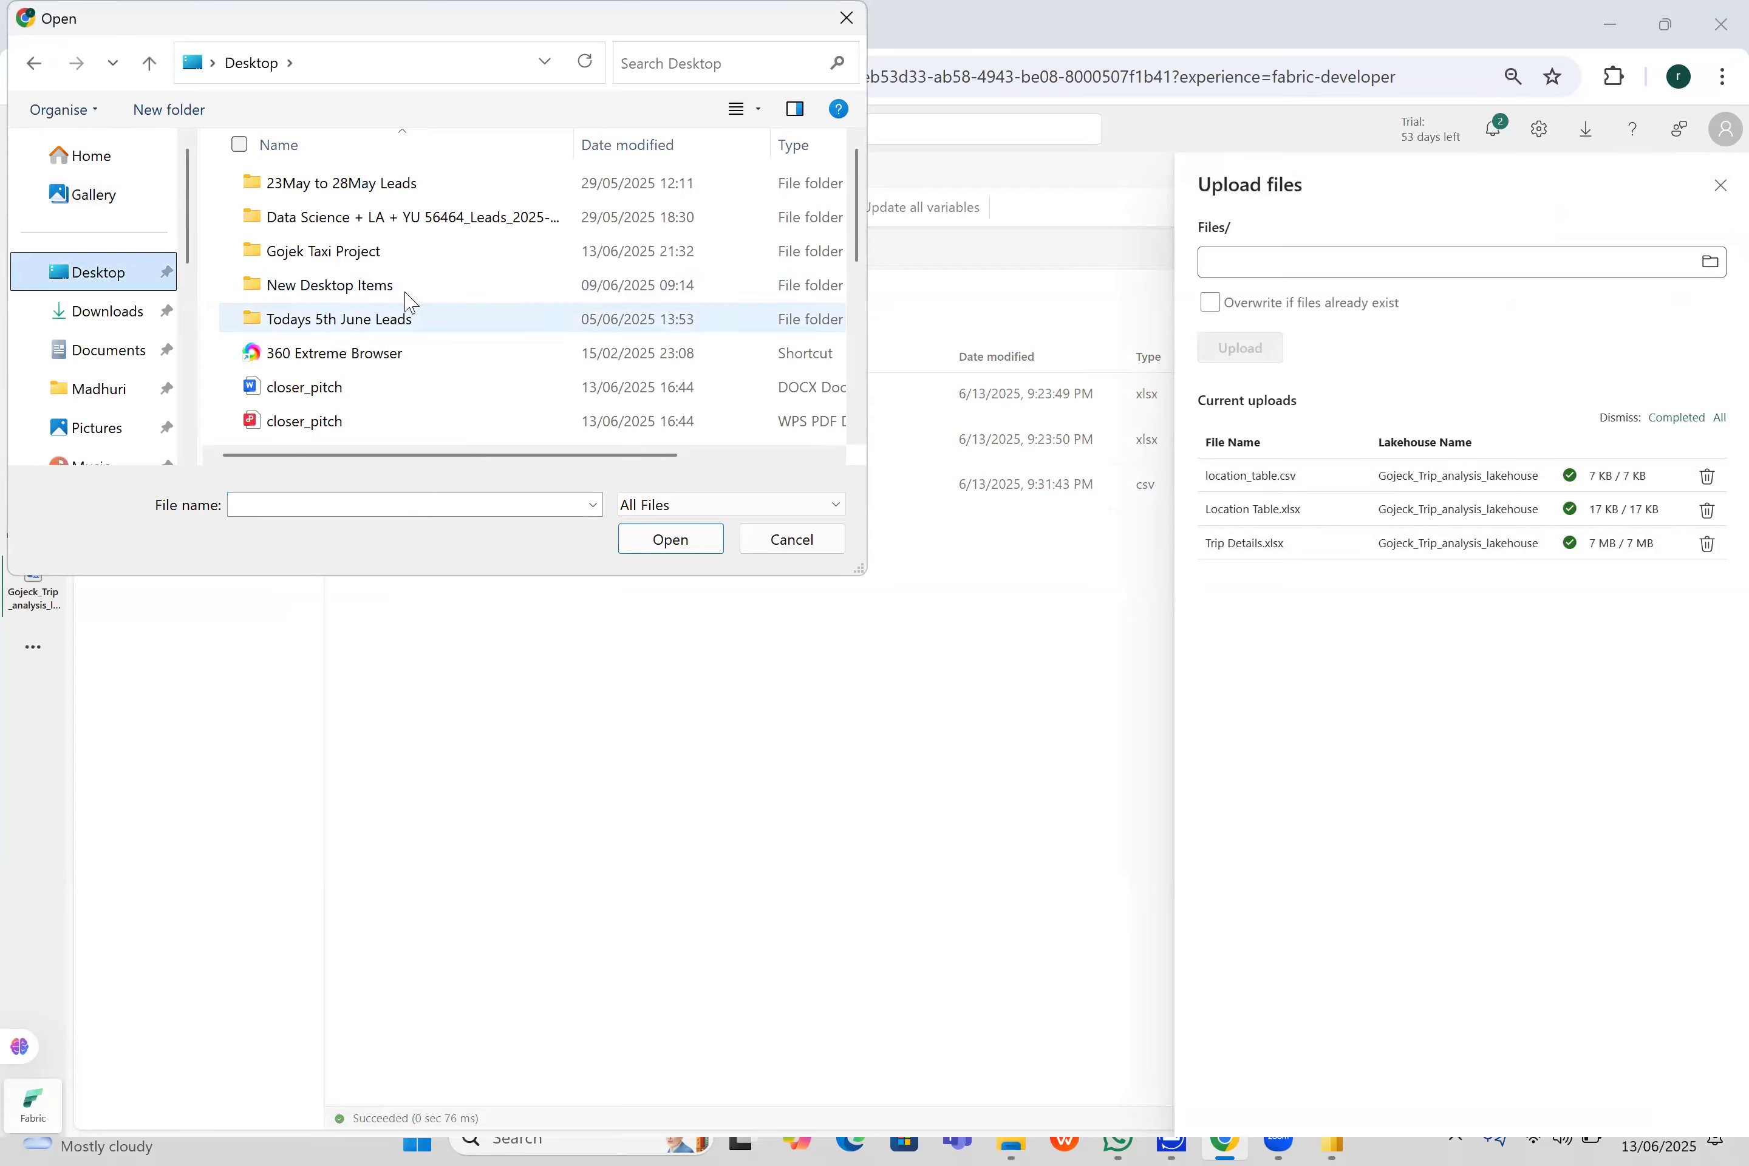
pyautogui.scroll(-3, 412, 303)
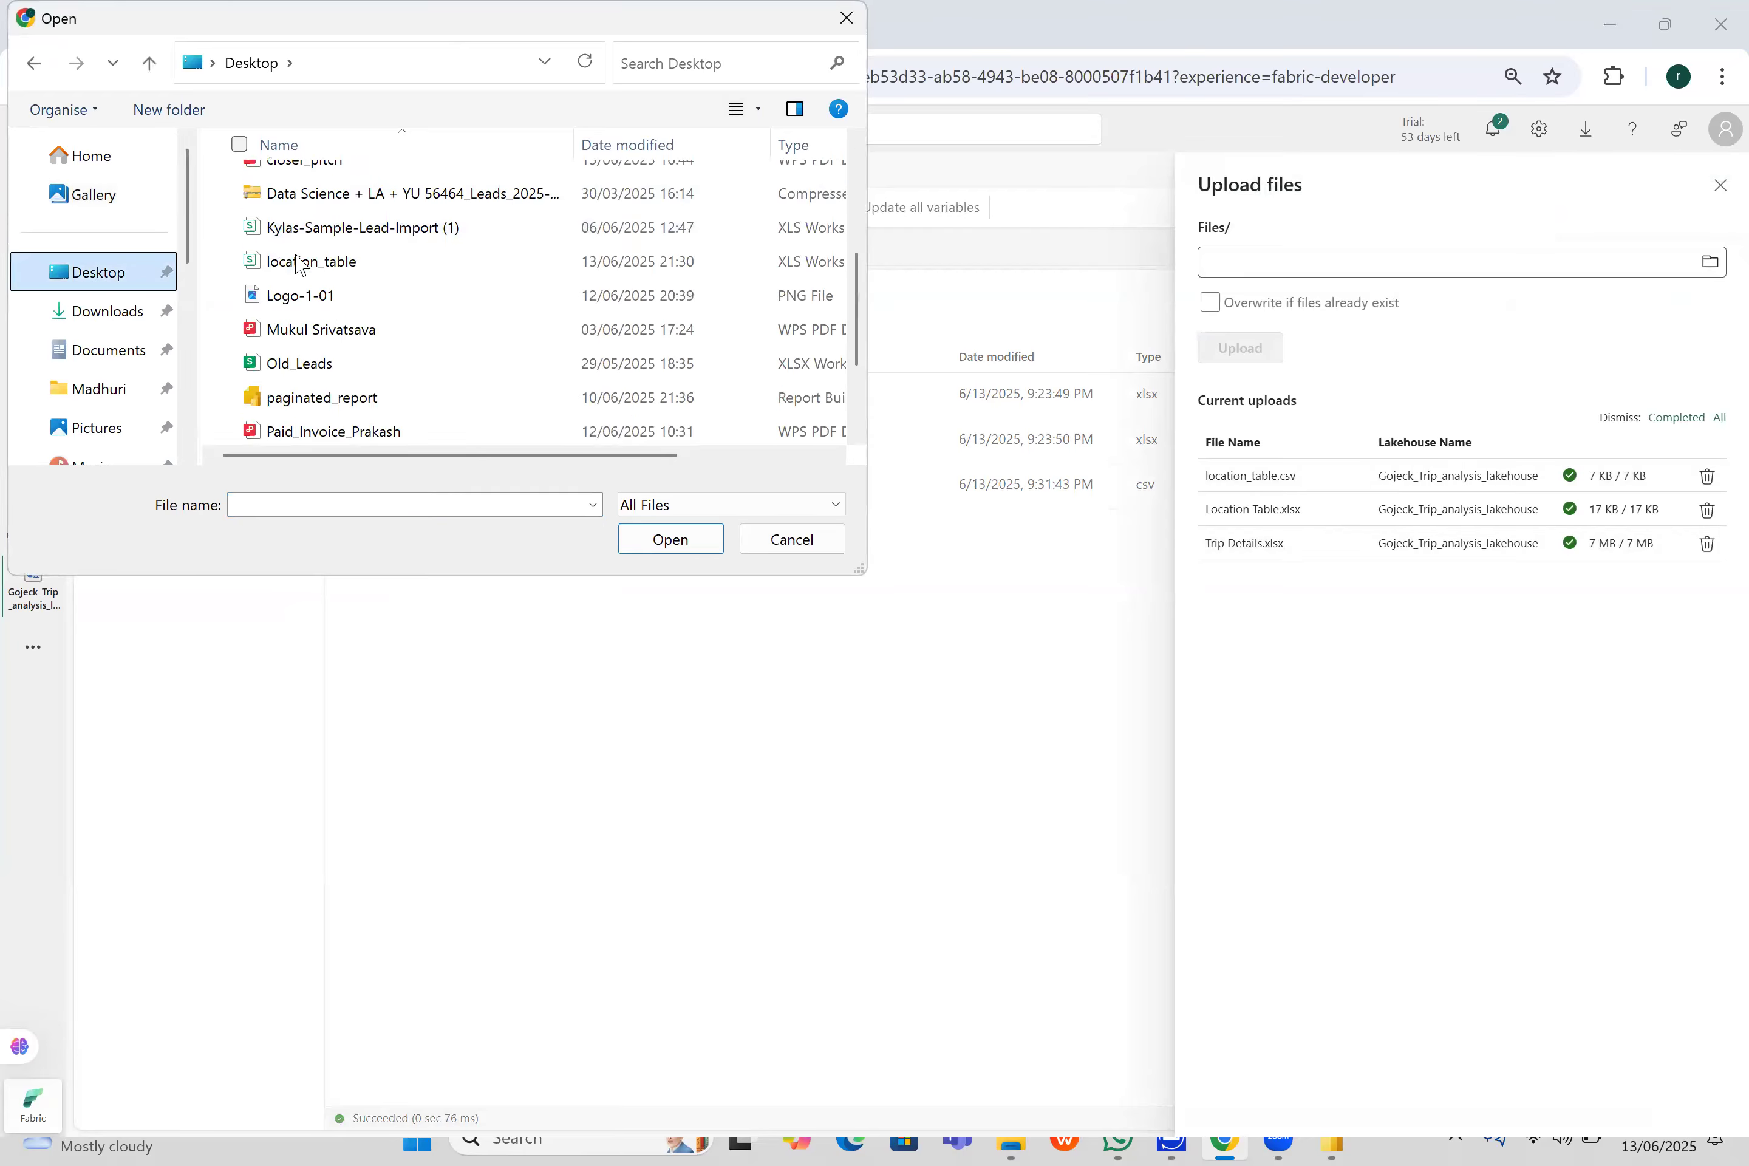
pyautogui.click(331, 237)
pyautogui.press('t')
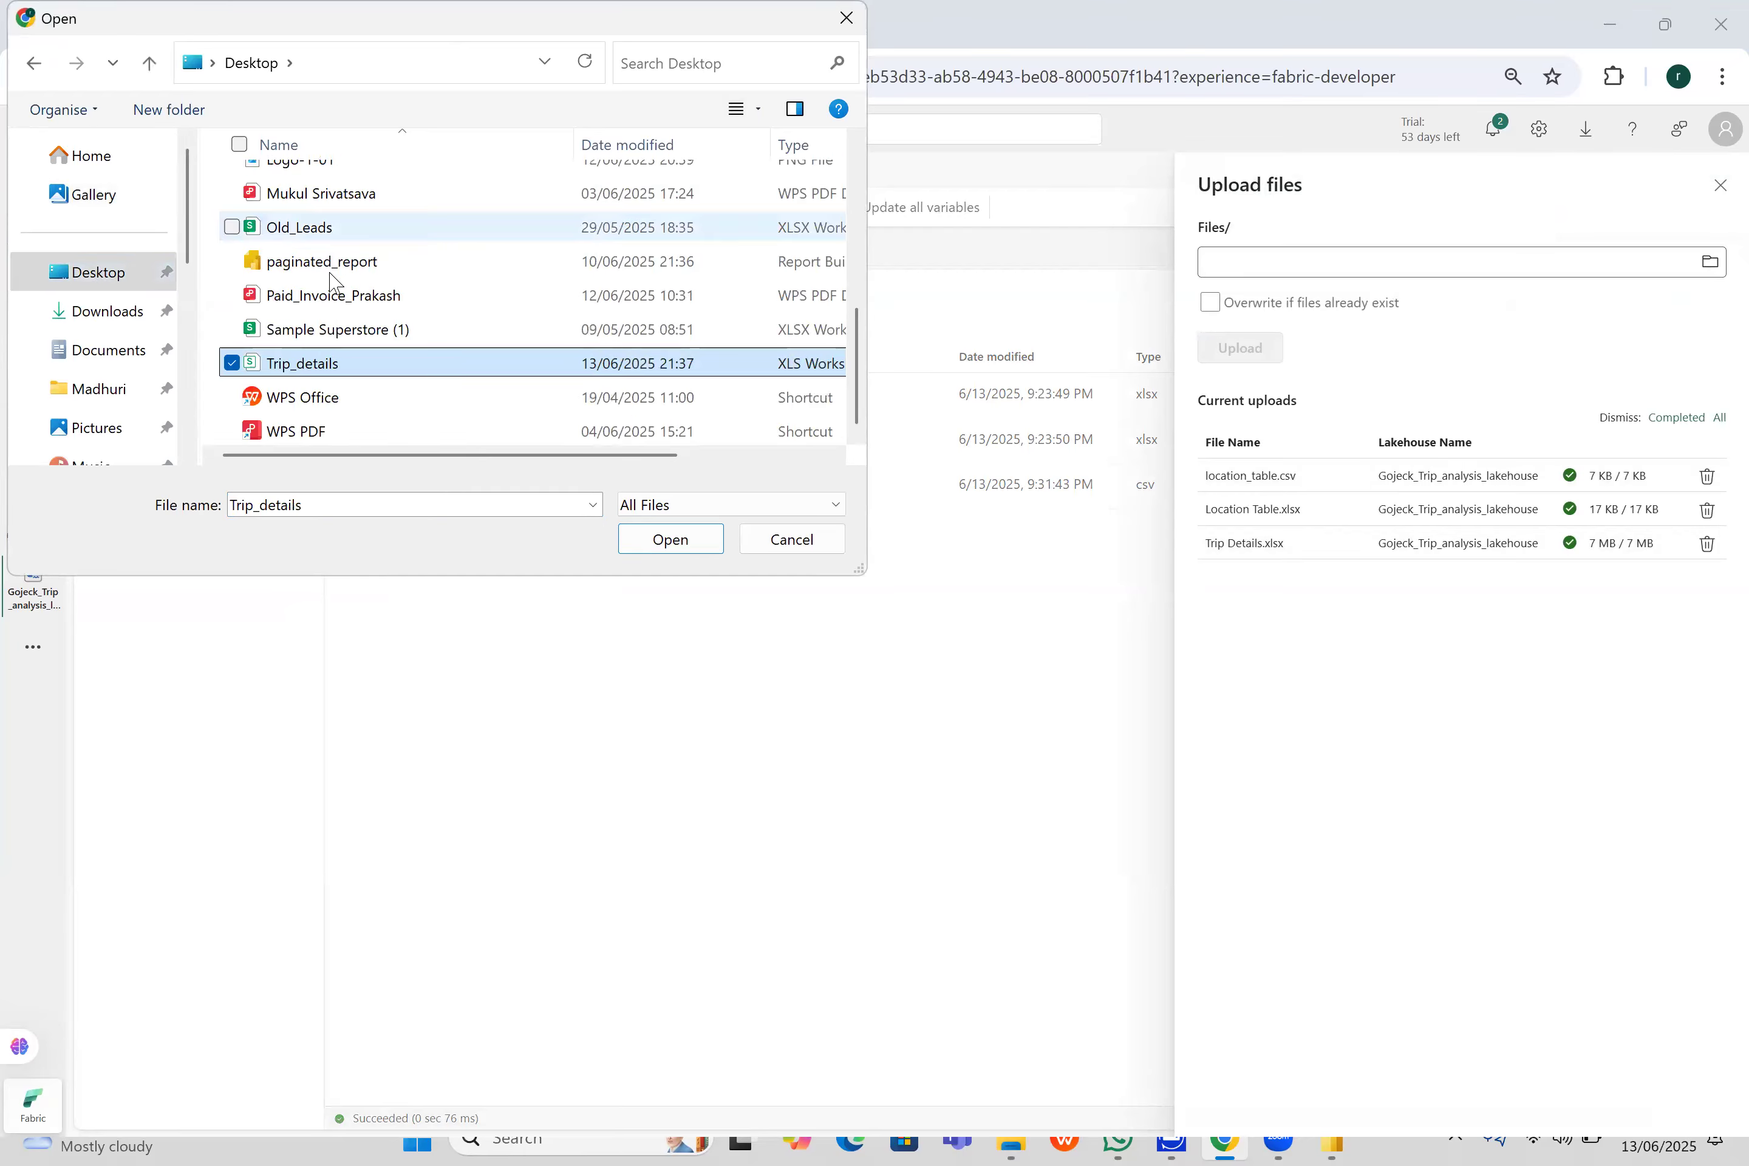
pyautogui.press('Return')
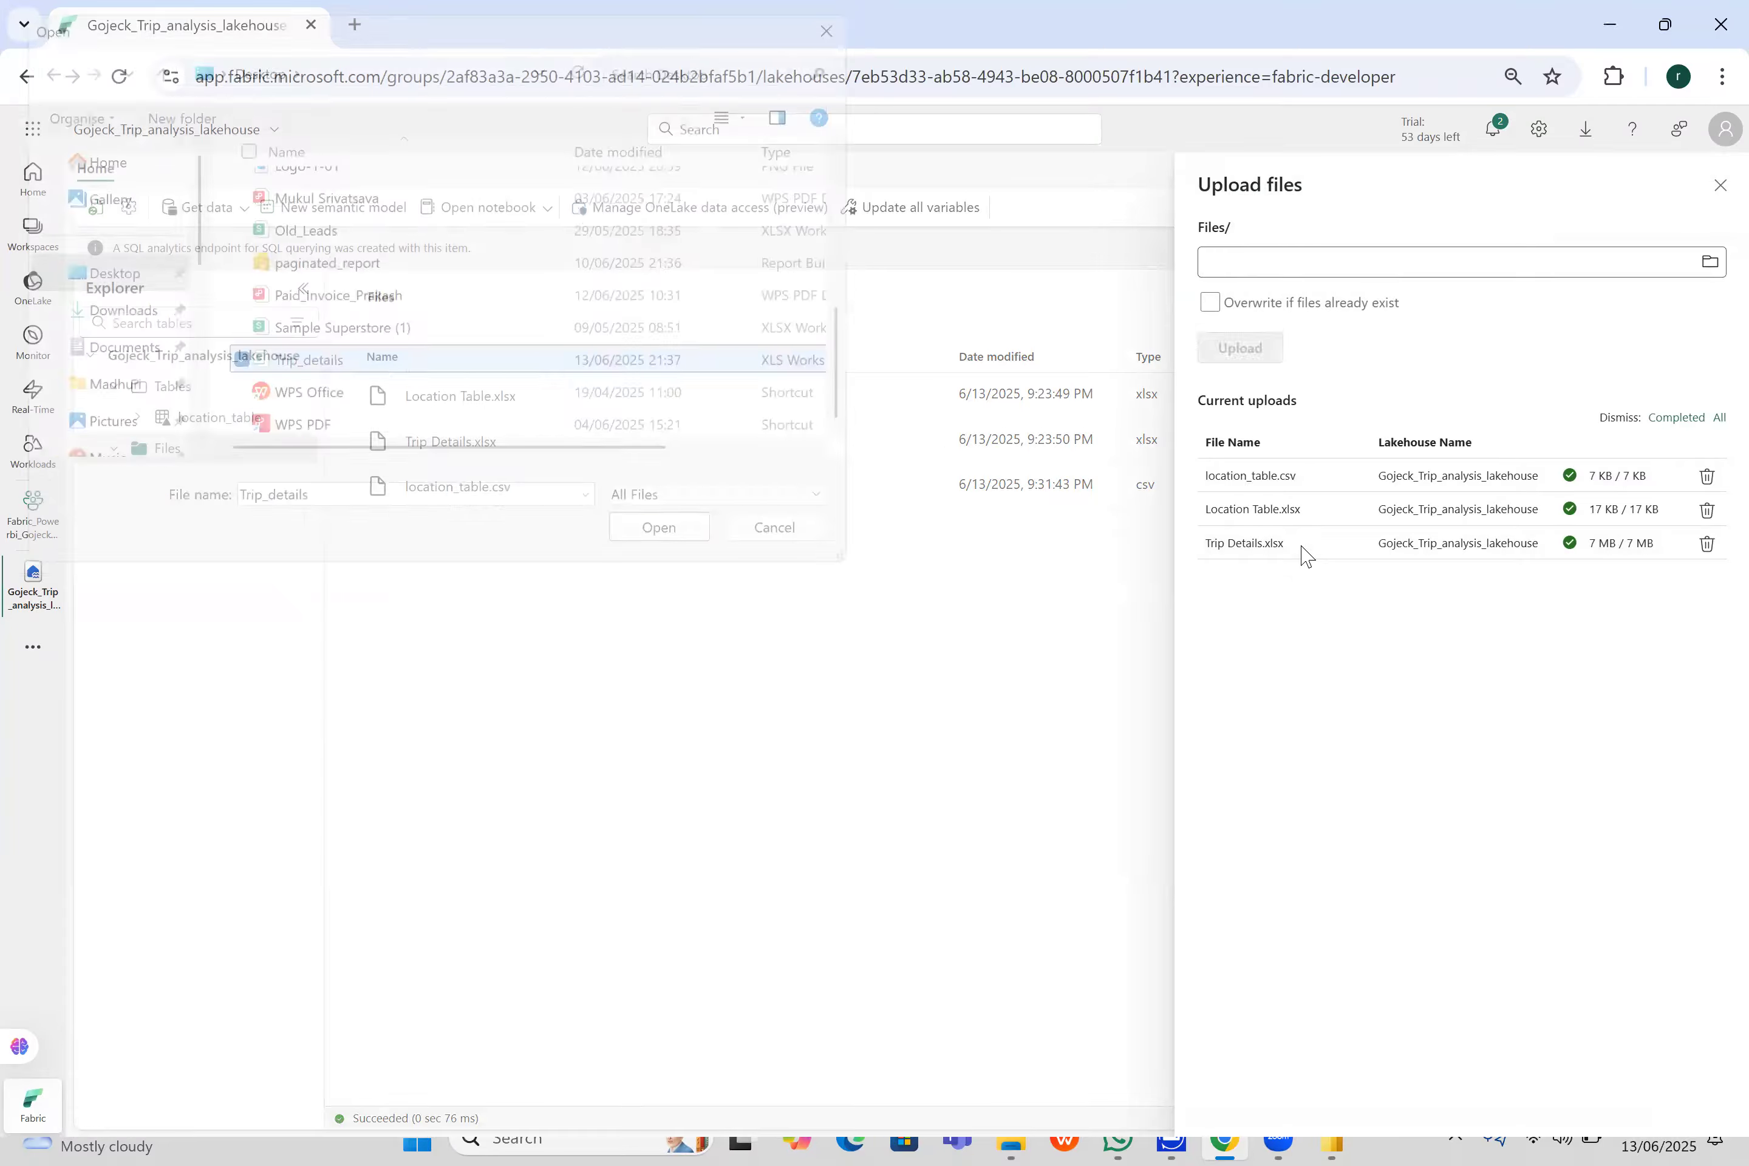
pyautogui.click(1269, 354)
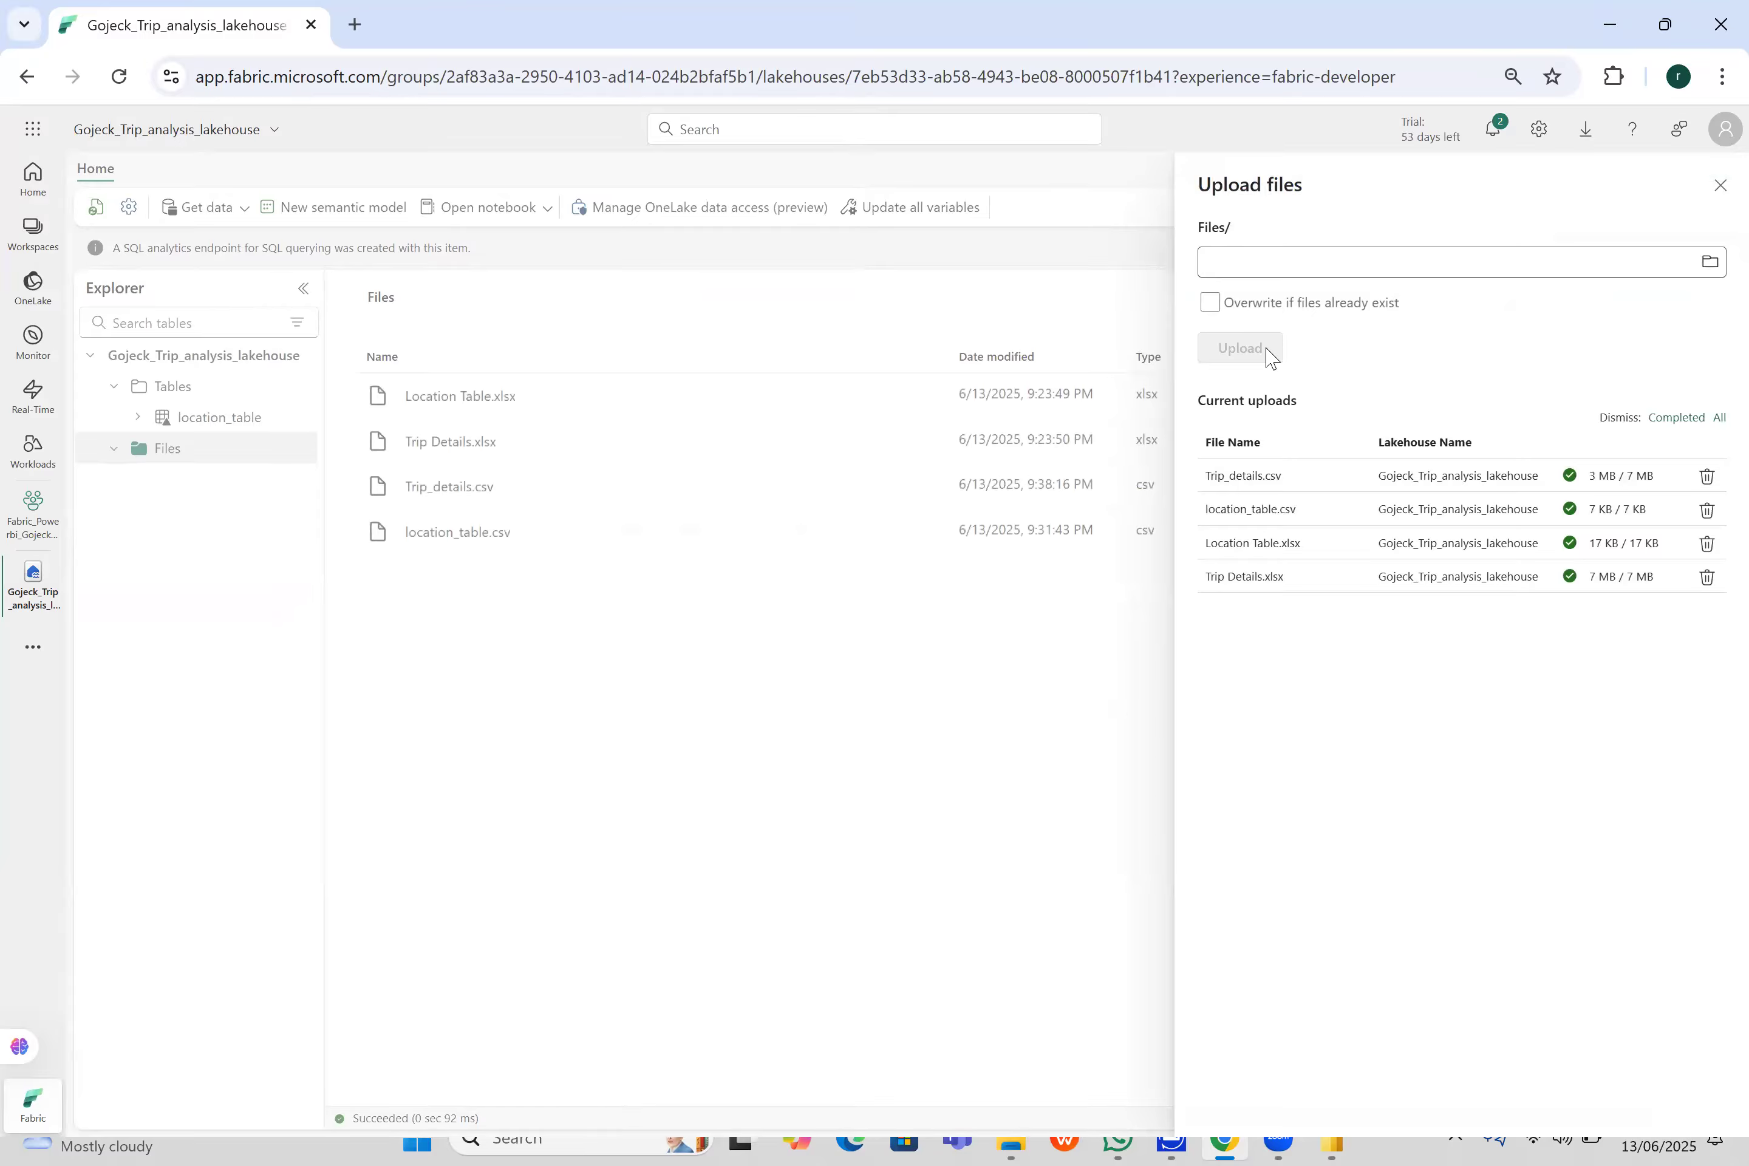
pyautogui.click(1721, 188)
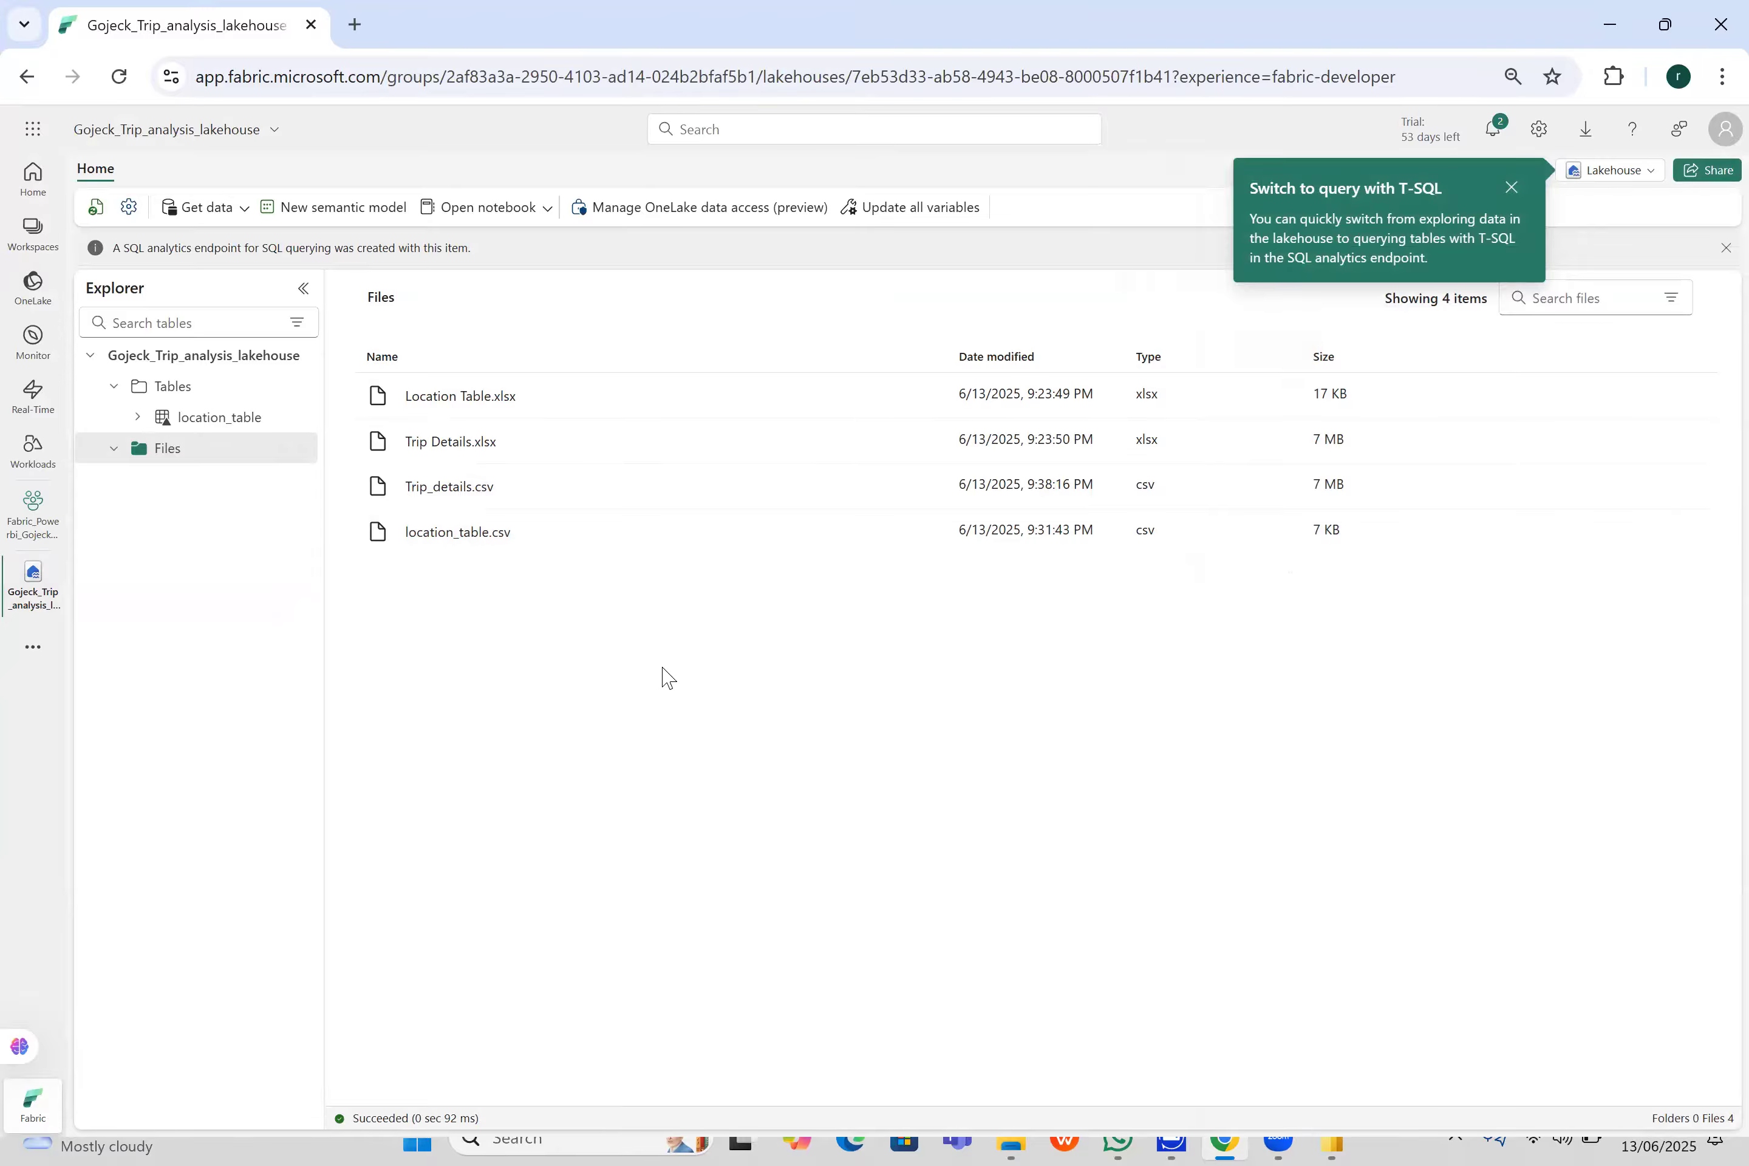
# - Try to load Trip_details.csv into a new table named trip_details, using the header for column names and a comma separator
pyautogui.click(117, 450)
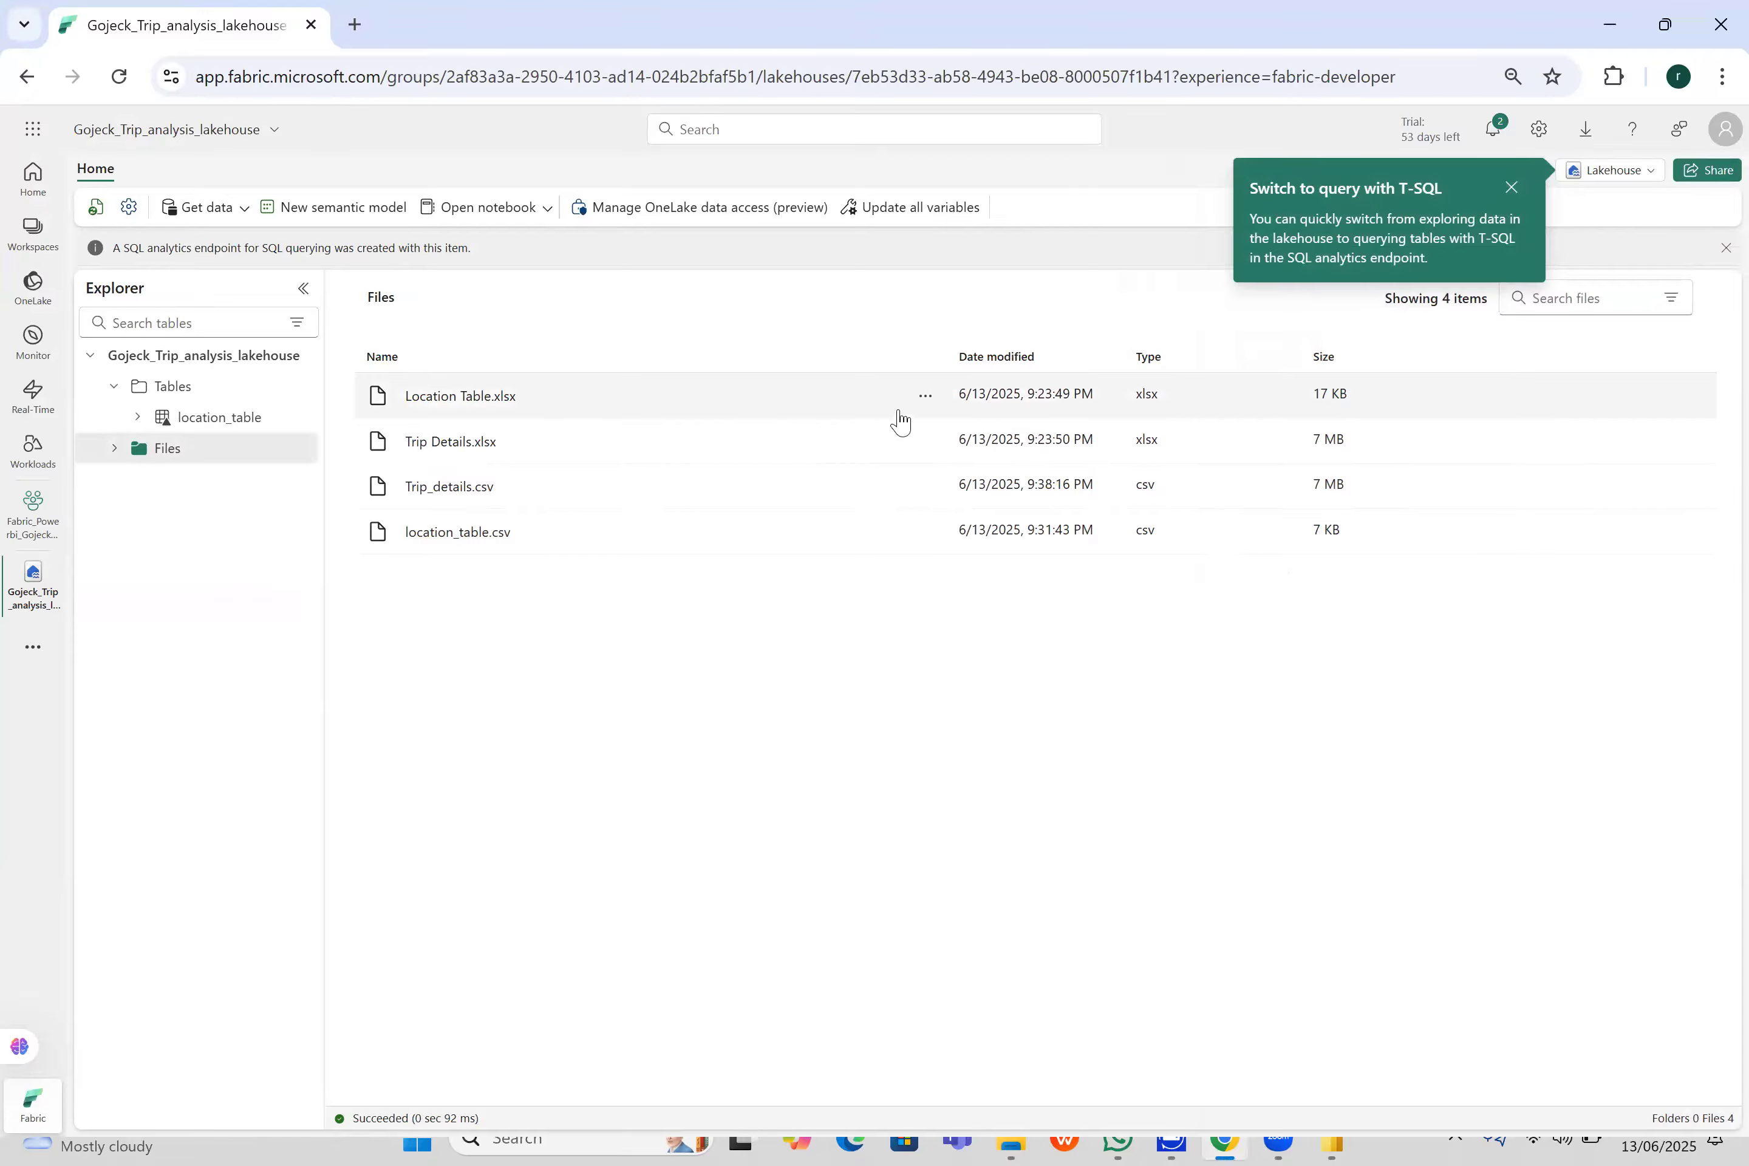
pyautogui.click(925, 442)
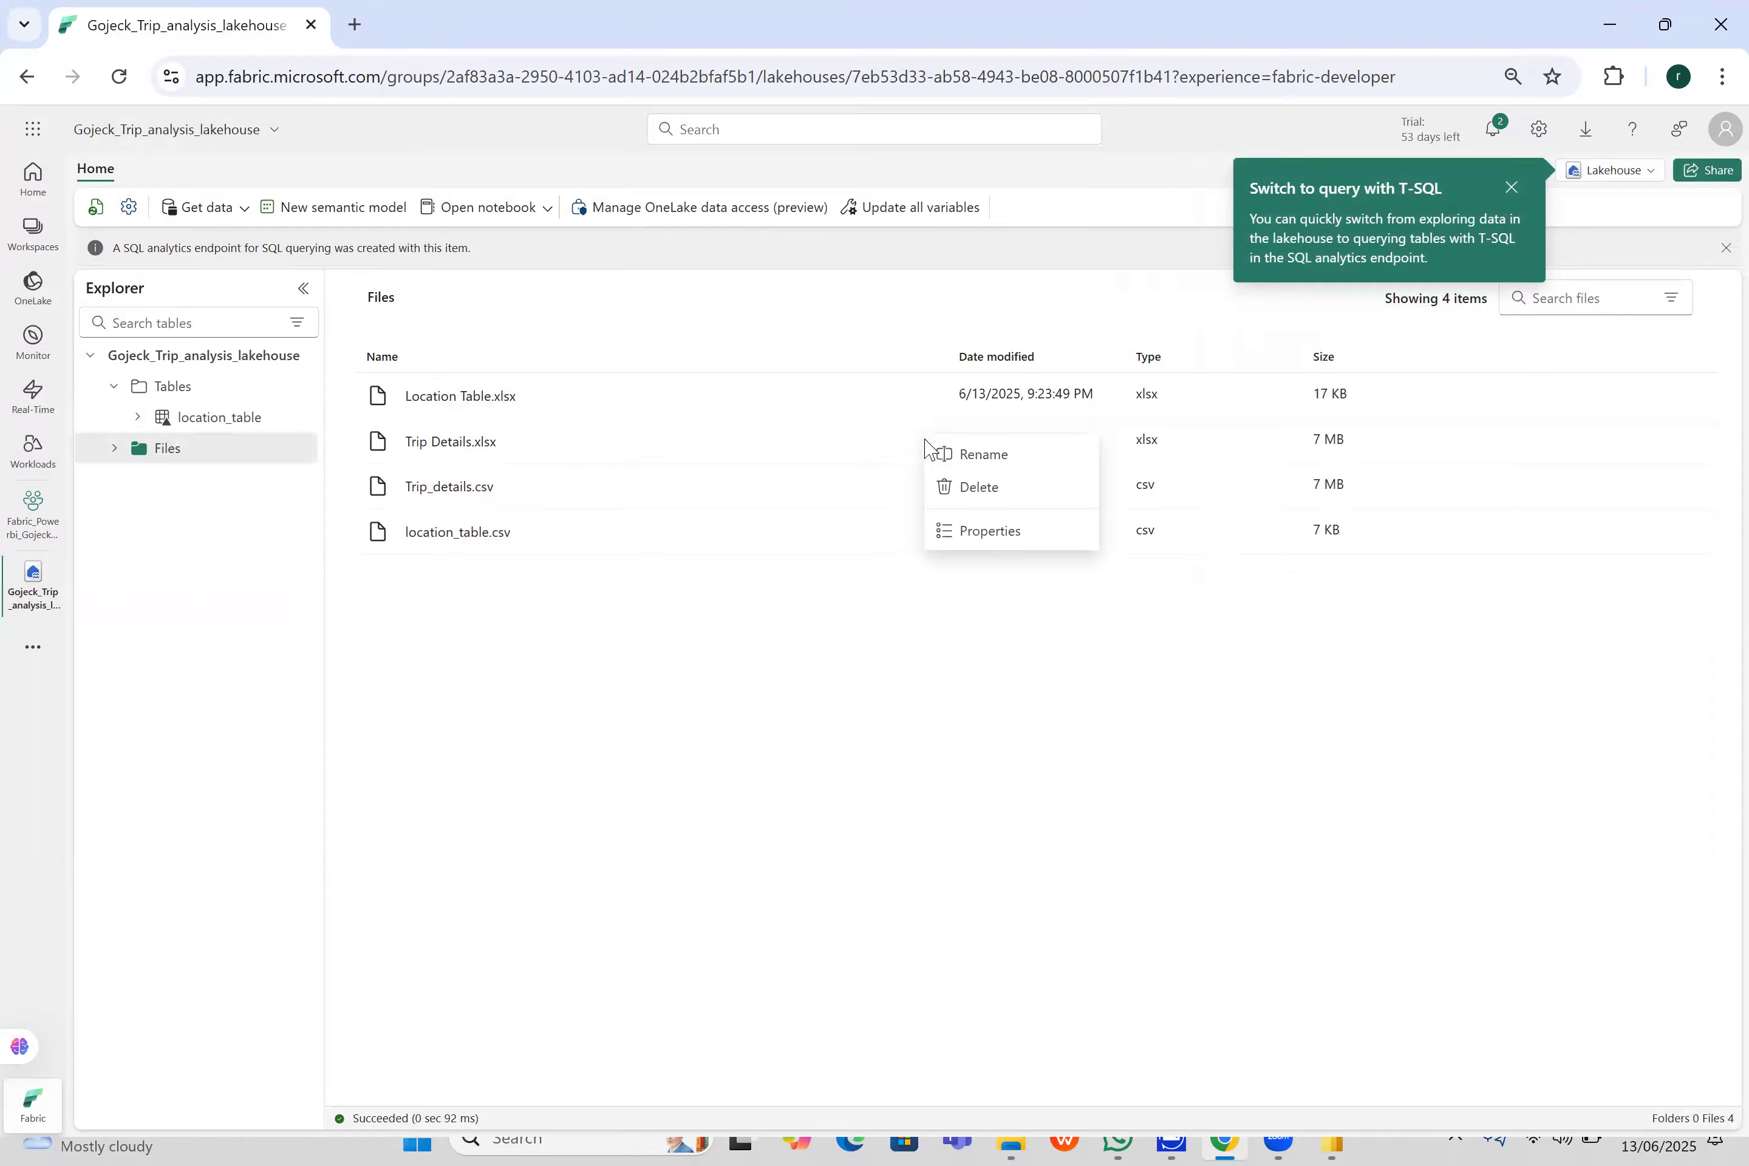
pyautogui.click(817, 663)
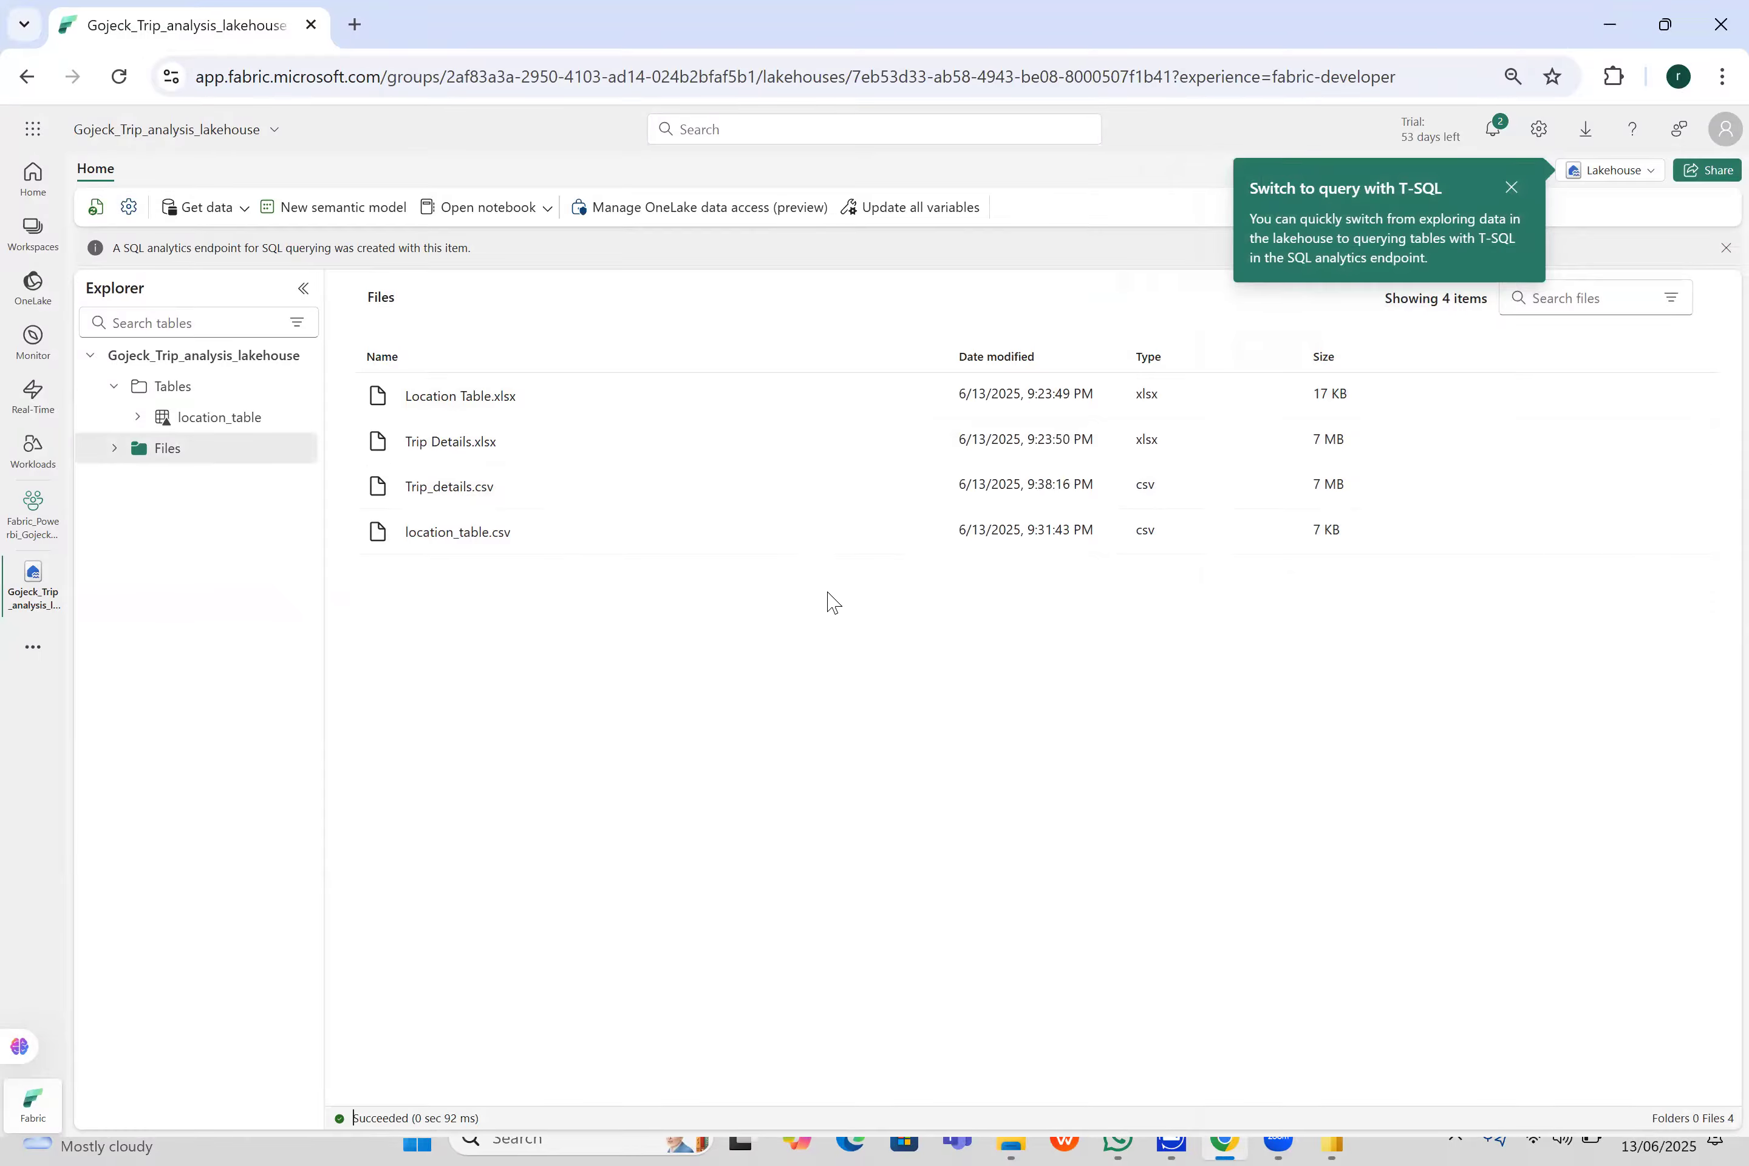
pyautogui.click(925, 486)
pyautogui.moveTo(994, 501)
pyautogui.click(1176, 507)
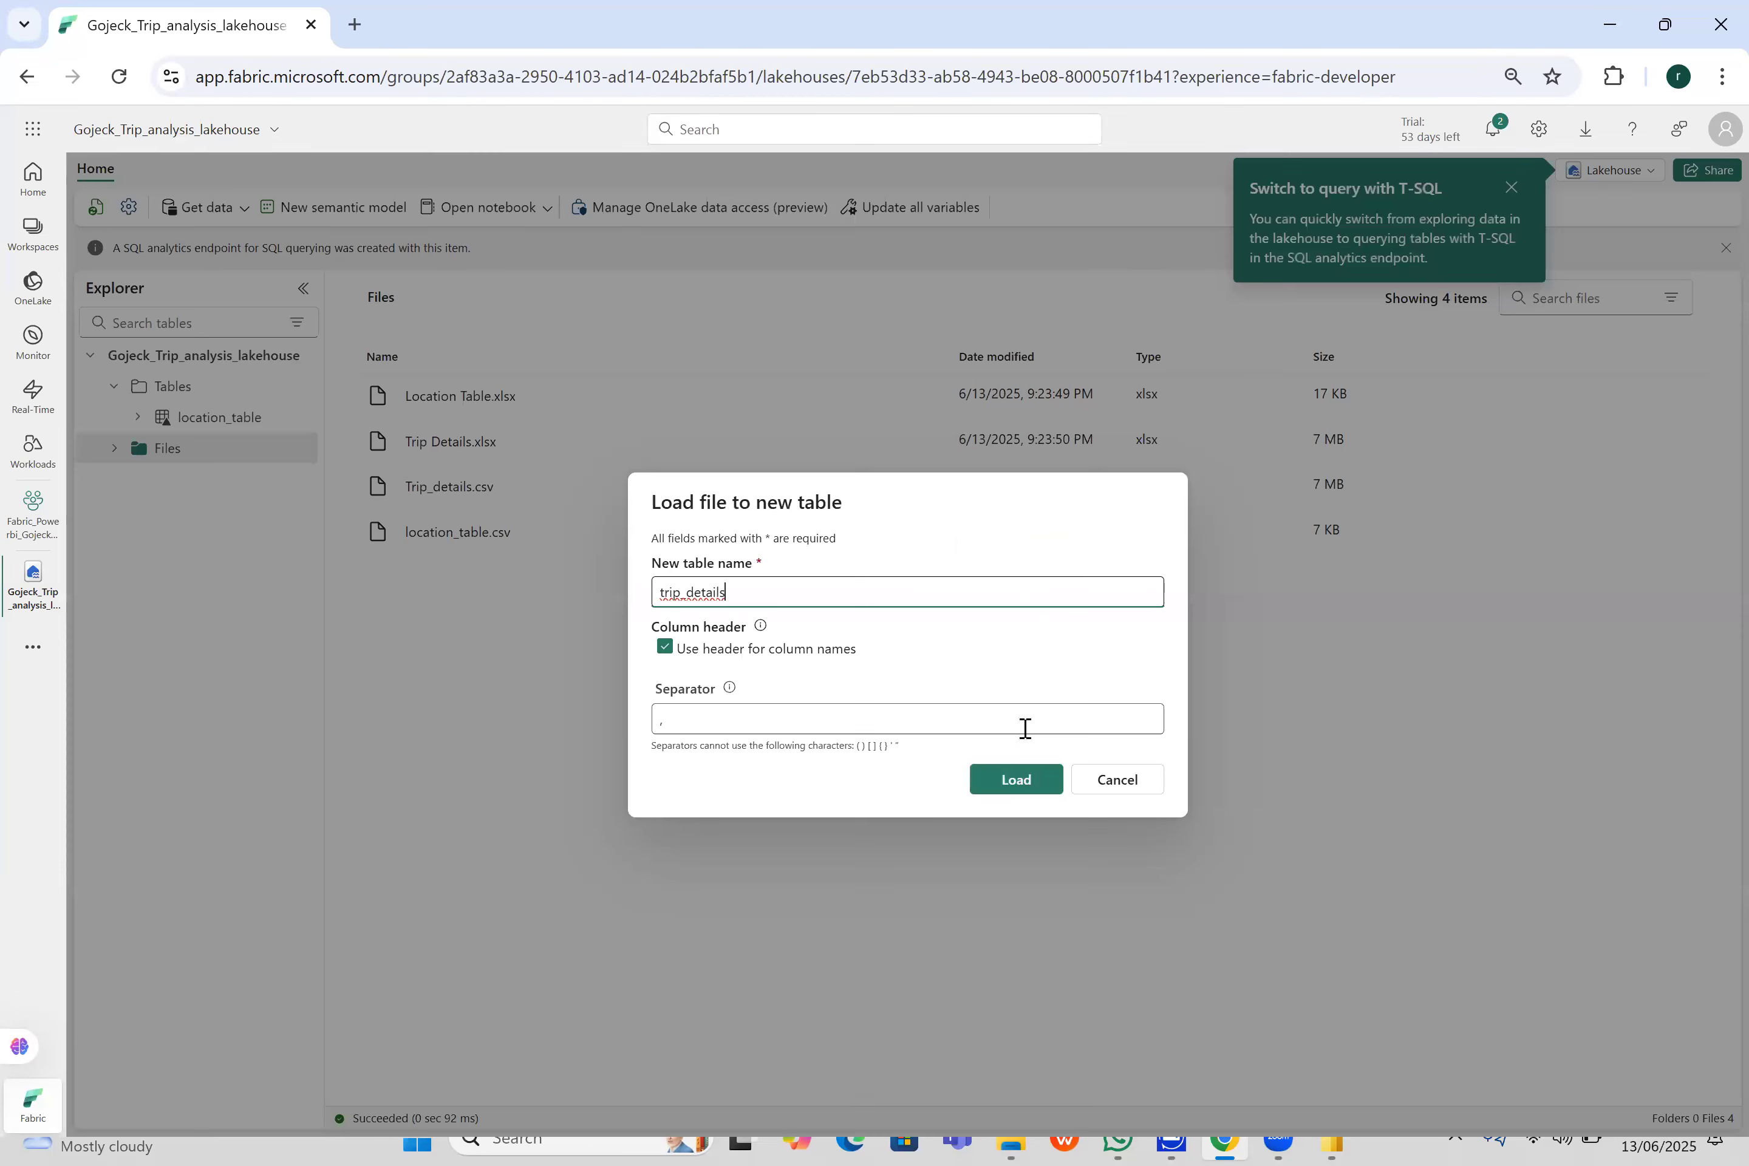
pyautogui.click(1028, 783)
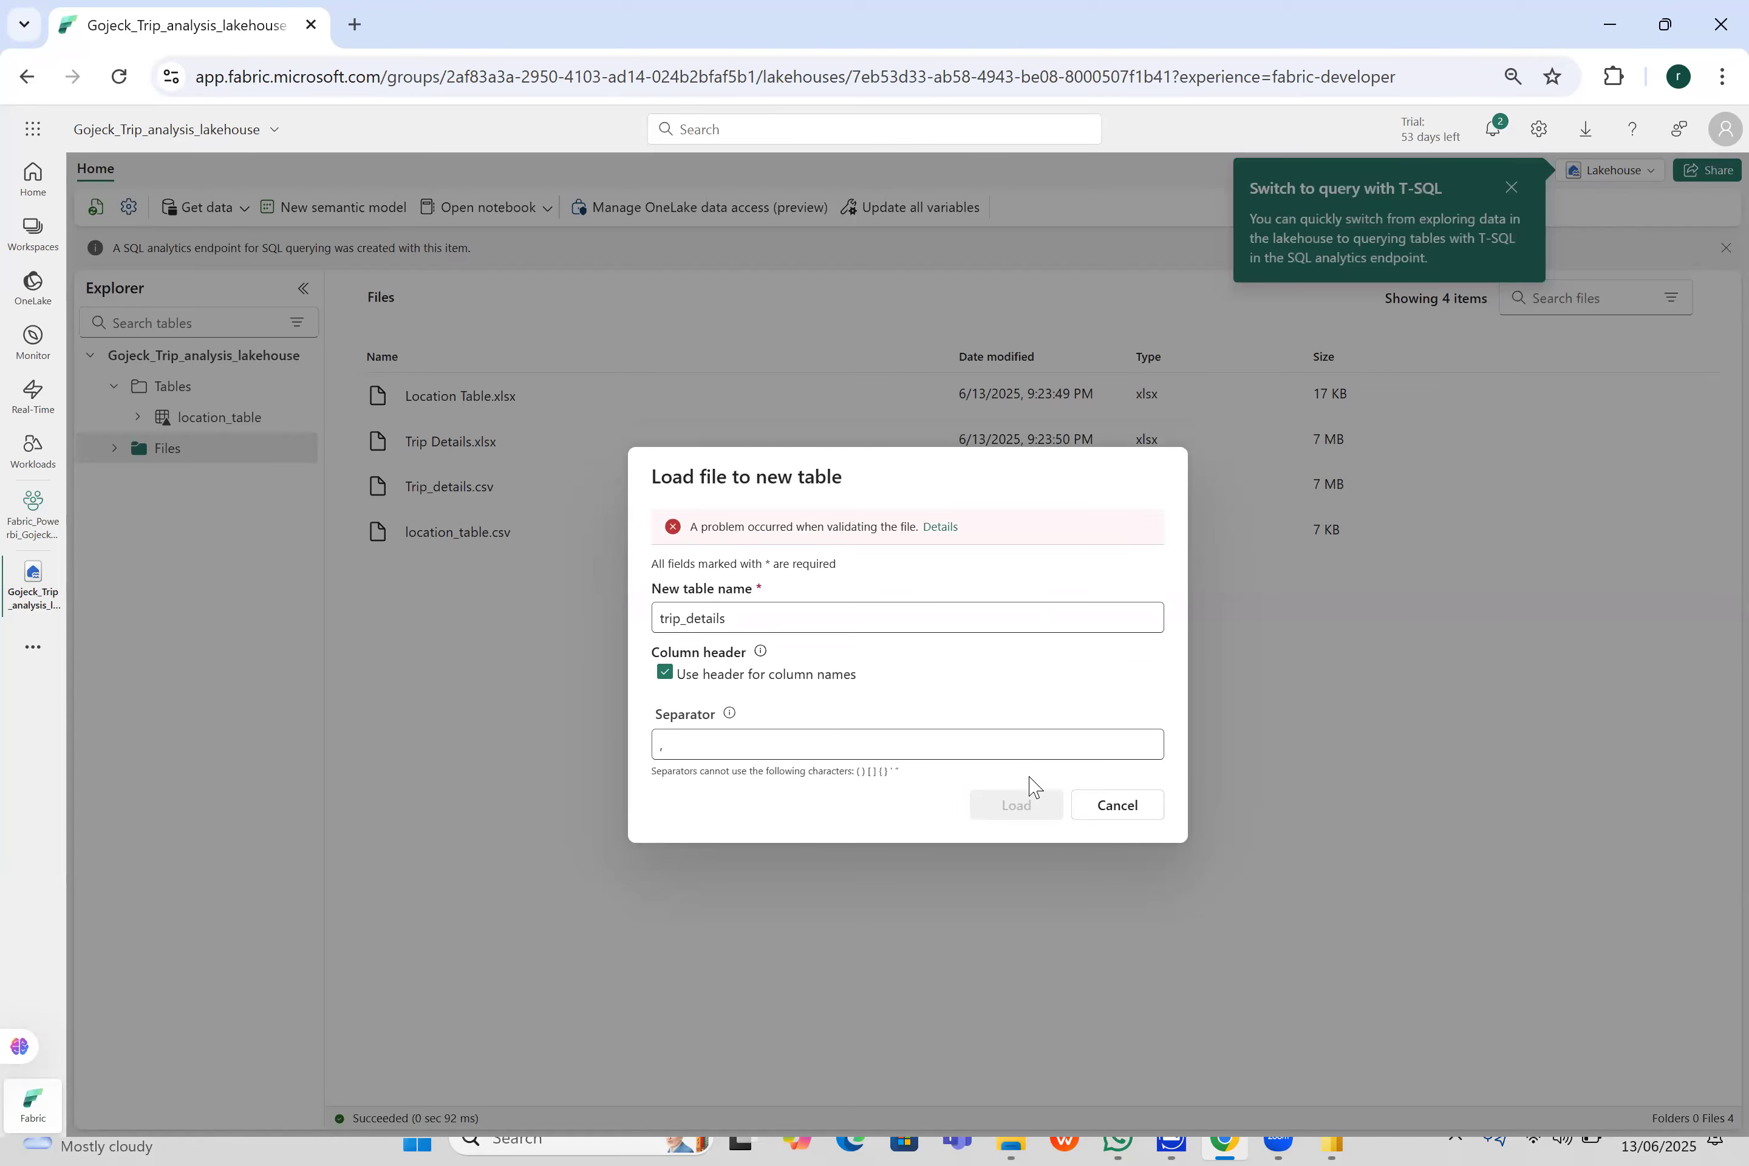
pyautogui.click(1119, 807)
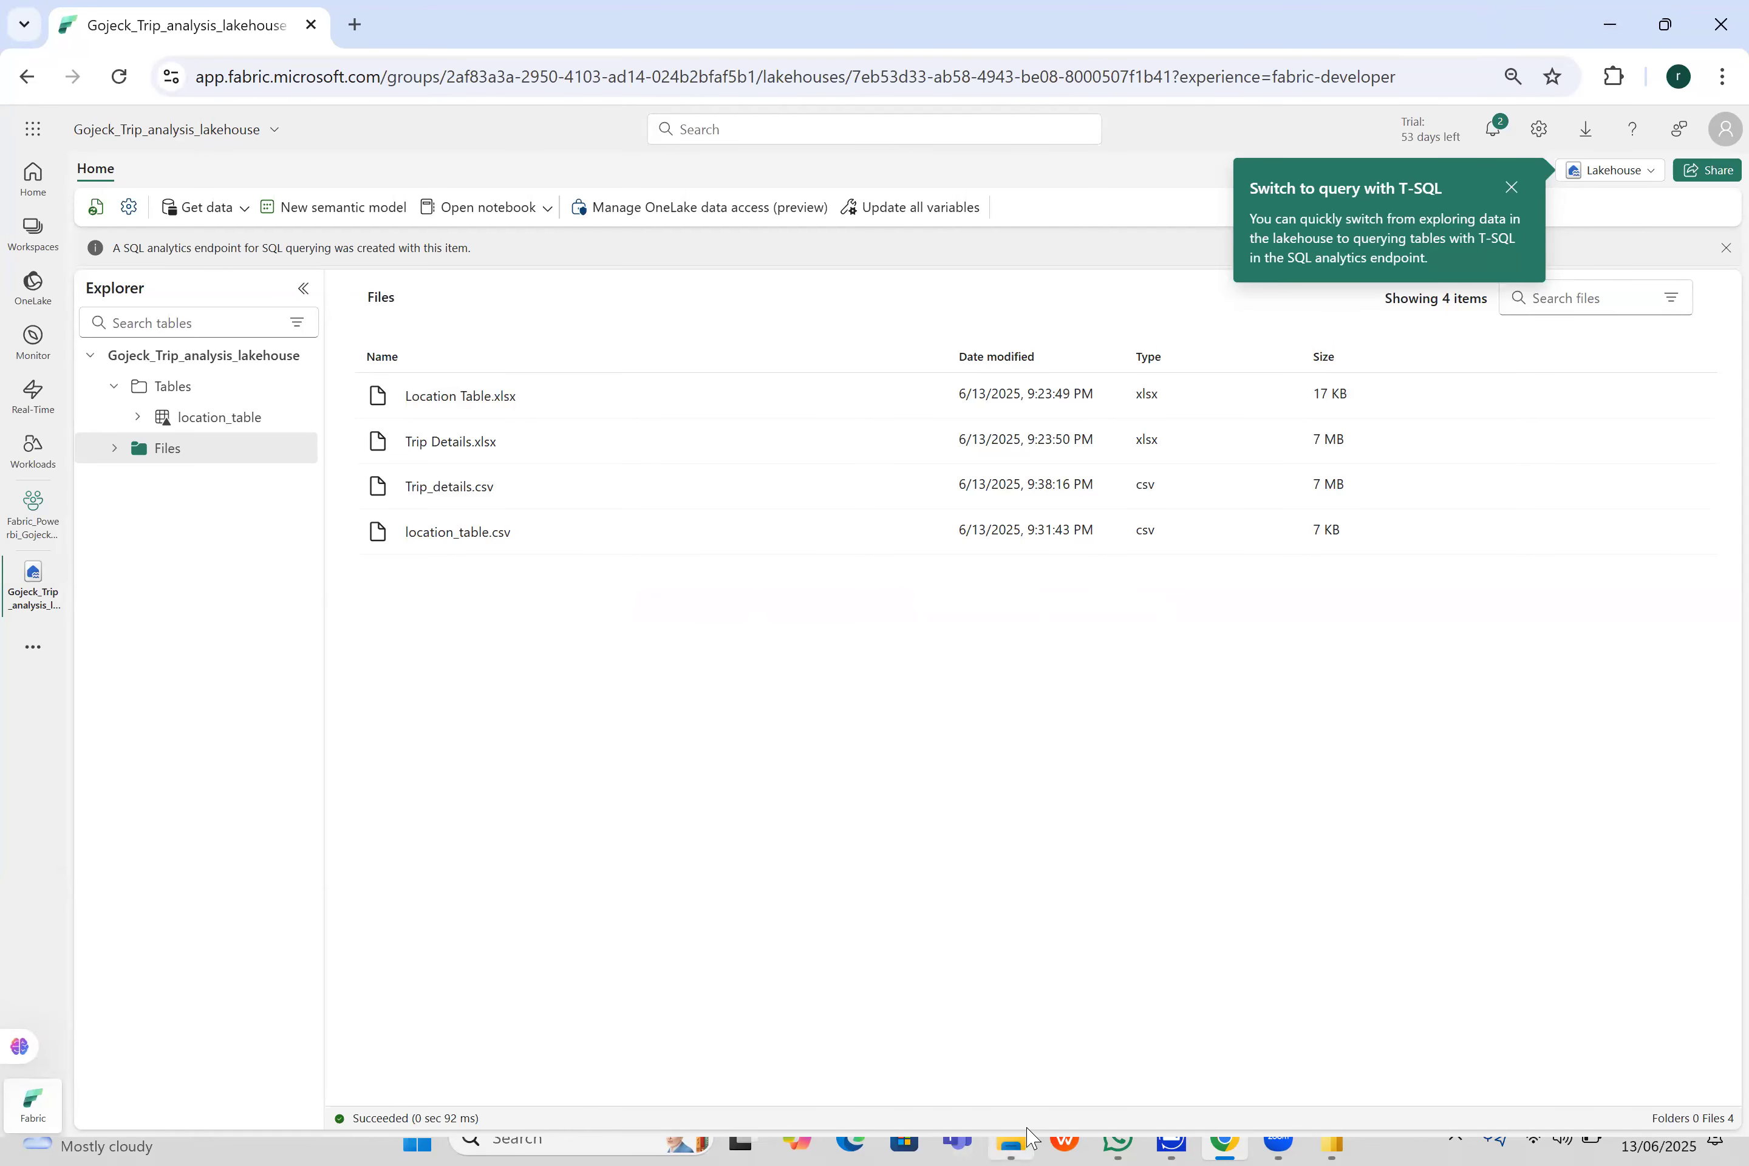
# - Switch to the desktop and open Trip_details.csv in WPS Spreadsheets
pyautogui.moveTo(1027, 1128)
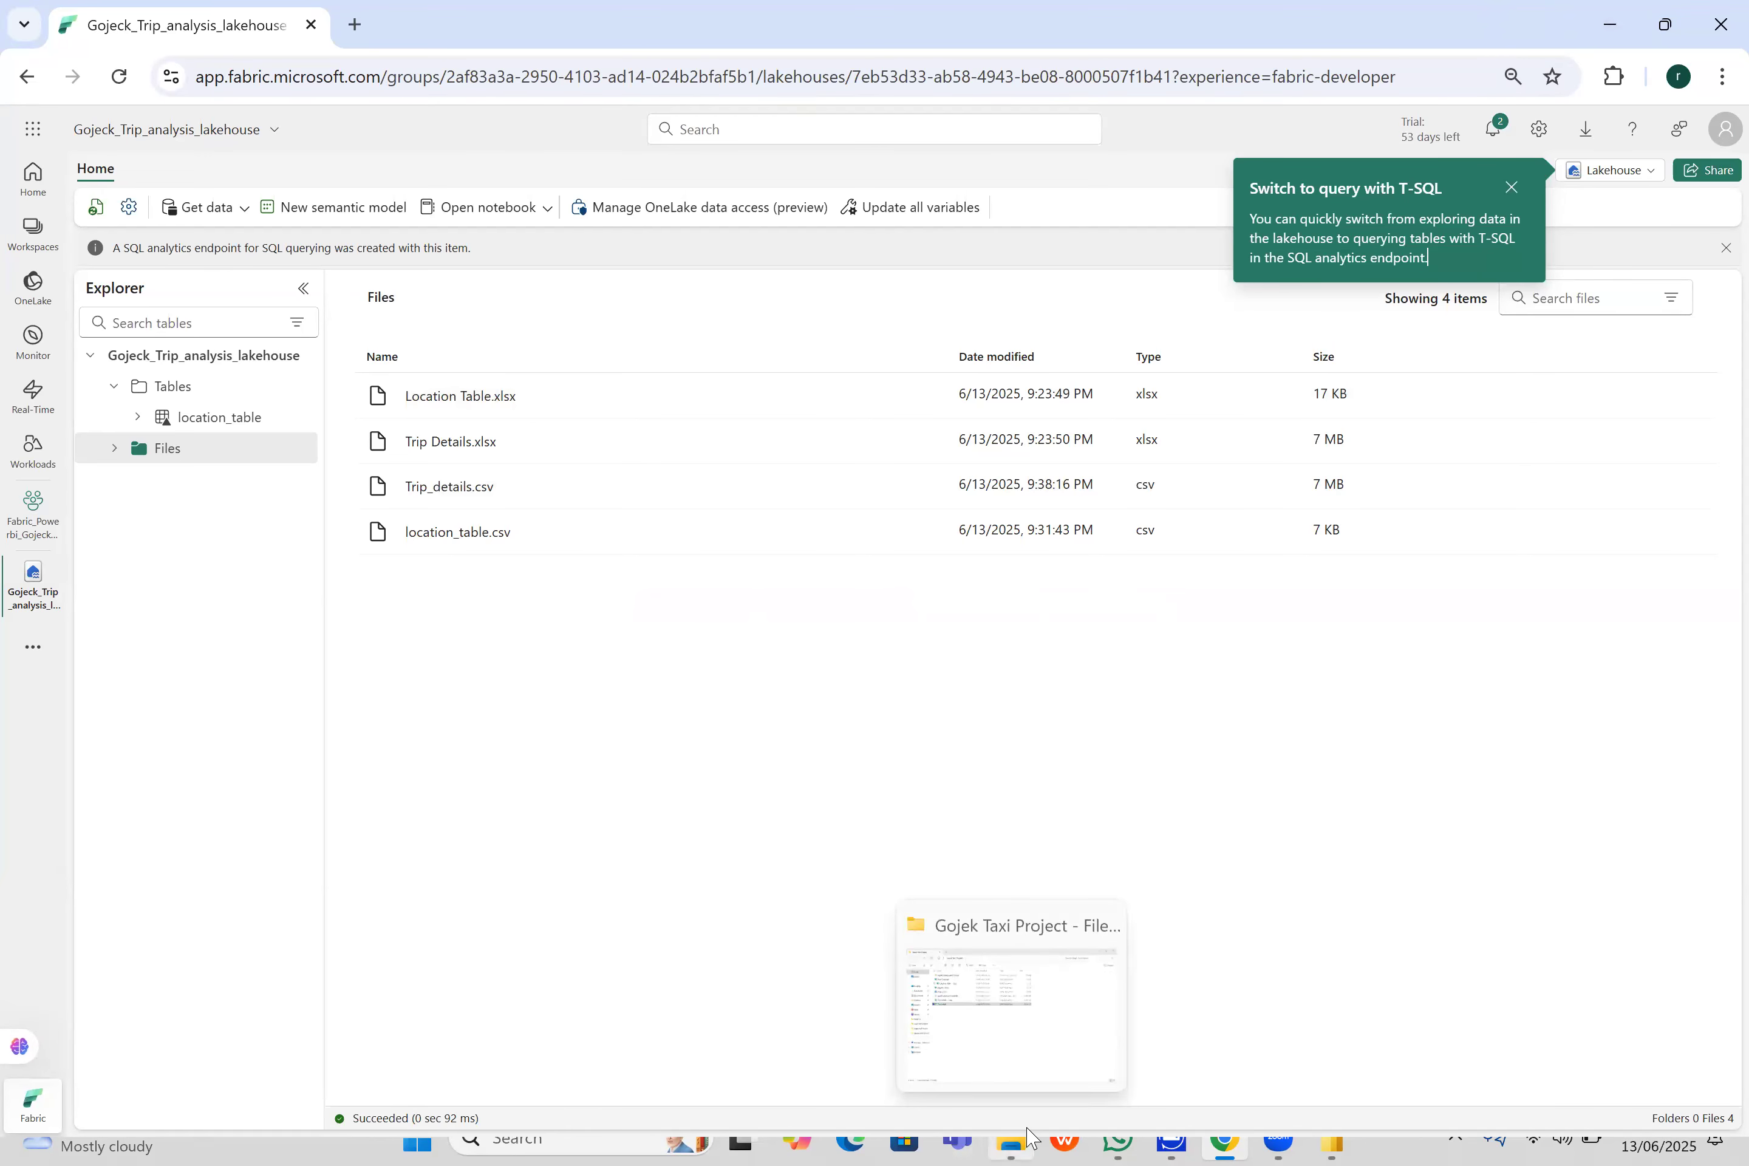
pyautogui.click(1622, 24)
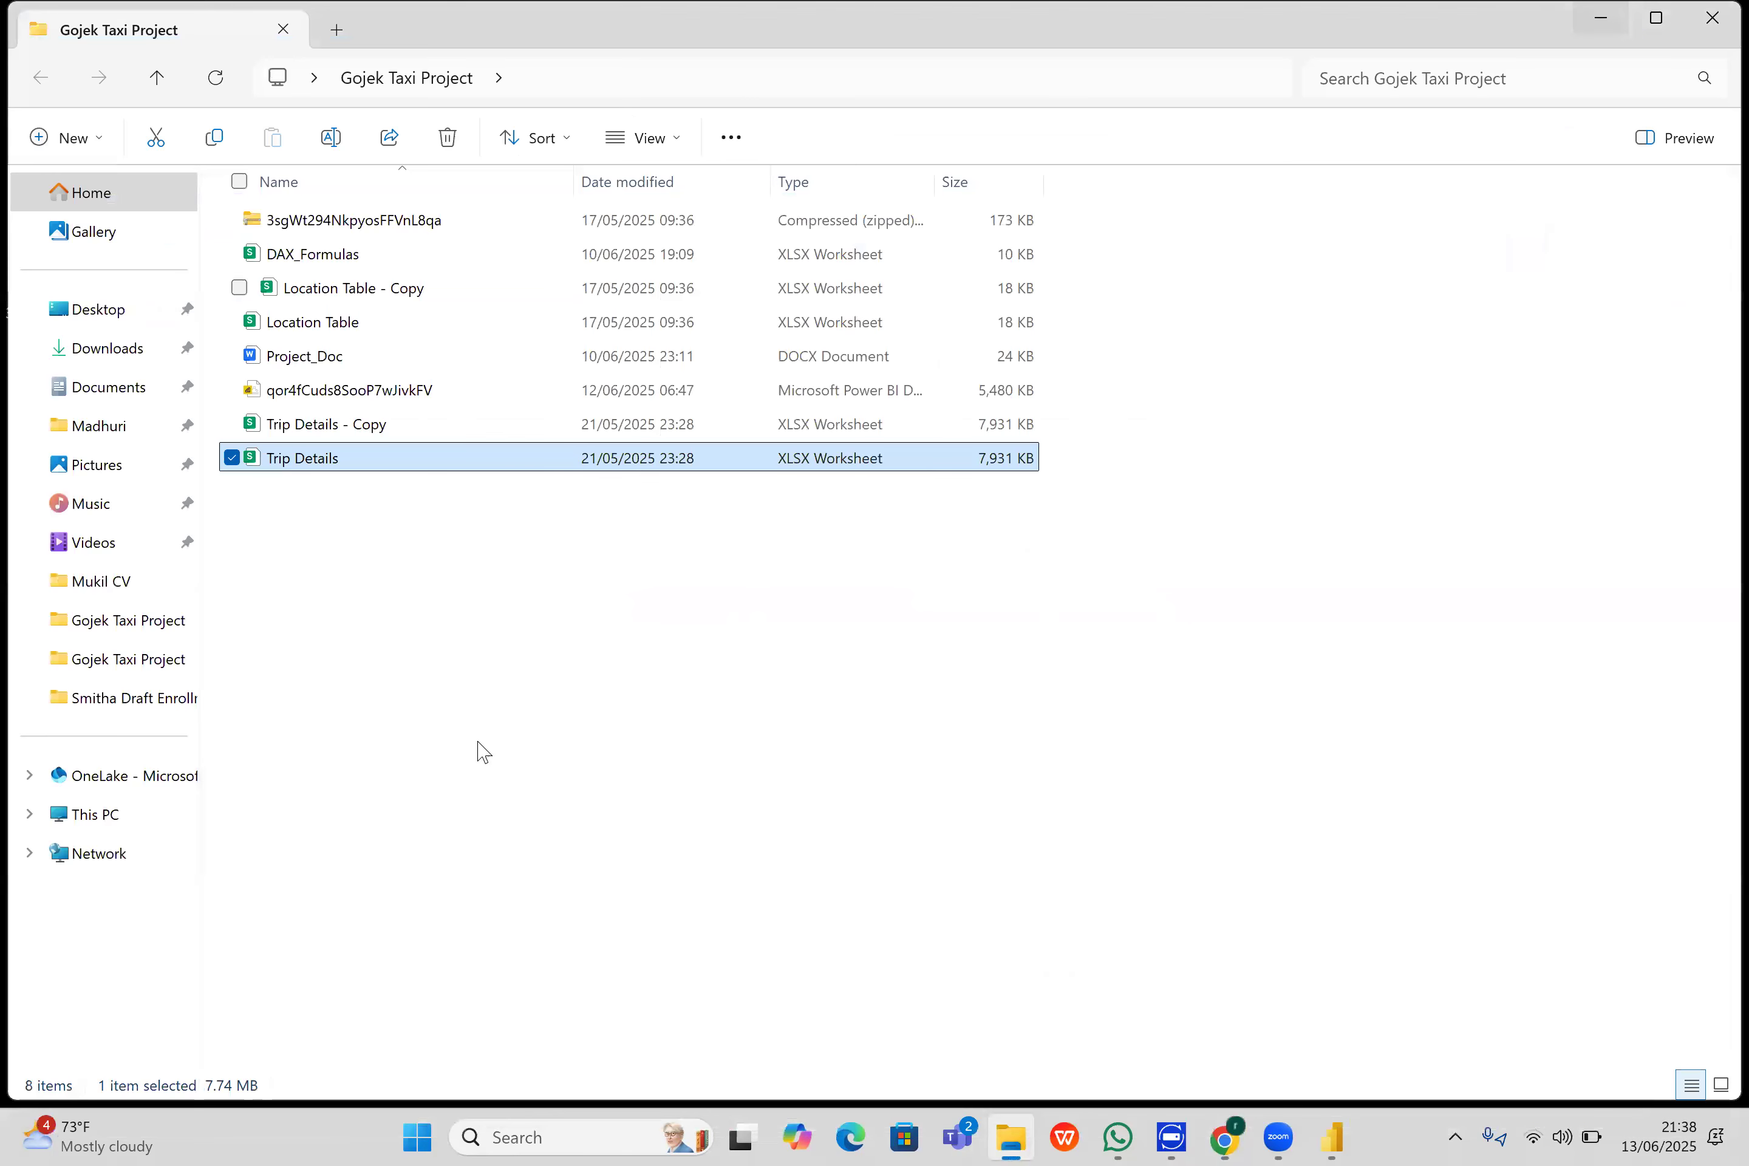
pyautogui.press('super+d')
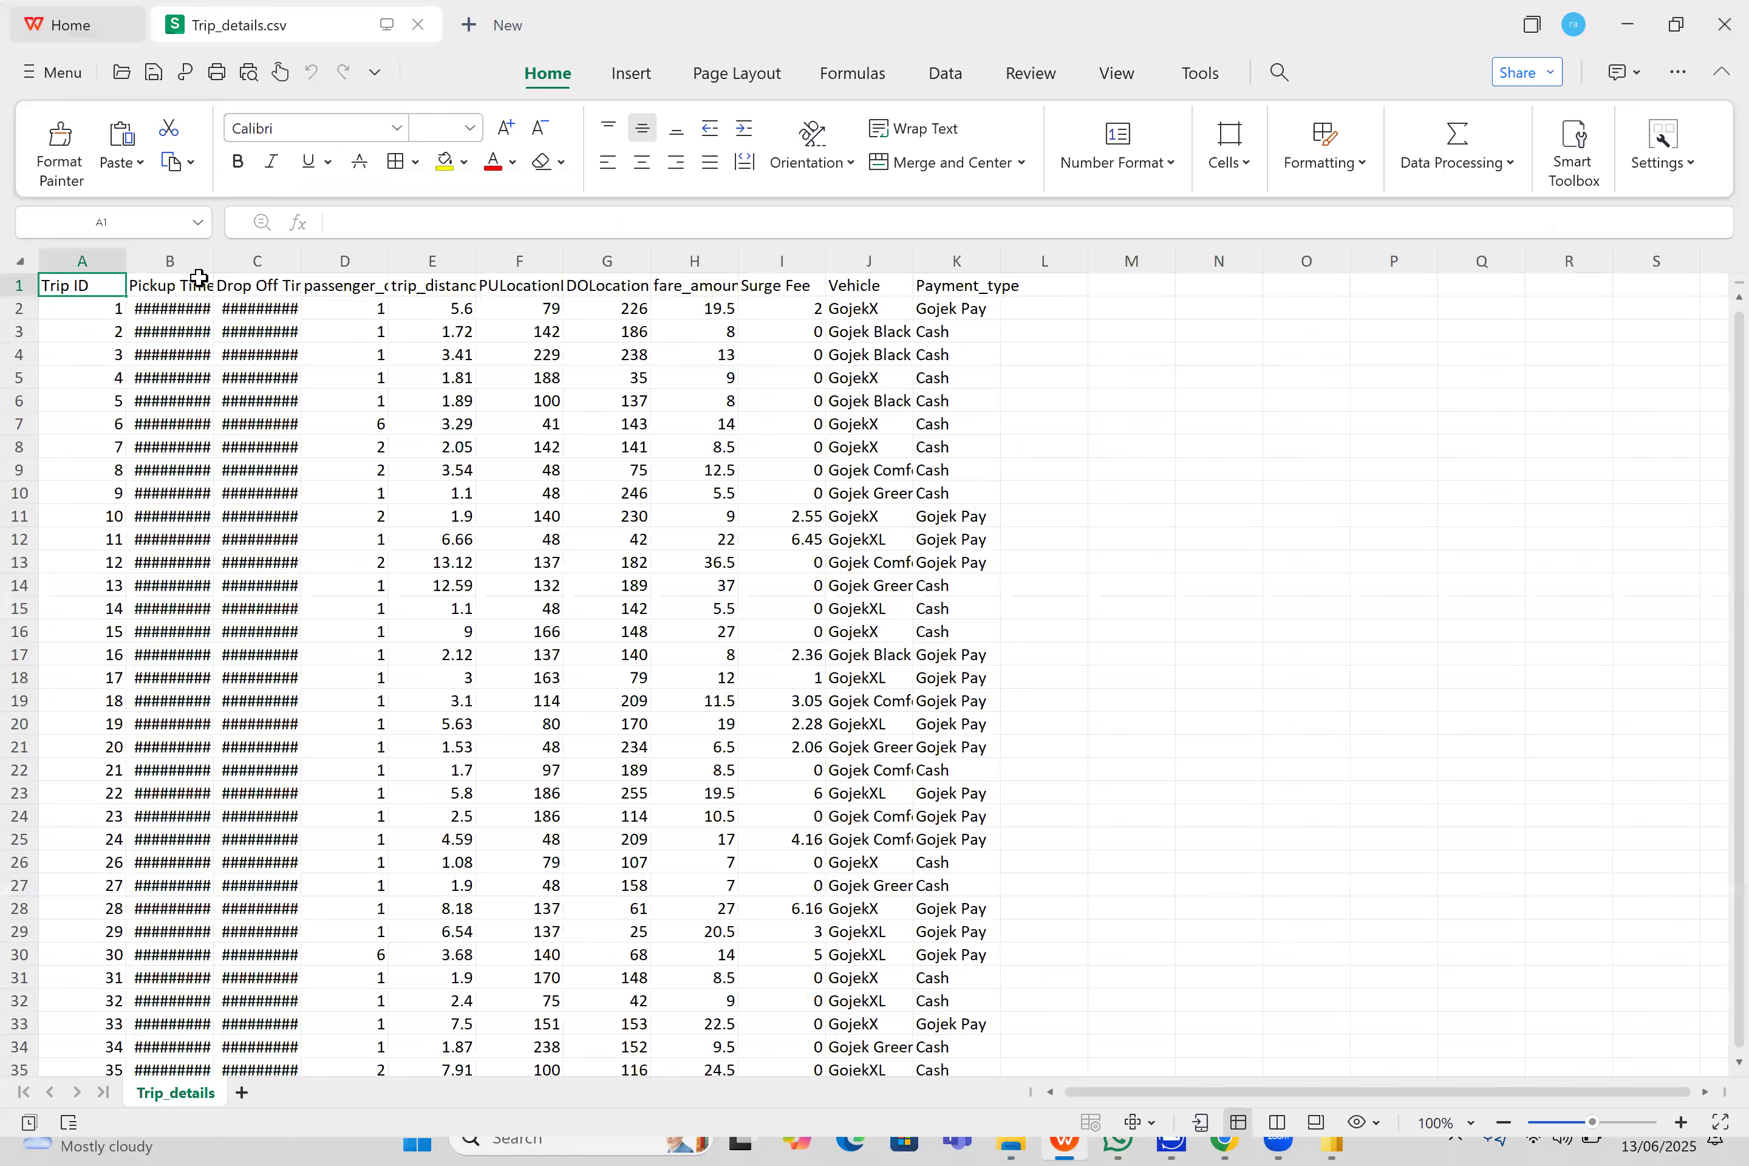
# - Rename the Pickup Time header in cell B1 to Pickup_Time
pyautogui.click(381, 218)
pyautogui.press('BackSpace')
pyautogui.write('_')
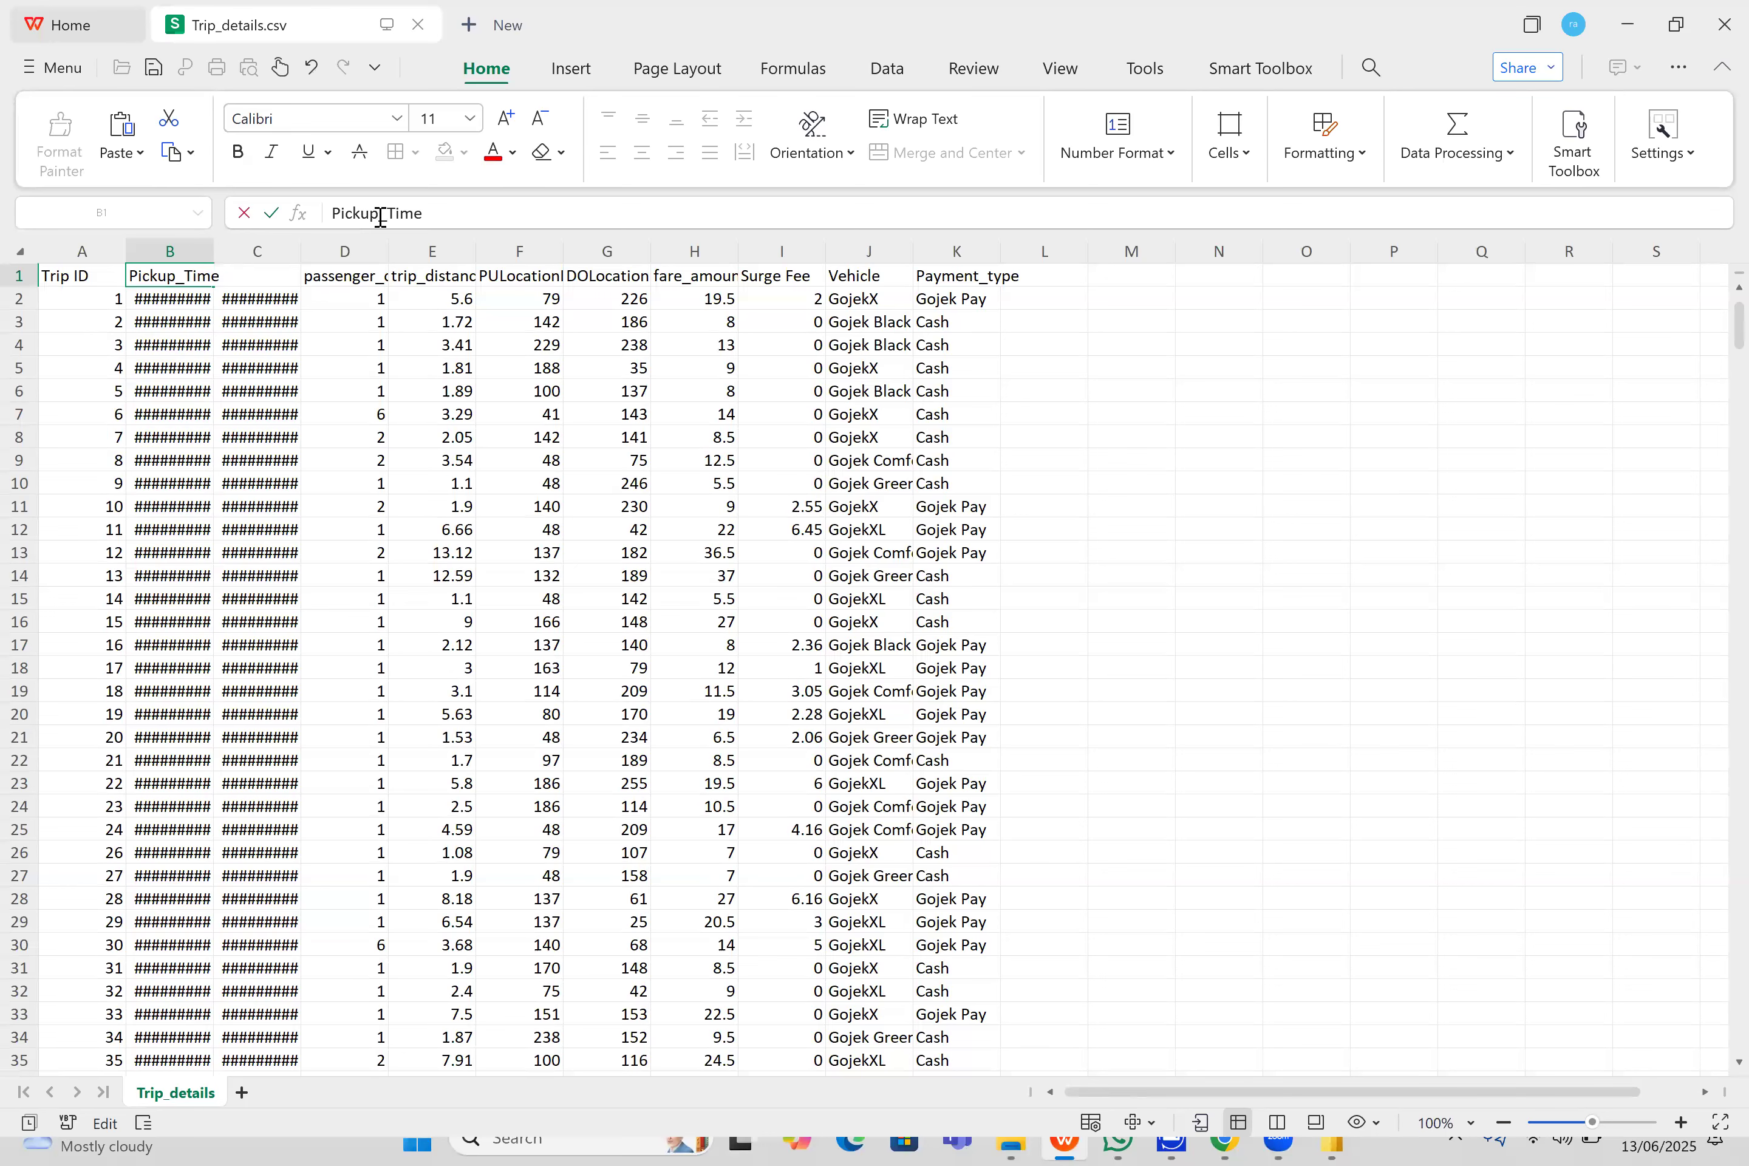
pyautogui.click(334, 282)
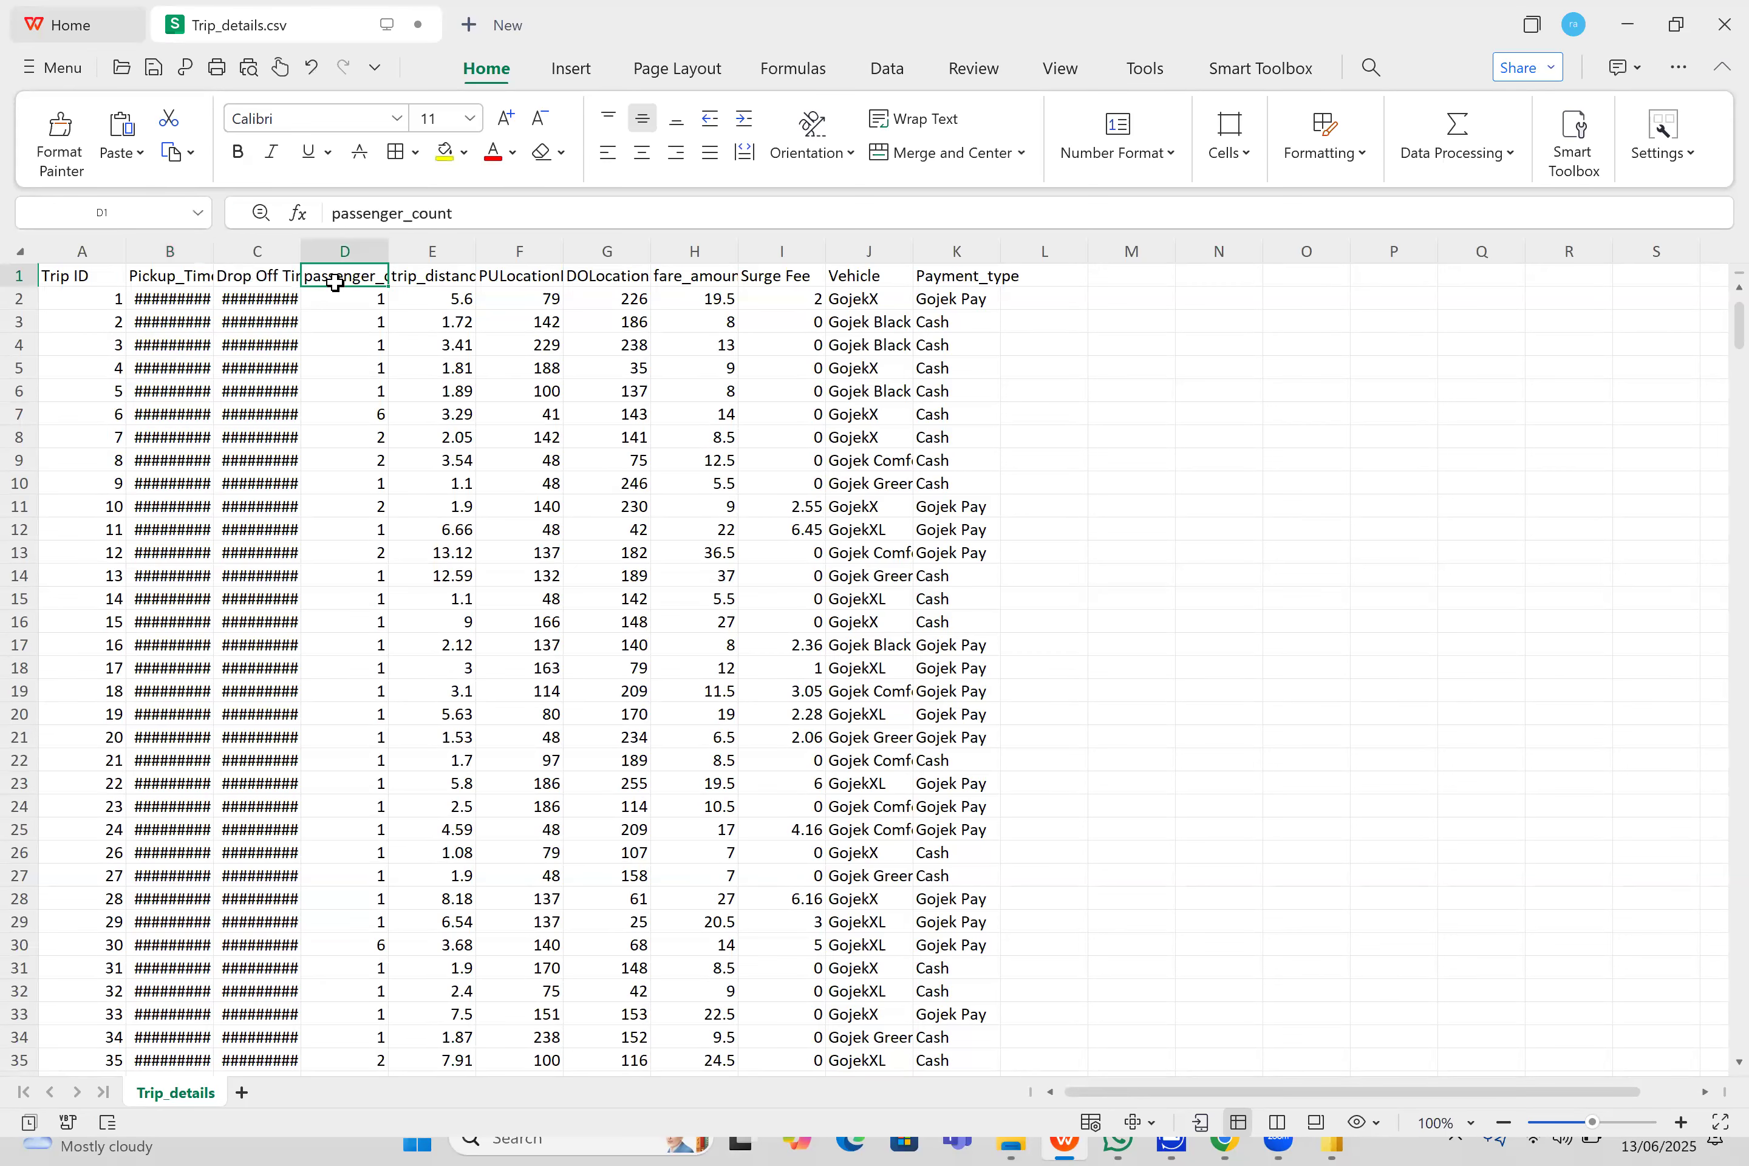
# - Remove the spaces from the Drop Off Time header in cell C1 so it reads DropOffTime
pyautogui.doubleClick(286, 277)
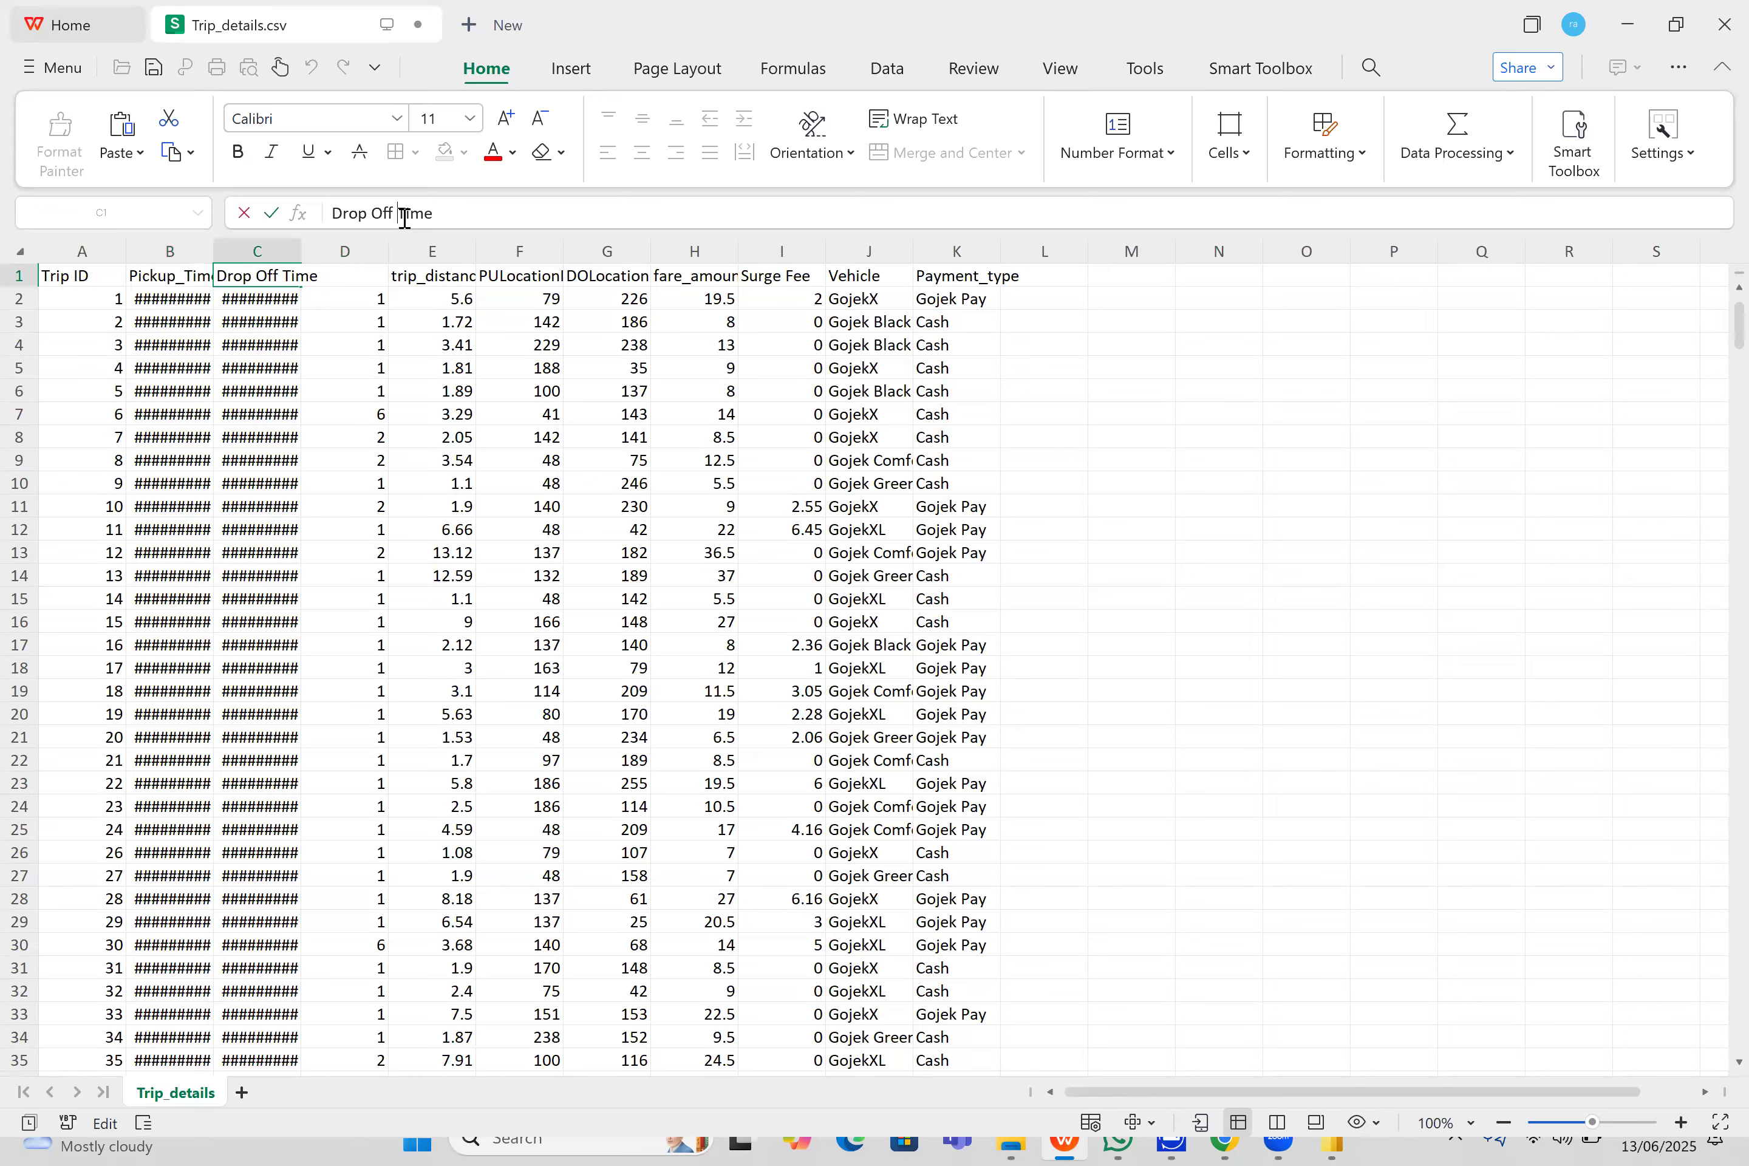
pyautogui.press('BackSpace')
pyautogui.press('Left')
pyautogui.press('Left')
pyautogui.press('Left')
pyautogui.press('BackSpace')
pyautogui.click(413, 318)
pyautogui.click(435, 272)
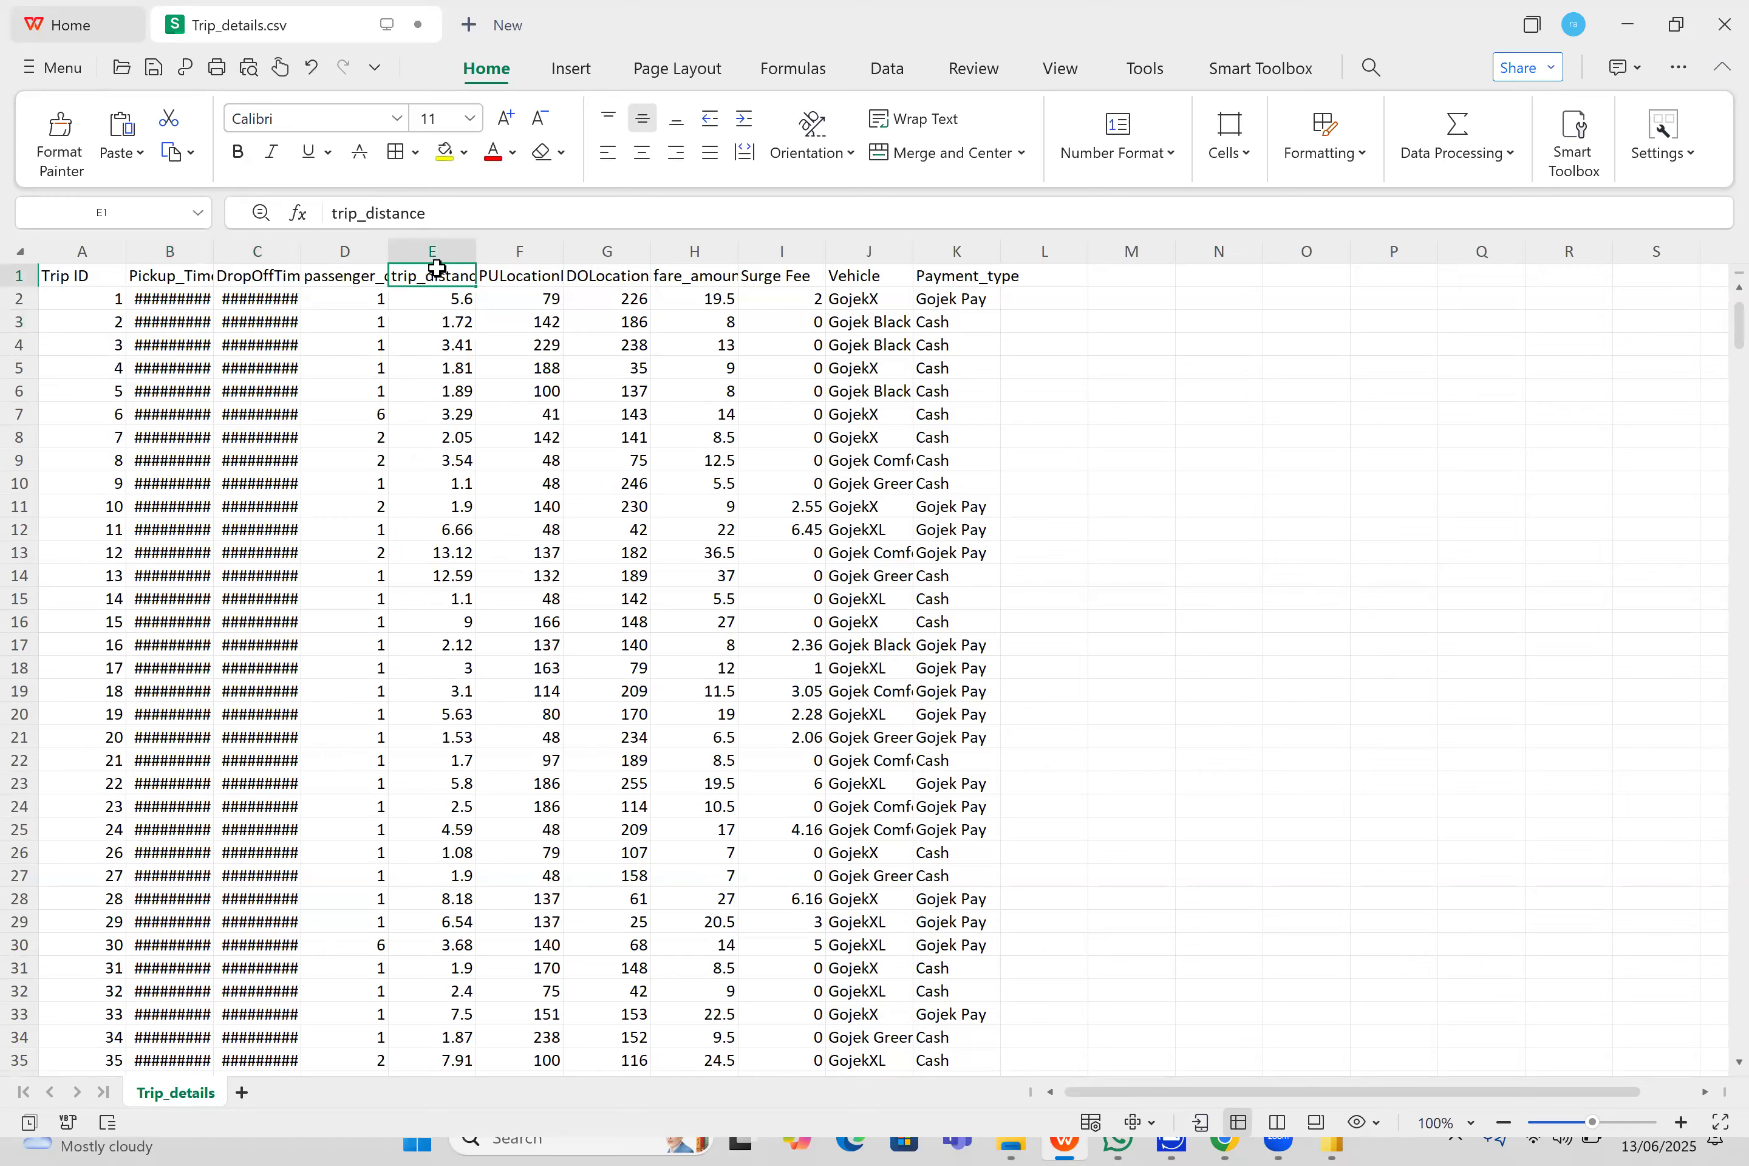
# - Check the remaining column headers in row 1 and rename the Surge Fee header in cell I1 to Surge_Fee
pyautogui.click(514, 277)
pyautogui.click(595, 282)
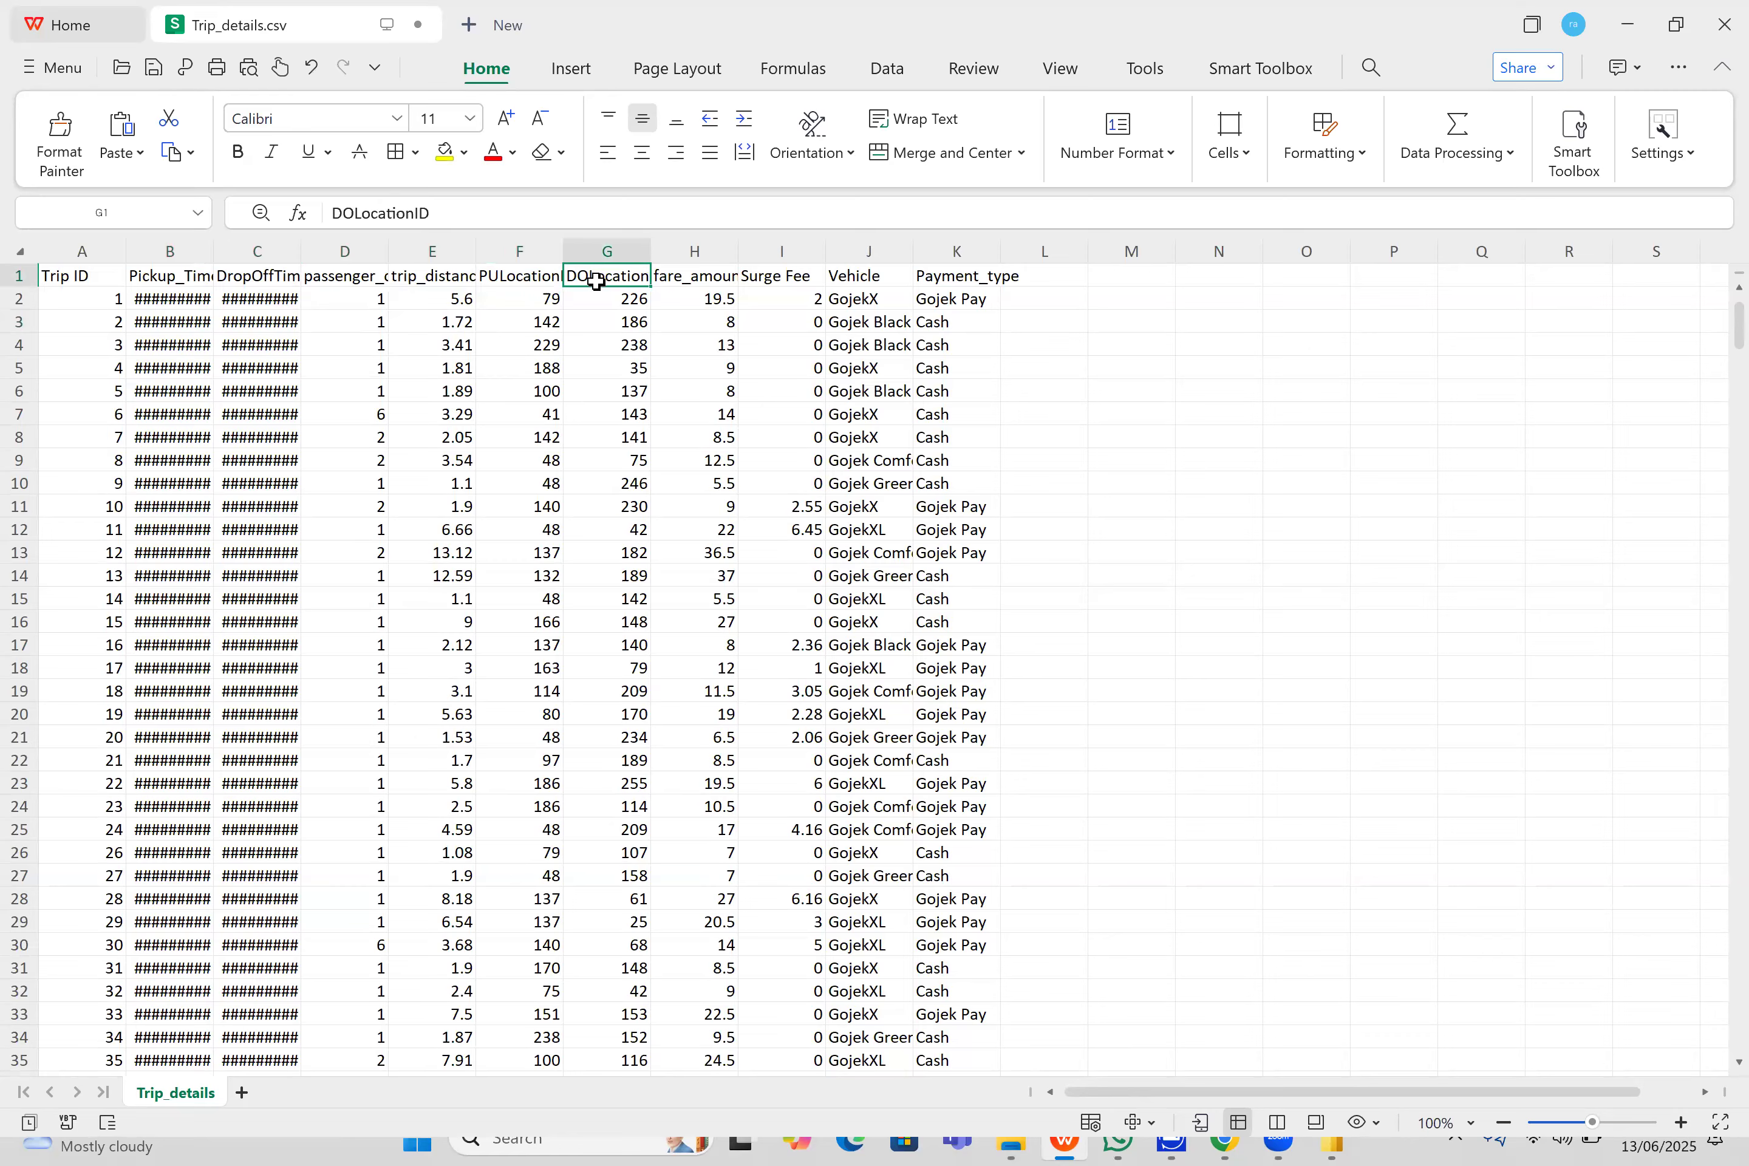
pyautogui.click(685, 278)
pyautogui.click(792, 277)
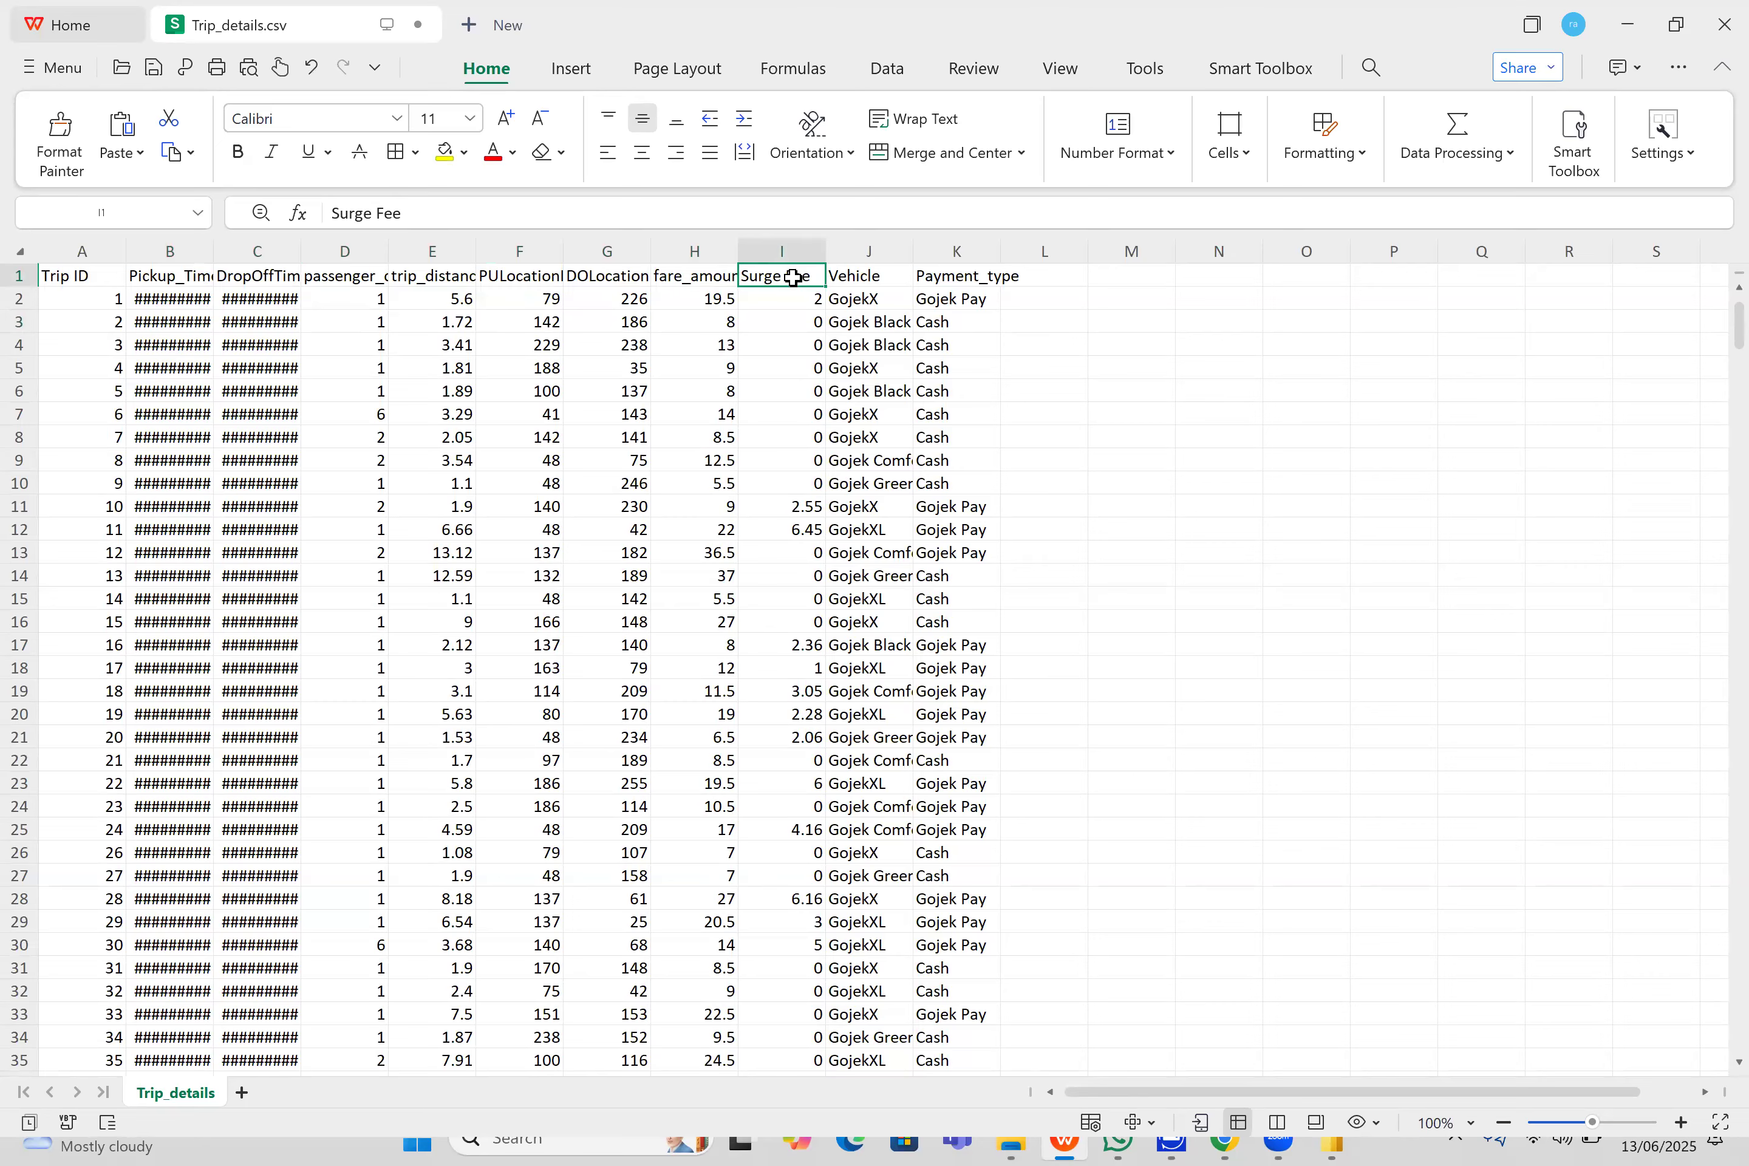
pyautogui.click(418, 217)
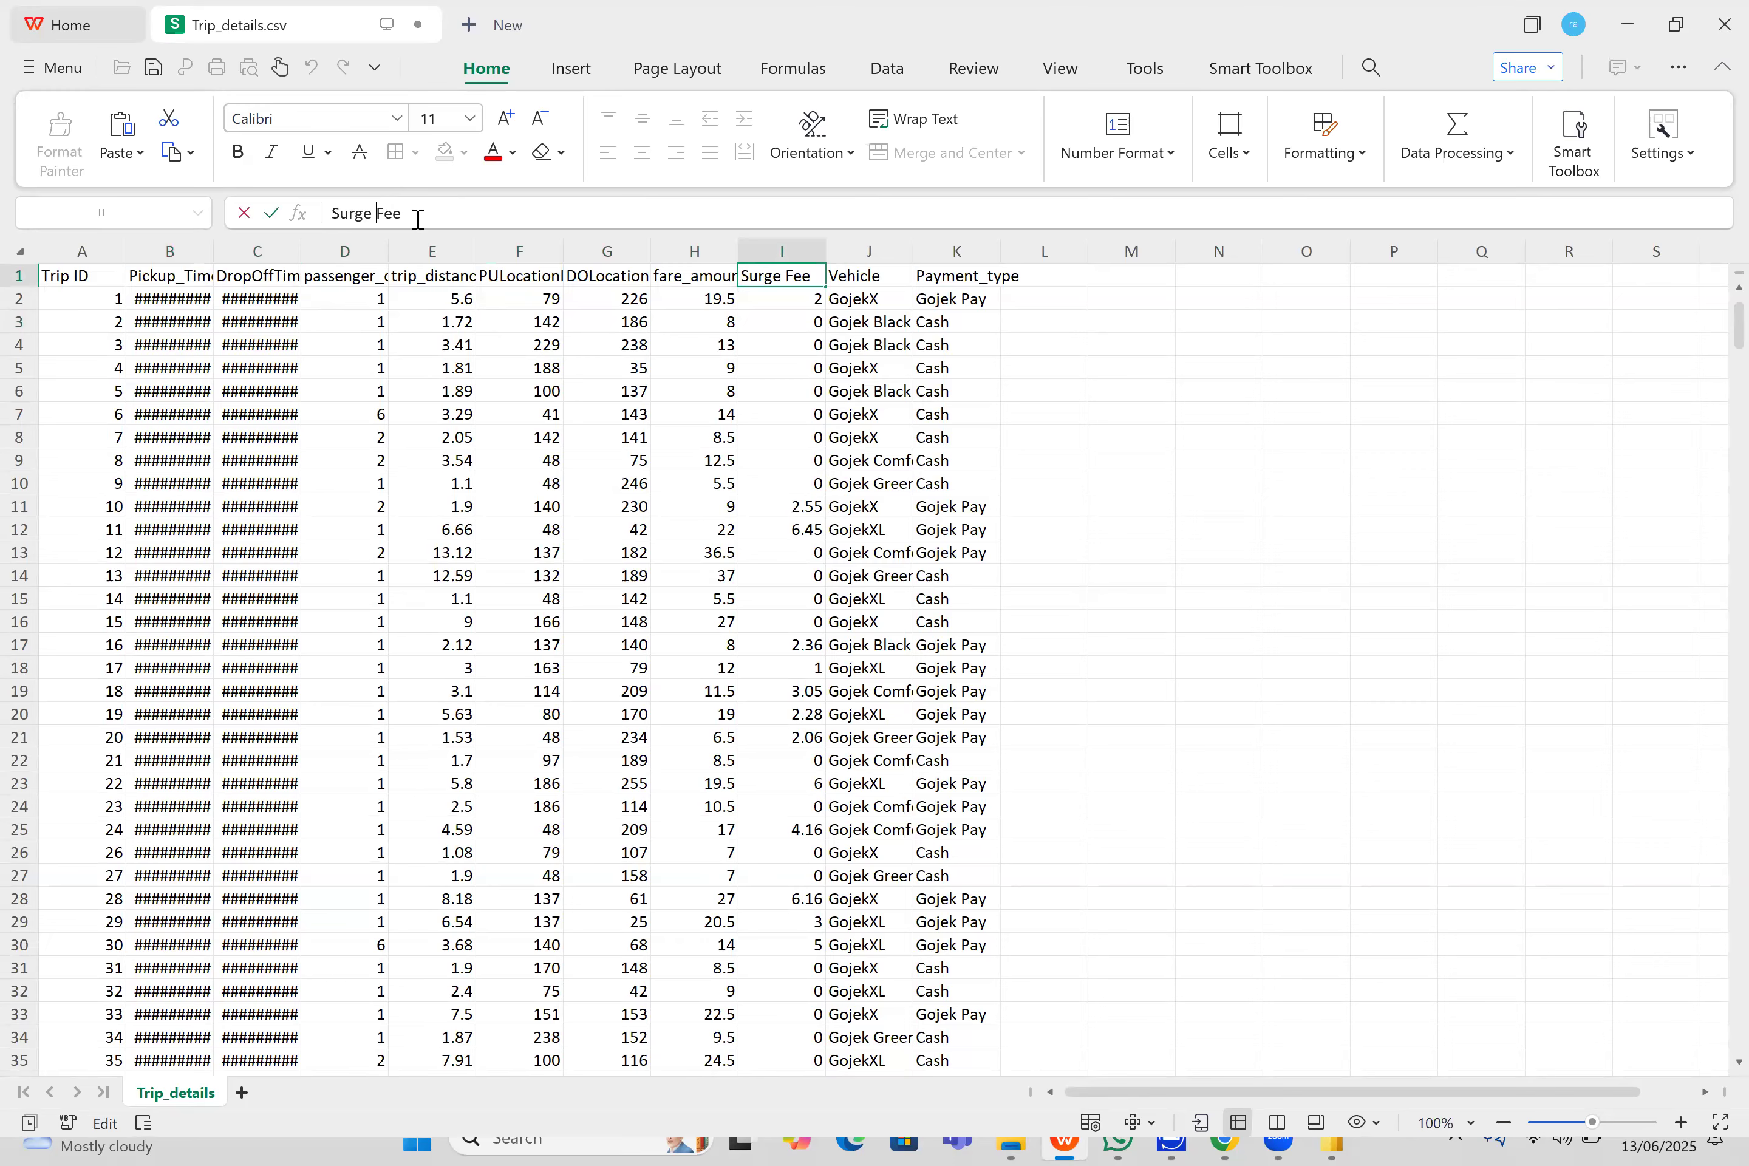
pyautogui.press('Left')
pyautogui.press('Left')
pyautogui.press('Left')
pyautogui.press('BackSpace')
pyautogui.write('_')
pyautogui.click(872, 272)
pyautogui.click(967, 269)
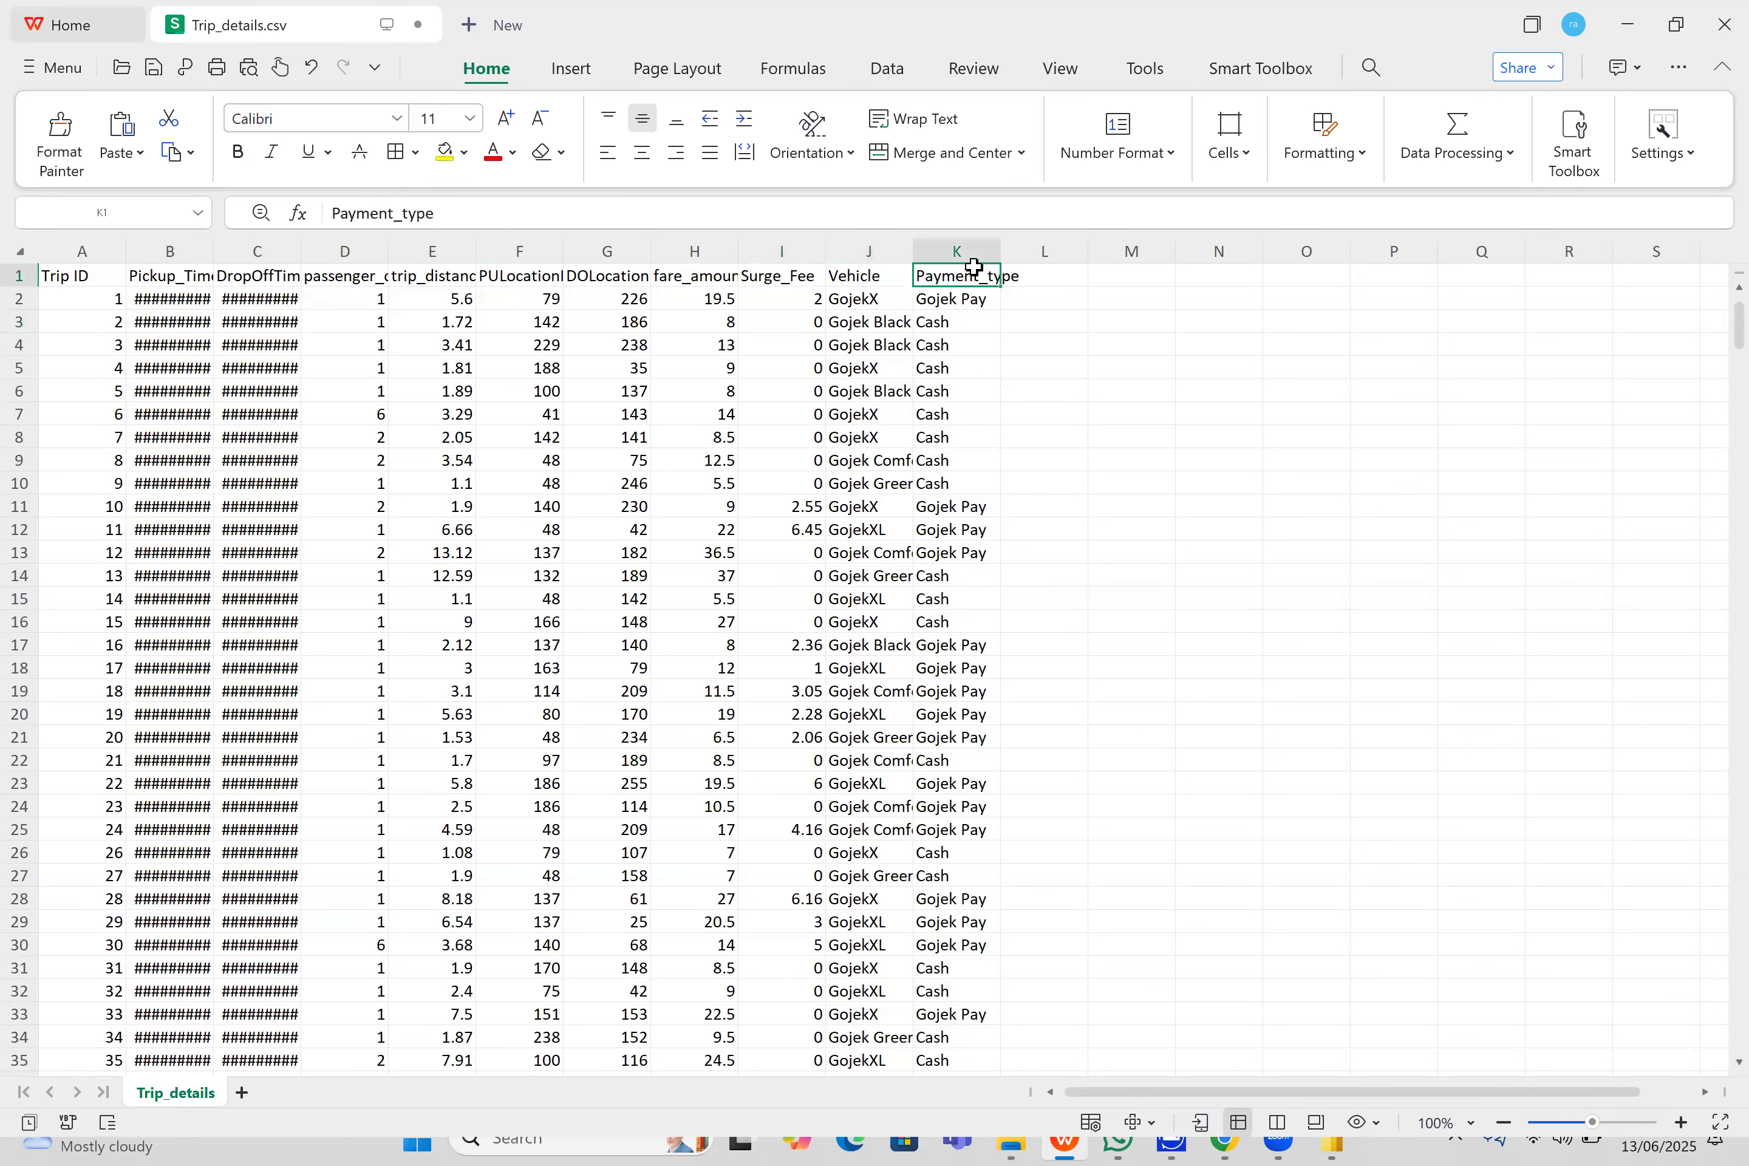
# - Save the header changes to Trip_details.csv and close the spreadsheet
pyautogui.hotkey('ctrl', 's')
pyautogui.click(1156, 626)
pyautogui.click(1721, 28)
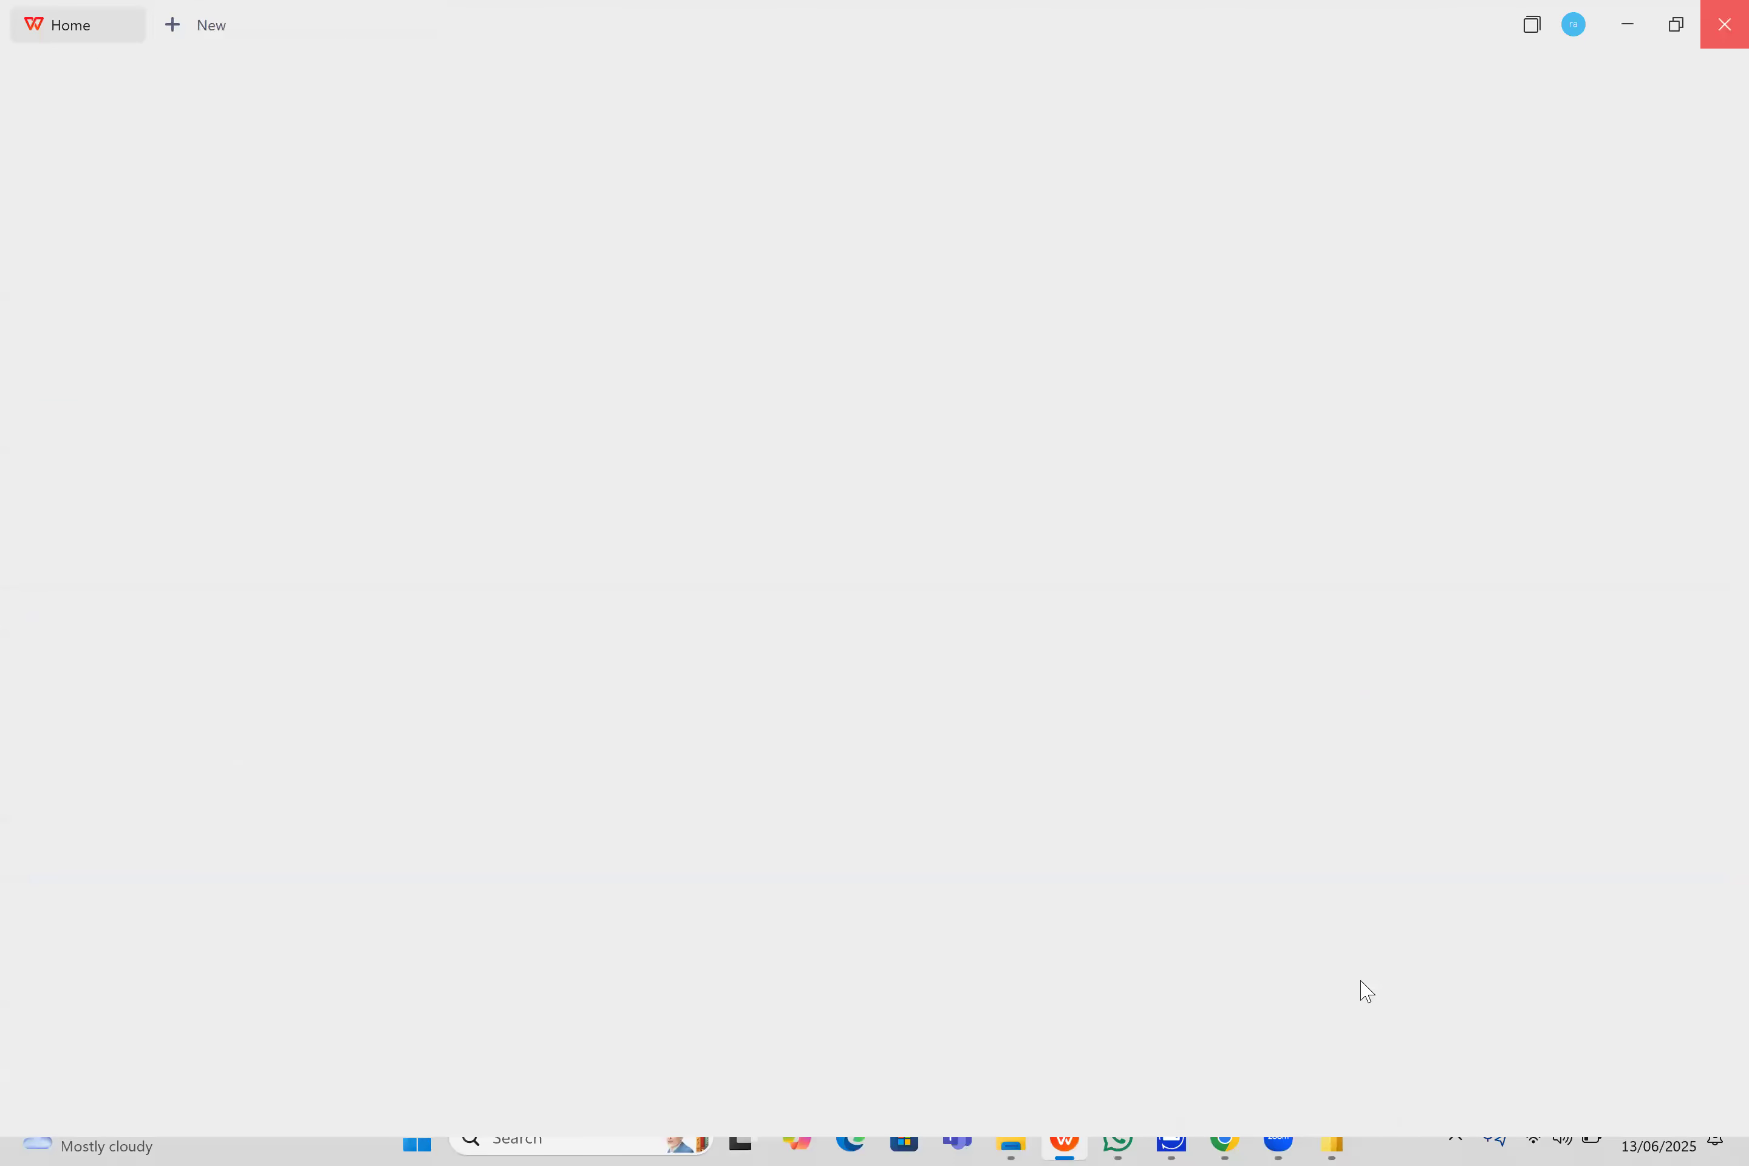
pyautogui.moveTo(1227, 1140)
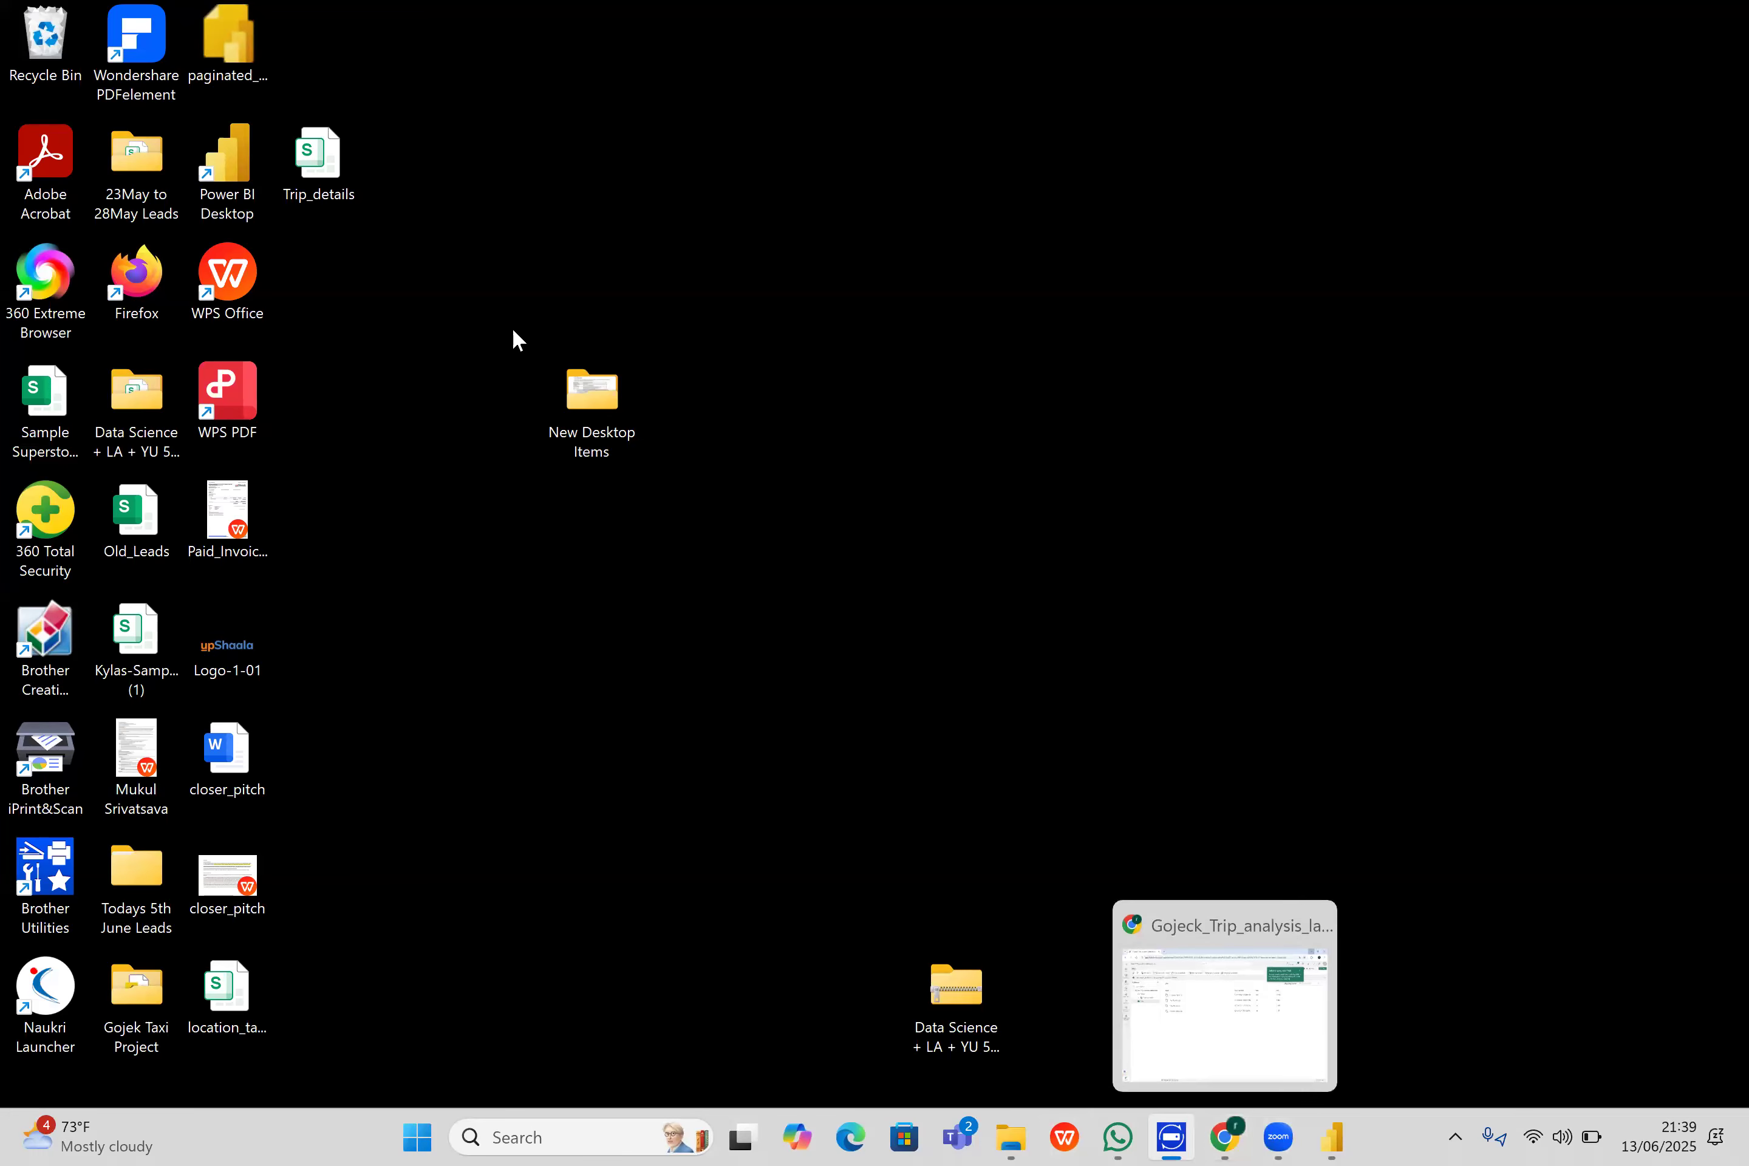
# - Reopen Trip_details.csv from the desktop and rename the Trip ID header in cell A1 to Trip_ID
pyautogui.doubleClick(340, 180)
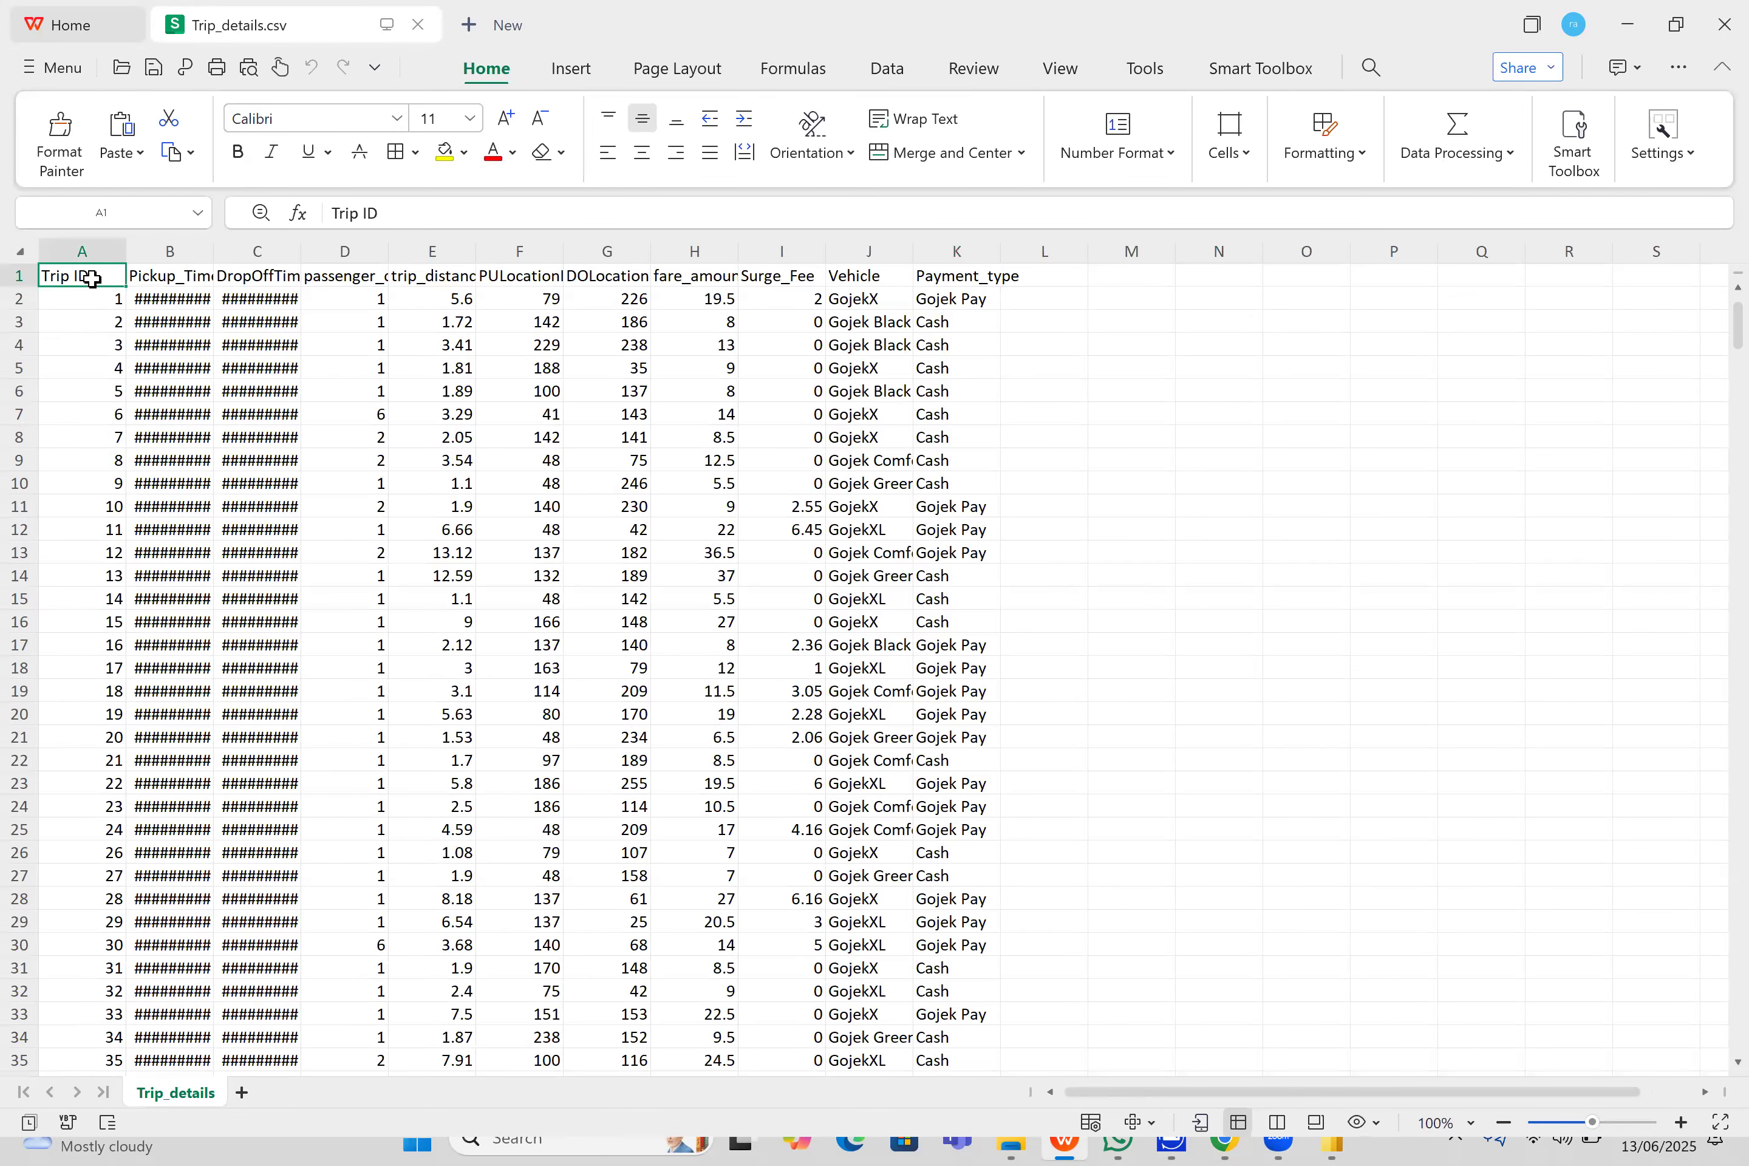
pyautogui.click(421, 219)
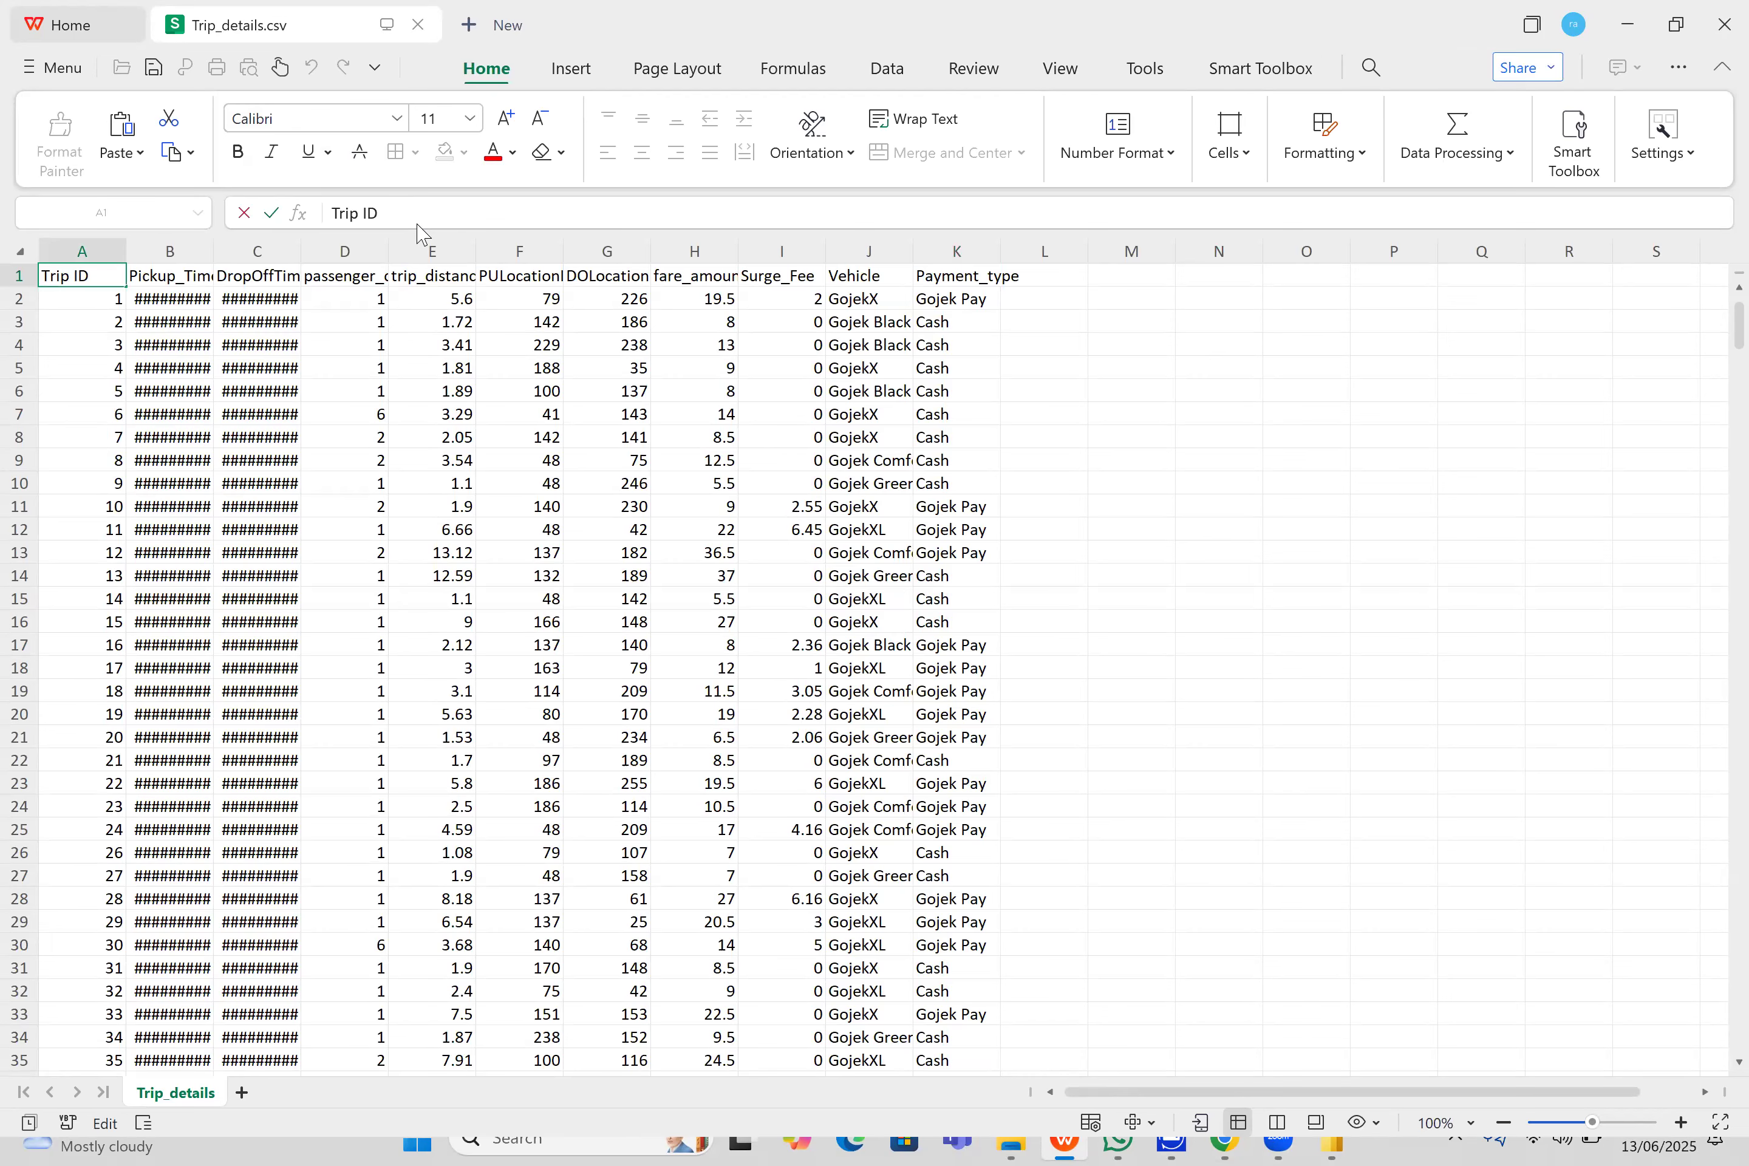
pyautogui.press('BackSpace')
pyautogui.write('_')
# - Save Trip_details.csv with the corrected Trip_ID header and close WPS Spreadsheets
pyautogui.hotkey('ctrl', 's')
pyautogui.click(1123, 629)
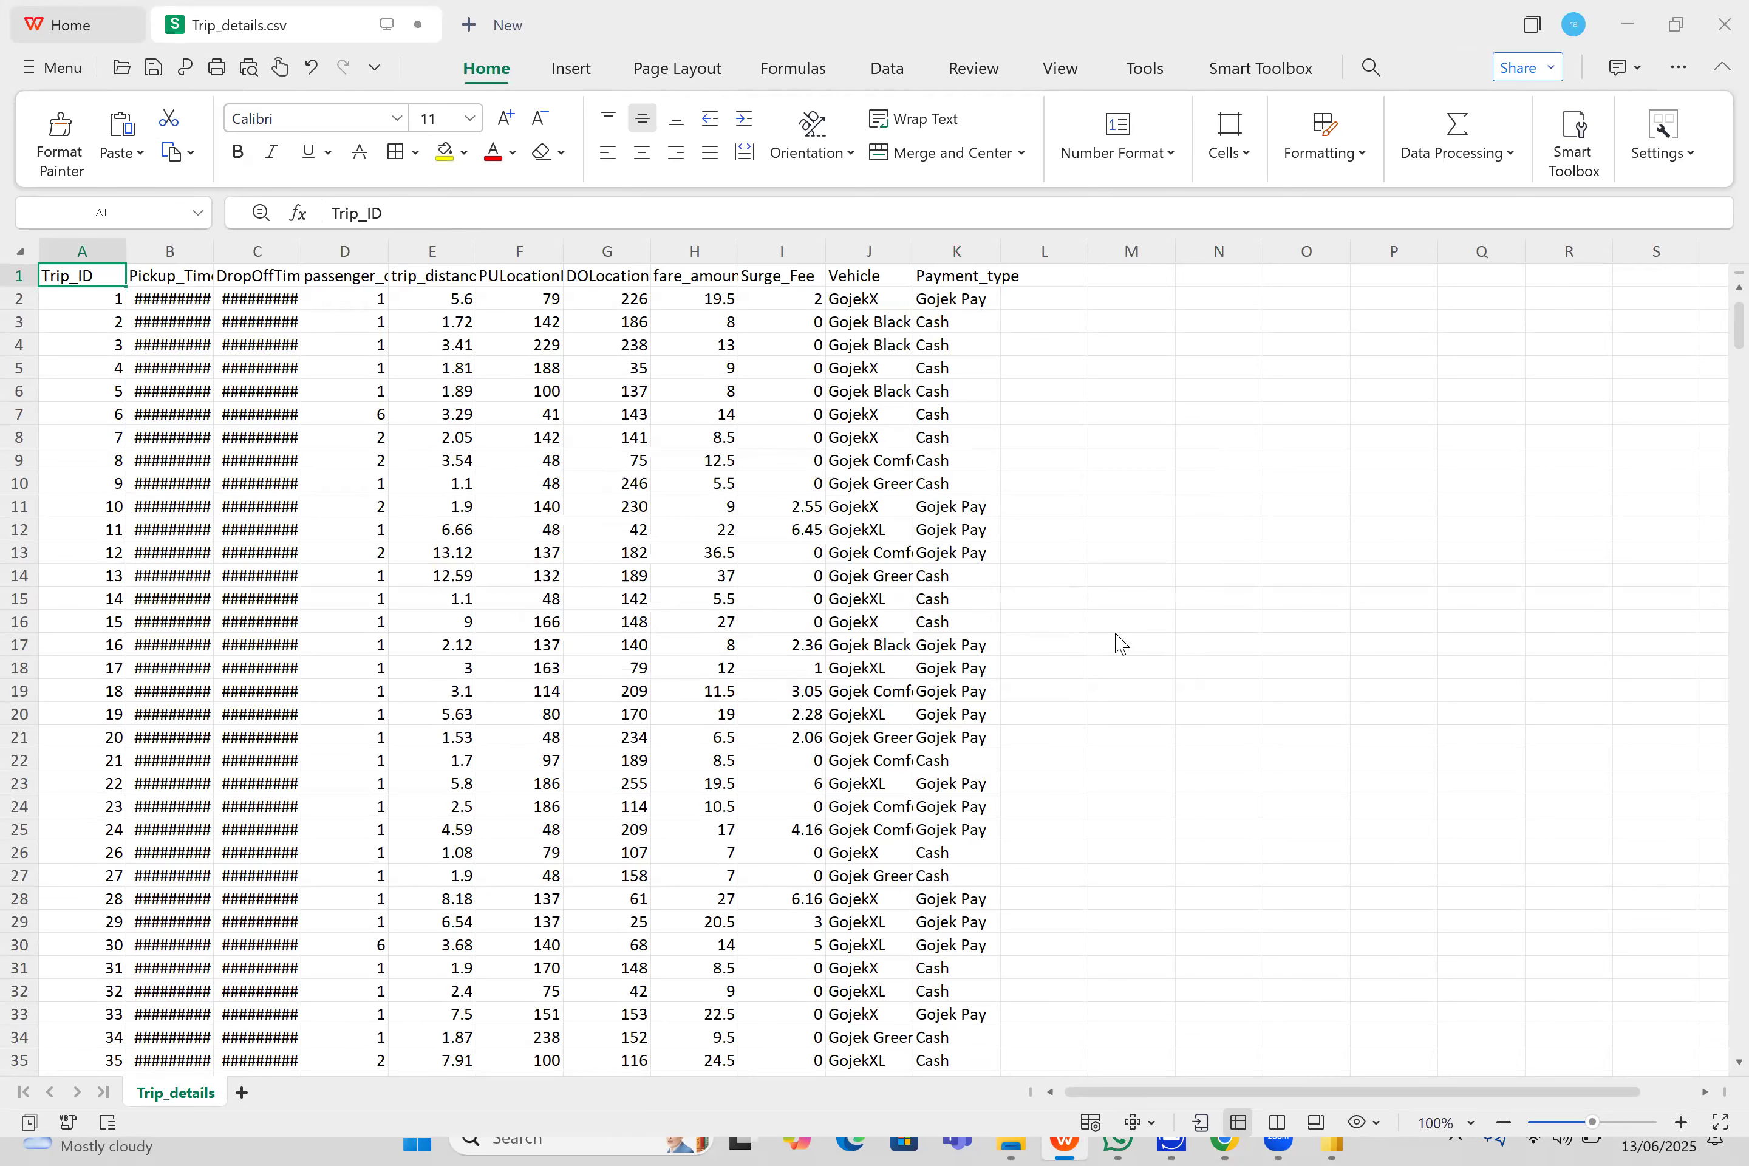
pyautogui.click(1725, 25)
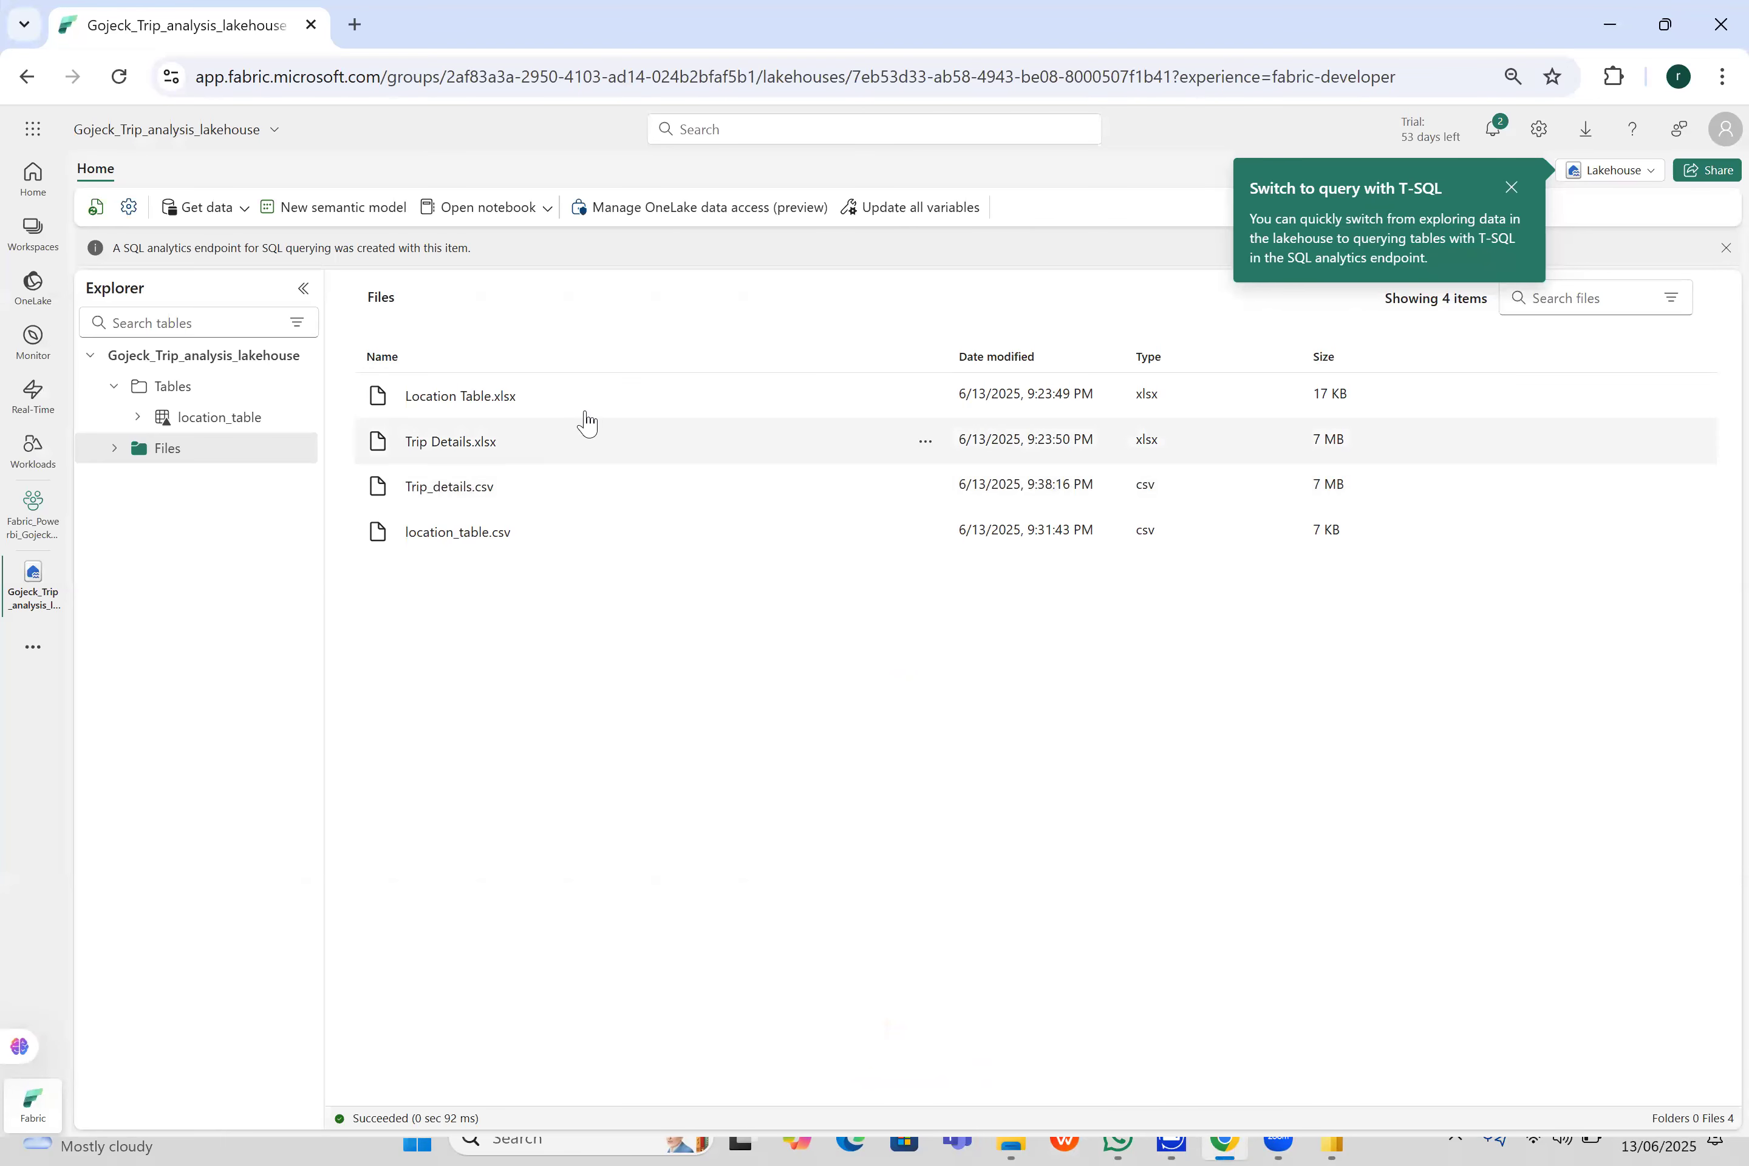
# - In the Fabric lakehouse, dismiss the T-SQL tip and choose Trip_details.csv from the desktop for upload to Files
pyautogui.click(1511, 187)
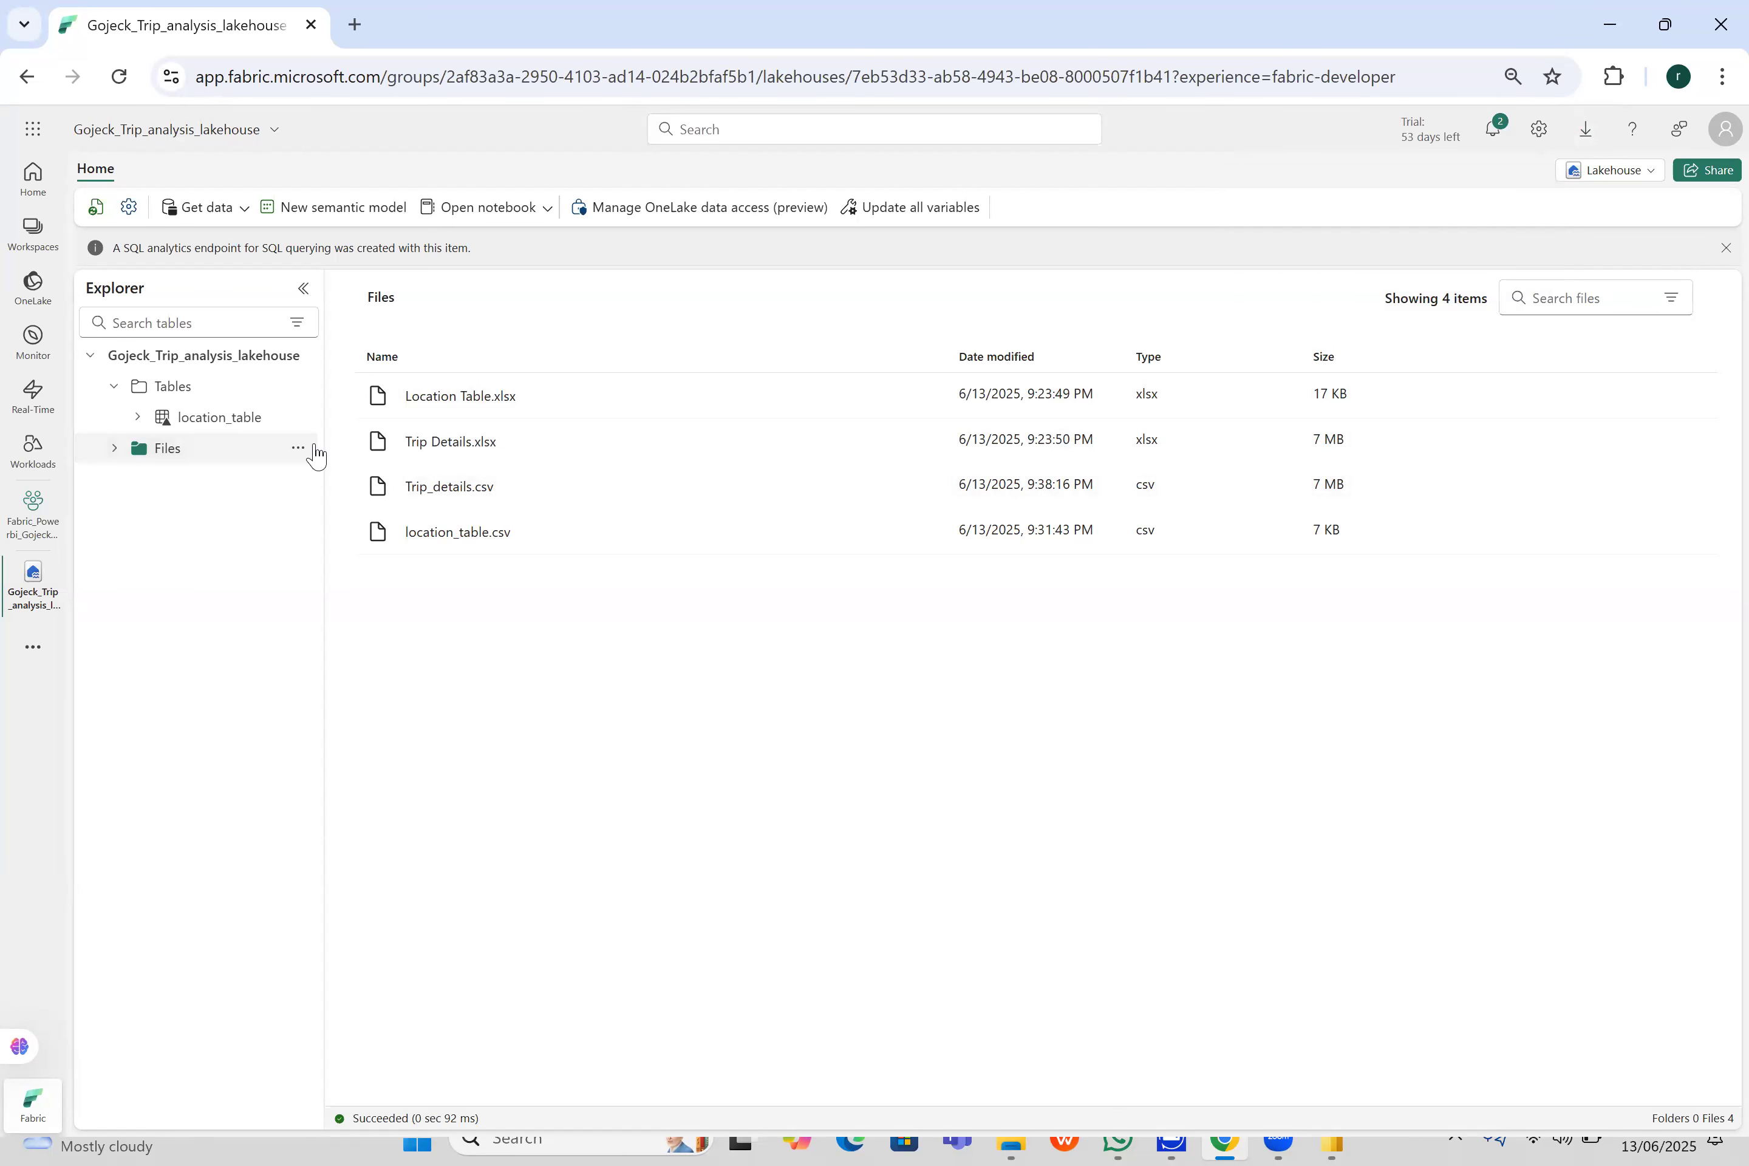
pyautogui.click(302, 449)
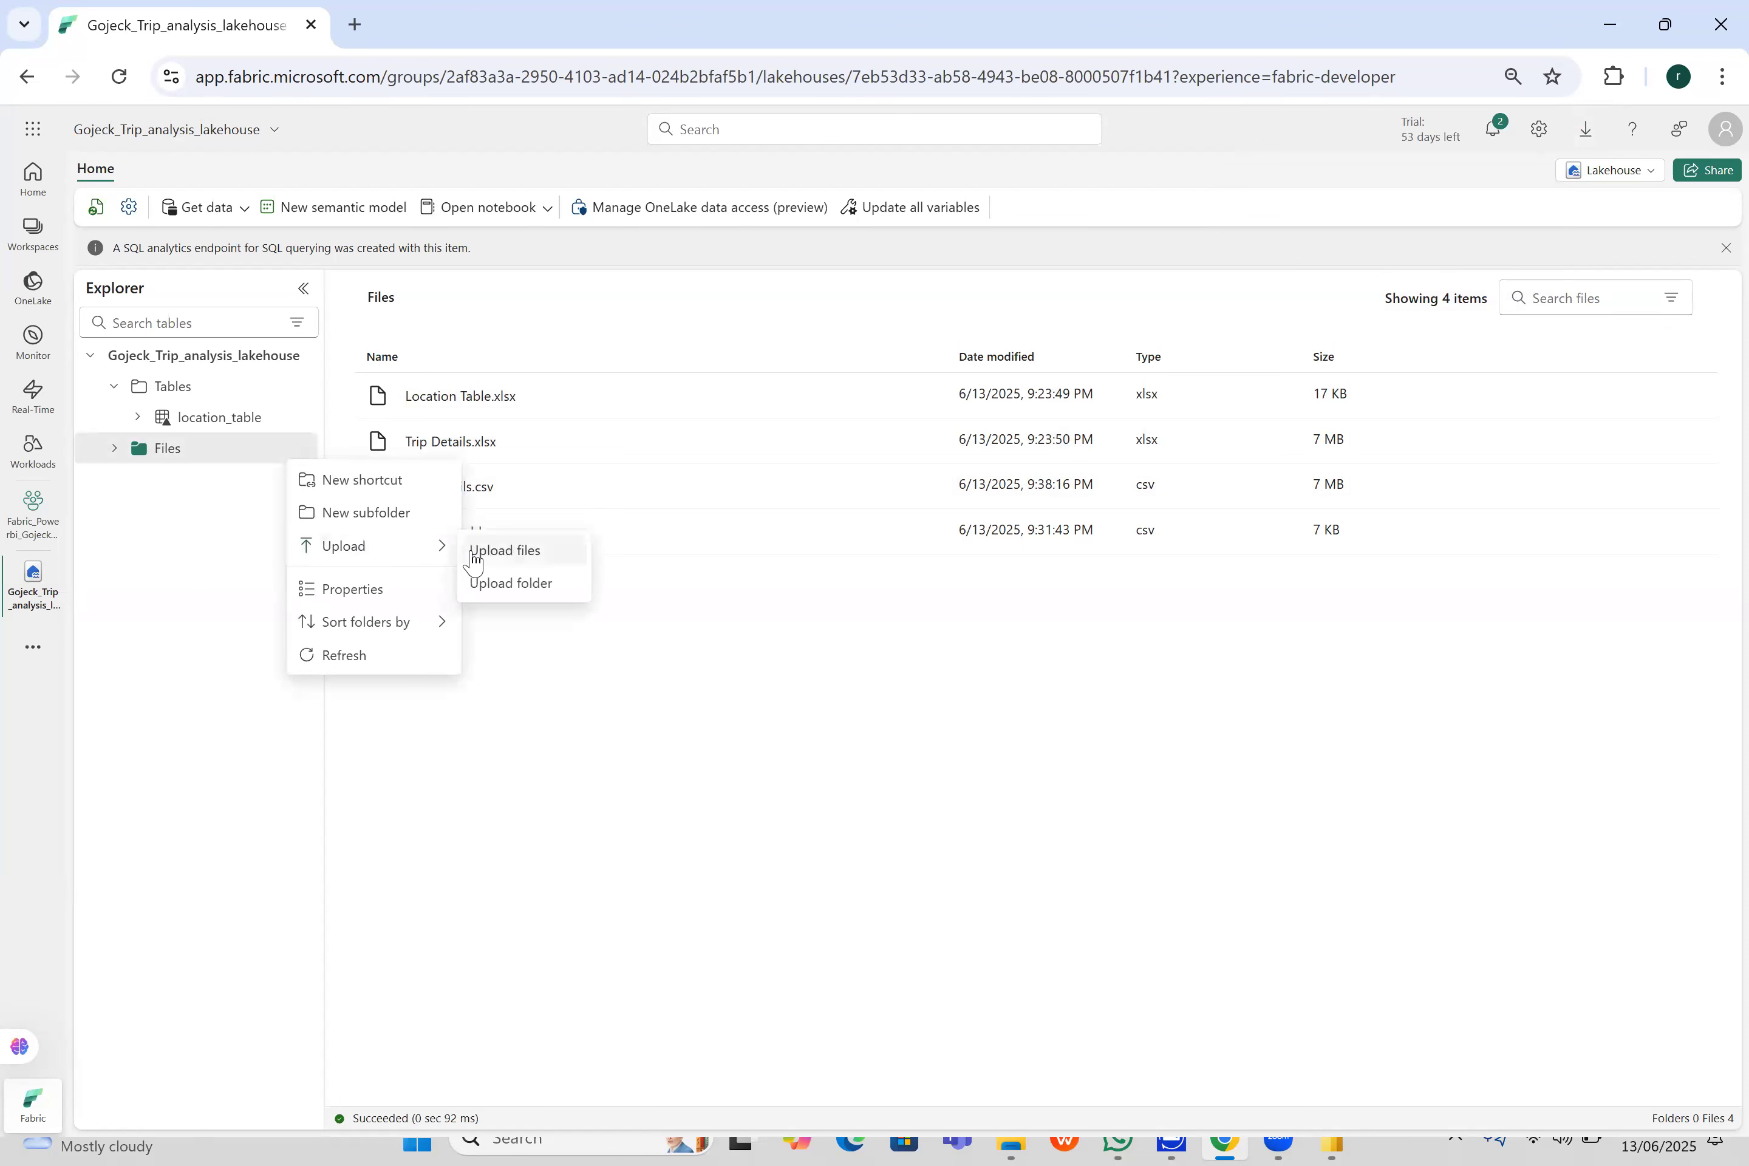
pyautogui.click(496, 550)
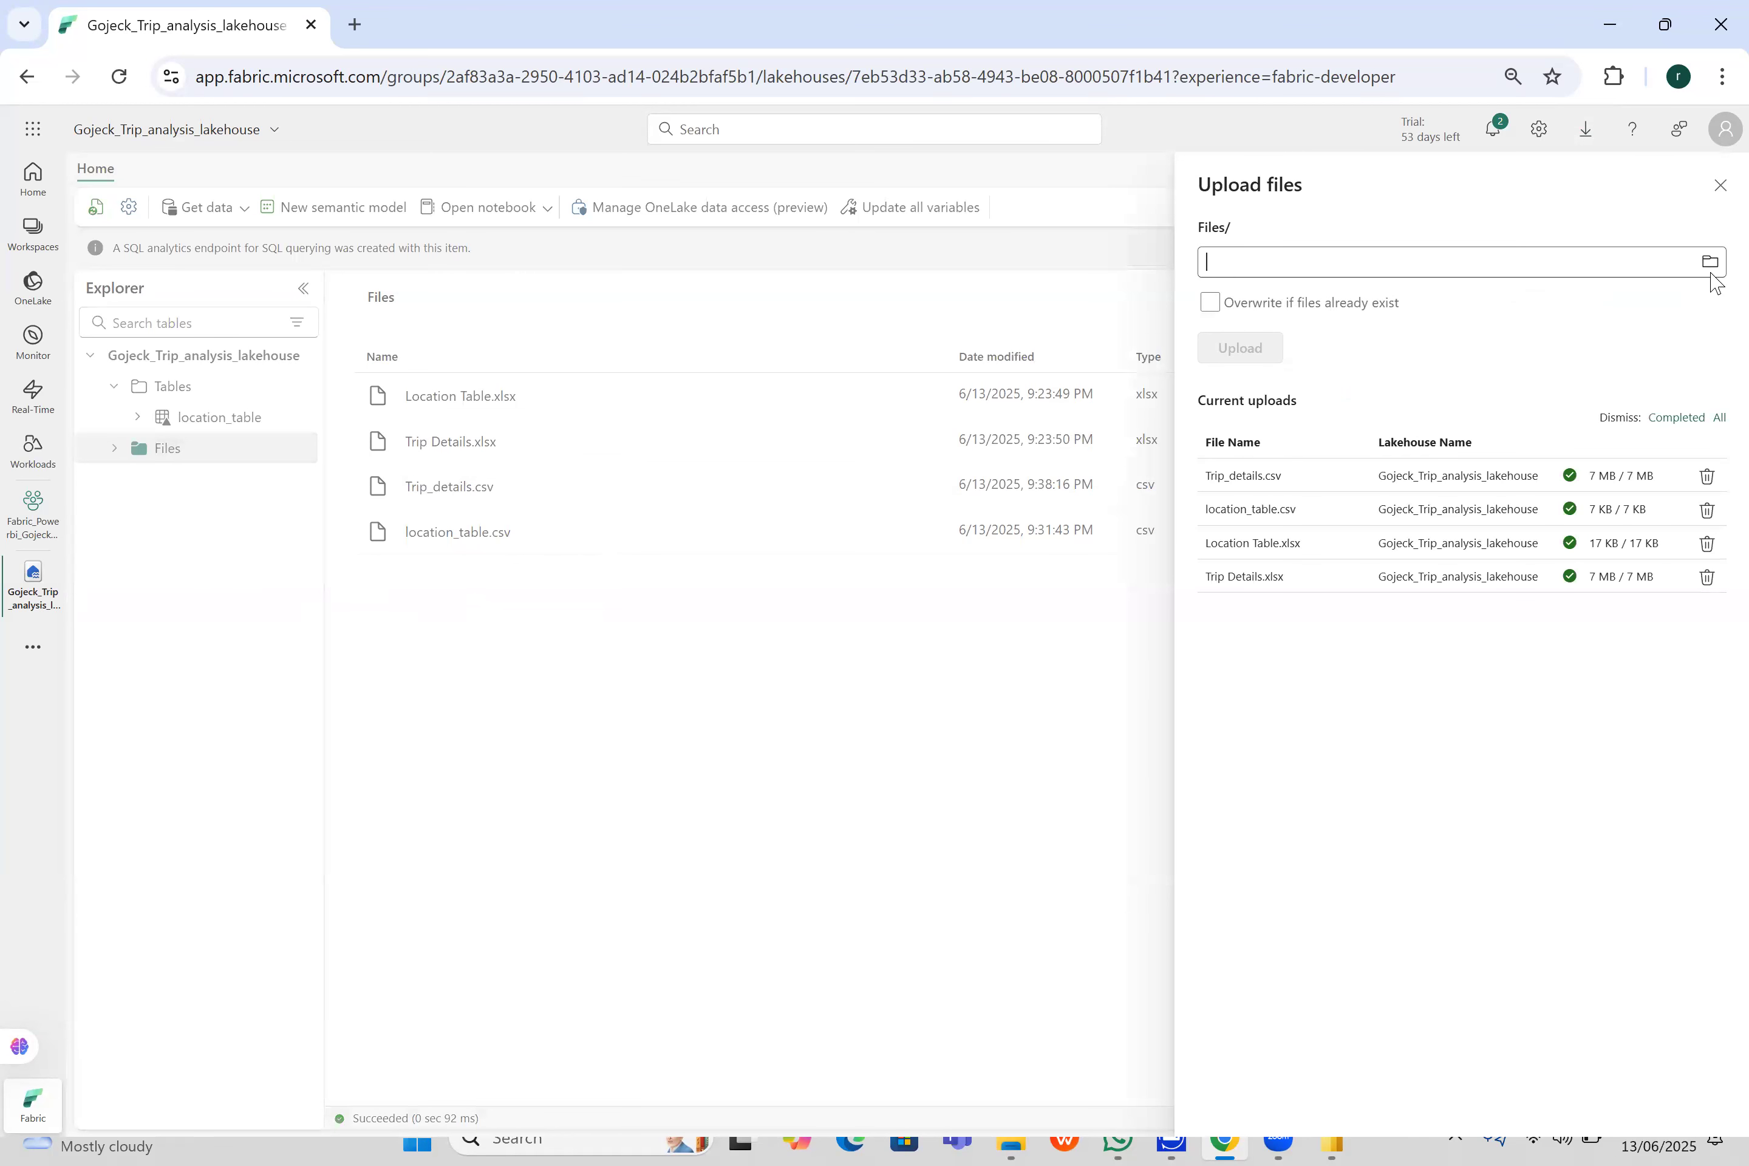
pyautogui.click(1708, 264)
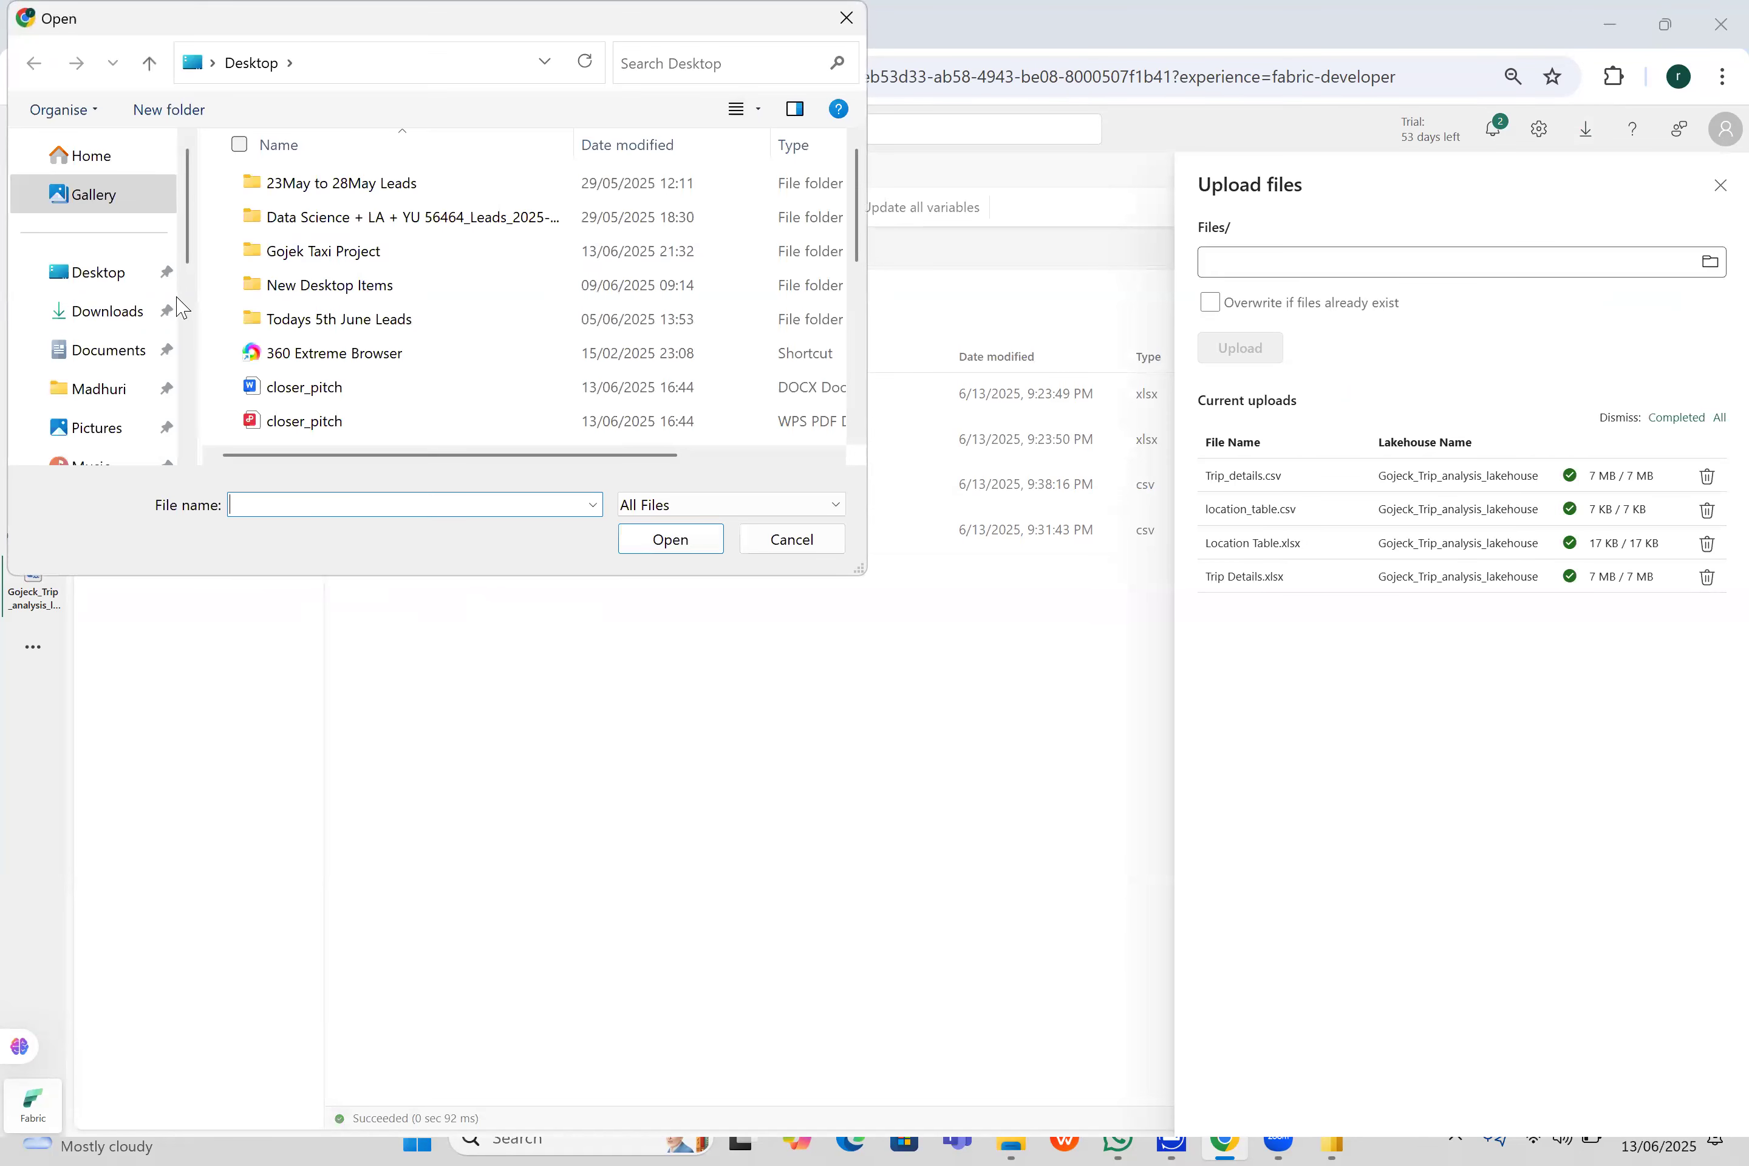
pyautogui.click(151, 273)
pyautogui.click(384, 302)
pyautogui.press('t')
pyautogui.press('t')
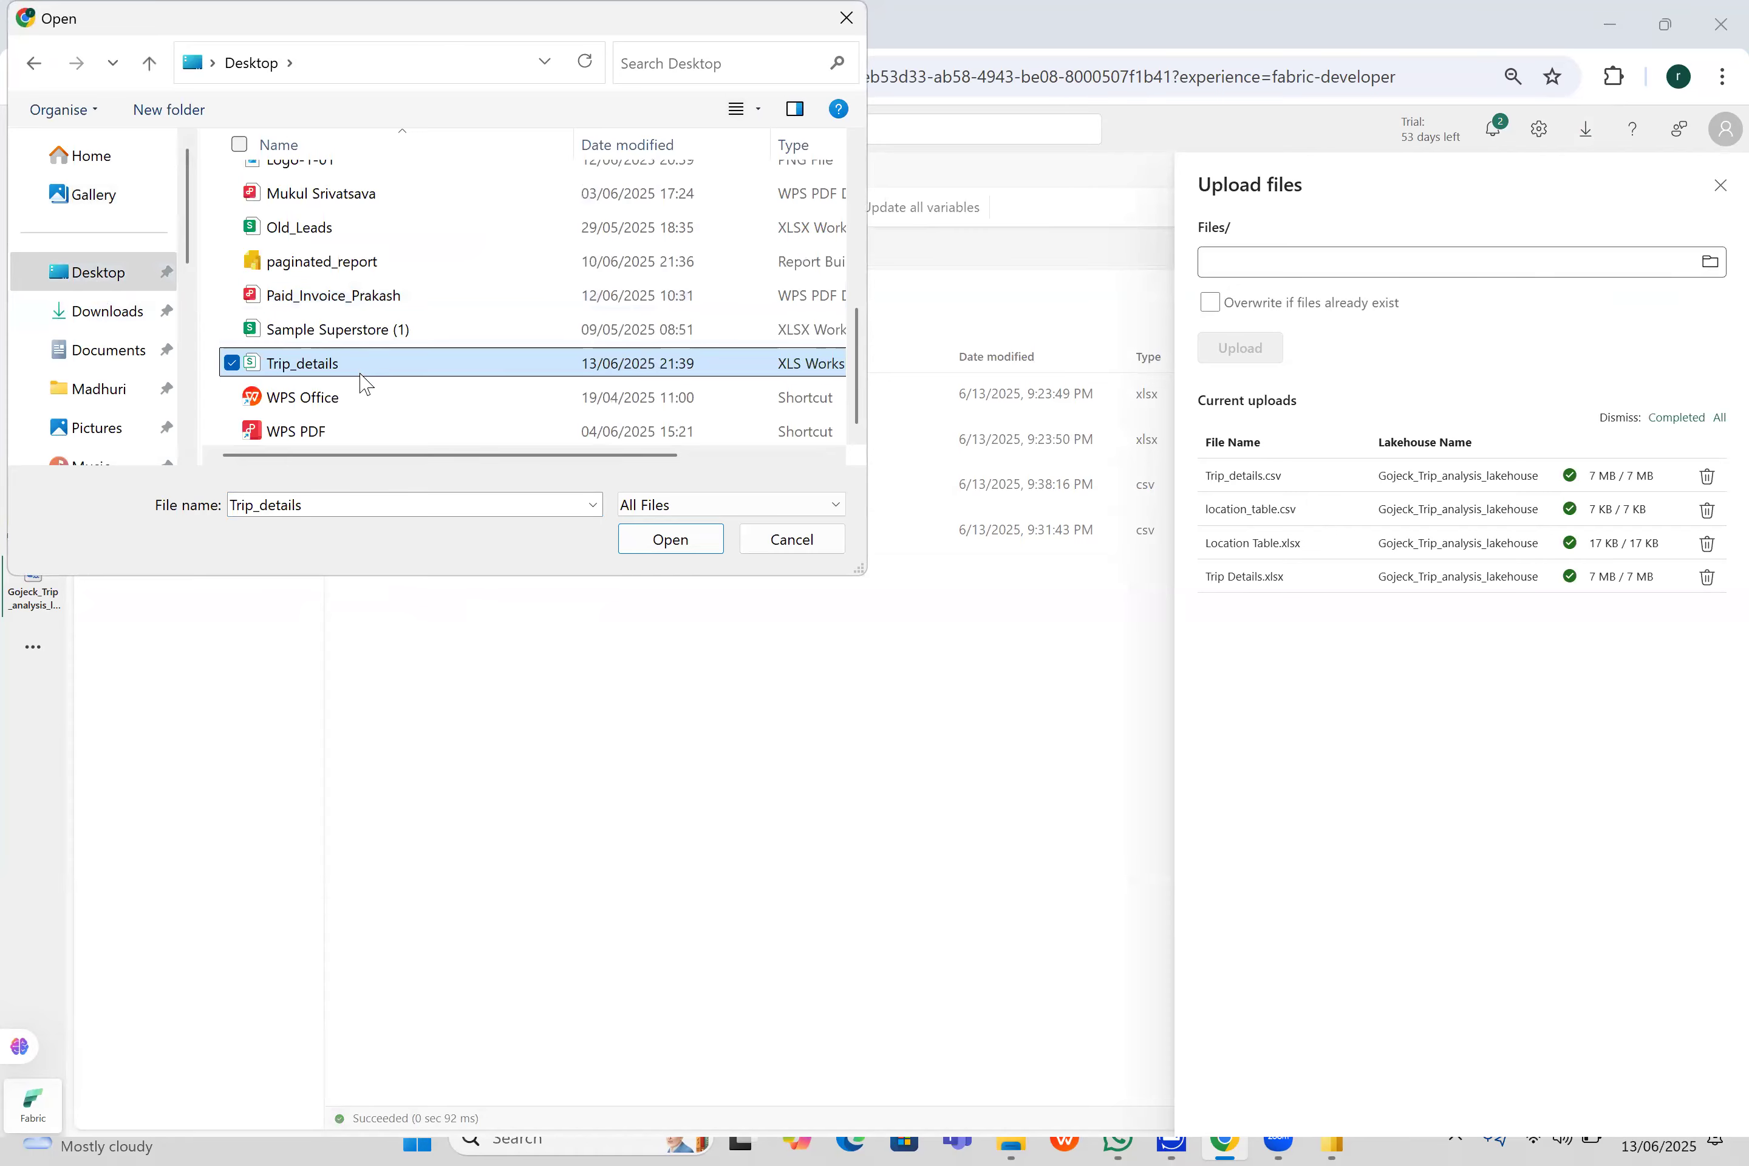
pyautogui.click(670, 539)
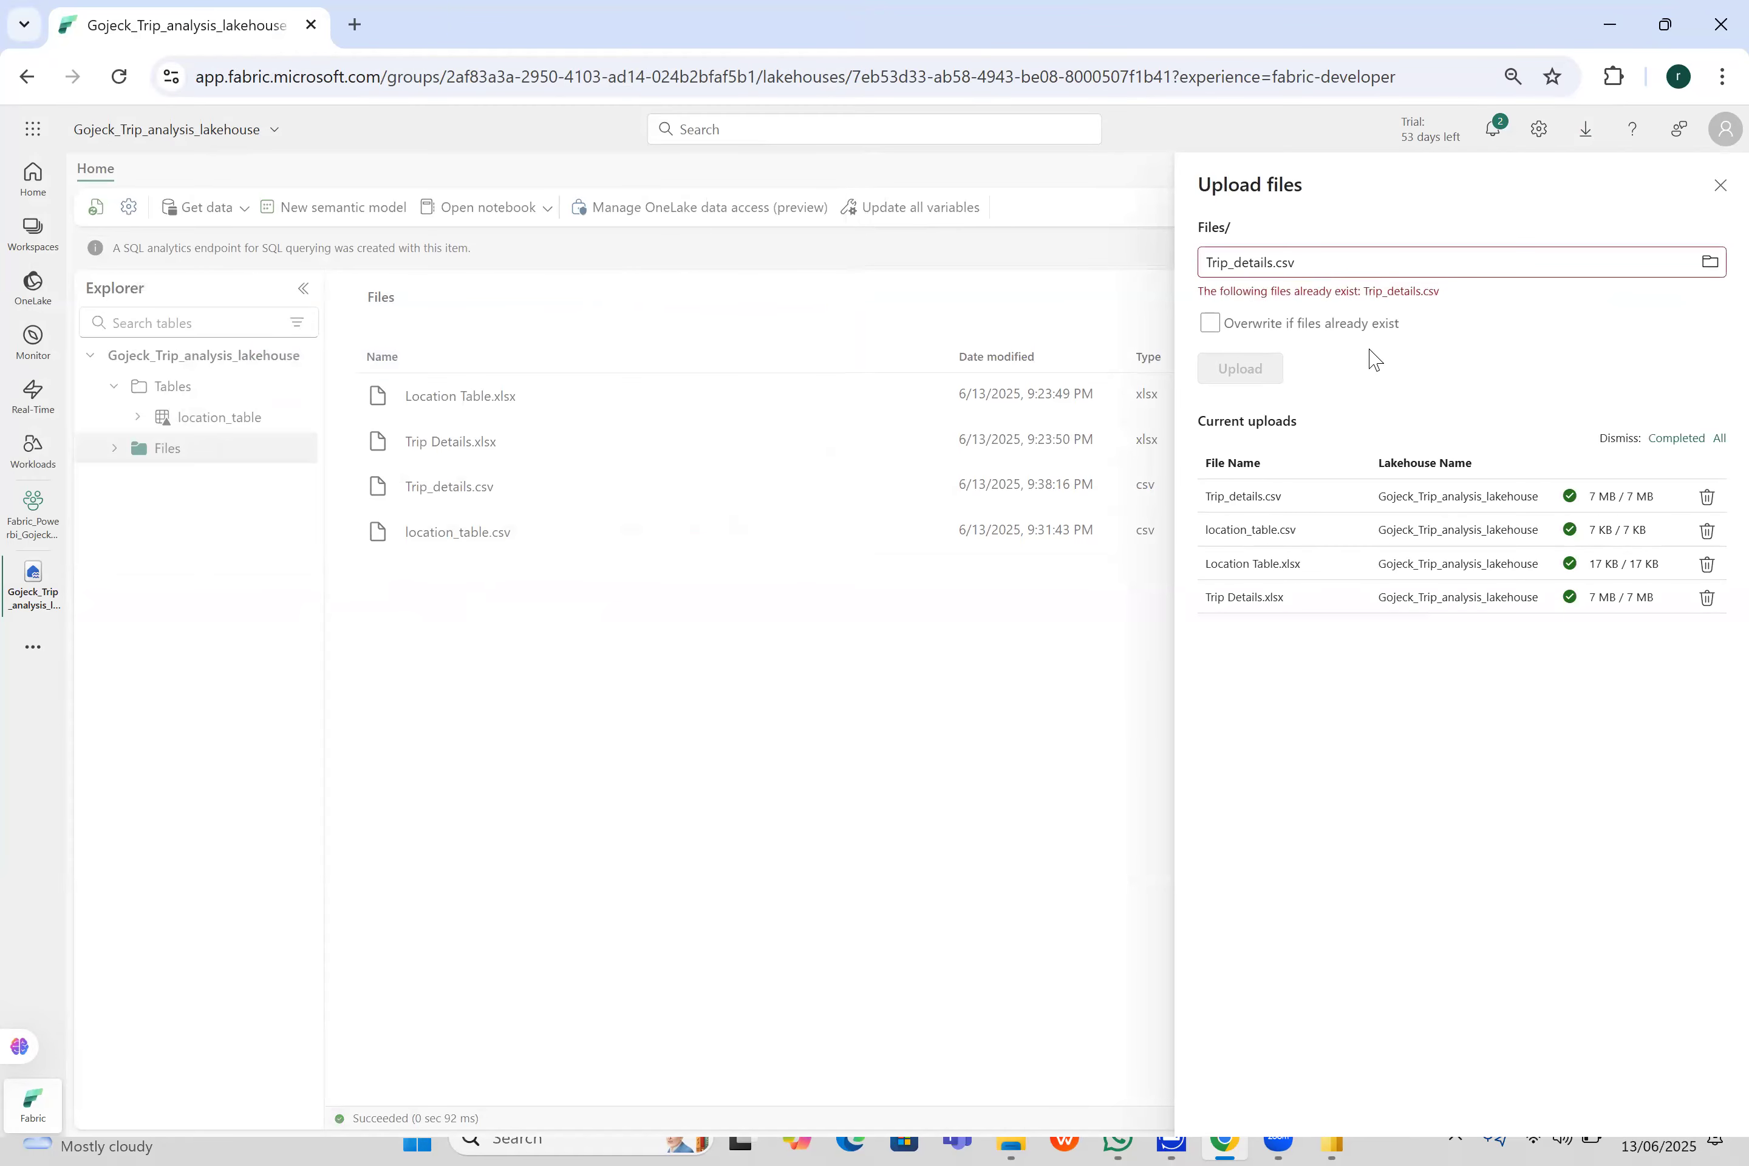
# - Allow overwriting of existing files, upload Trip_details.csv and close the upload pane
pyautogui.click(1212, 325)
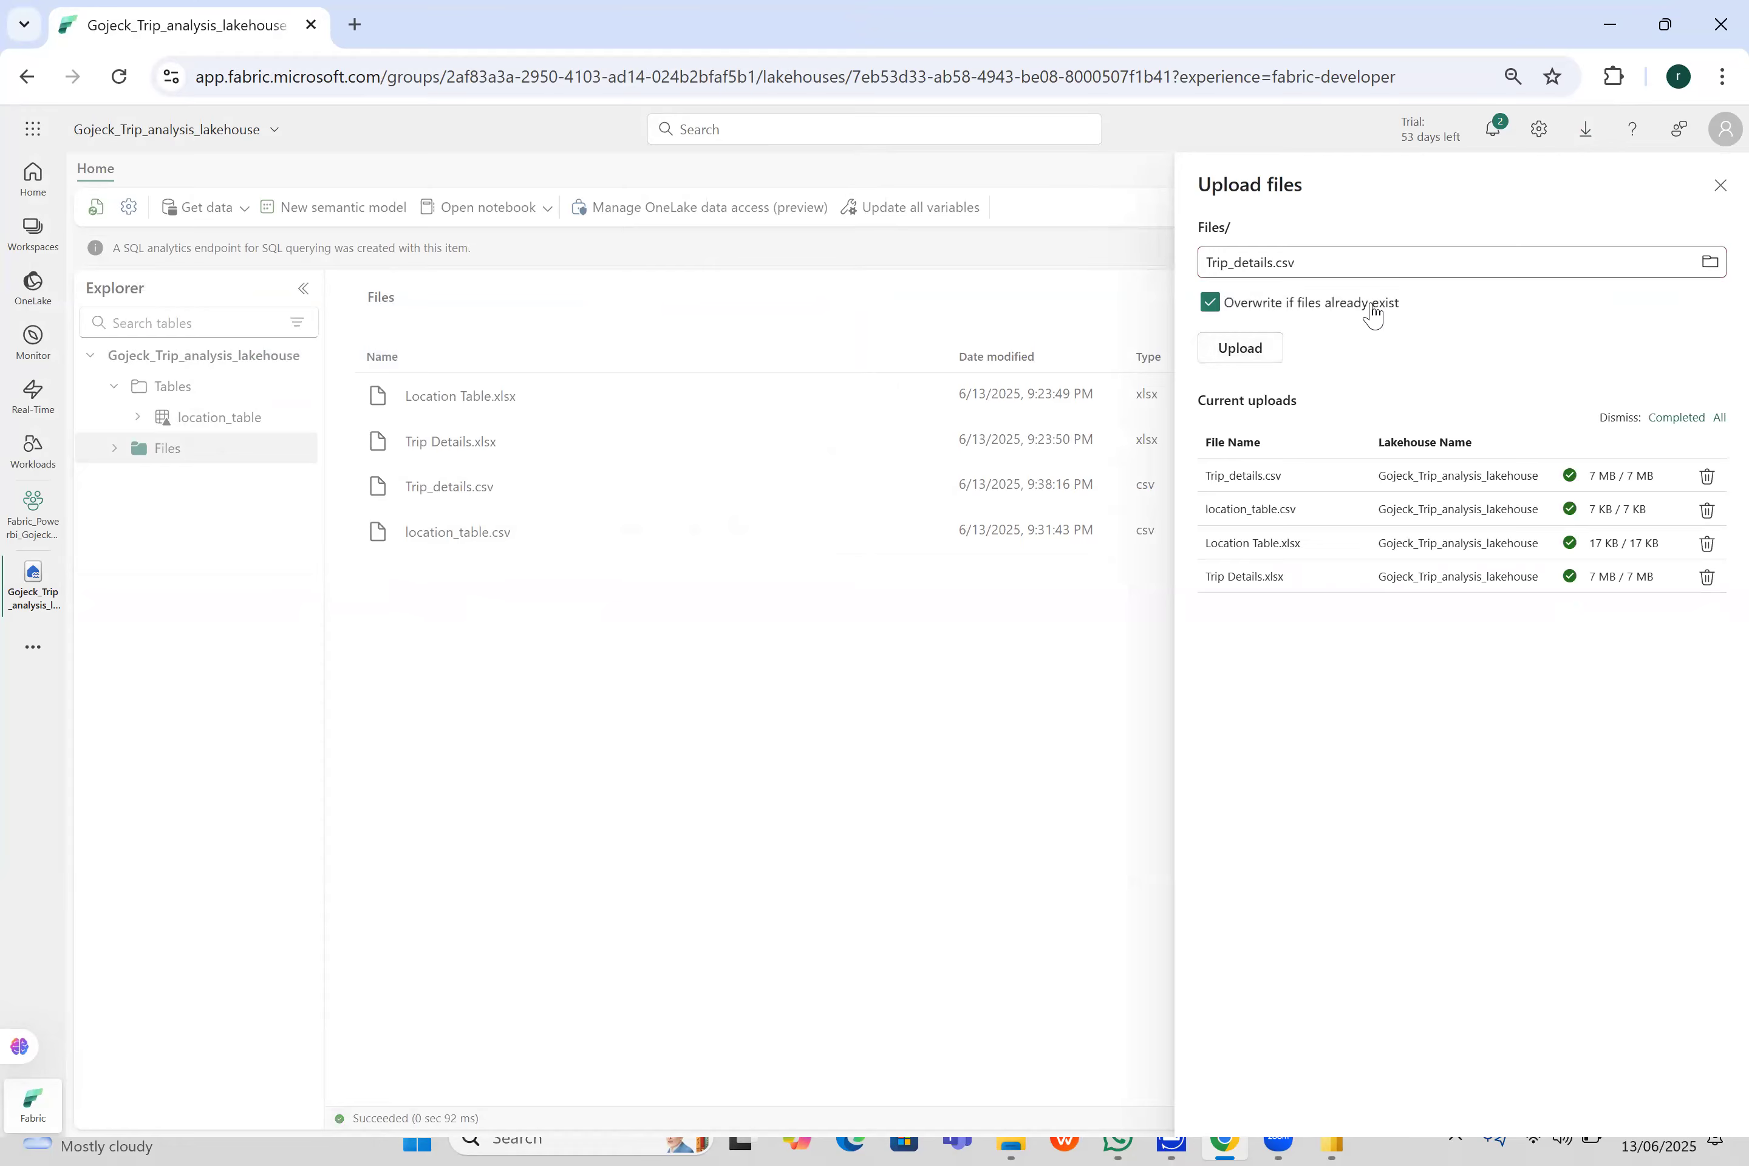
pyautogui.click(1254, 352)
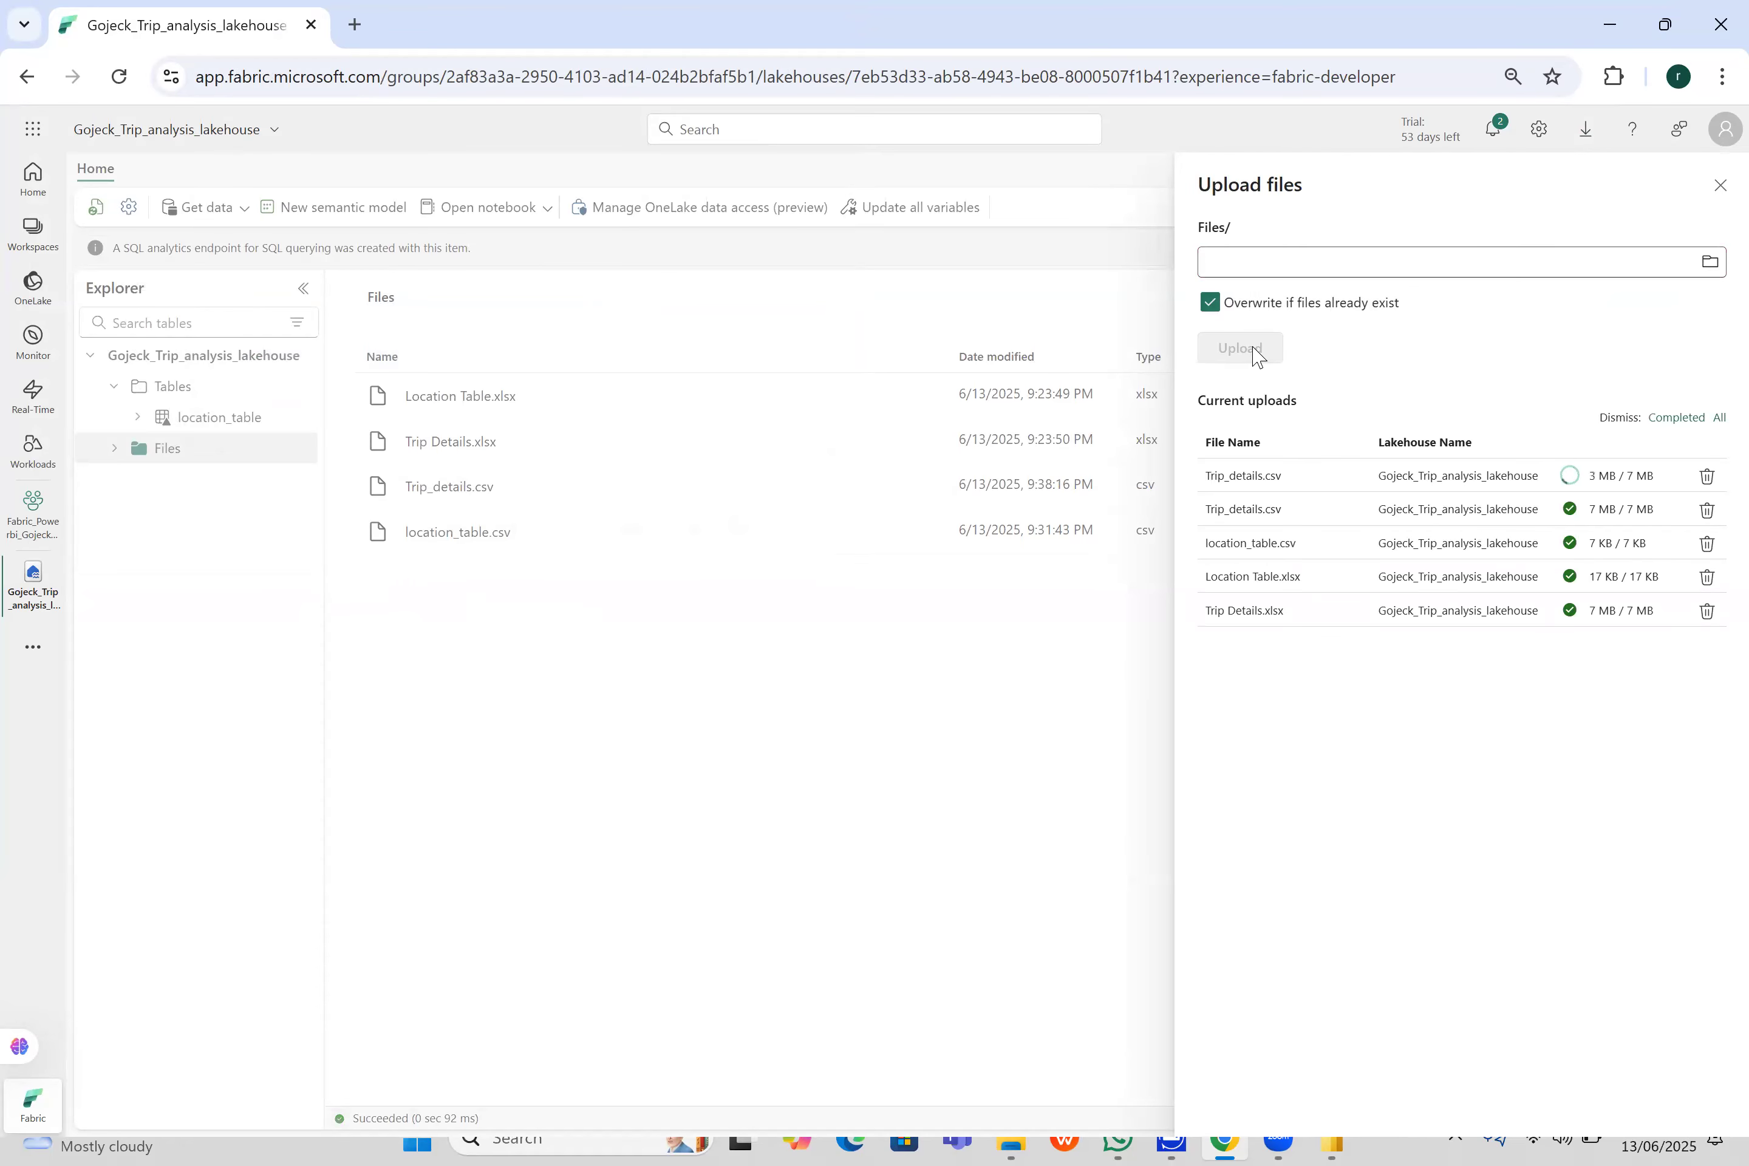
pyautogui.click(1720, 185)
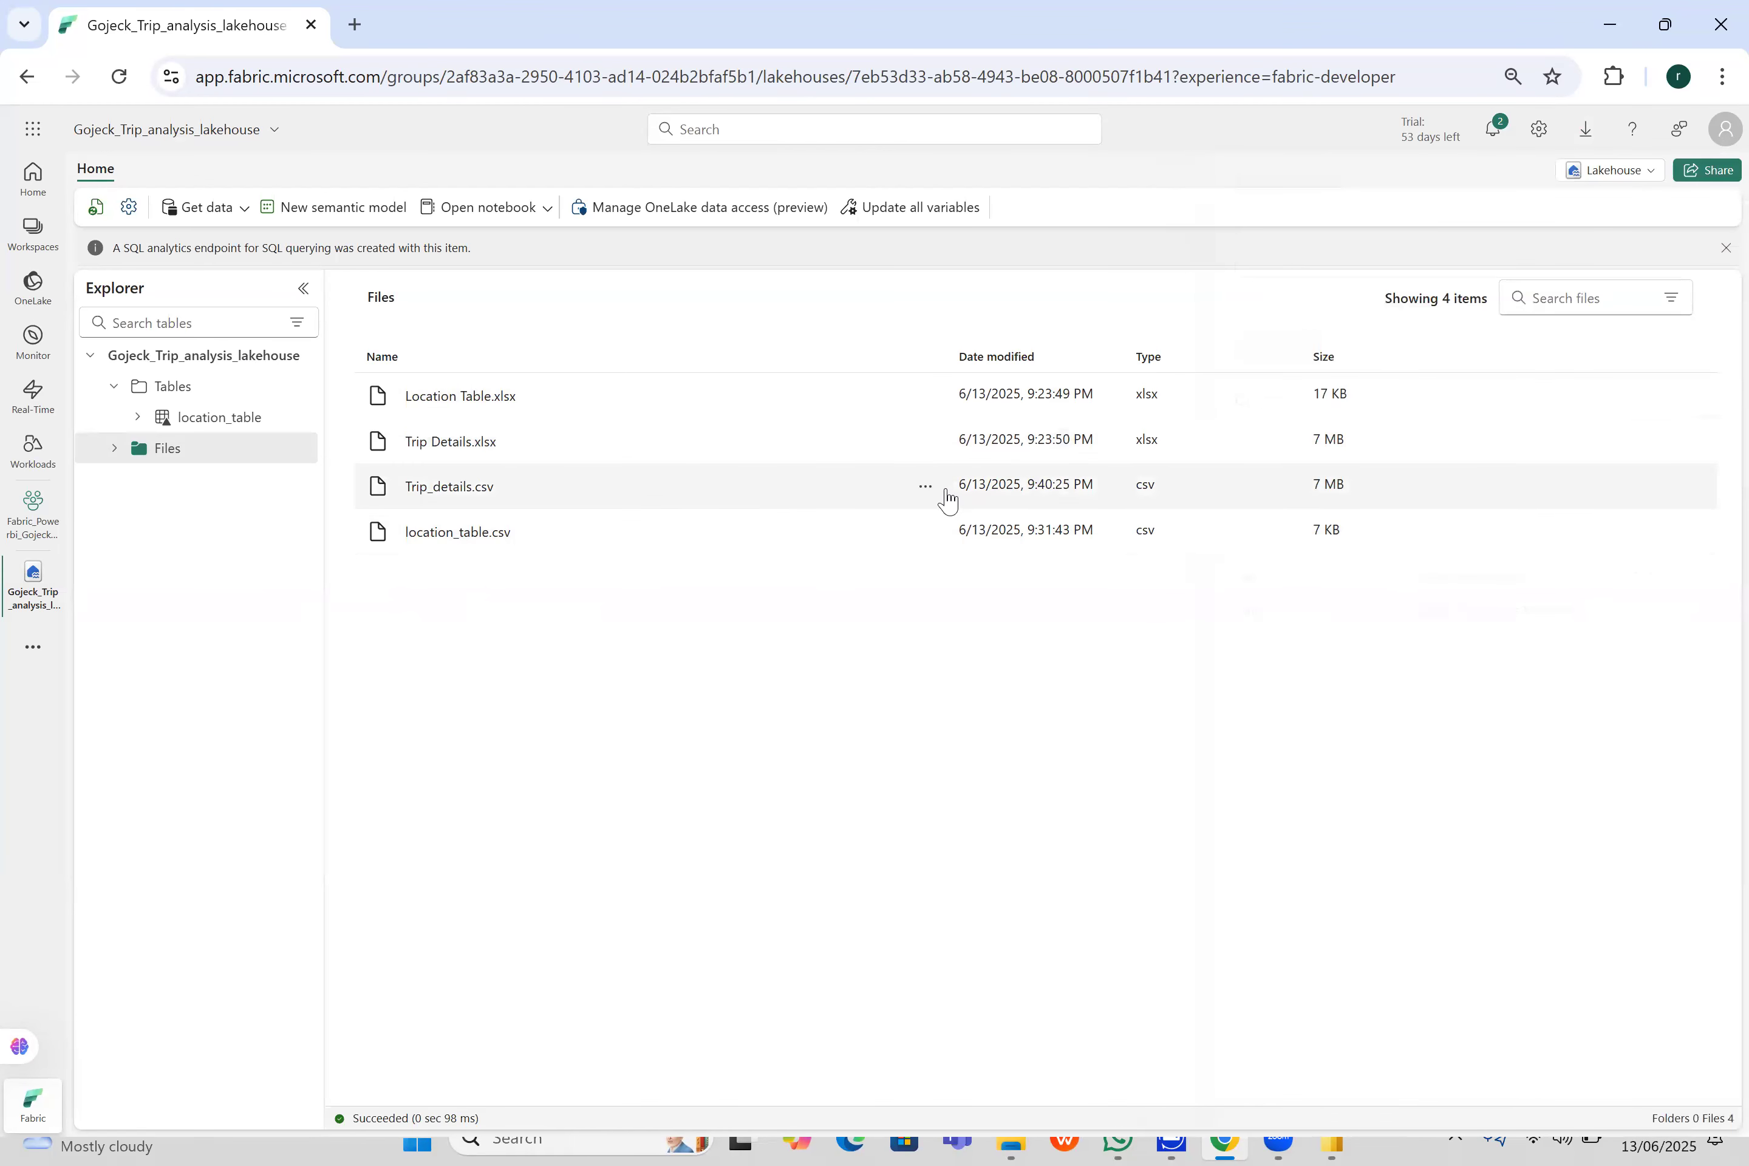
# - Load the re-uploaded Trip_details.csv into a new table named trip_details, with header column names and a comma separator
pyautogui.click(926, 486)
pyautogui.moveTo(983, 519)
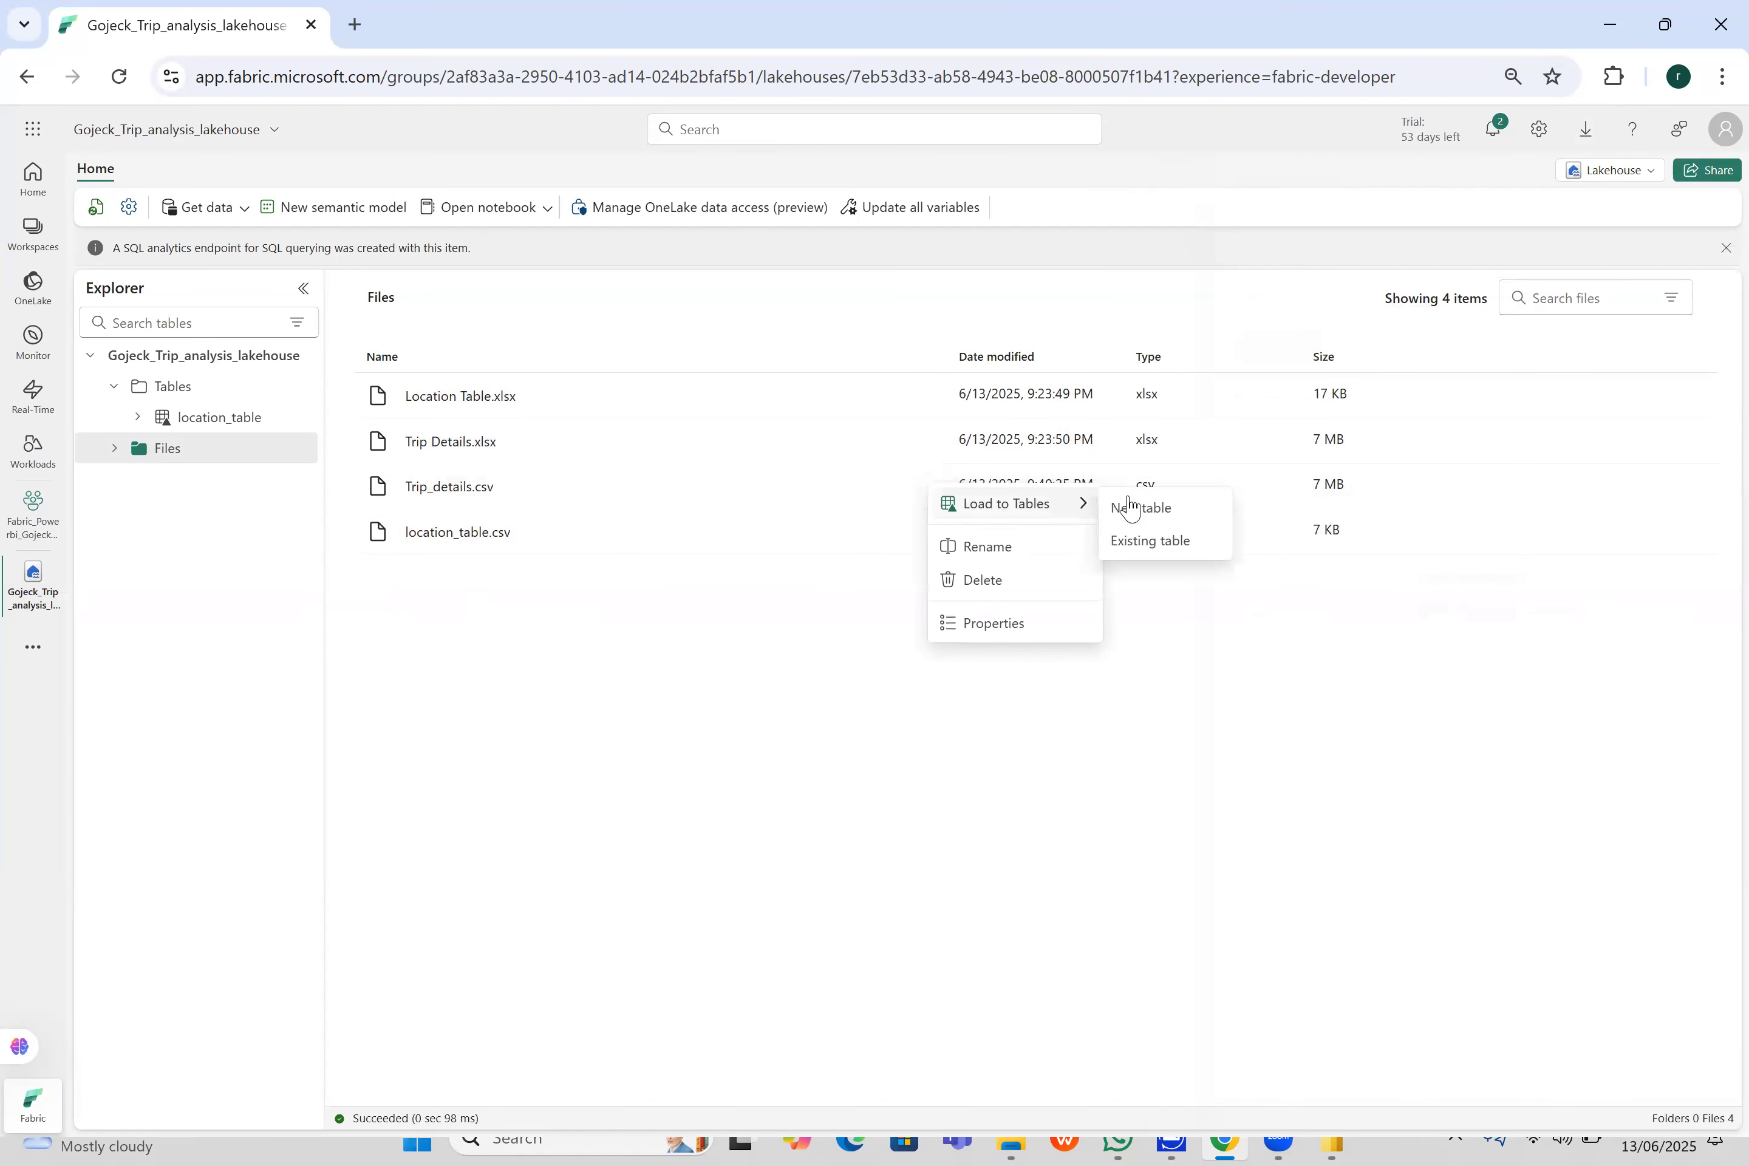
pyautogui.click(1133, 505)
pyautogui.click(1016, 779)
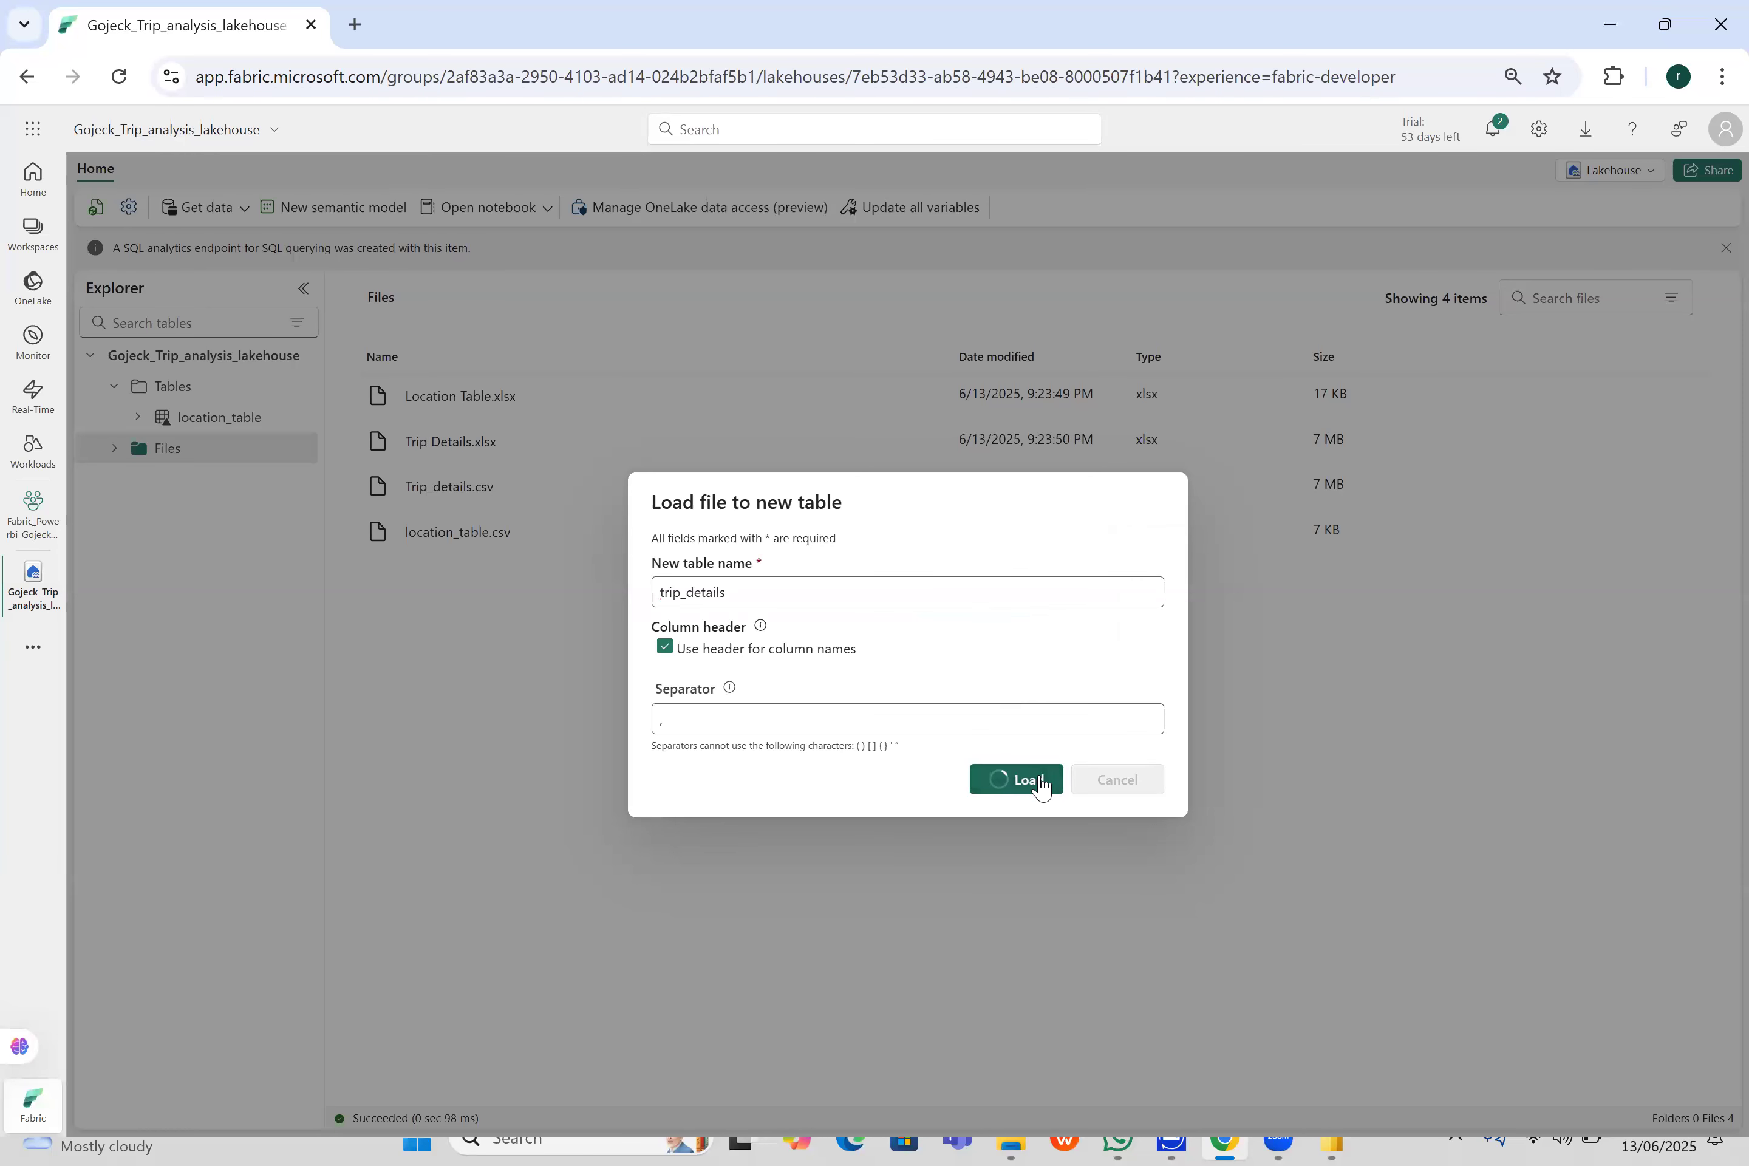
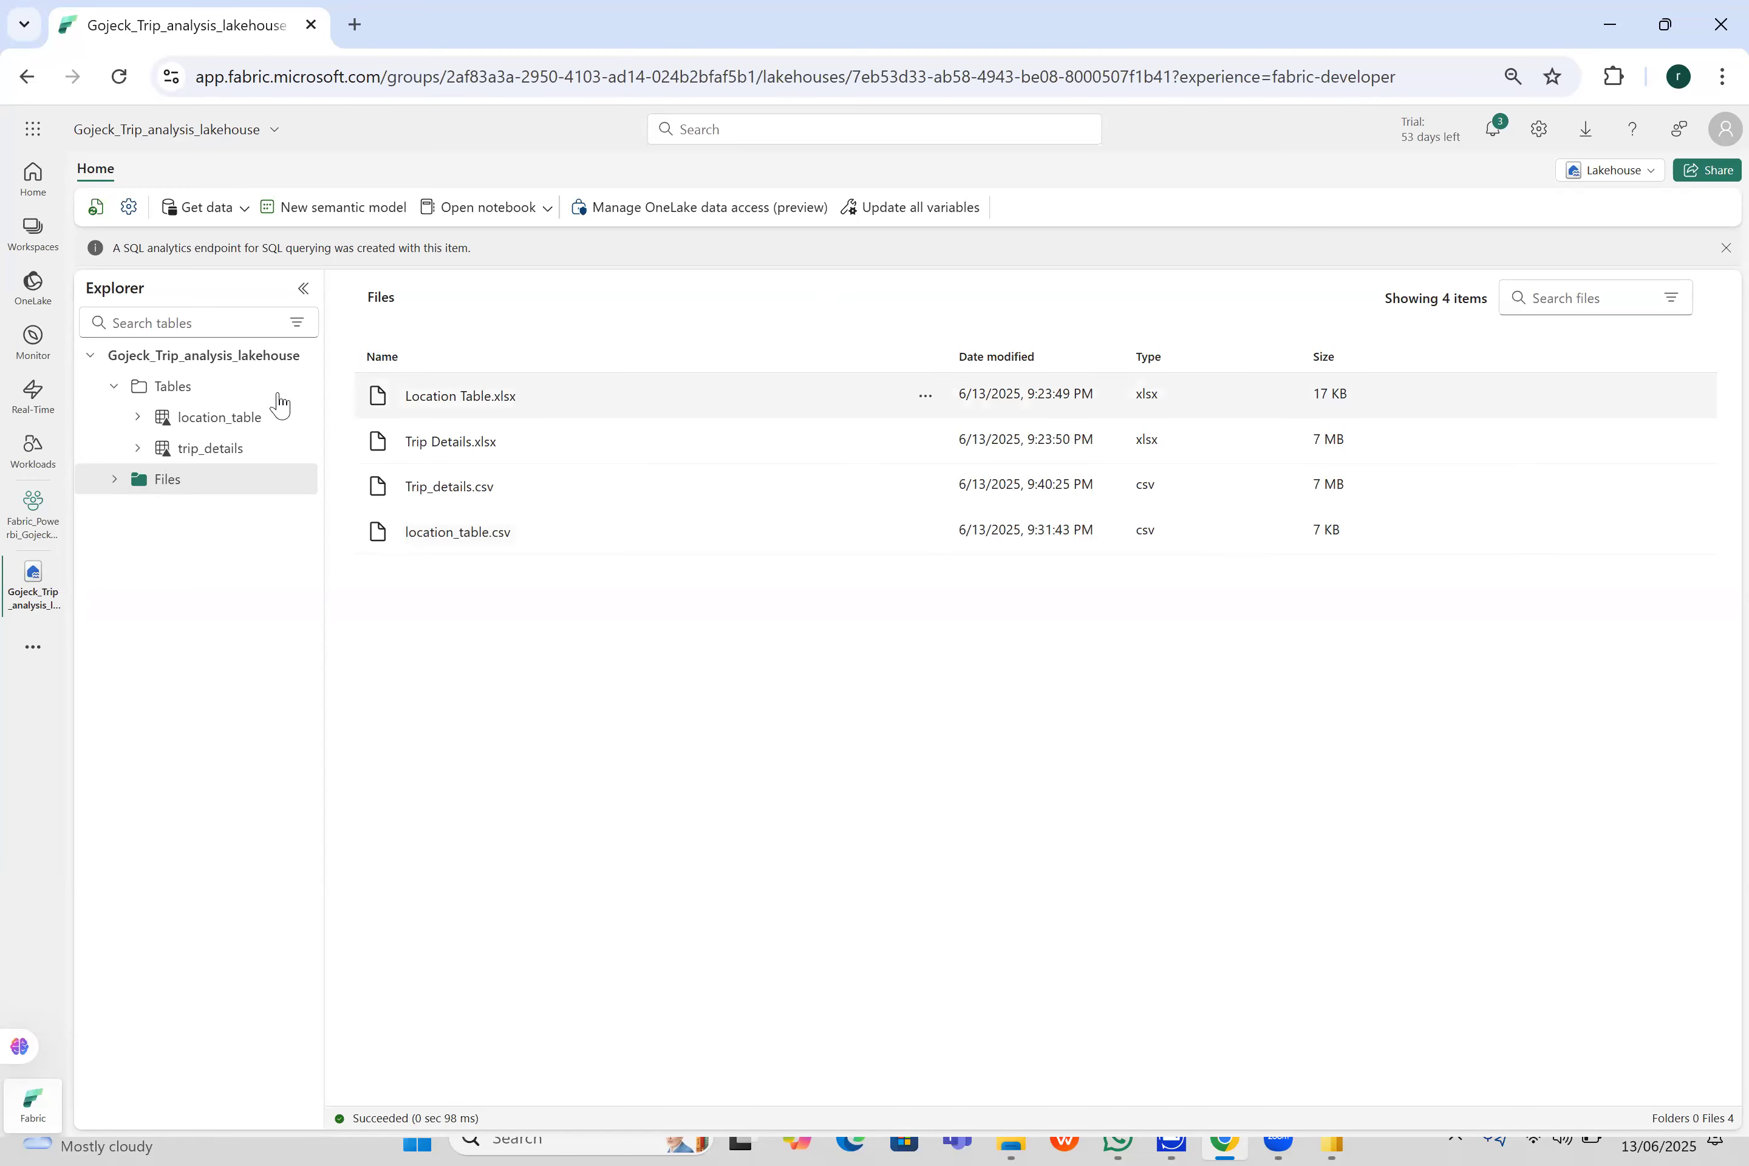
# - Preview the location_table and trip_details data, and switch from the lakehouse to its SQL analytics endpoint
pyautogui.click(226, 425)
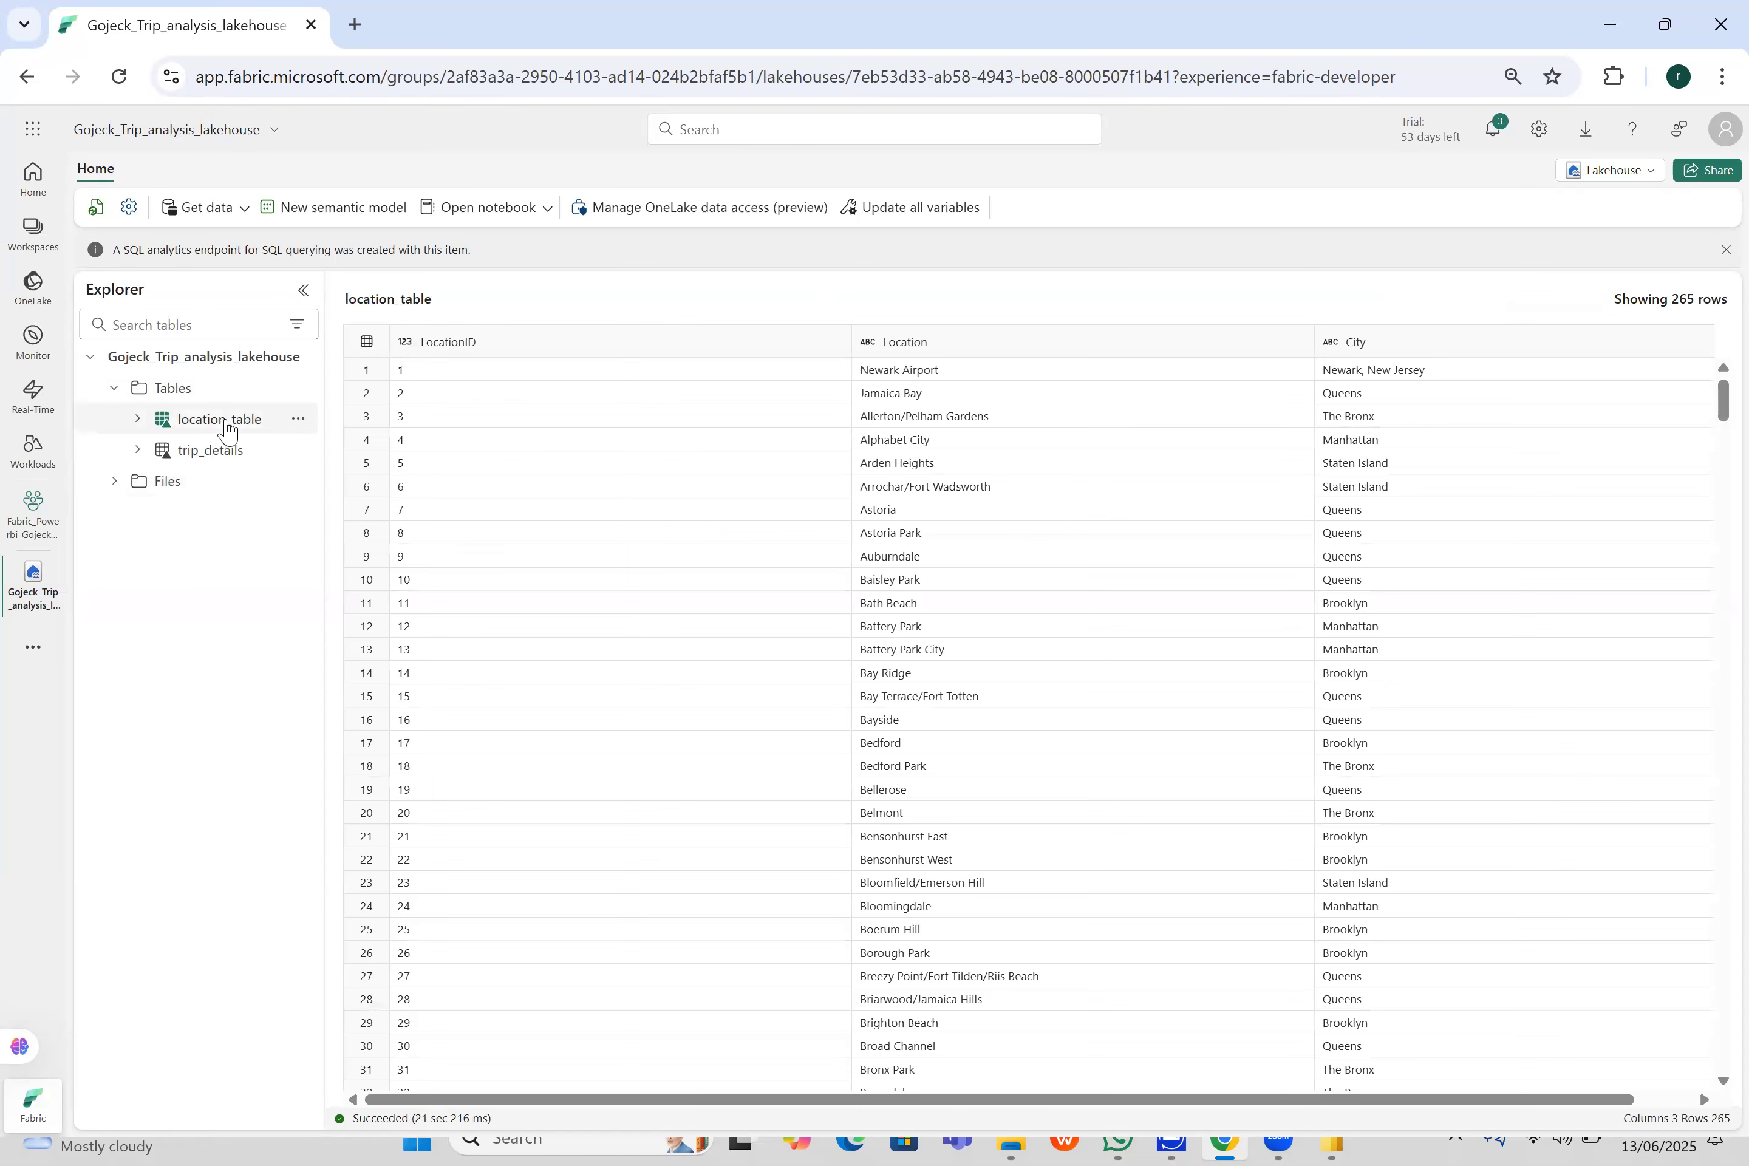
pyautogui.click(231, 461)
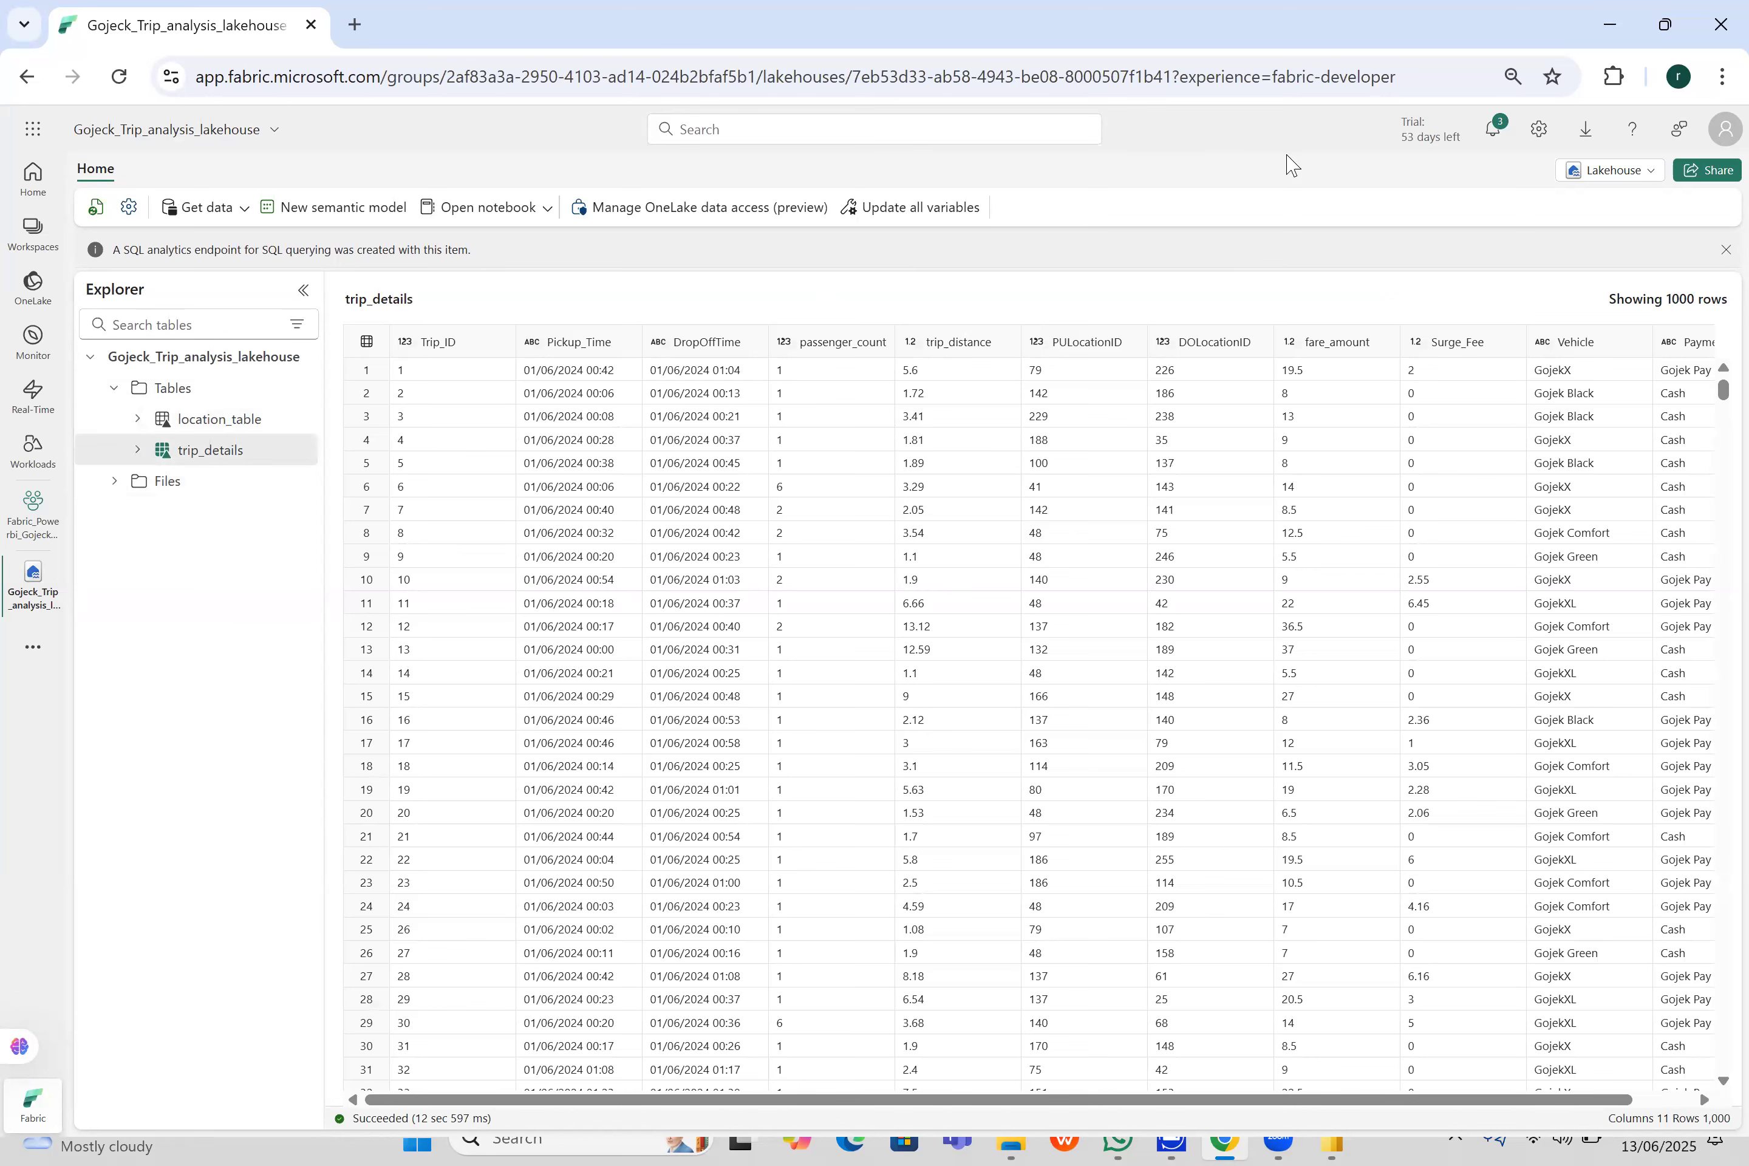
pyautogui.click(1652, 170)
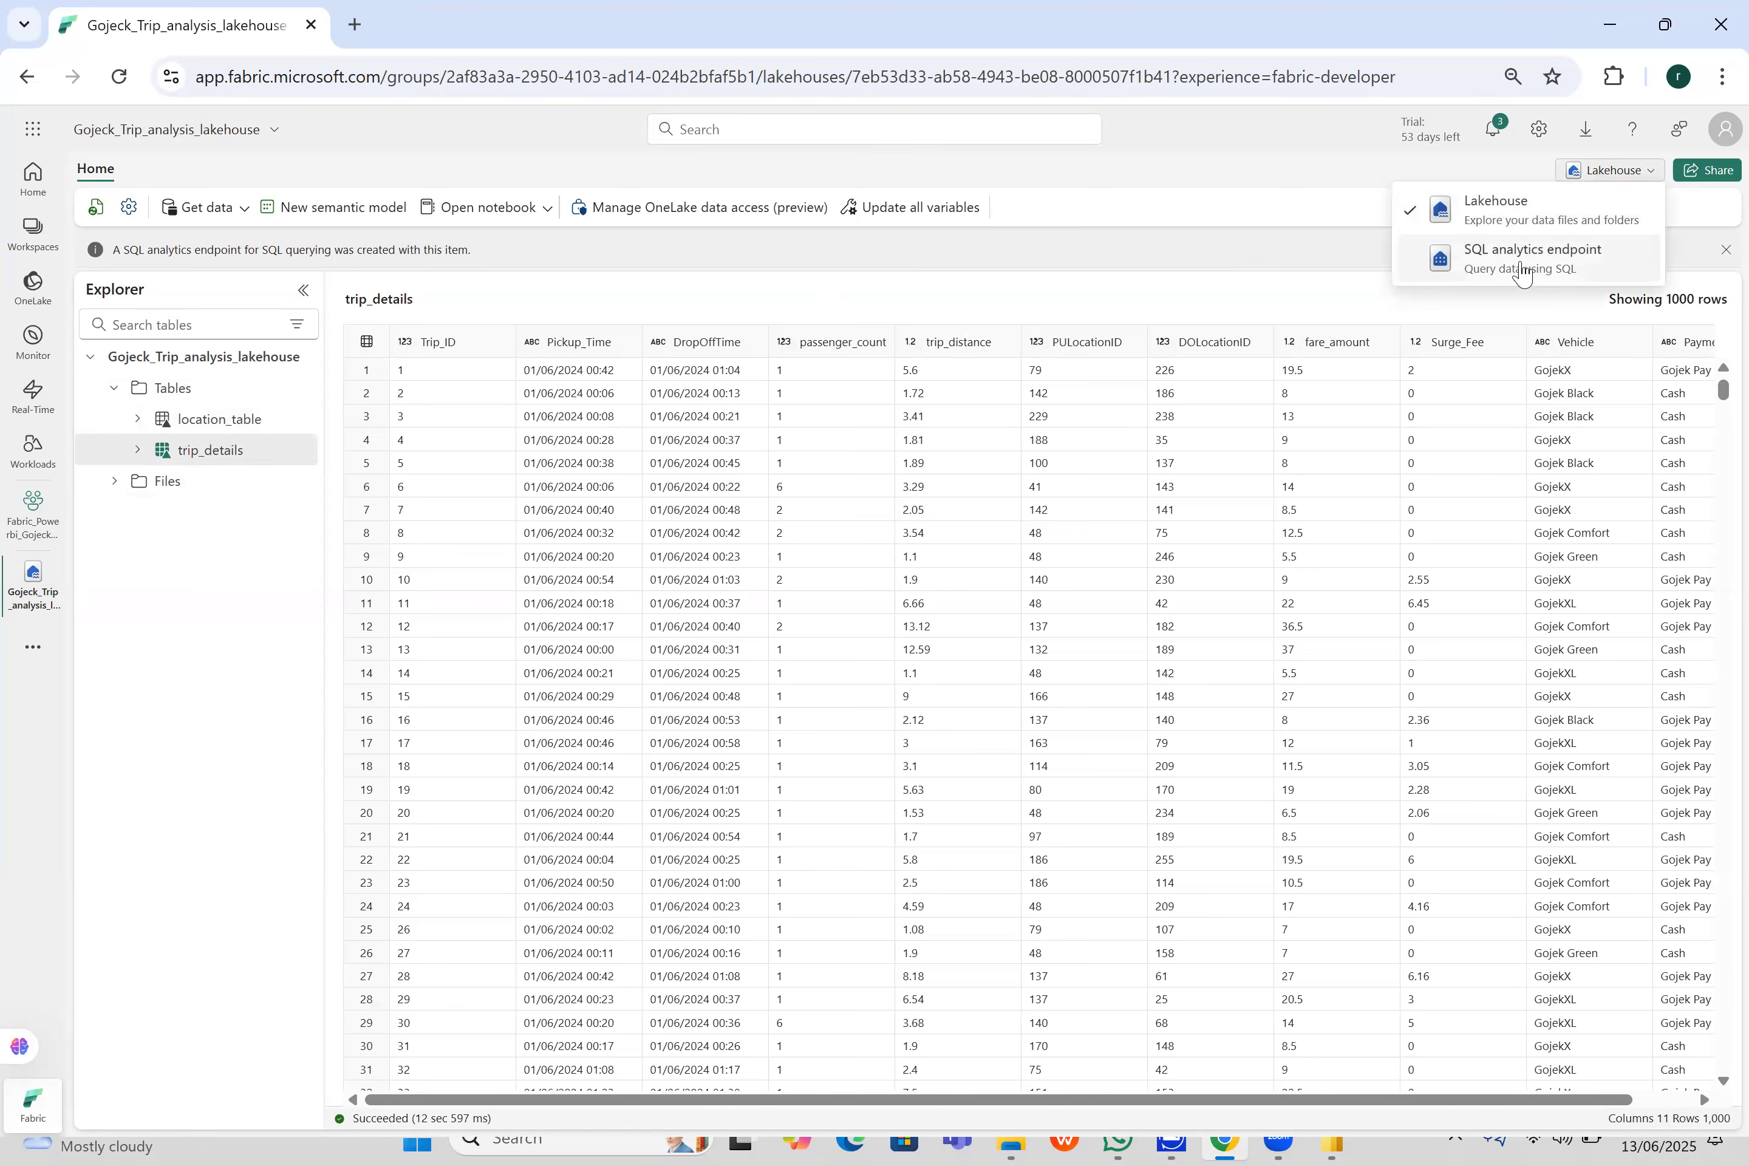
pyautogui.click(1523, 274)
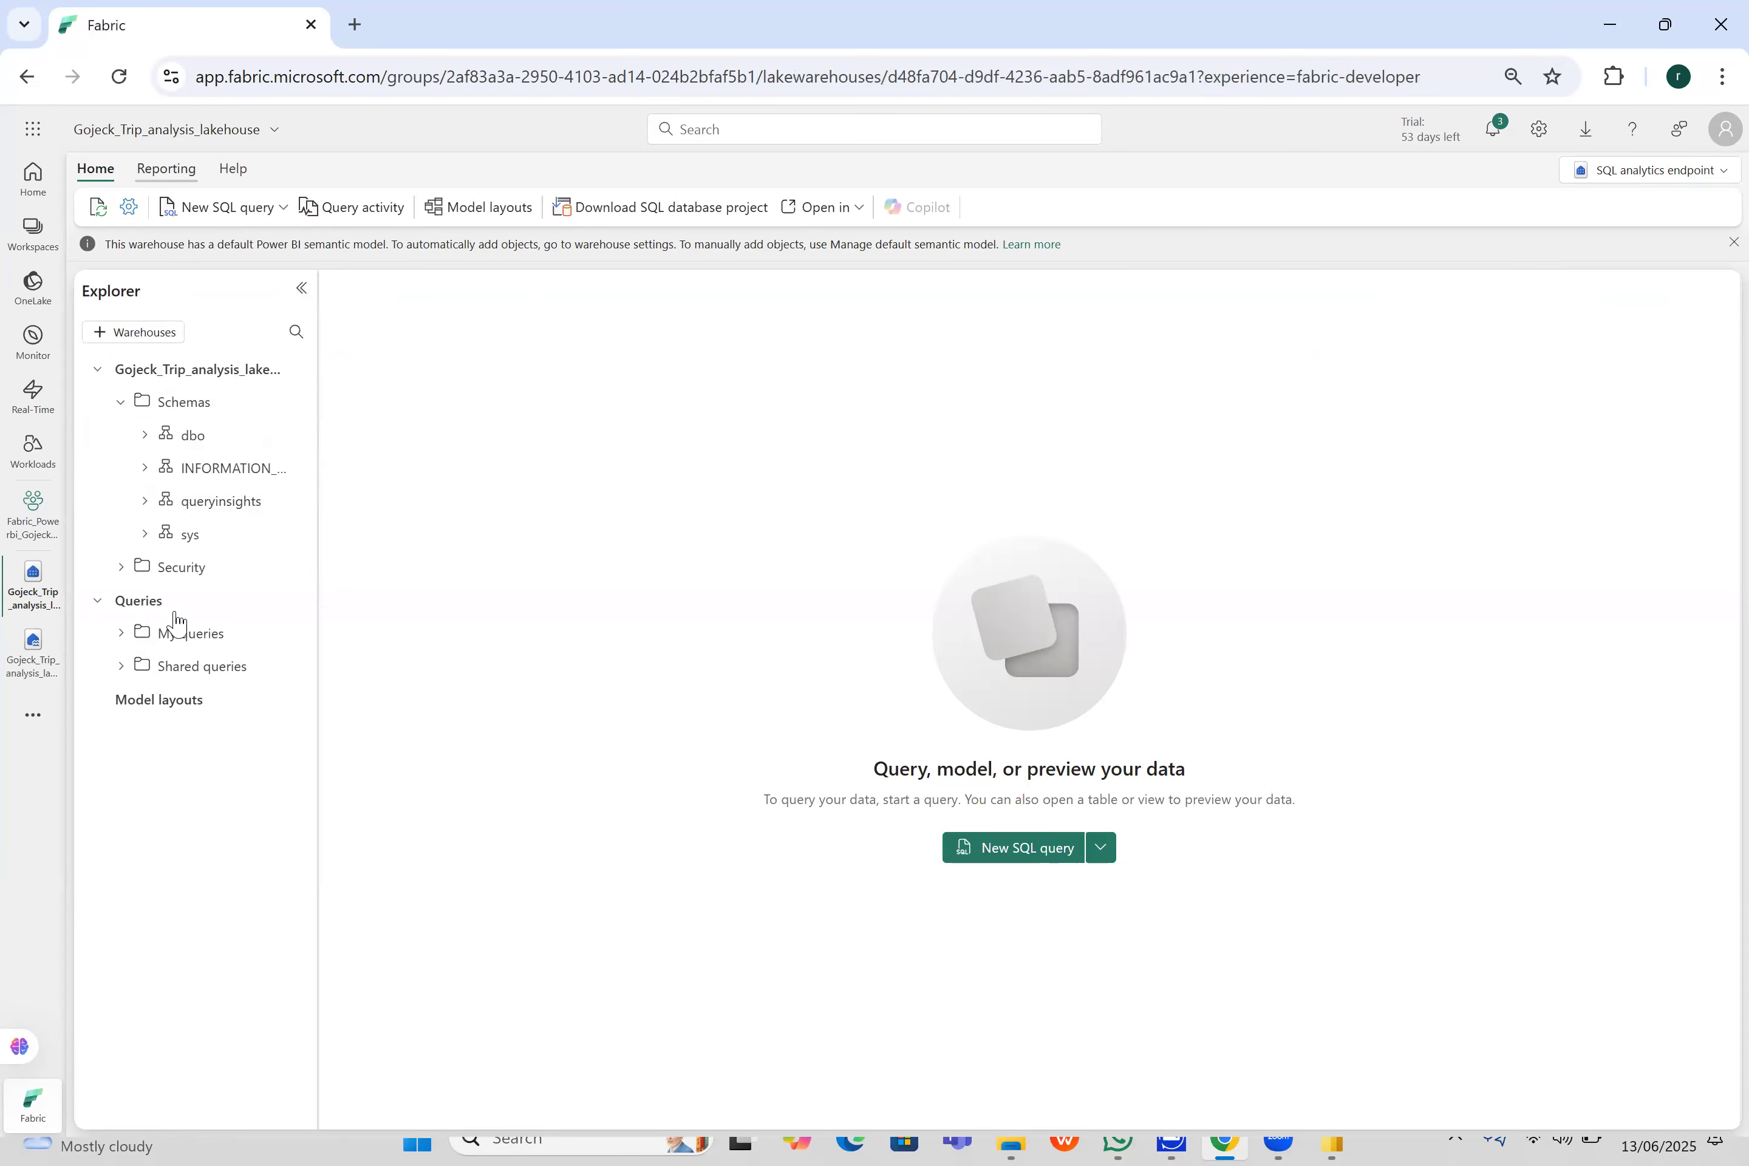
# - Open the model layouts and add the dbo tables location_table and trip_details to the default semantic model
pyautogui.click(186, 704)
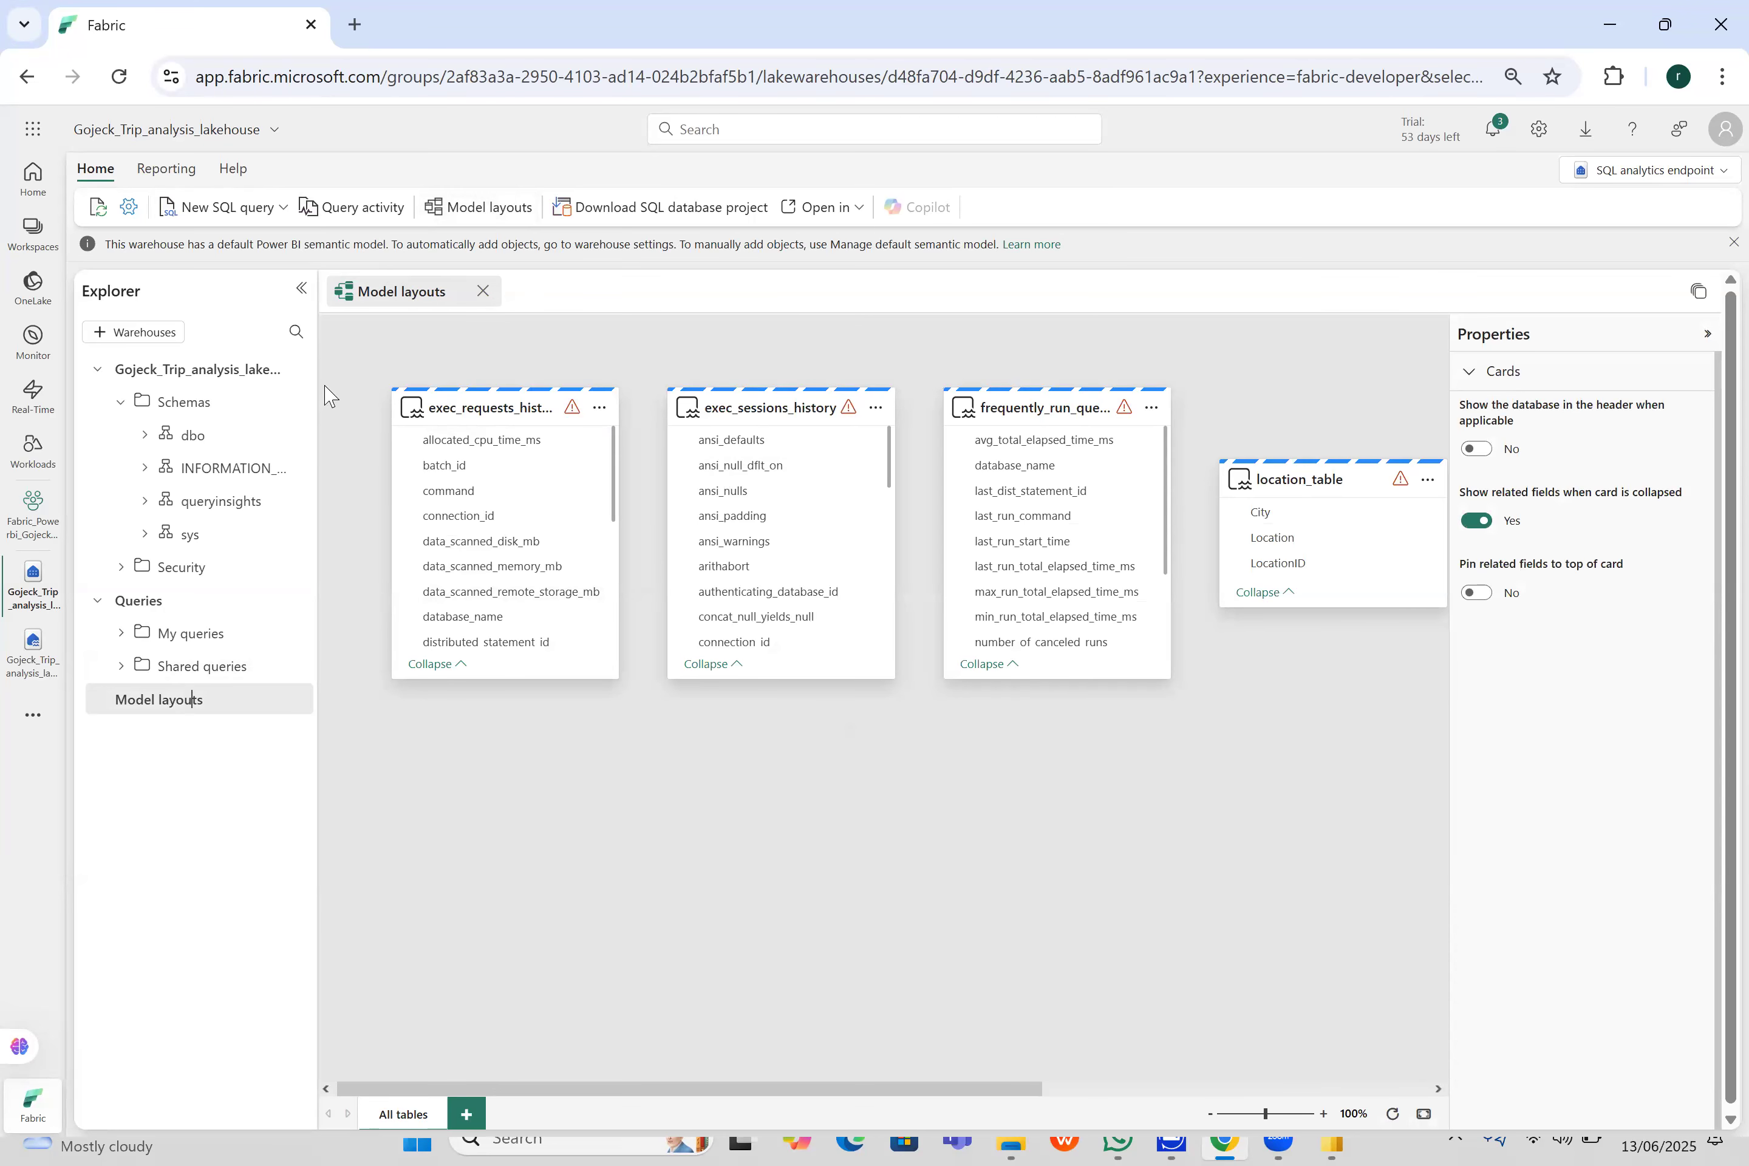
pyautogui.click(166, 168)
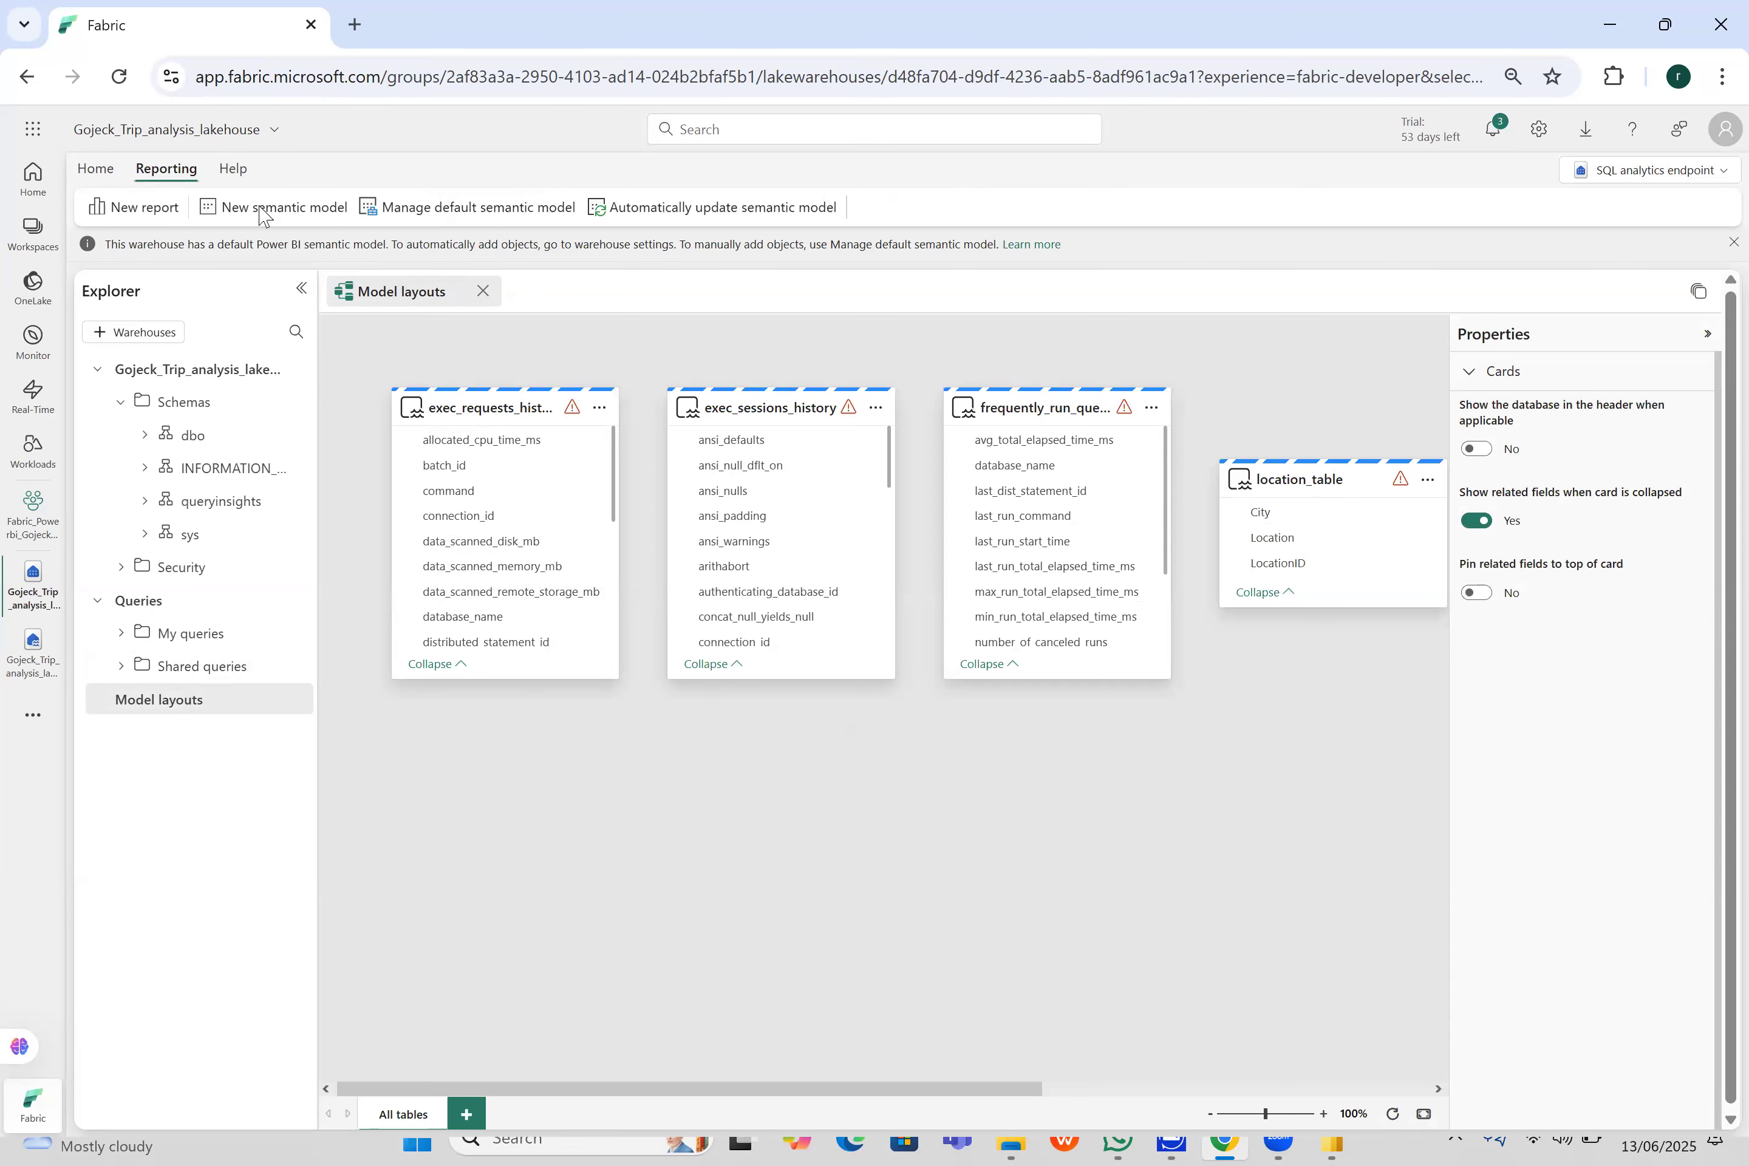
pyautogui.click(467, 210)
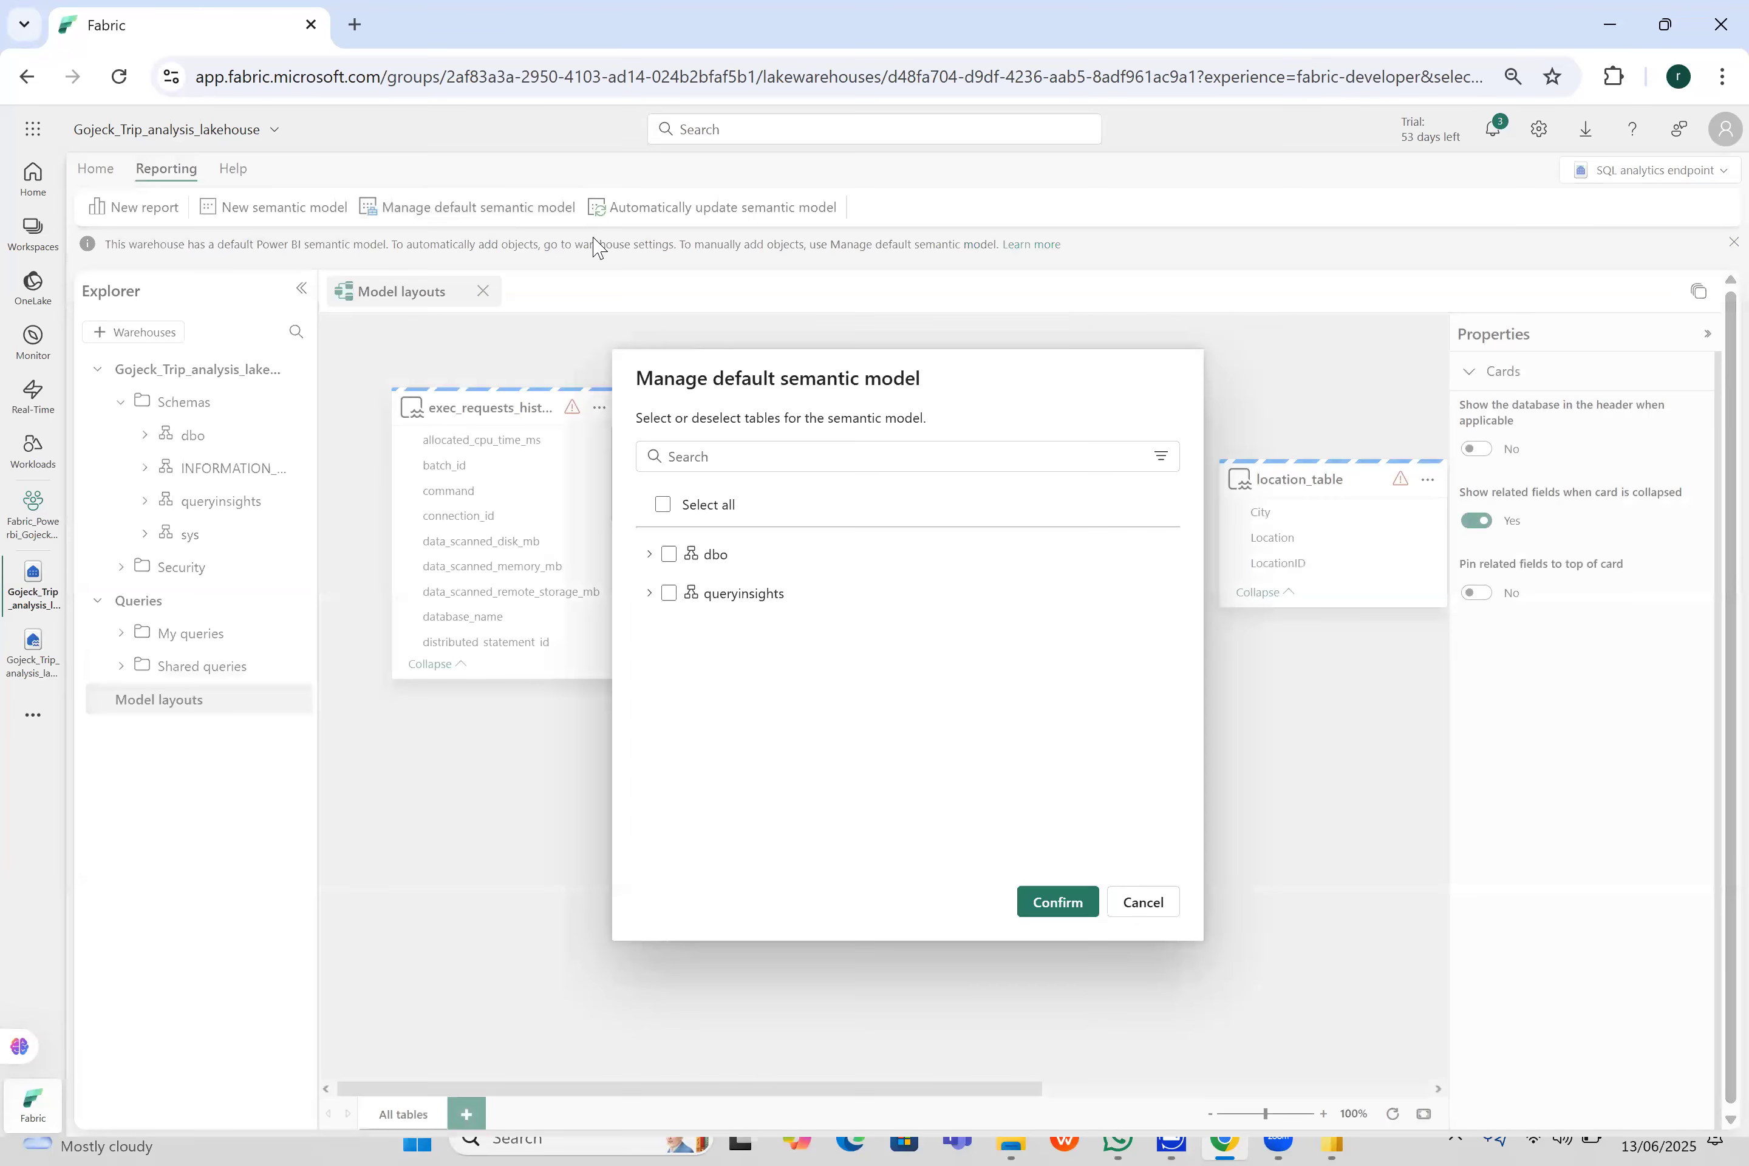
pyautogui.click(654, 555)
pyautogui.click(665, 593)
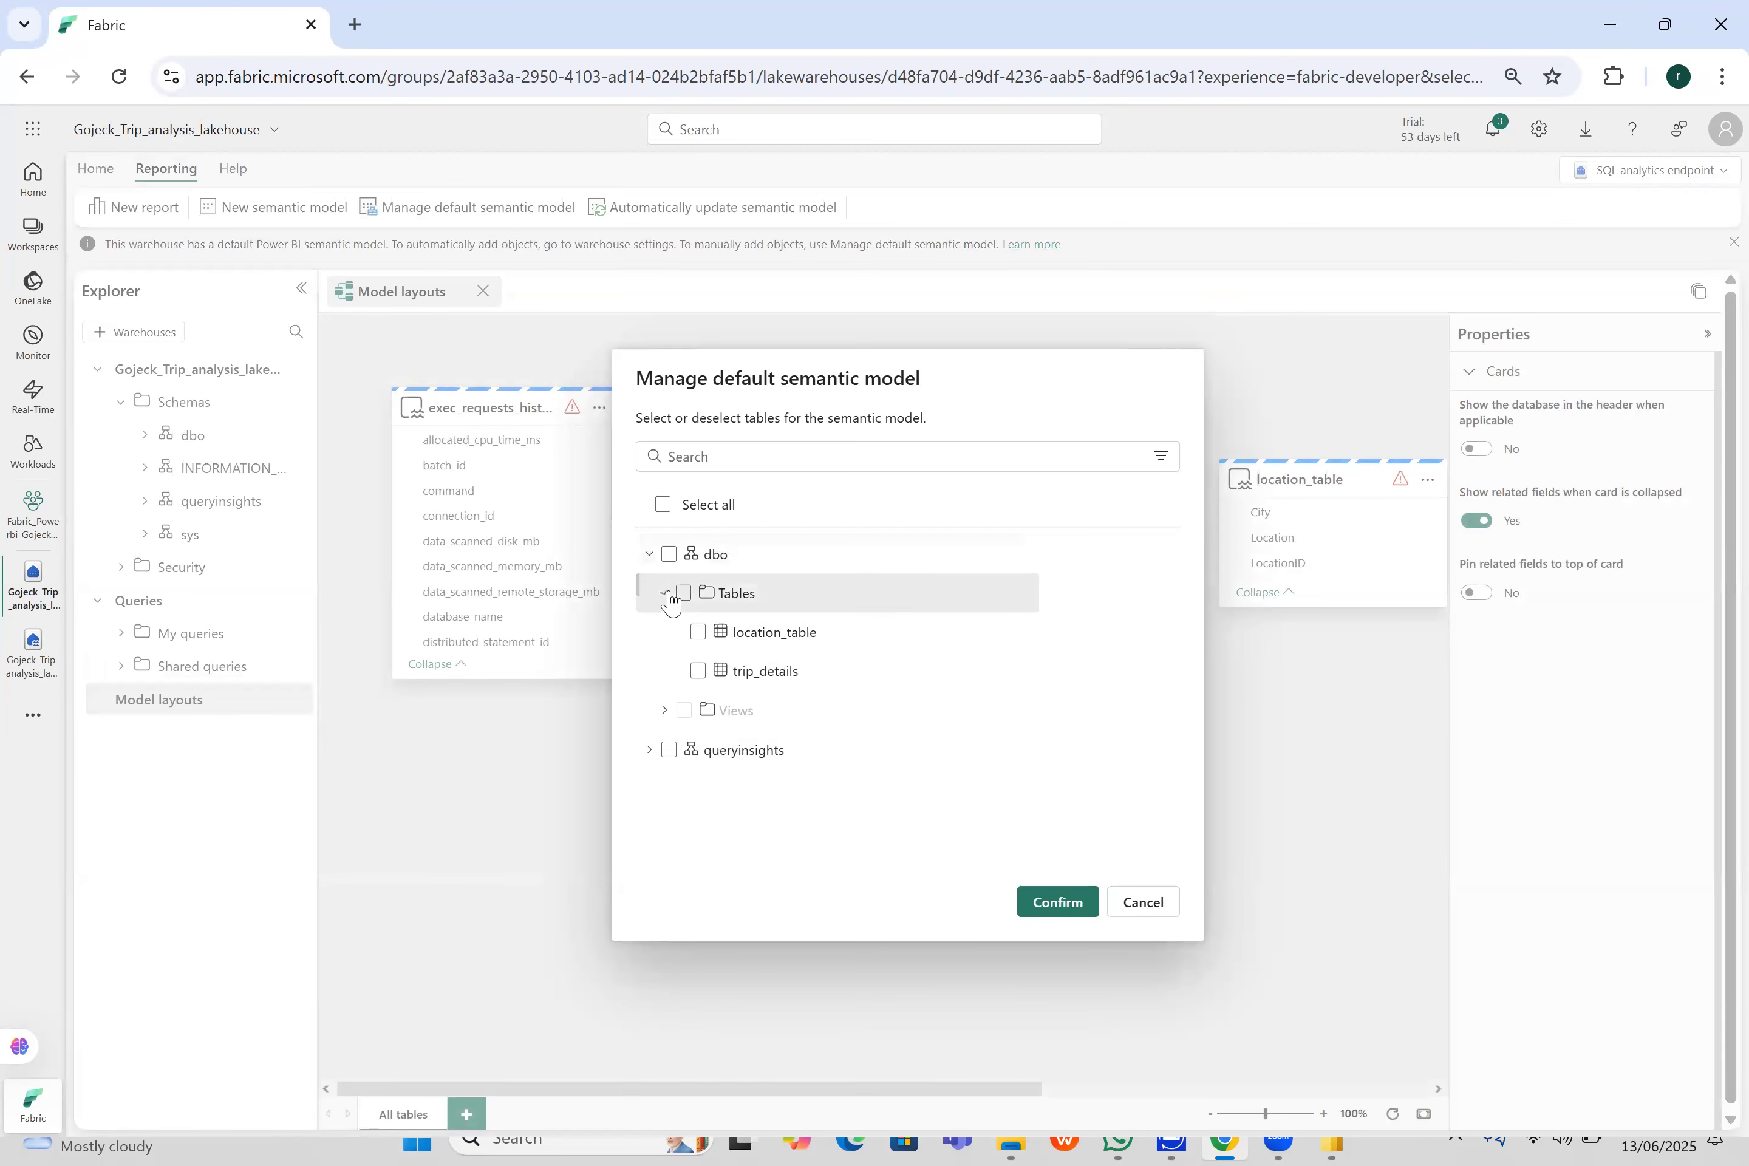
pyautogui.click(697, 633)
pyautogui.click(703, 671)
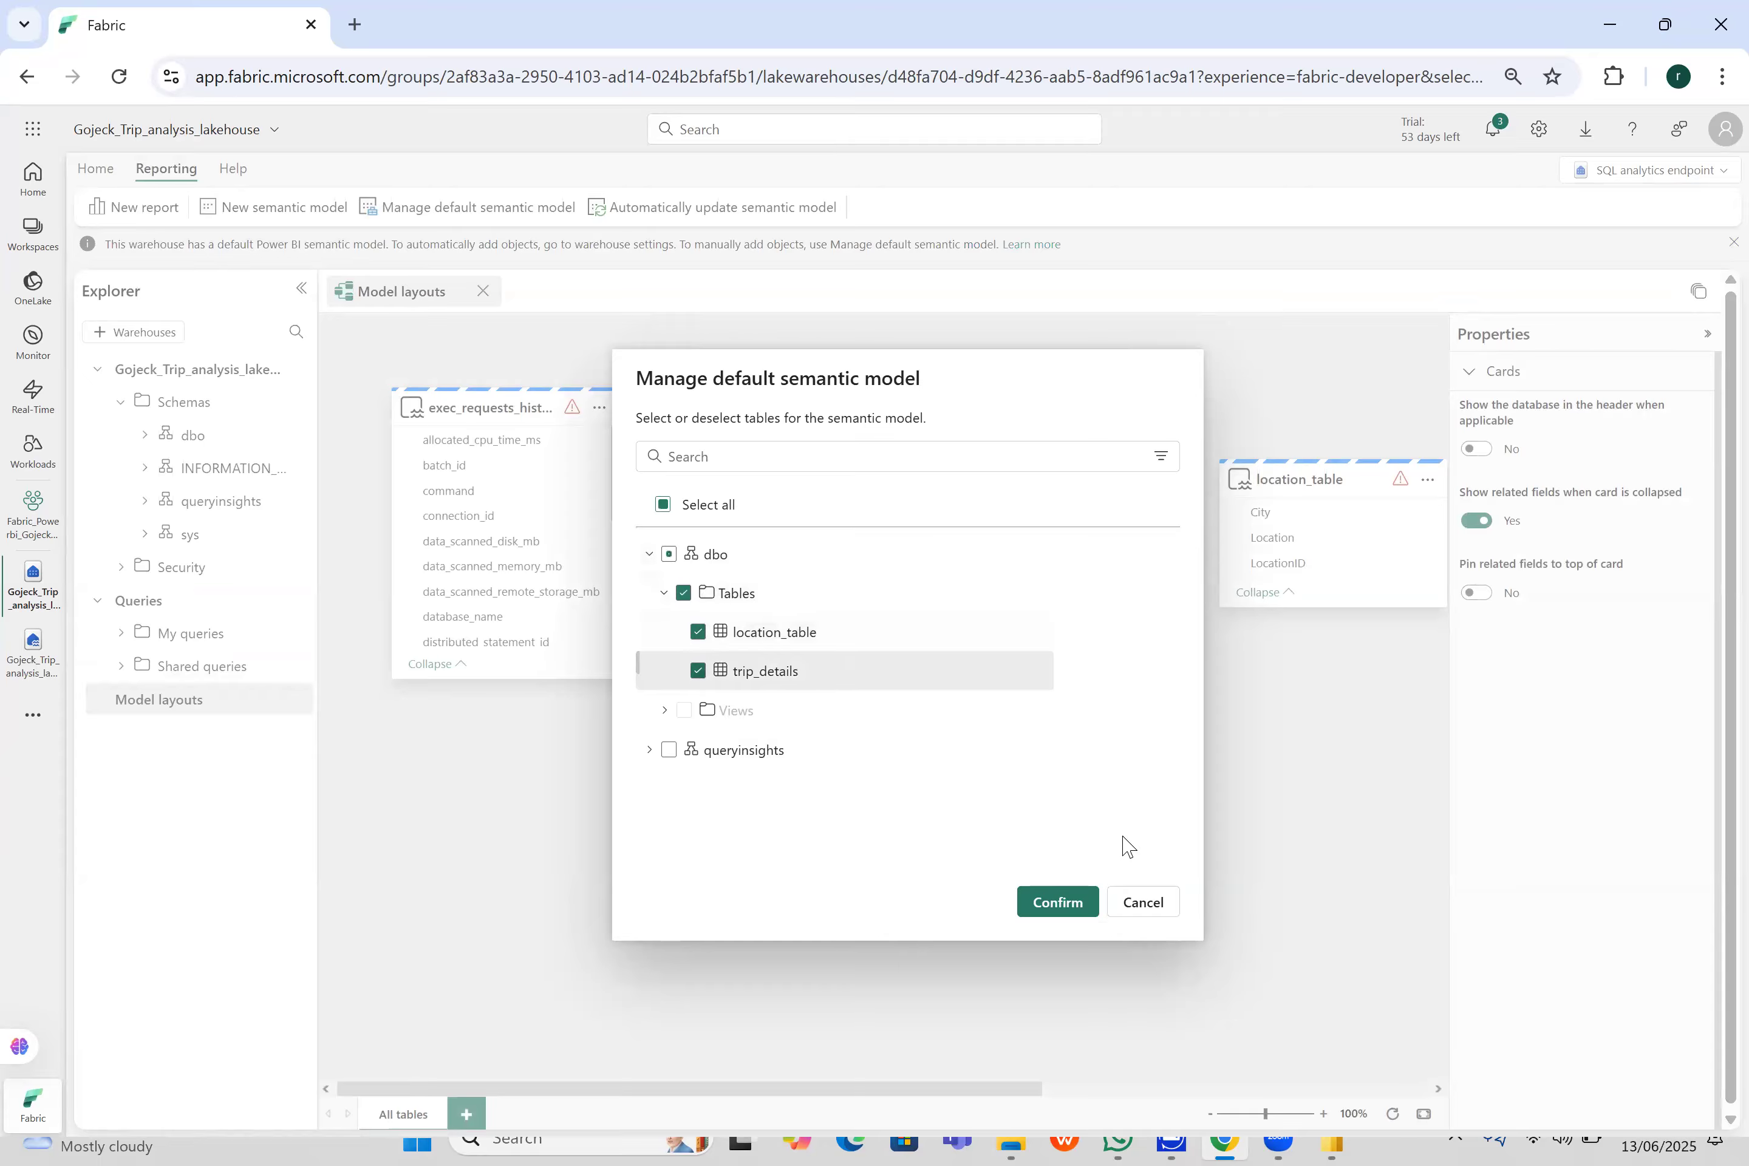
pyautogui.click(1073, 899)
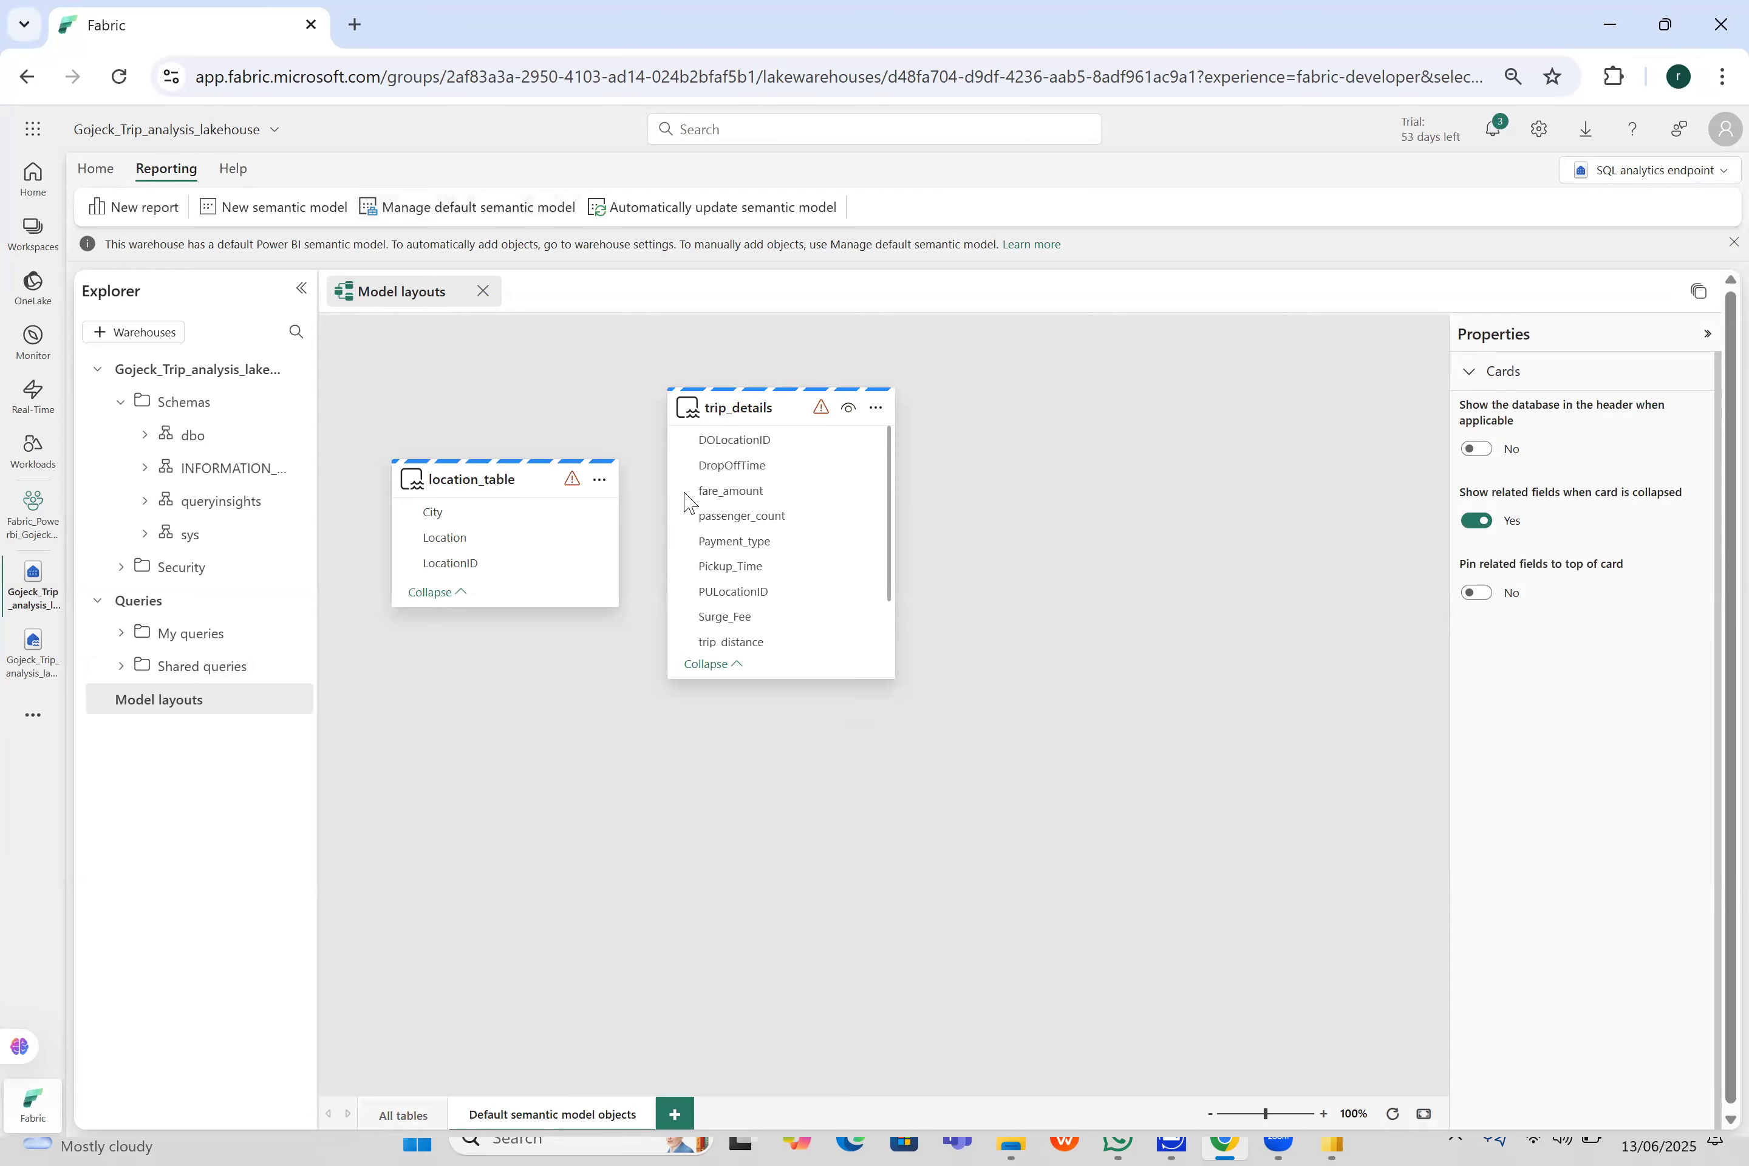
# - Lengthen the location_table card and place it to the right of the trip_details card, leaving a gap between them
pyautogui.moveTo(552, 489)
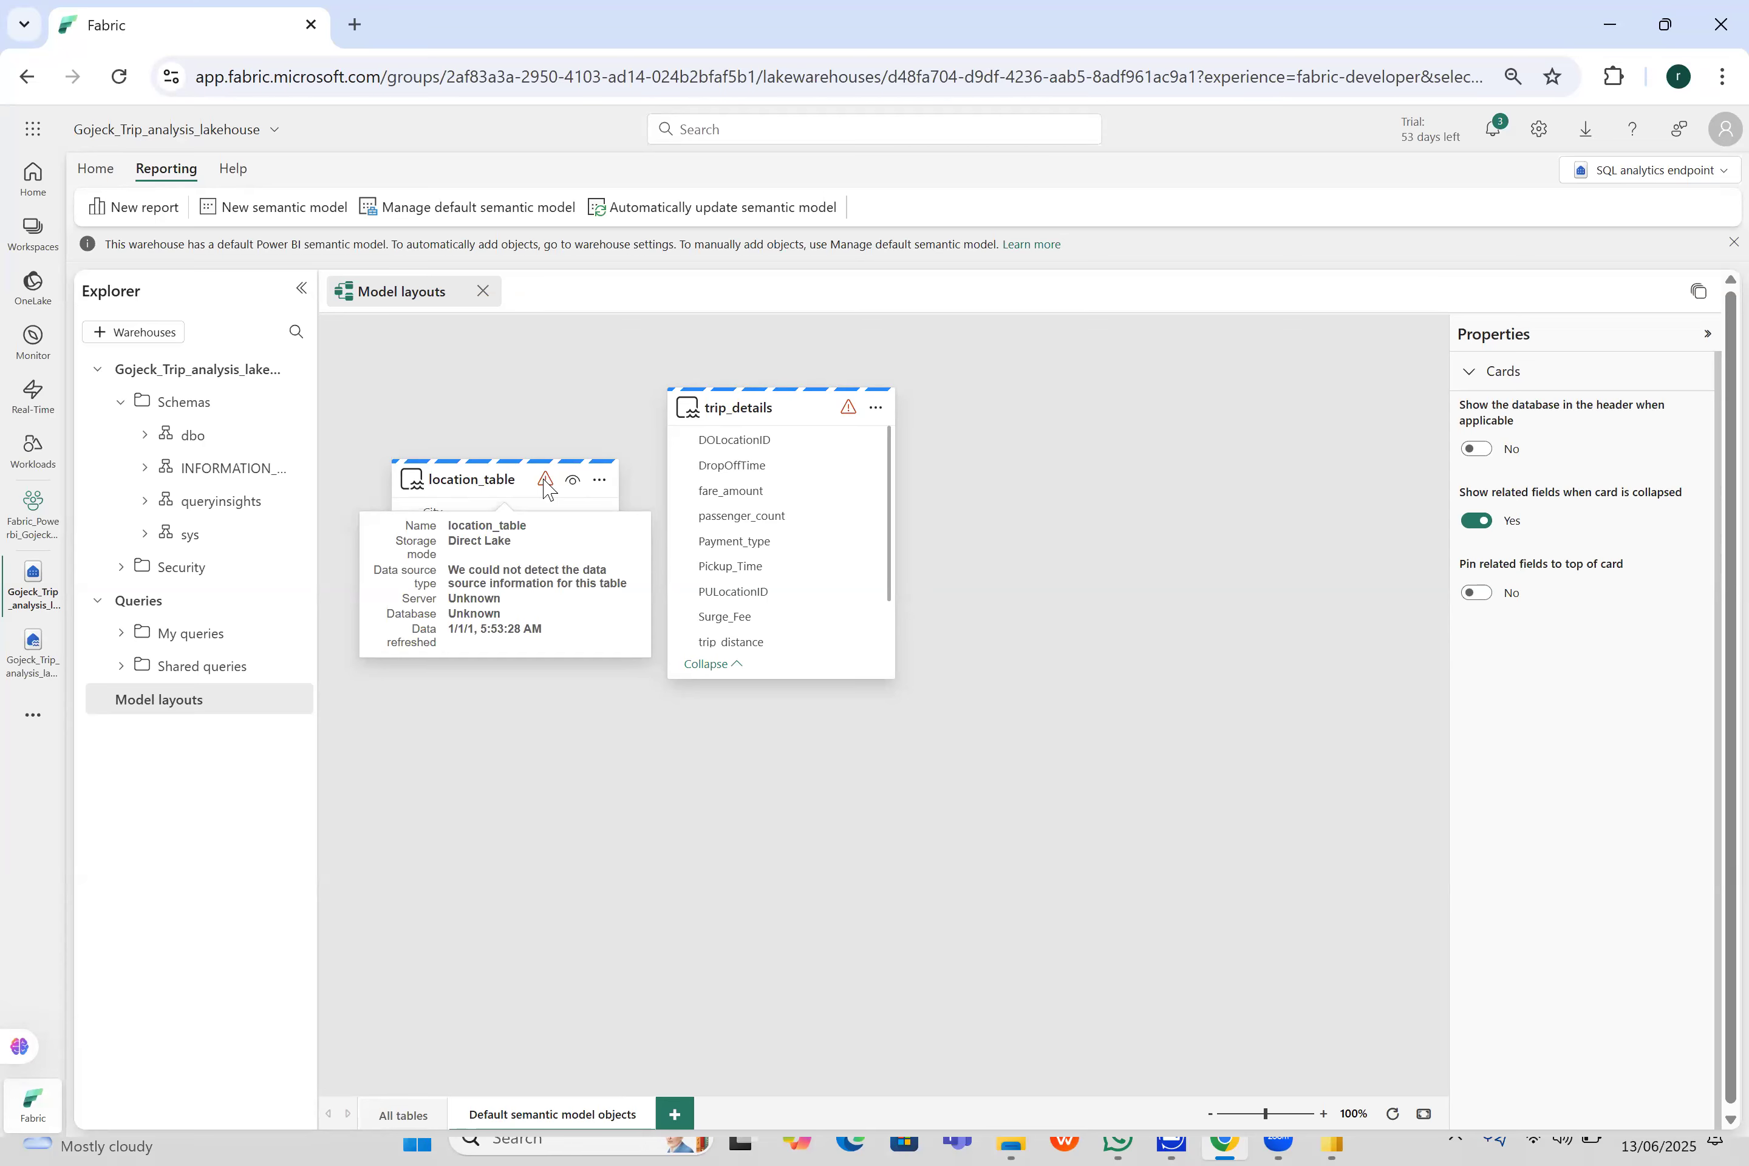
pyautogui.moveTo(752, 408); pyautogui.dragTo(982, 434)
pyautogui.moveTo(612, 652); pyautogui.dragTo(614, 735)
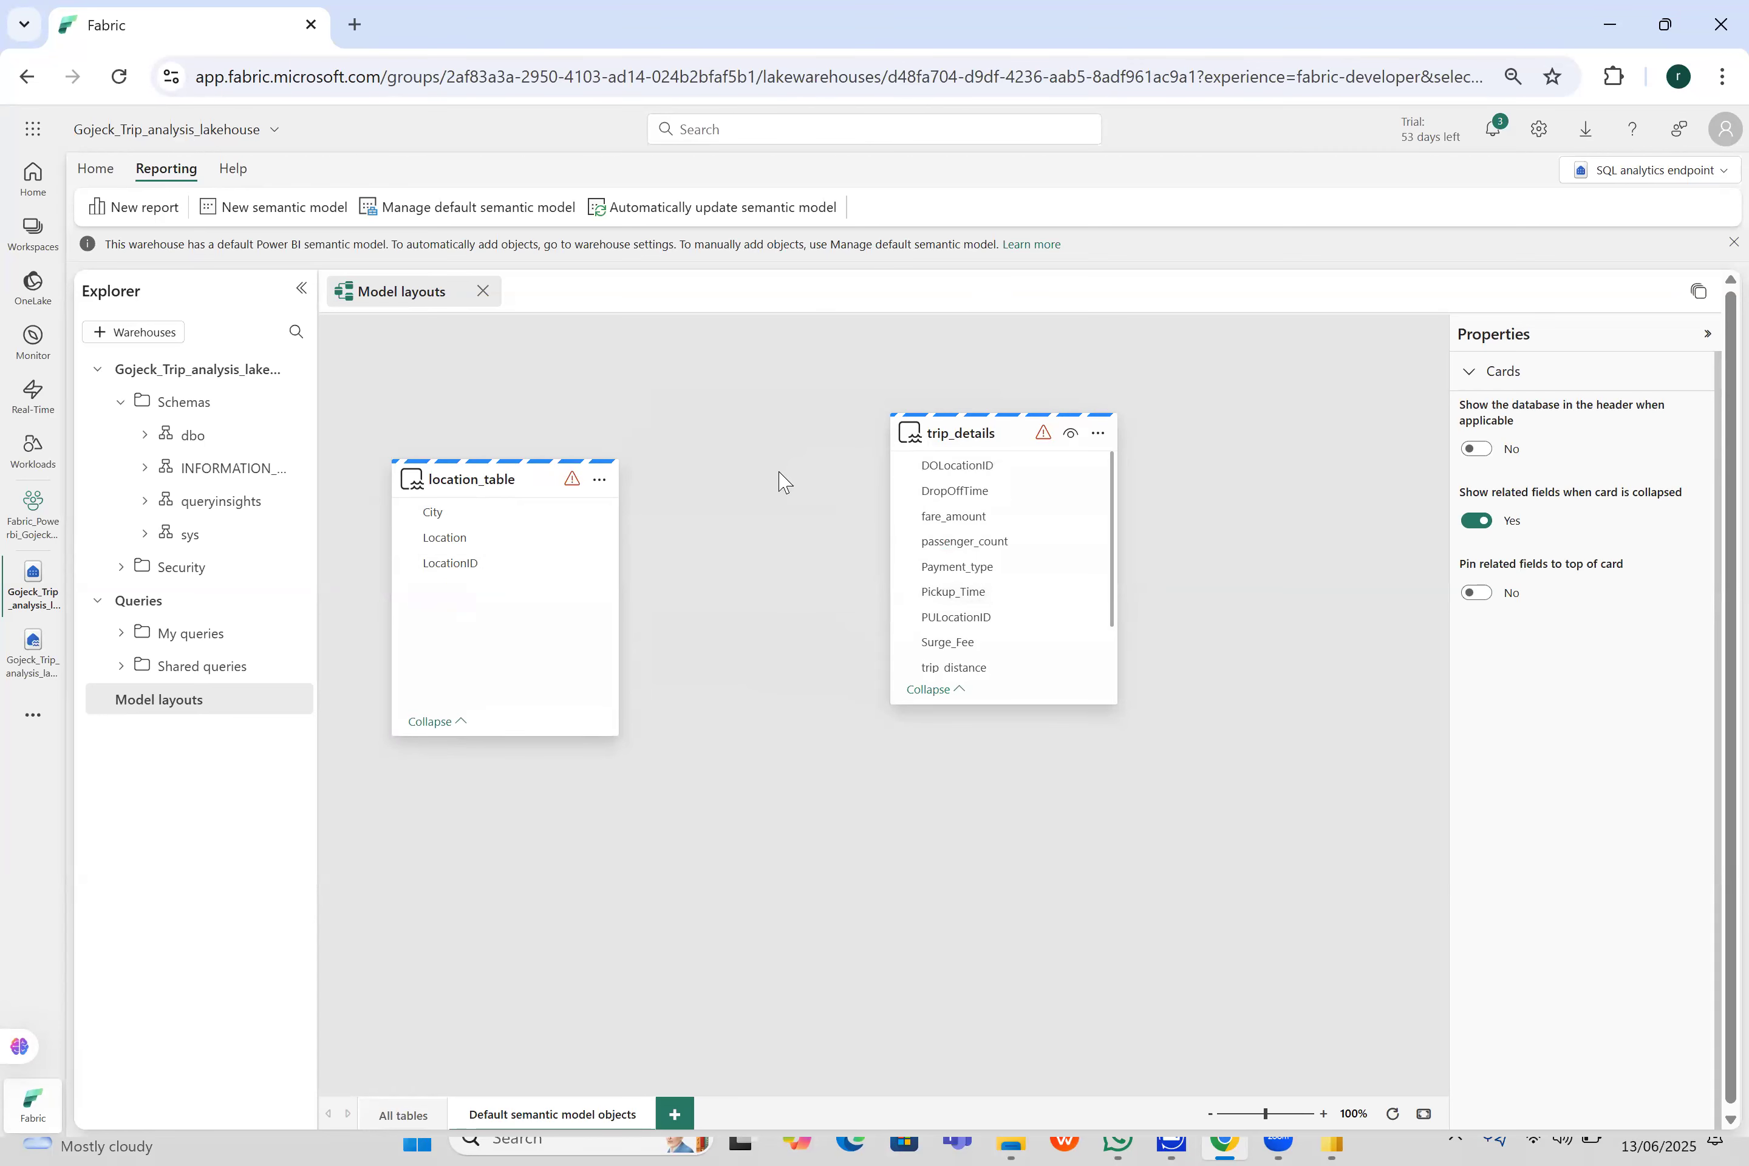
pyautogui.moveTo(512, 476); pyautogui.dragTo(1279, 429)
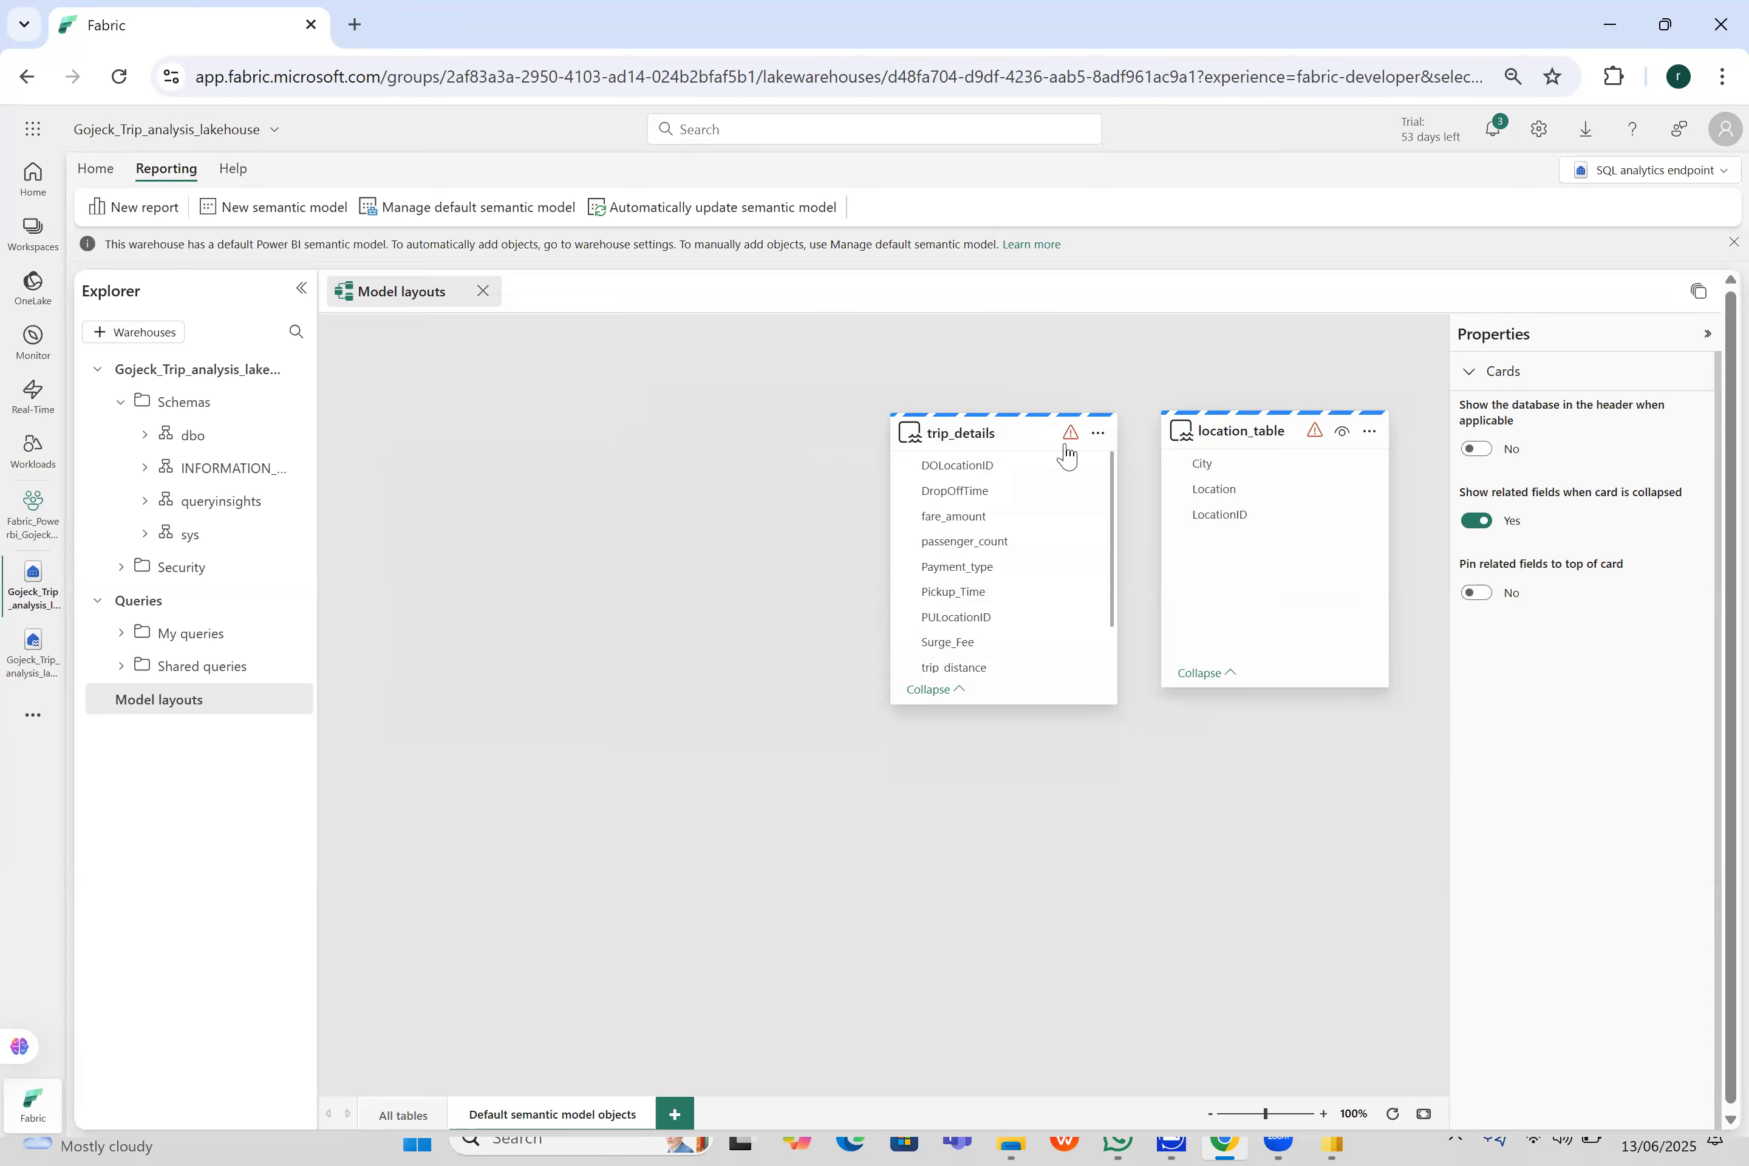
pyautogui.moveTo(1067, 455); pyautogui.dragTo(829, 495)
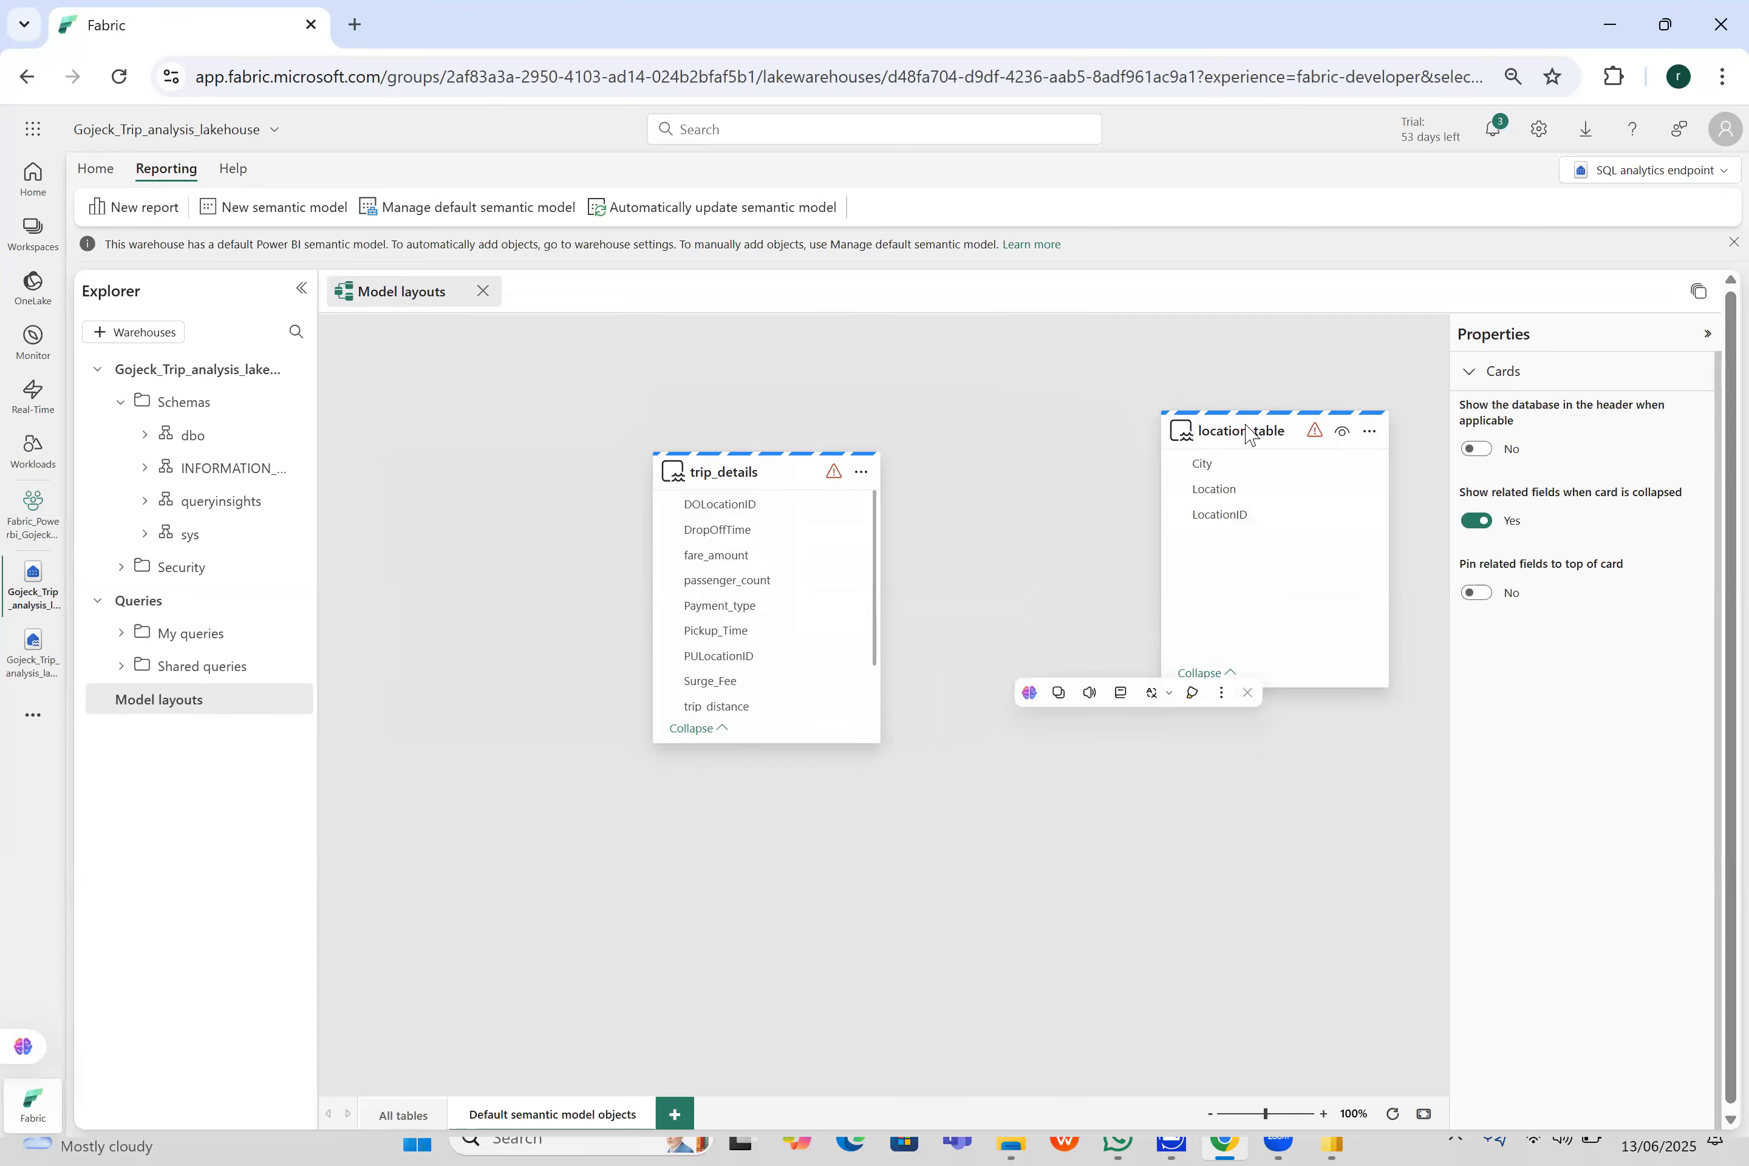
pyautogui.moveTo(1229, 425); pyautogui.dragTo(1117, 456)
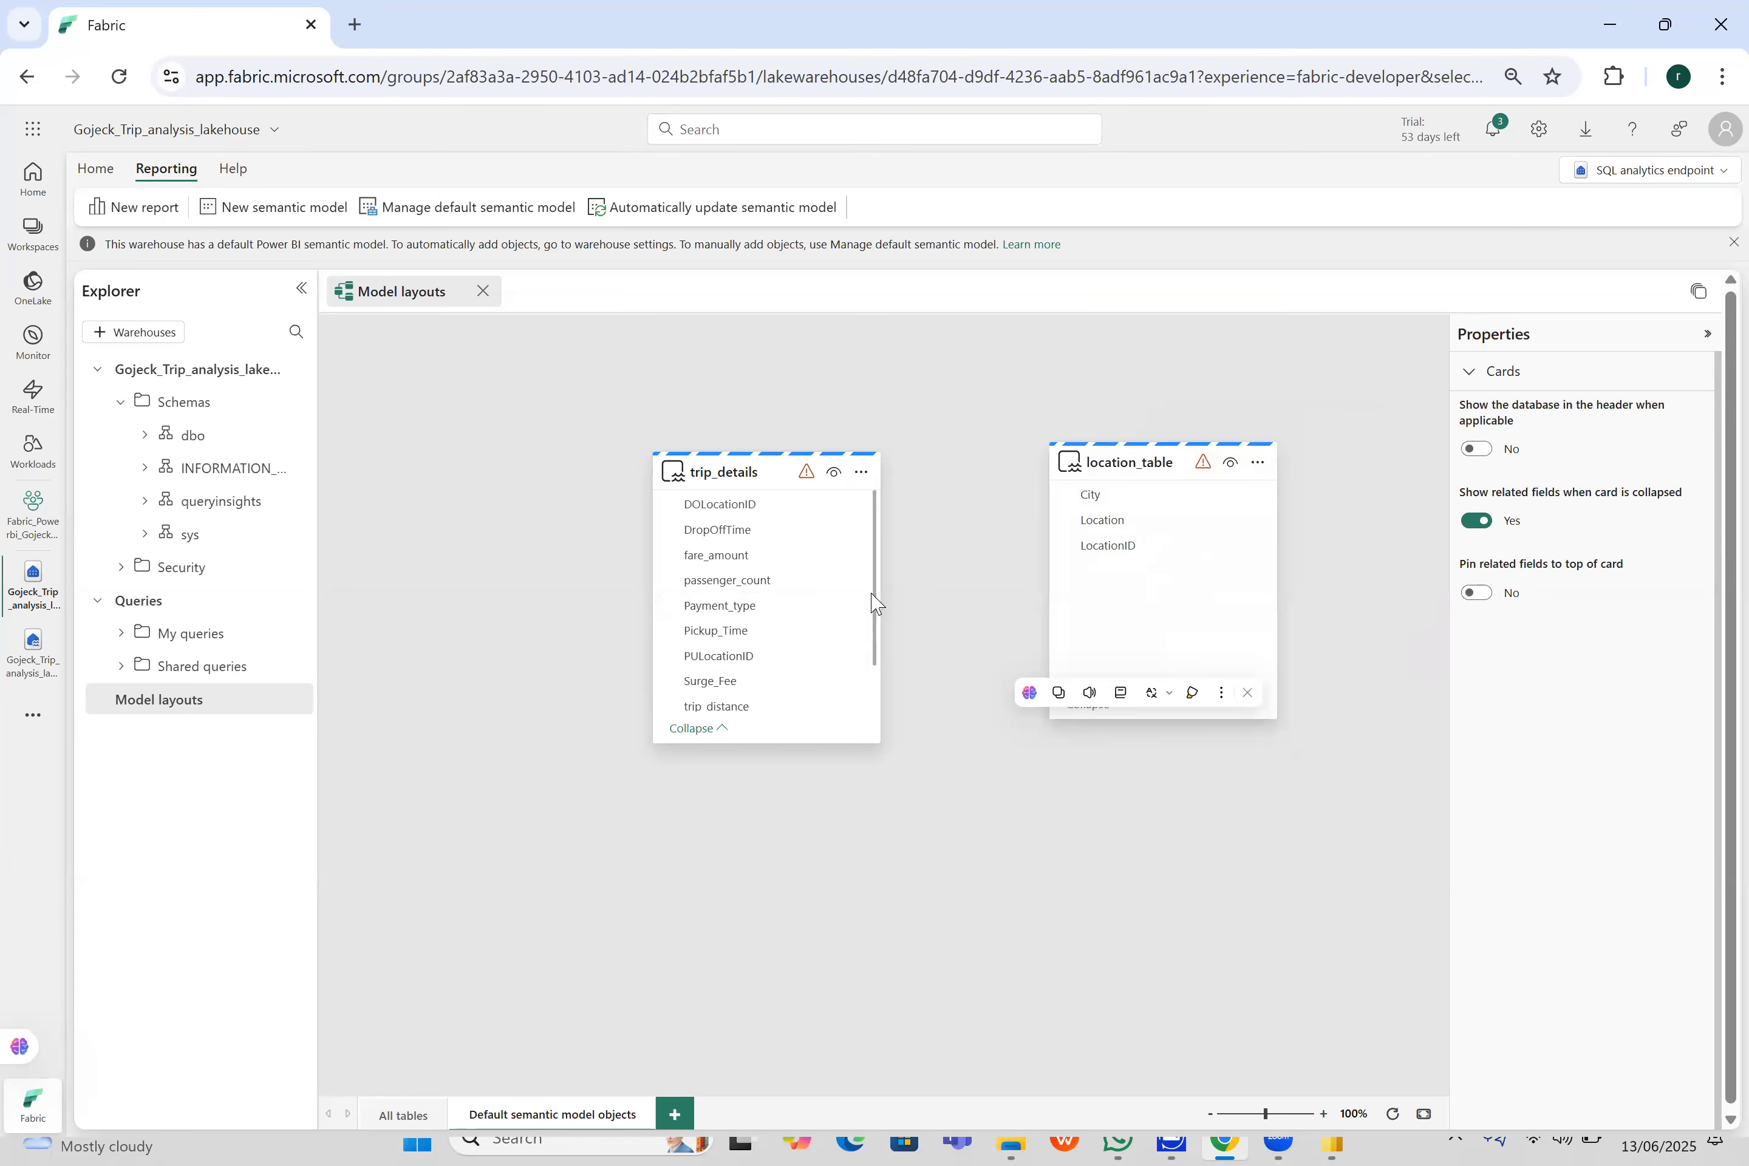
pyautogui.moveTo(1113, 549)
pyautogui.mouseDown()
pyautogui.moveTo(889, 552)
pyautogui.moveTo(1106, 551)
pyautogui.mouseUp()
pyautogui.click(1135, 548)
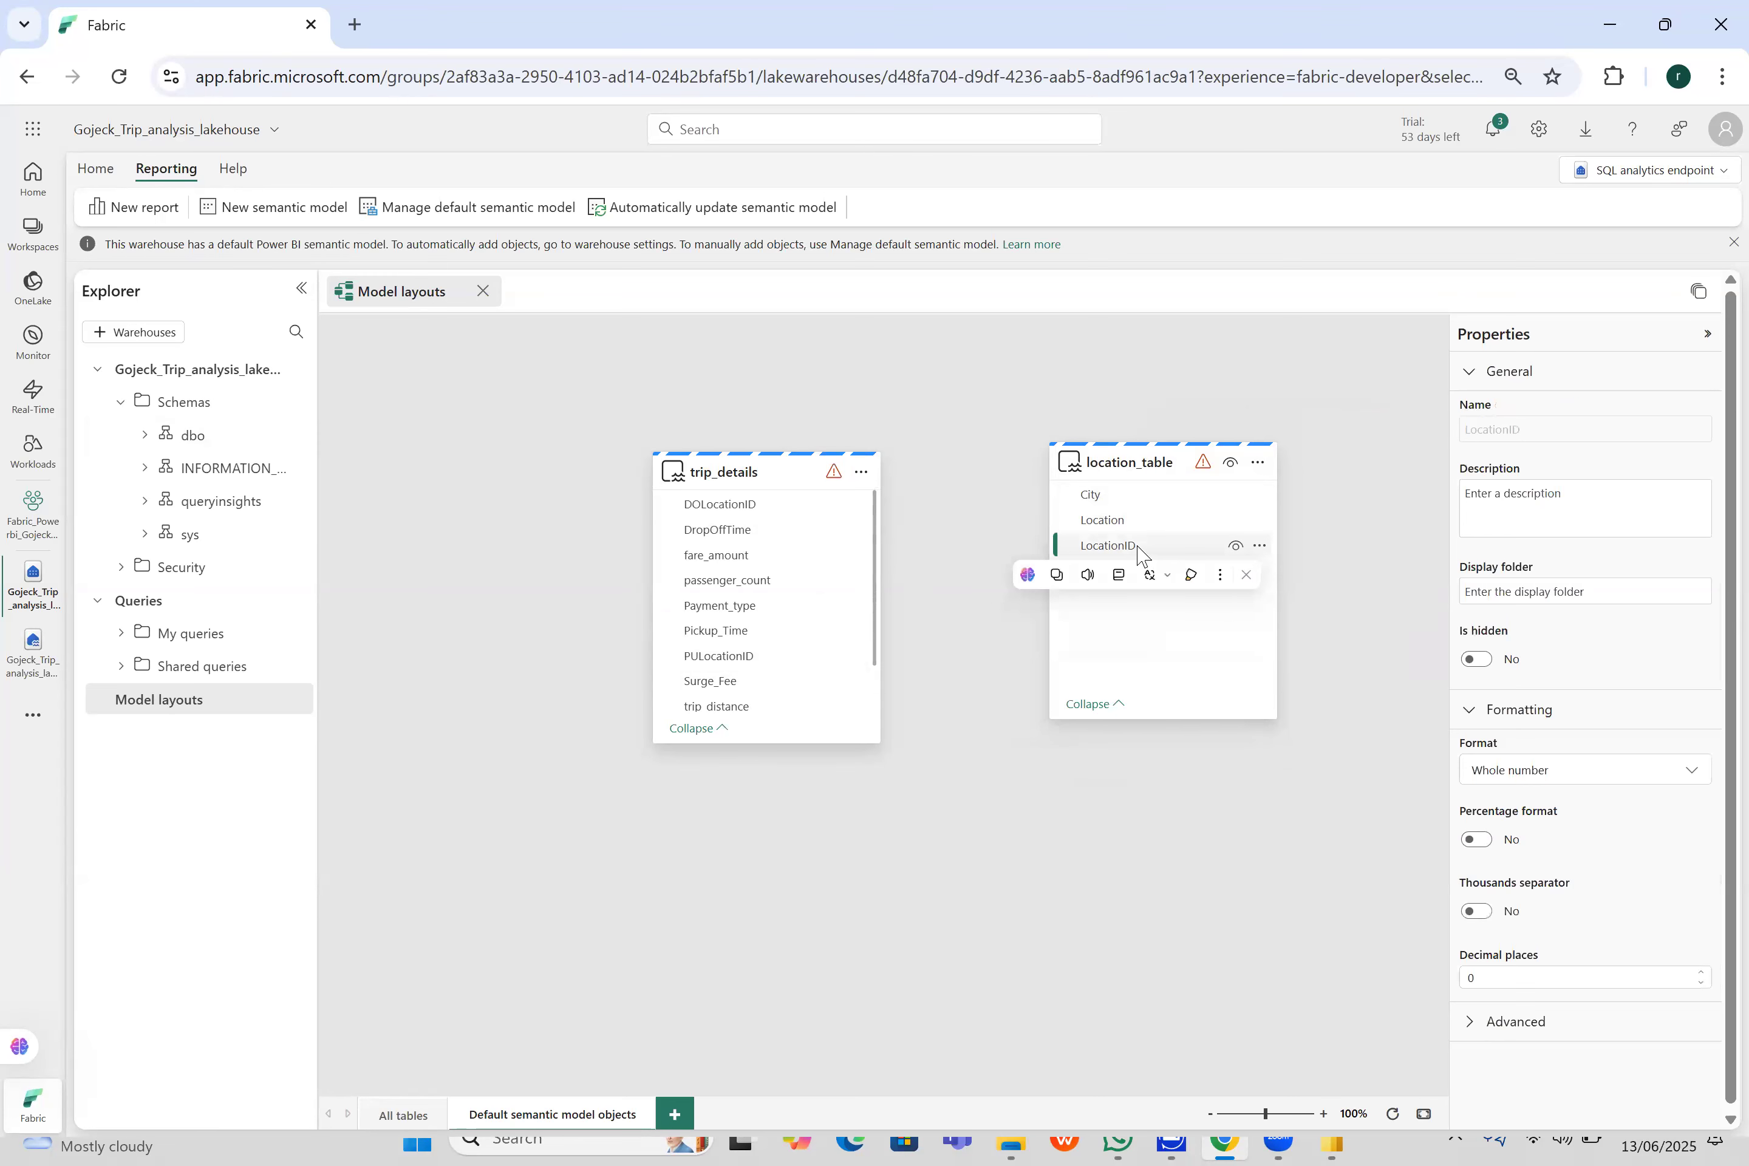
pyautogui.click(1048, 548)
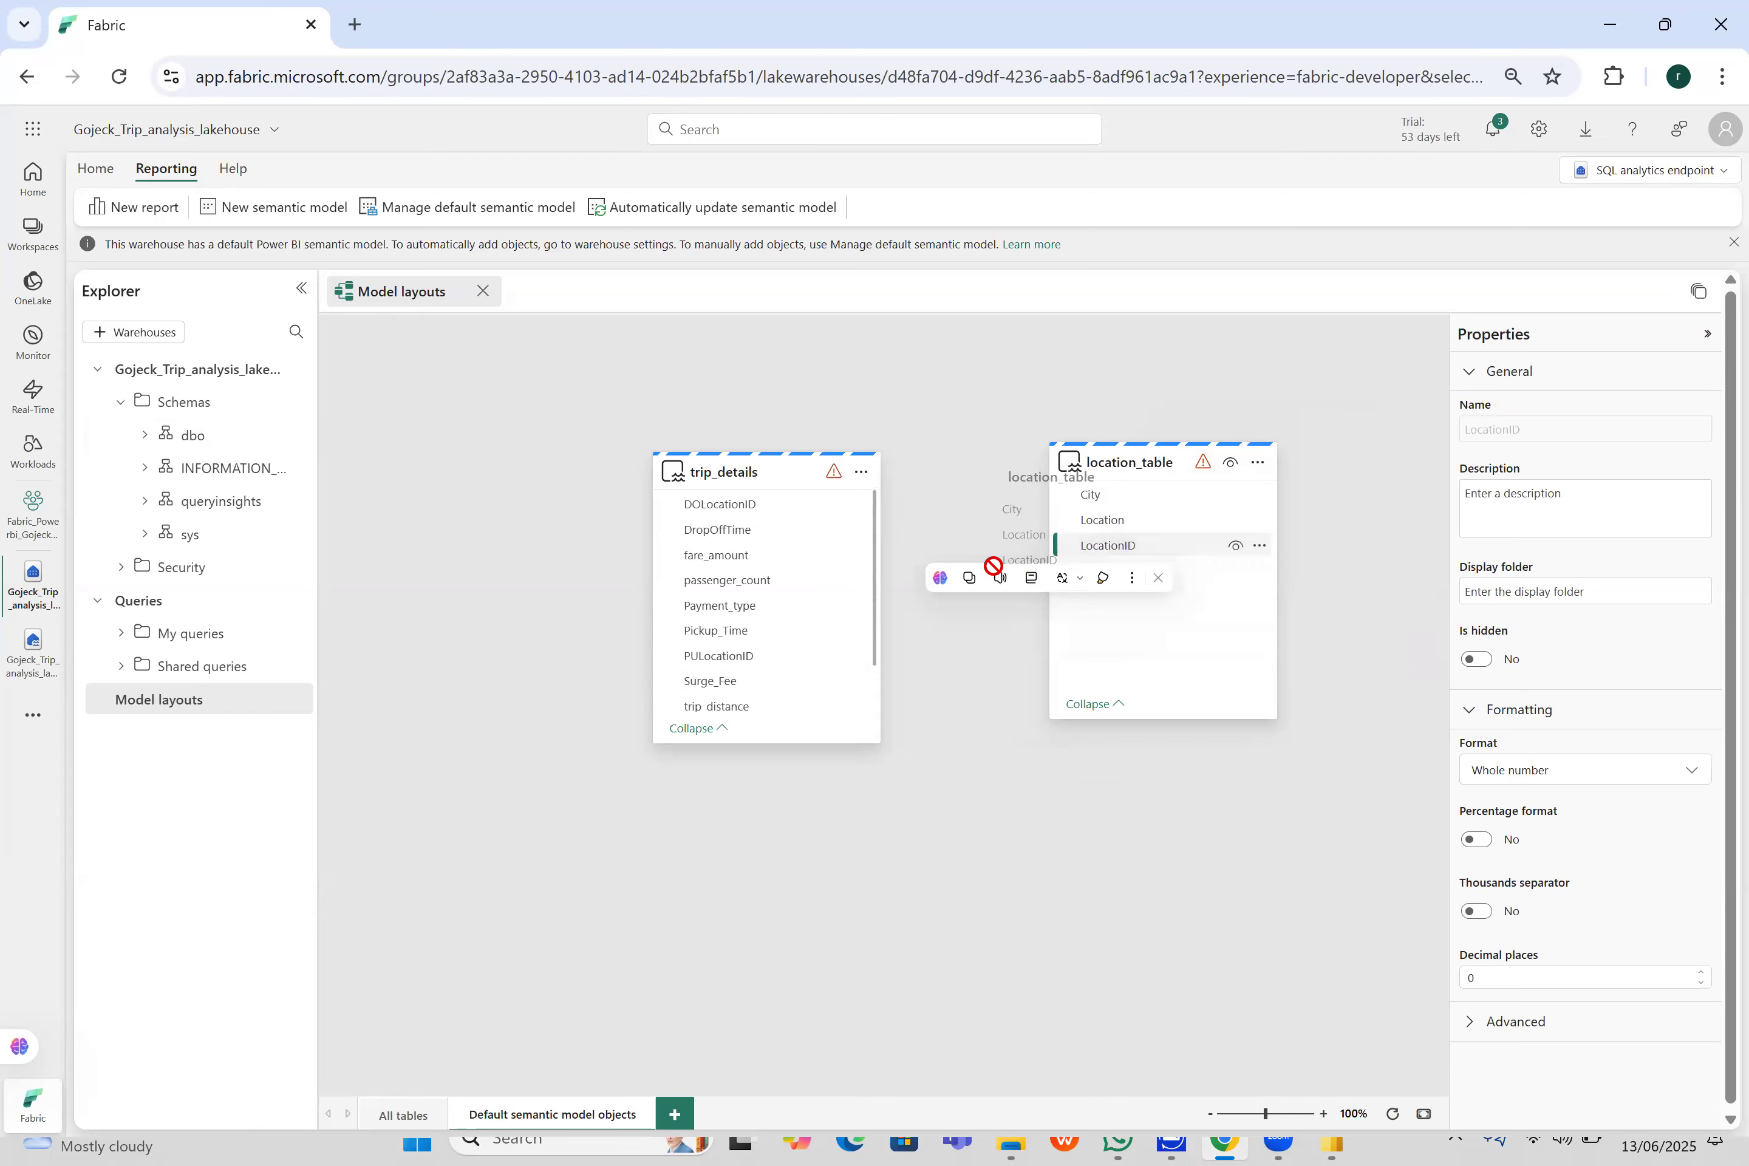
pyautogui.moveTo(1114, 466); pyautogui.dragTo(1071, 474)
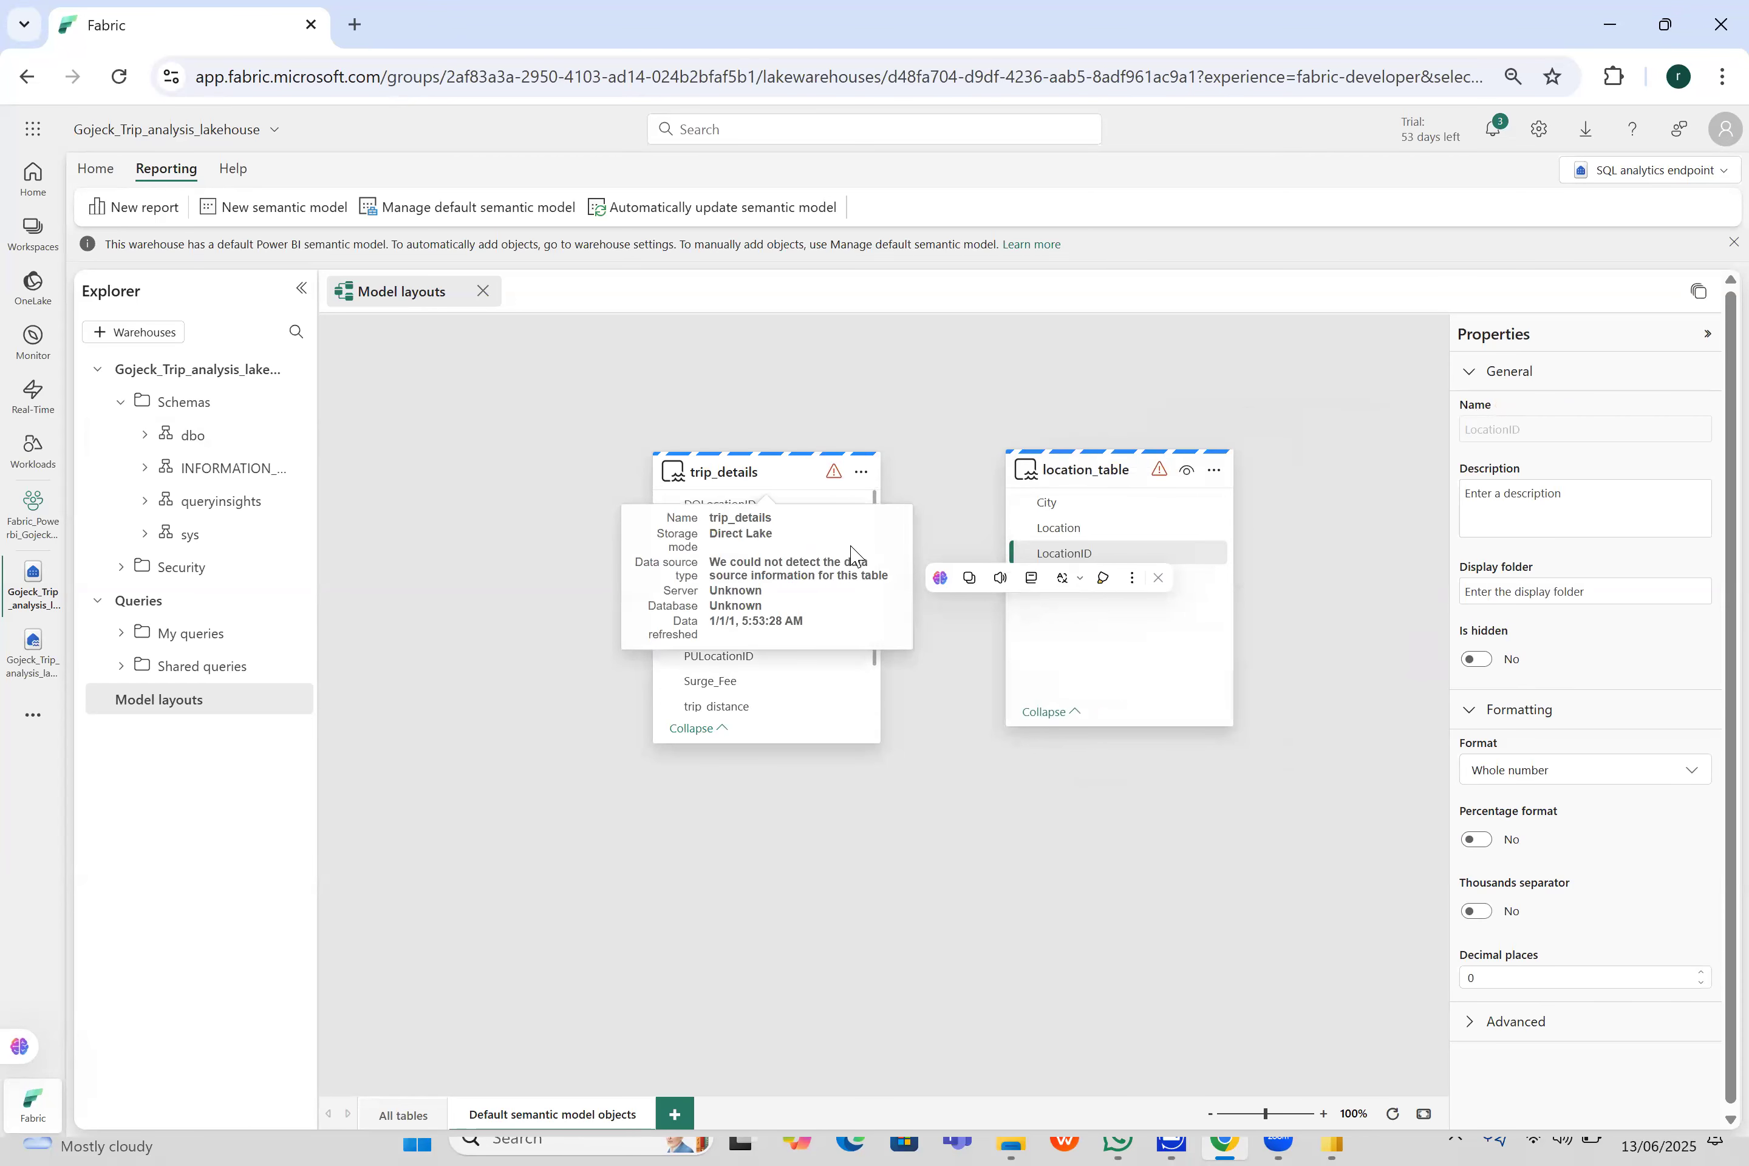
pyautogui.click(727, 464)
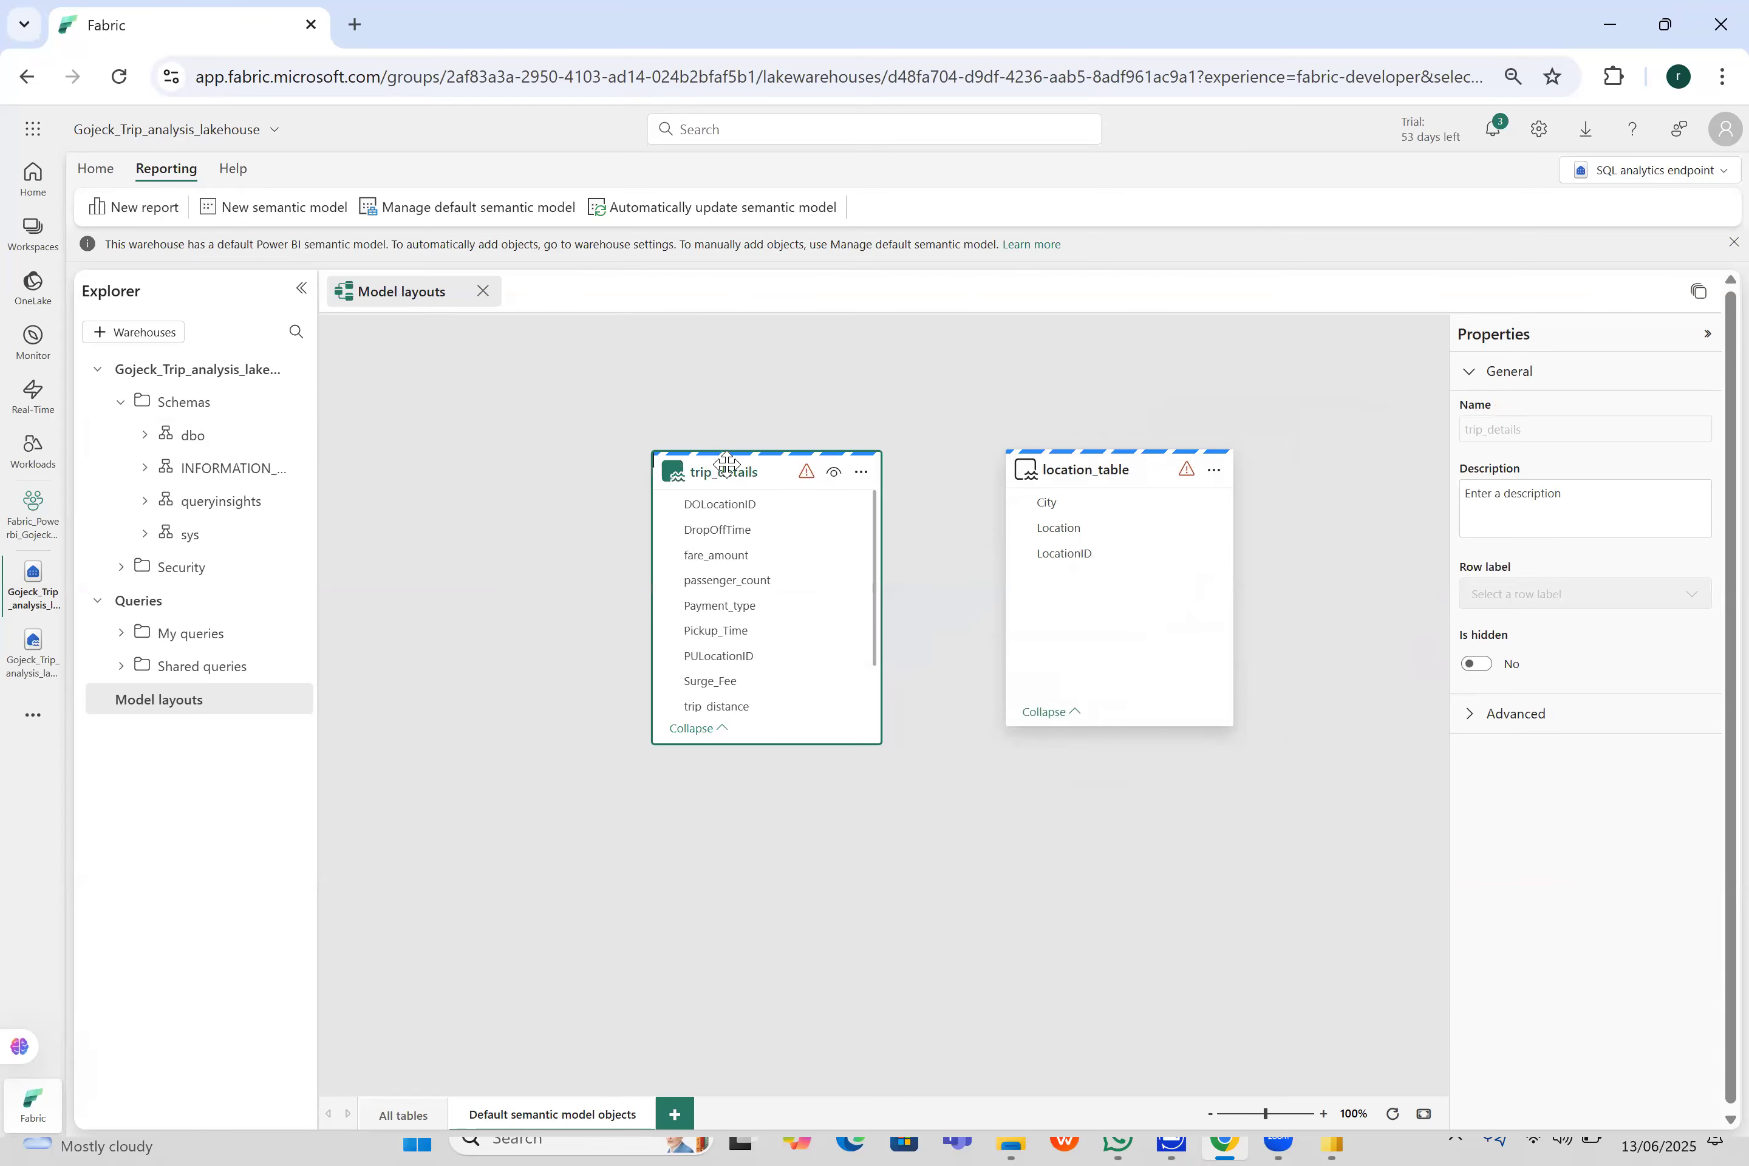
pyautogui.click(862, 473)
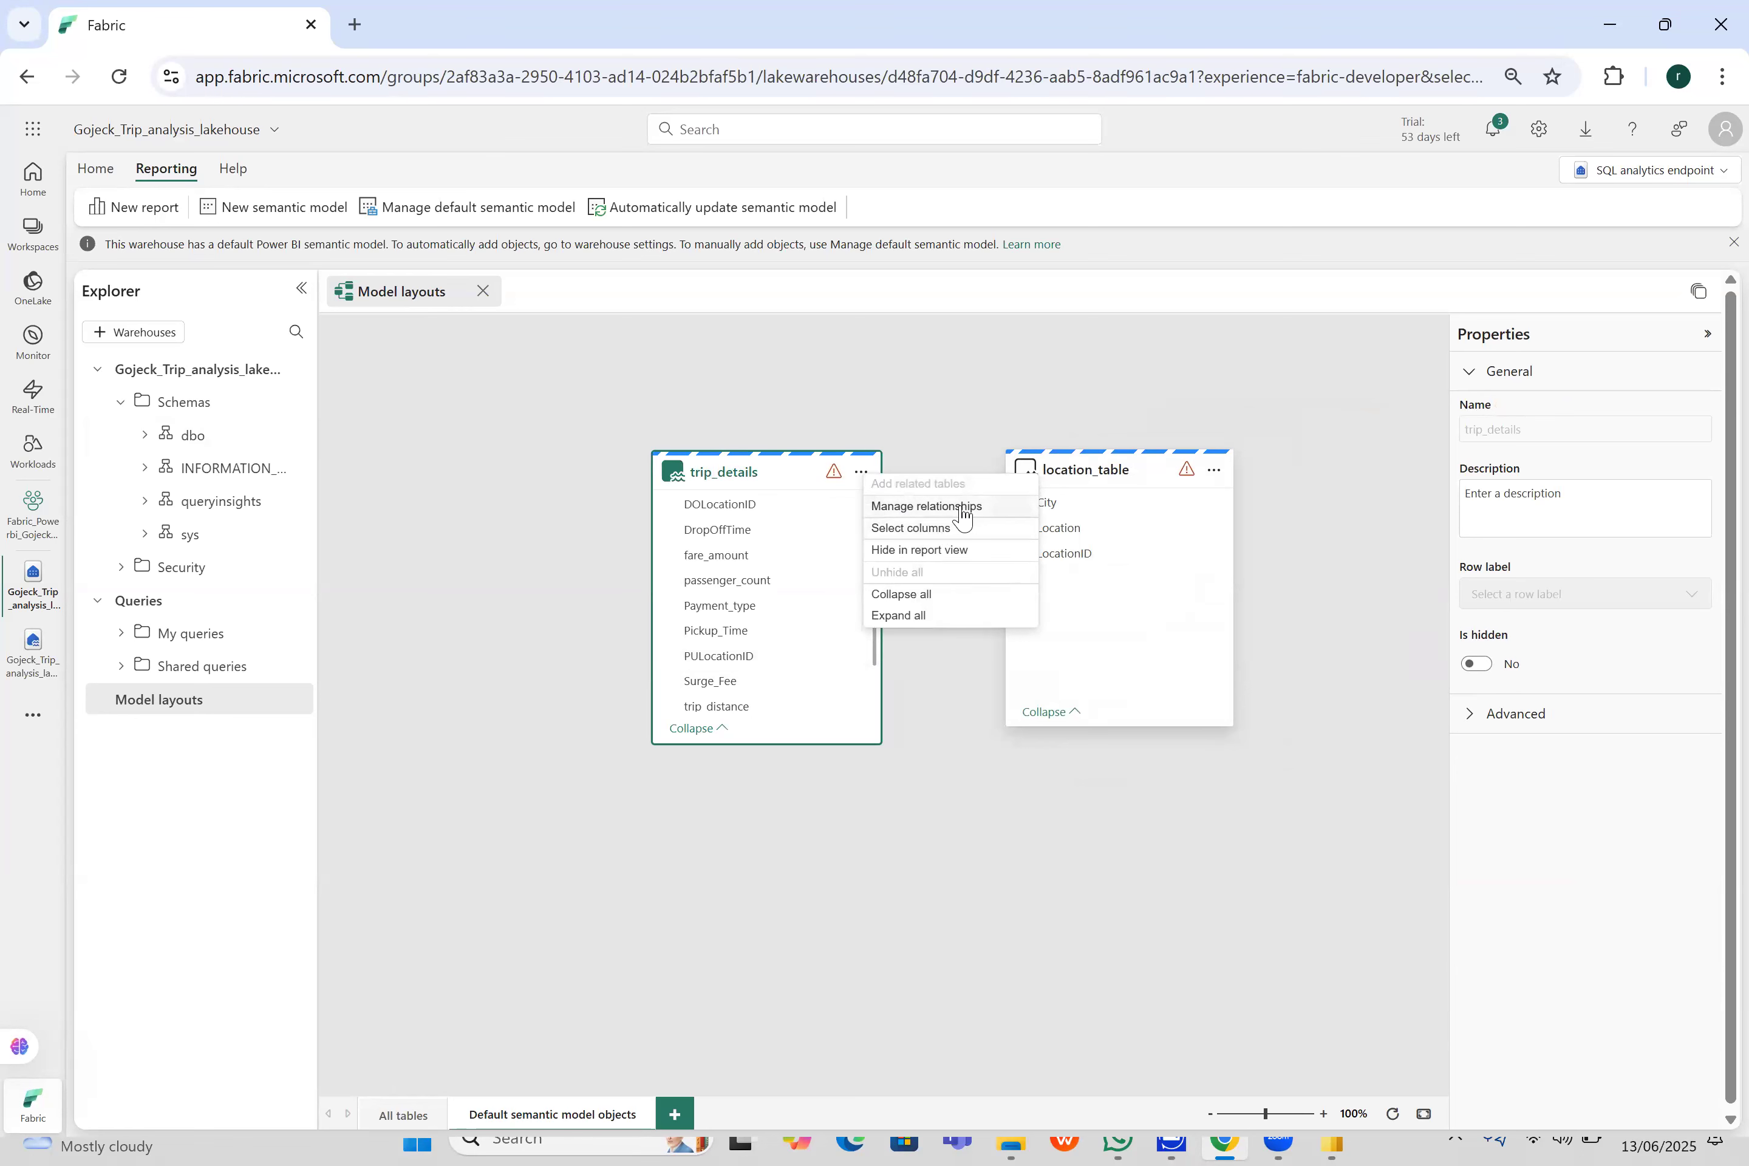
pyautogui.click(1153, 619)
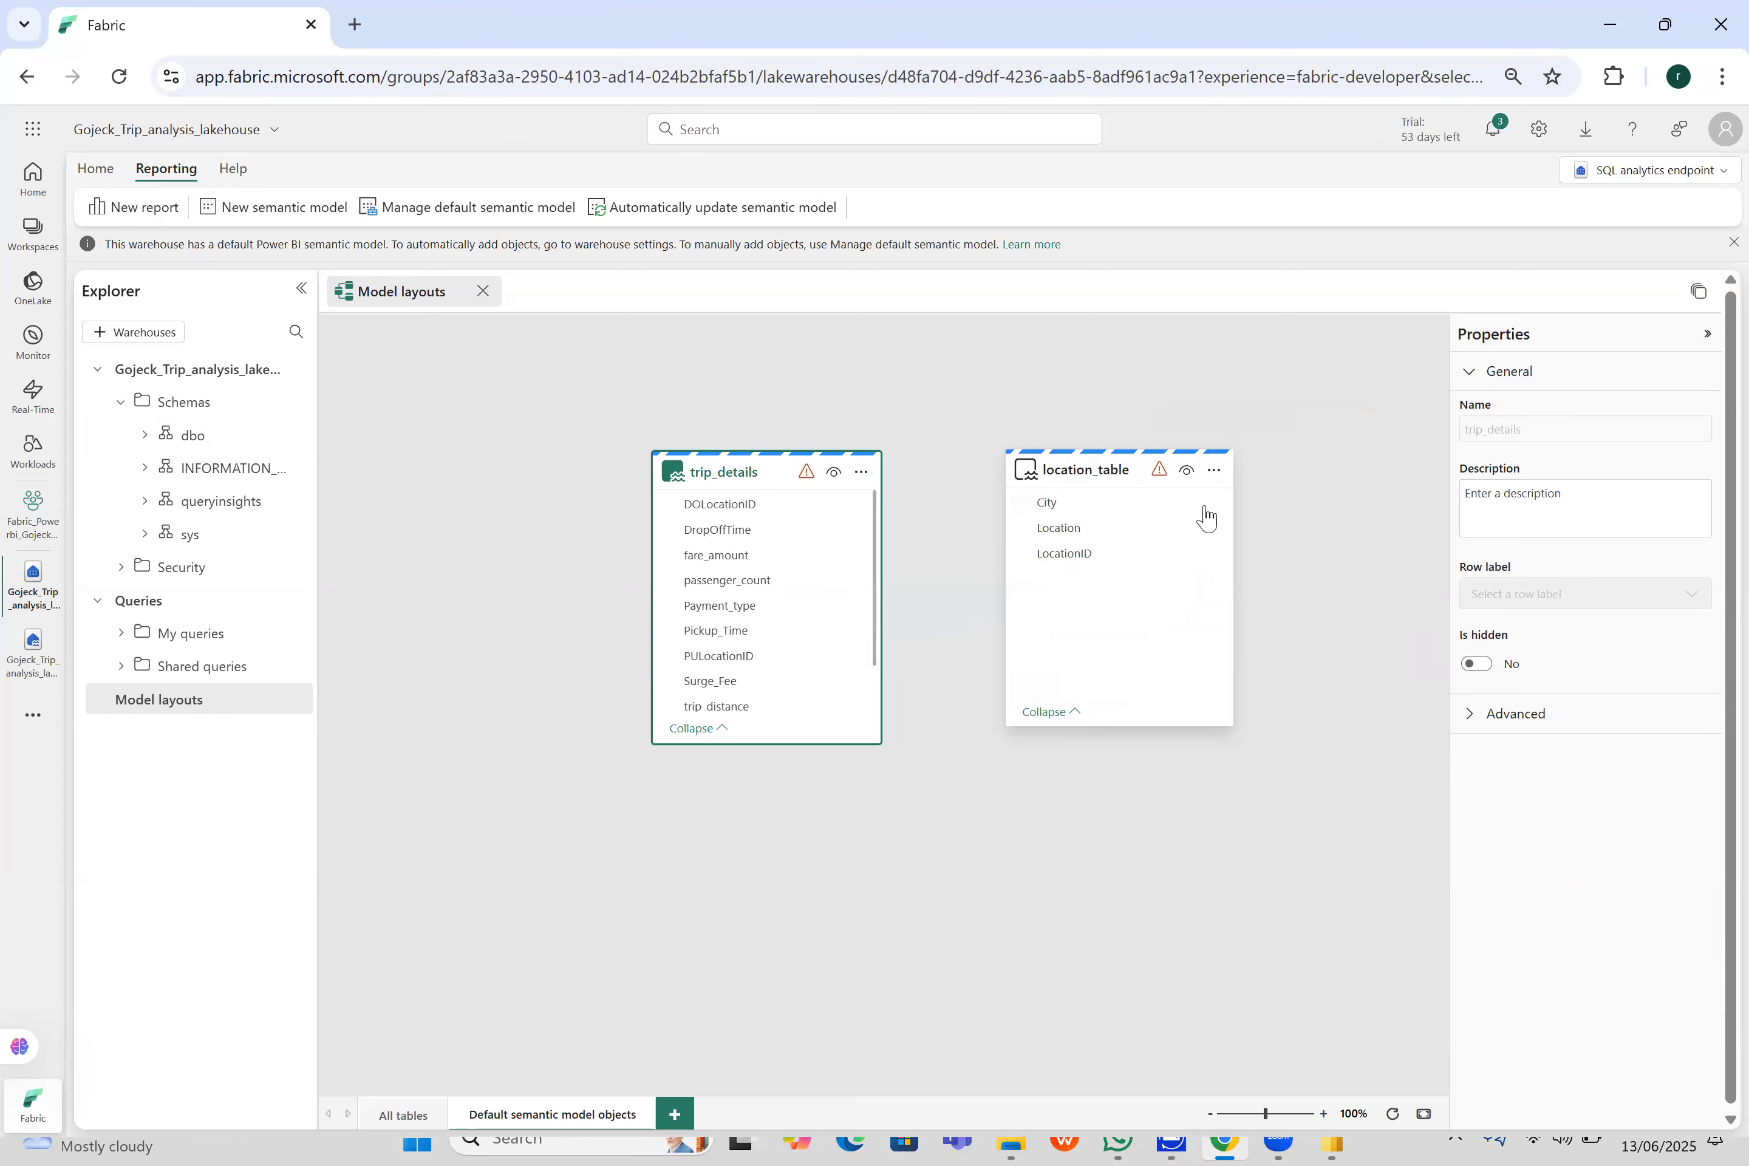
# - Start a new relationship with location_table as the from table and LocationID as its related column
pyautogui.click(1218, 470)
pyautogui.click(1273, 504)
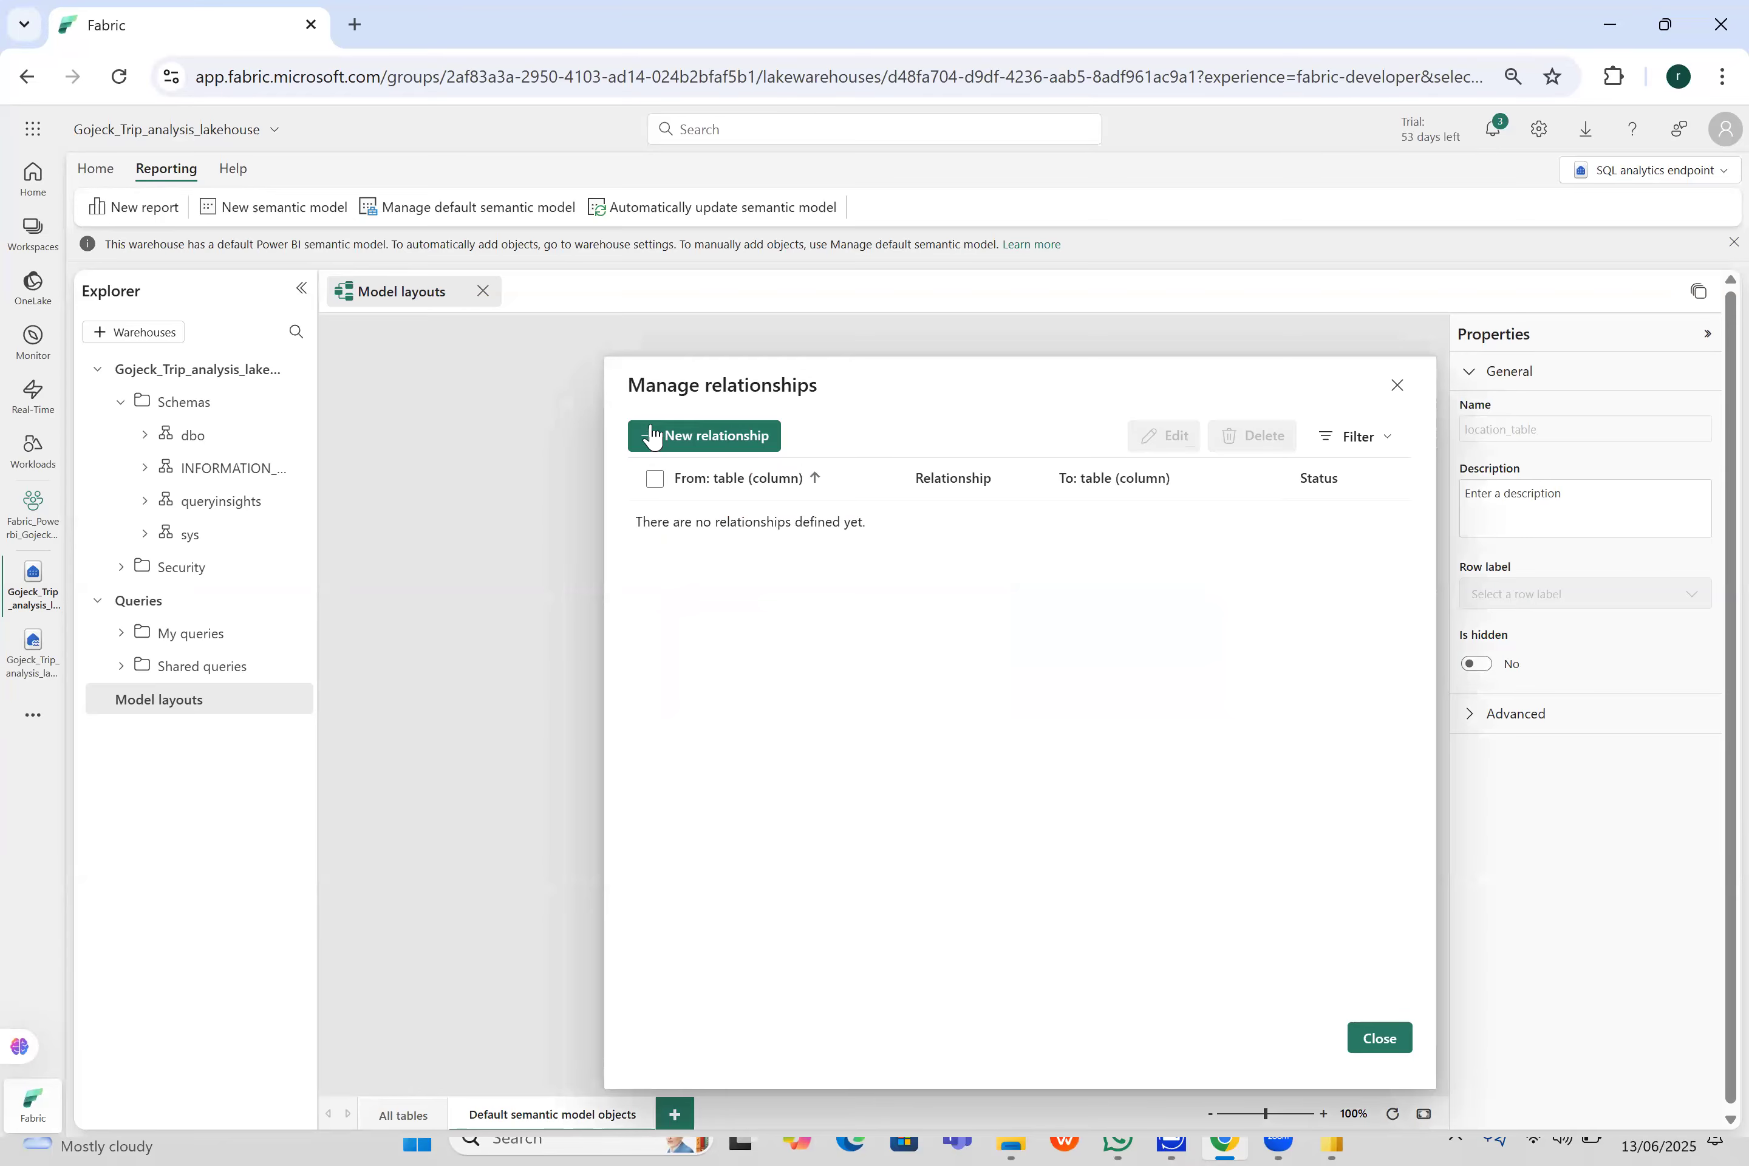
pyautogui.click(648, 435)
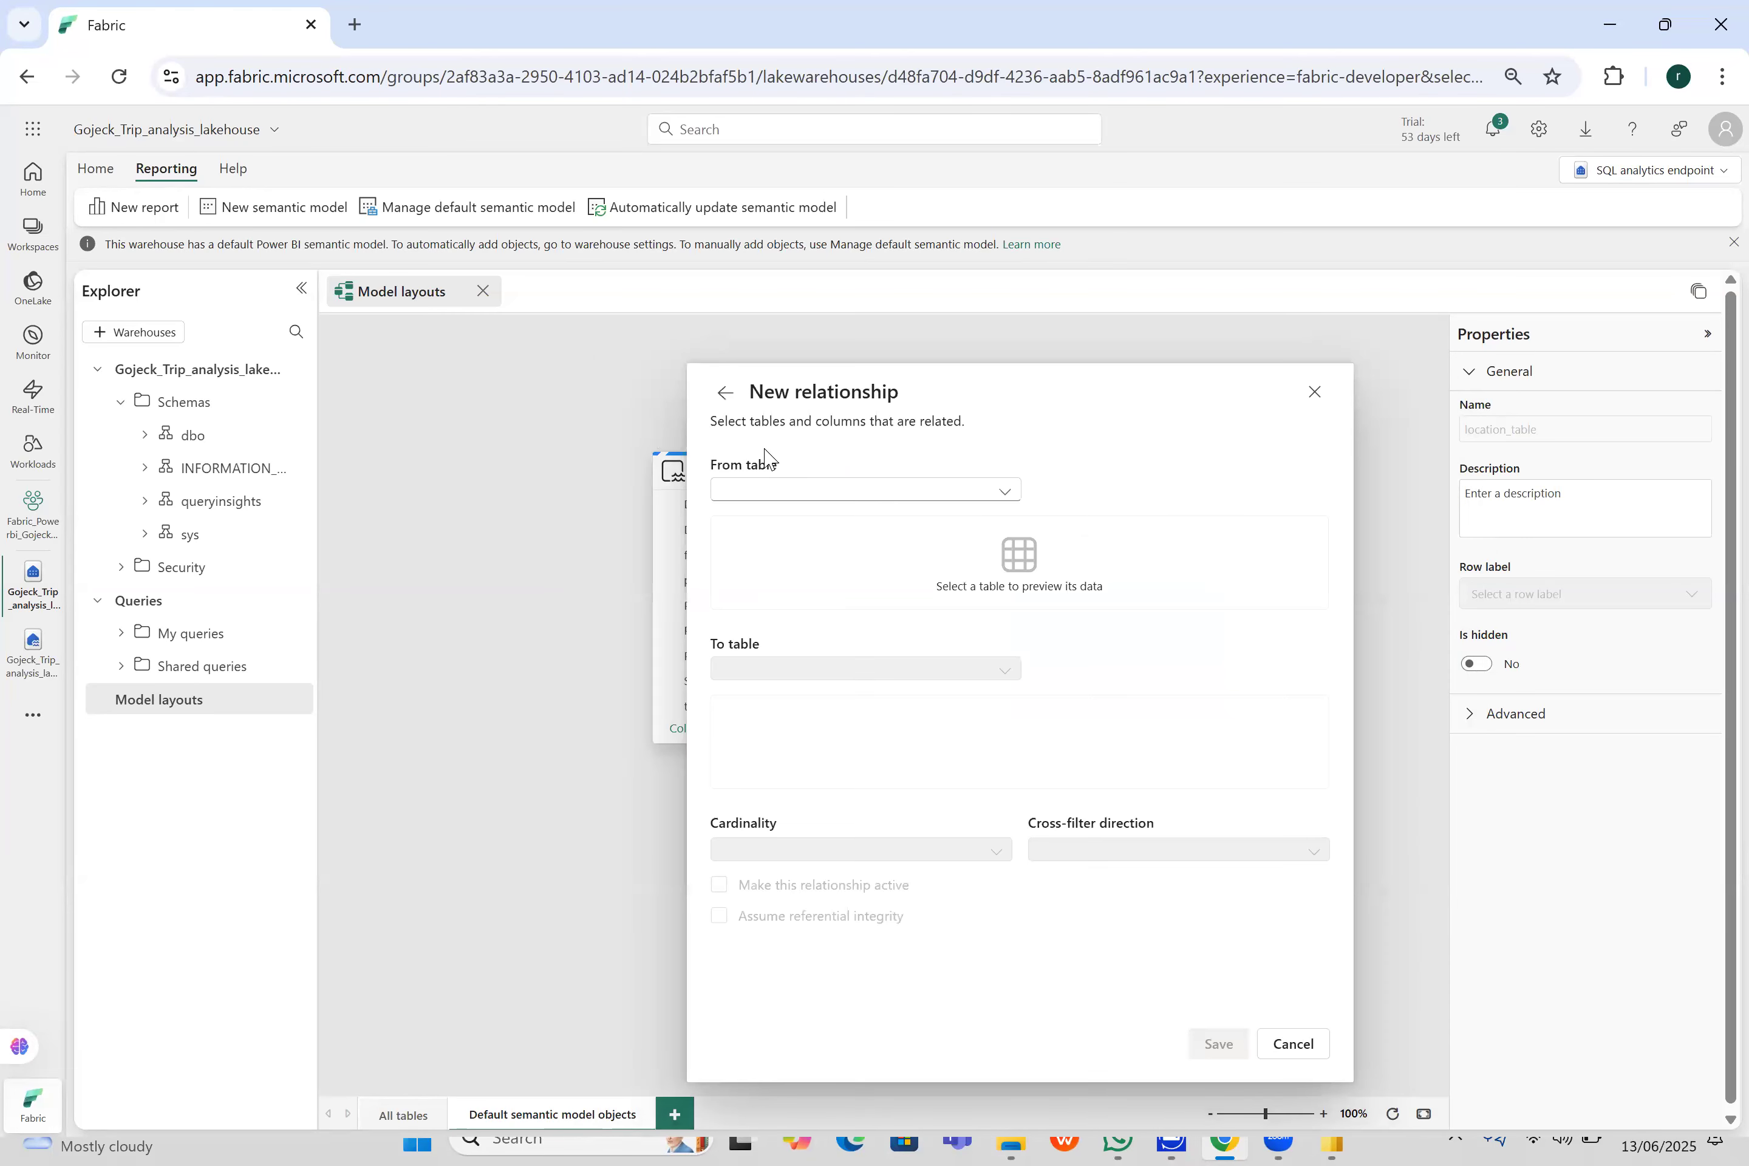
pyautogui.click(990, 492)
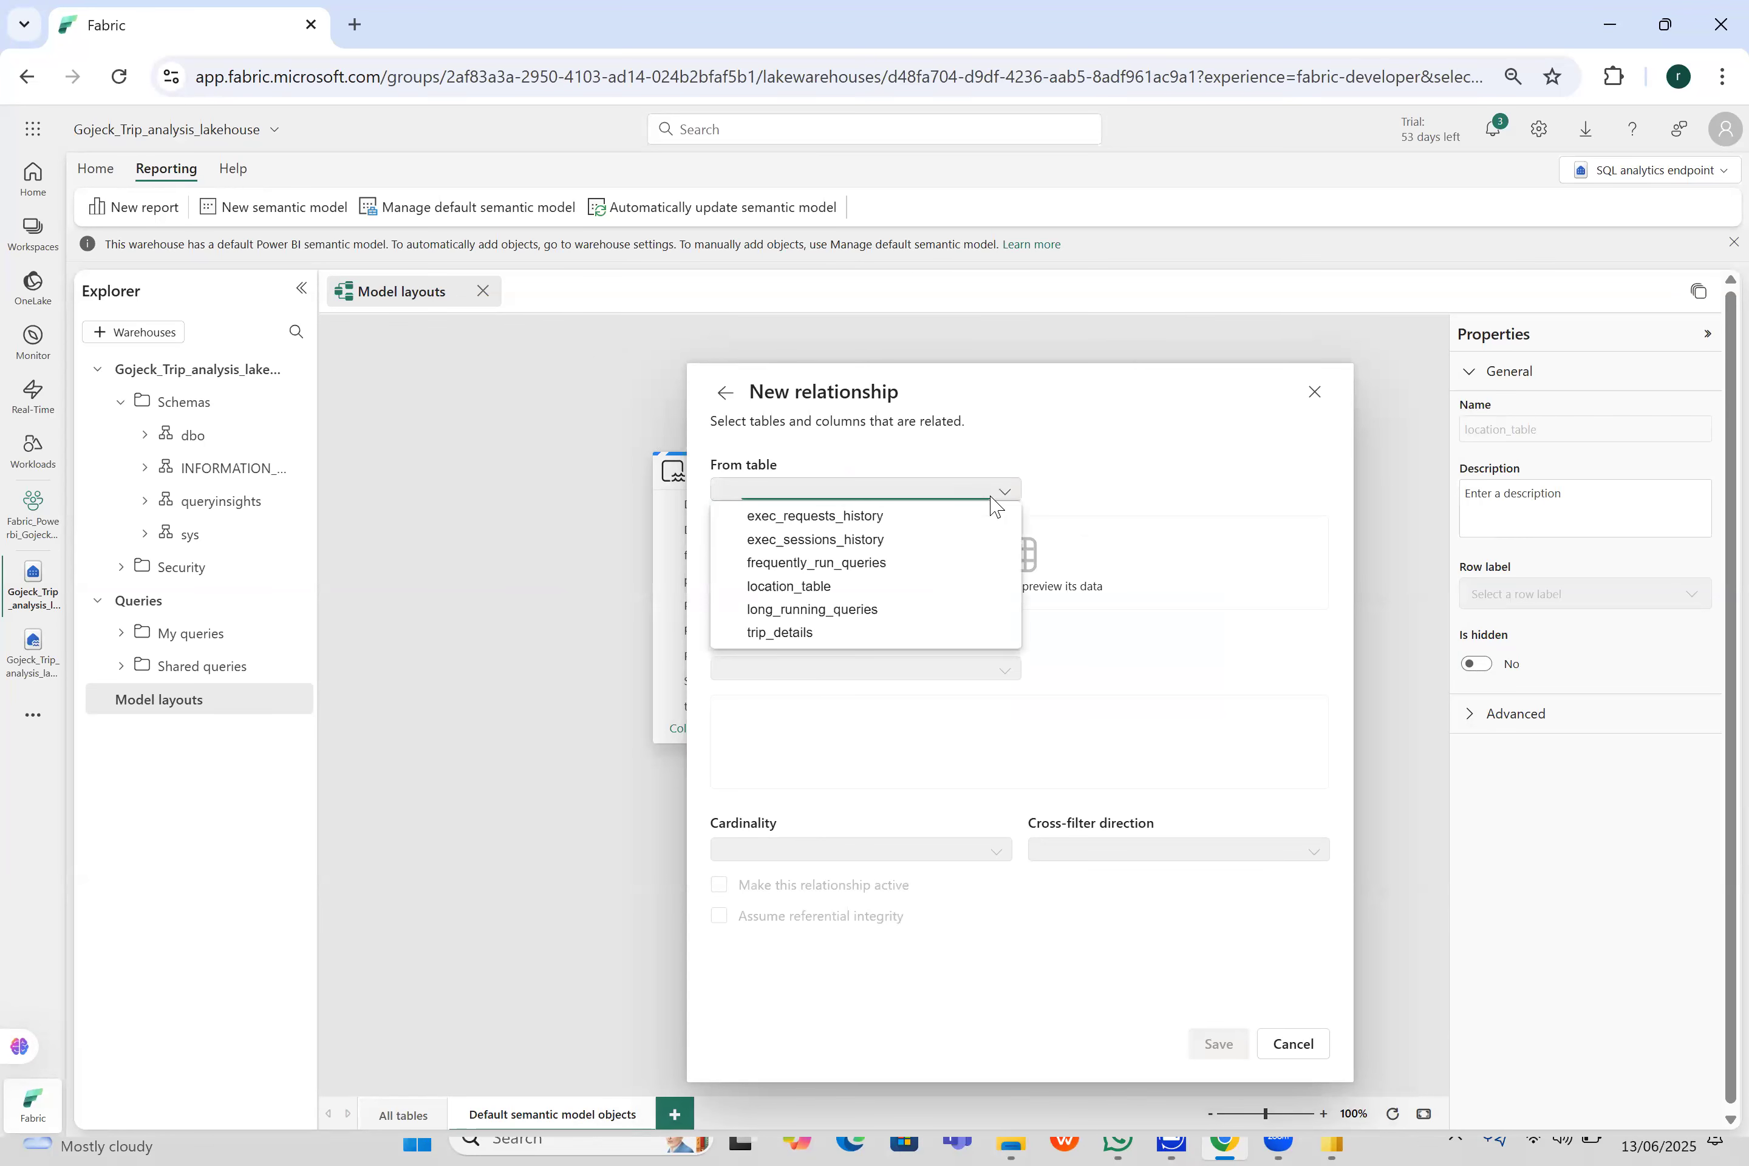
pyautogui.click(913, 590)
pyautogui.click(1011, 691)
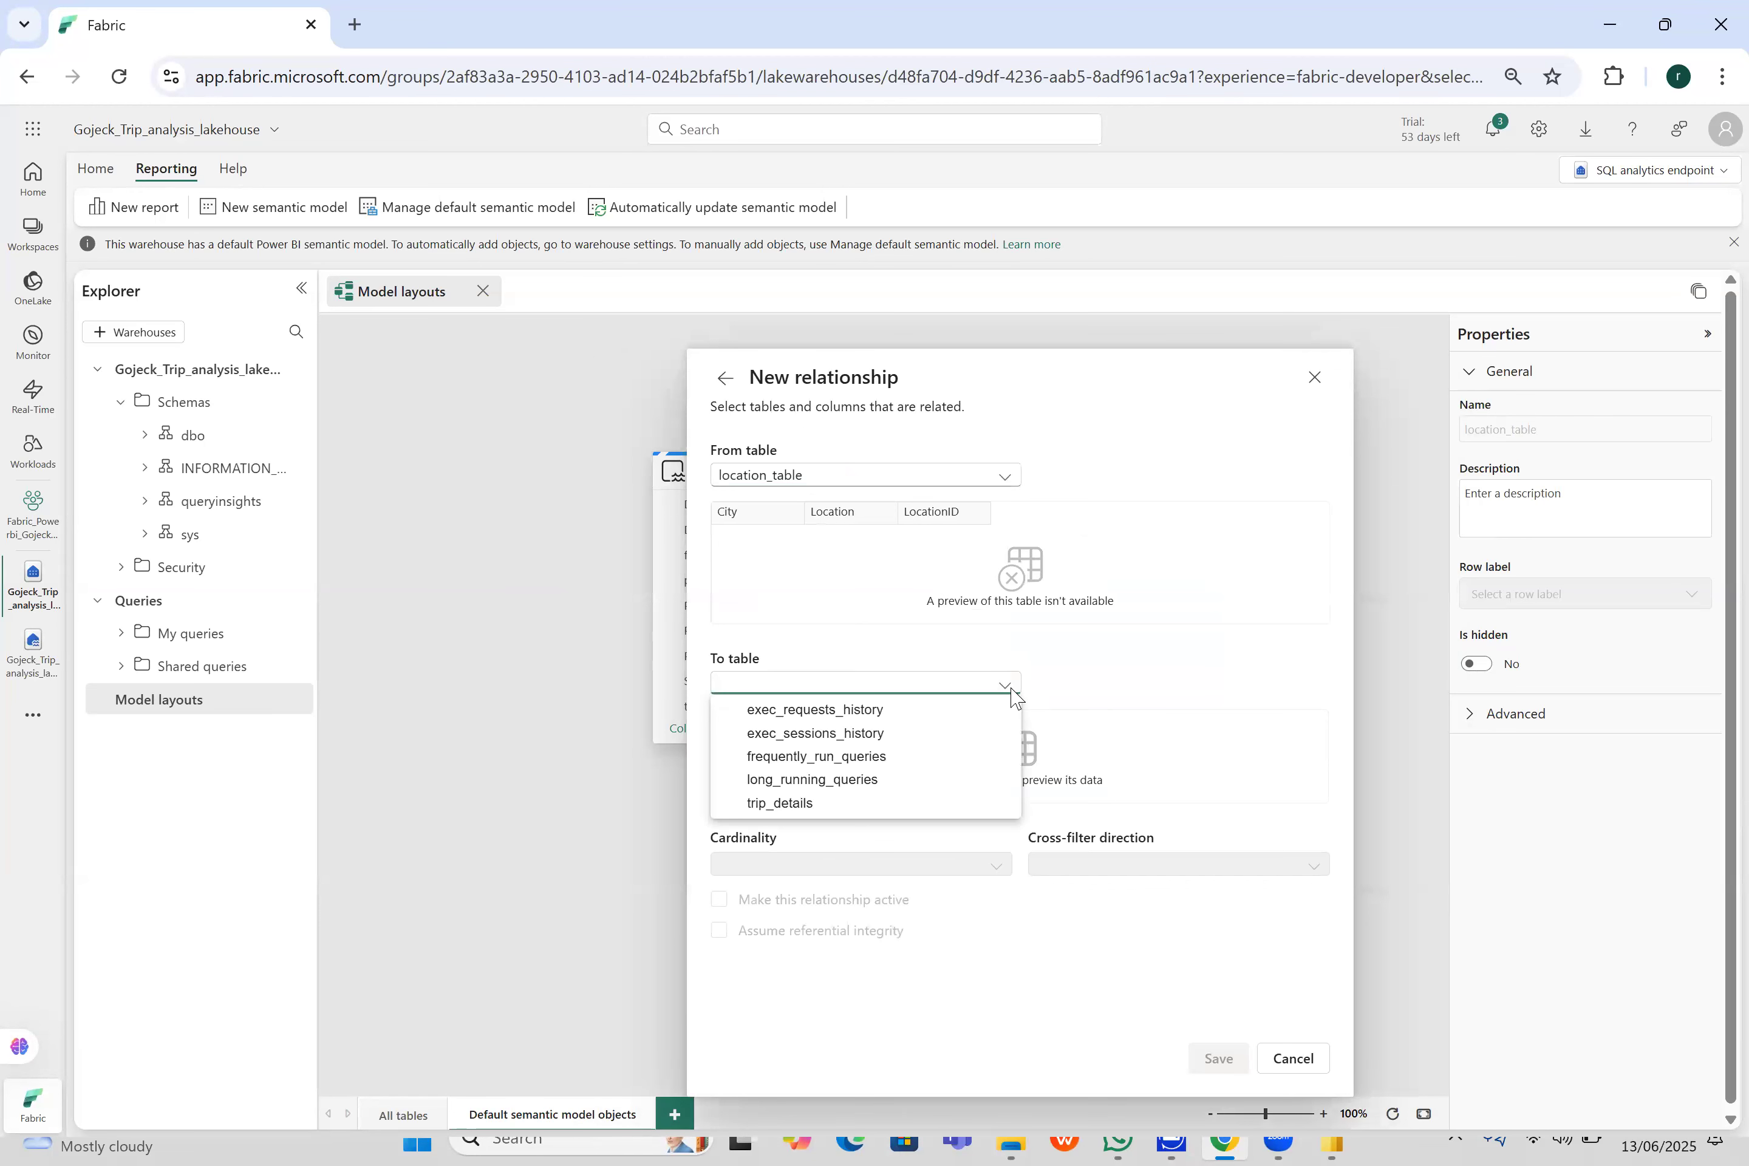
pyautogui.click(1064, 652)
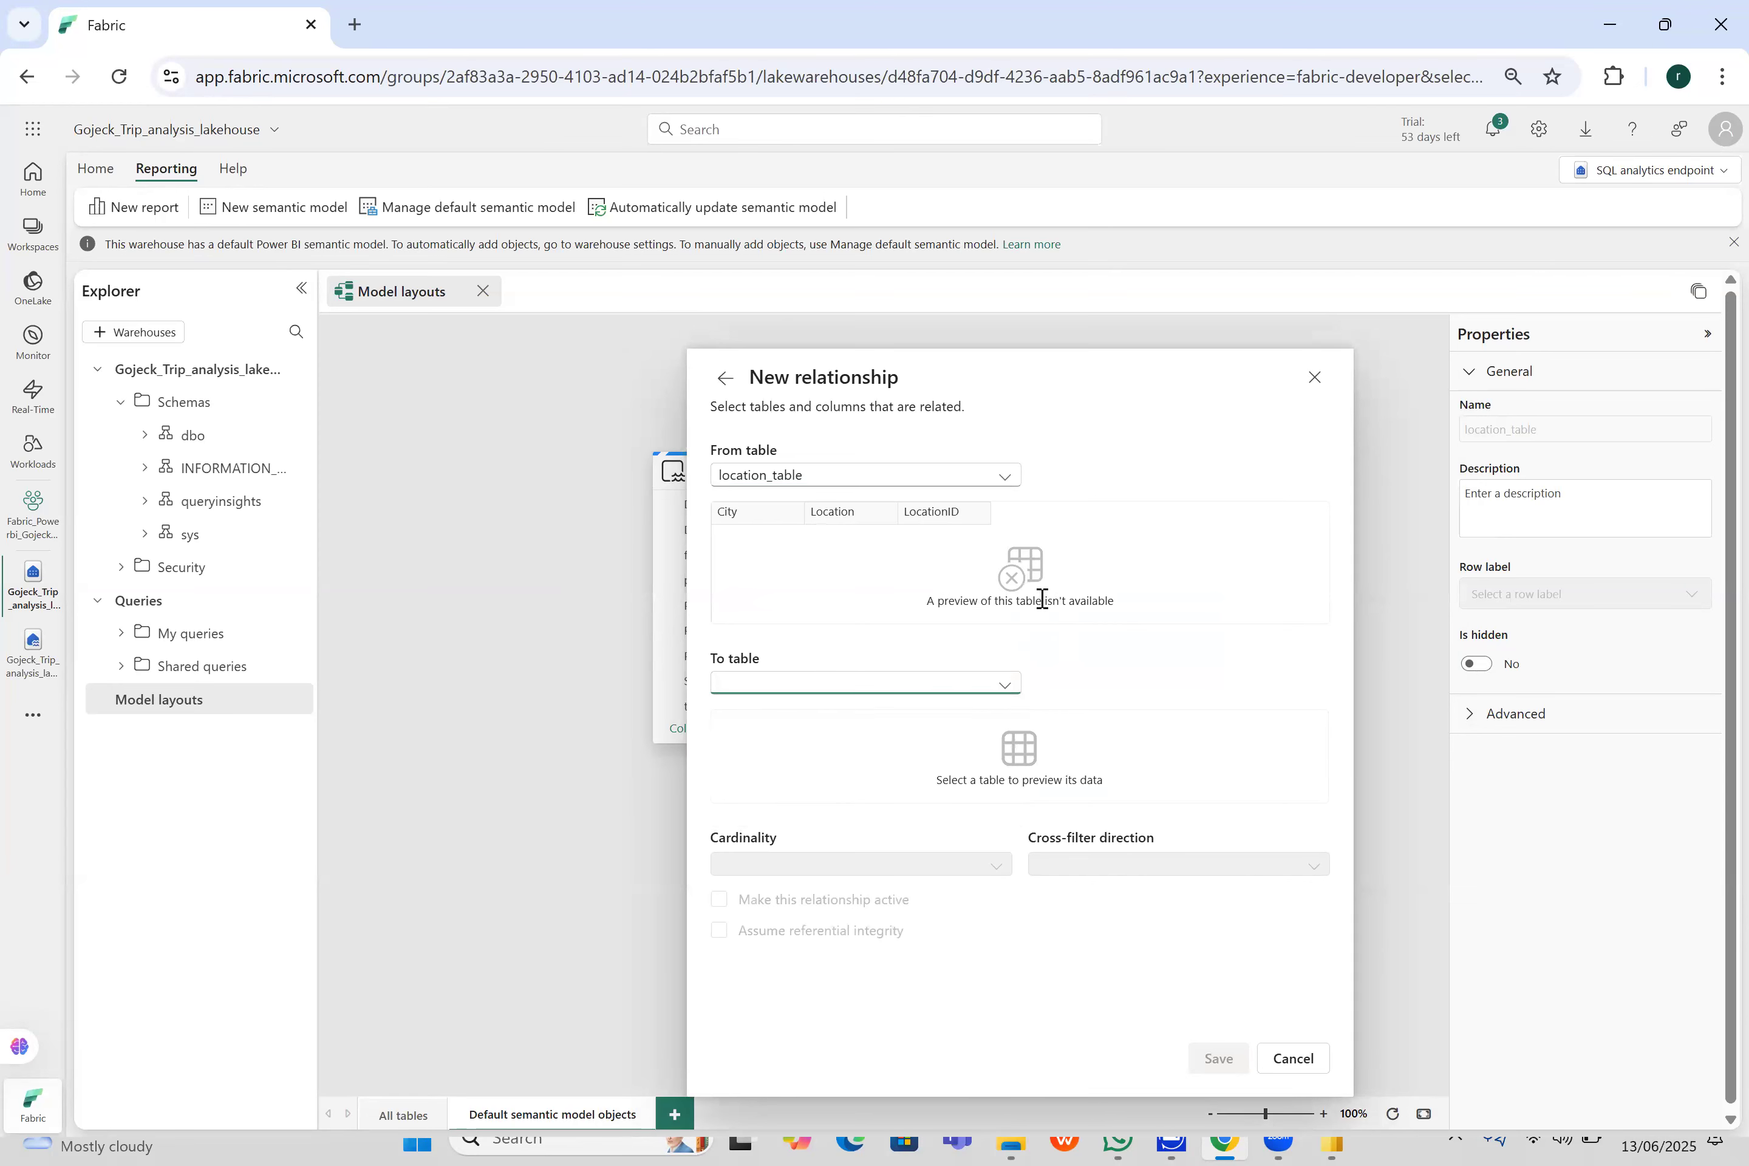
pyautogui.click(950, 511)
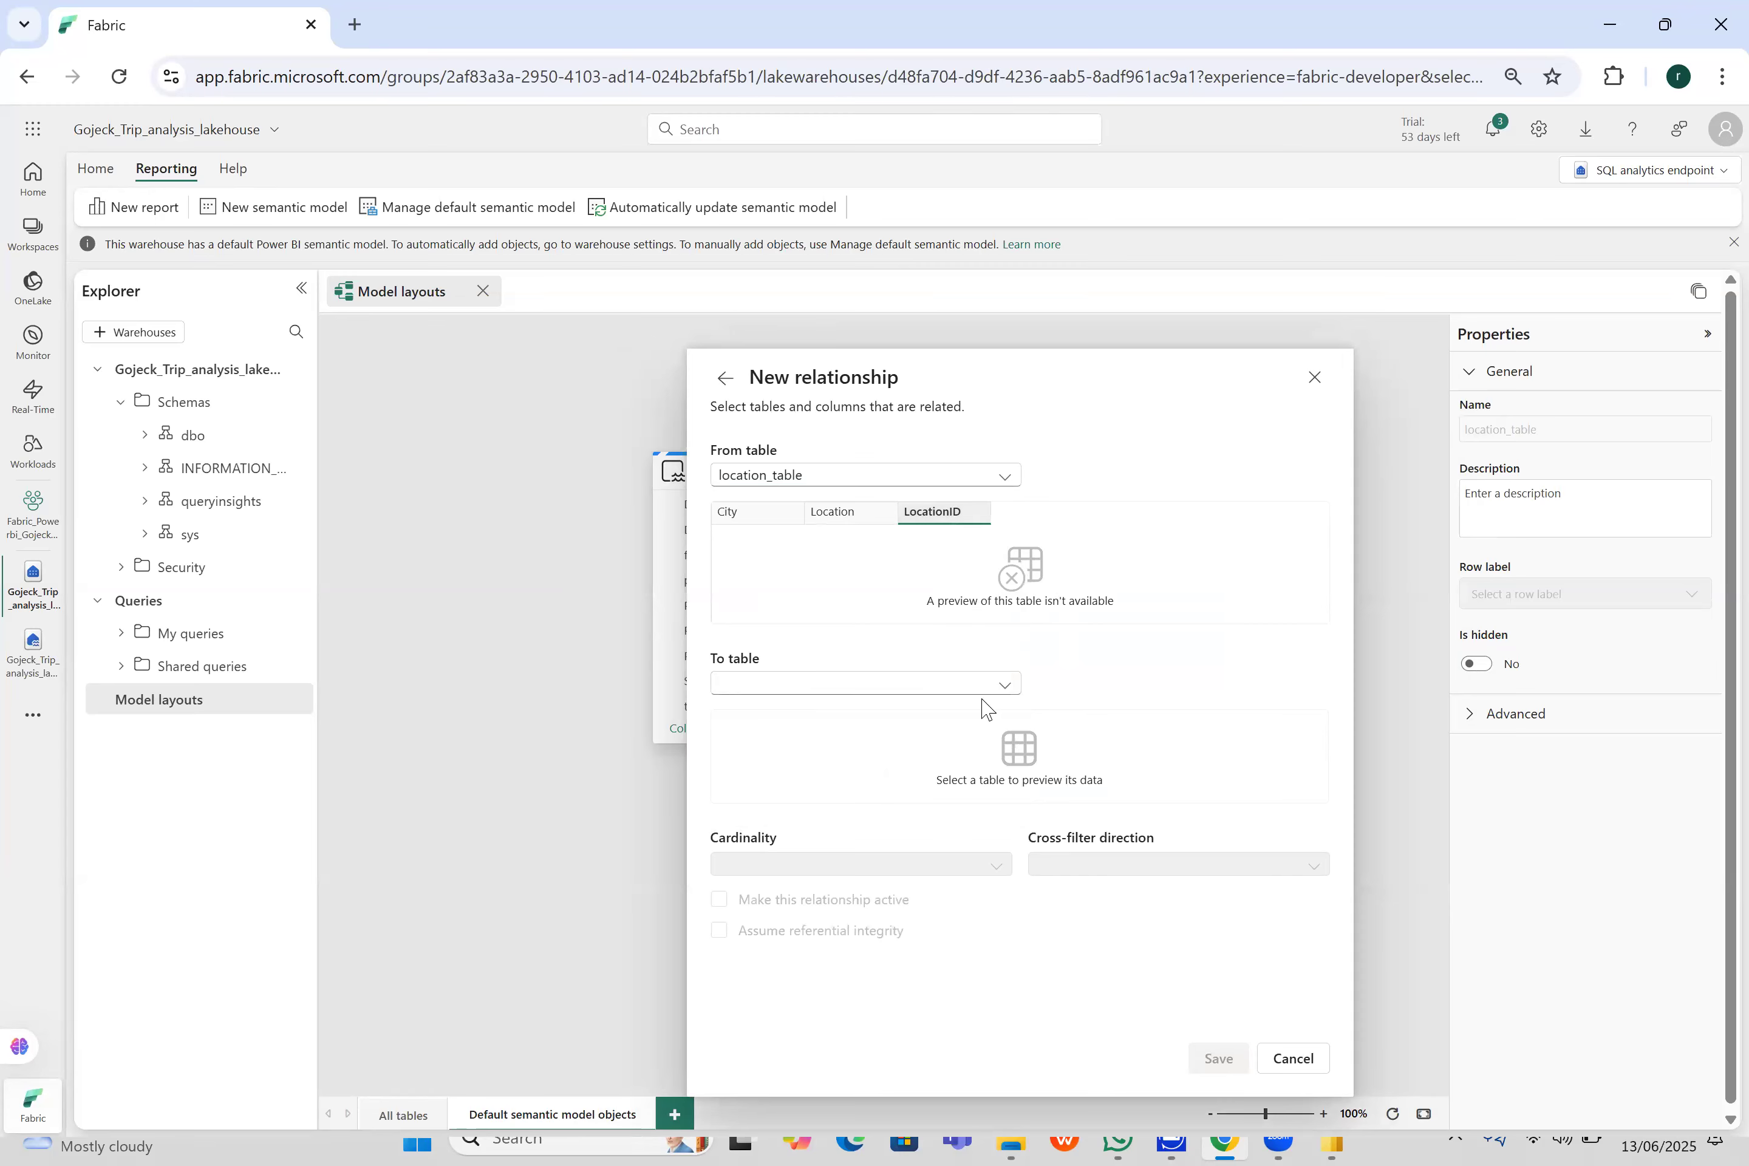
# - Set trip_details as the relationship's to table, with PULocationID as its related column
pyautogui.click(1012, 691)
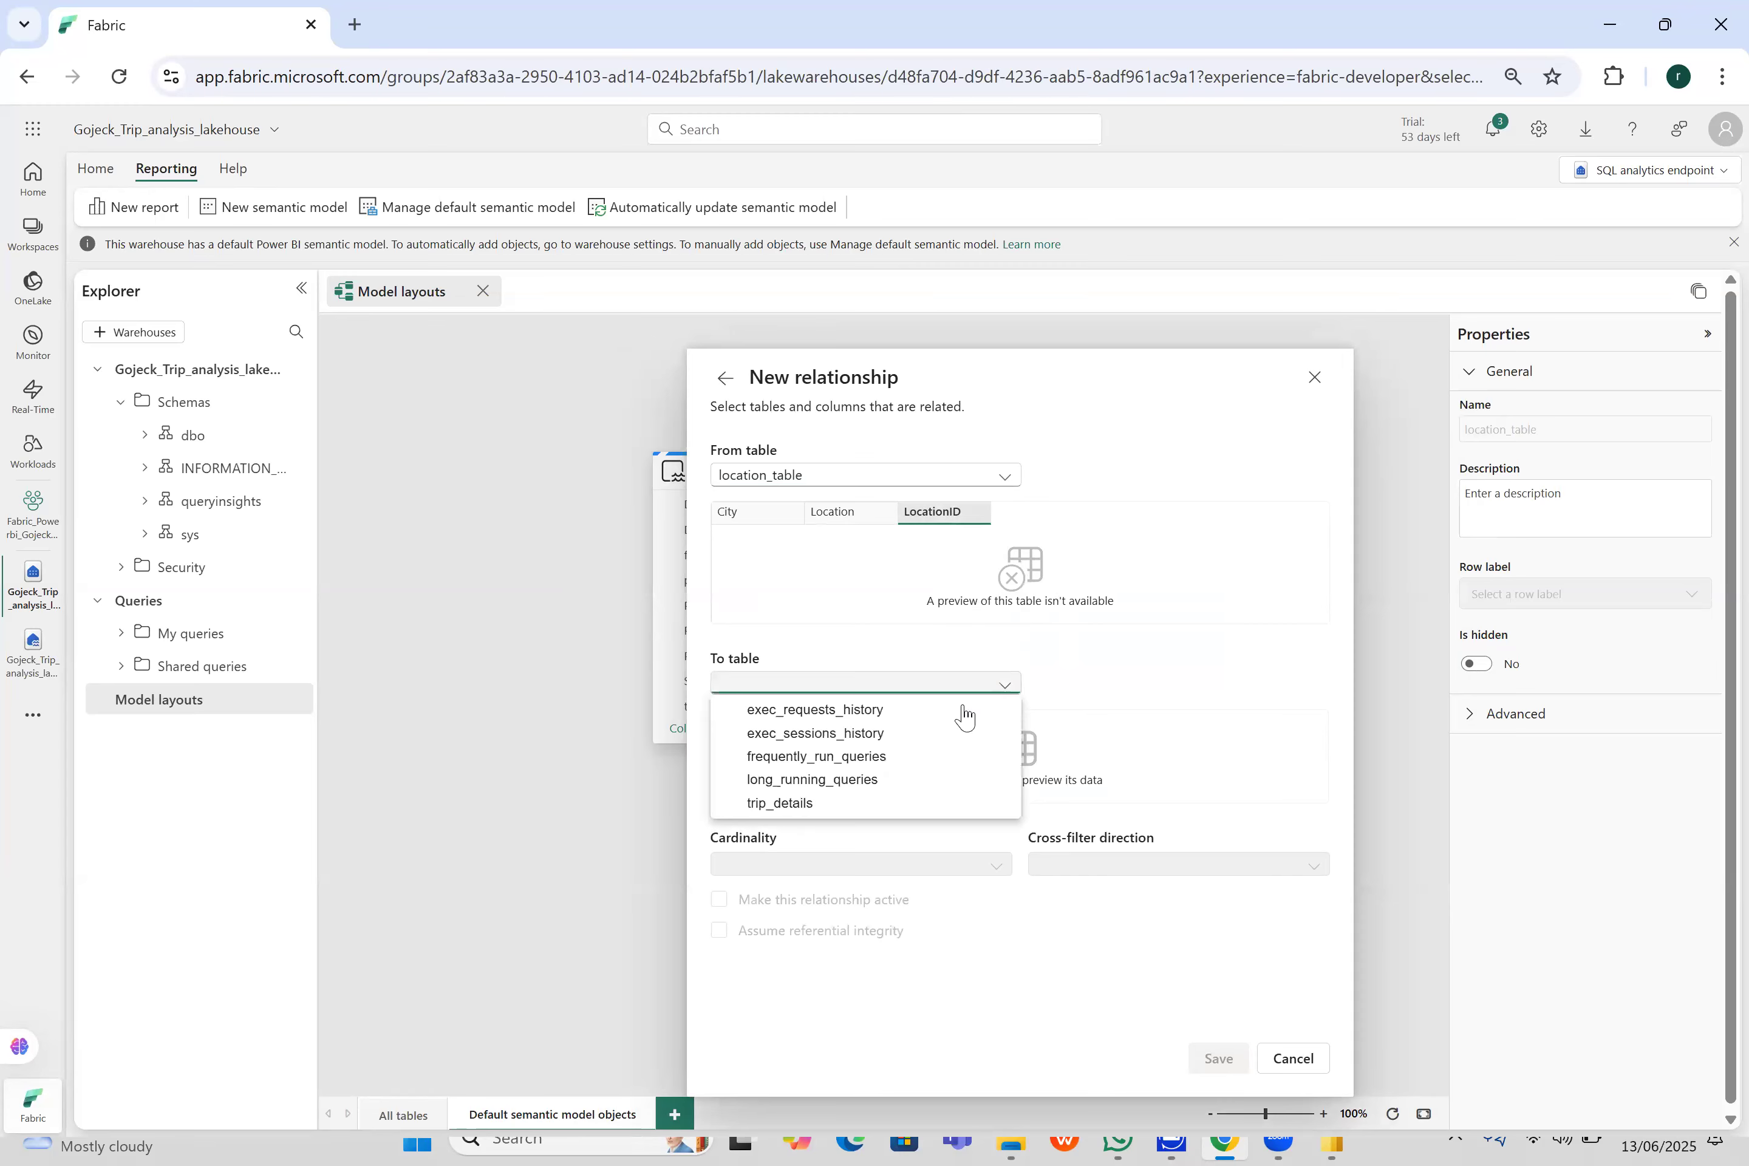
pyautogui.click(865, 803)
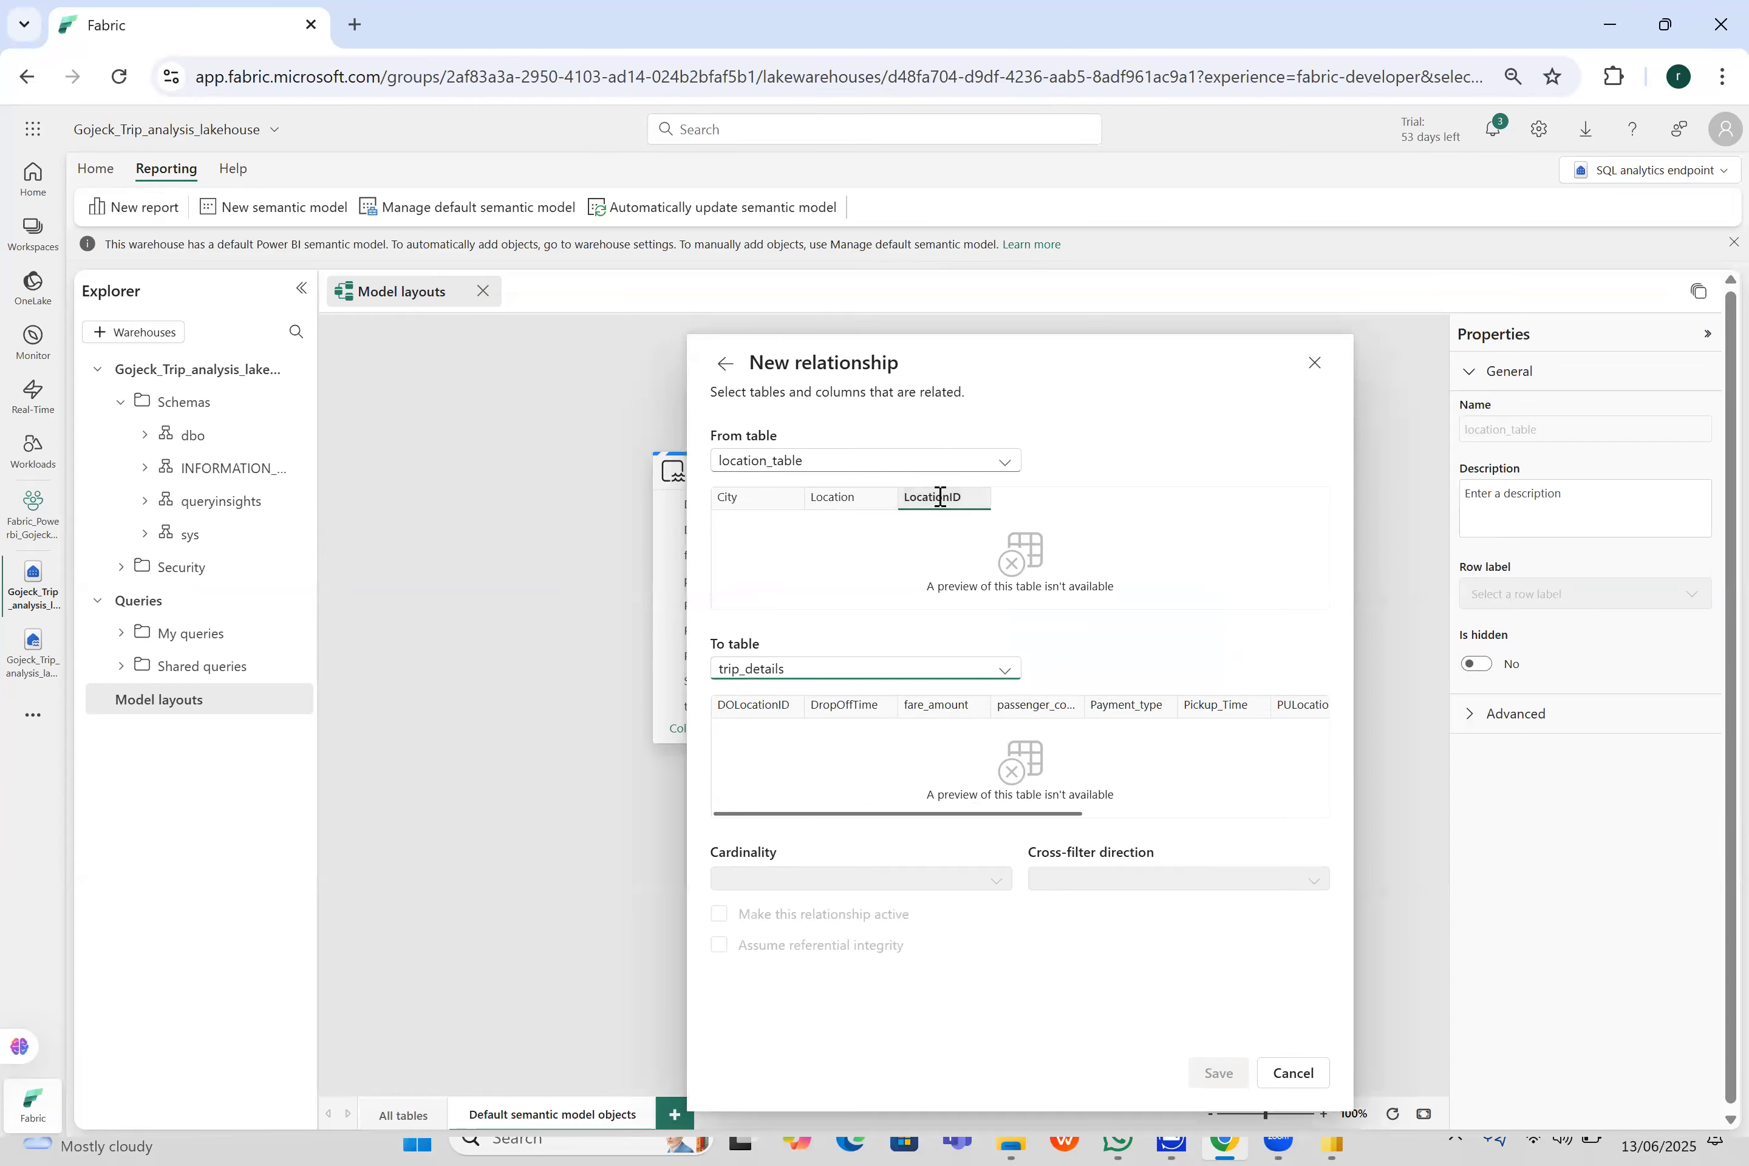
pyautogui.moveTo(1005, 819); pyautogui.dragTo(1057, 824)
pyautogui.hscroll(3, 1188, 810)
pyautogui.click(1092, 705)
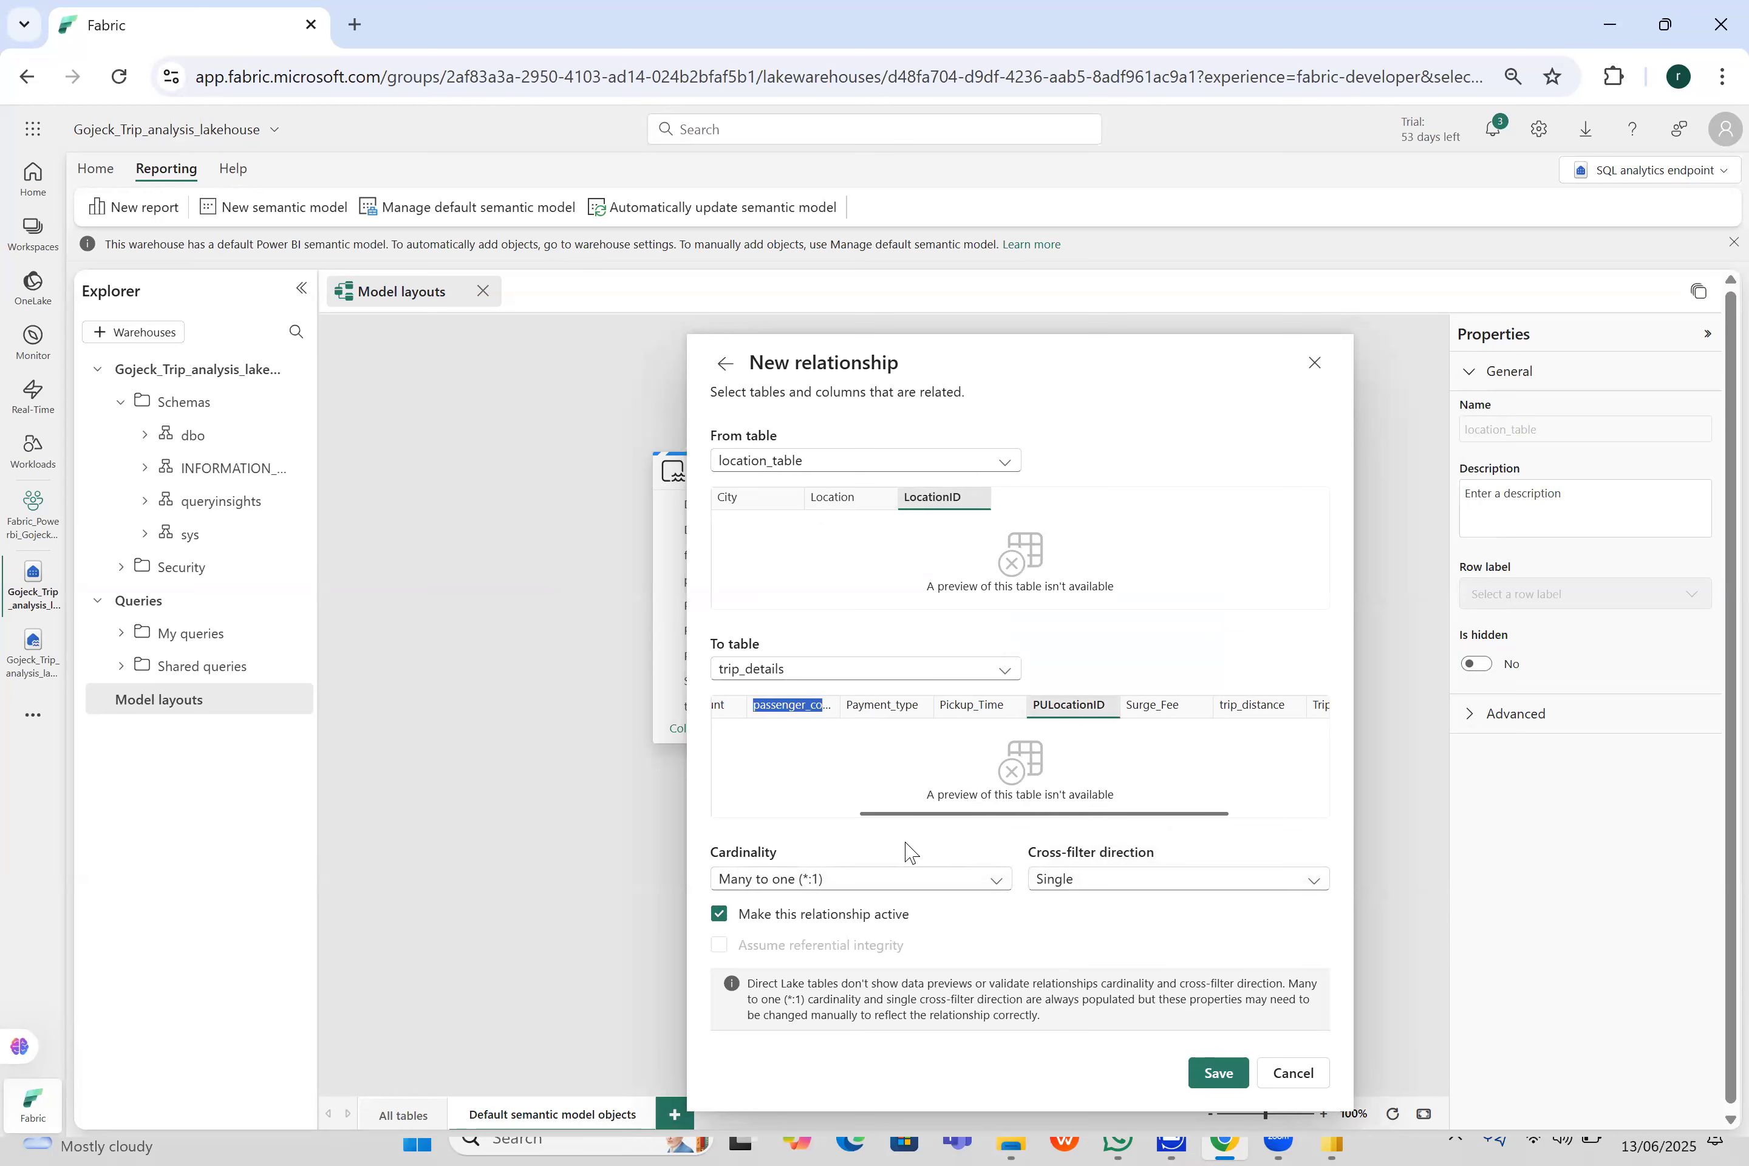
# - Try to save the relationship with One to many (1:*) cardinality, and close the new relationship form
pyautogui.click(906, 876)
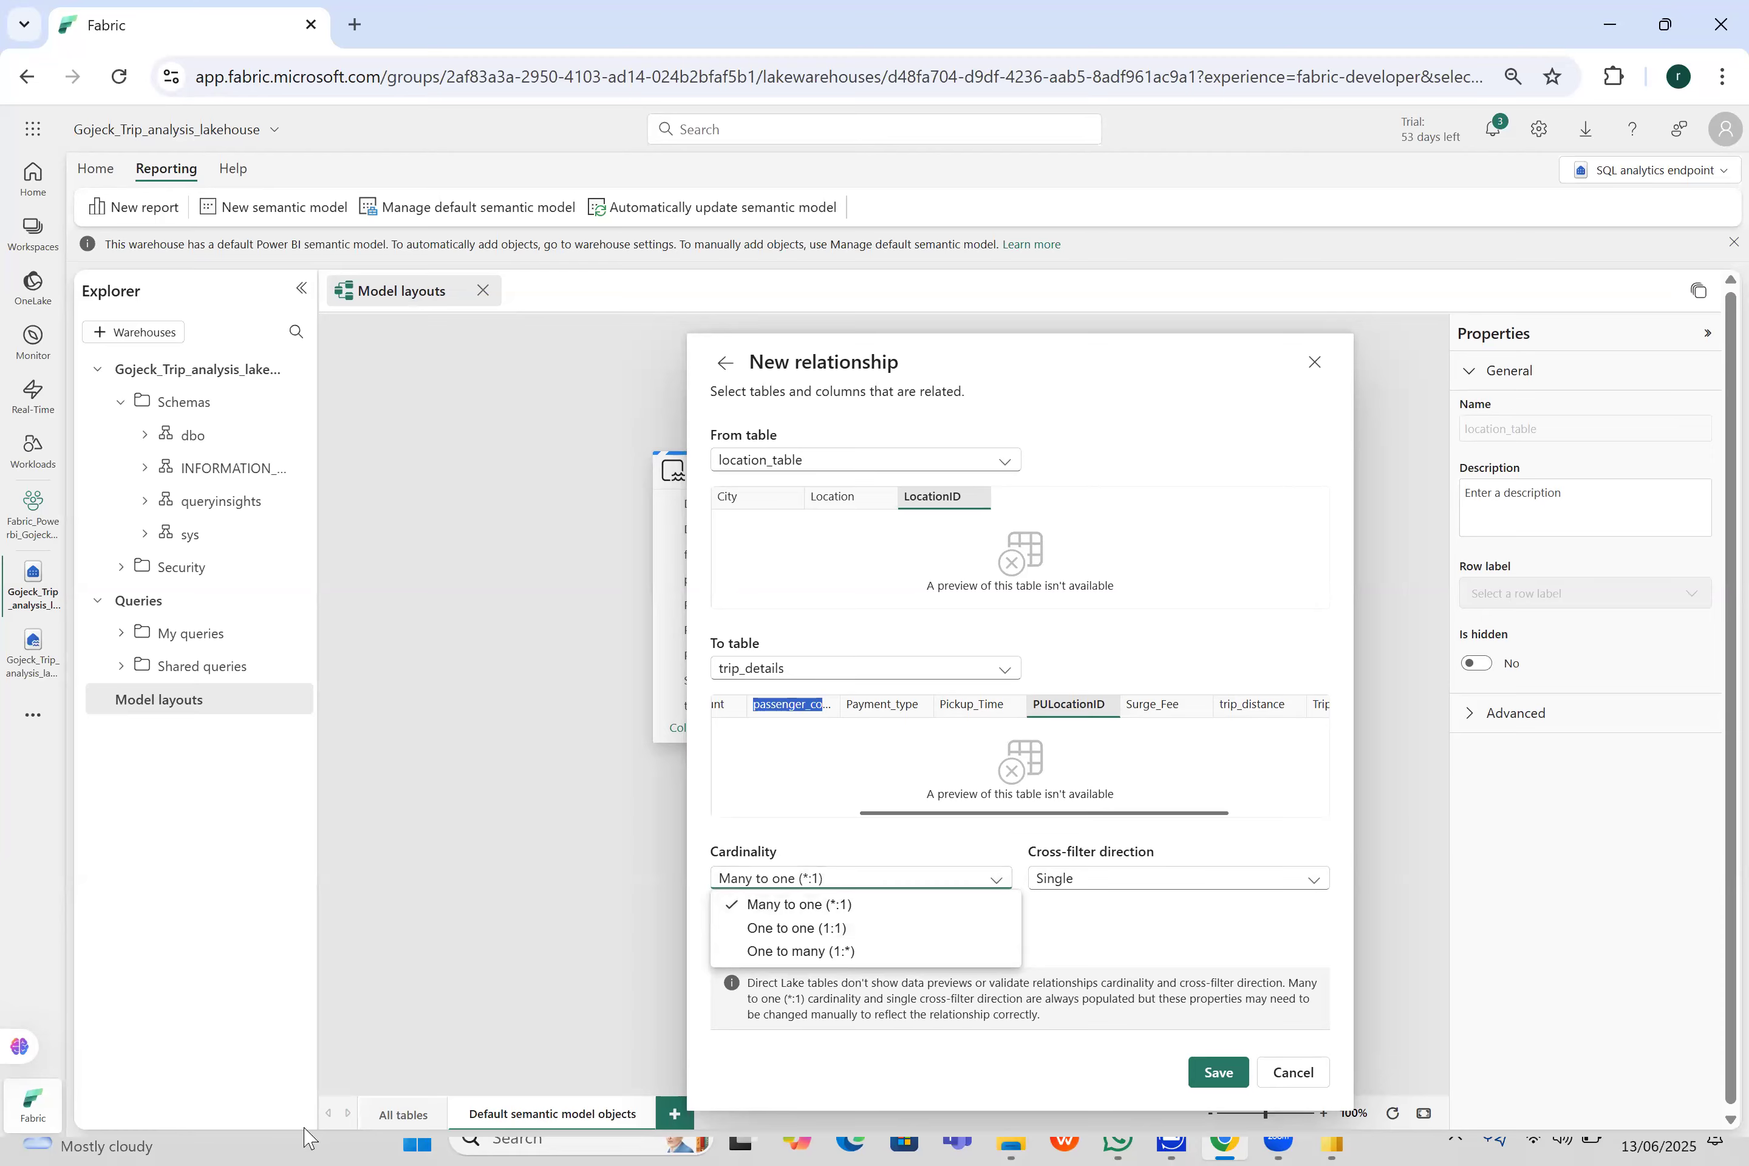
pyautogui.click(868, 950)
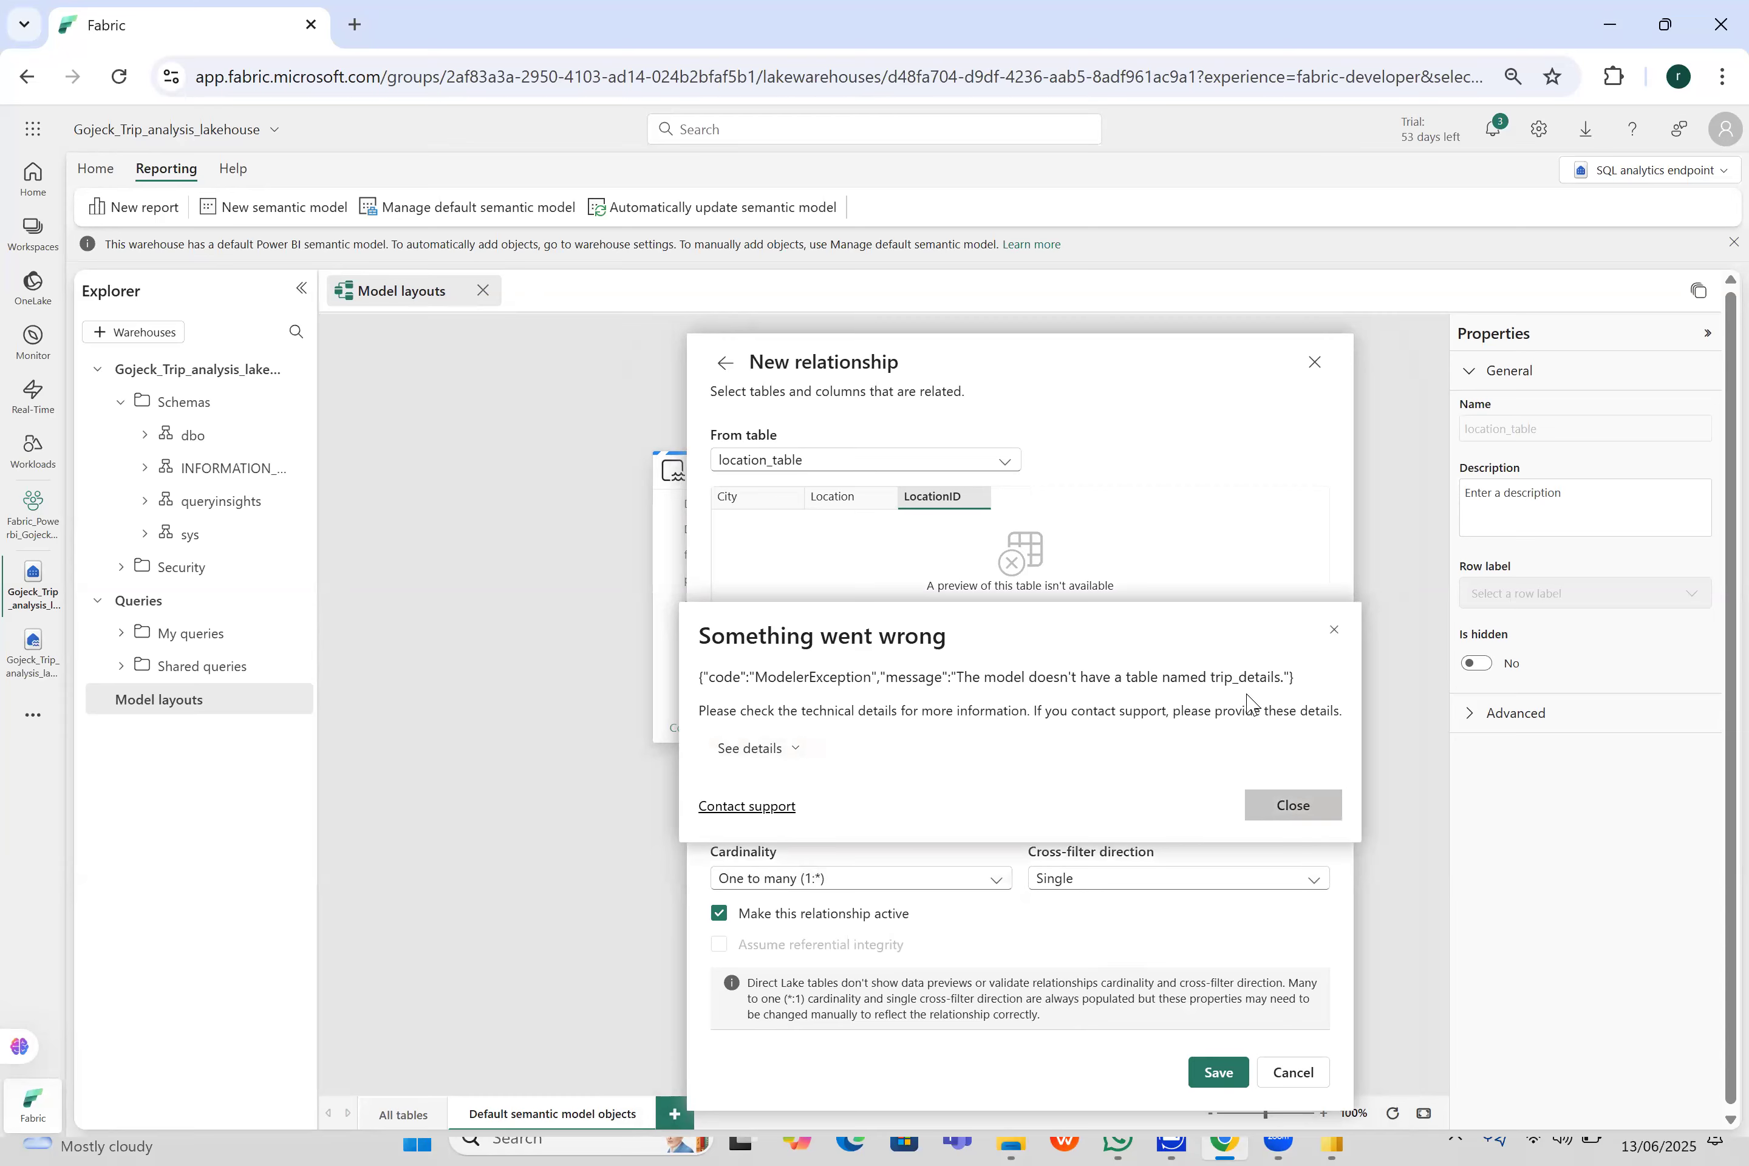
pyautogui.click(1309, 806)
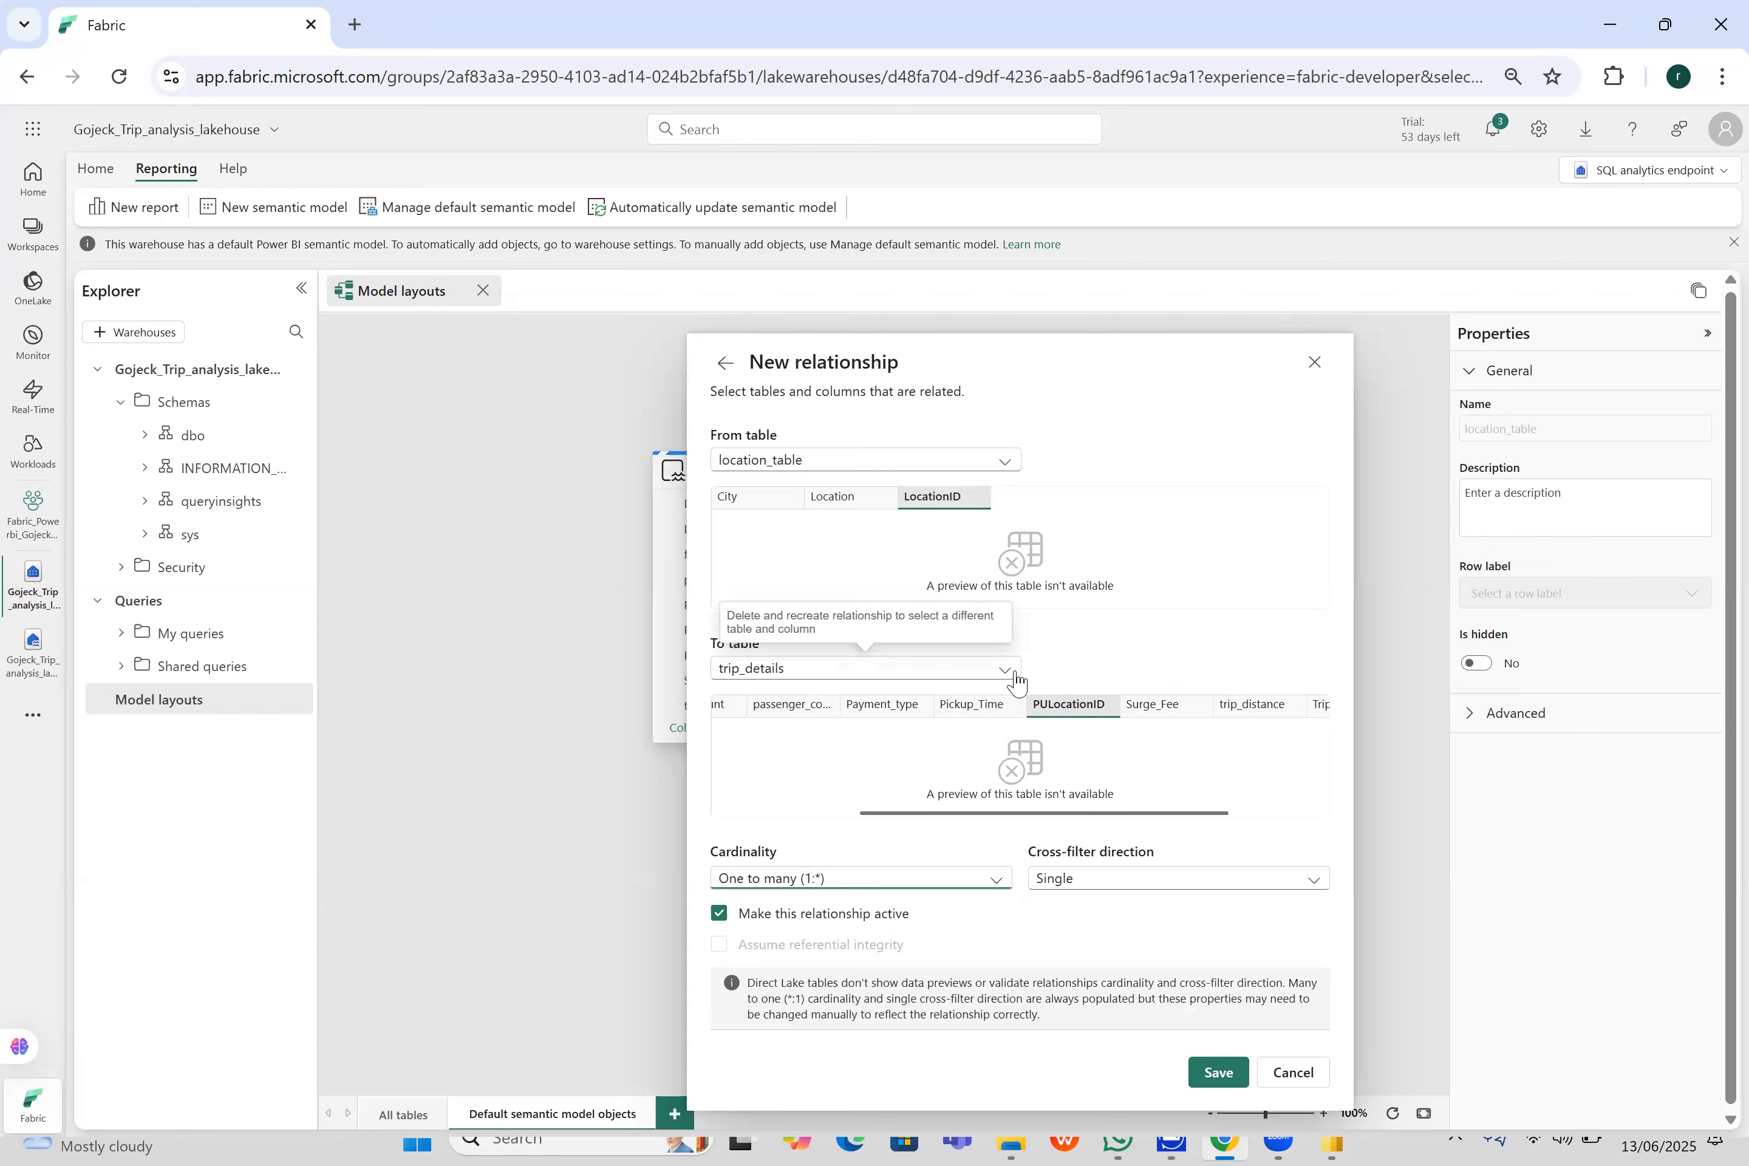
pyautogui.click(1009, 473)
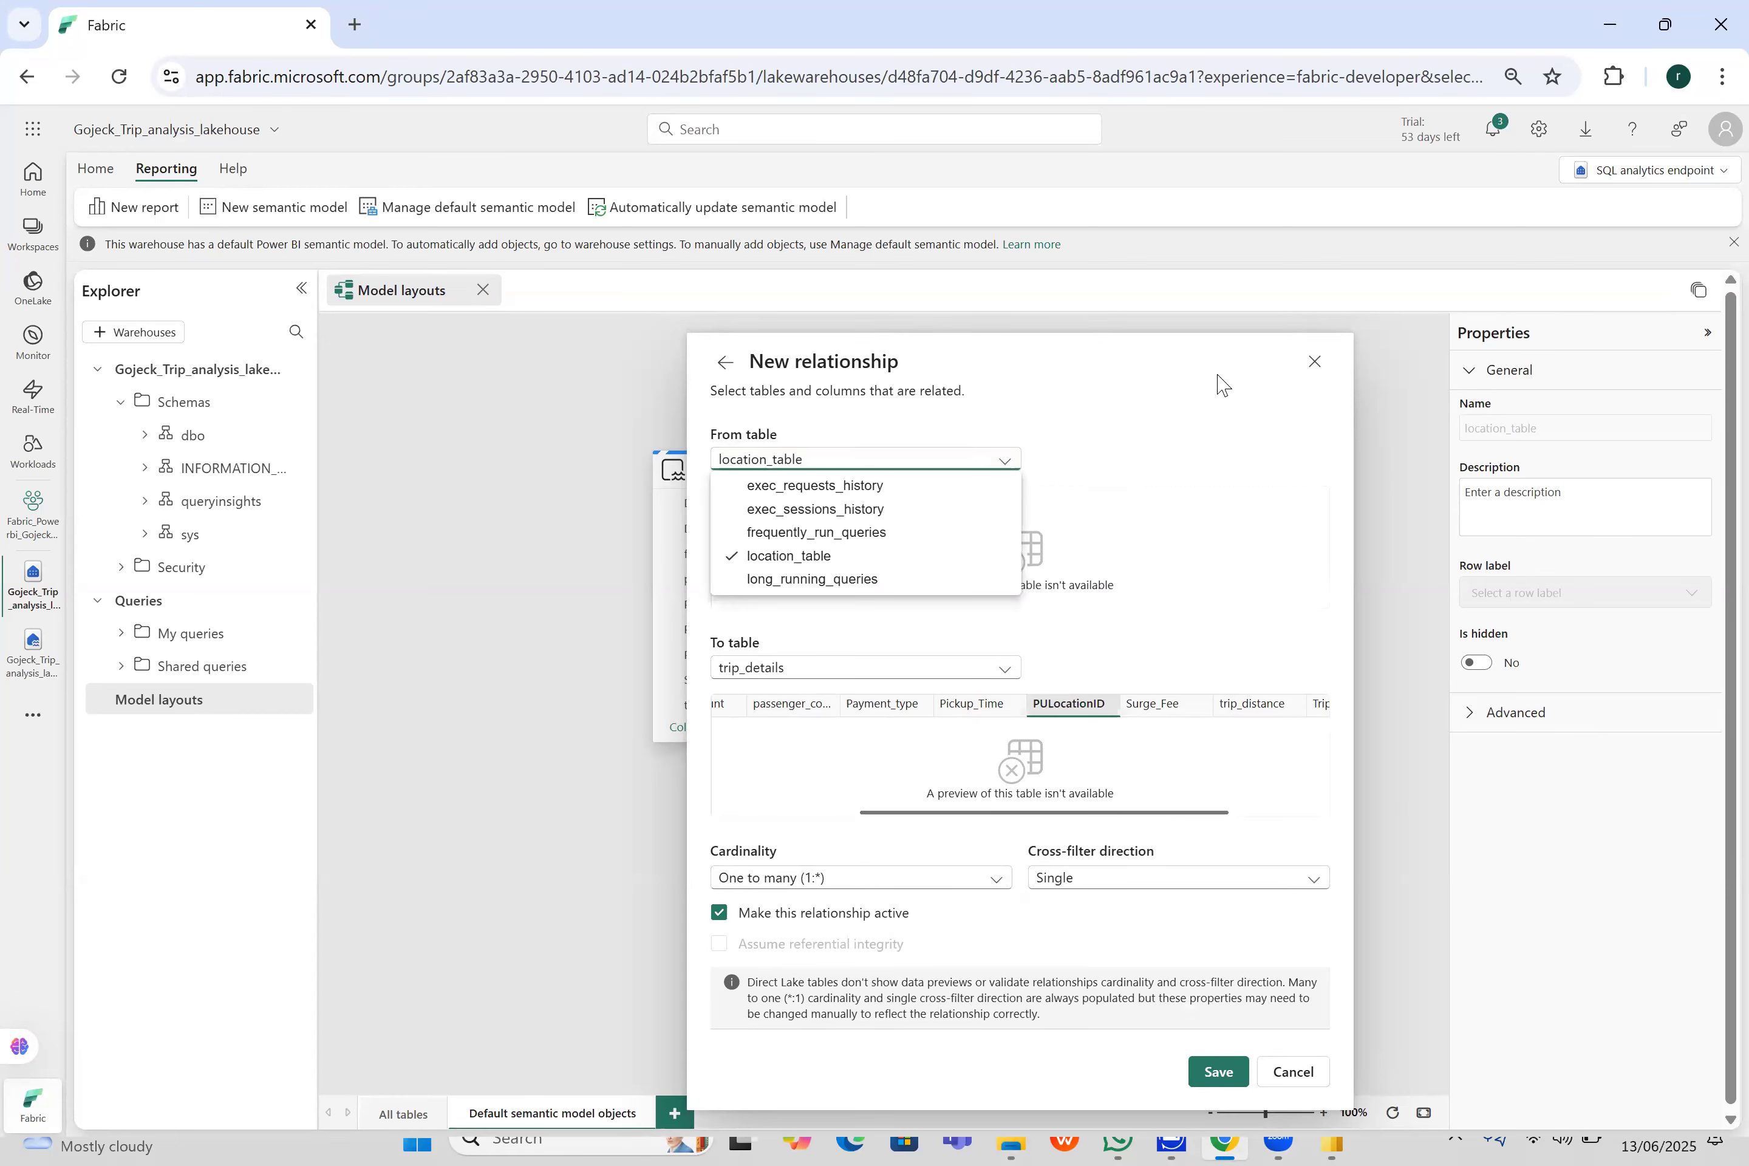
pyautogui.click(1316, 365)
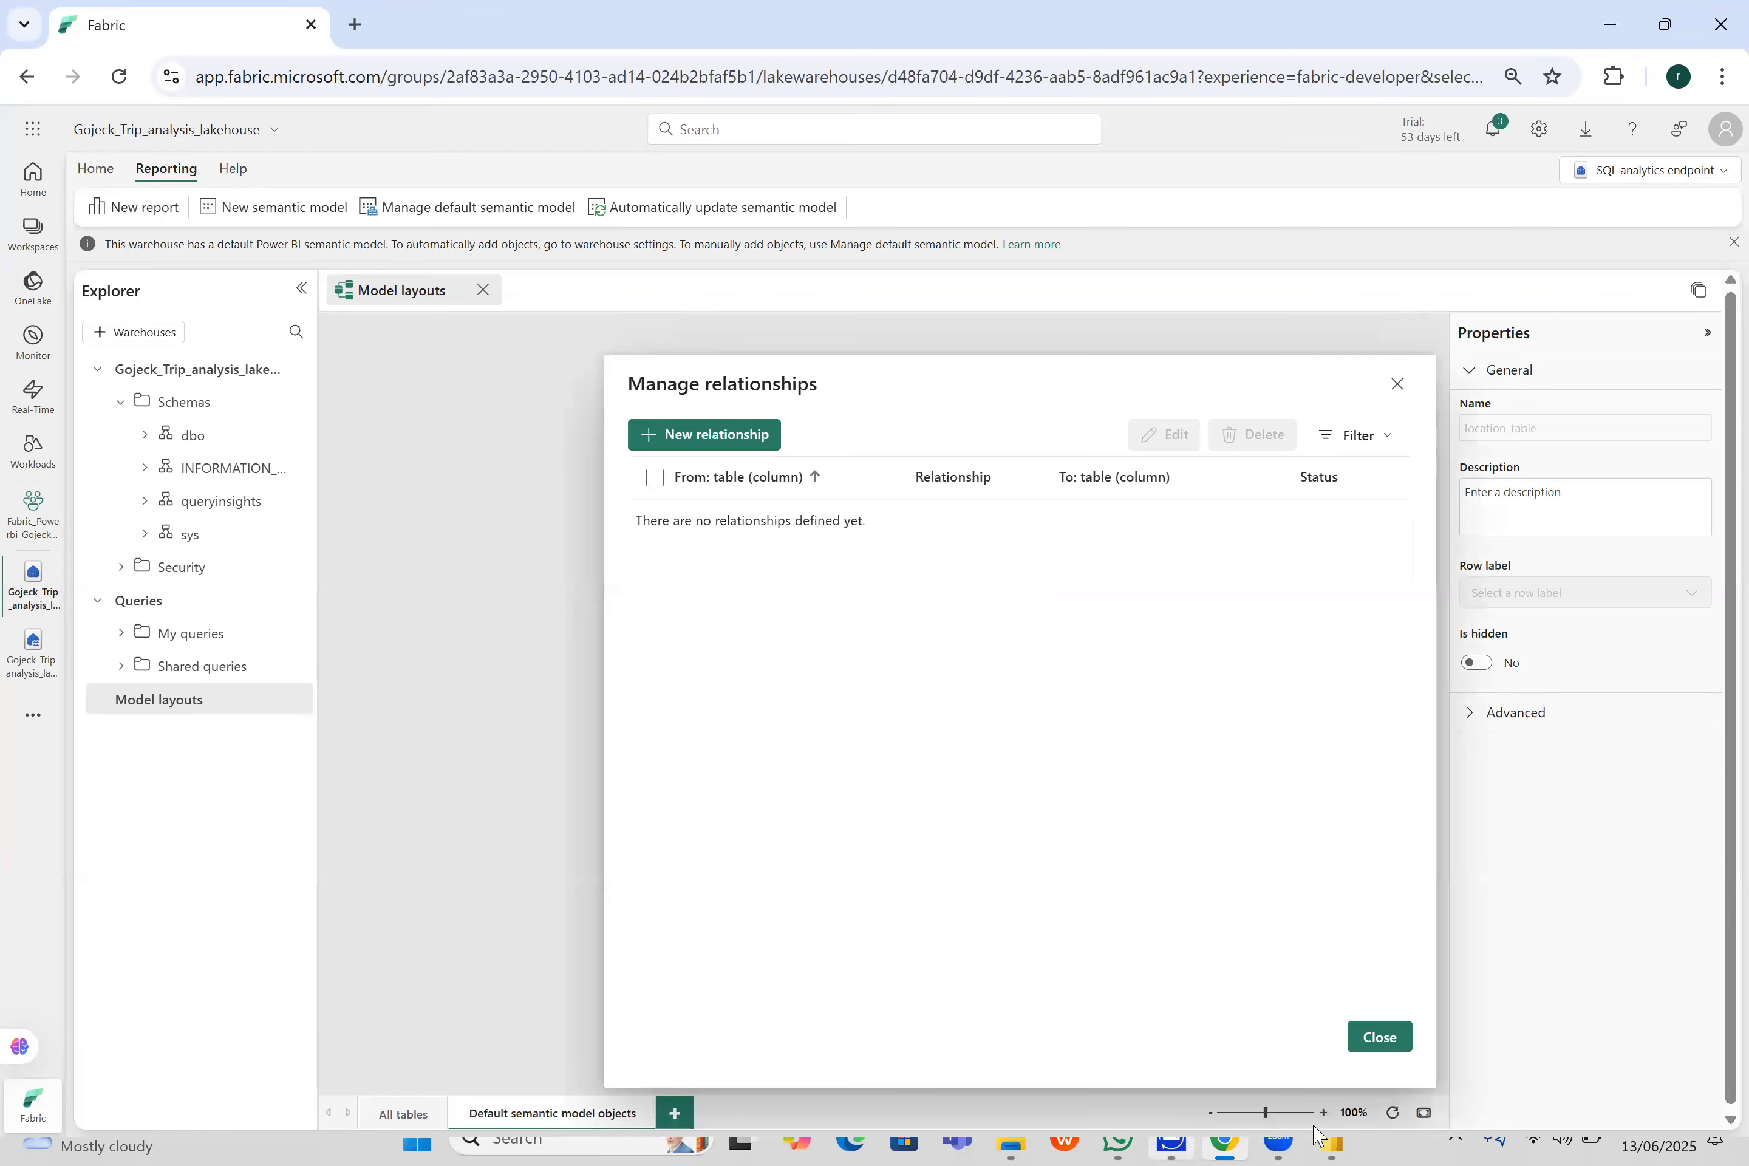
# - Close the relationship manager, and shift the trip_details and location_table cards up and to the left on the model canvas
pyautogui.click(1393, 1040)
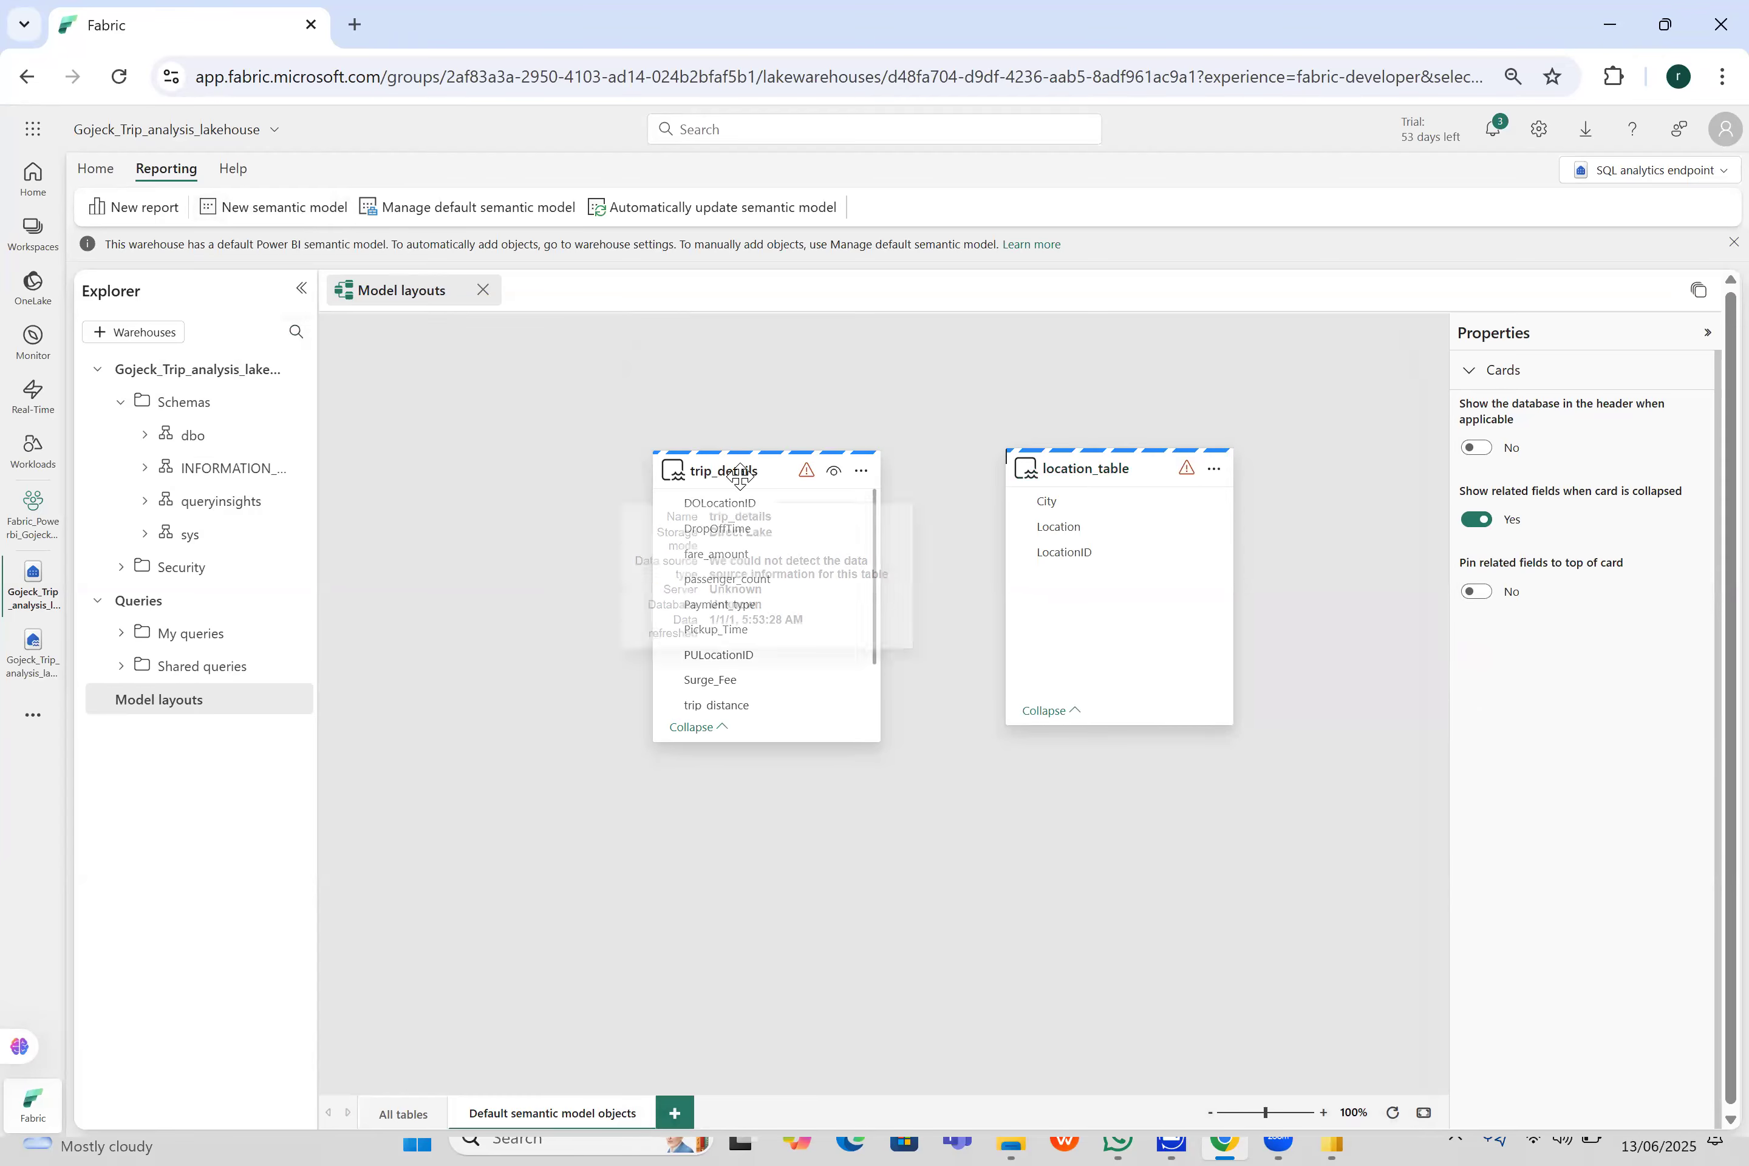
pyautogui.moveTo(725, 479); pyautogui.dragTo(644, 446)
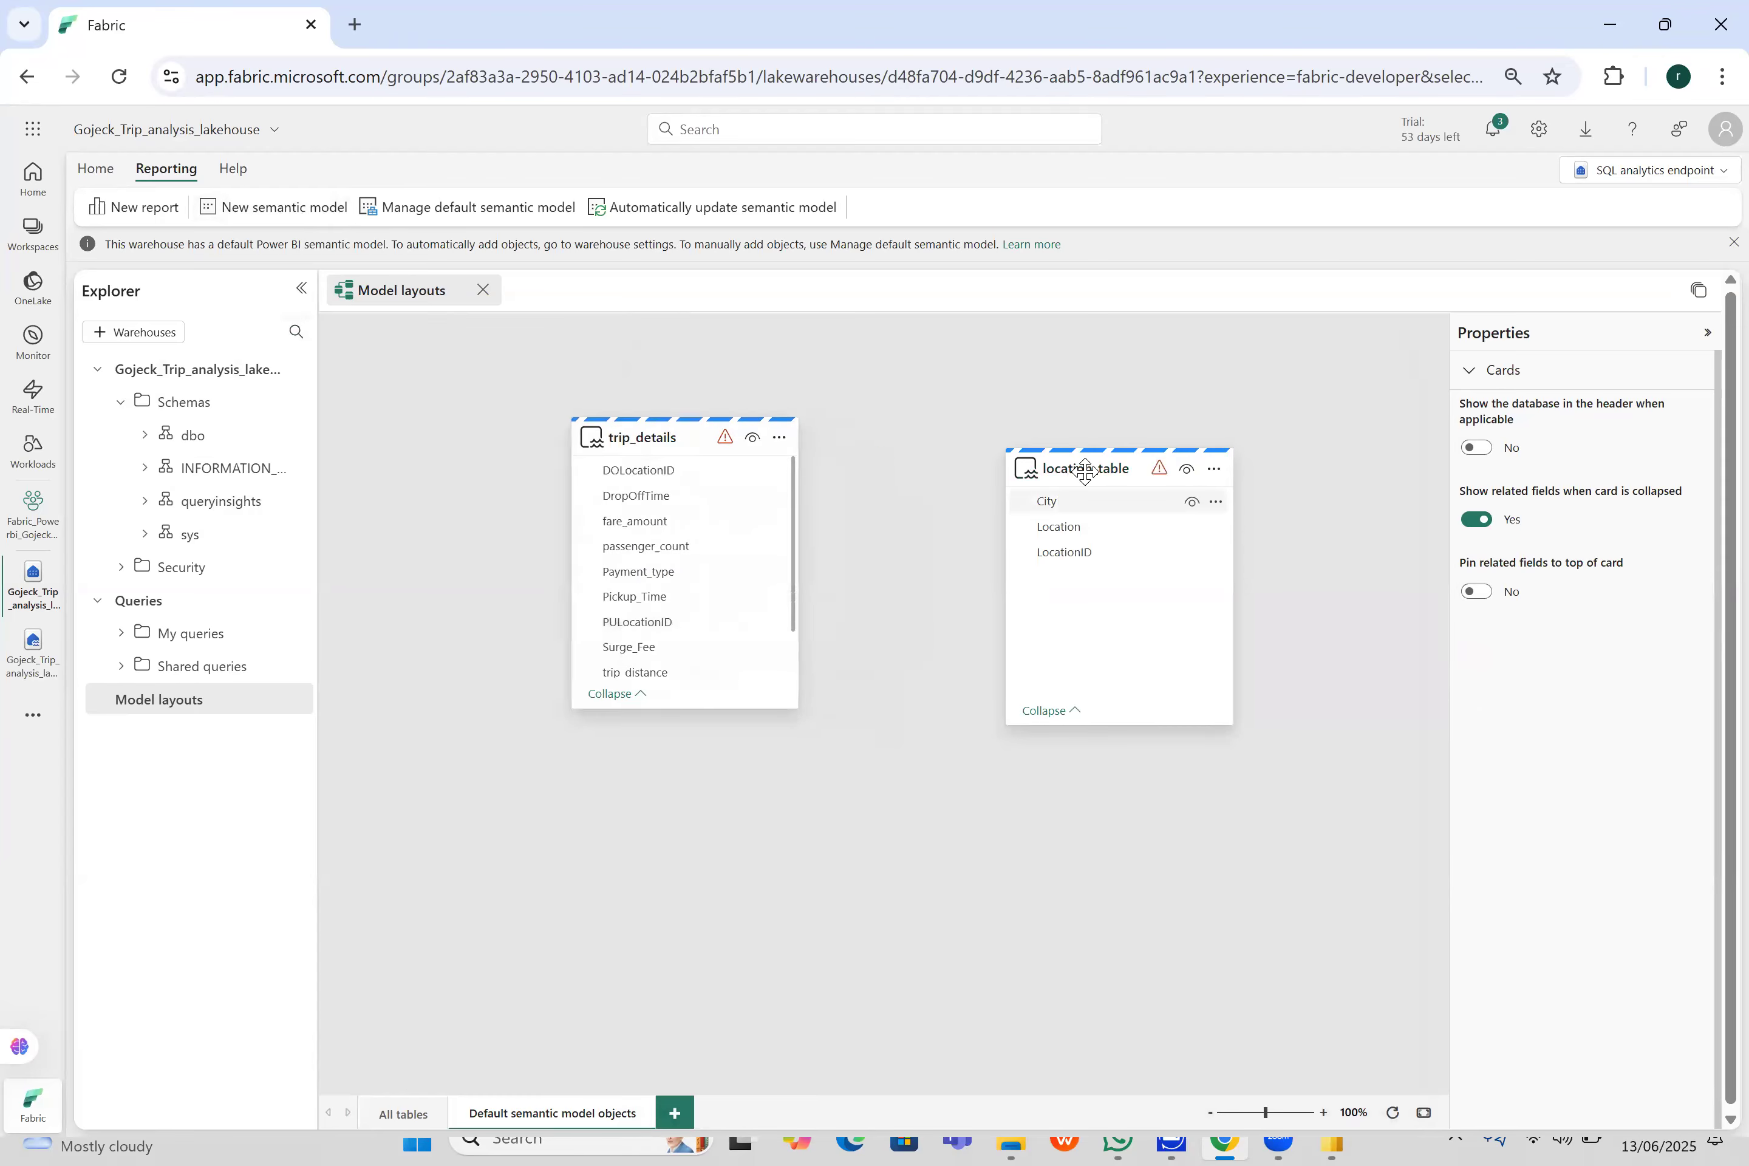
pyautogui.moveTo(1009, 455); pyautogui.dragTo(916, 415)
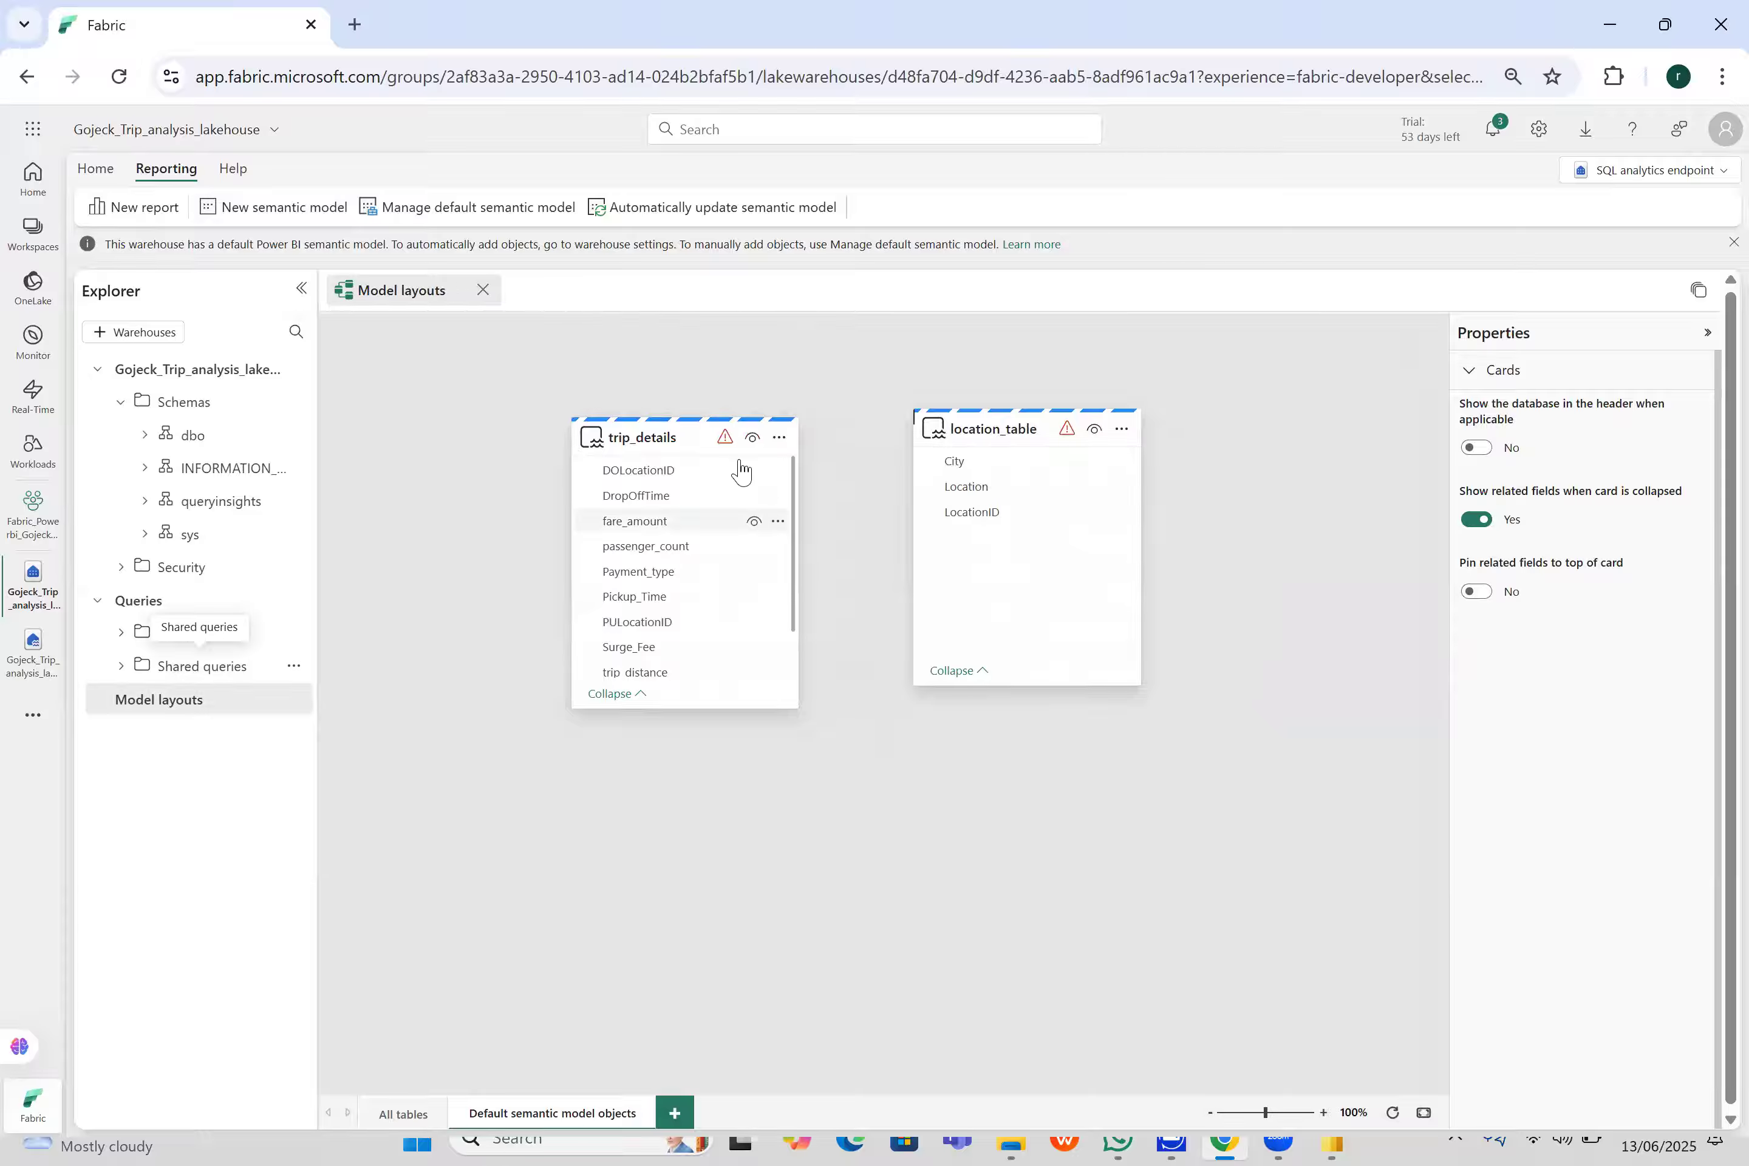
# - Examine the data source warning and the available options of the trip_details card
pyautogui.moveTo(715, 455)
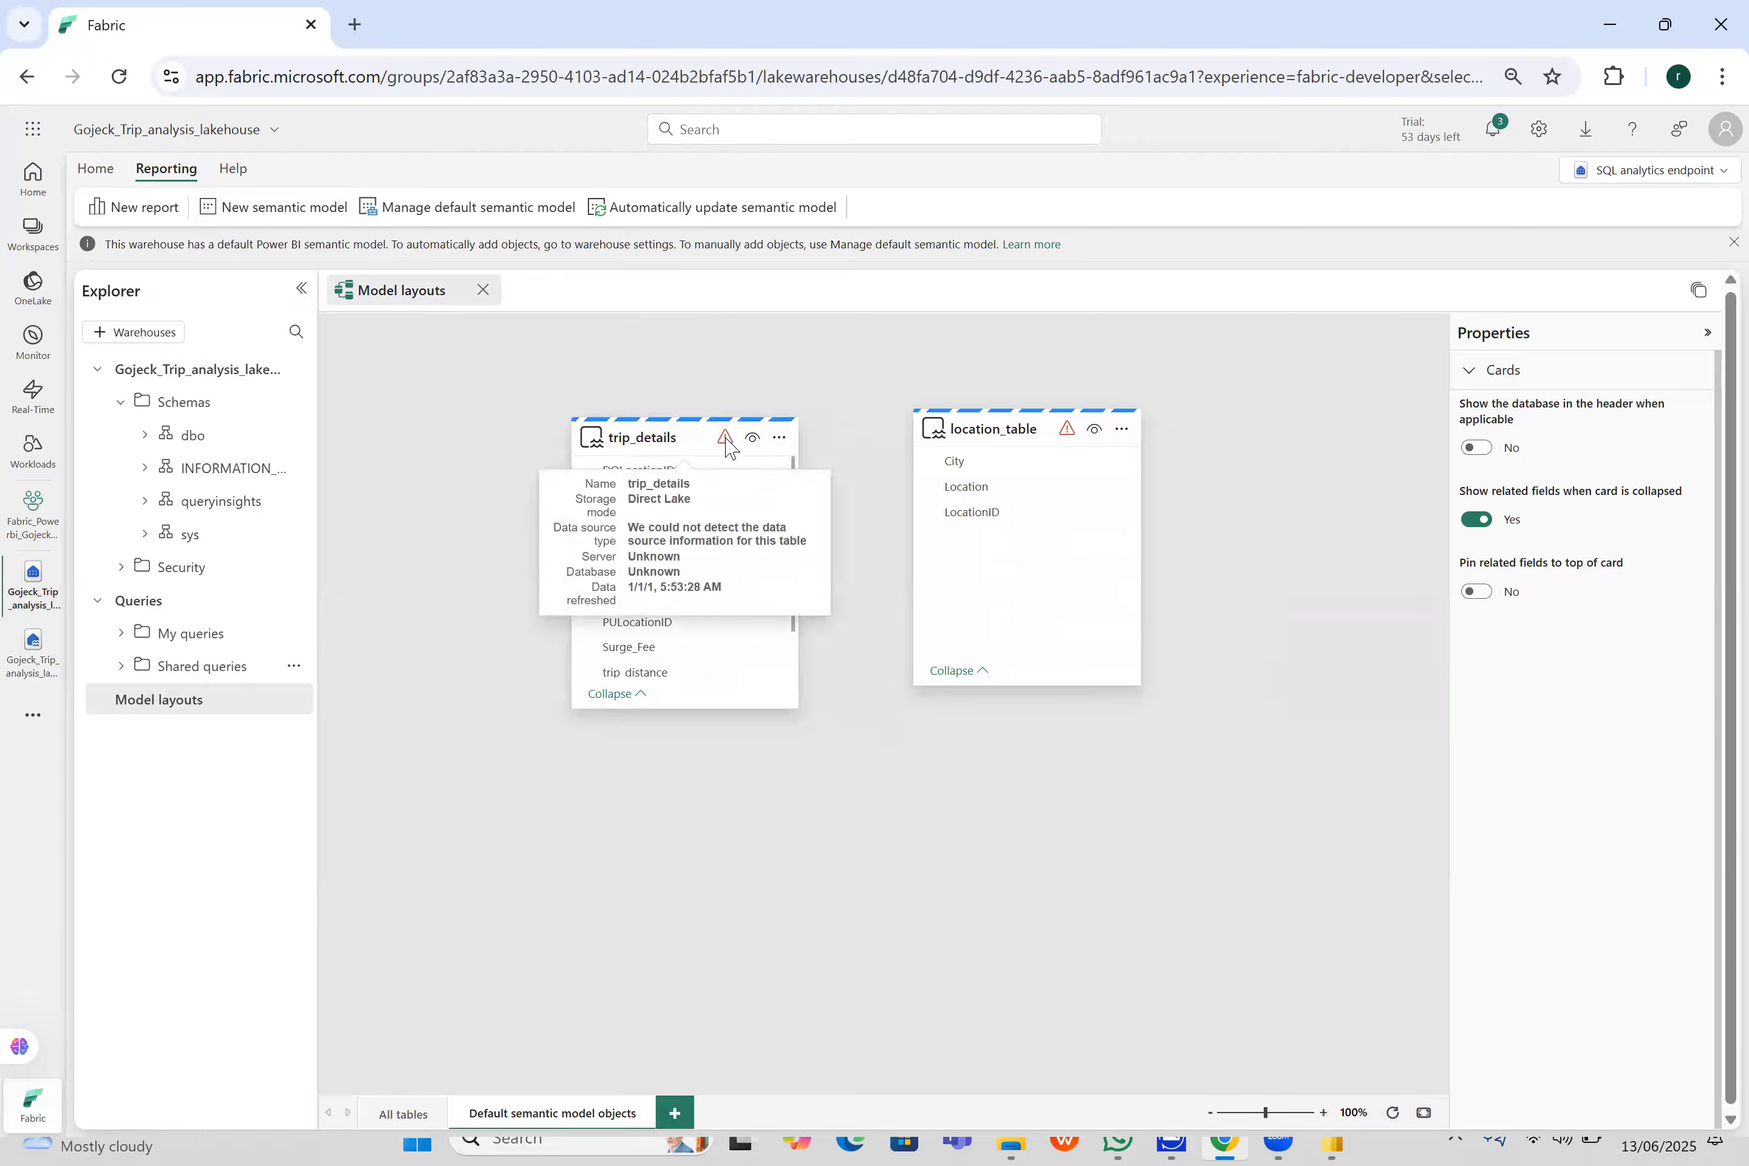
pyautogui.click(727, 447)
pyautogui.click(779, 444)
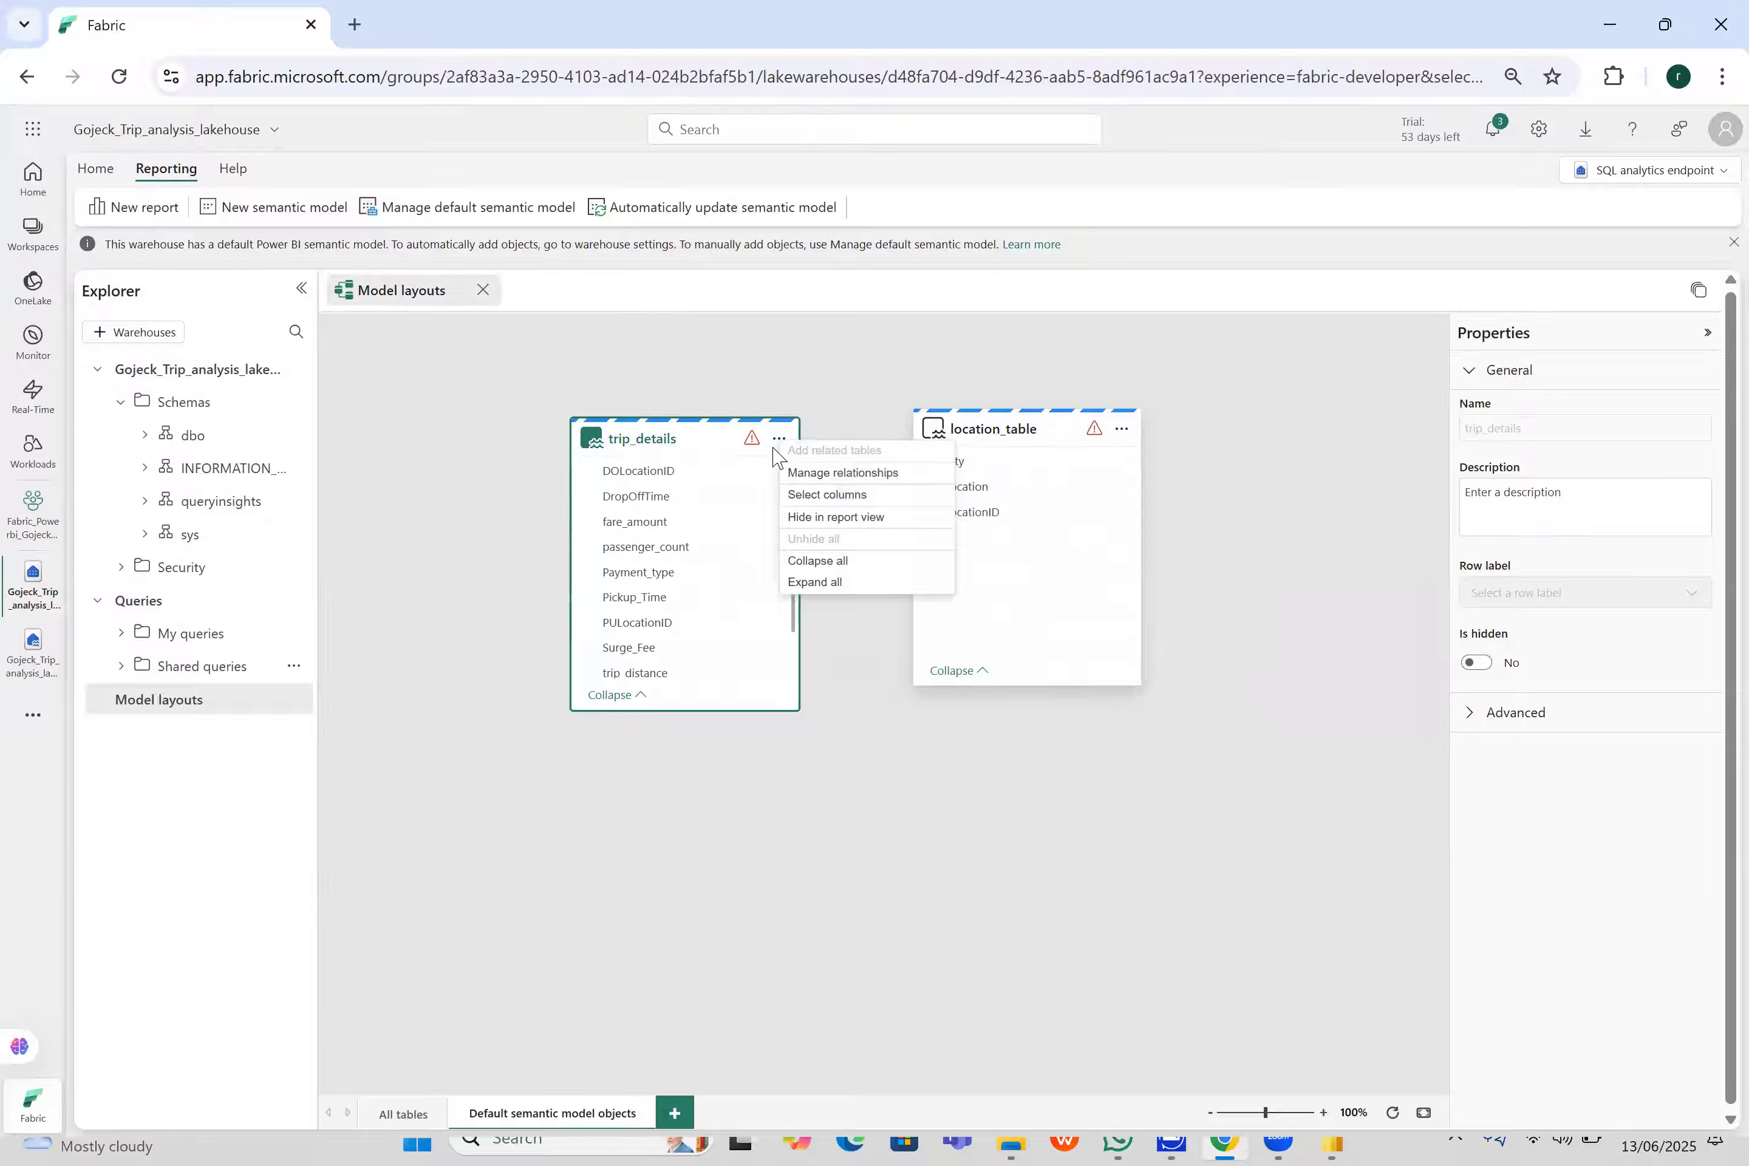
pyautogui.click(865, 820)
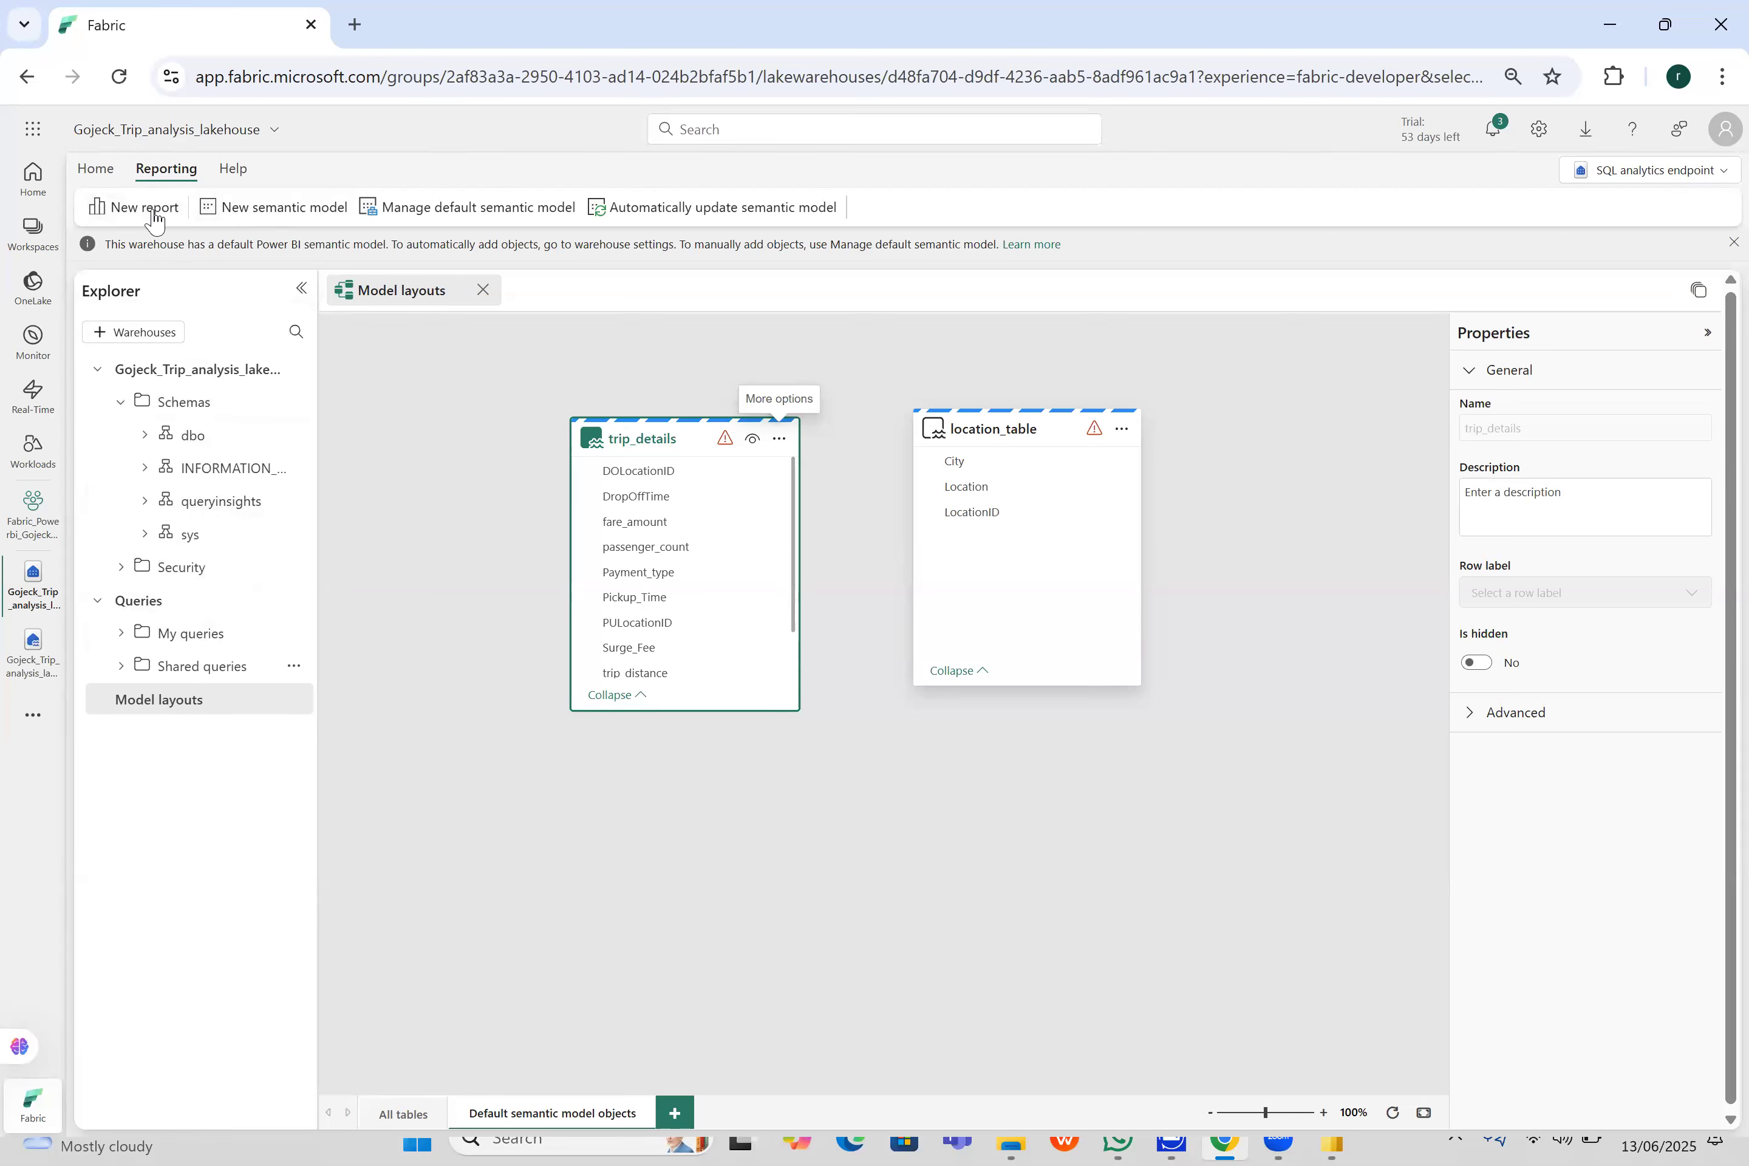
# - Create a blank SQL query under My queries
pyautogui.click(123, 636)
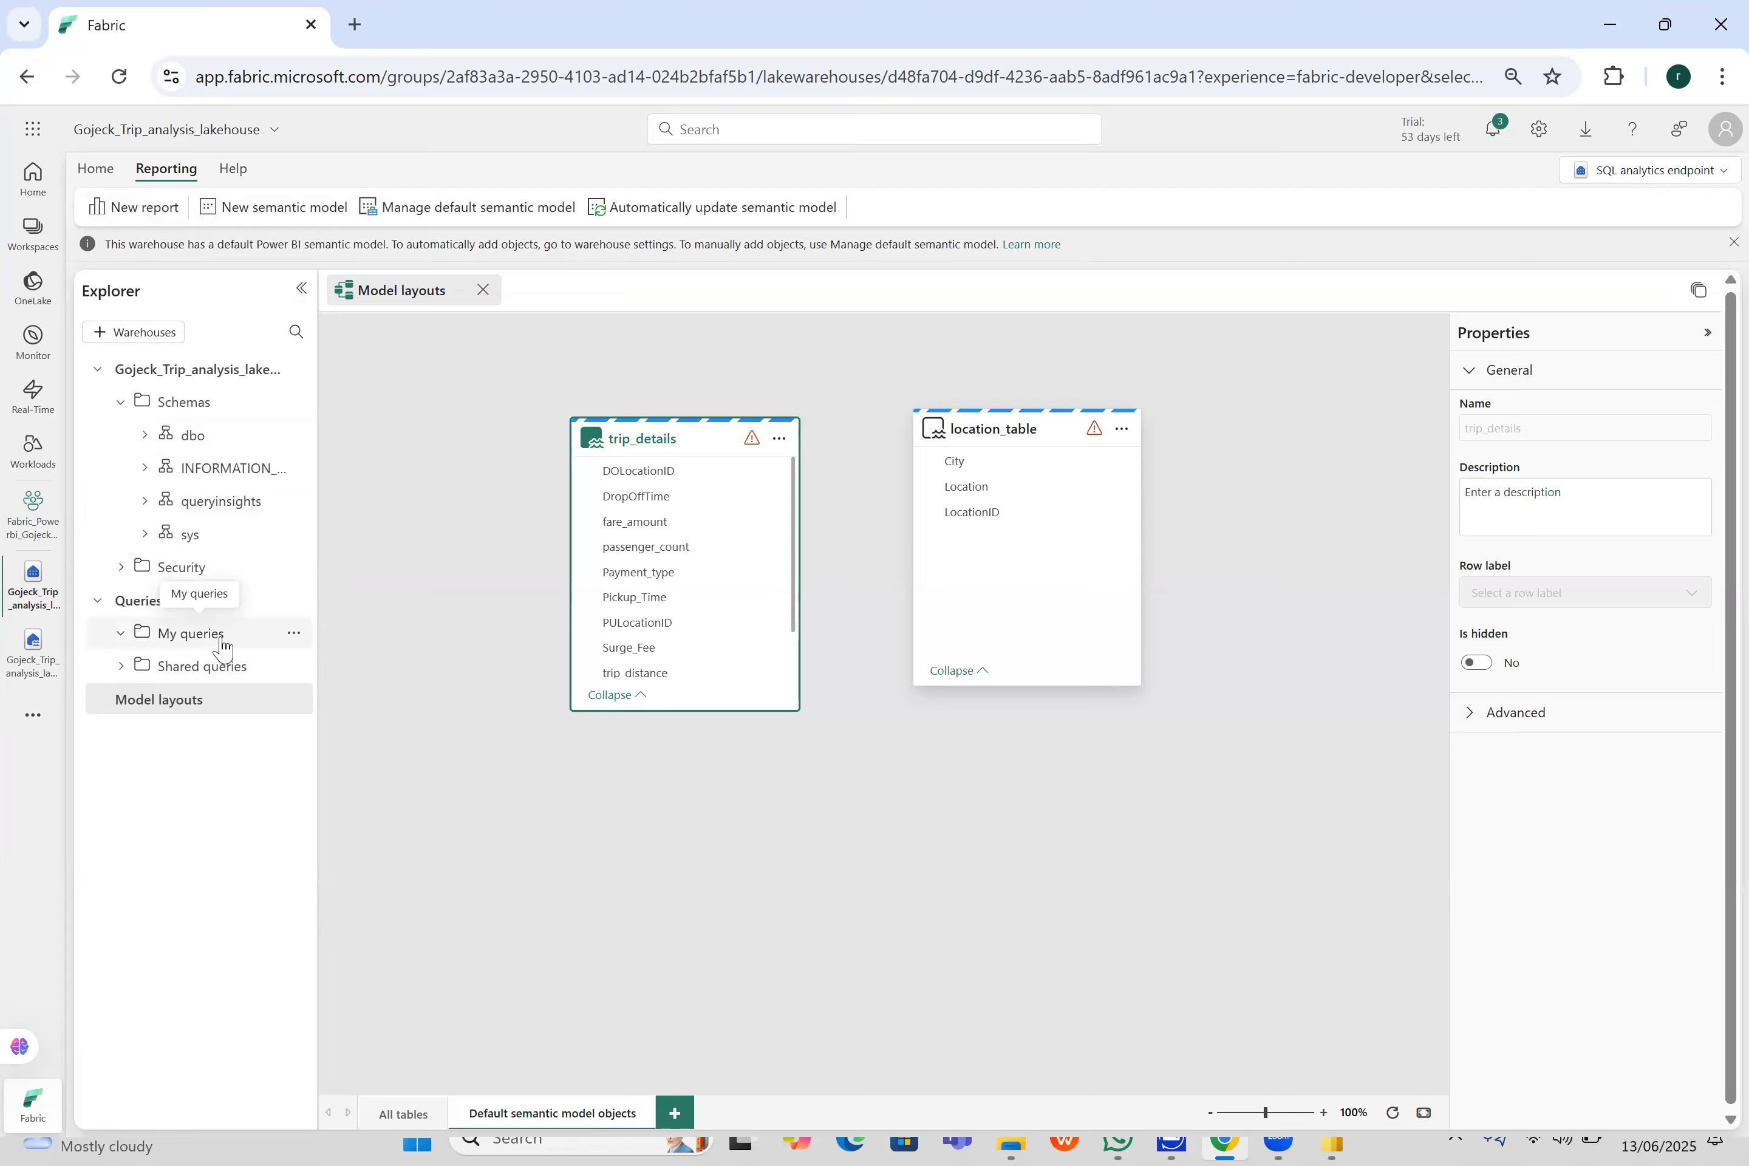
pyautogui.click(293, 634)
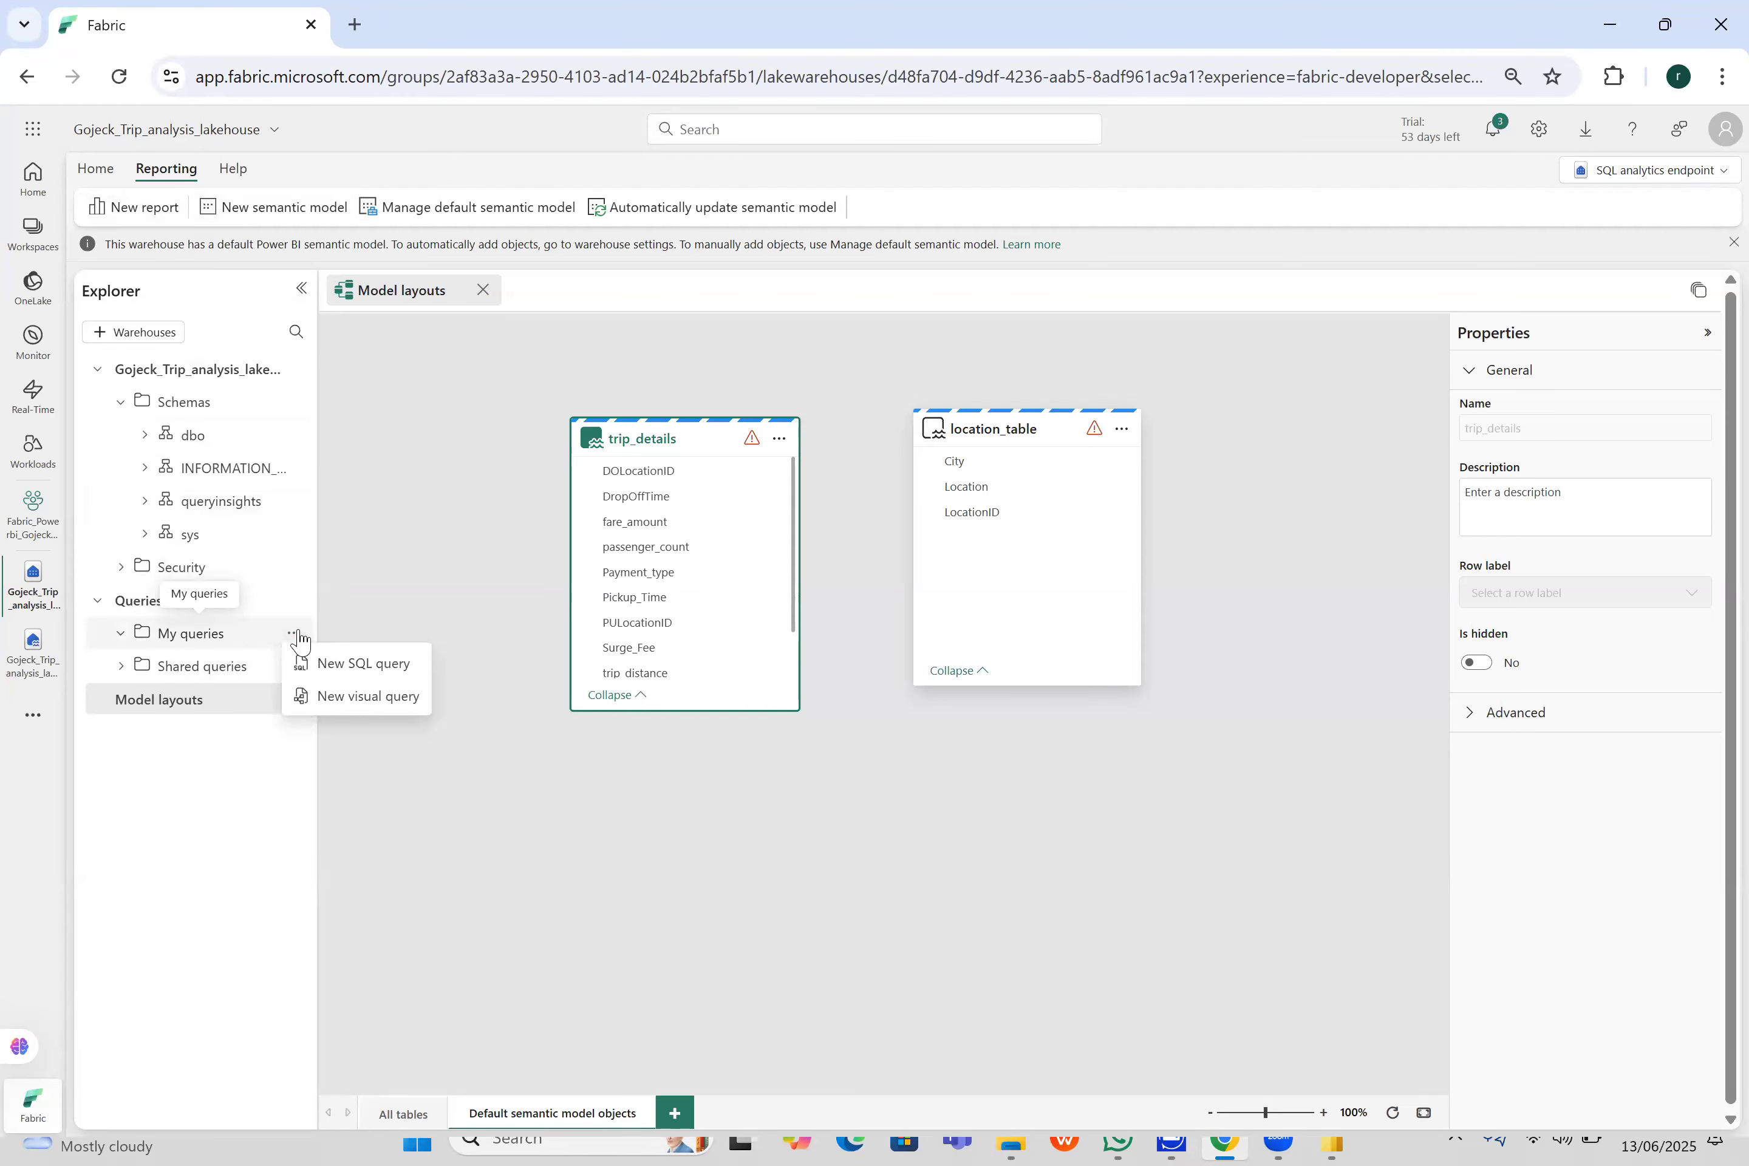
pyautogui.click(354, 662)
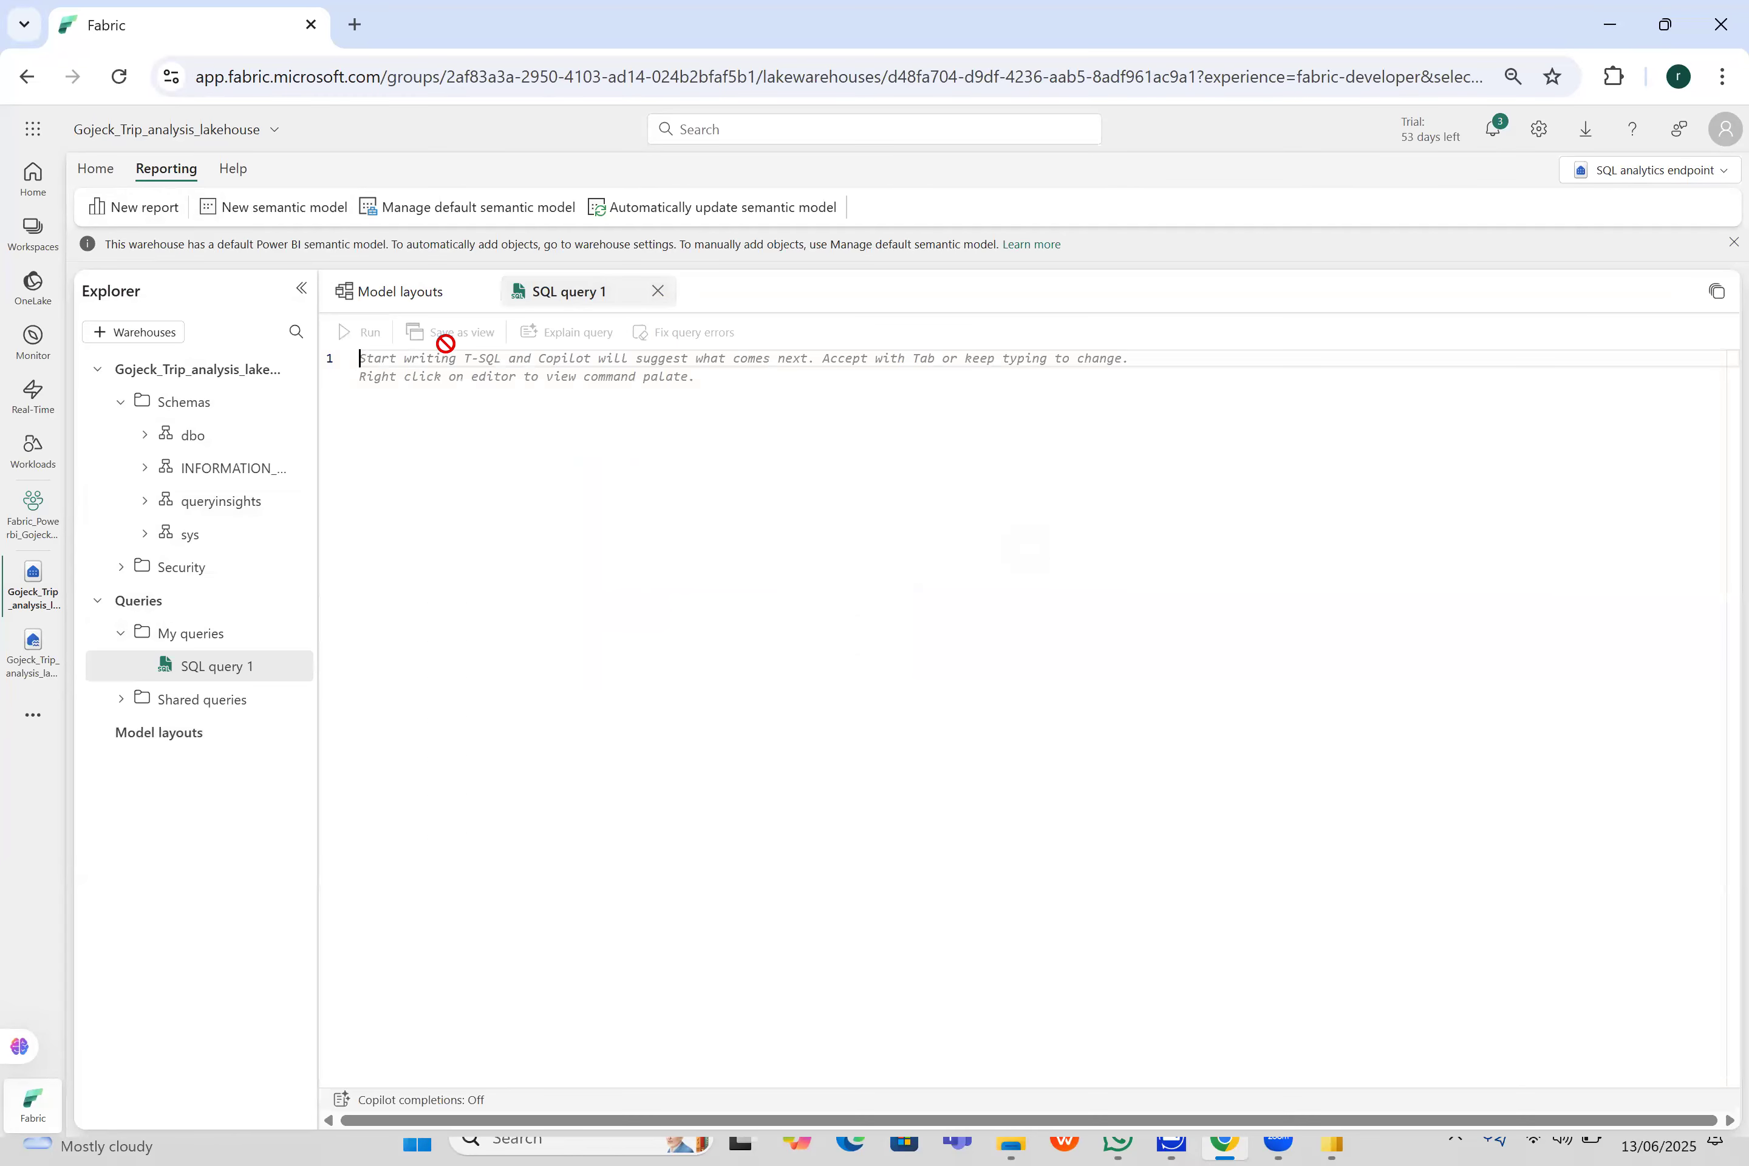
# - Create a Select TOP 100 query on location_table from the dbo schema and run it
pyautogui.click(148, 439)
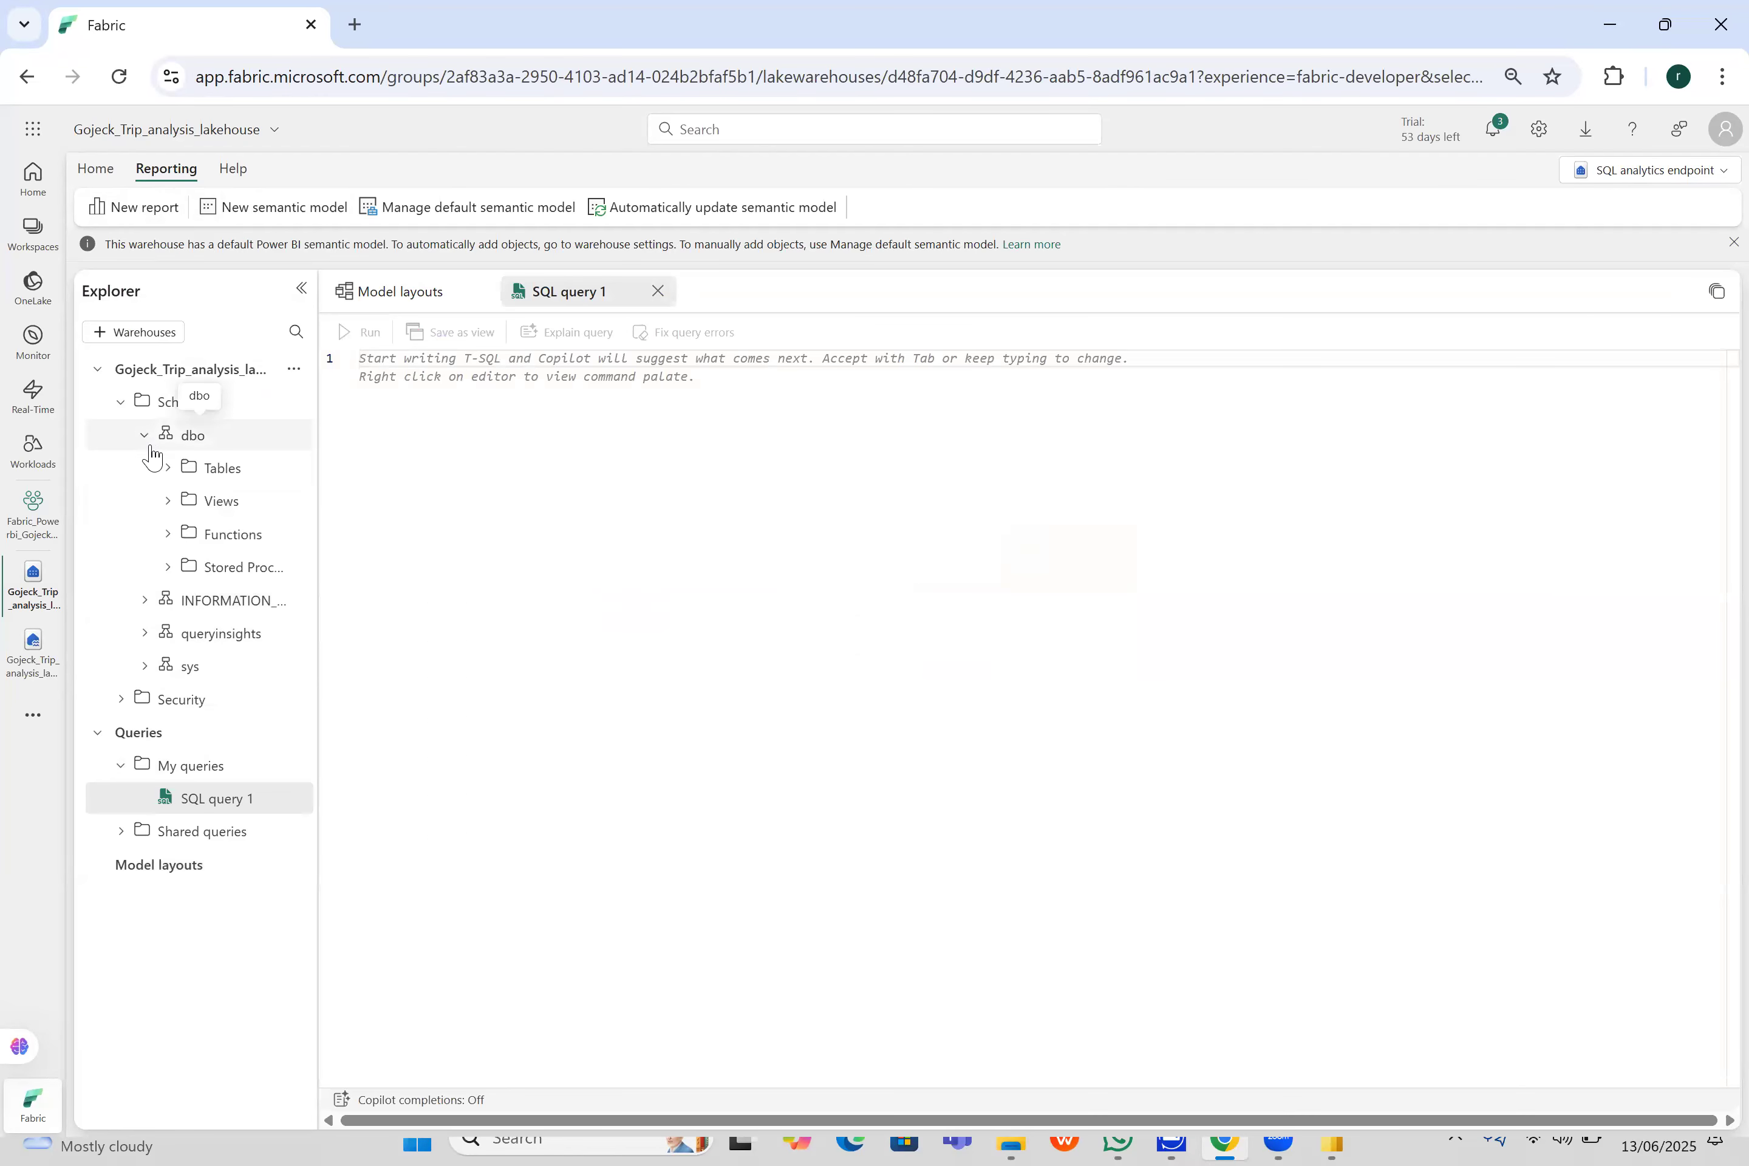
pyautogui.click(166, 467)
pyautogui.click(294, 500)
pyautogui.moveTo(337, 540)
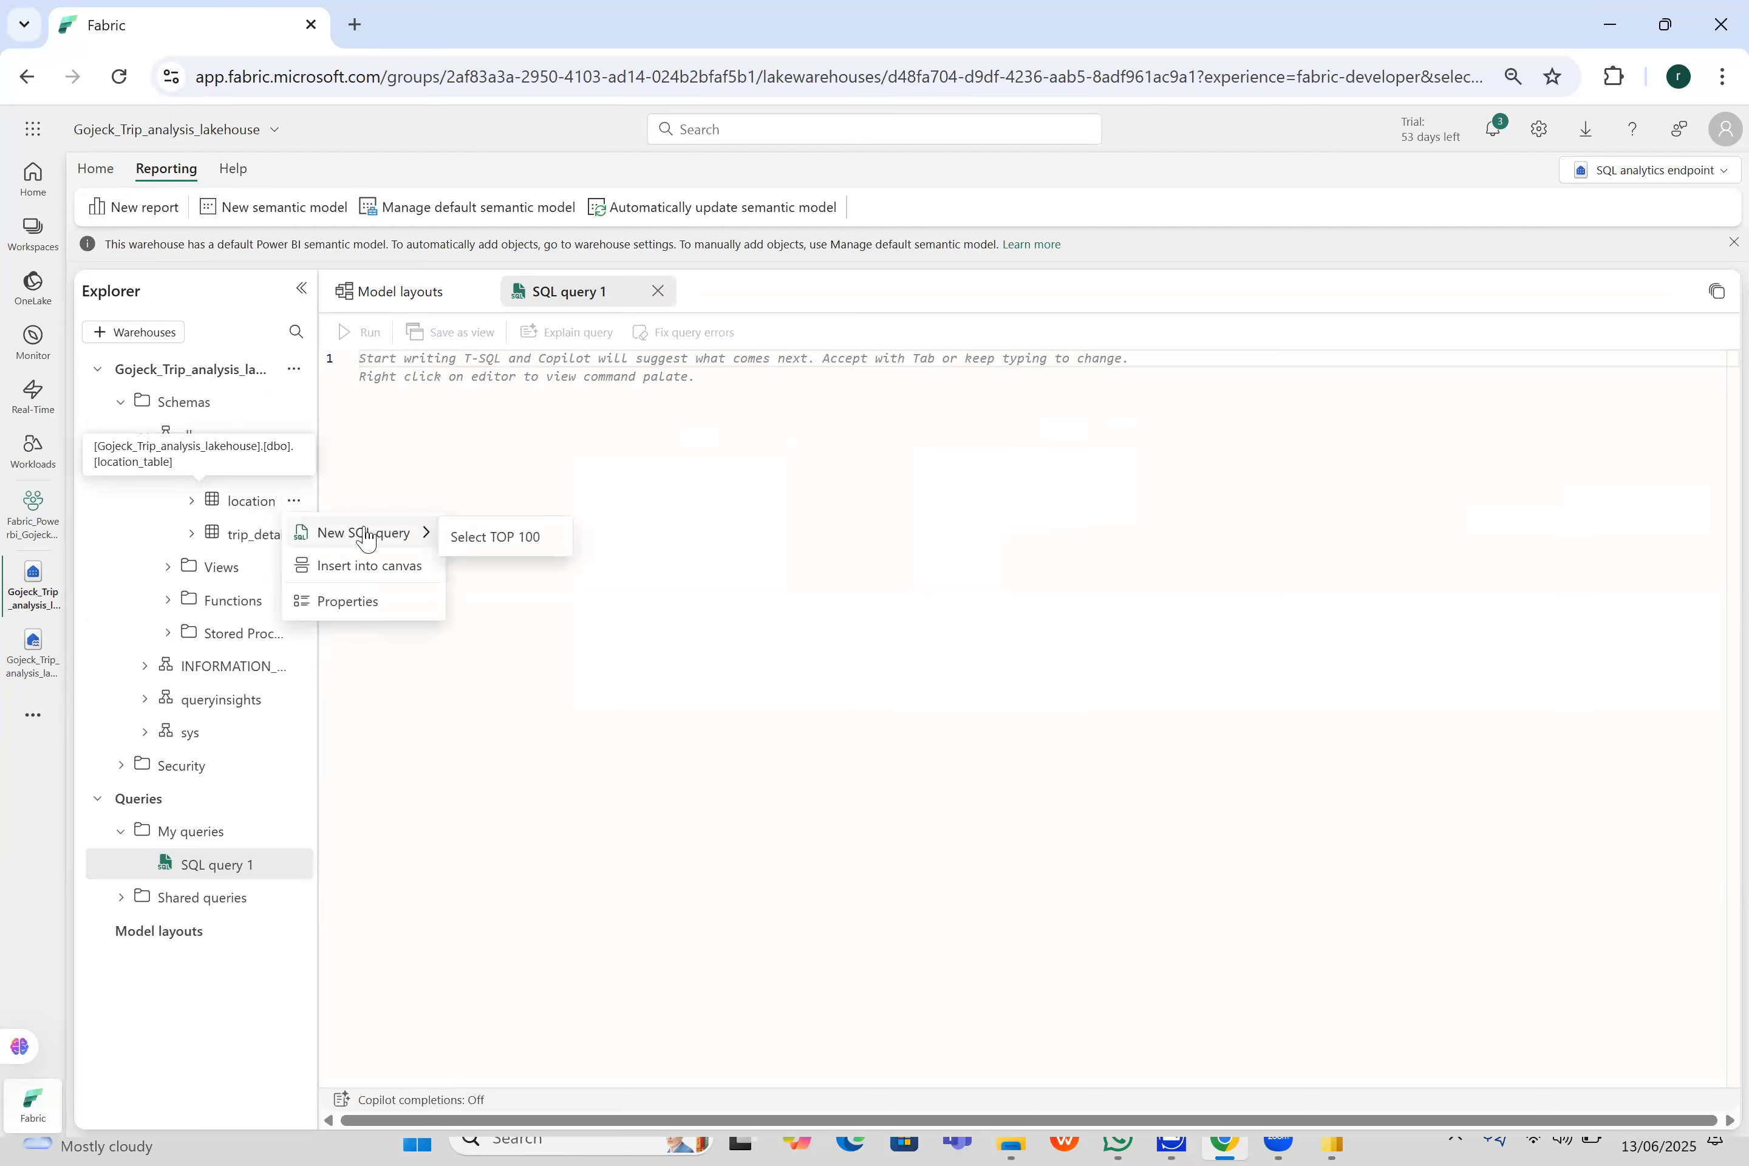
pyautogui.click(520, 533)
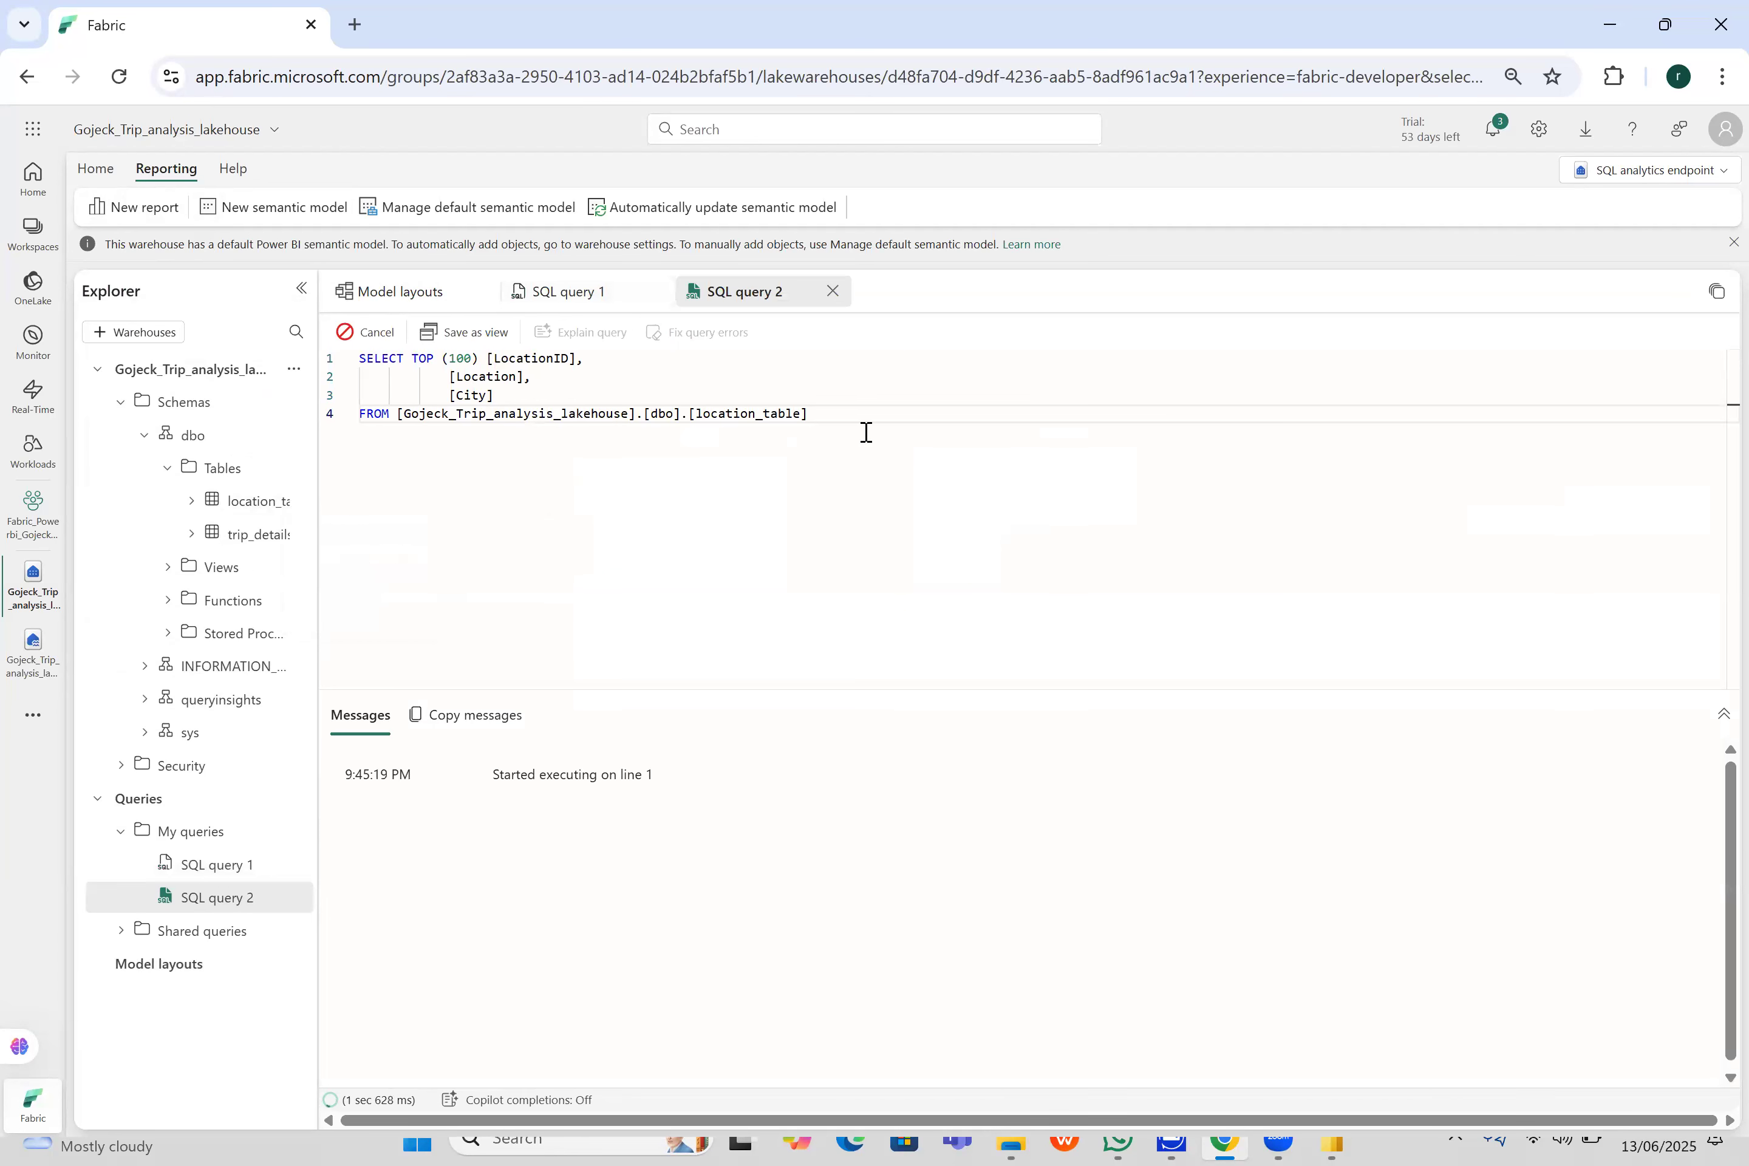
pyautogui.hotkey('ctrl', 'a')
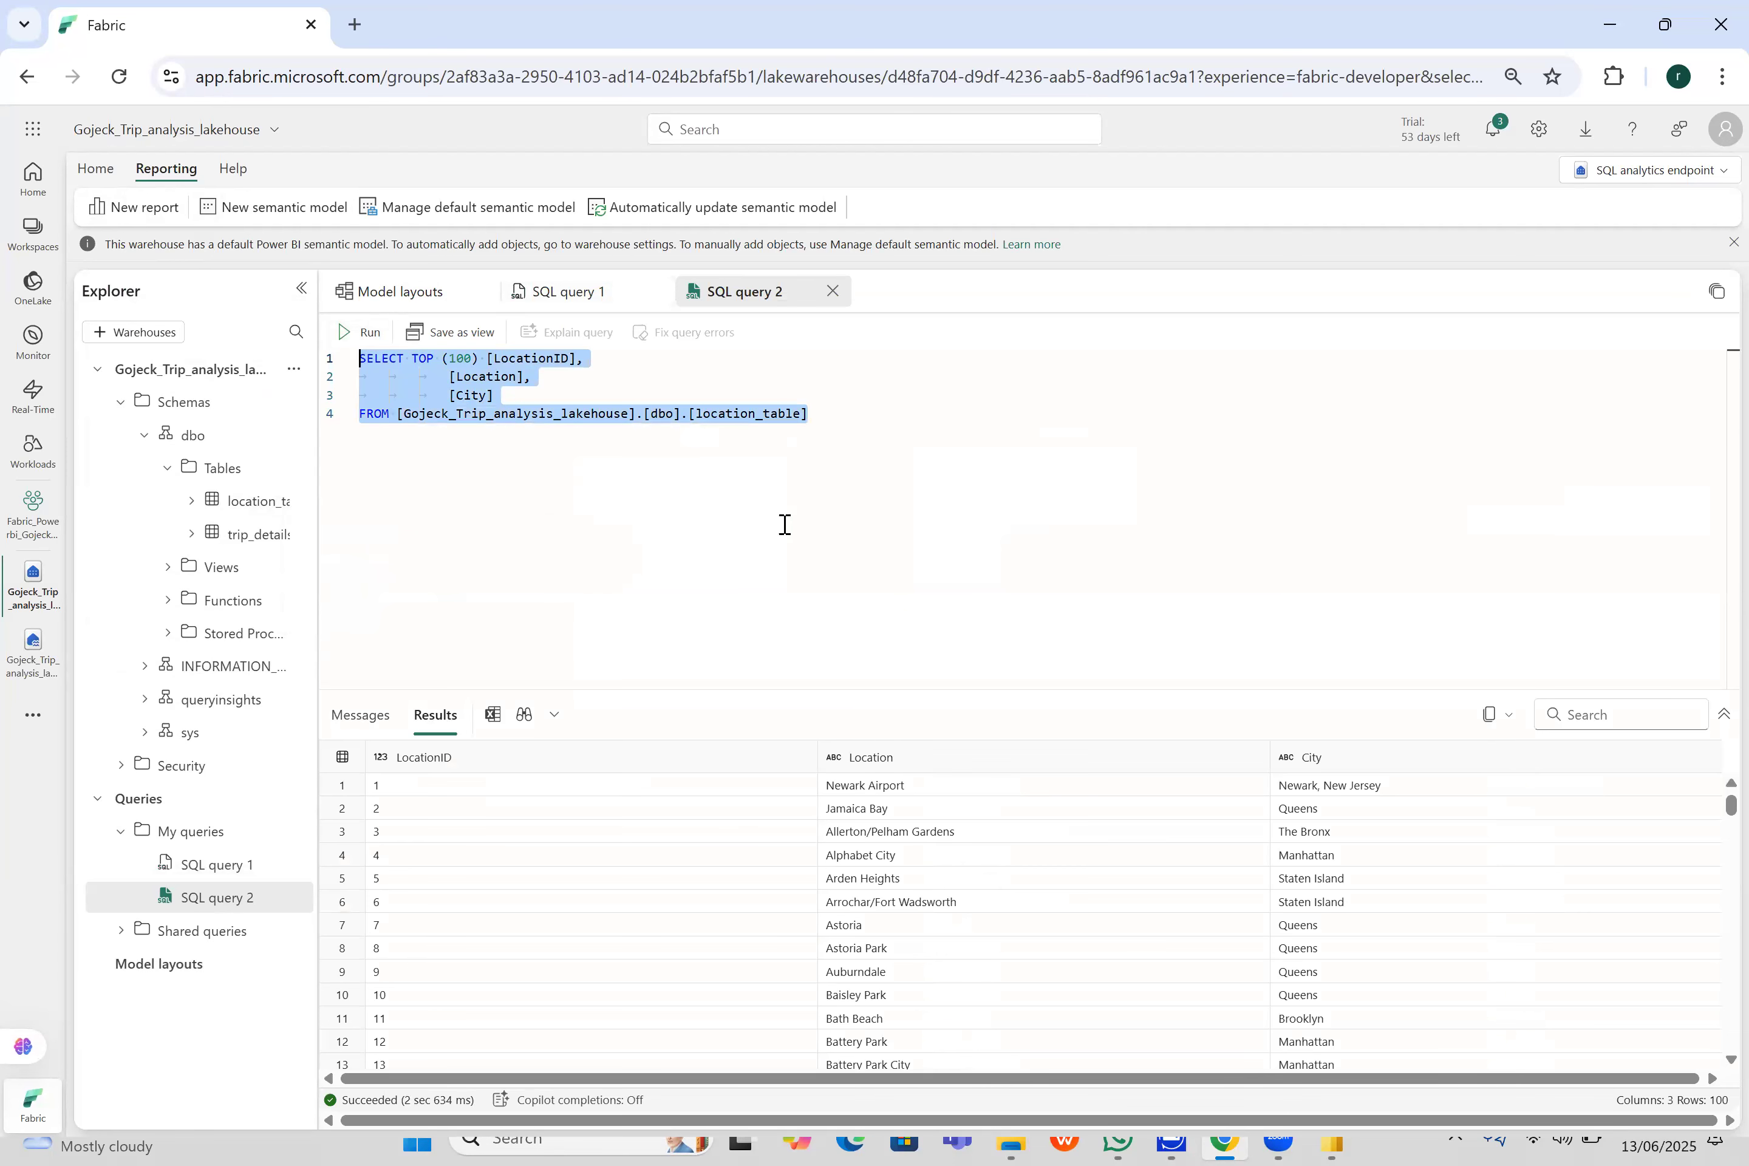
pyautogui.click(687, 470)
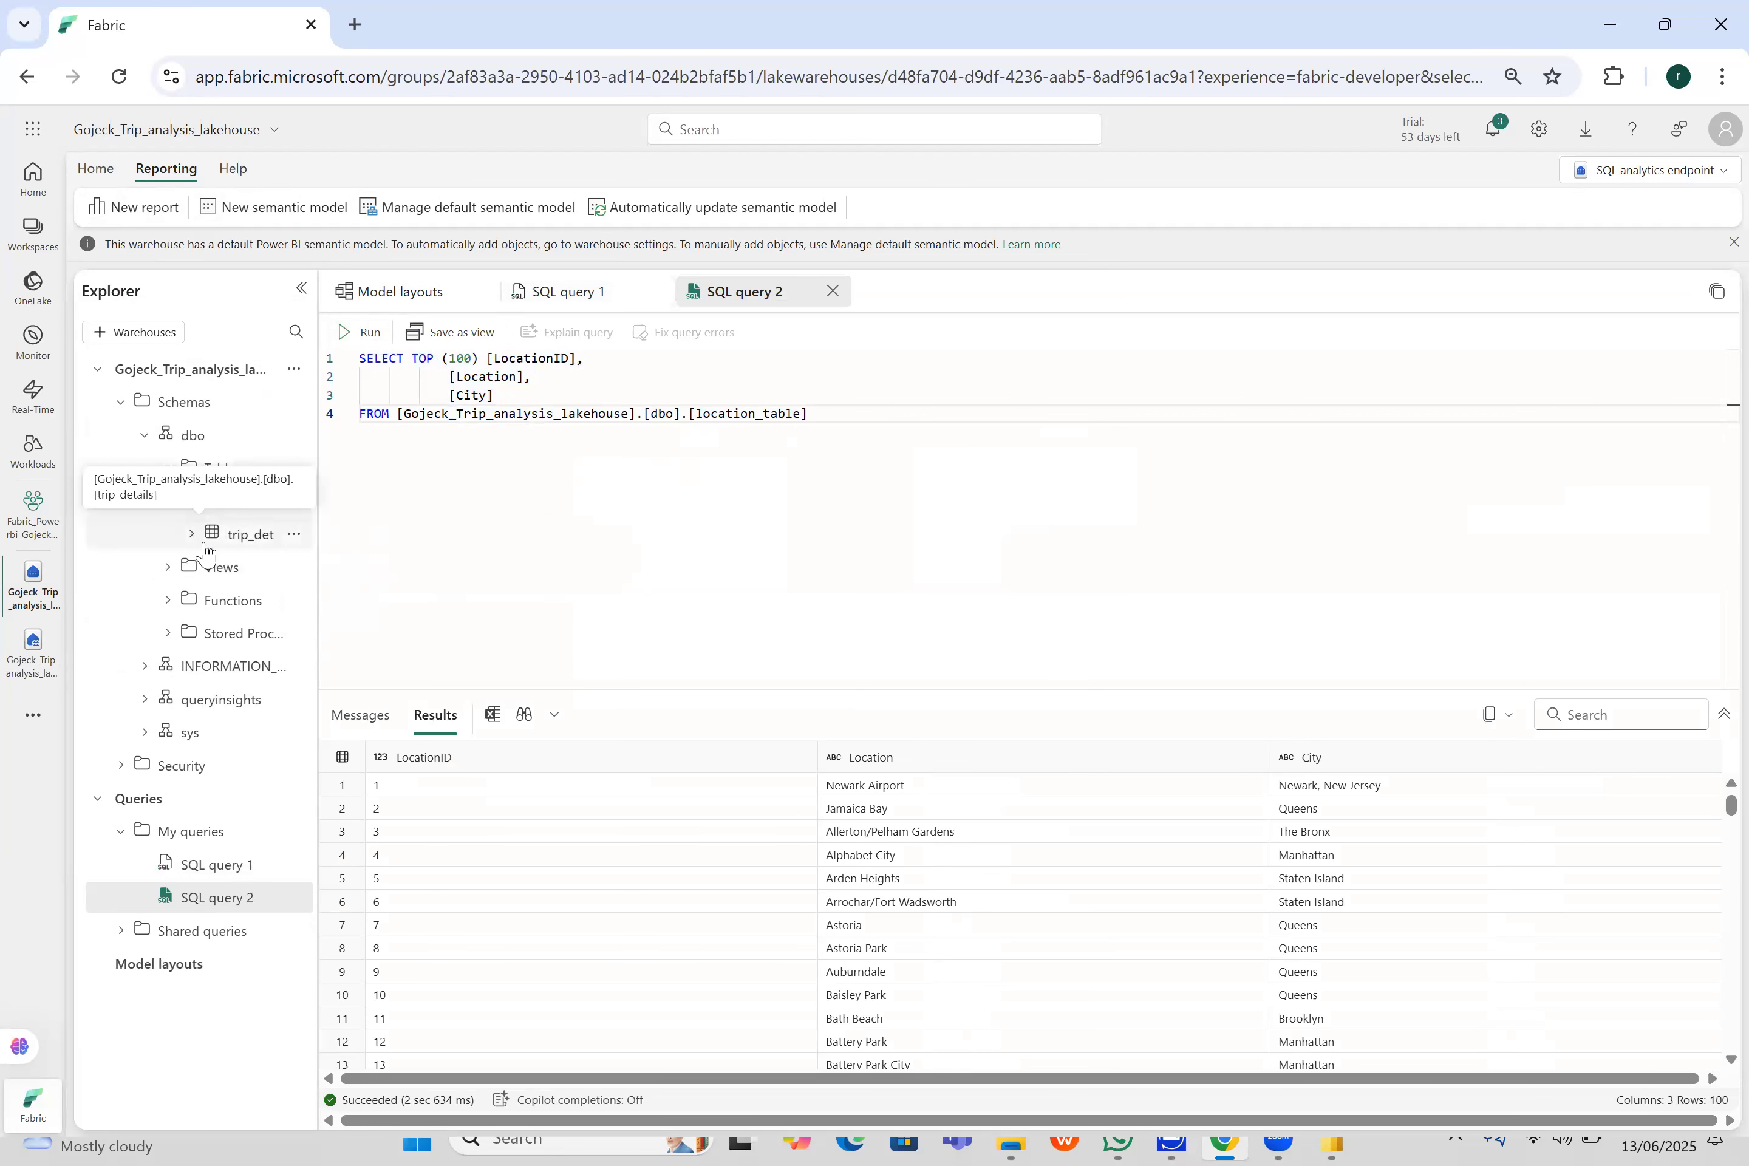
# - Create a Select TOP 100 query on the trip_details table and run it
pyautogui.click(293, 570)
pyautogui.click(296, 540)
pyautogui.click(295, 535)
pyautogui.click(297, 538)
pyautogui.click(295, 535)
pyautogui.moveTo(331, 570)
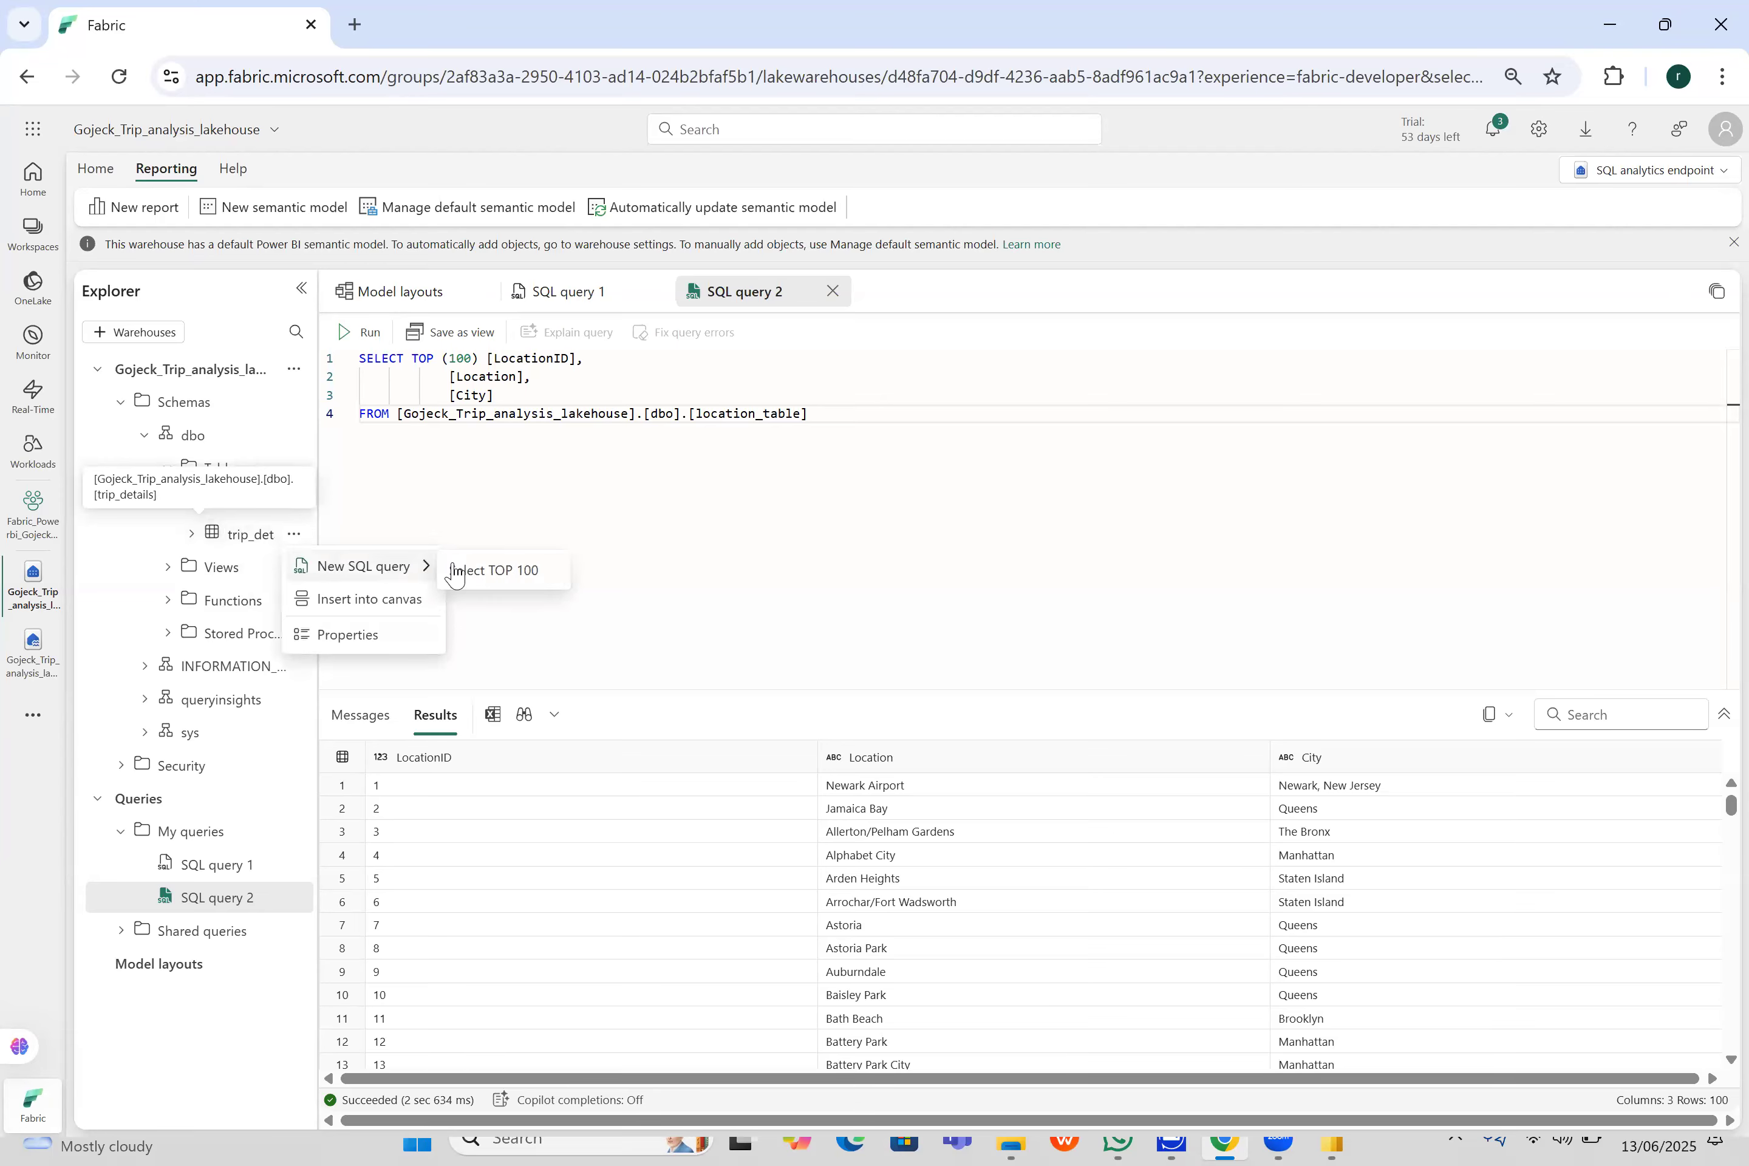
pyautogui.click(463, 567)
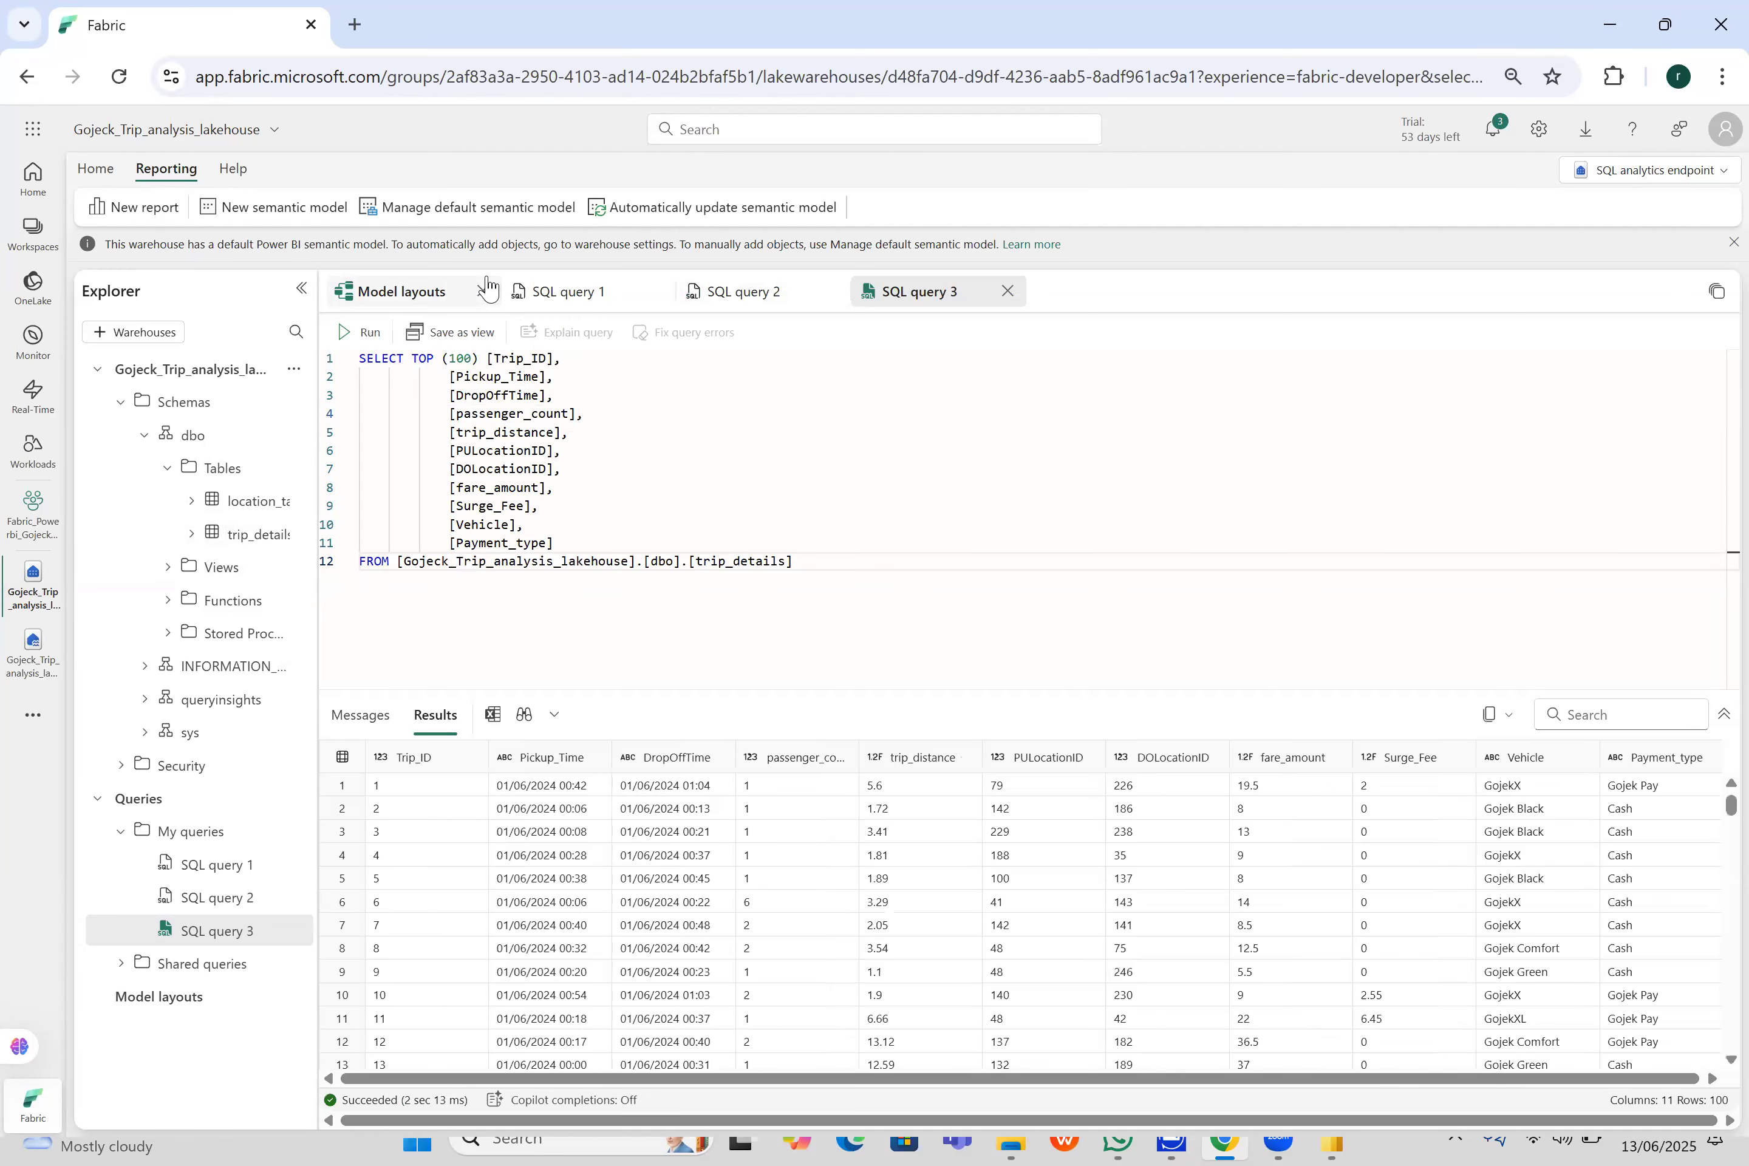
# - Return to the model layouts and try to set the trip_details table's Is hidden property to Yes, dismissing any errors
pyautogui.click(369, 296)
pyautogui.moveTo(730, 444)
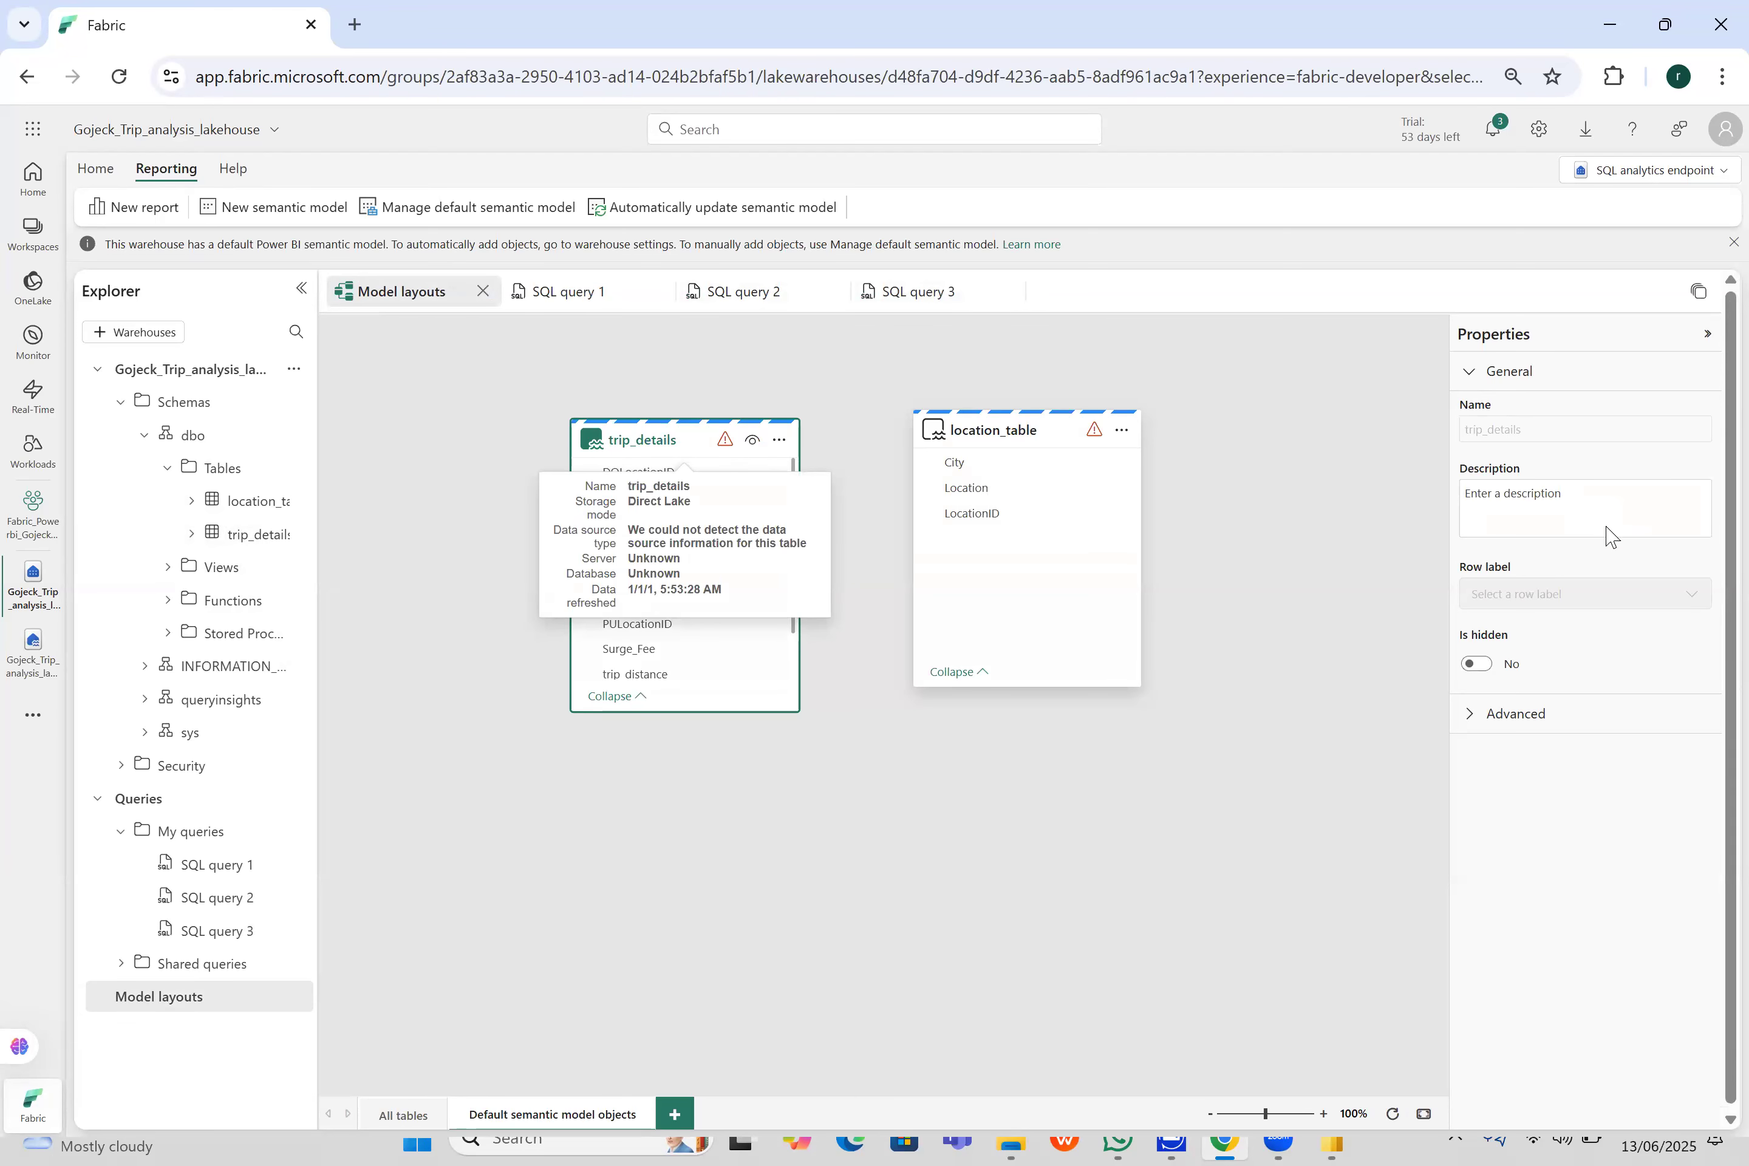
pyautogui.click(1485, 675)
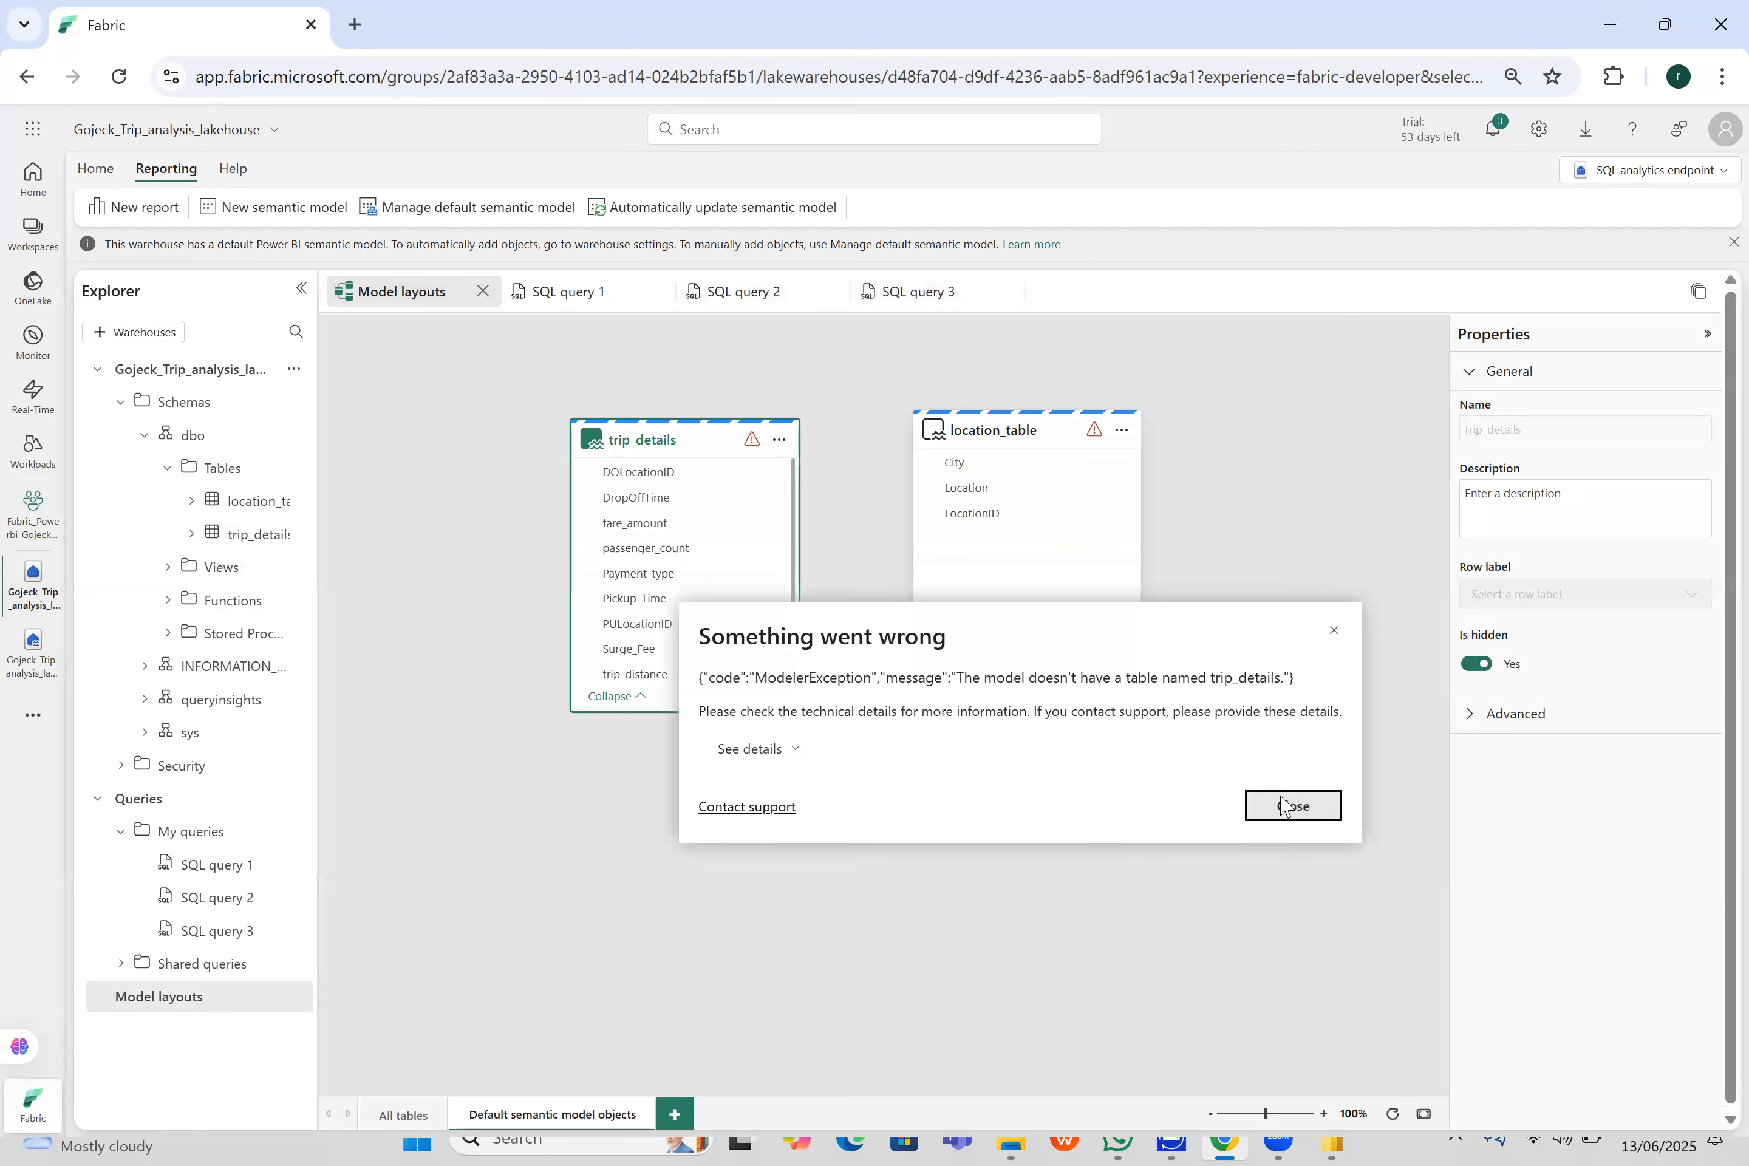
pyautogui.click(1296, 804)
pyautogui.click(1487, 677)
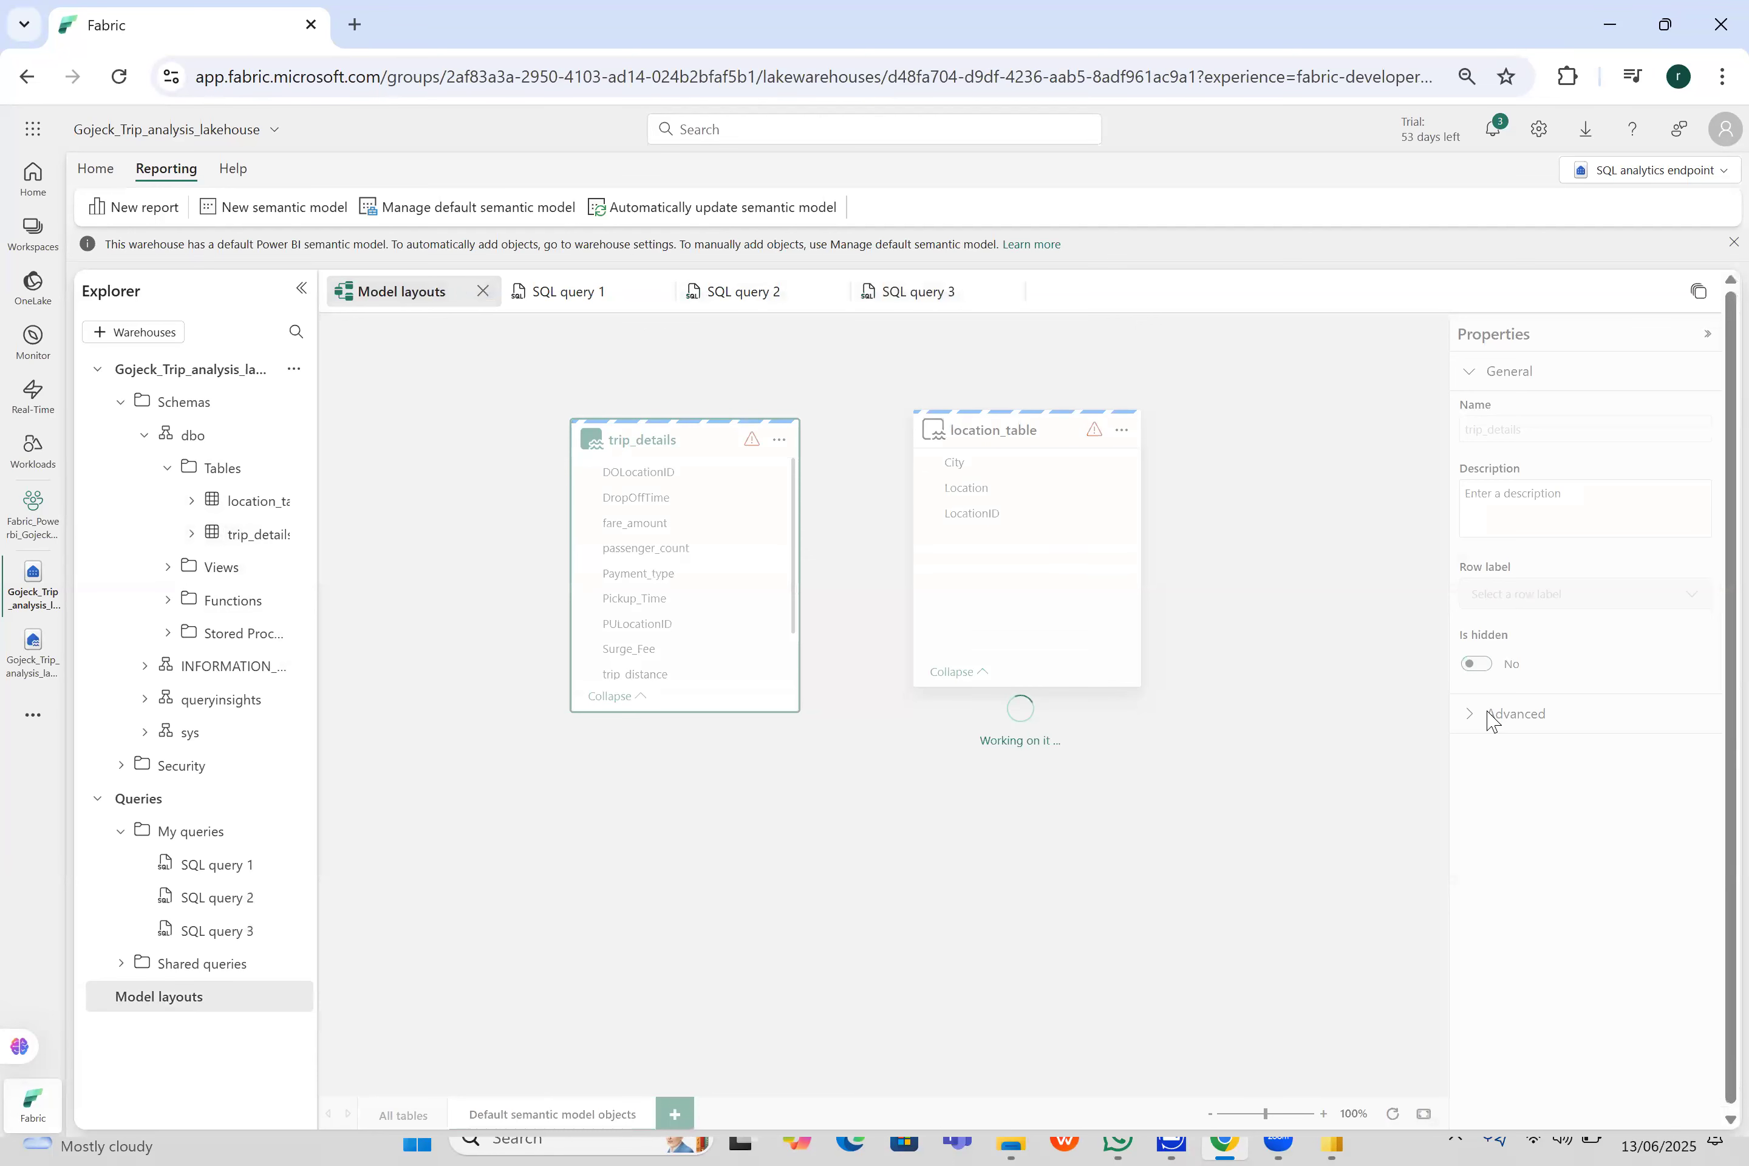
pyautogui.click(1293, 806)
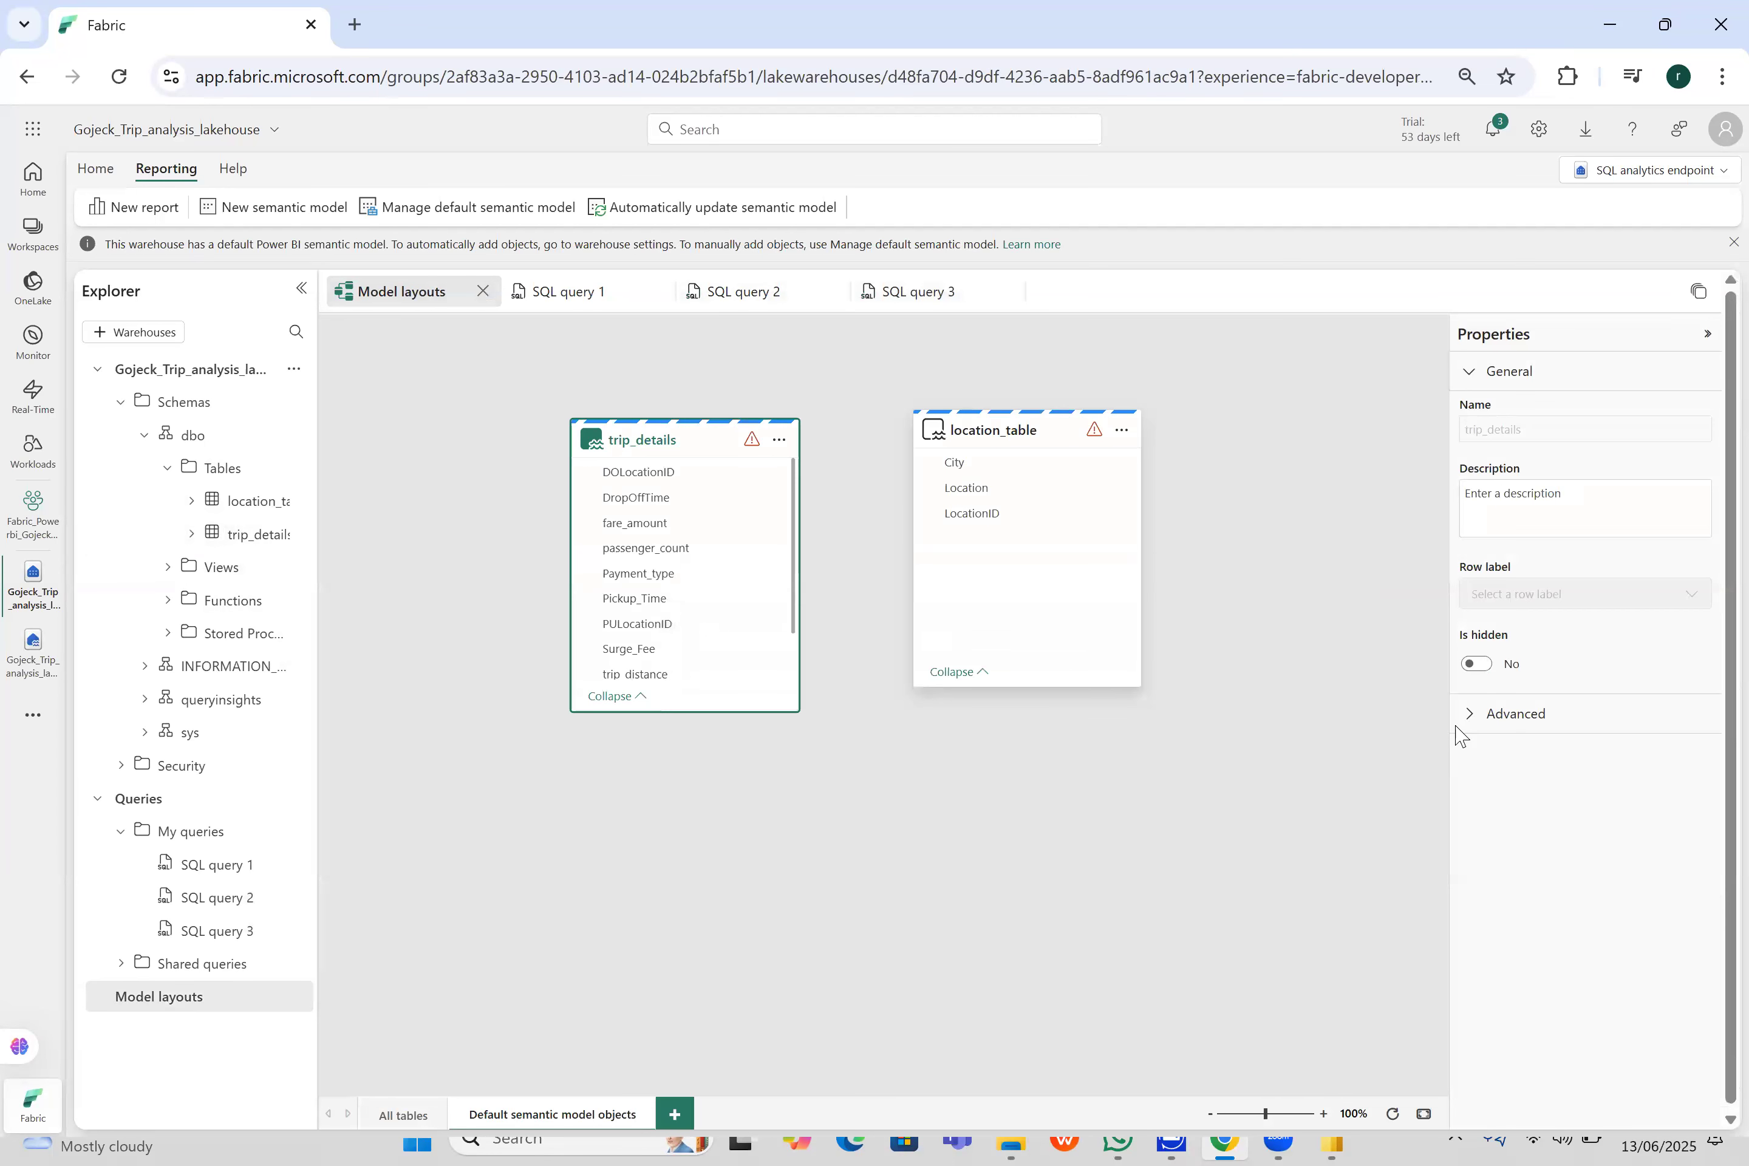
# - Expand the advanced properties of trip_details to check its storage mode, and start automatically updating the default semantic model
pyautogui.click(1476, 724)
pyautogui.click(1575, 784)
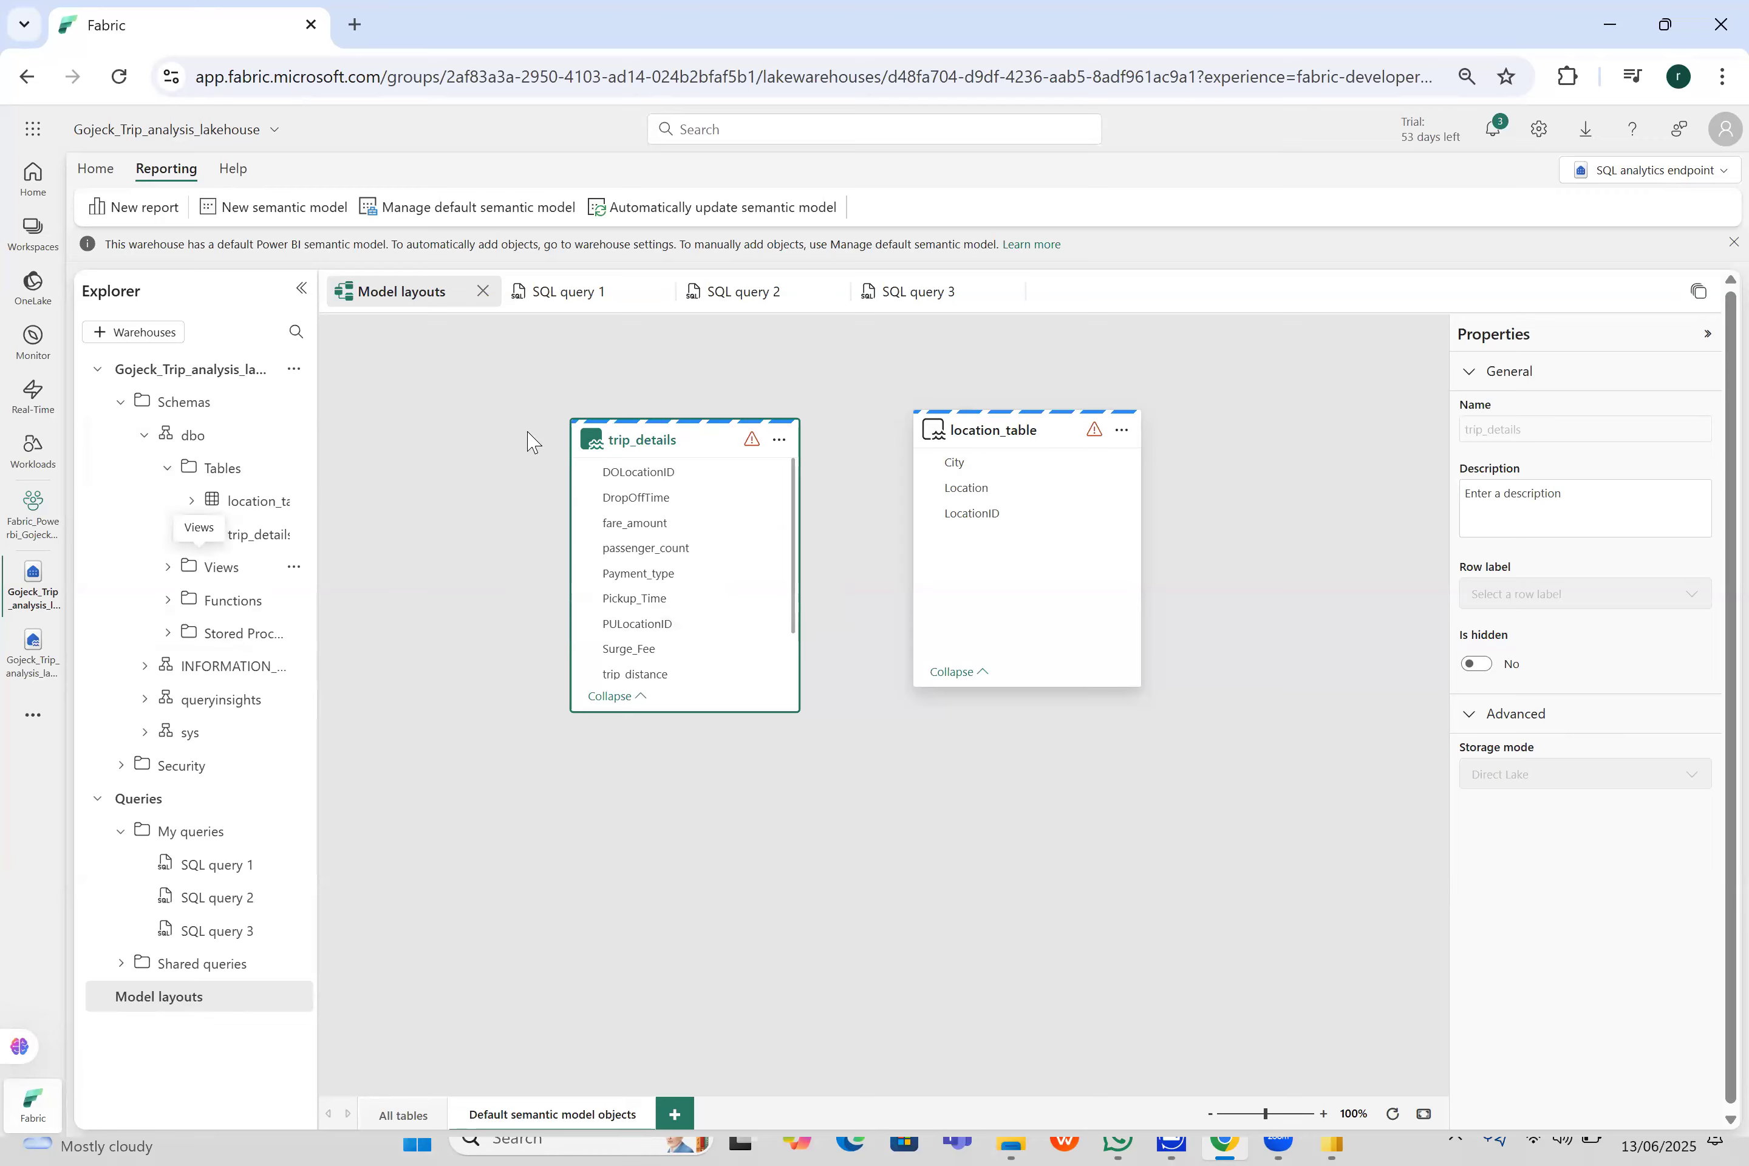
pyautogui.click(721, 211)
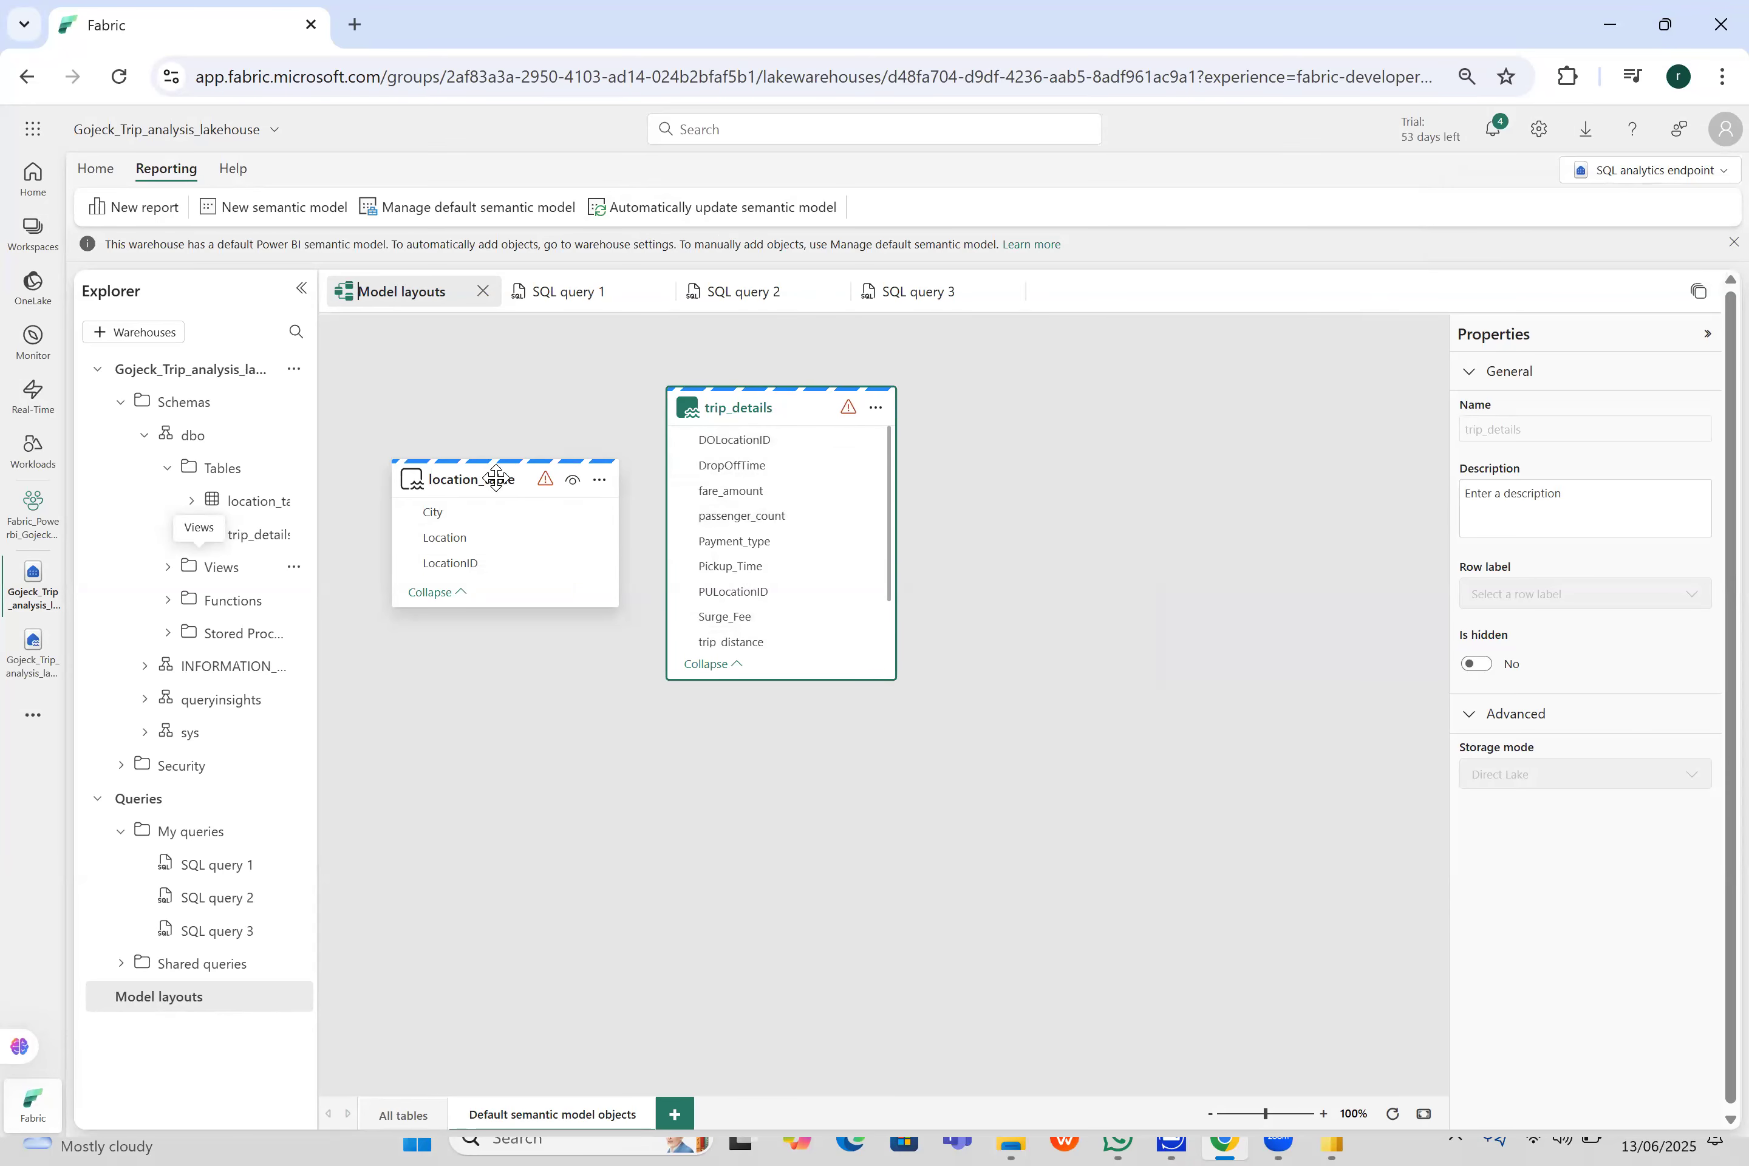
# - Create a new Direct Lake semantic model called test in the Fabric_Powerbi_Gojeck_Trip_Analysis_Project workspace, containing location_table and trip_details
pyautogui.click(298, 218)
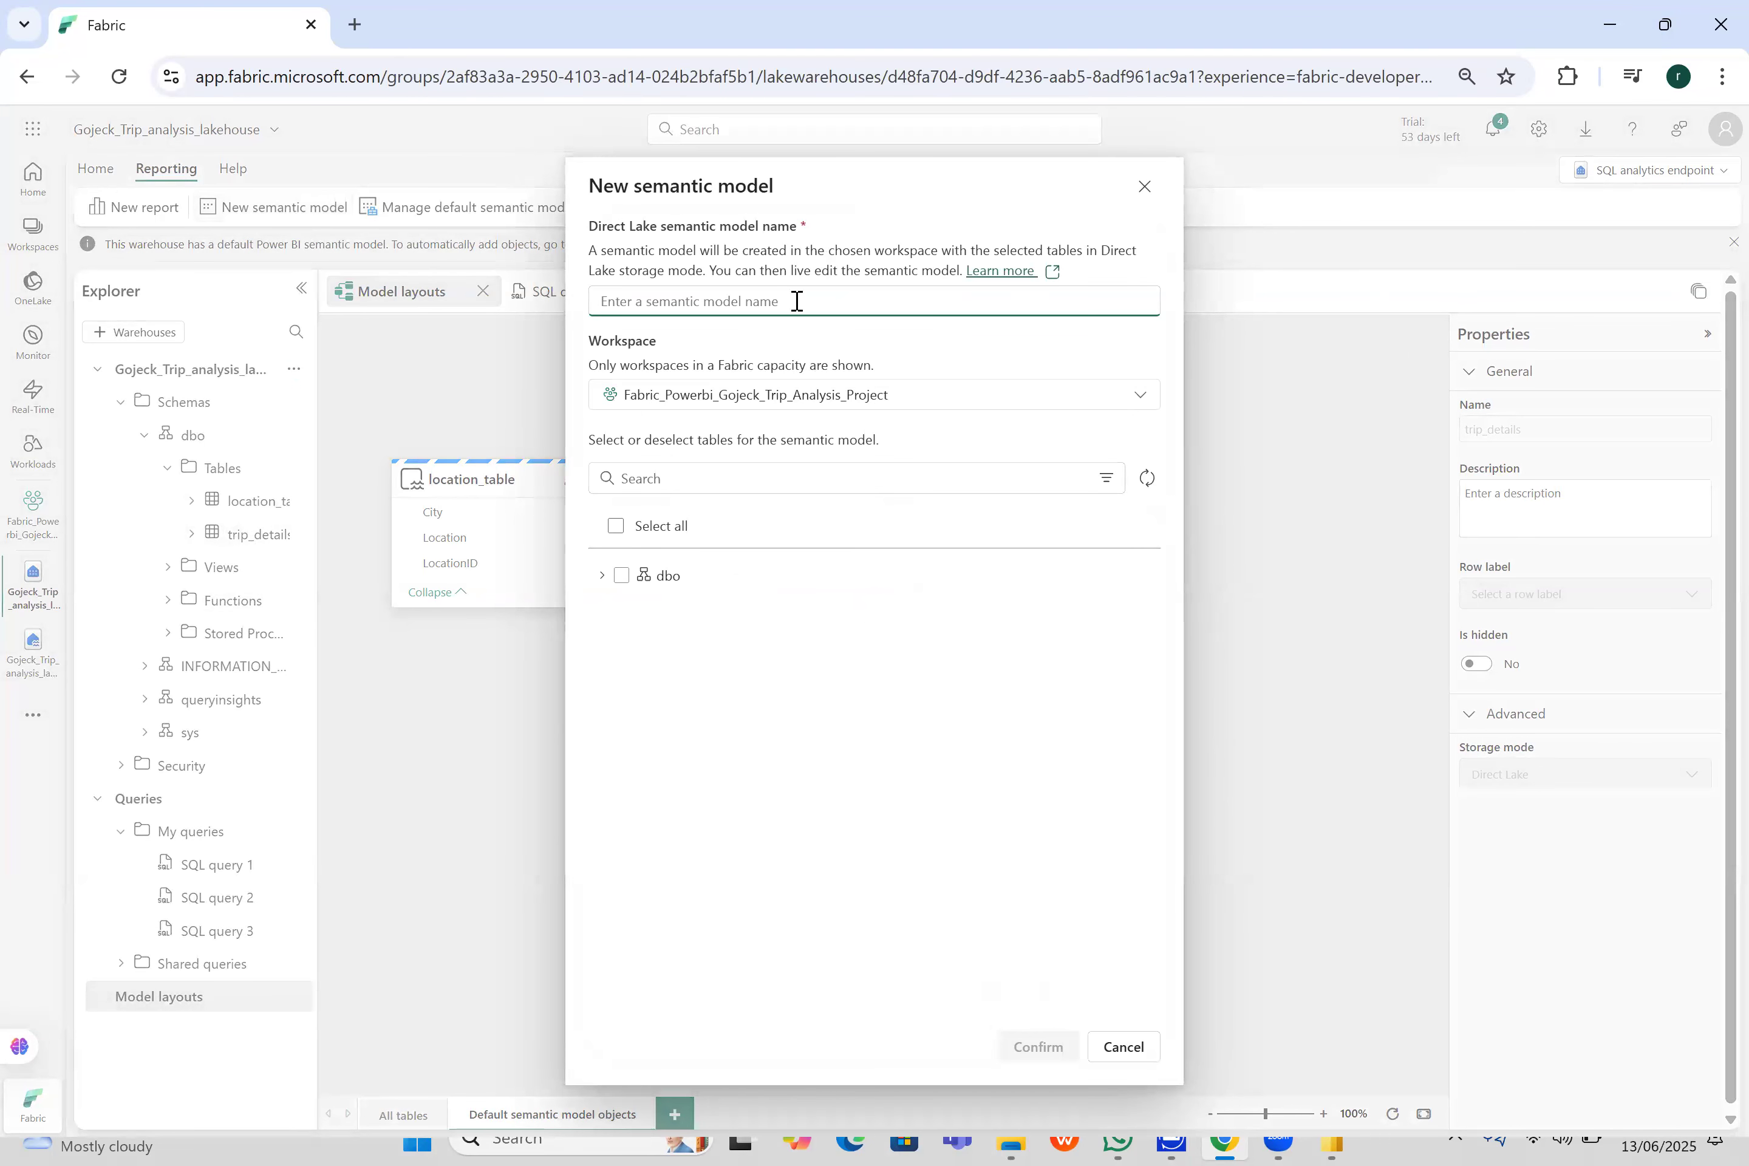
pyautogui.write('t')
pyautogui.click(601, 577)
pyautogui.click(616, 615)
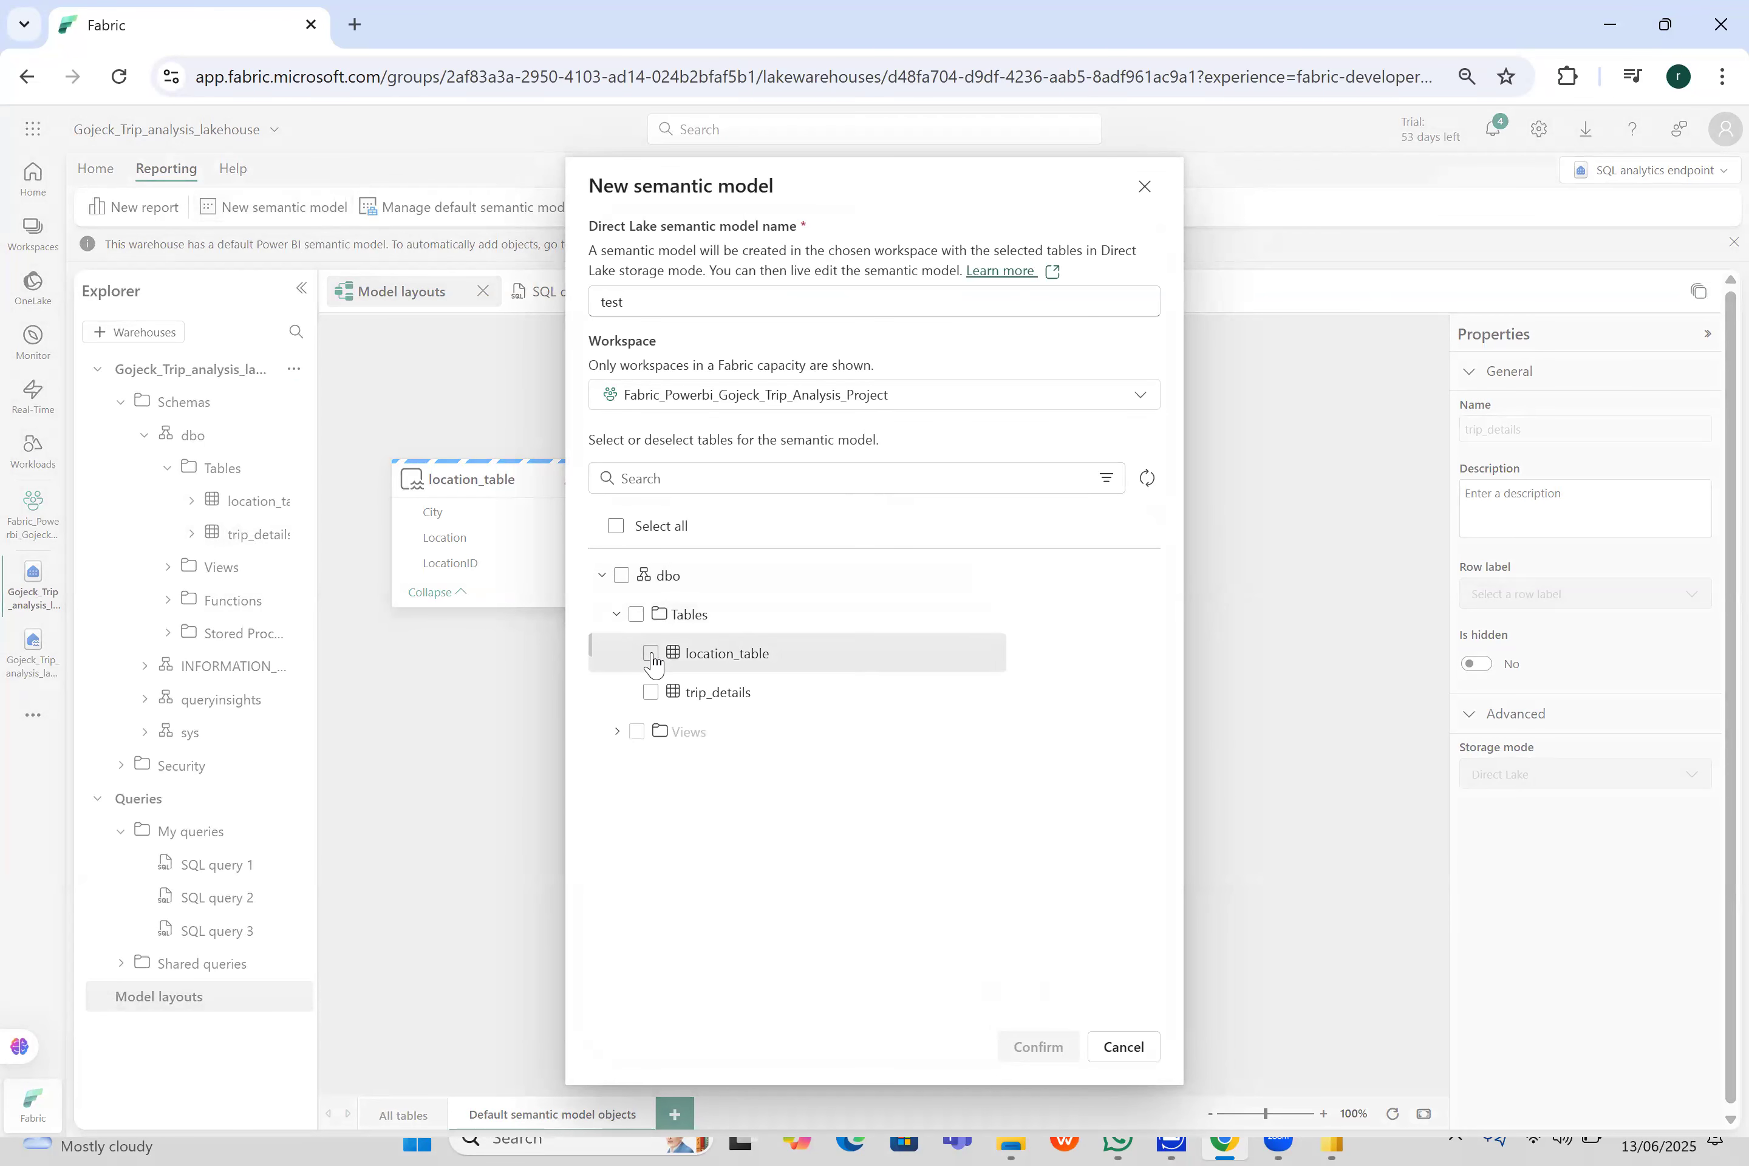
pyautogui.click(652, 653)
pyautogui.click(651, 693)
pyautogui.click(1042, 1050)
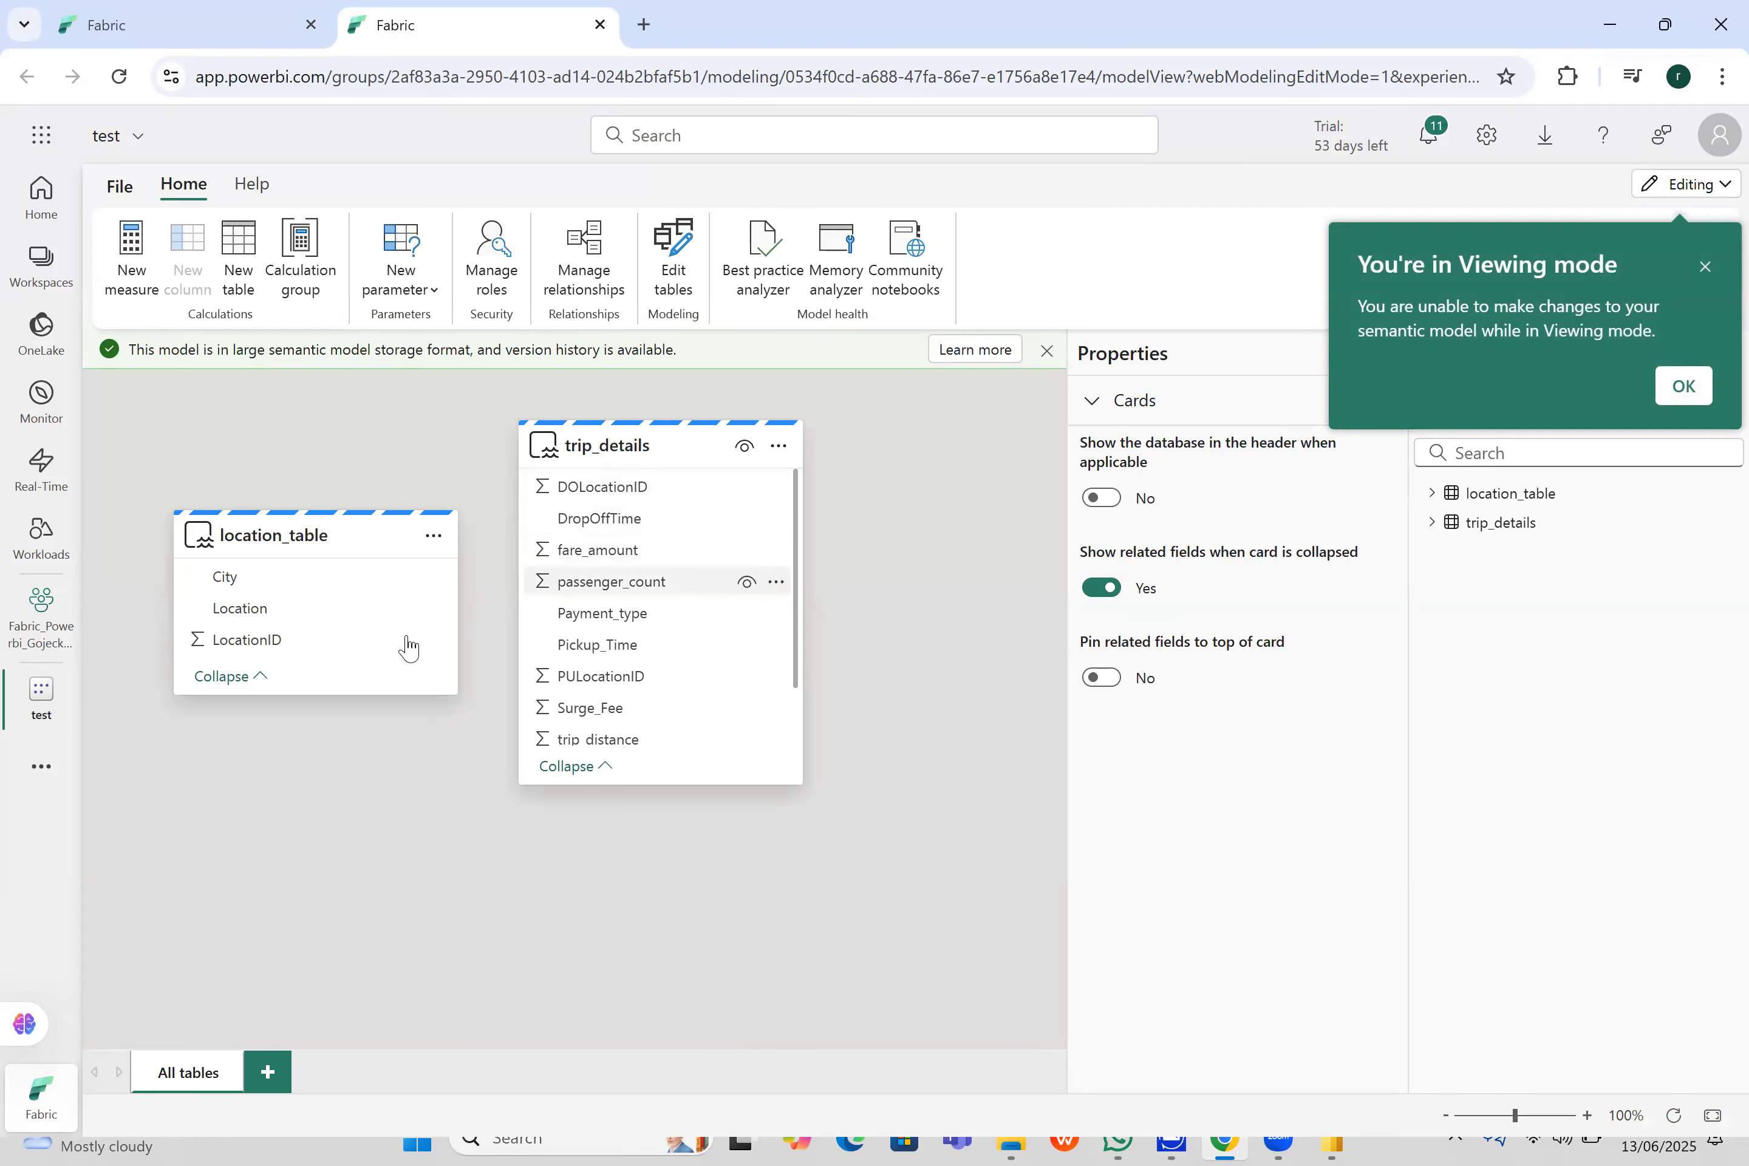
# - Place location_table to the right of trip_details with a wide gap between the cards, and dismiss the viewing mode and storage format notices
pyautogui.moveTo(924, 578); pyautogui.dragTo(926, 572)
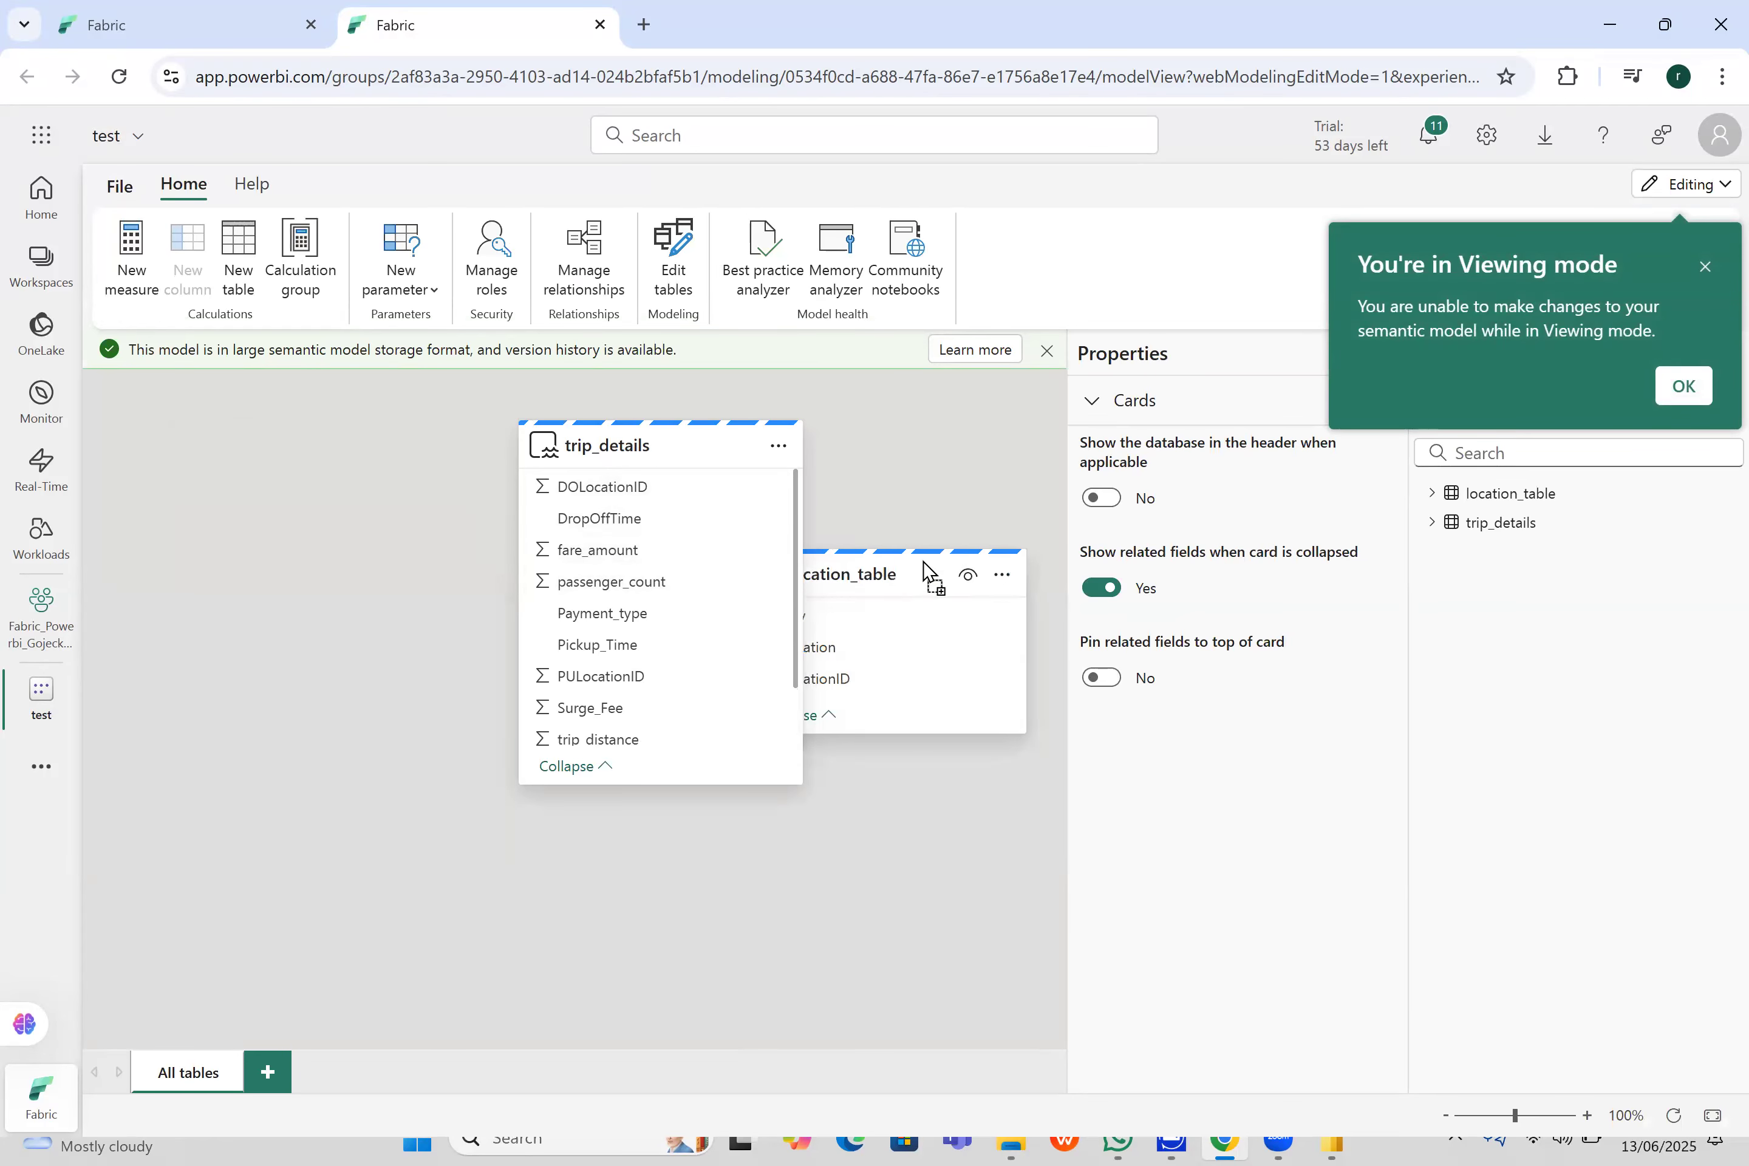
pyautogui.moveTo(538, 472); pyautogui.dragTo(264, 494)
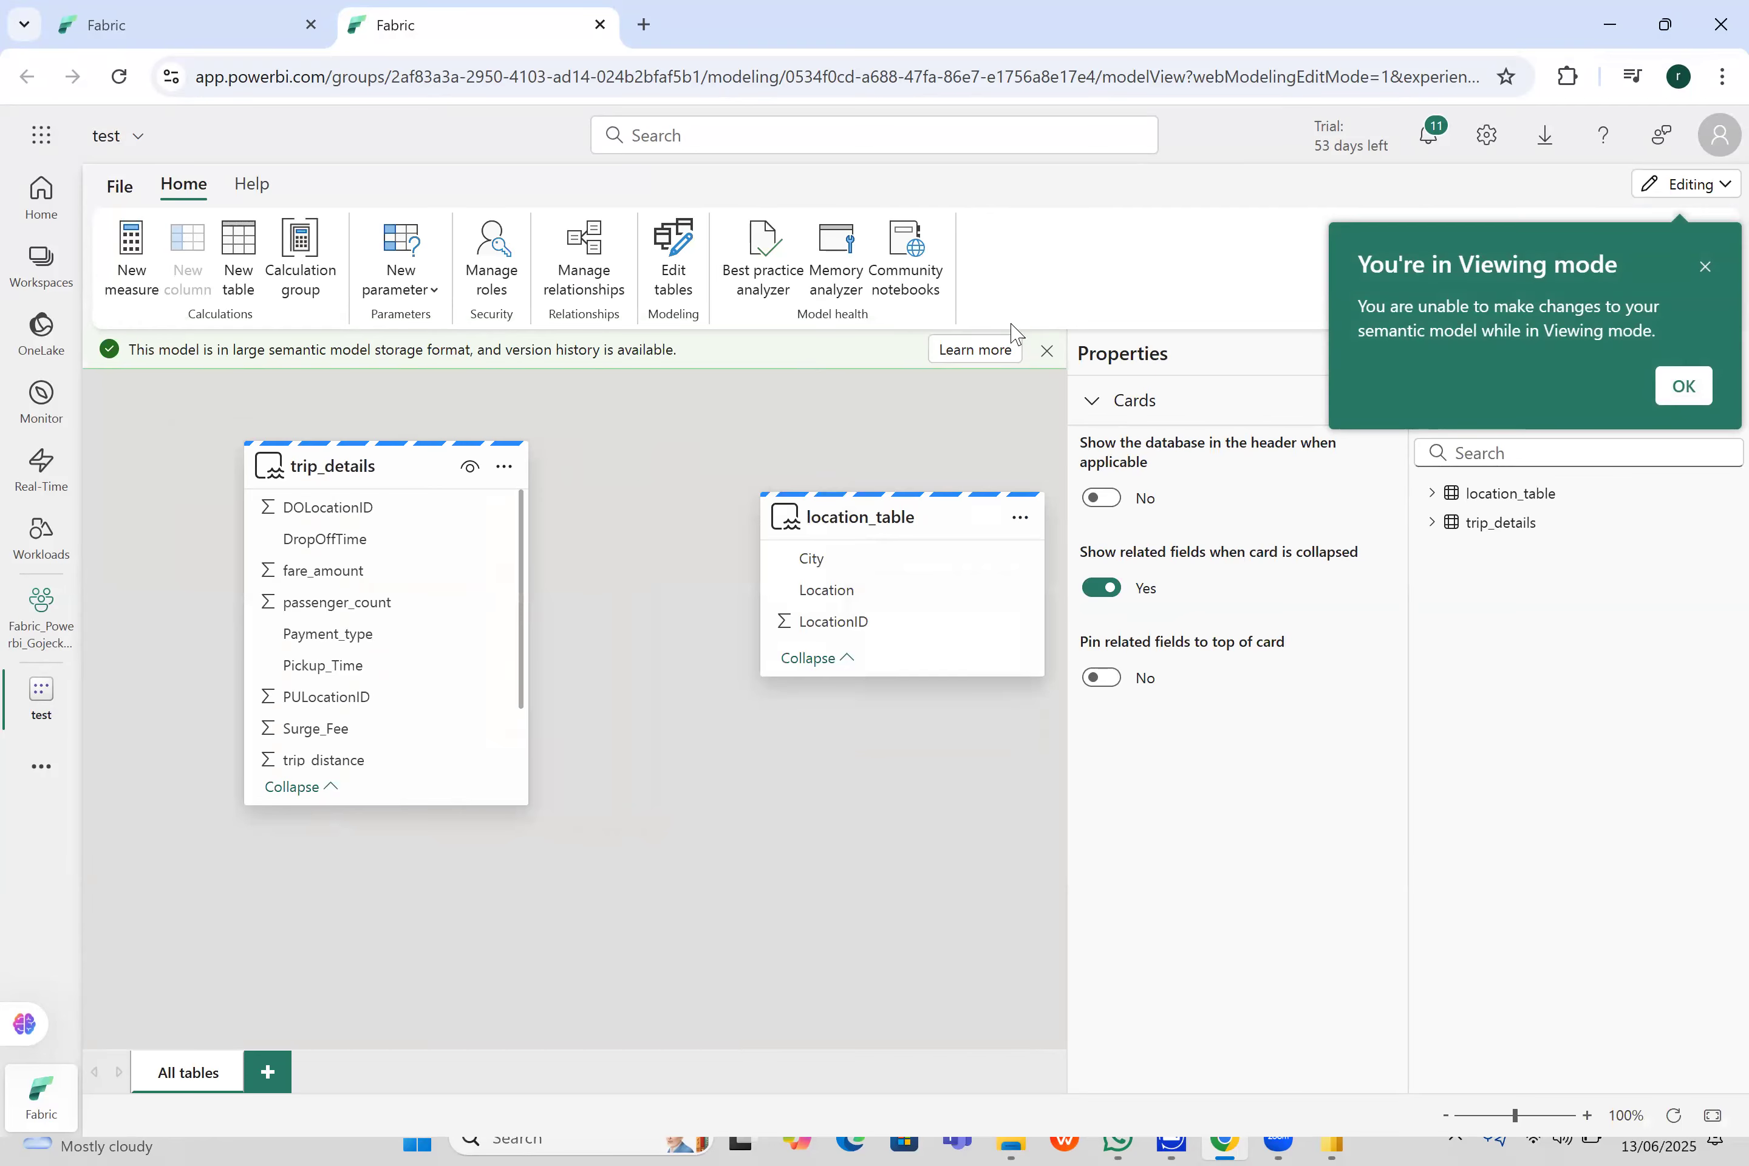
pyautogui.click(1683, 386)
pyautogui.click(1046, 351)
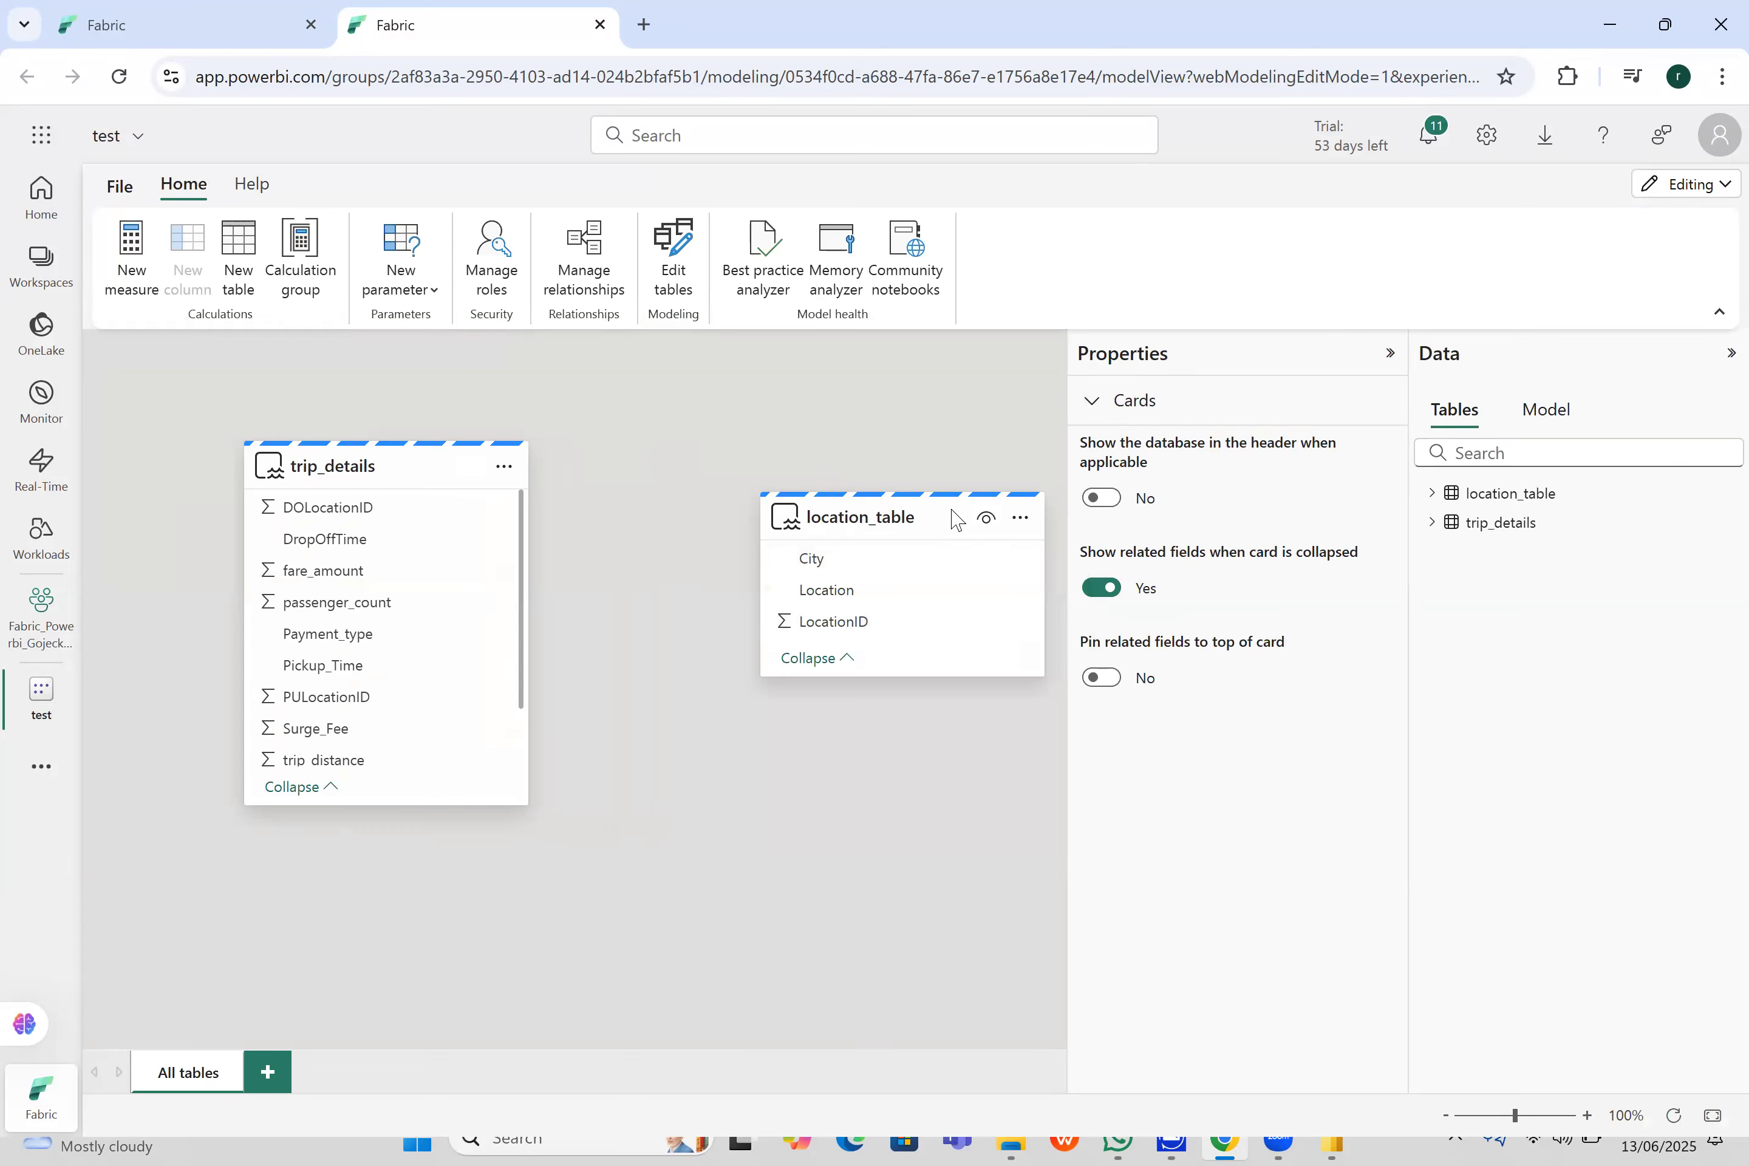
pyautogui.moveTo(967, 521)
# - Relate location_table's LocationID to trip_details' PULocationID as an active One to many (1:*) relationship with Single cross-filter direction
pyautogui.moveTo(818, 625); pyautogui.dragTo(440, 700)
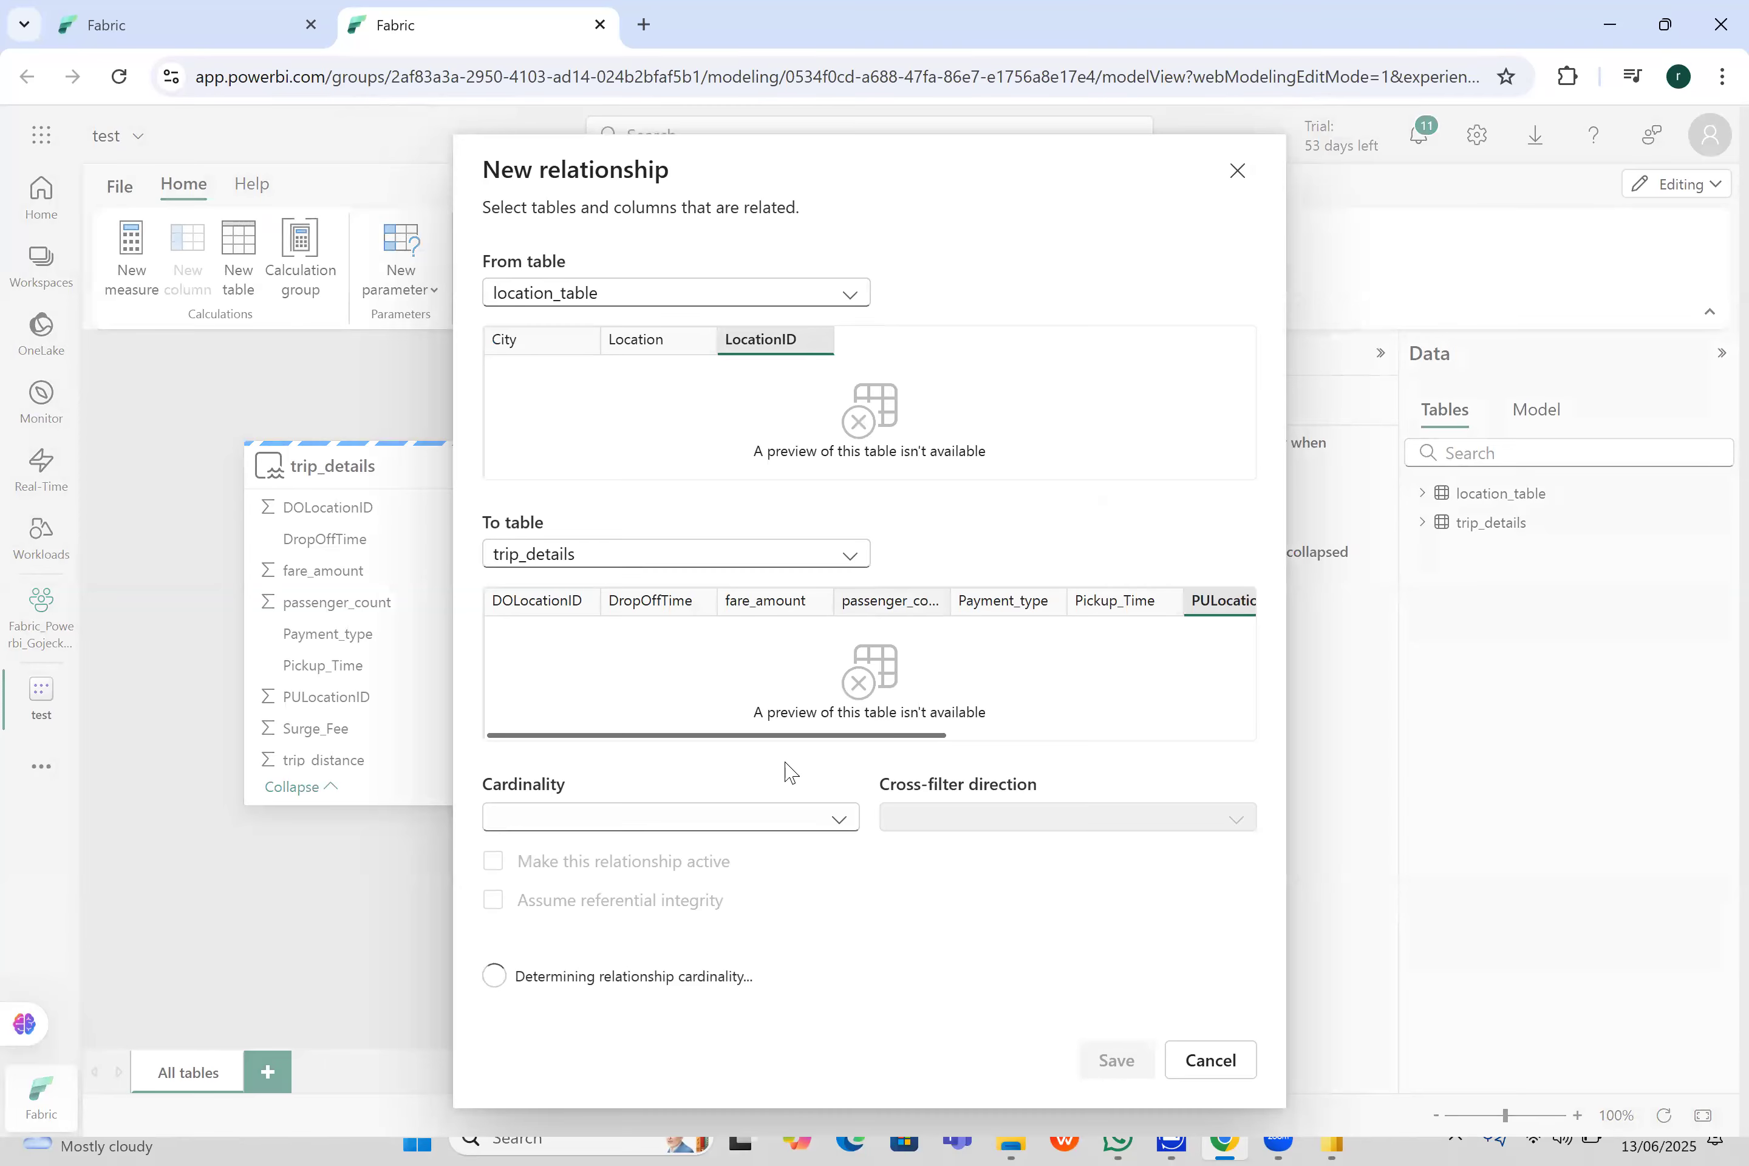
pyautogui.click(812, 820)
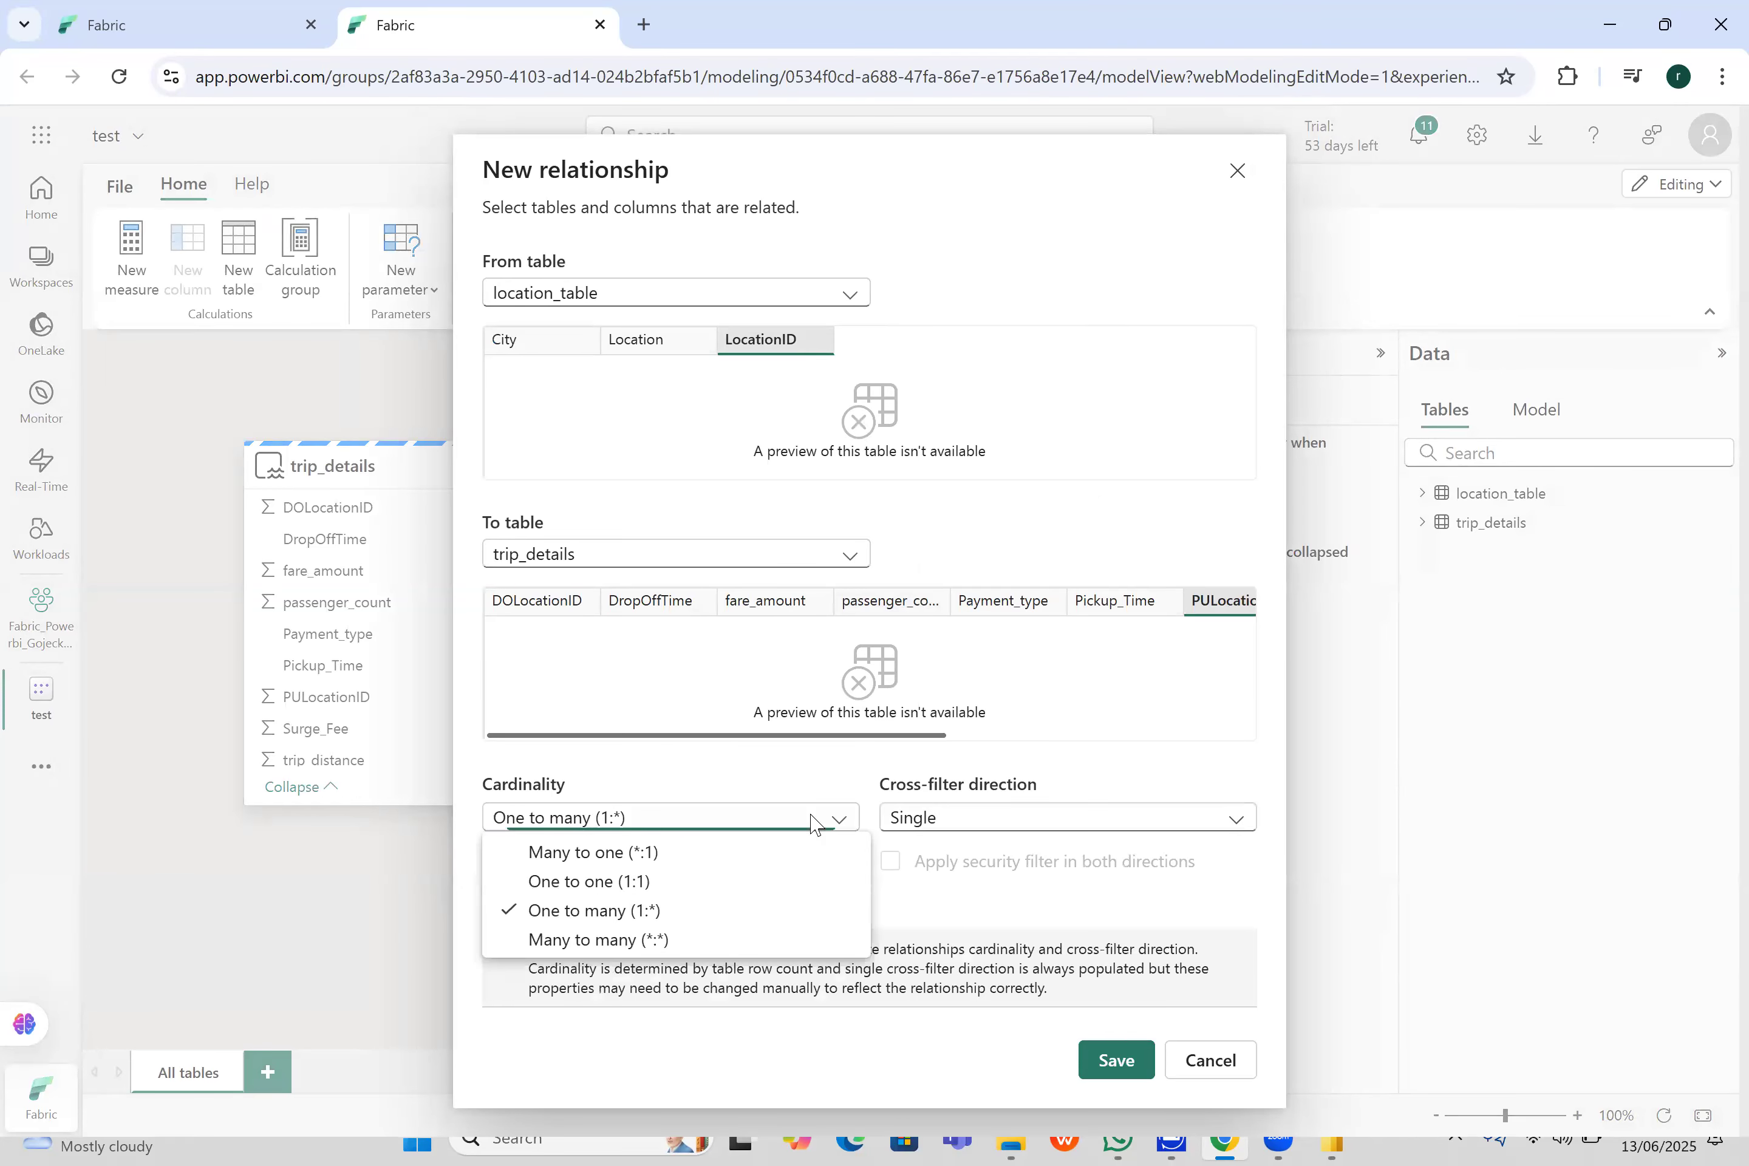
pyautogui.click(711, 911)
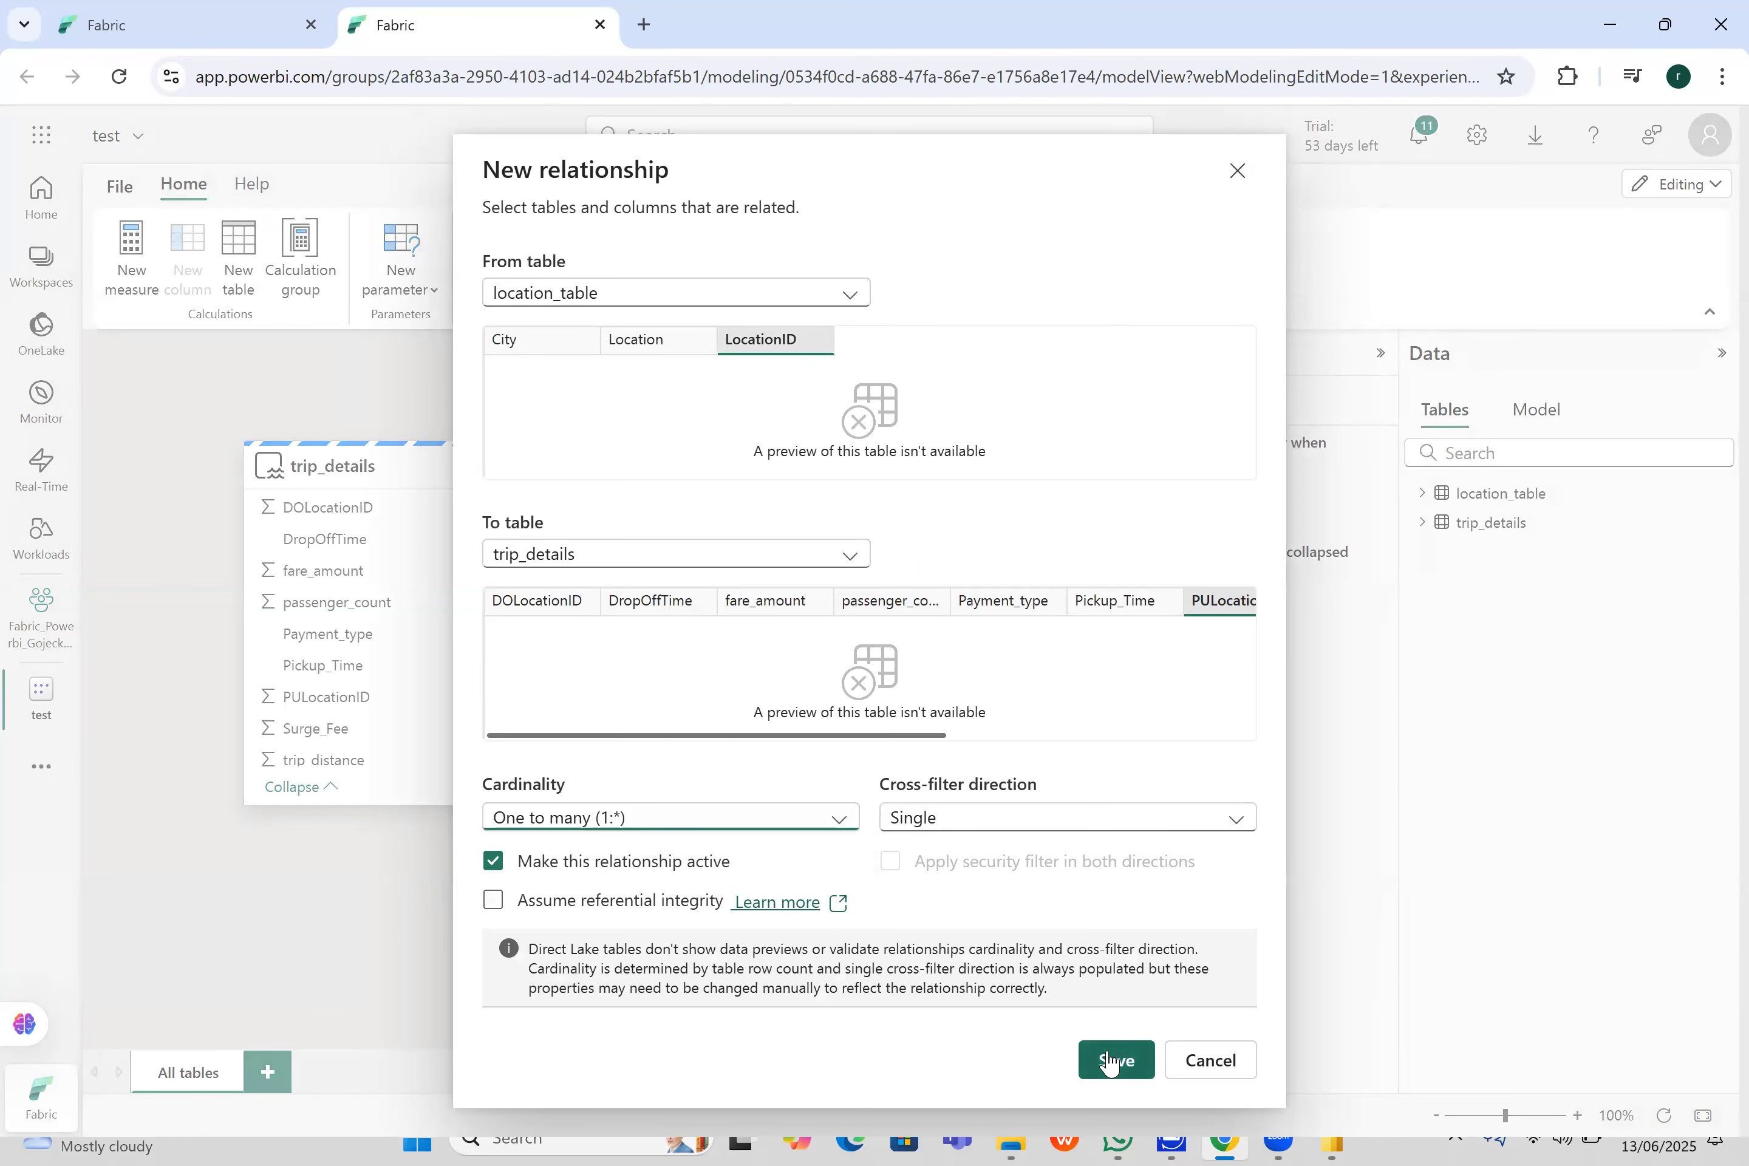
pyautogui.click(465, 937)
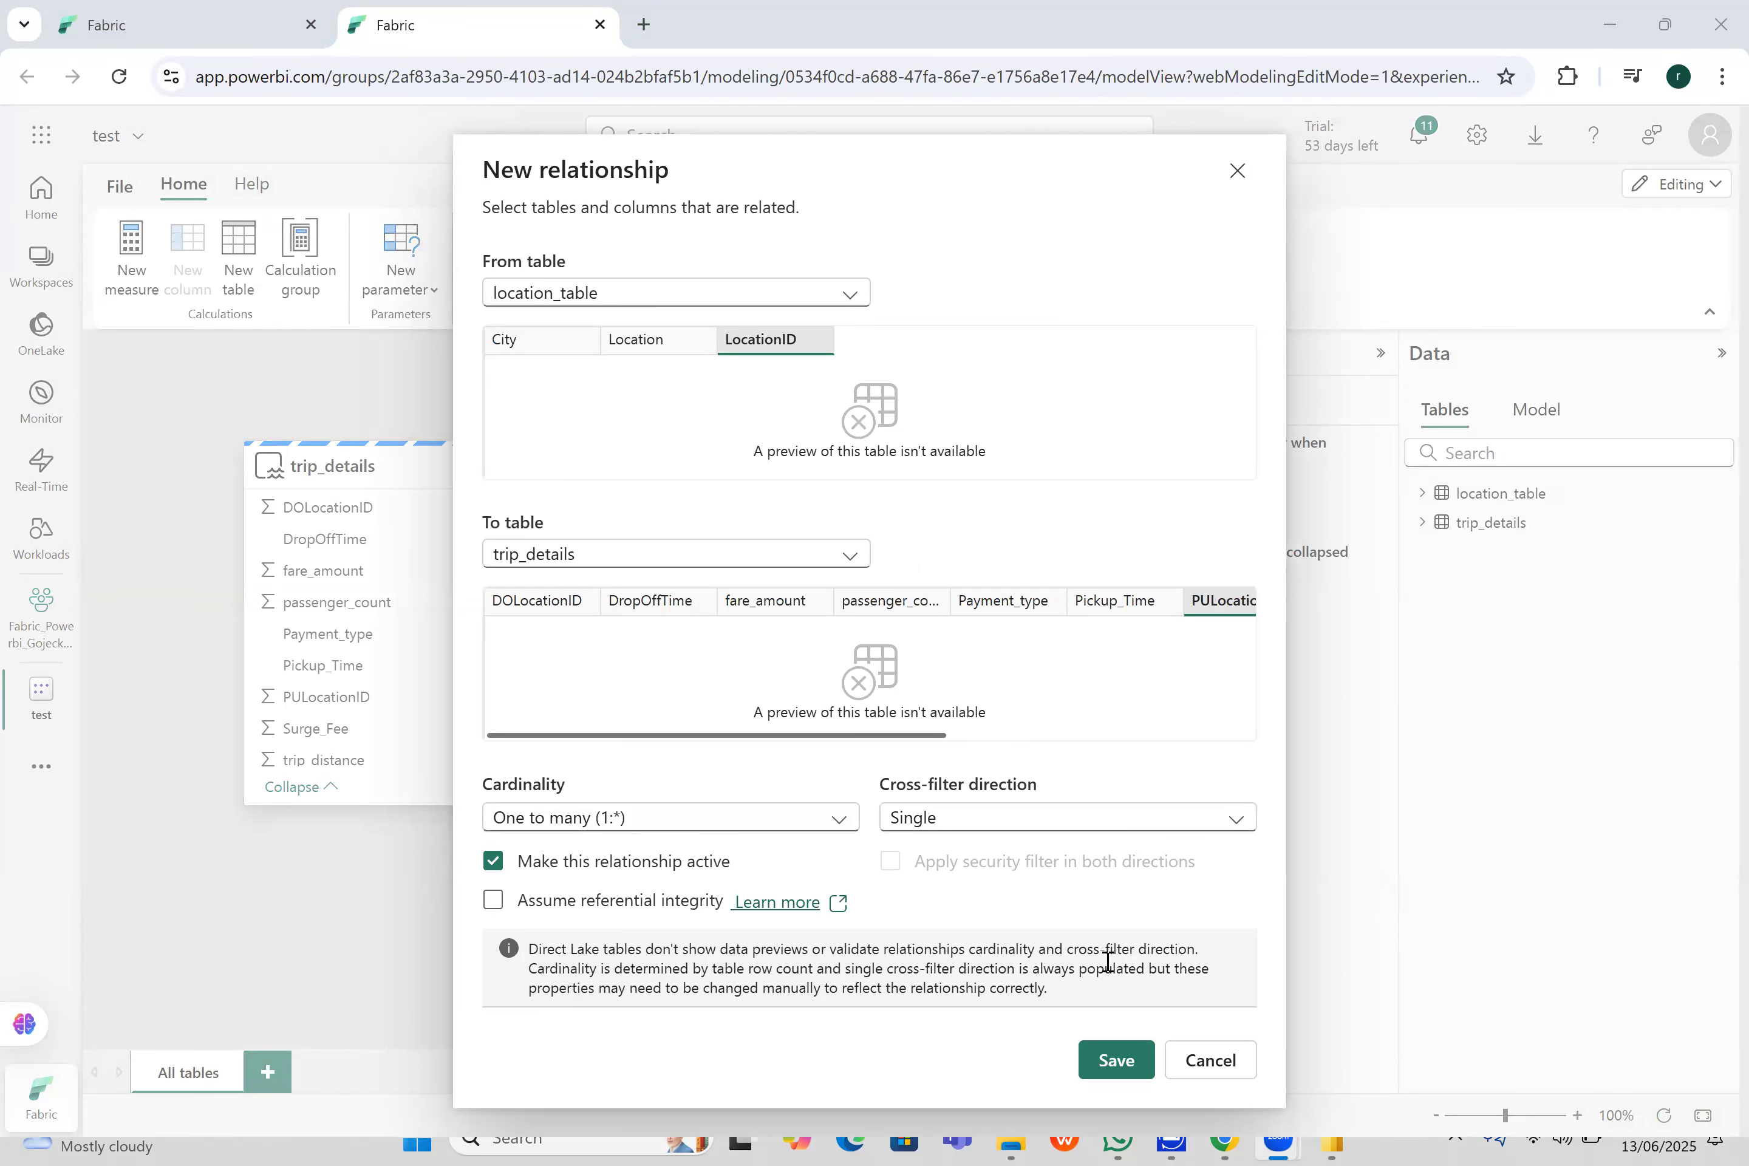
pyautogui.click(1104, 1062)
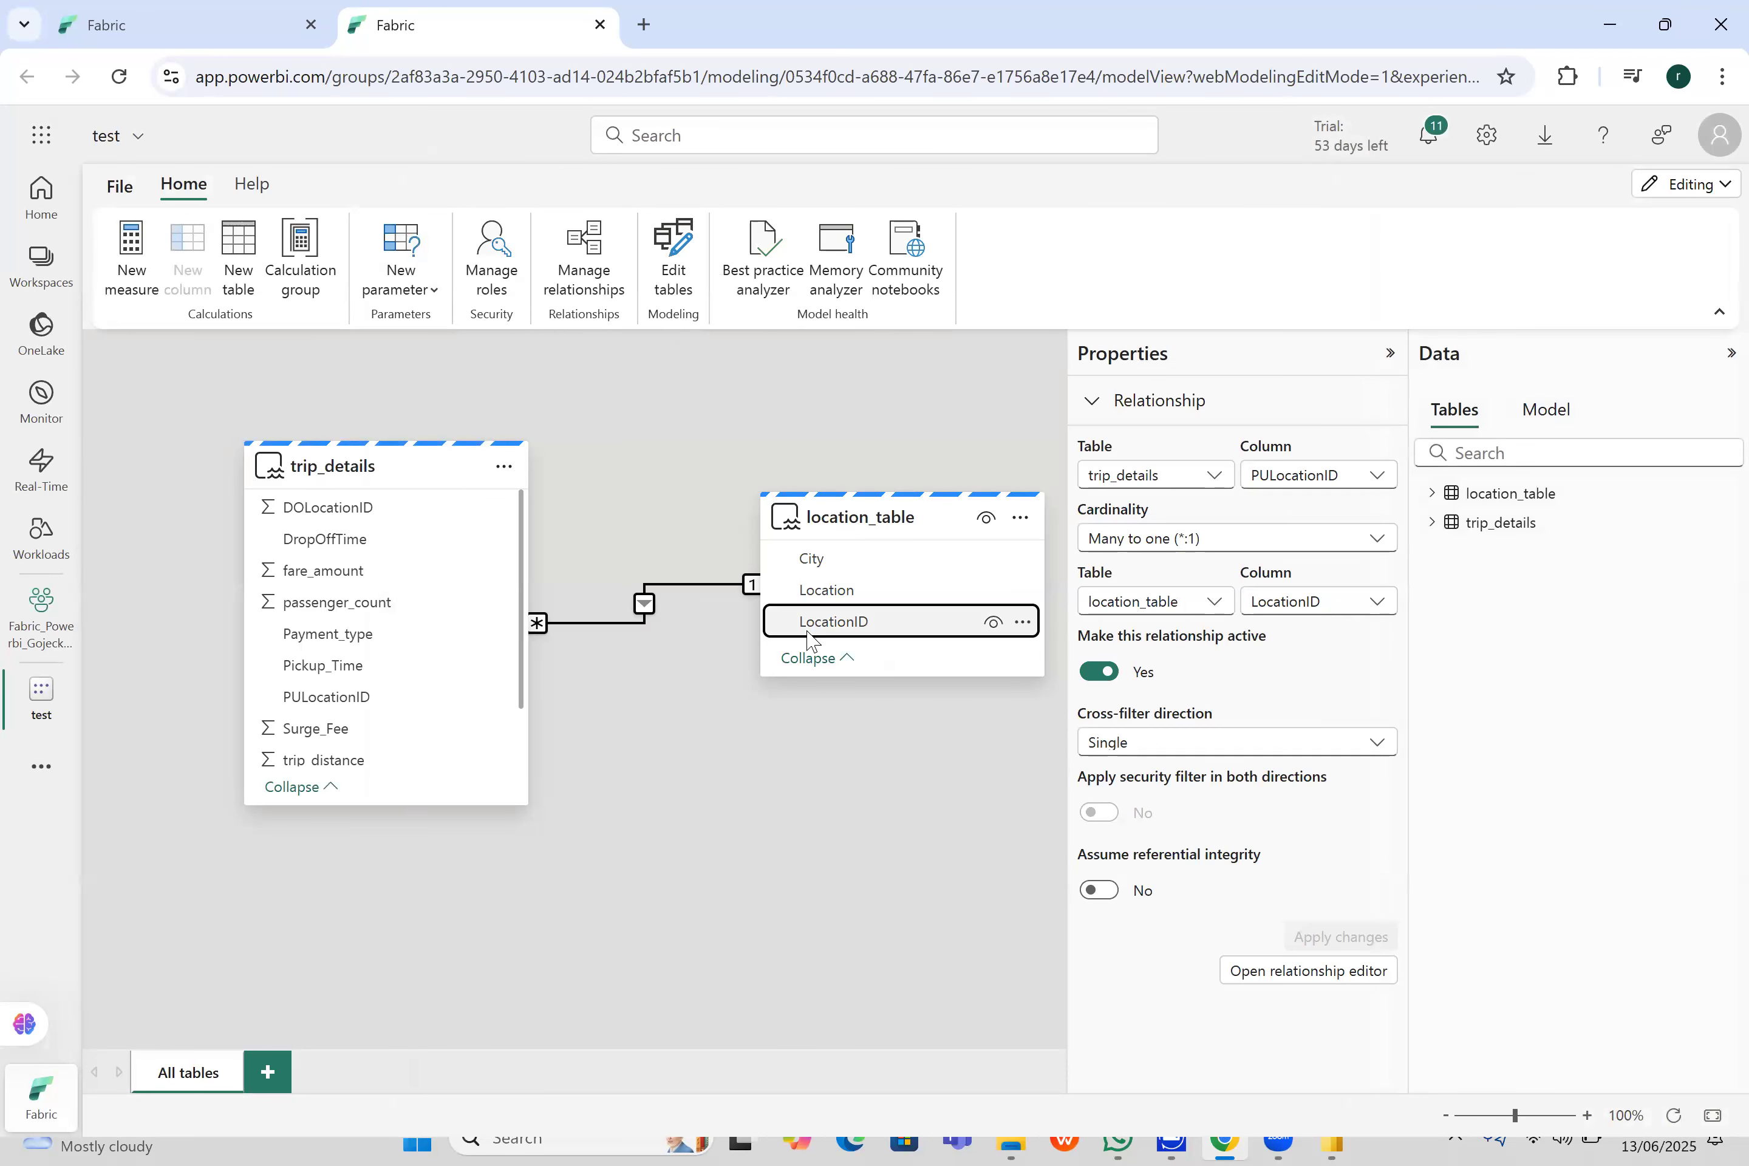
# - Add an inactive One to many (1:*) relationship from location_table's LocationID to trip_details' DOLocationID with Single cross-filter direction
pyautogui.moveTo(808, 637); pyautogui.dragTo(403, 516)
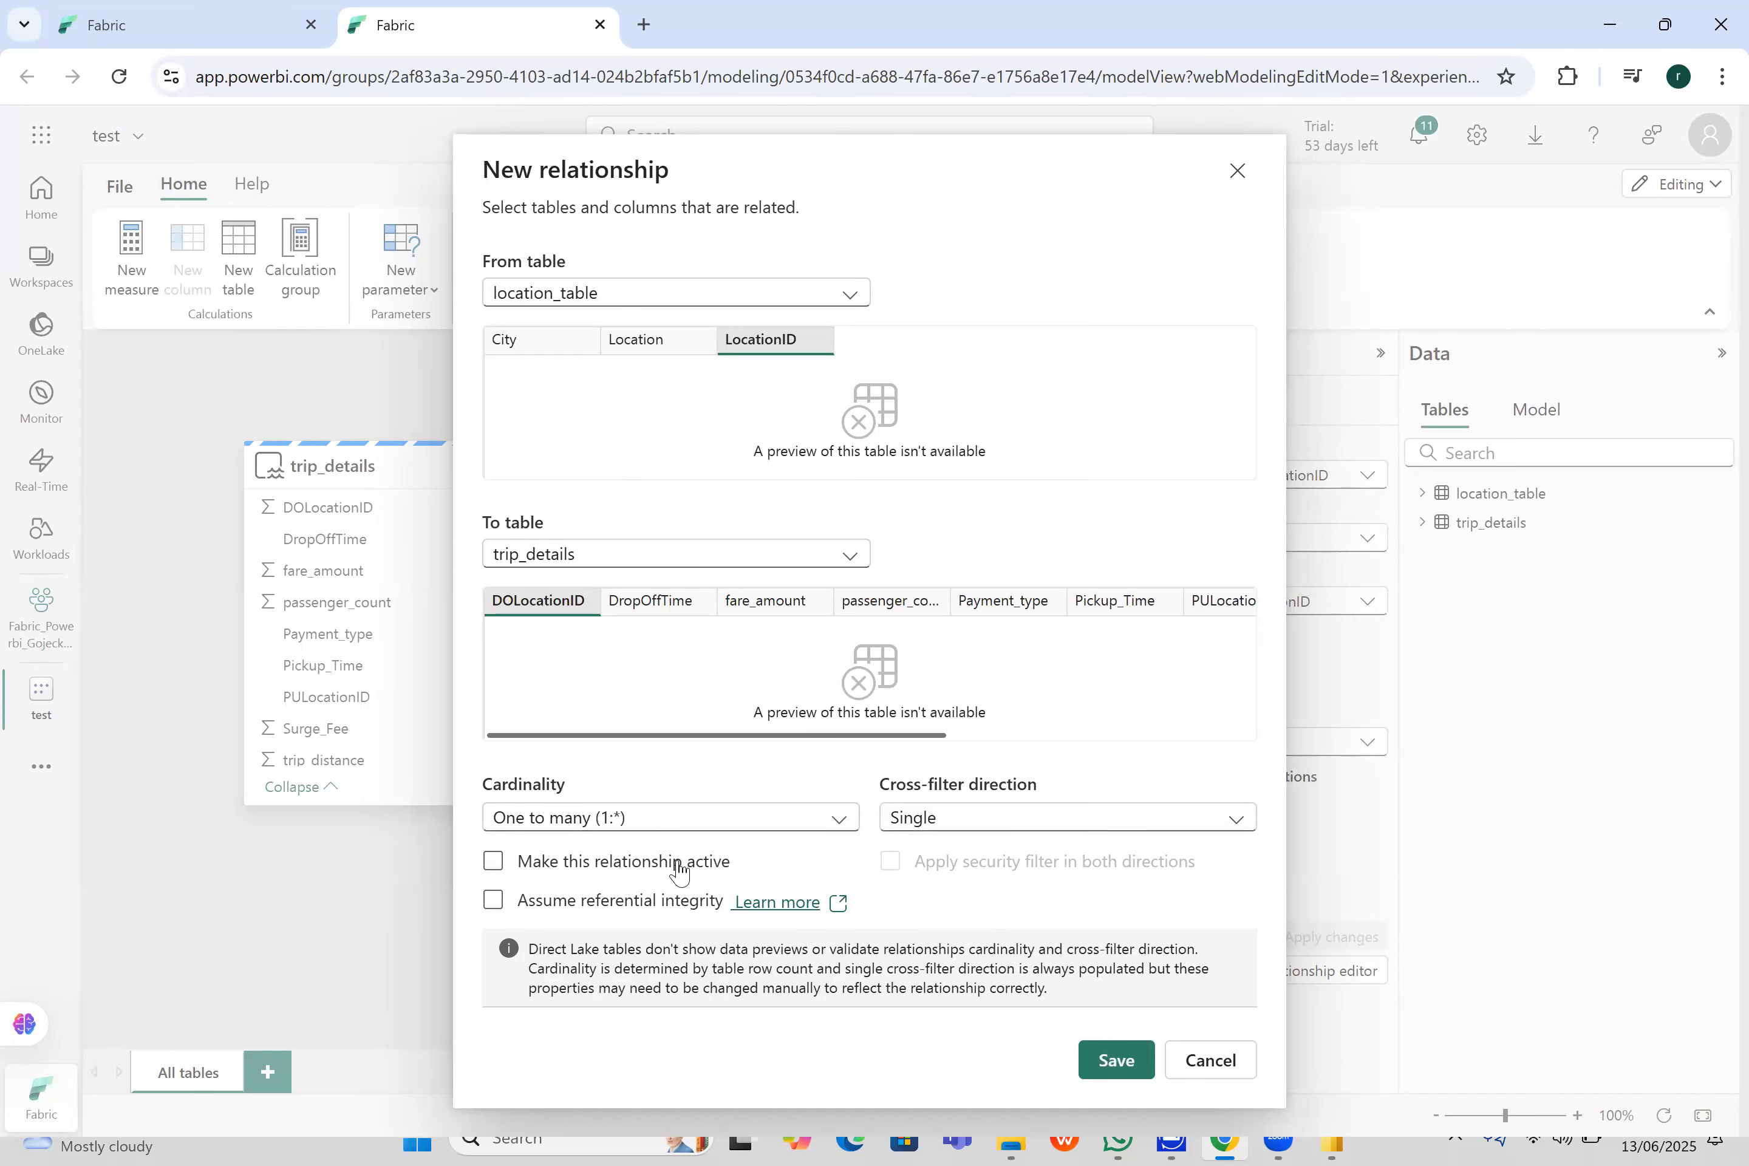
pyautogui.click(1105, 1059)
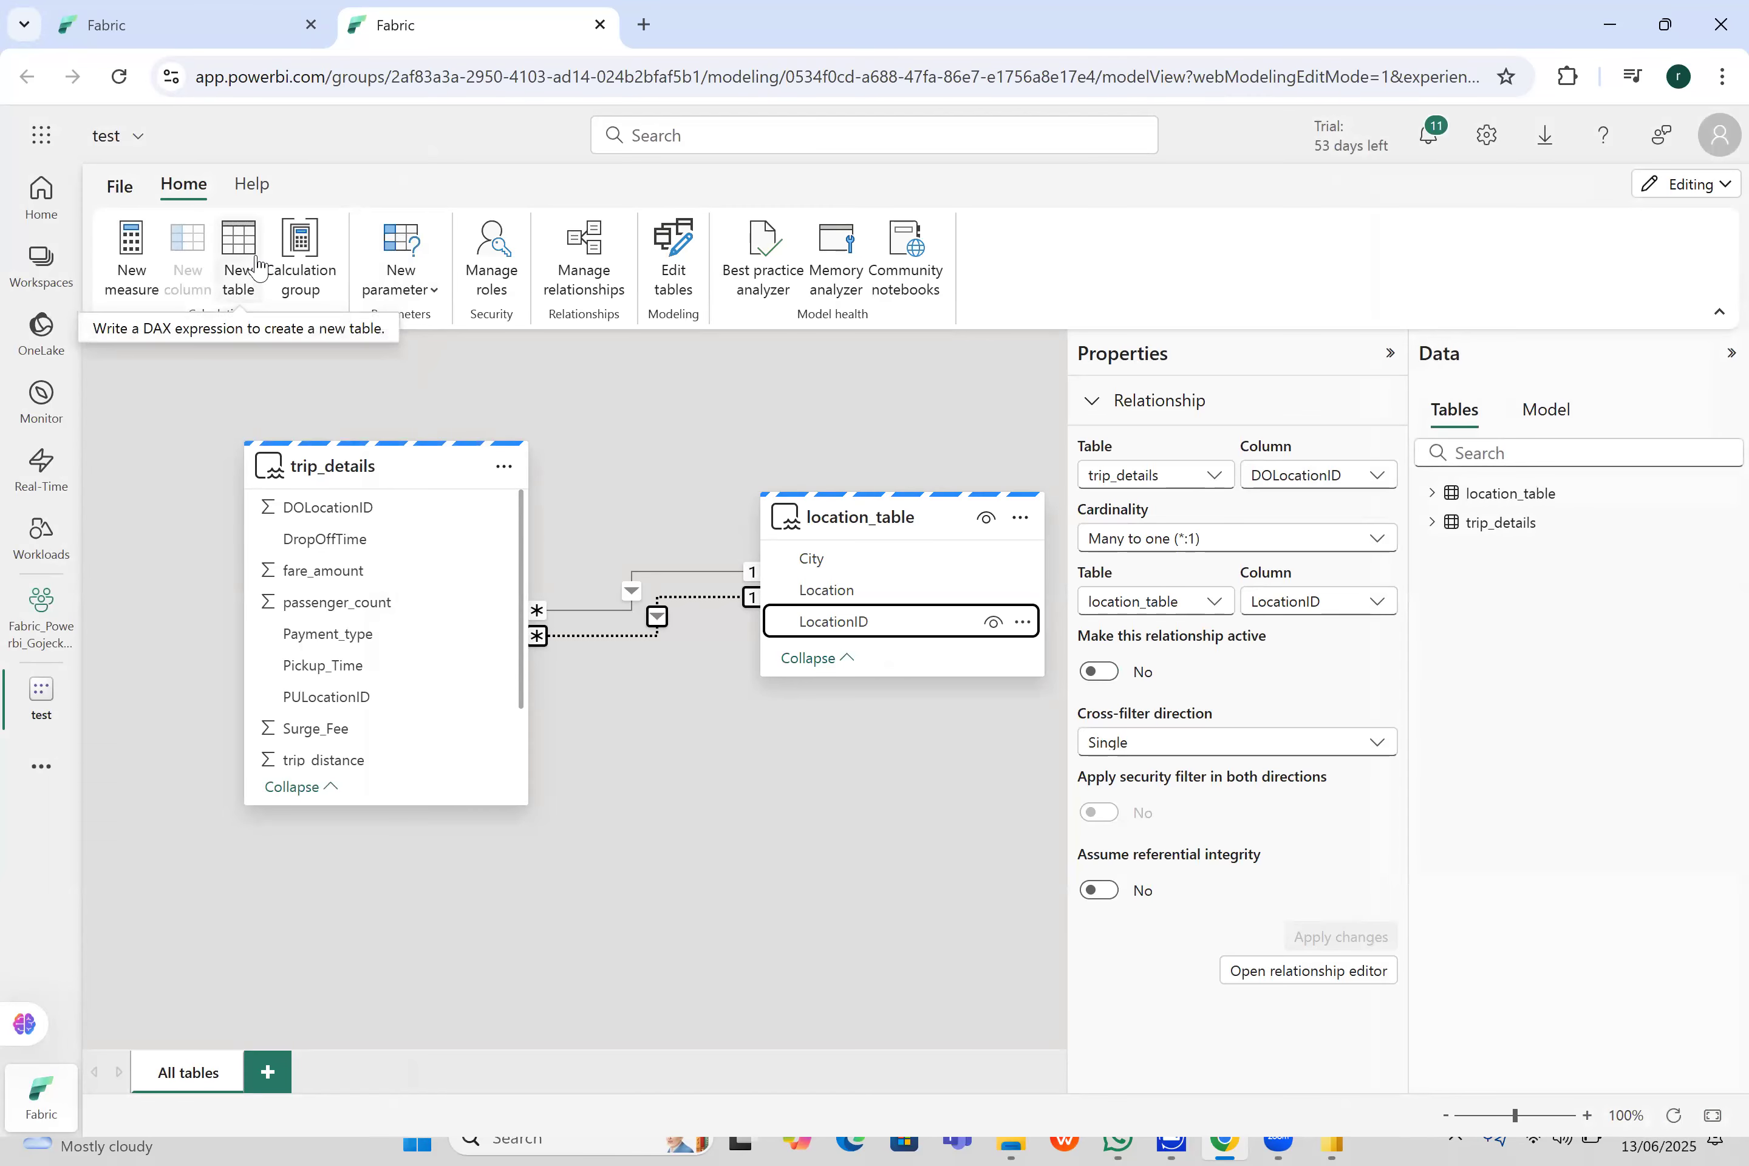
# - Rename the semantic model as Gojek_trip_analysis_DM
pyautogui.click(140, 139)
pyautogui.click(202, 231)
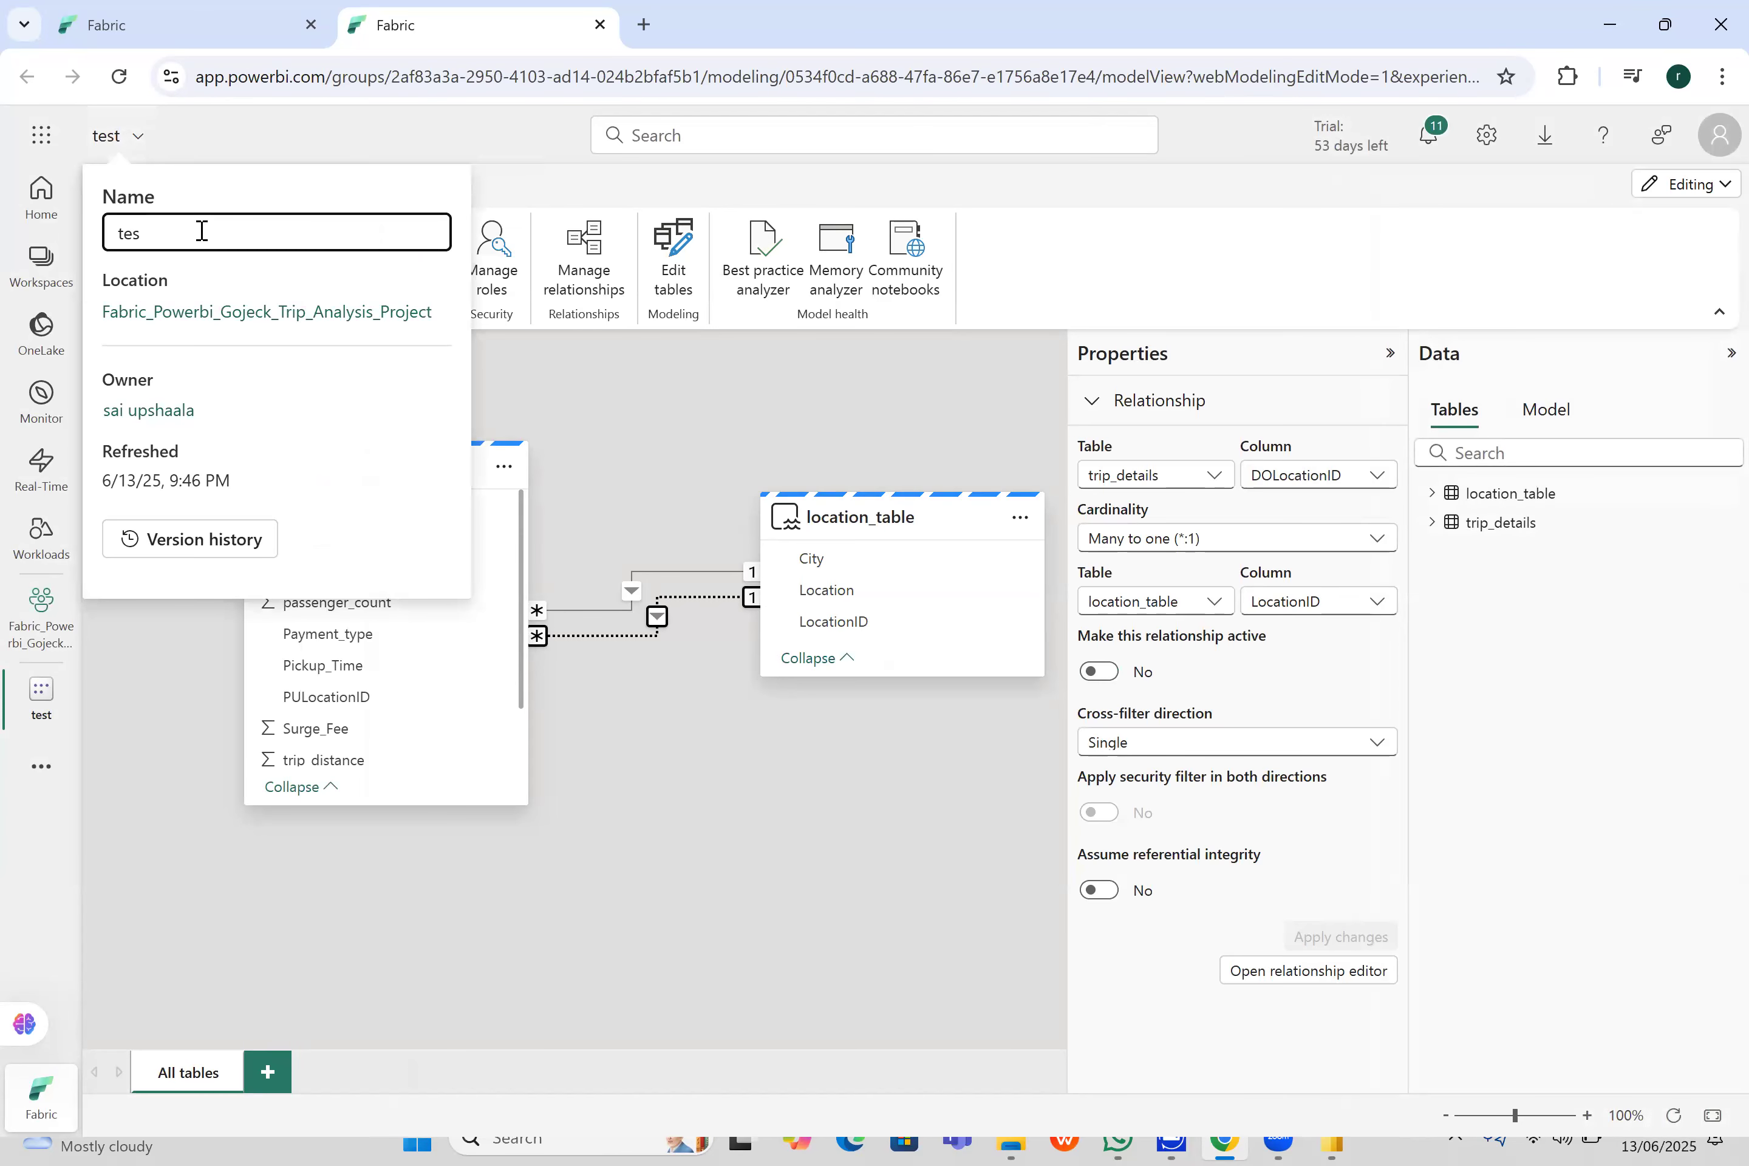
pyautogui.write('Goj')
pyautogui.write('eck')
pyautogui.write('k')
pyautogui.write('_tri')
pyautogui.write('p')
pyautogui.write('_ana')
pyautogui.write('lysis_DM')
pyautogui.press('Return')
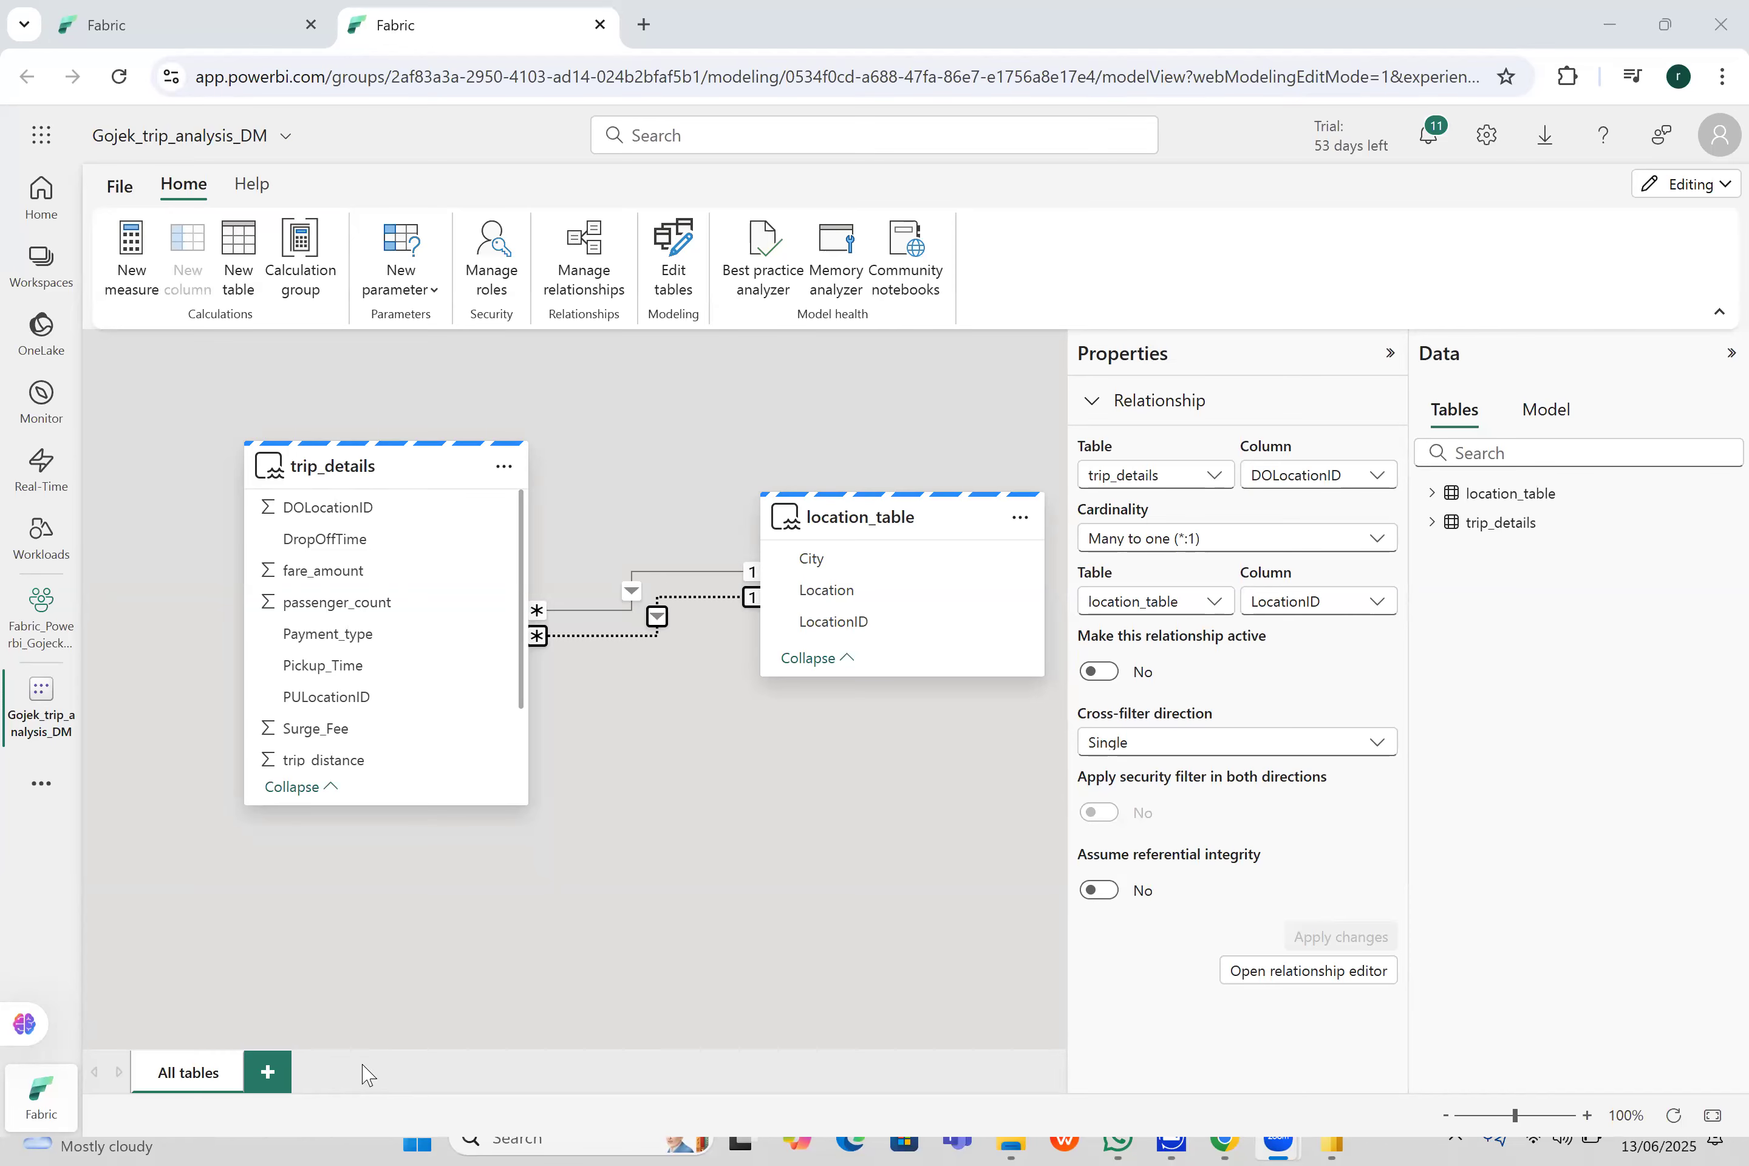
pyautogui.click(1651, 1136)
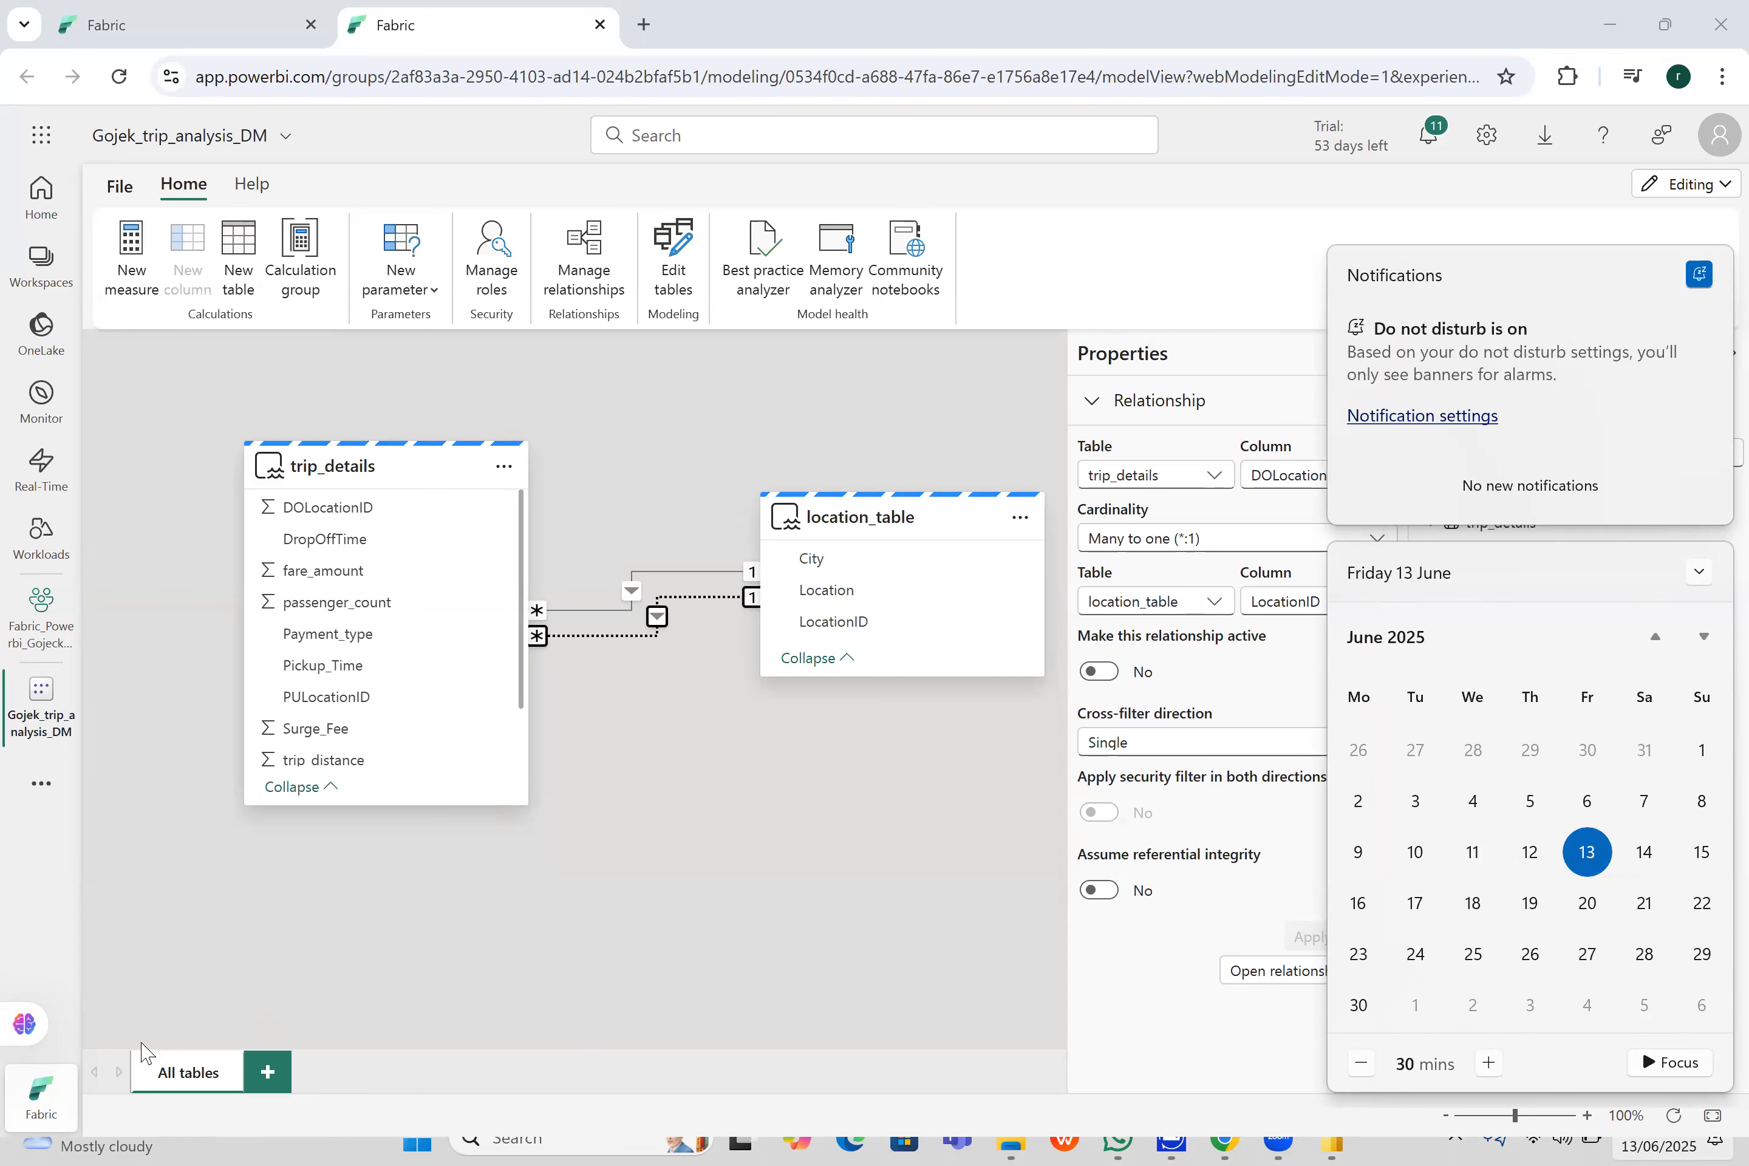
pyautogui.click(1271, 552)
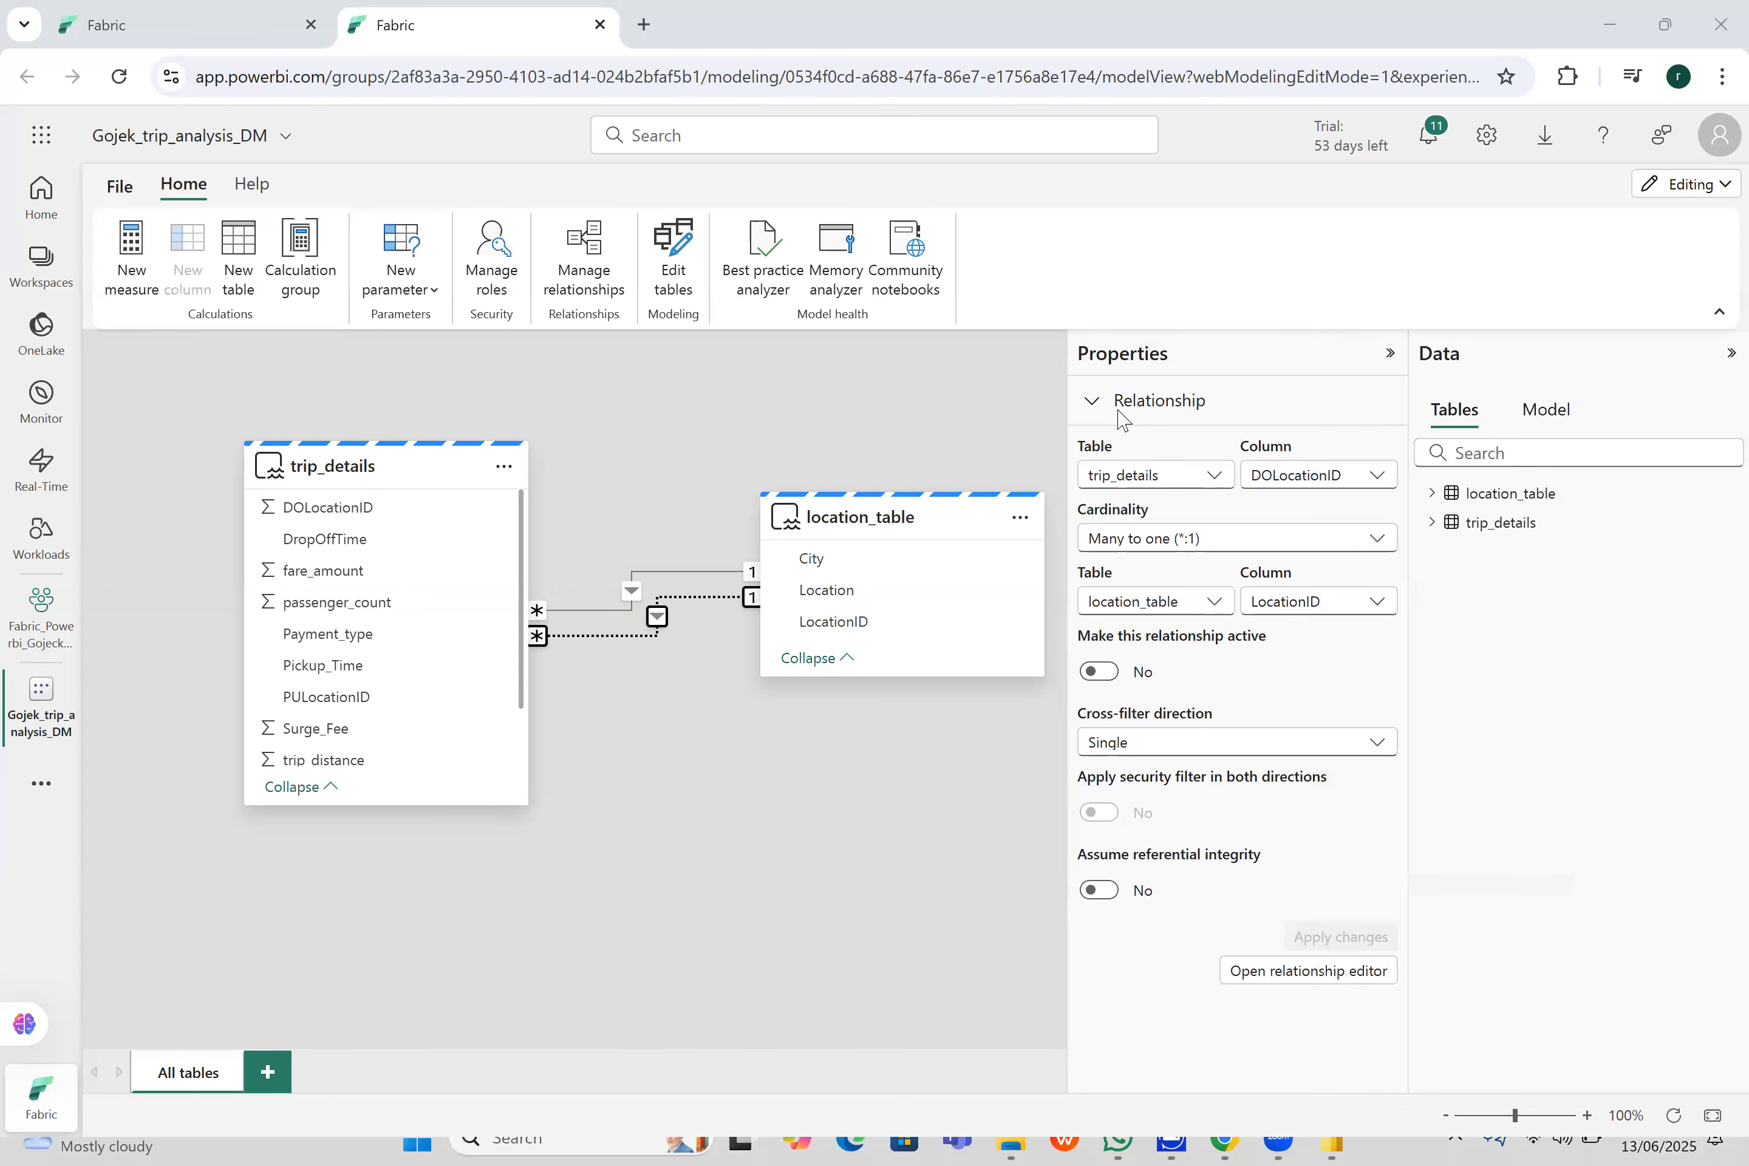